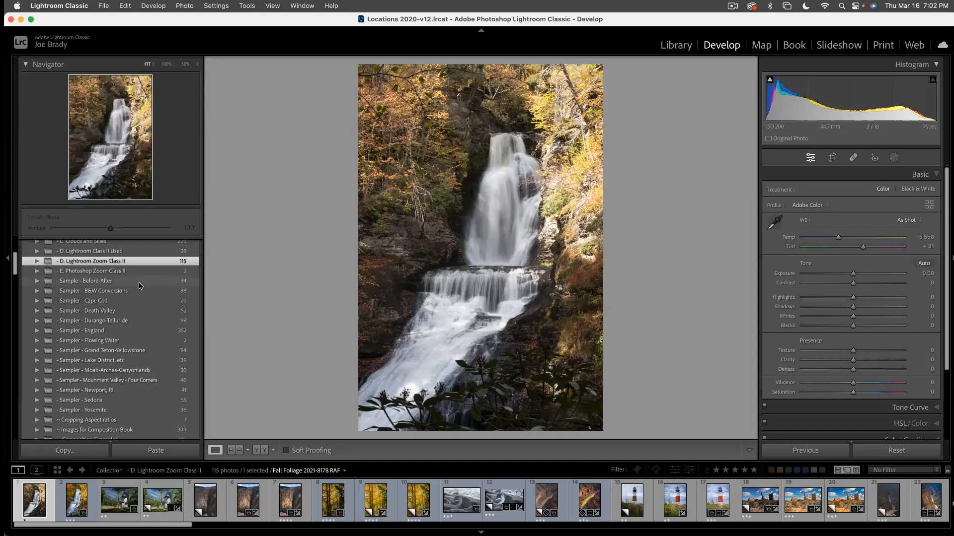
- Switch to the Library module and show the catalog's Missing Photographs
scroll(146, 286, "up", 5)
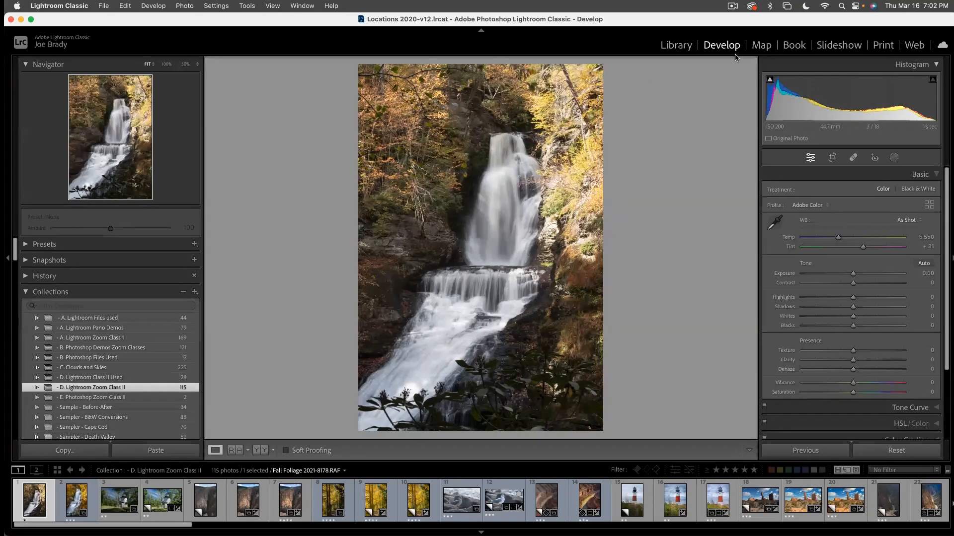
left_click(689, 47)
left_click(70, 226)
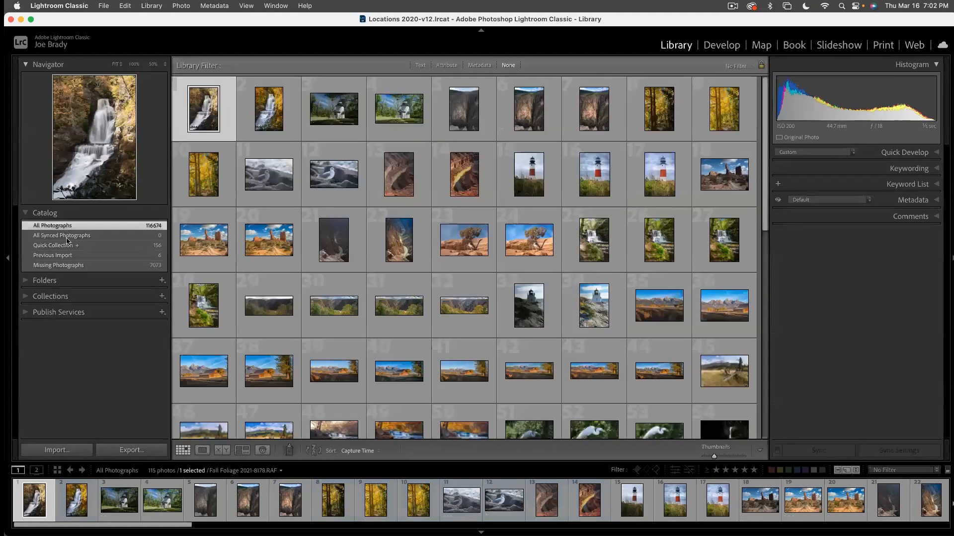
left_click(74, 265)
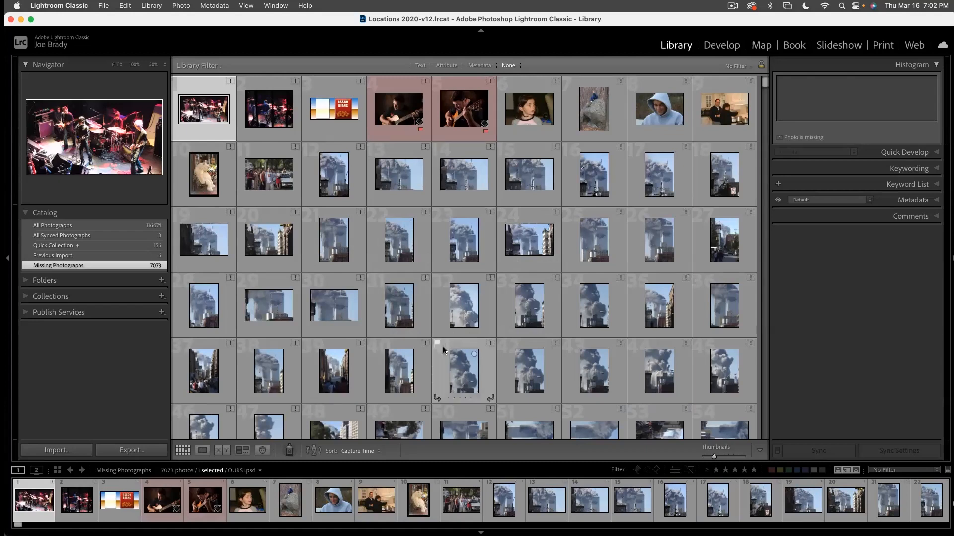
- Browse the missing photographs and open don't walk 15x22.jpg in Loupe view
scroll(688, 356, "down", 5)
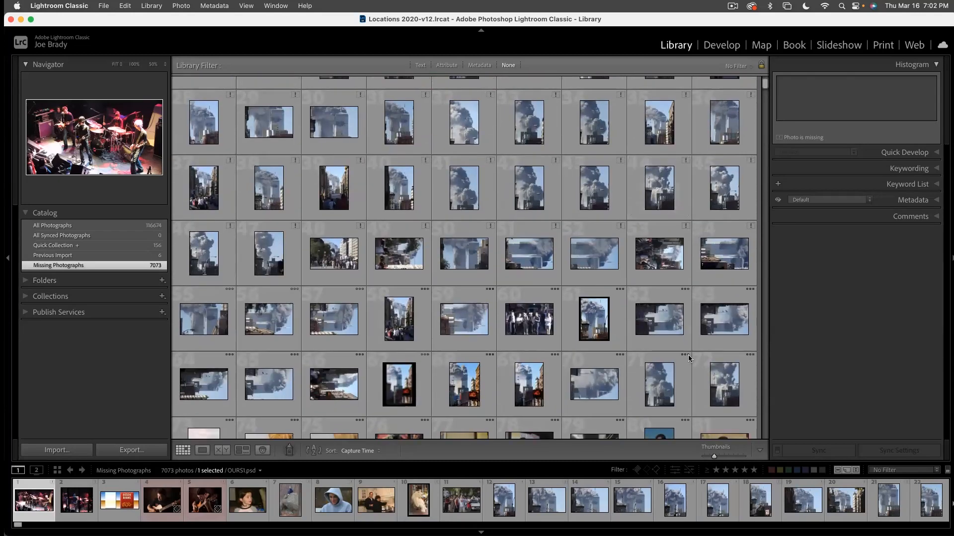
scroll(686, 353, "down", 1)
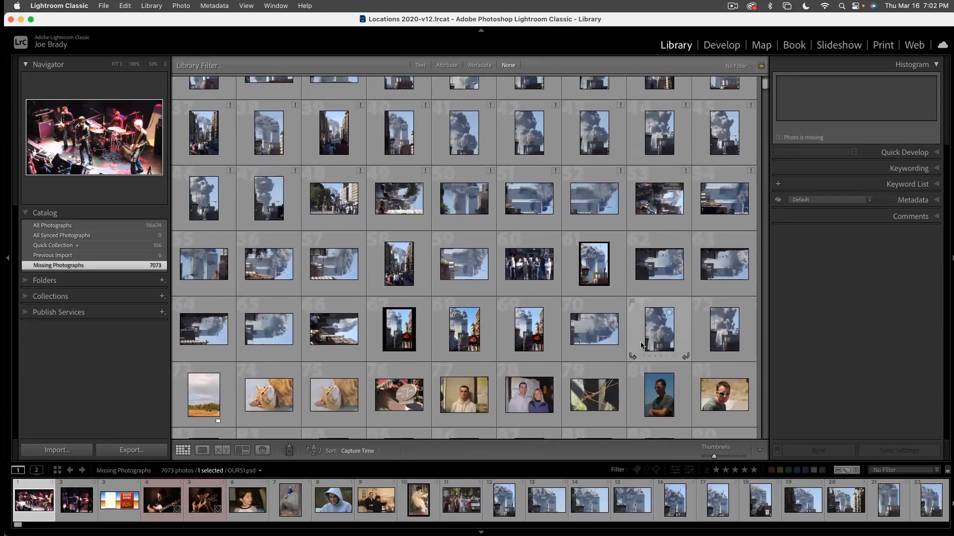
left_click(467, 326)
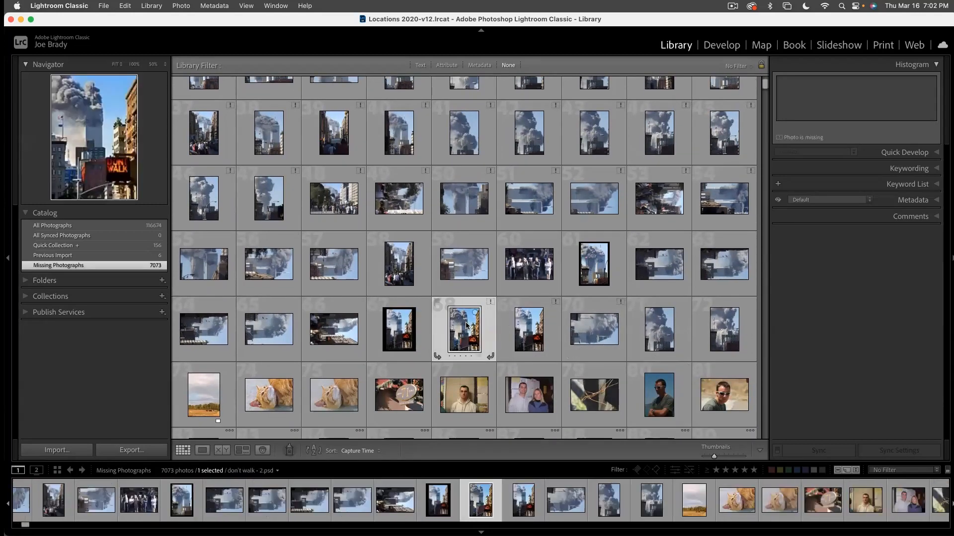
double_click(467, 326)
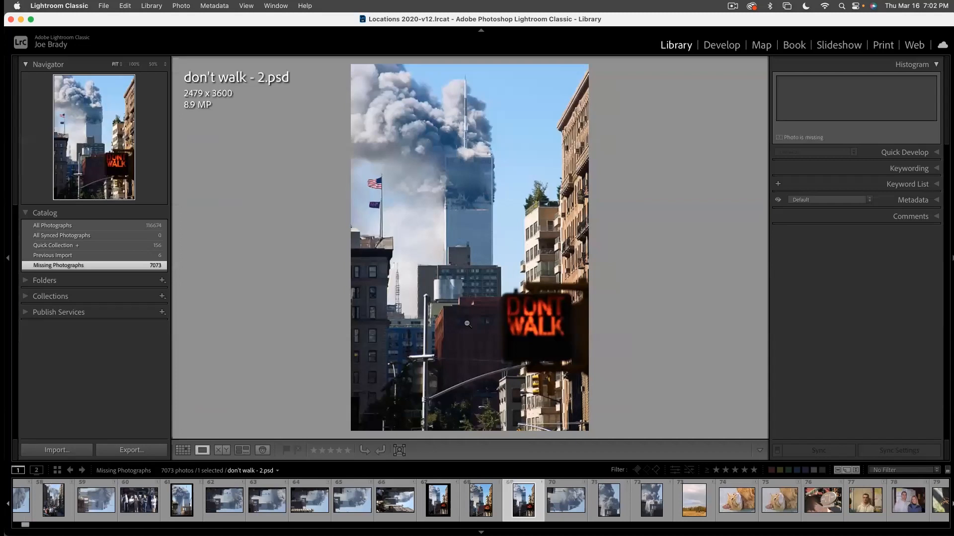
key("Right")
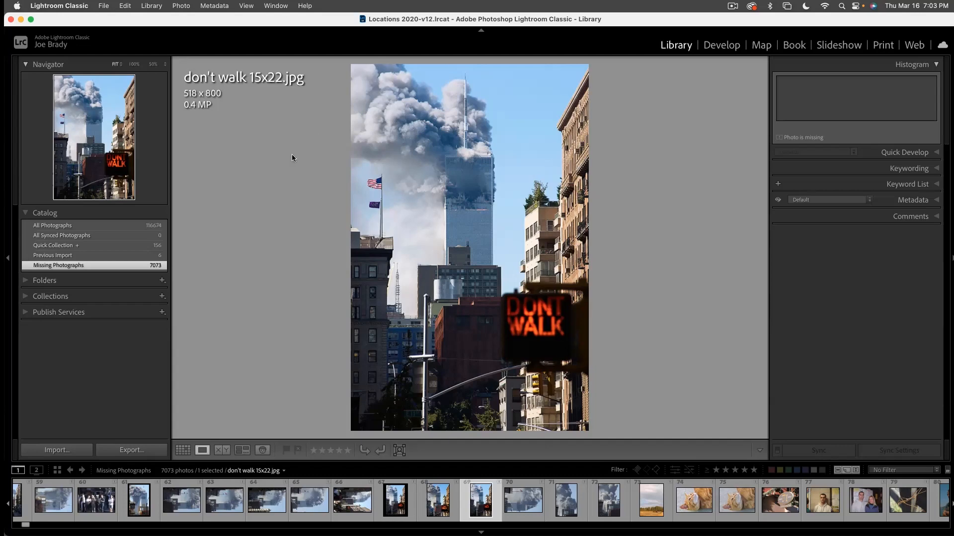
left_click(181, 5)
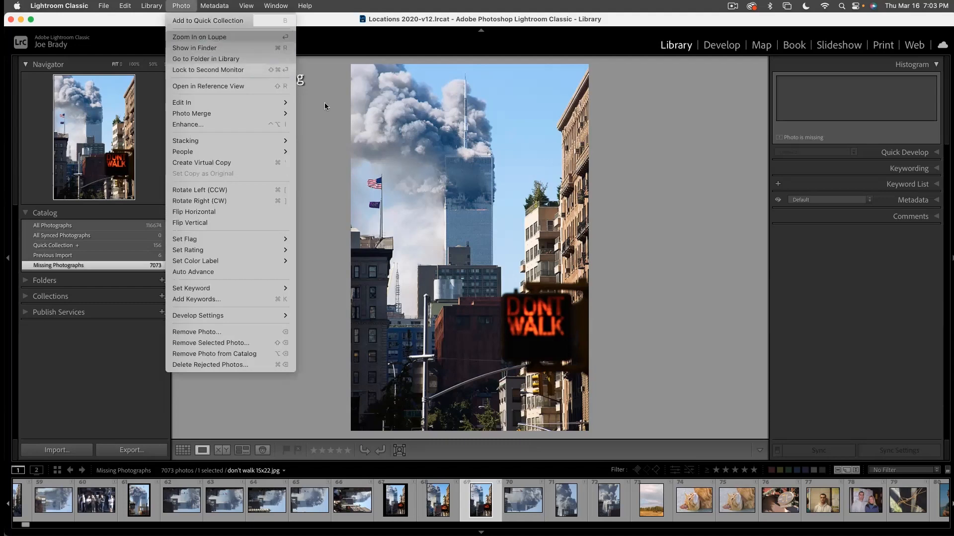
left_click(565, 178)
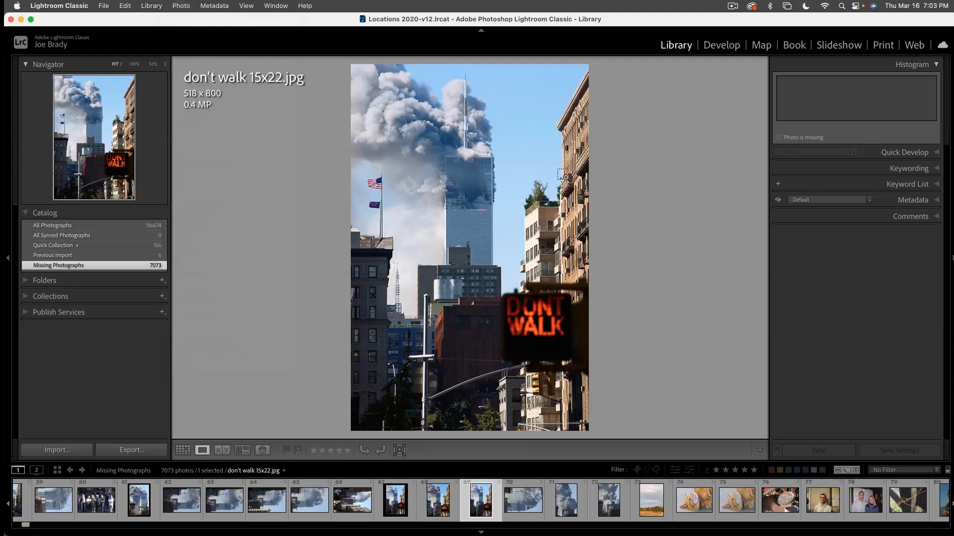
- Relink the missing photo don't walk 15x22.jpg to its original by searching this Mac for the copied file name
left_click(565, 178)
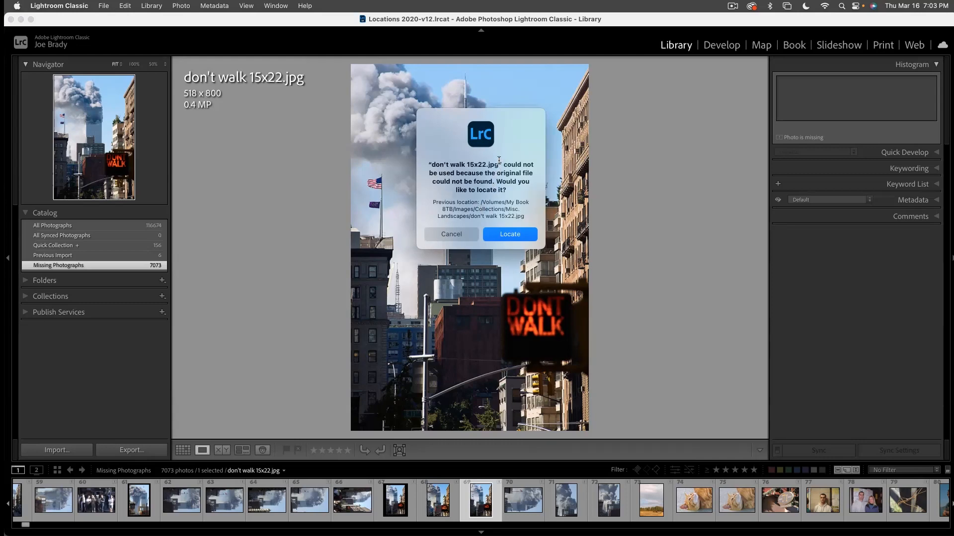
left_click_drag(498, 167, 432, 165)
key("super+c")
left_click(505, 236)
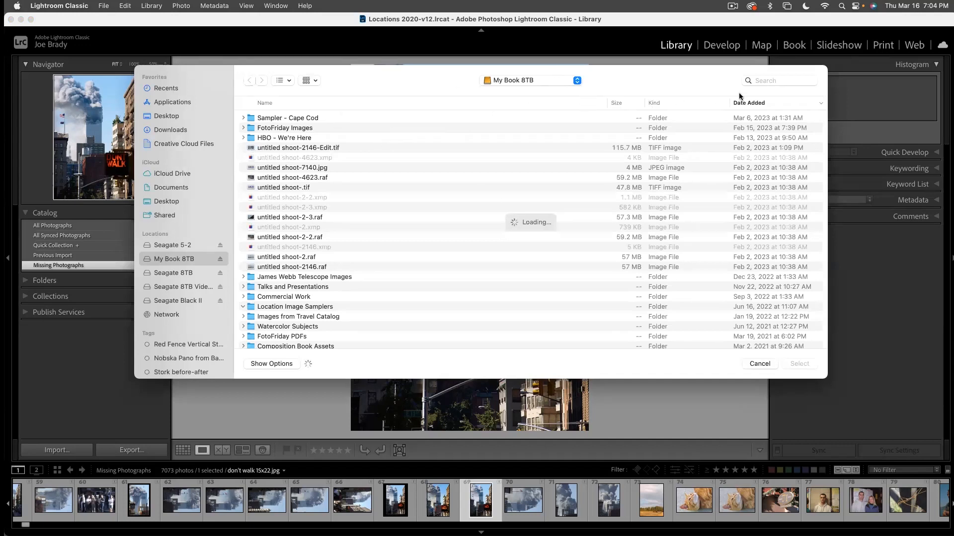
left_click(765, 81)
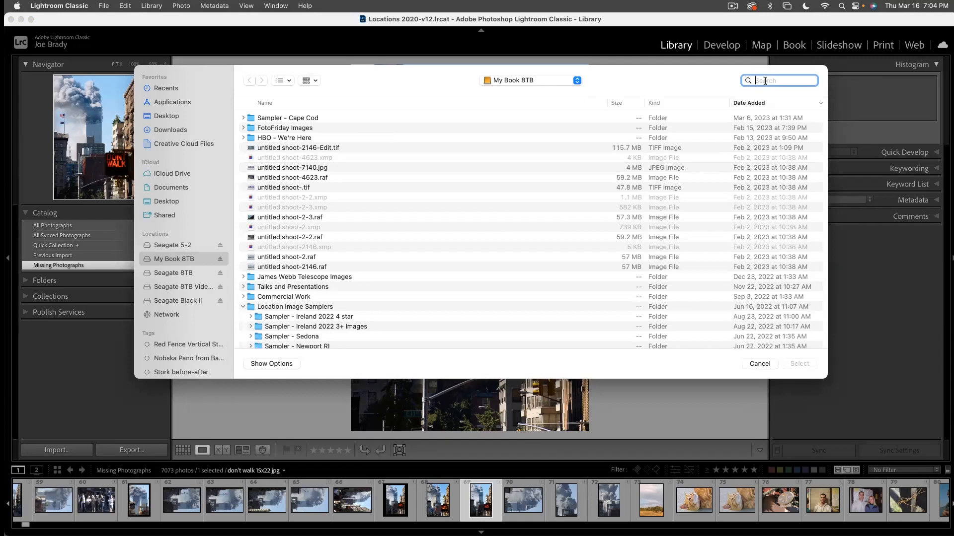
key("super+v")
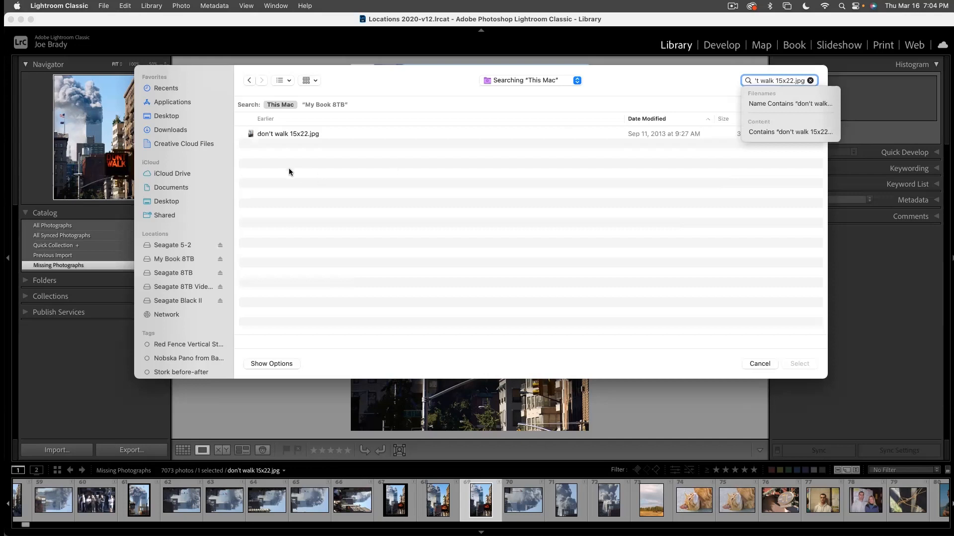
left_click(289, 135)
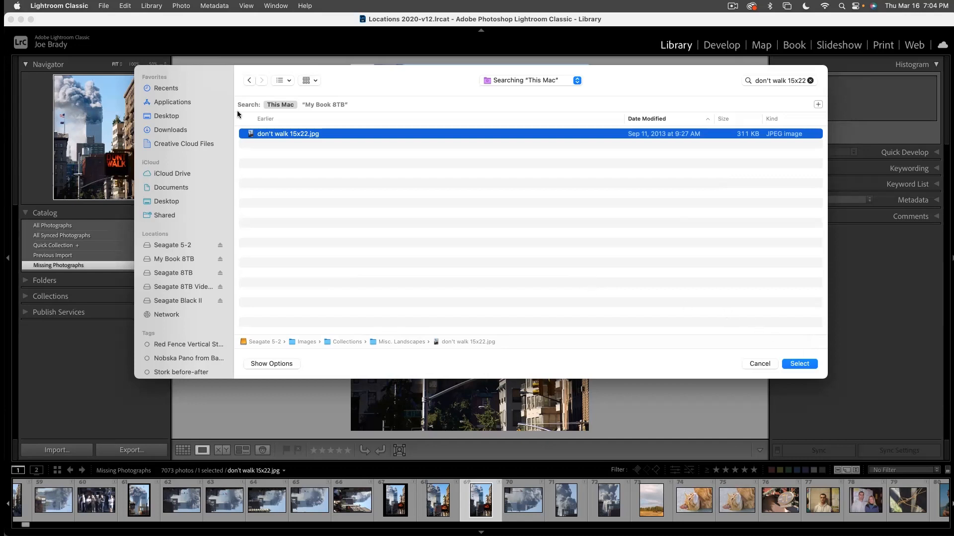
left_click(800, 364)
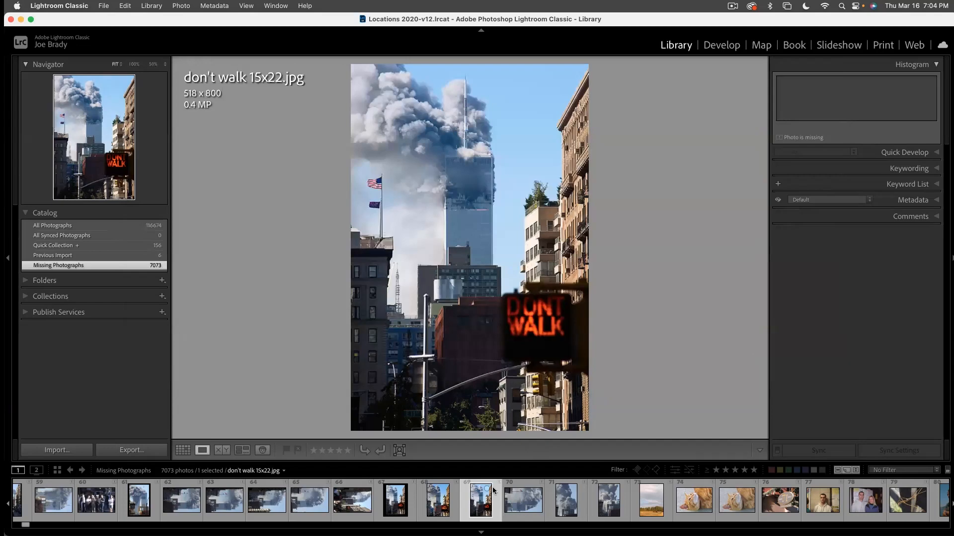
- Enlarge the filmstrip thumbnails and rotate the missing photo DSC_0018.JPG 90 degrees counterclockwise
left_click_drag(485, 464, 472, 398)
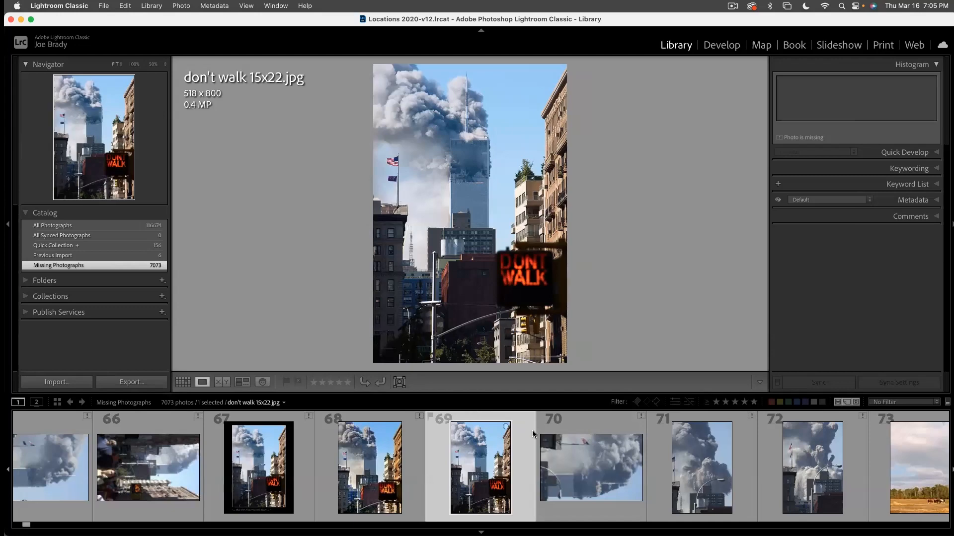
scroll(484, 437, "up", 2)
scroll(484, 437, "up", 4)
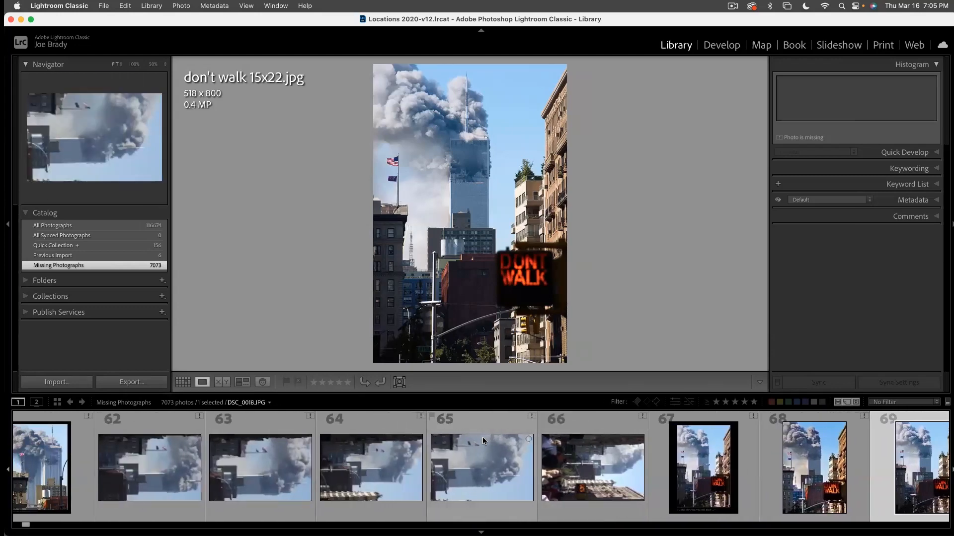
scroll(482, 437, "down", 2)
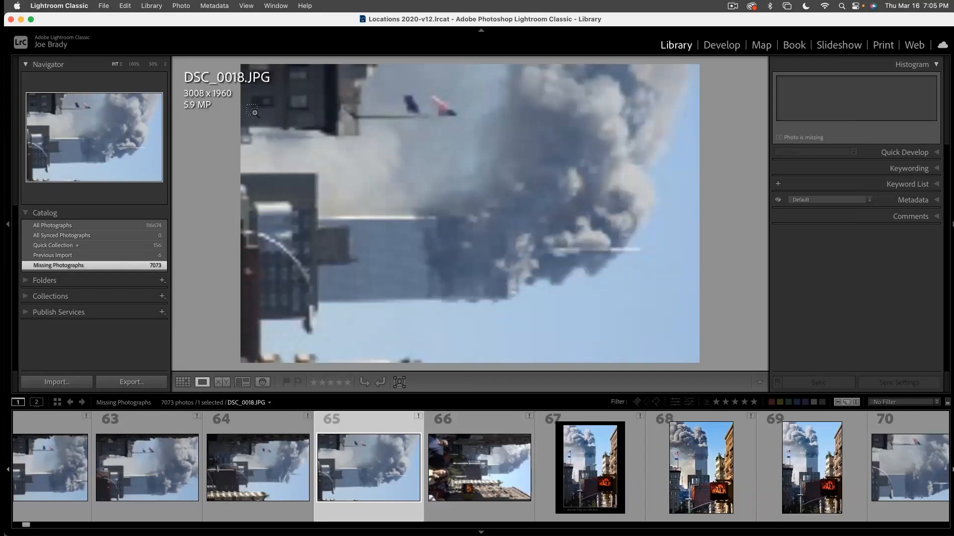
key("super+bracketleft")
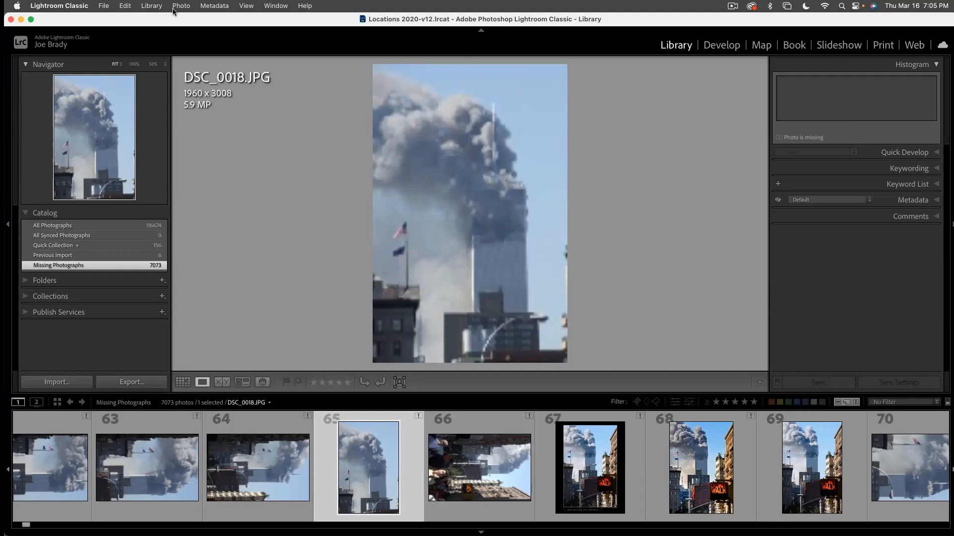
- Relink DSC_0018.JPG to its original by searching this Mac for the copied file name, and check the photo at 100%
left_click(239, 75)
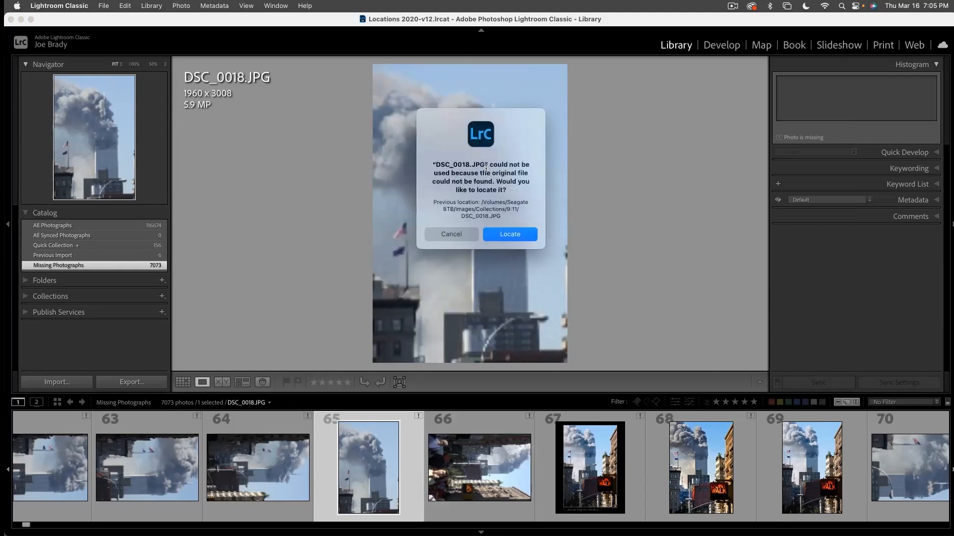
left_click_drag(486, 165, 437, 165)
key("super+c")
left_click(509, 234)
left_click(760, 81)
key("super+v")
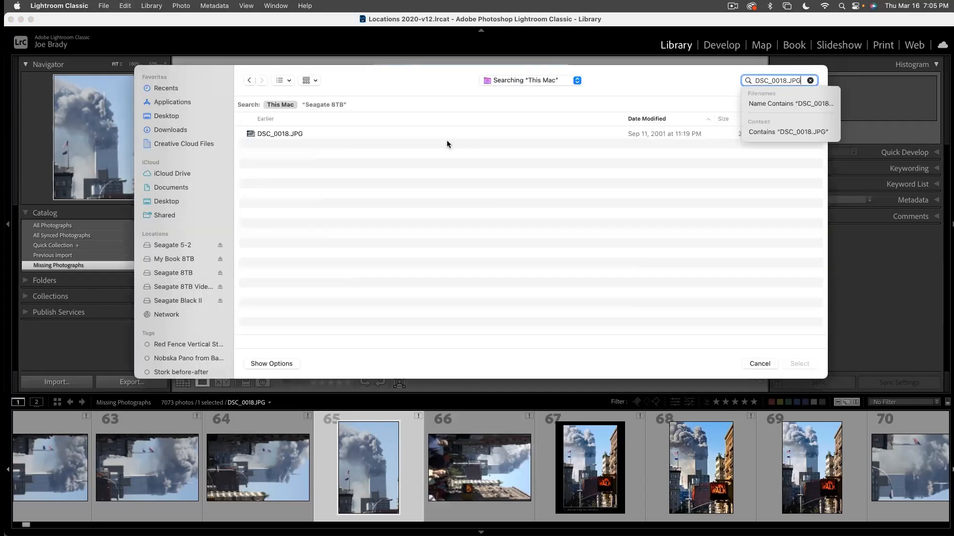
left_click(270, 133)
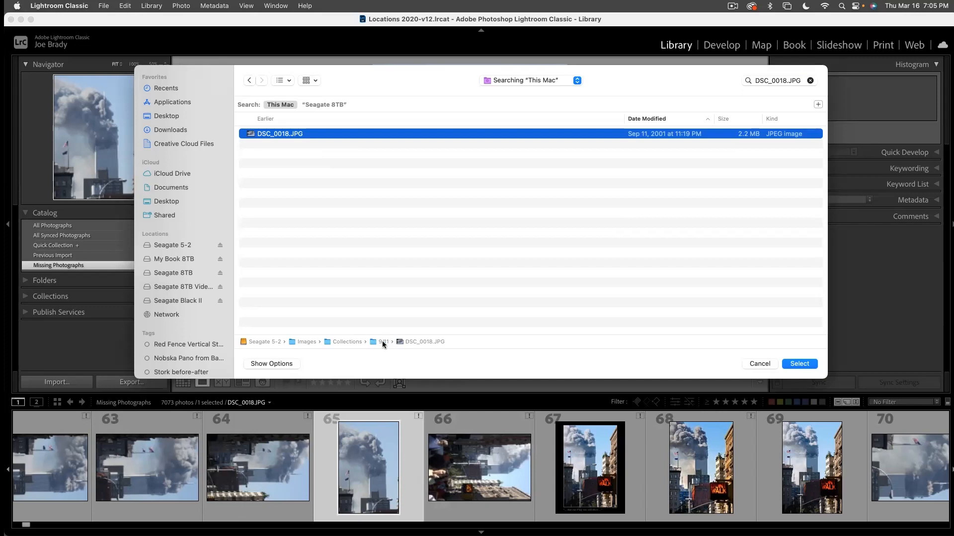
left_click(804, 364)
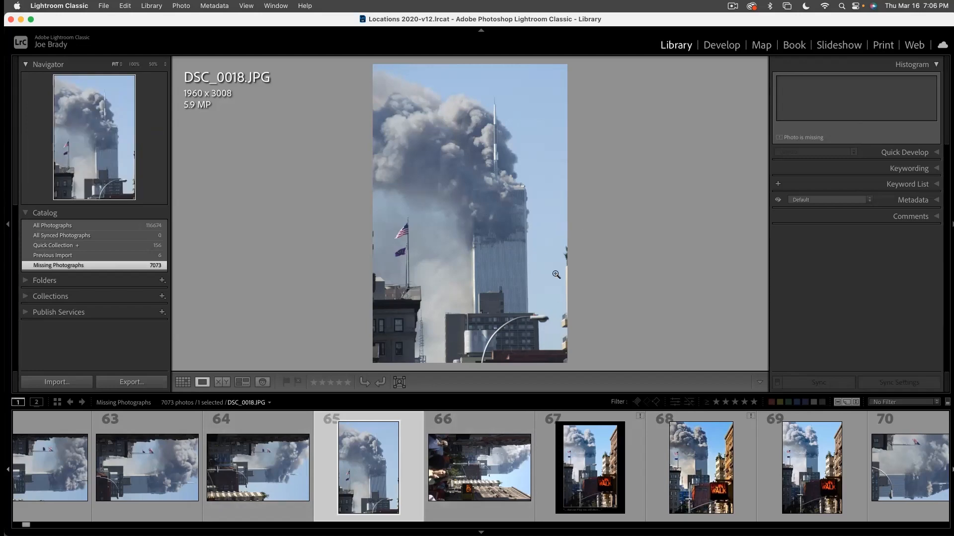
left_click(507, 233)
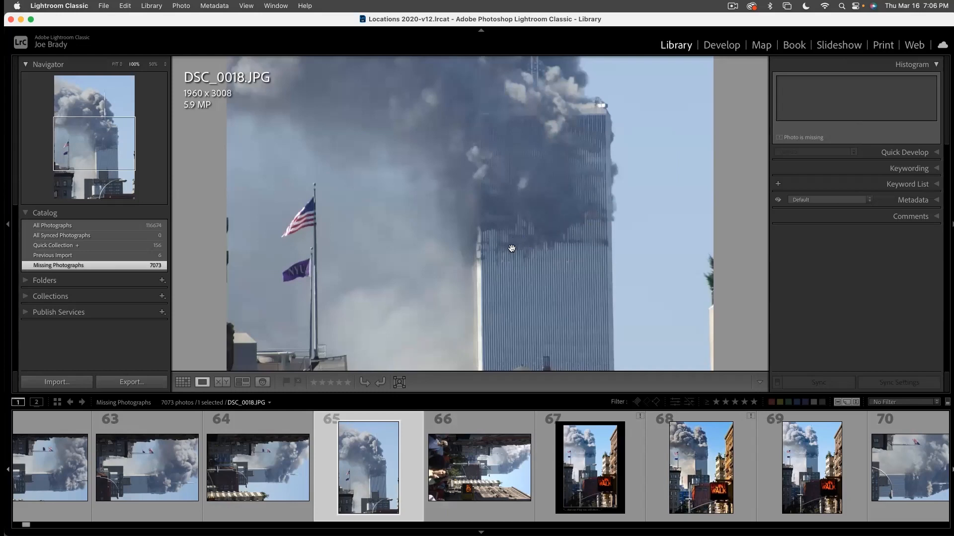
left_click(566, 330)
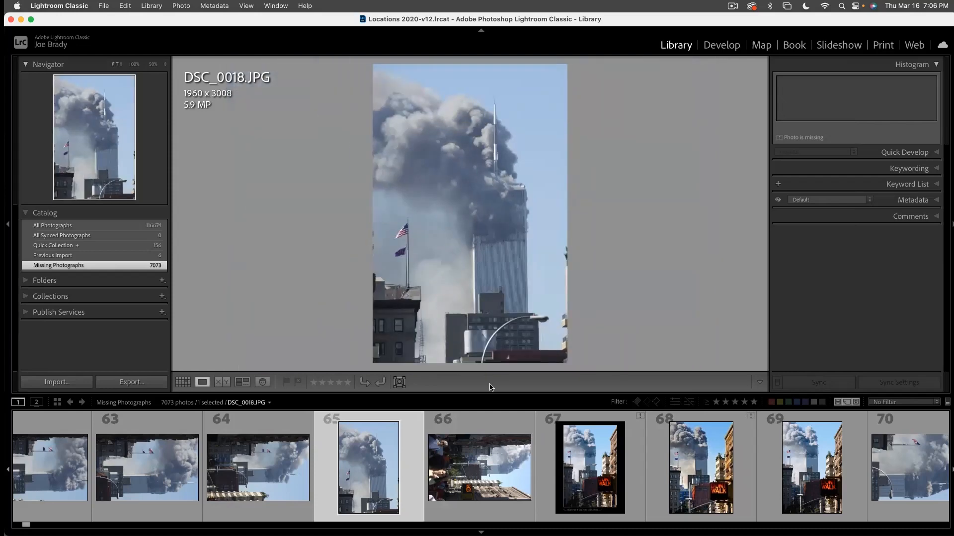
- Open the collection "- D. Lightroom Zoom Class II" and shrink the filmstrip back to small thumbnails
left_click(74, 298)
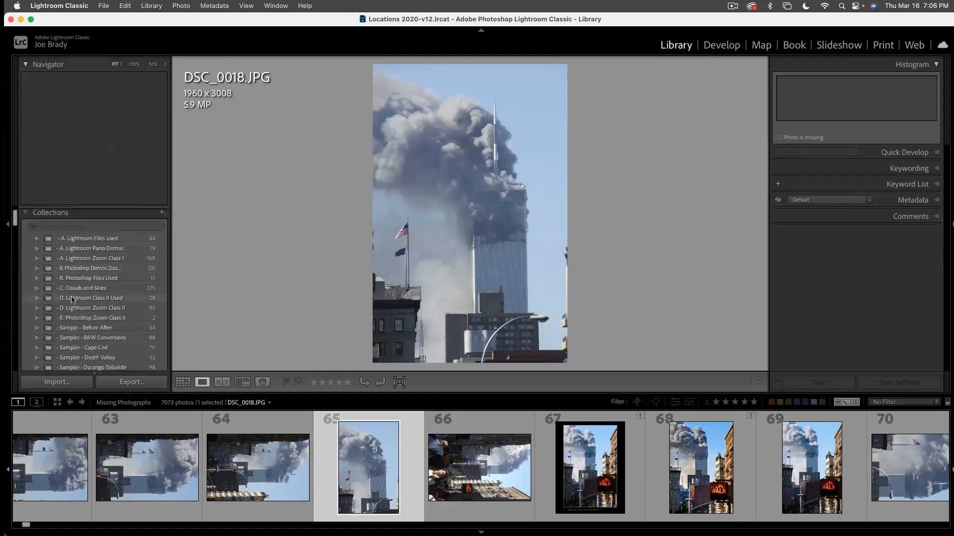
left_click(111, 308)
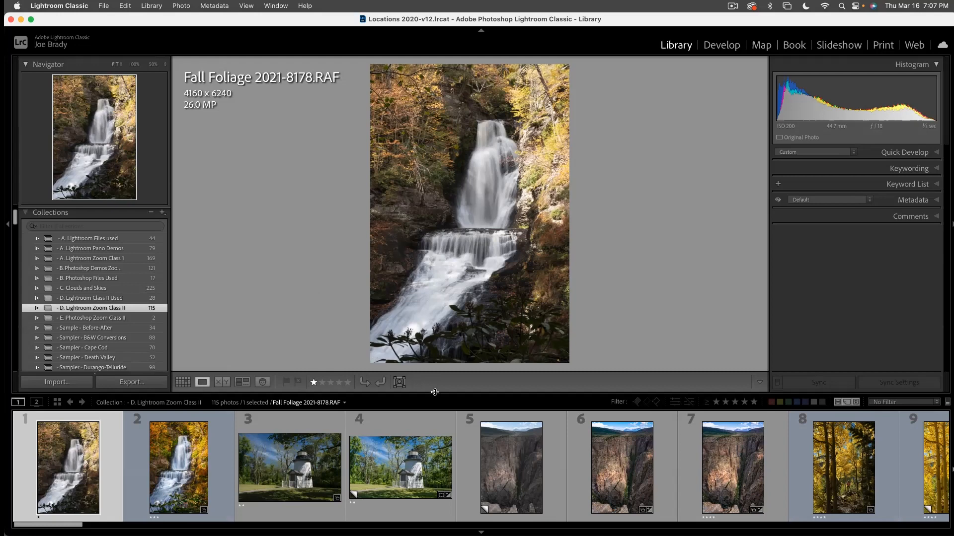
left_click_drag(435, 392, 416, 453)
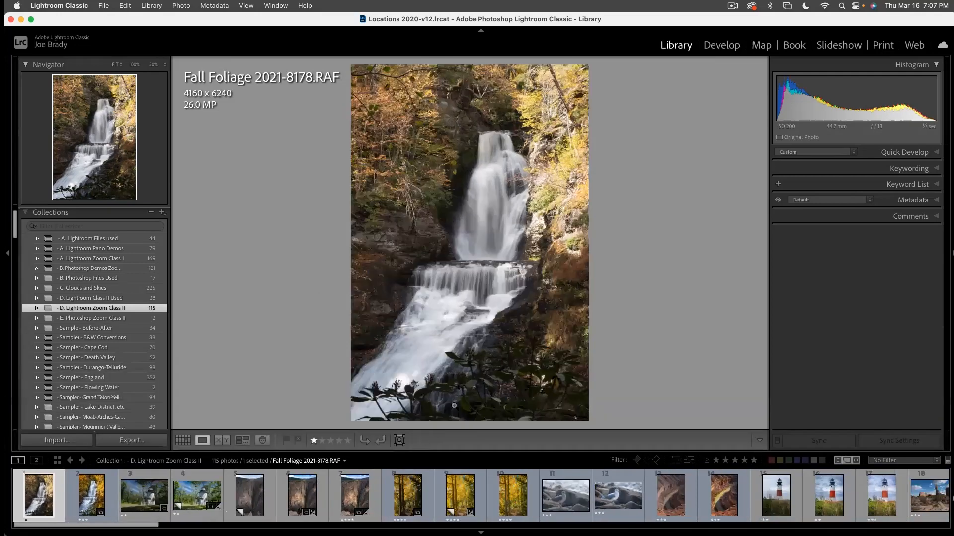
left_click_drag(455, 451, 454, 456)
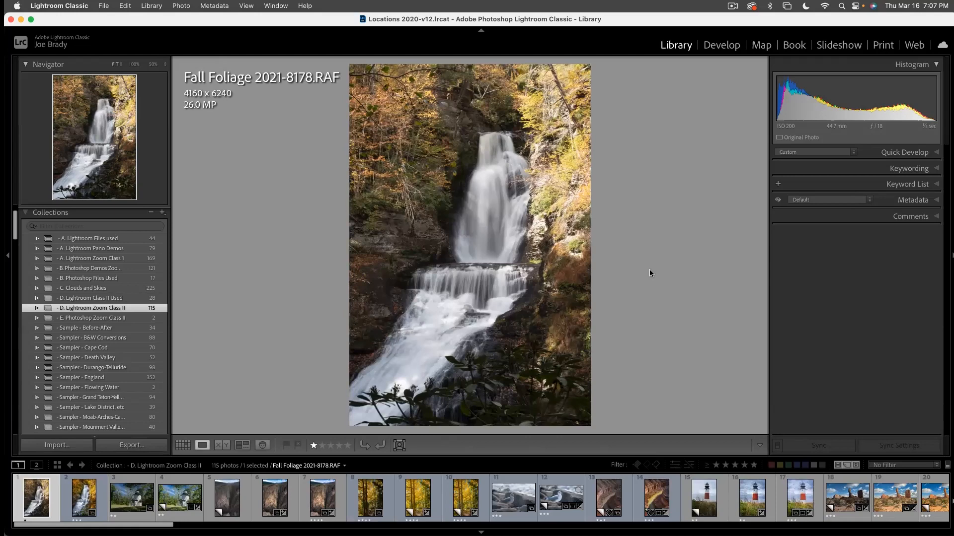
- Cycle the loupe info overlay through the camera and exposure details and turn it off
key("i")
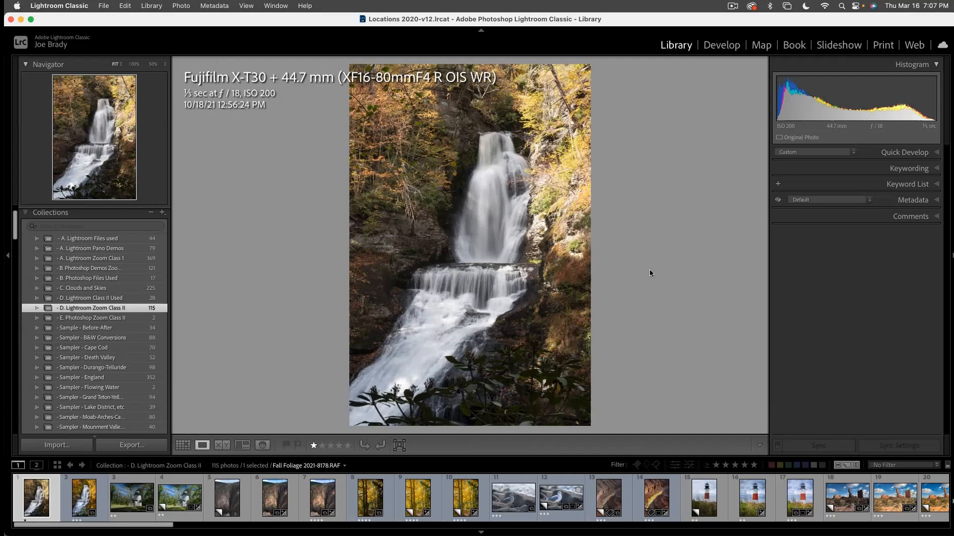
key("i")
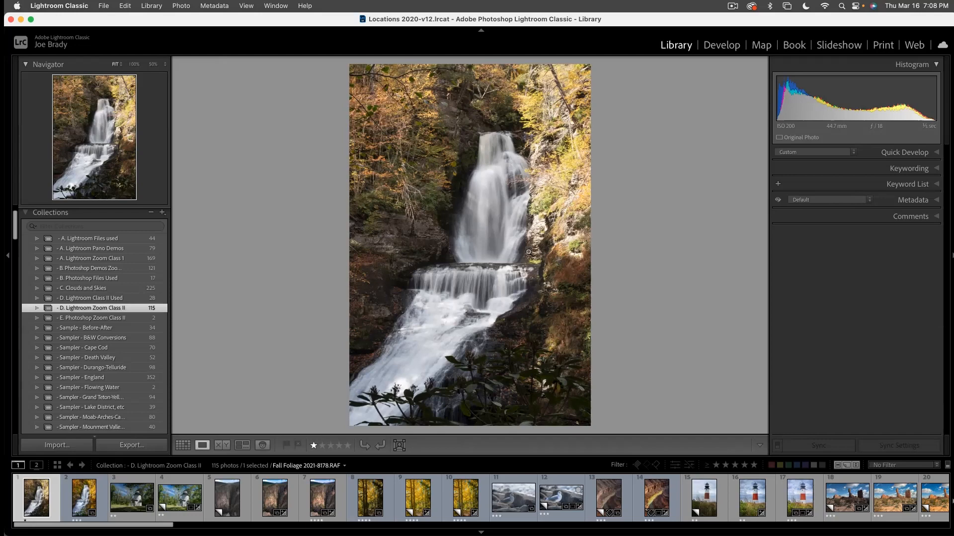
- Switch to the Develop module and inspect the bright water at the foot of the waterfall at 100%, then return to Fit view
left_click(722, 45)
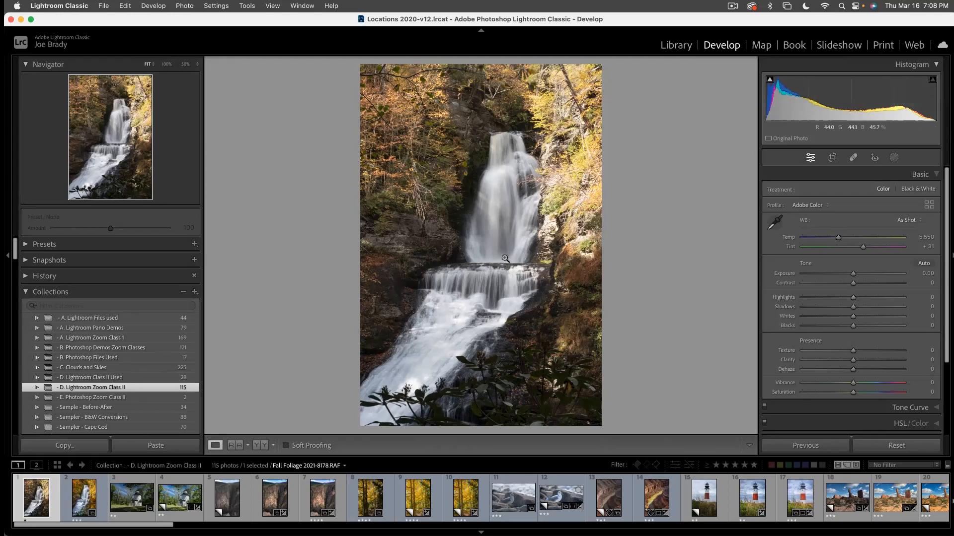
left_click(417, 387)
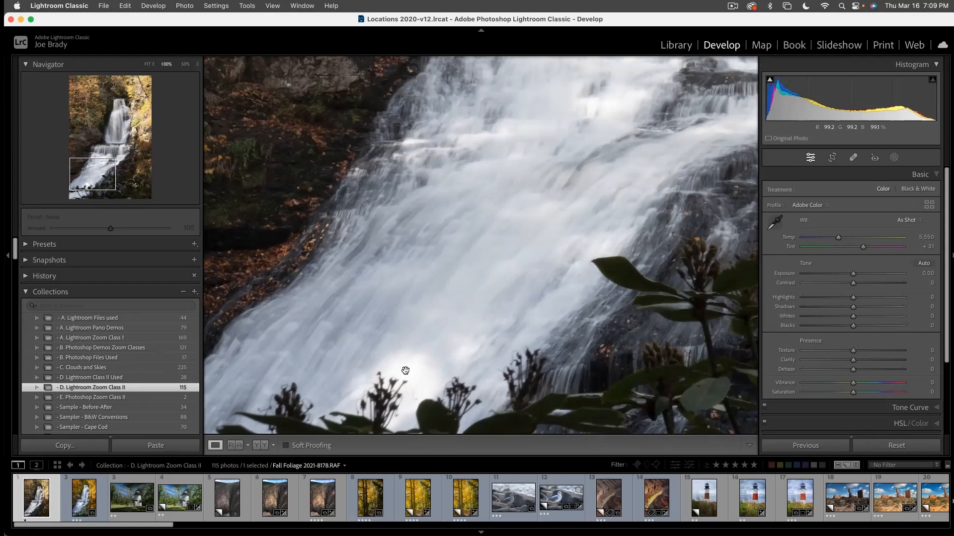
left_click(405, 371)
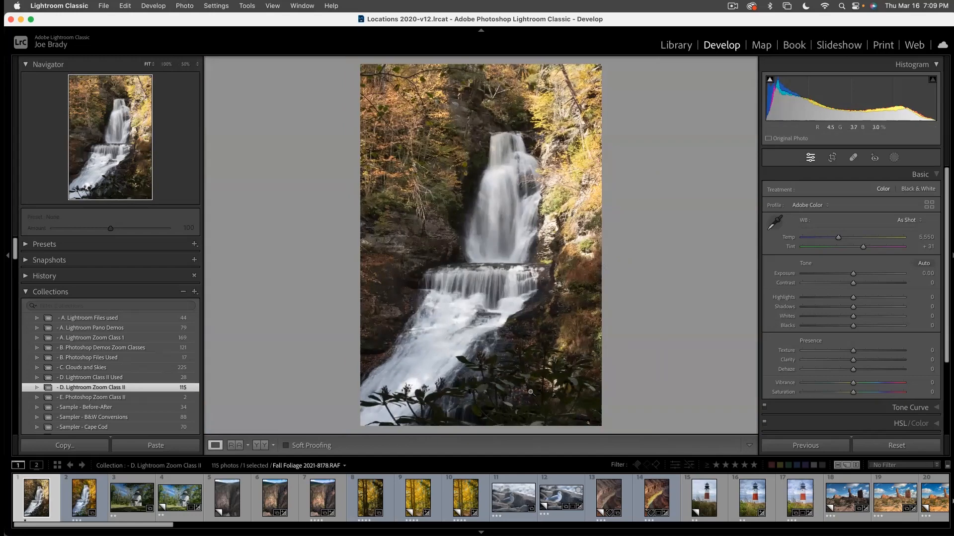
- Set Shadows to +100, Highlights to −87 and Exposure to +0.50 for the waterfall photo
left_click_drag(854, 307, 932, 310)
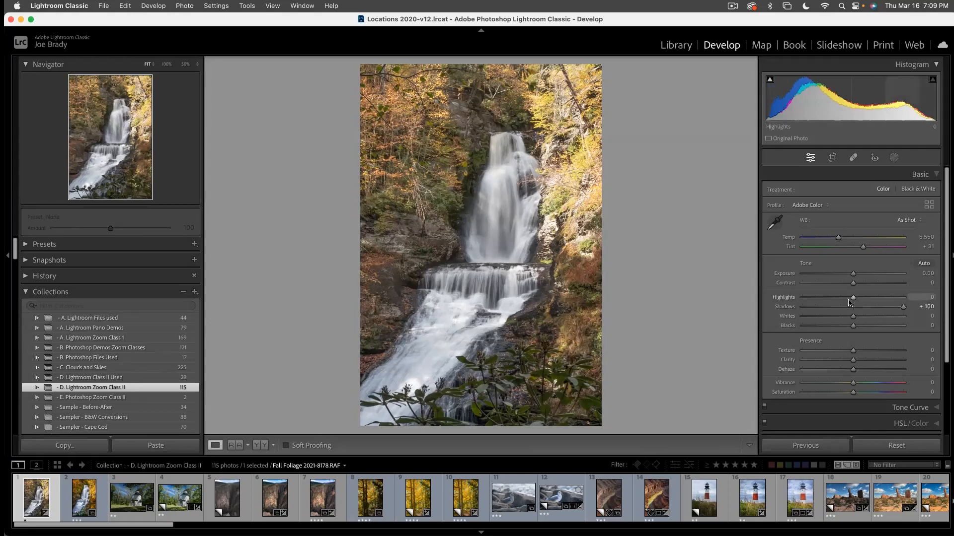
left_click_drag(849, 302, 808, 301)
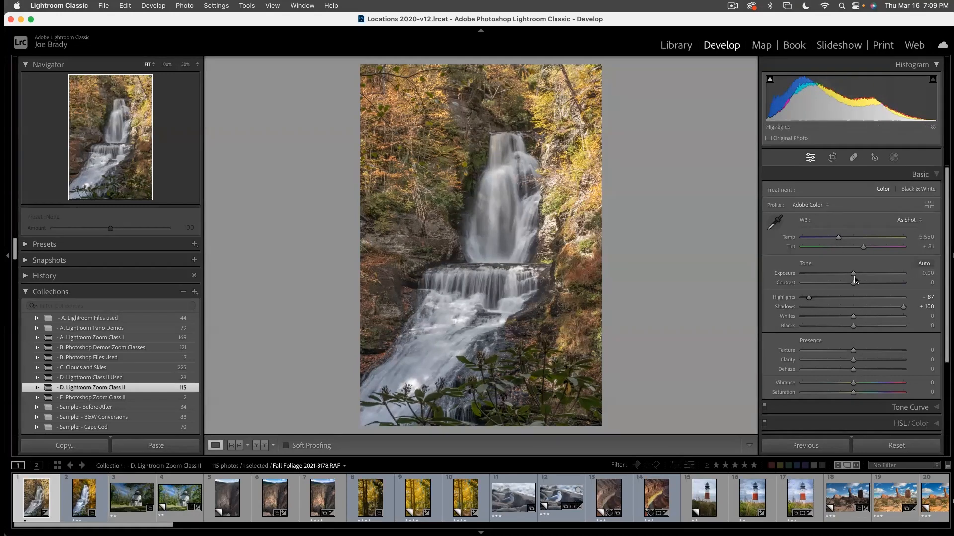
left_click_drag(853, 274, 858, 276)
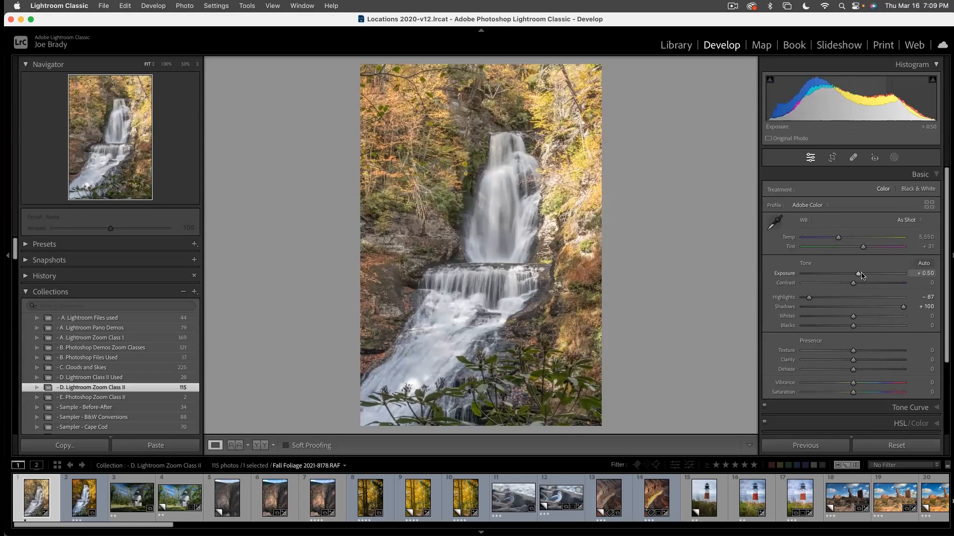
- Make the filmstrip slightly smaller, and set the photo's Vibrance to +18 and Saturation to +37
left_click_drag(498, 455, 498, 462)
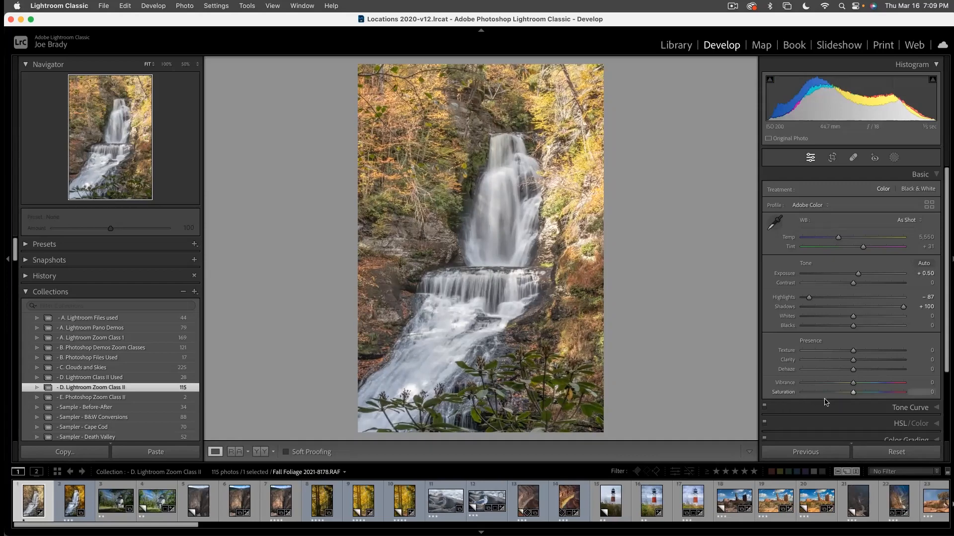
left_click(870, 393)
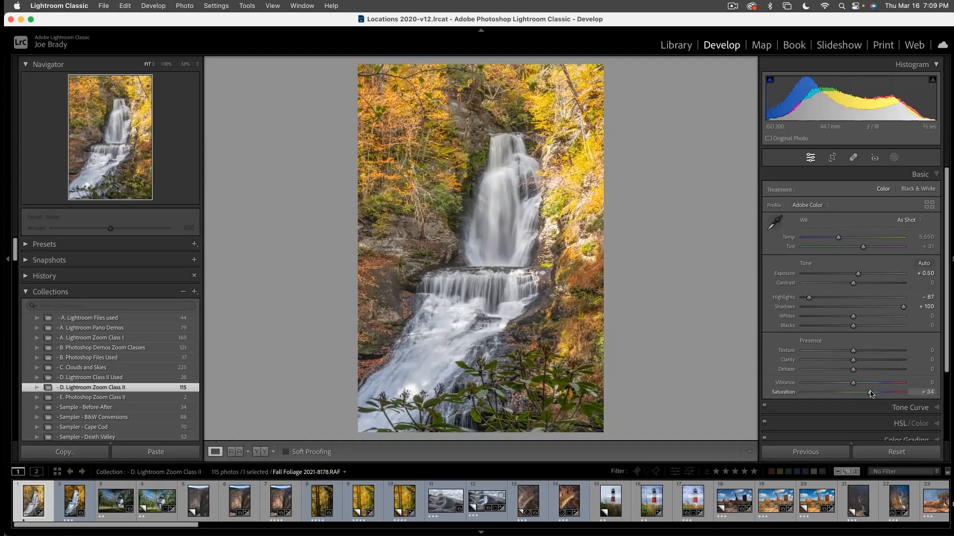
left_click(861, 382)
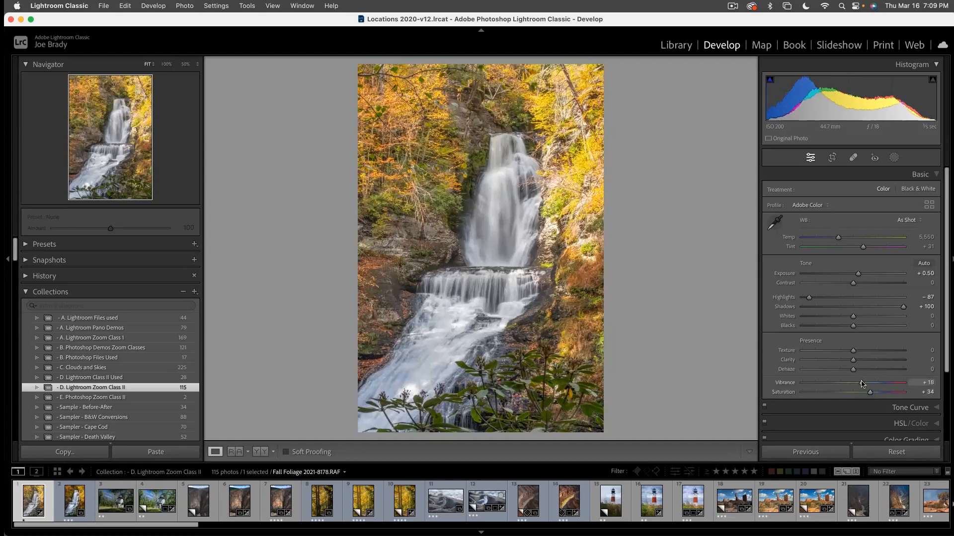
left_click_drag(869, 393, 873, 394)
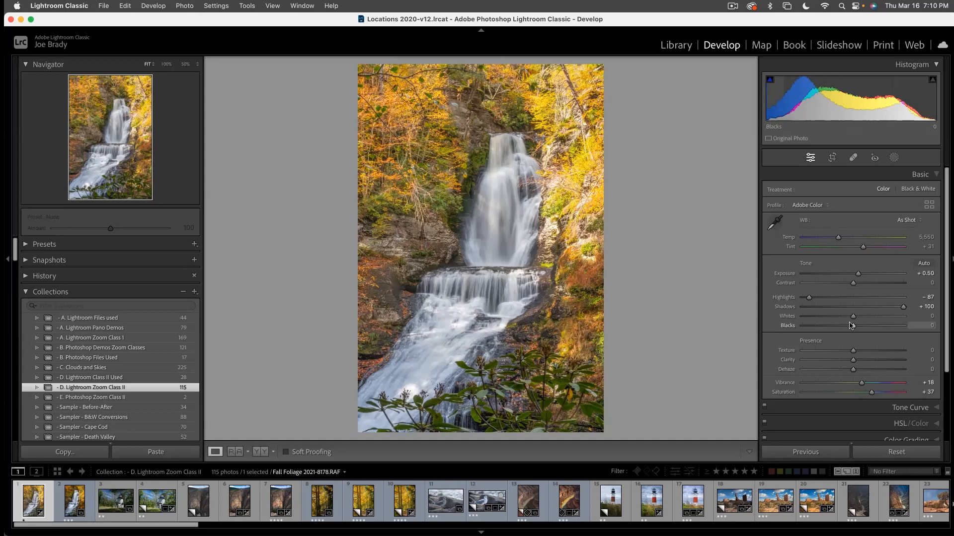
- Expand the edit History, set Texture to +36 and Clarity to +20, and collapse the History again
left_click(26, 276)
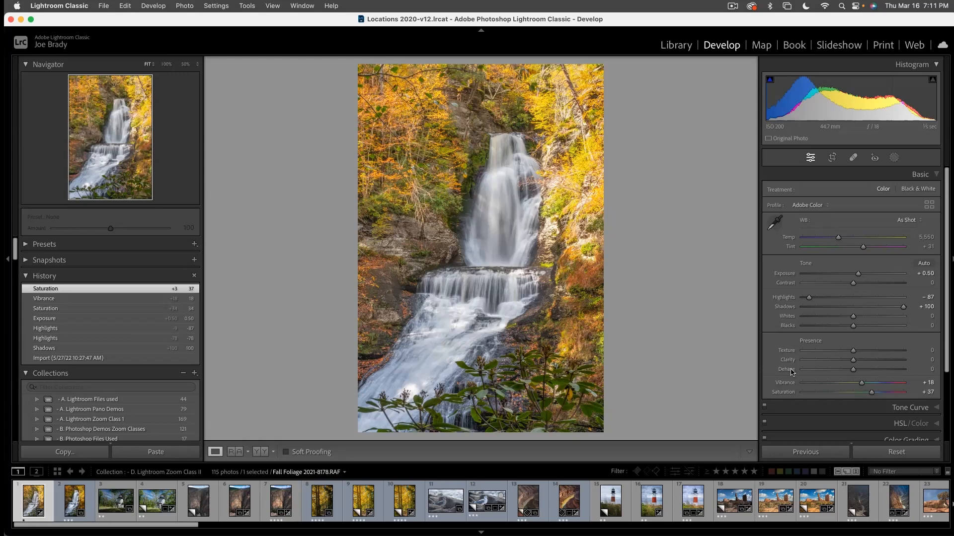
left_click(869, 351)
left_click_drag(869, 350, 873, 351)
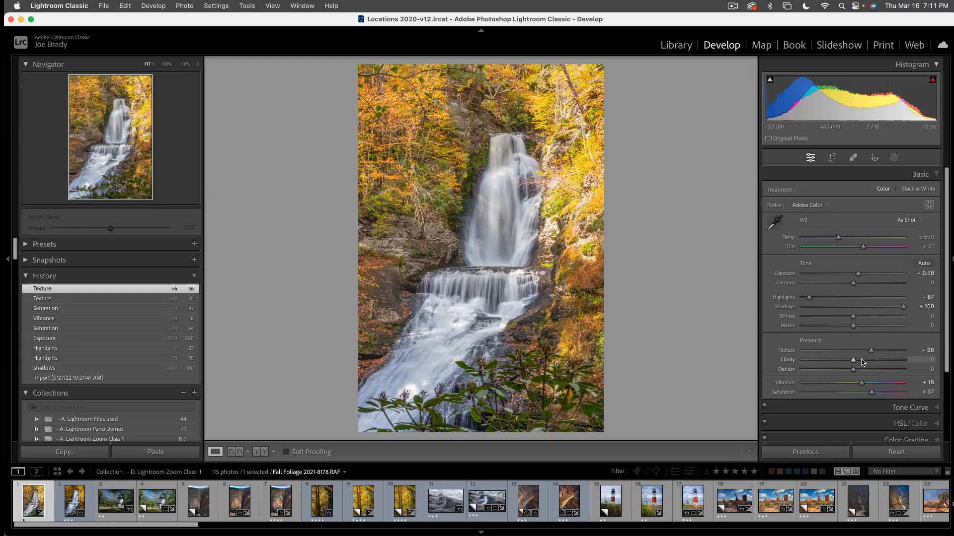
left_click(863, 360)
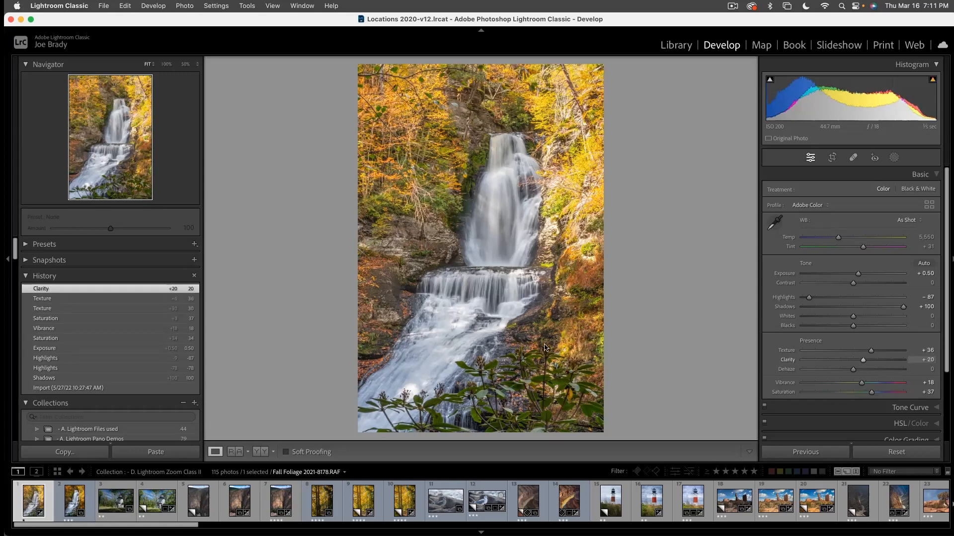
left_click(25, 275)
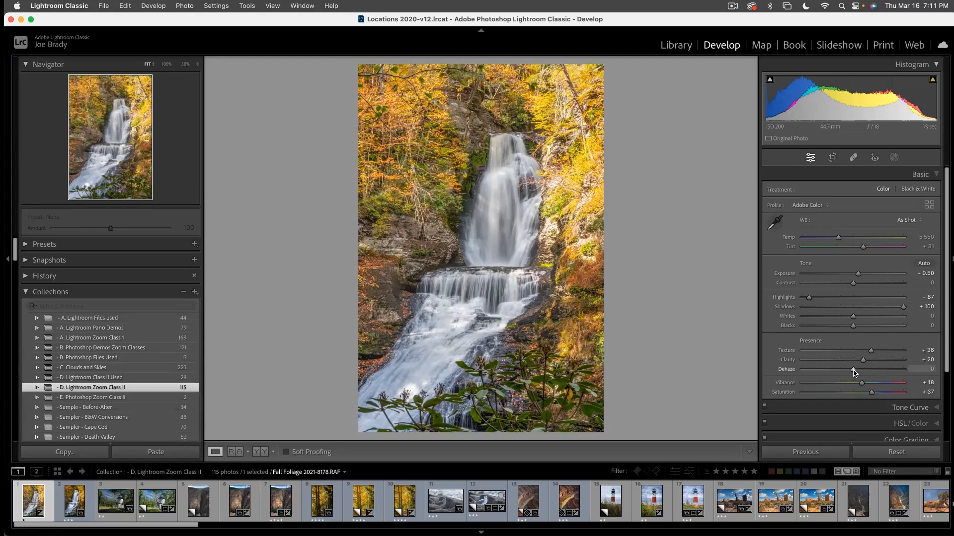
- Set Dehaze to +9 and compare the edited waterfall photo with its Before view
left_click_drag(854, 373, 859, 373)
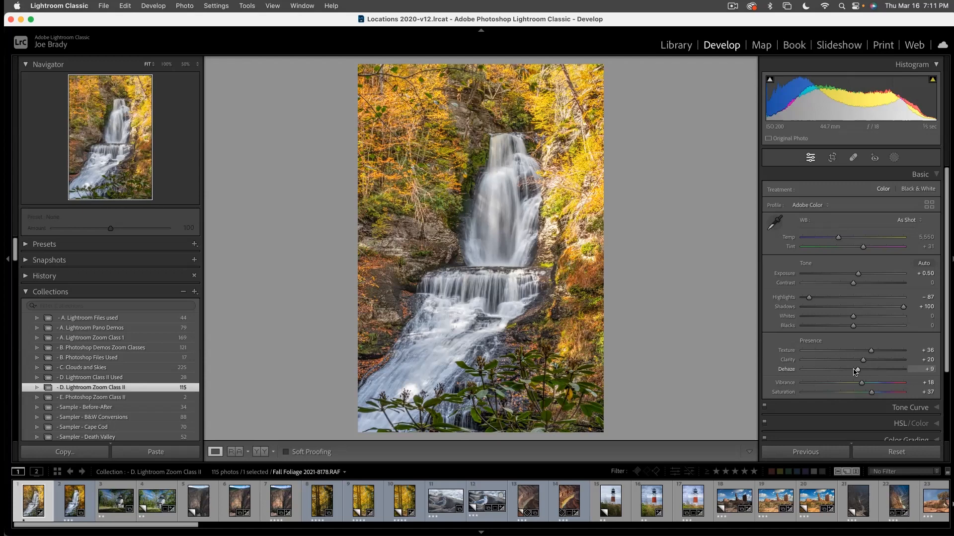
key("backslash")
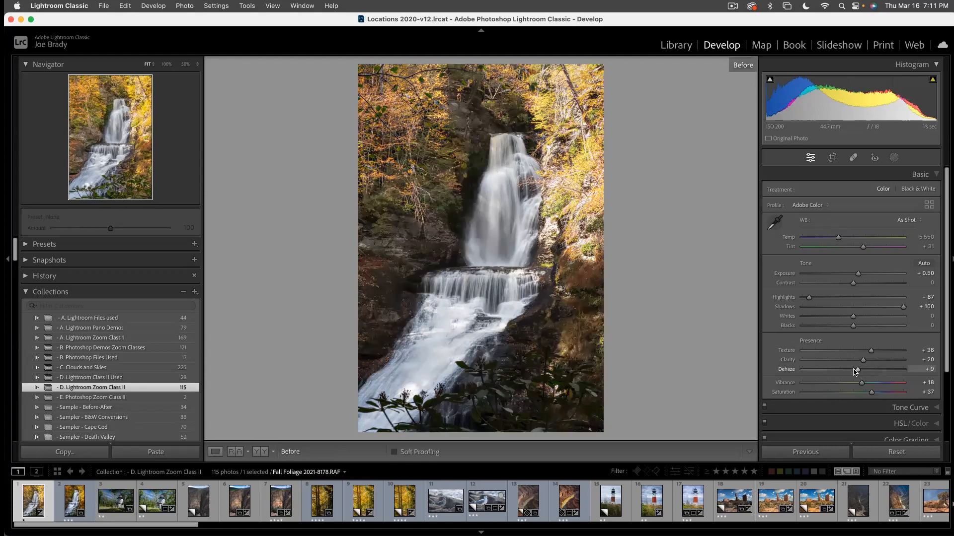
key("backslash")
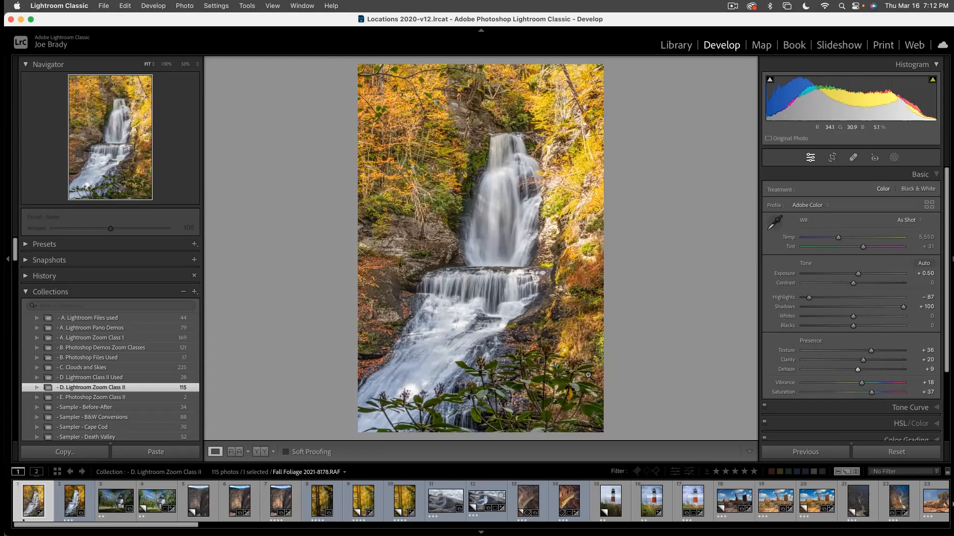
key("k")
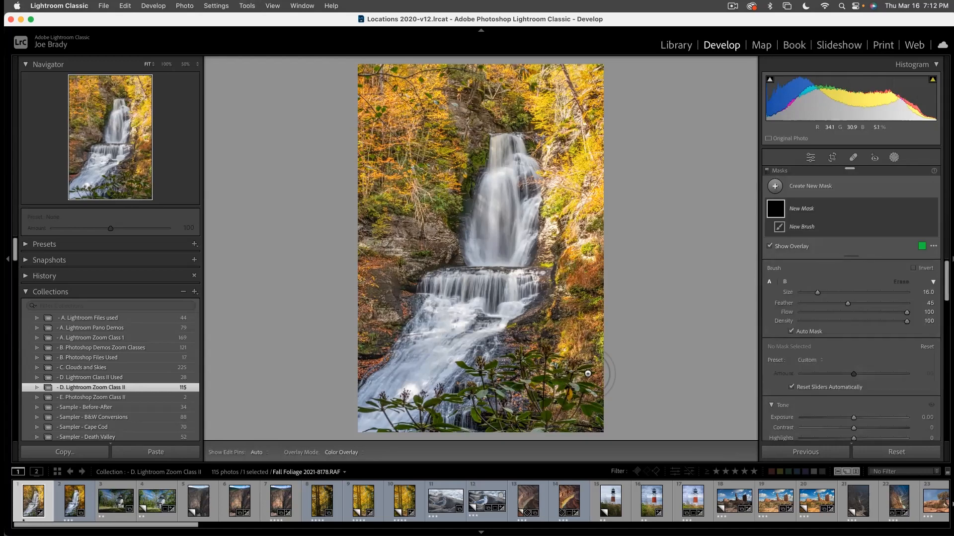
left_click(783, 212)
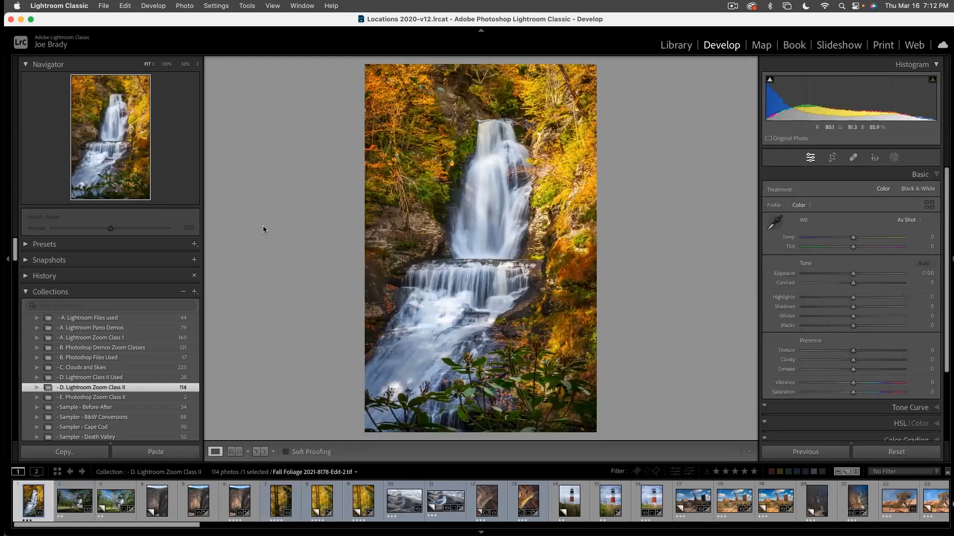
key("super+z")
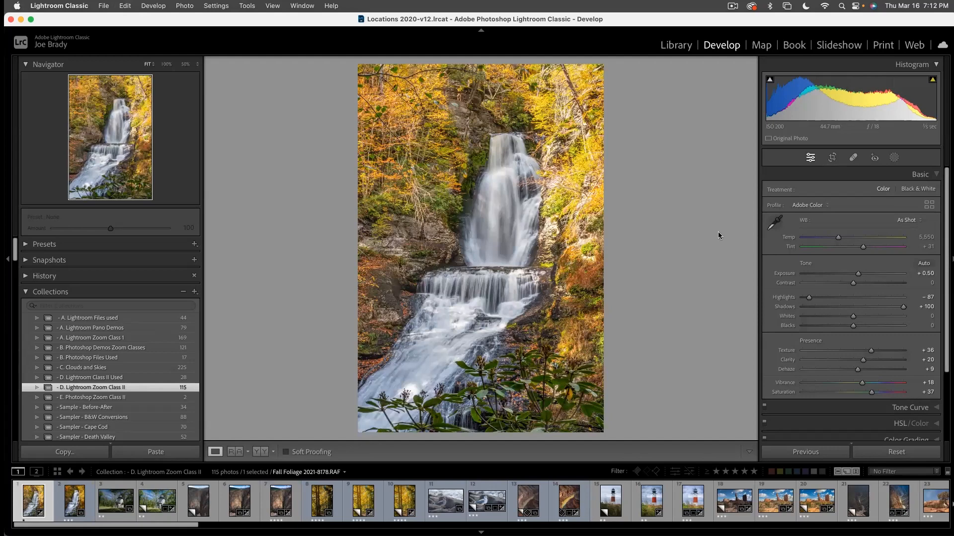
- Create a Linear Gradient mask that covers the foliage along the right side of the waterfall, fading out toward the falling water
left_click(894, 158)
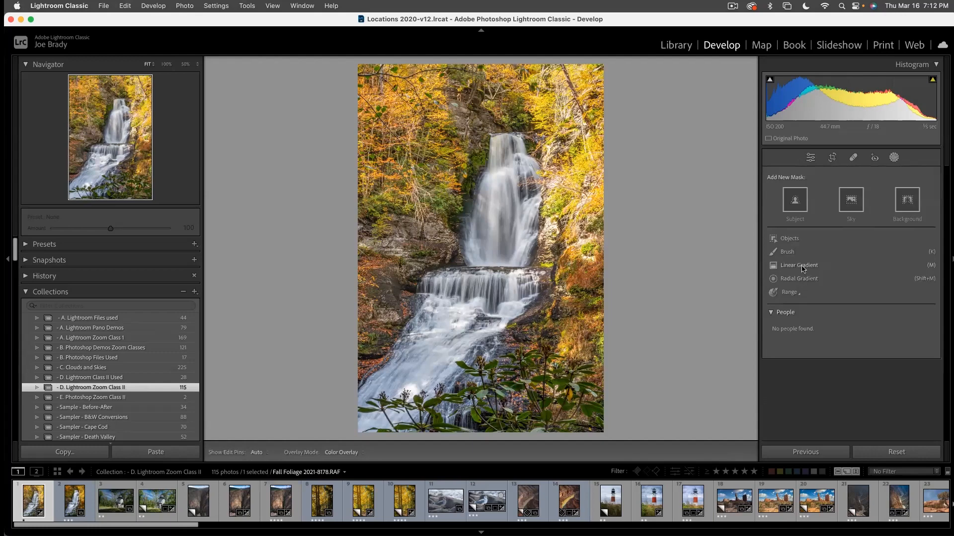
left_click(803, 269)
left_click_drag(571, 237, 510, 234)
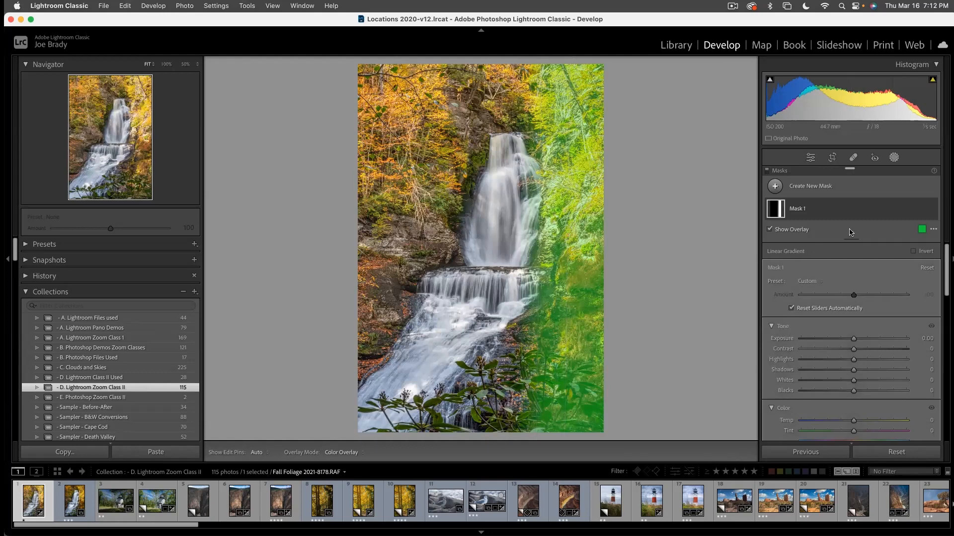
- Add a Brush to Mask 1 and paint over the foreground leaves, the trees above the falls and the rocks beside the lower cascade
left_click(905, 208)
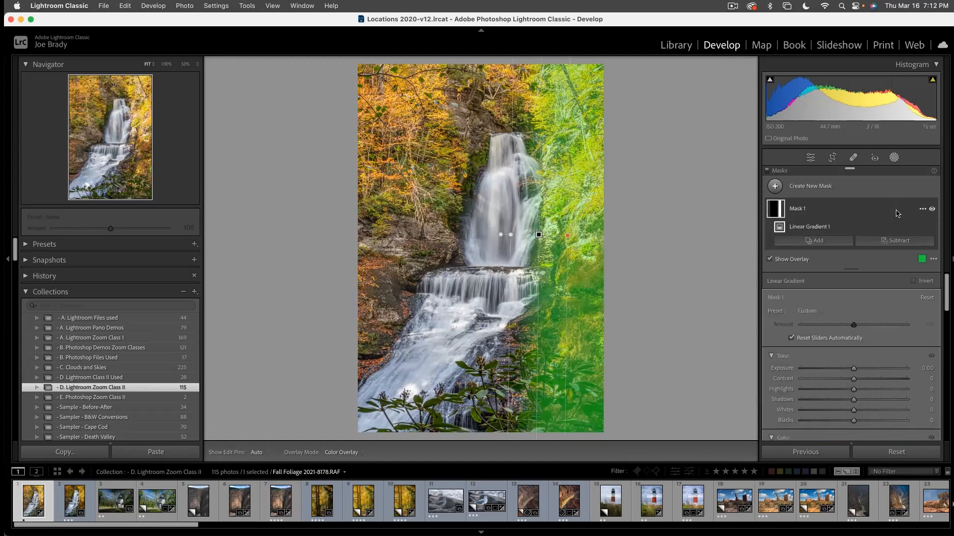
left_click(817, 246)
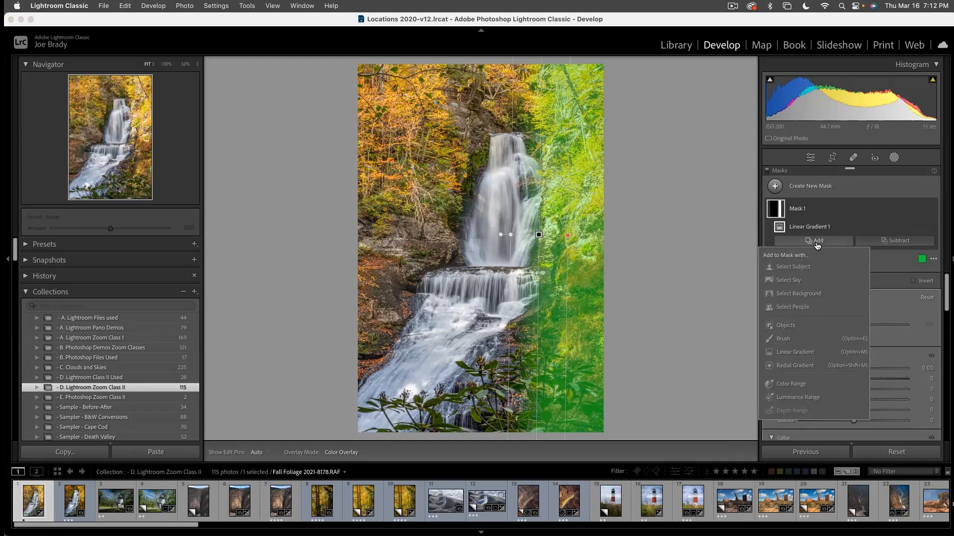
left_click(792, 339)
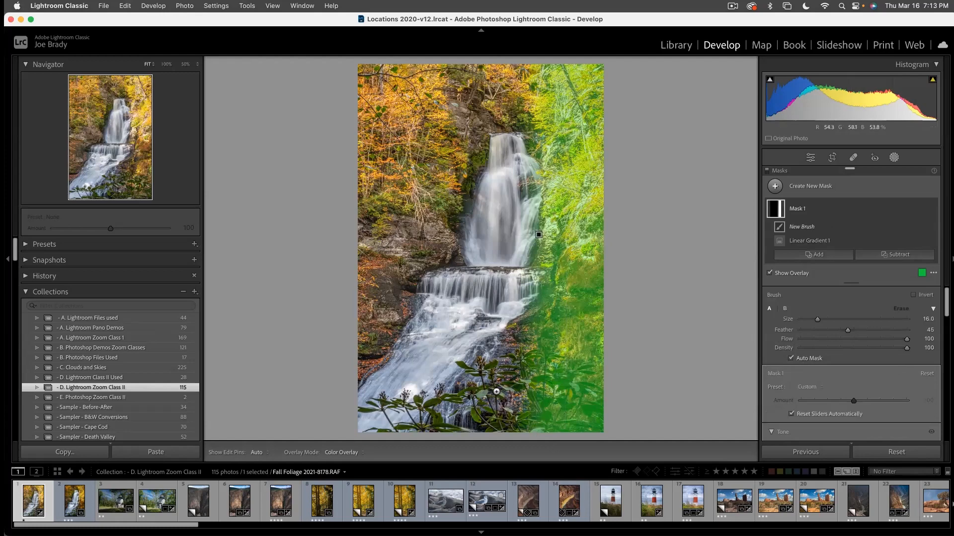
left_click(496, 391)
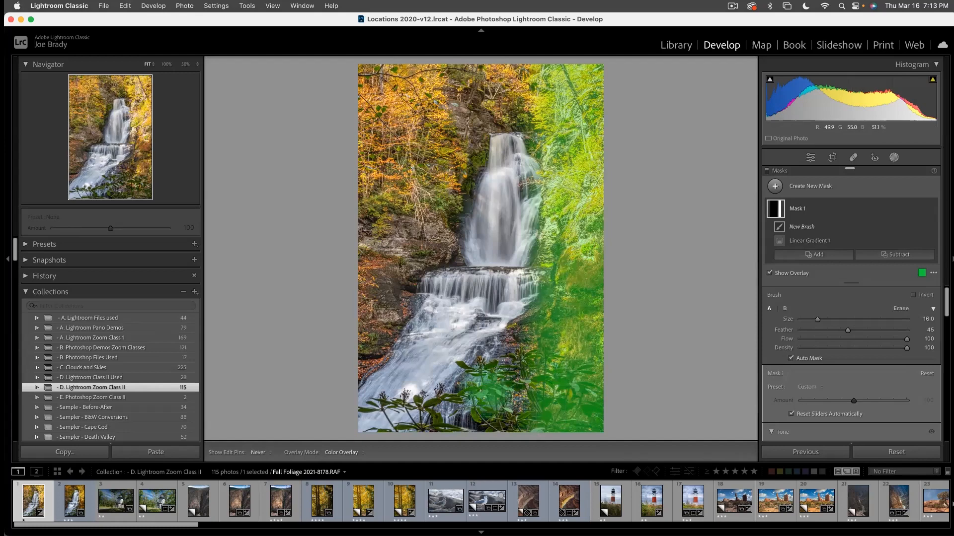
left_click(509, 422)
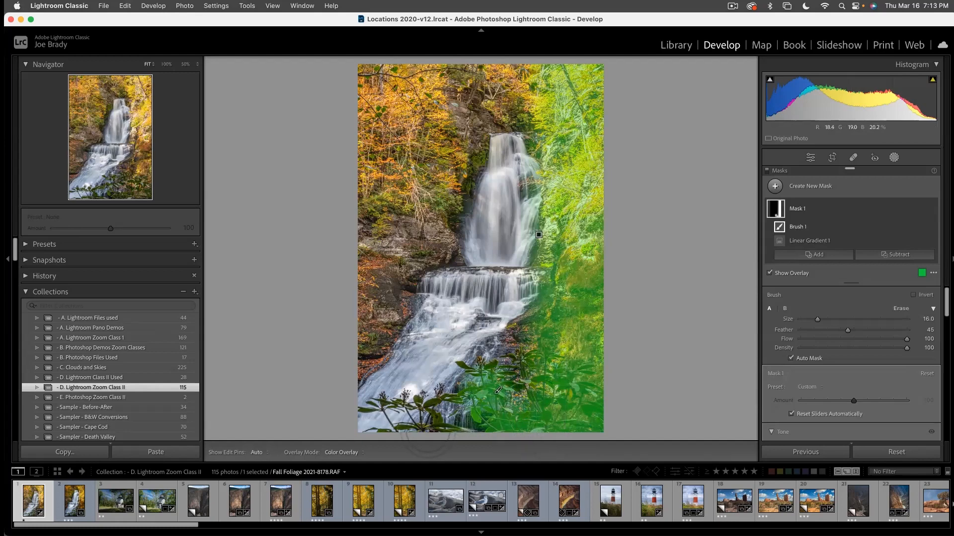
mouse_move(437, 431)
left_mouse_down()
mouse_move(408, 390)
mouse_move(427, 385)
mouse_move(455, 398)
mouse_move(426, 393)
mouse_move(376, 413)
left_mouse_up()
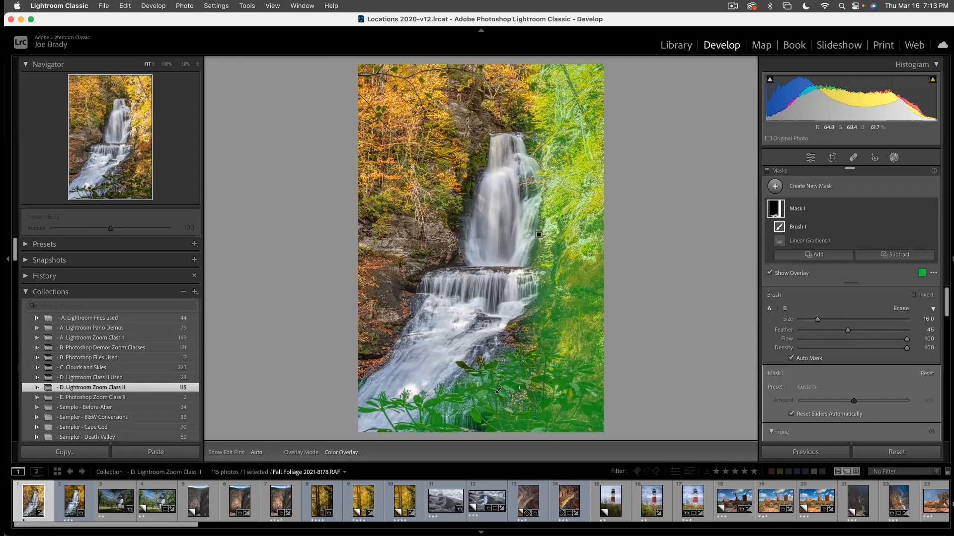
left_click(460, 365)
left_click_drag(540, 118, 462, 85)
mouse_move(548, 110)
left_mouse_down()
mouse_move(511, 108)
mouse_move(548, 110)
left_mouse_up()
mouse_move(524, 330)
left_mouse_down()
mouse_move(520, 340)
mouse_move(535, 342)
left_mouse_up()
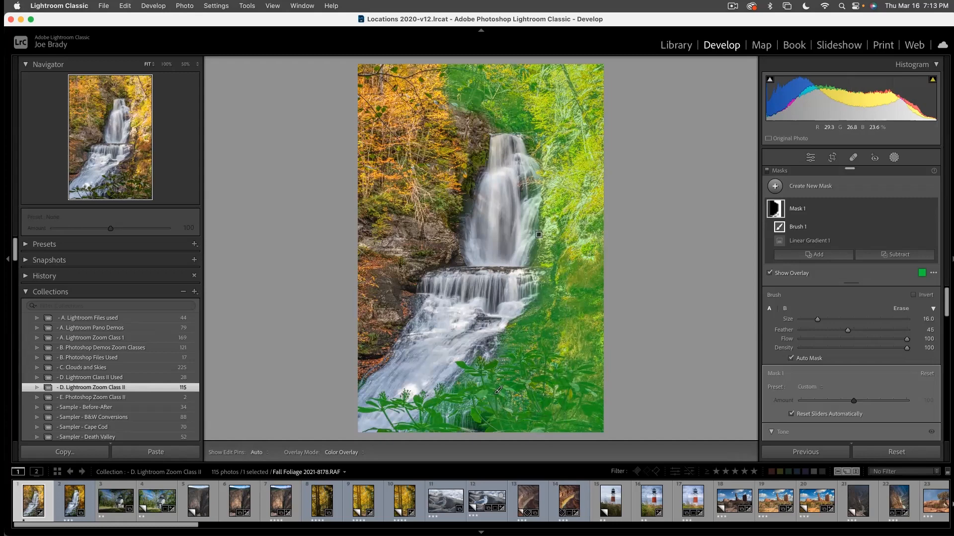
- Set Mask 1's Saturation to 39, Highlights to −32 and Temp to 15
scroll(875, 340, "down", 5)
scroll(876, 340, "down", 5)
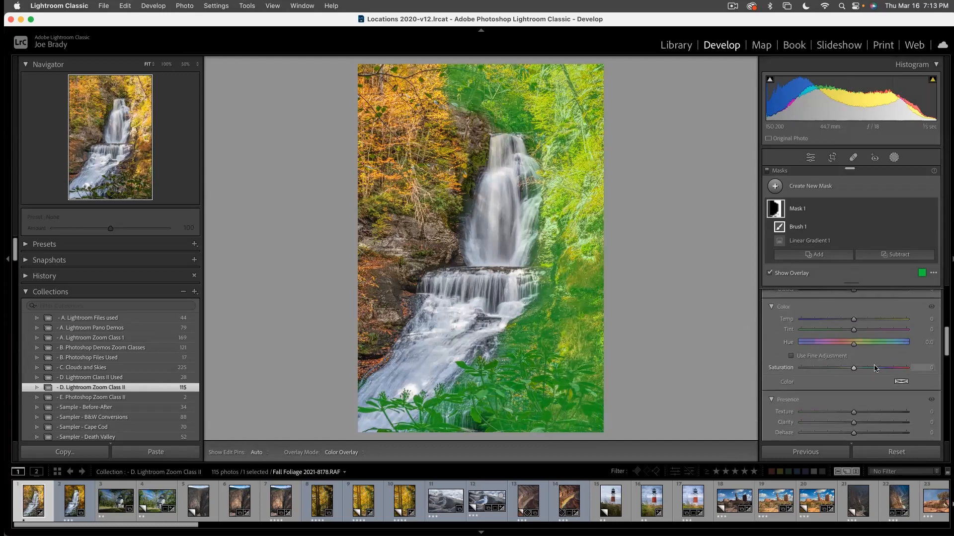
left_click(875, 368)
scroll(874, 370, "up", 3)
left_click_drag(843, 363, 838, 365)
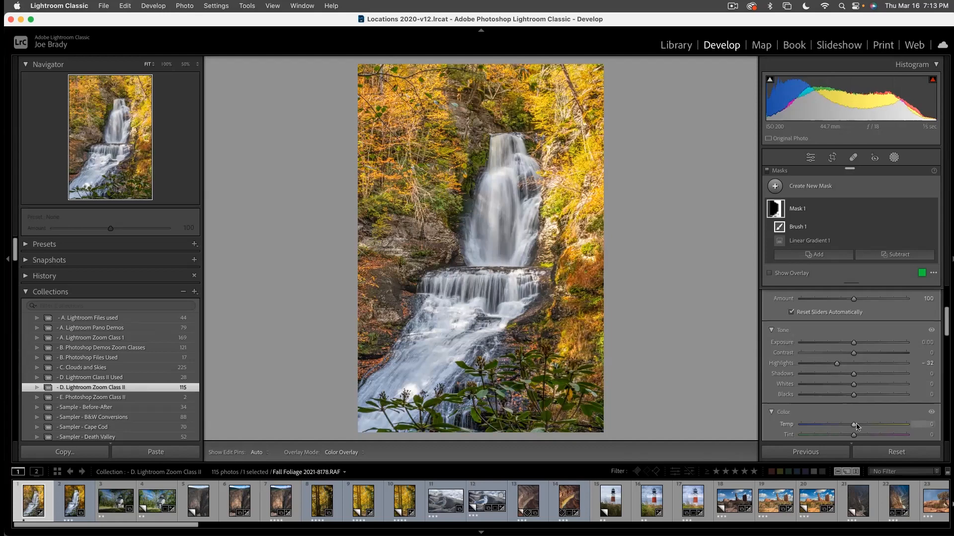
left_click_drag(854, 426, 862, 426)
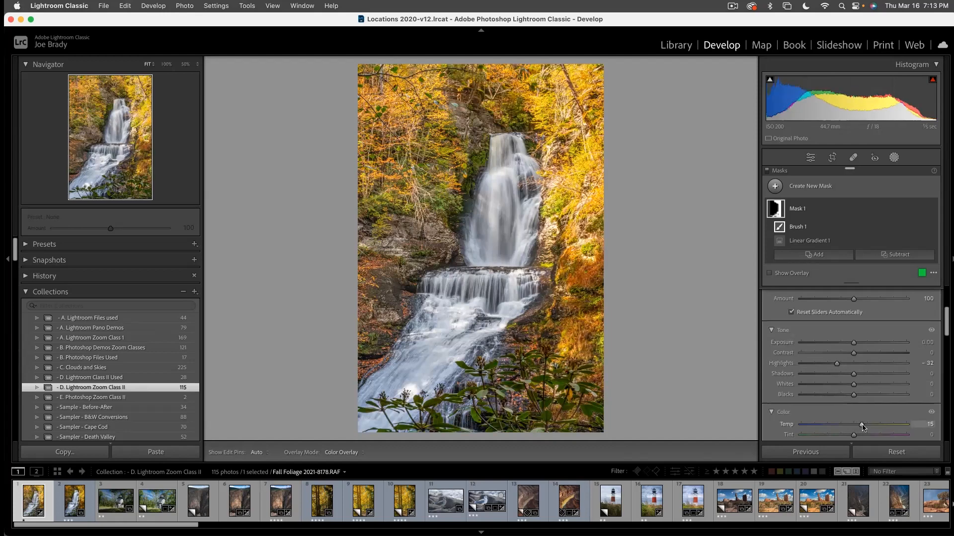
- Set Mask 1's Shadows to 25, Exposure to −0.34 and Tint to 10
left_click_drag(853, 343, 866, 375)
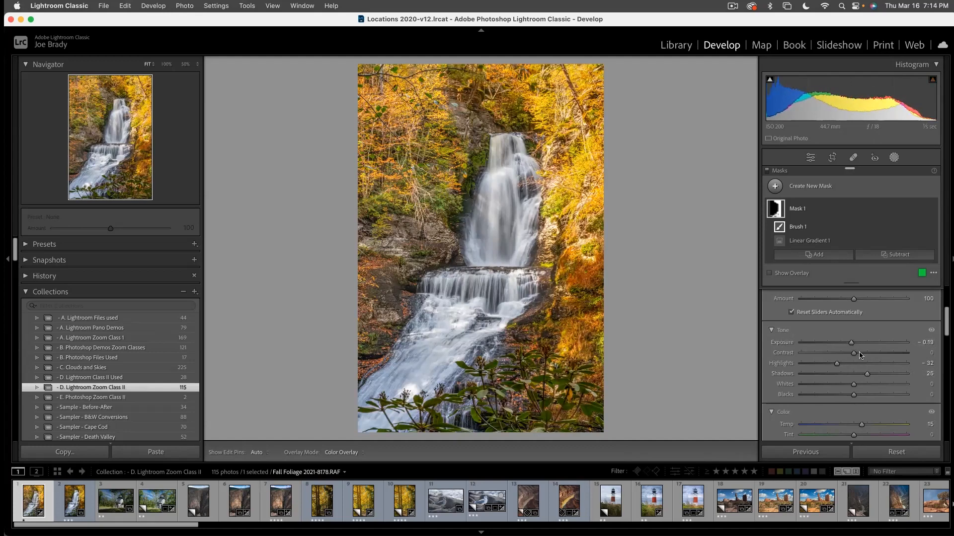
left_click_drag(851, 342, 849, 342)
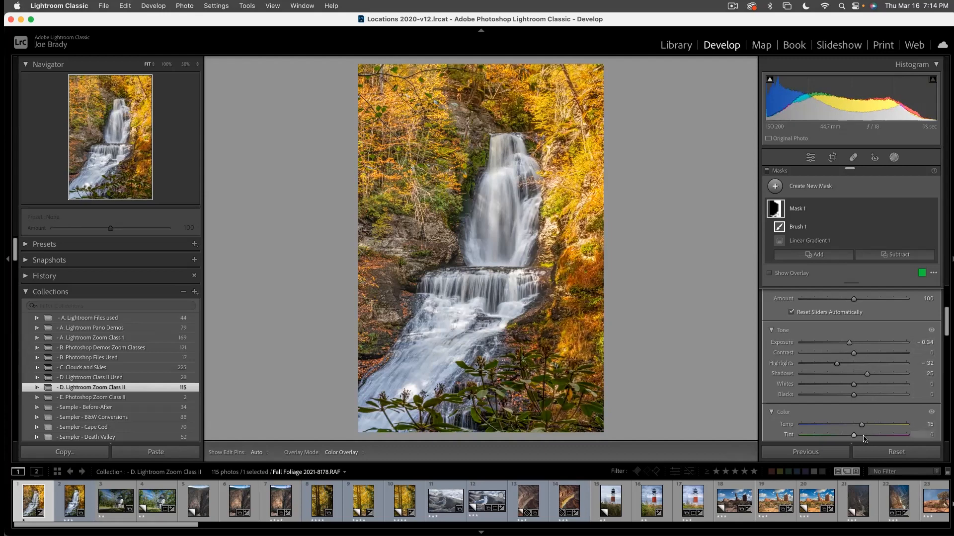
scroll(870, 430, "down", 3)
left_click_drag(854, 378, 860, 379)
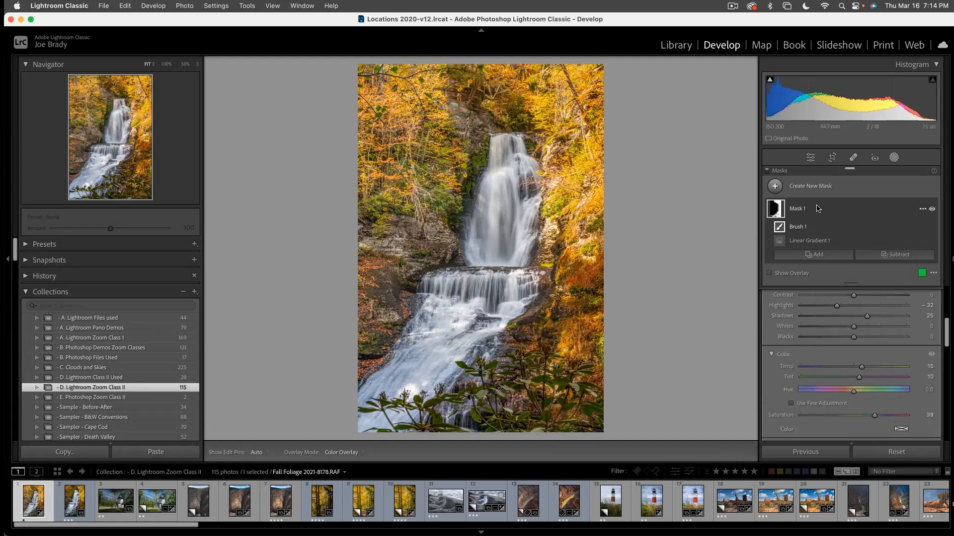
- Create a second mask with a diagonal Linear Gradient covering the trees and rocks on the left side of the waterfall
left_click(814, 189)
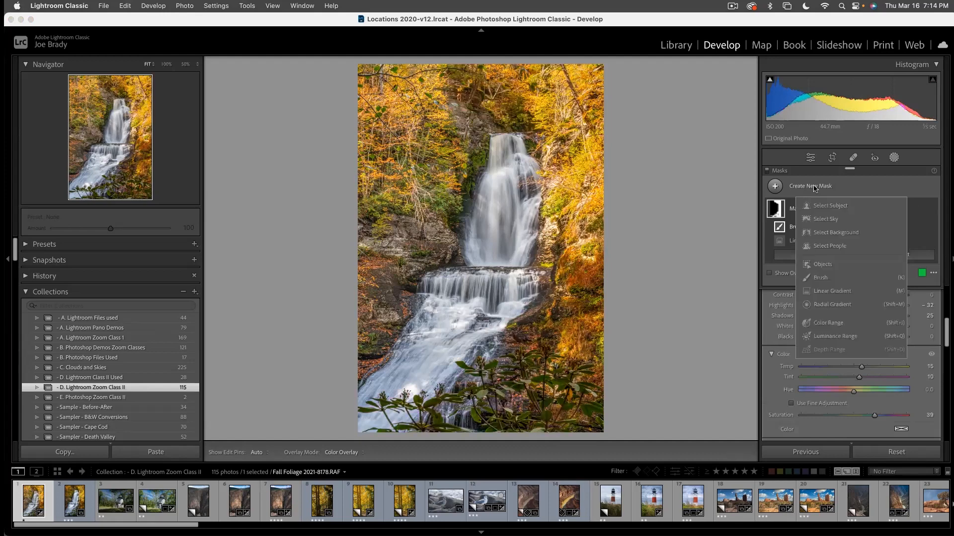
left_click(827, 293)
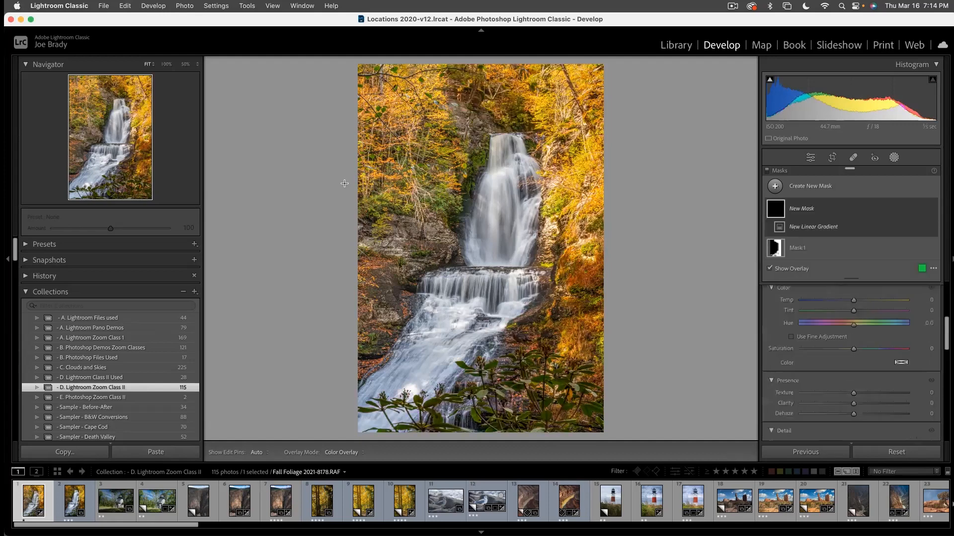
left_click_drag(433, 188, 482, 214)
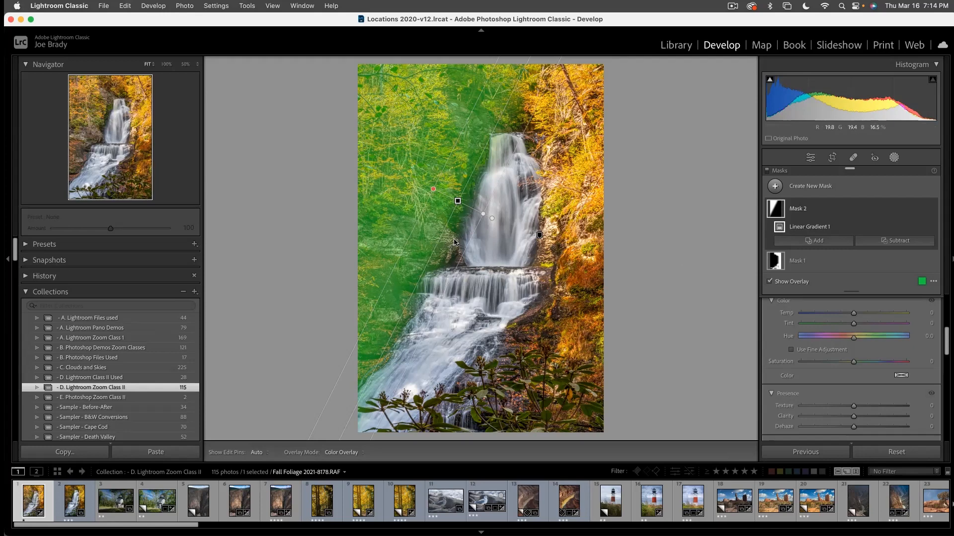
- Add a Brush to Mask 2 and paint over the rocks and trees left of the waterfall
left_click(819, 242)
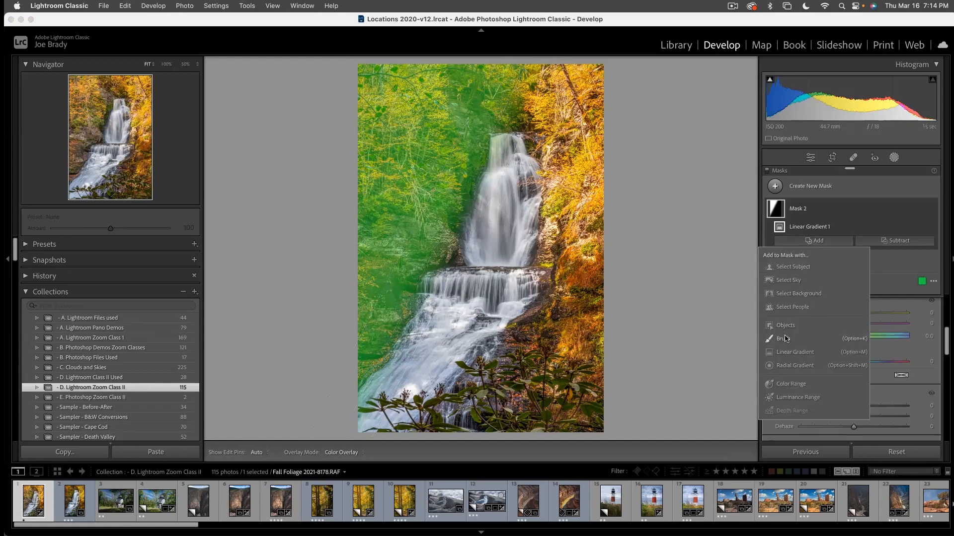
left_click(783, 339)
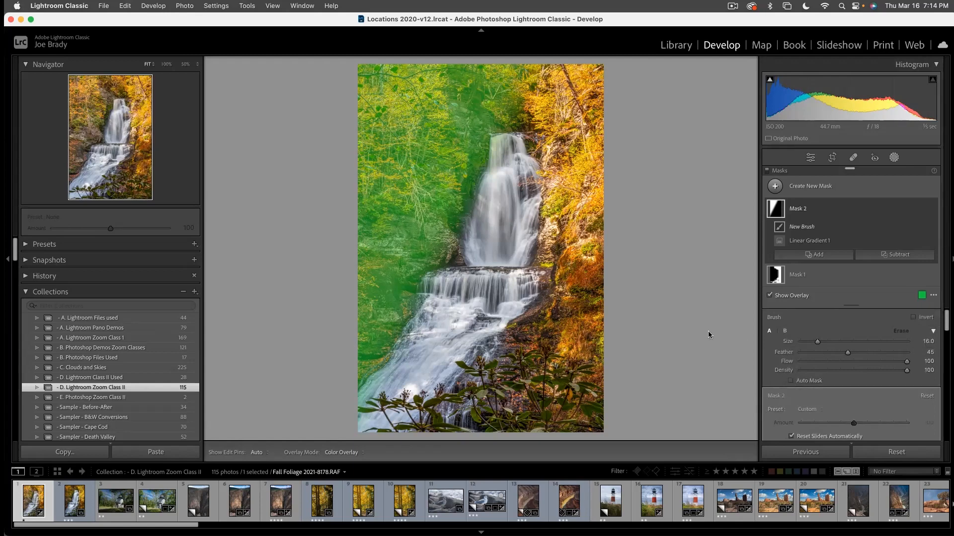
mouse_move(437, 237)
left_mouse_down()
mouse_move(443, 241)
mouse_move(434, 239)
left_mouse_up()
mouse_move(404, 291)
left_mouse_down()
mouse_move(377, 338)
mouse_move(409, 224)
left_mouse_up()
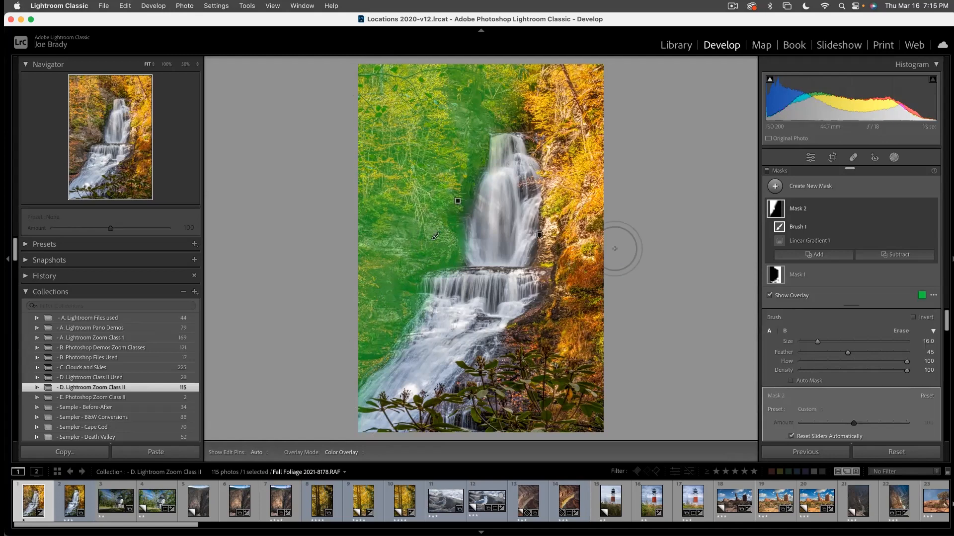
- Set Mask 2's Saturation to 44 and fine-tune its Exposure and Contrast
scroll(838, 348, "down", 3)
scroll(838, 348, "down", 4)
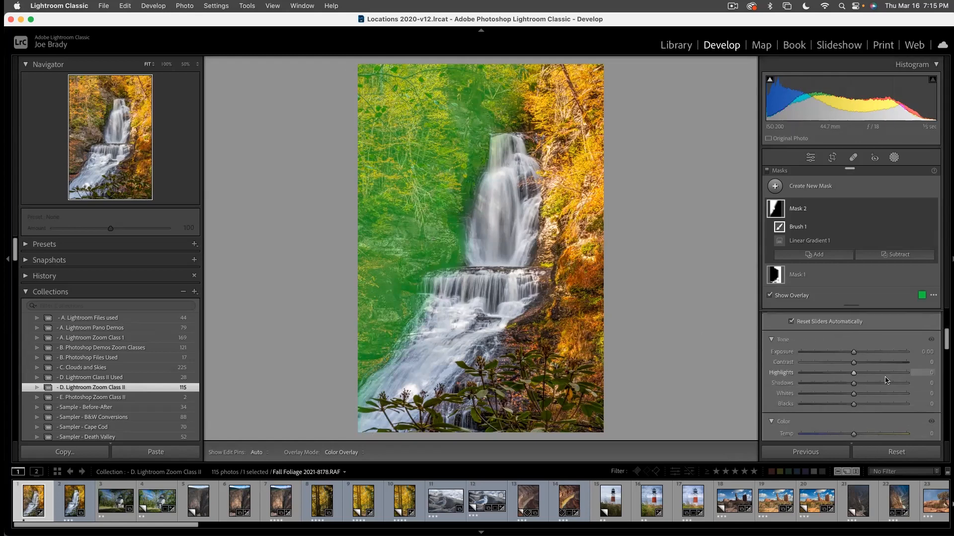
left_click(877, 378)
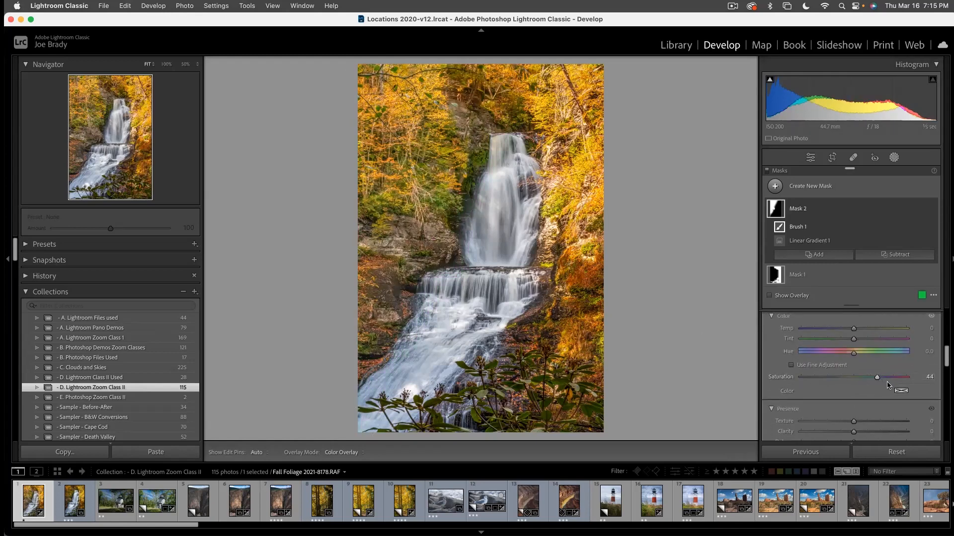
scroll(882, 383, "up", 3)
scroll(880, 384, "up", 2)
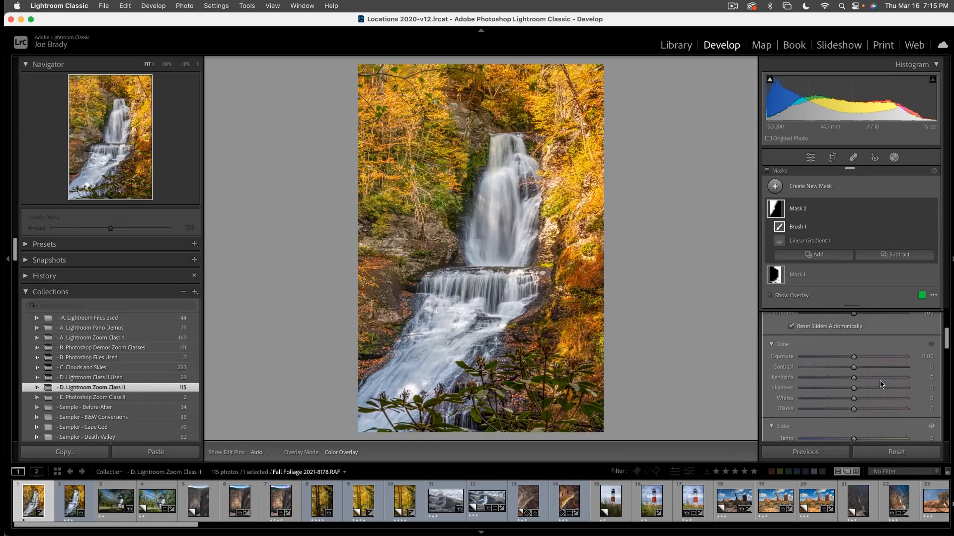
left_click_drag(853, 359, 867, 369)
scroll(854, 399, "down", 6)
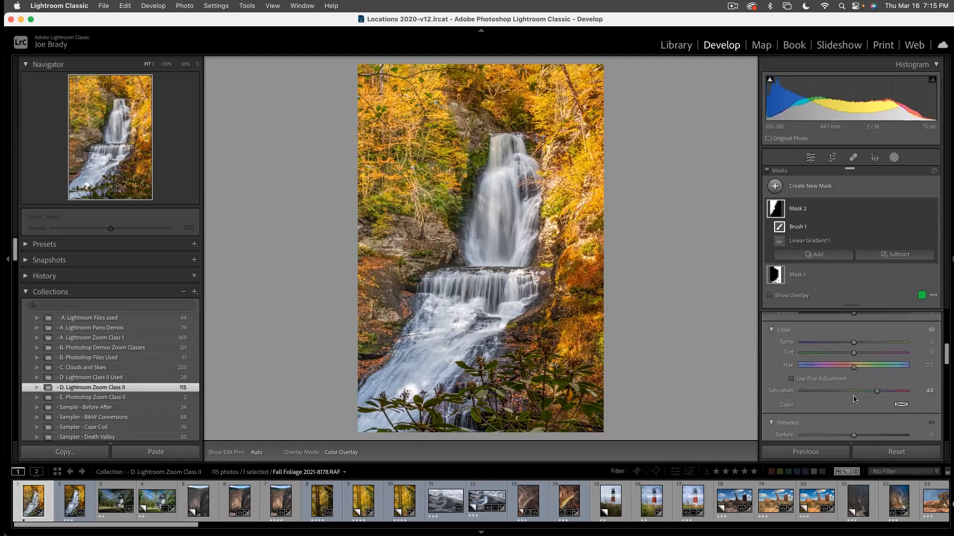
- Set Mask 2's Temp to 10 and Tint to 1, and leave the masking tools
scroll(854, 397, "up", 3)
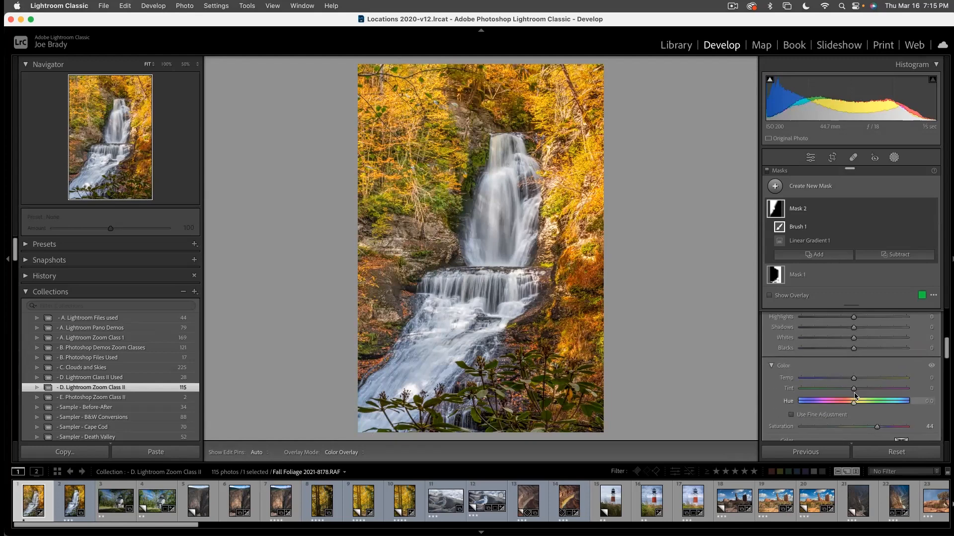
left_click_drag(854, 380, 855, 390)
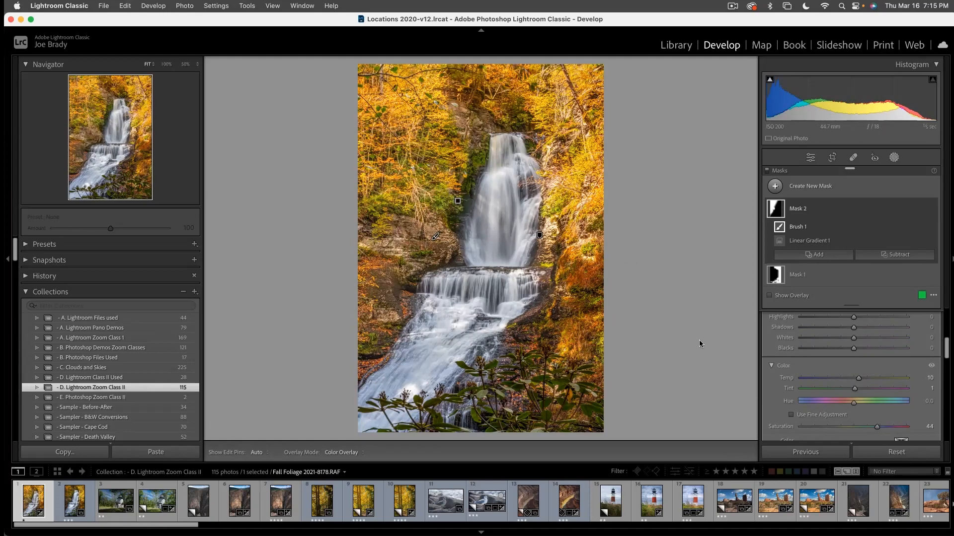
key("Escape")
key("Escape")
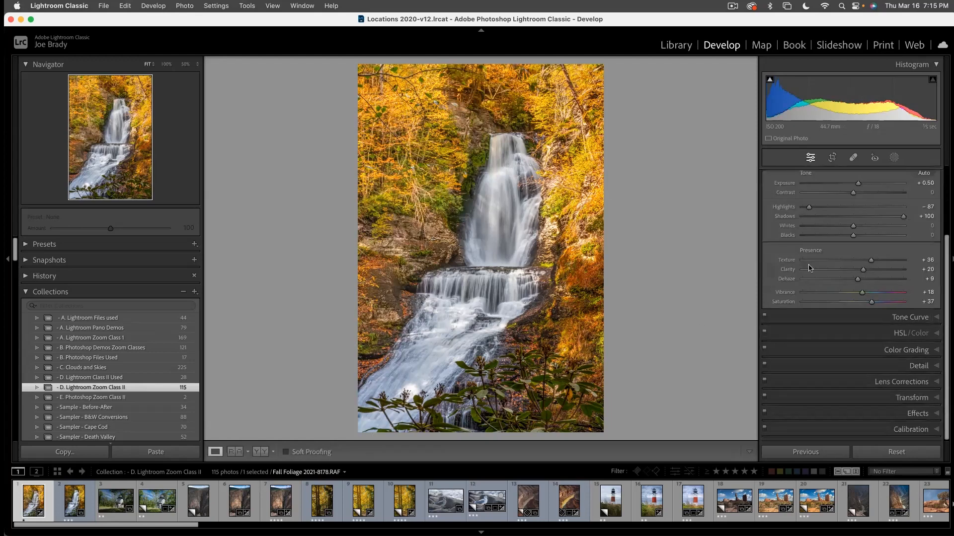
- Use HSL targeted adjustment on the foreground leaves to set Saturation to Yellow +19, Green +42 and Luminance to Yellow +22, Green +63
left_click(900, 334)
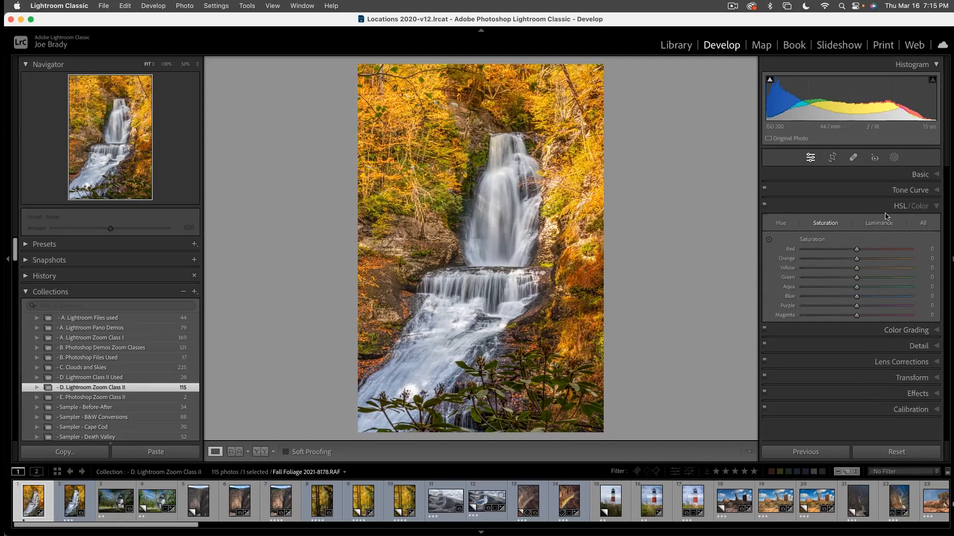
left_click(768, 240)
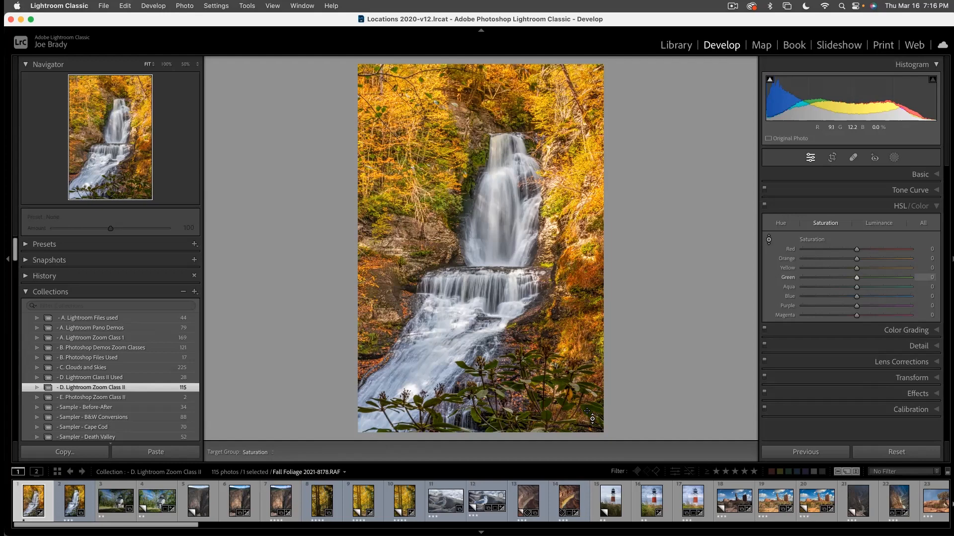
left_click_drag(588, 412, 587, 389)
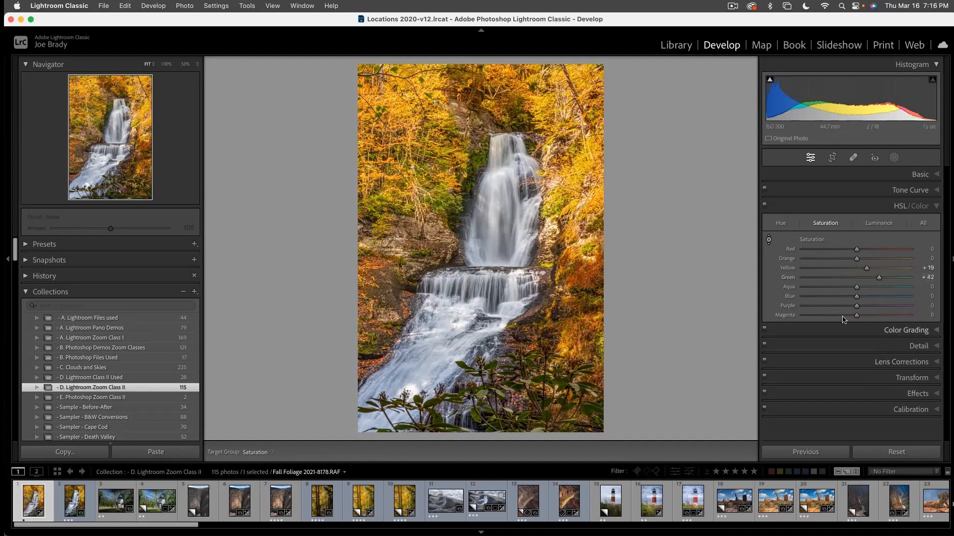
left_click(871, 224)
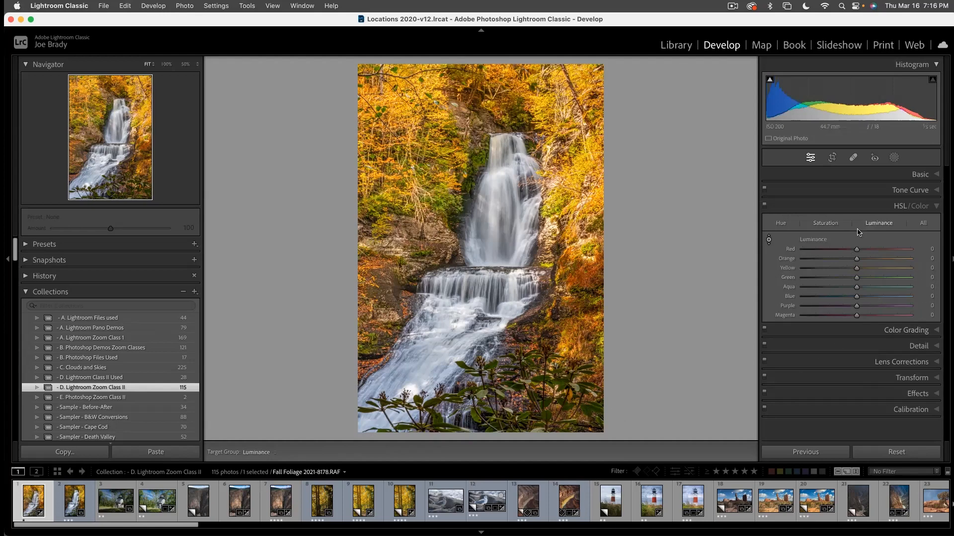
left_click_drag(589, 410, 589, 355)
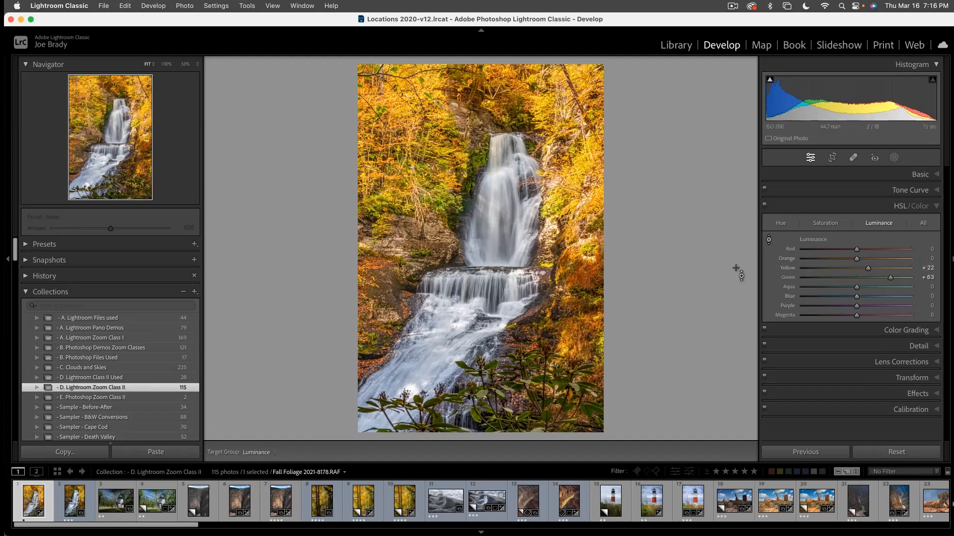
- Create a third mask with an Auto Mask Brush and paint over the whole waterfall, including the lower cascade
key("k")
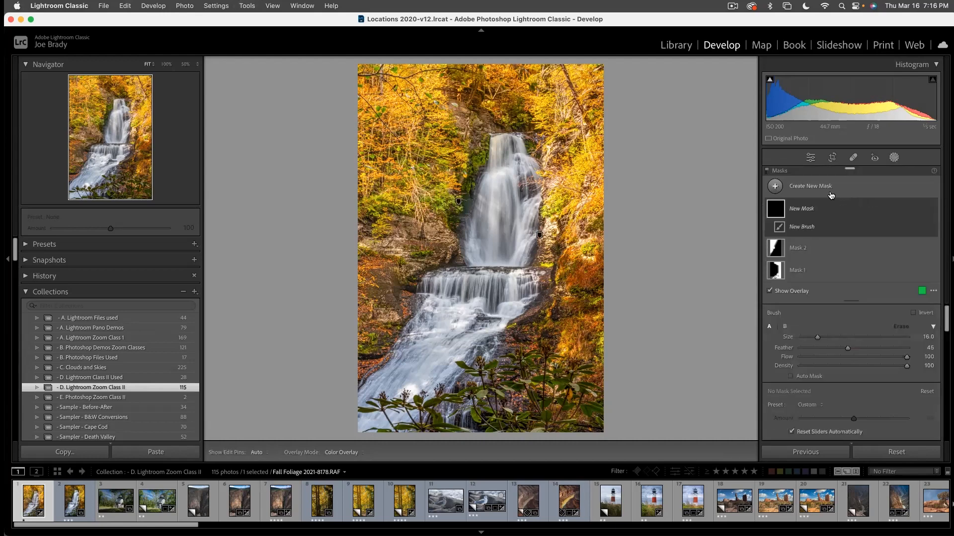
left_click(808, 378)
mouse_move(502, 173)
left_mouse_down()
mouse_move(486, 260)
mouse_move(404, 386)
mouse_move(372, 390)
mouse_move(357, 409)
mouse_move(365, 428)
mouse_move(384, 422)
mouse_move(466, 342)
left_mouse_up()
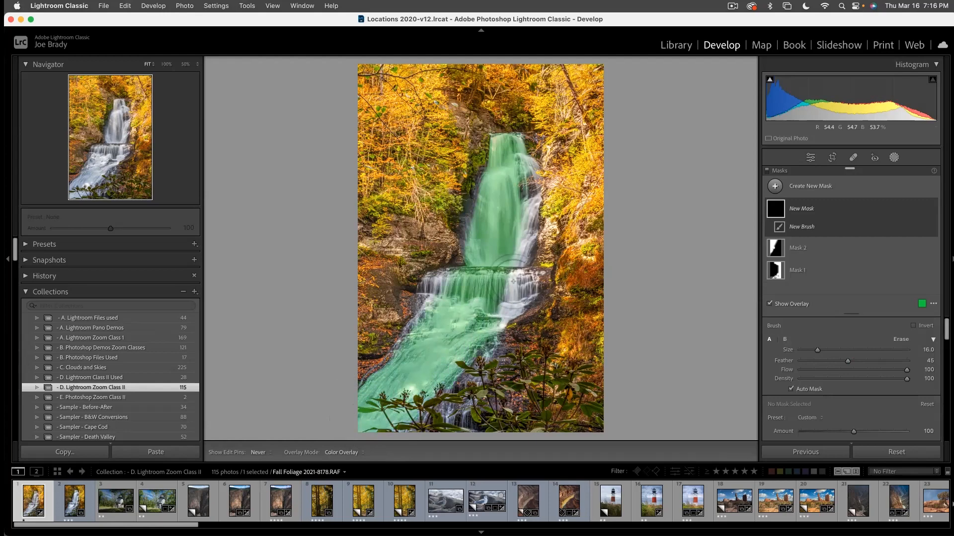
mouse_move(427, 323)
left_mouse_down()
mouse_move(439, 292)
mouse_move(433, 309)
mouse_move(477, 319)
left_mouse_up()
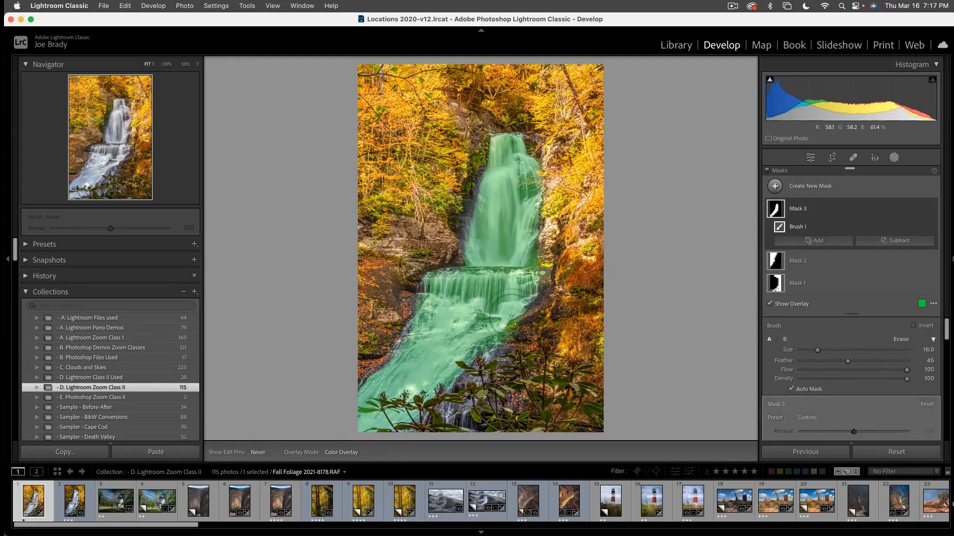
mouse_move(476, 233)
left_mouse_down()
mouse_move(475, 221)
mouse_move(450, 408)
mouse_move(489, 355)
left_mouse_up()
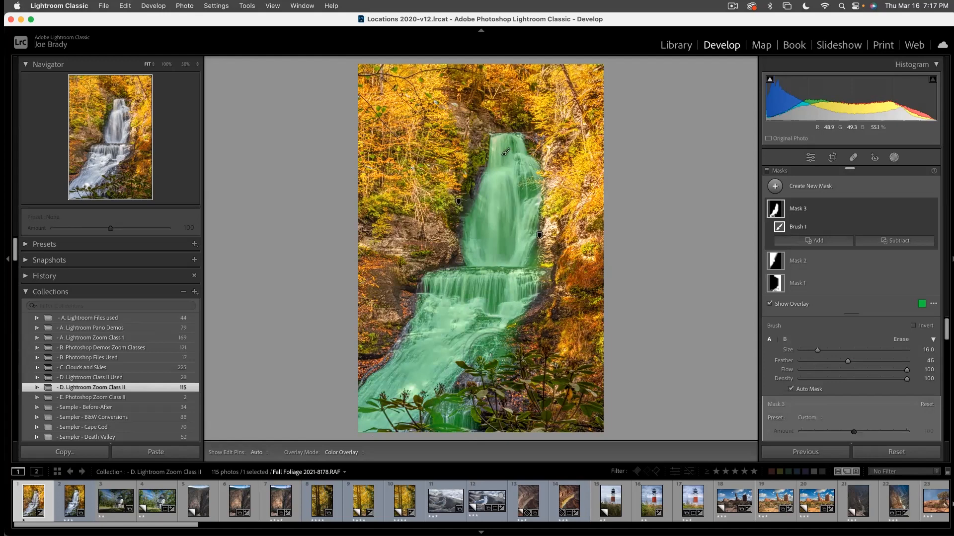
- Cool the waterfall in Mask 3 by setting Temp to −13
scroll(865, 366, "down", 3)
scroll(865, 365, "down", 5)
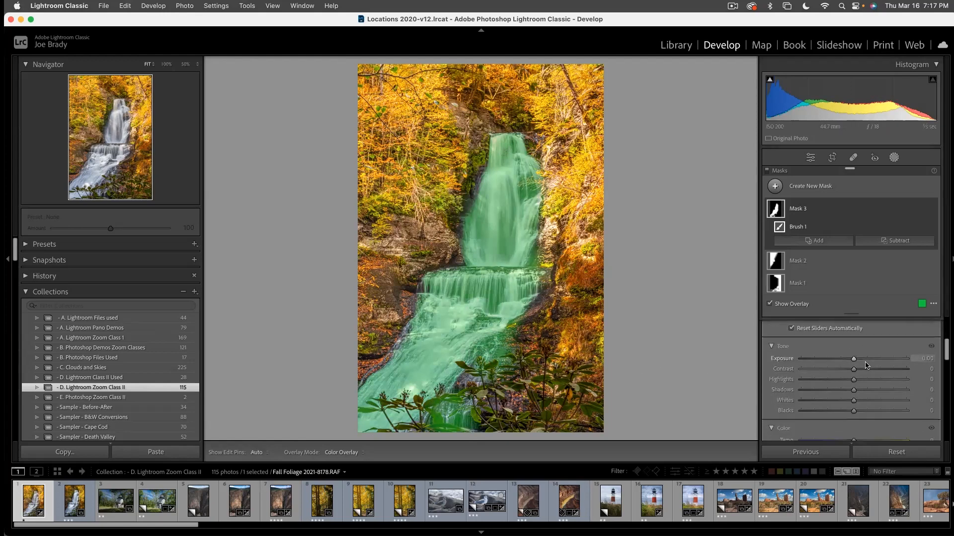
left_click_drag(853, 351, 849, 355)
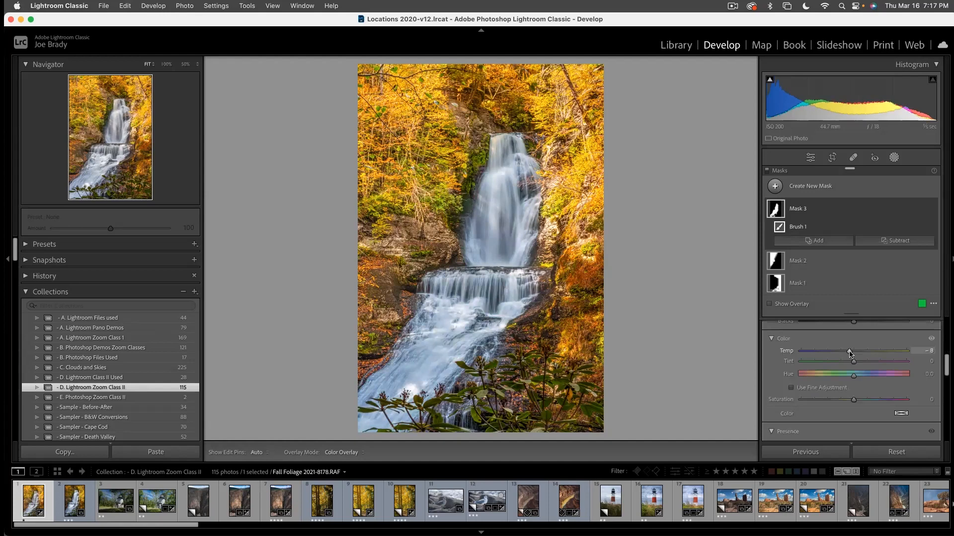
left_click_drag(850, 354, 849, 354)
left_click_drag(848, 353, 848, 351)
- Set Mask 3's Exposure to 0.40, Highlights to −8 and Whites to −13, and leave the masking tools
scroll(882, 364, "up", 4)
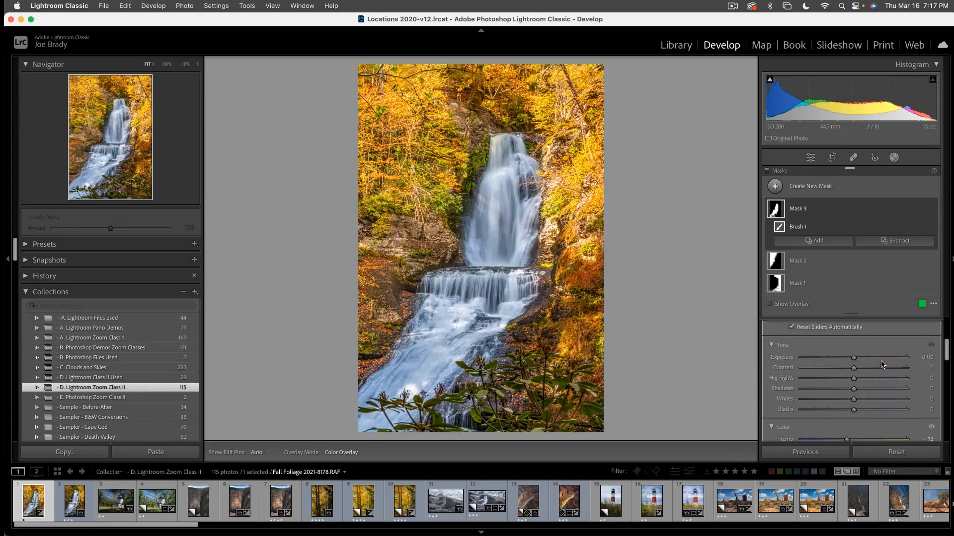
left_click_drag(854, 359, 860, 359)
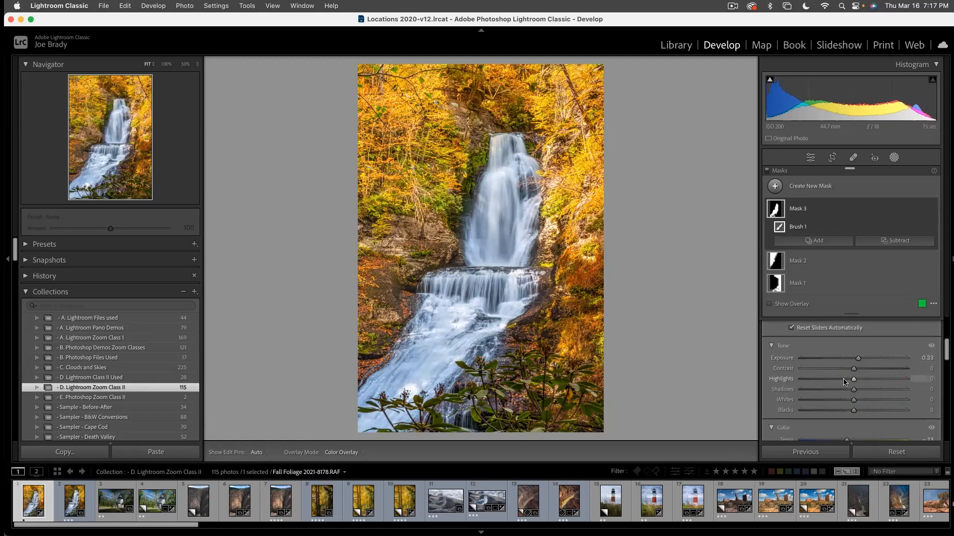
left_click_drag(854, 401, 859, 359)
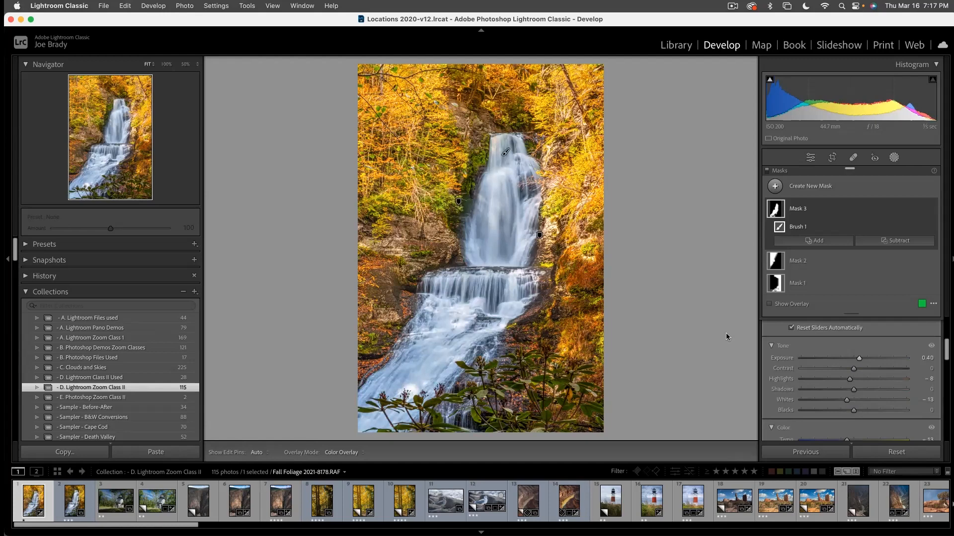
key("Escape")
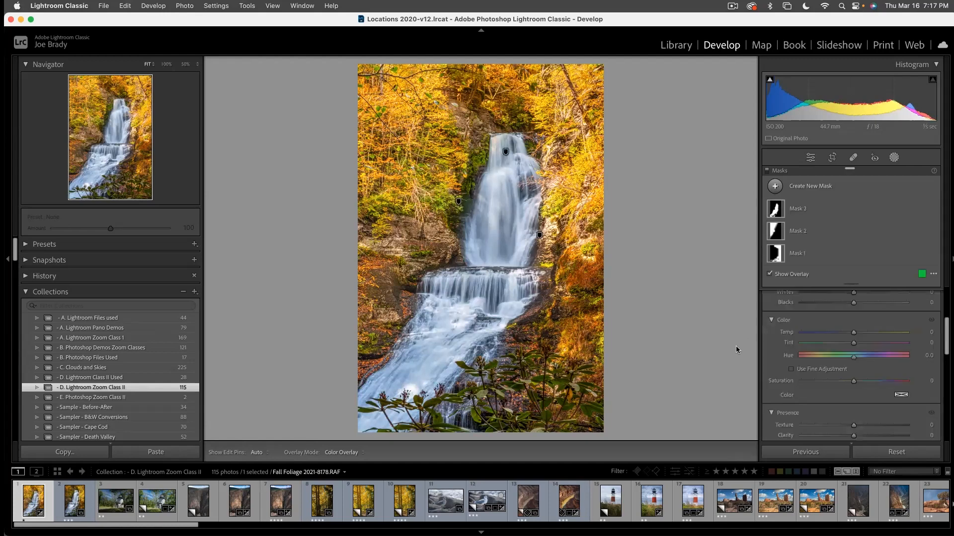
key("Escape")
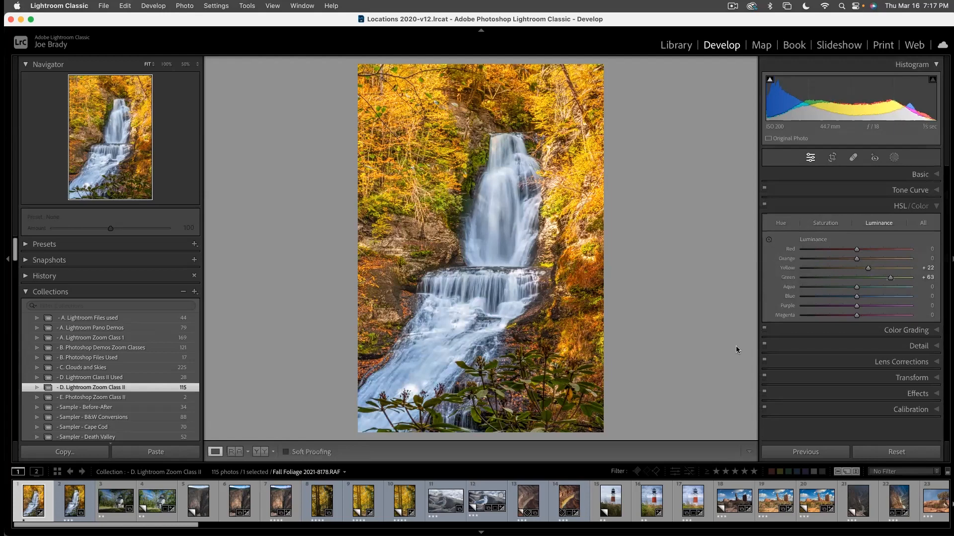
- Compare the photo with its unedited version and set the post-crop vignetting Amount to −10
key("backslash")
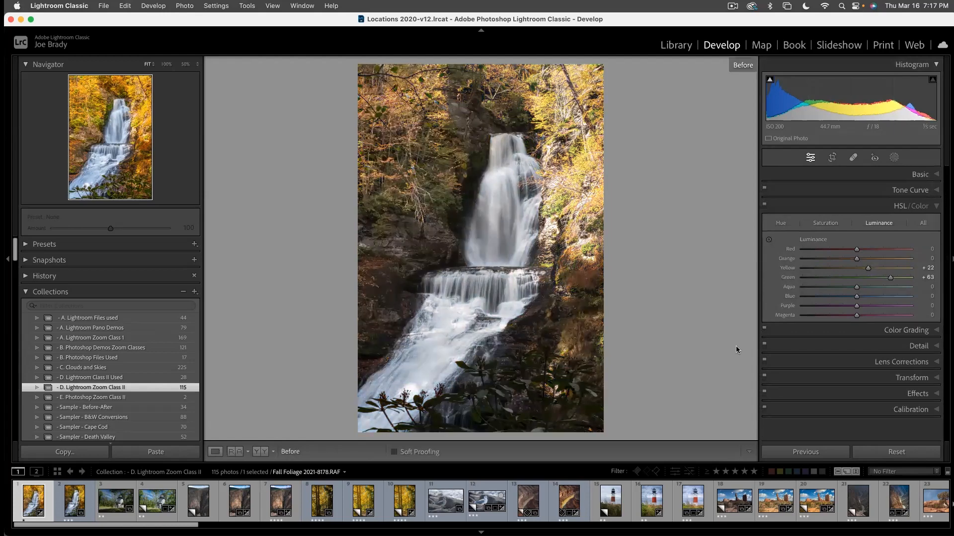
key("backslash")
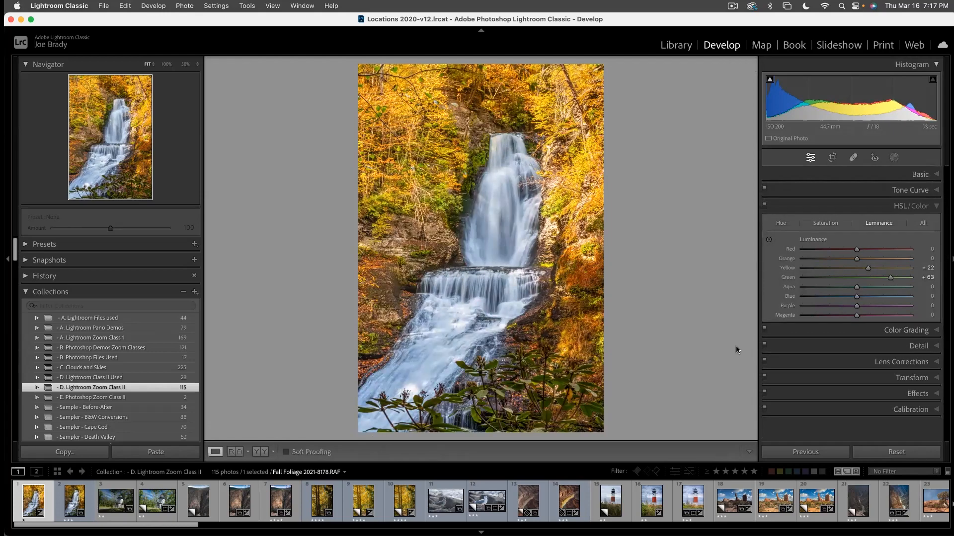
left_click(908, 394)
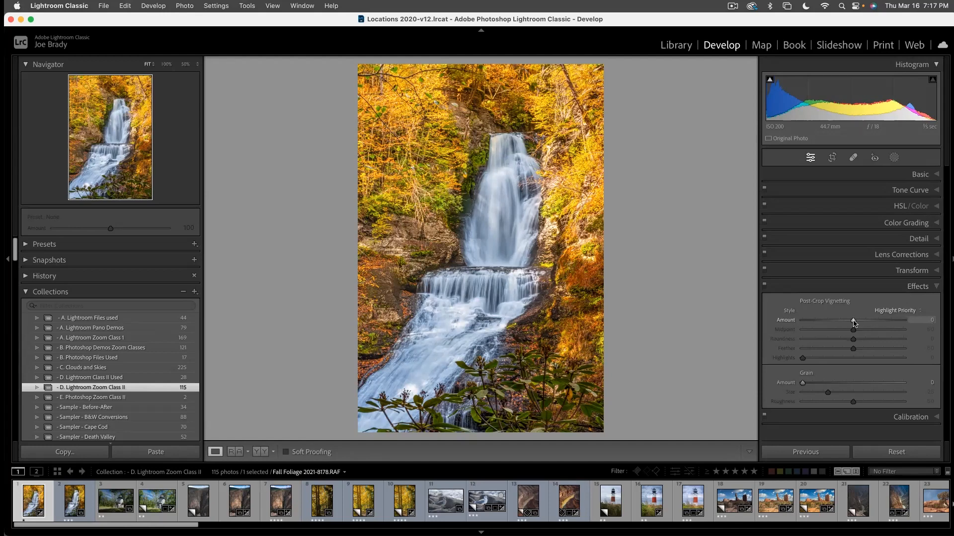
left_click_drag(853, 322, 849, 322)
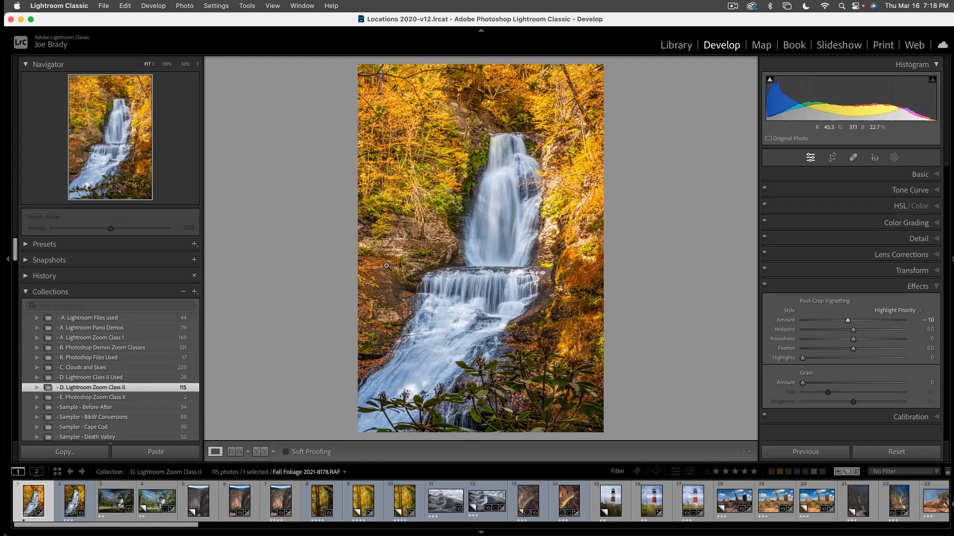
- Crop the photo tighter around the waterfall from the top and both sides, and set the crop aspect to 14 x 8.5
left_click(833, 158)
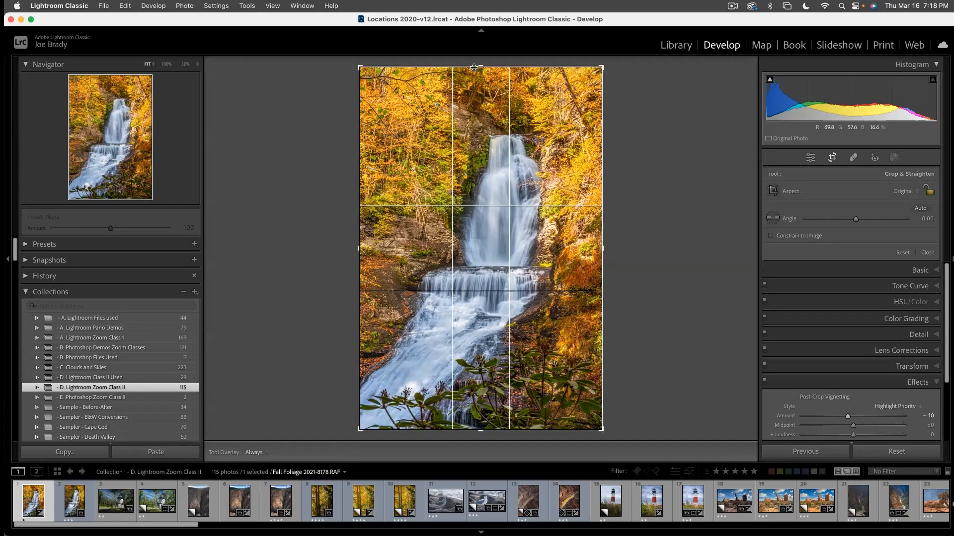
left_click_drag(474, 68, 478, 89)
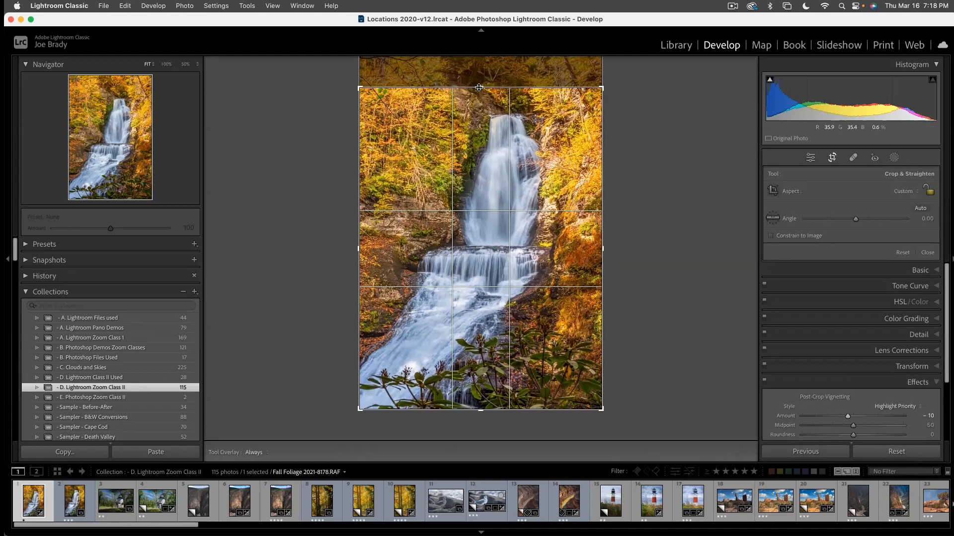
left_click_drag(357, 249, 368, 246)
left_click_drag(590, 250, 579, 251)
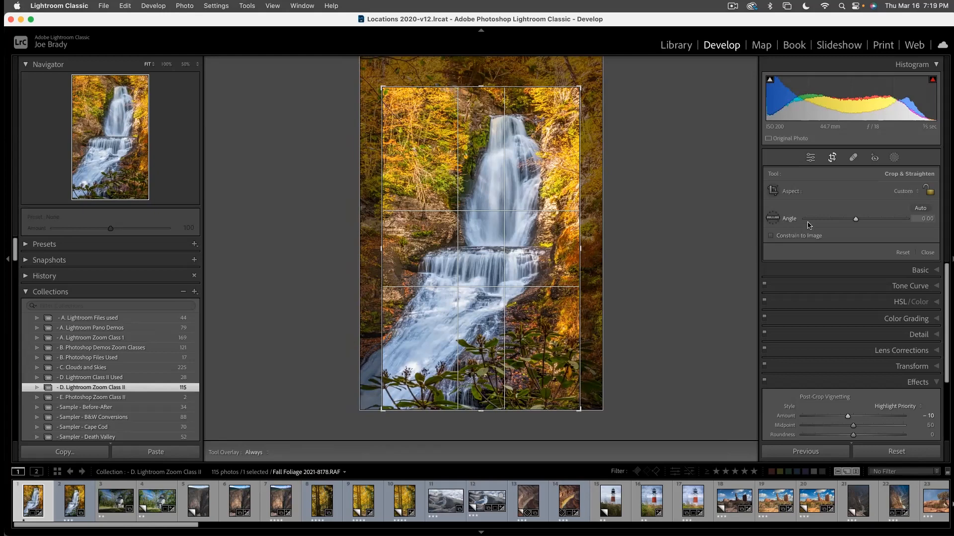
left_click(903, 193)
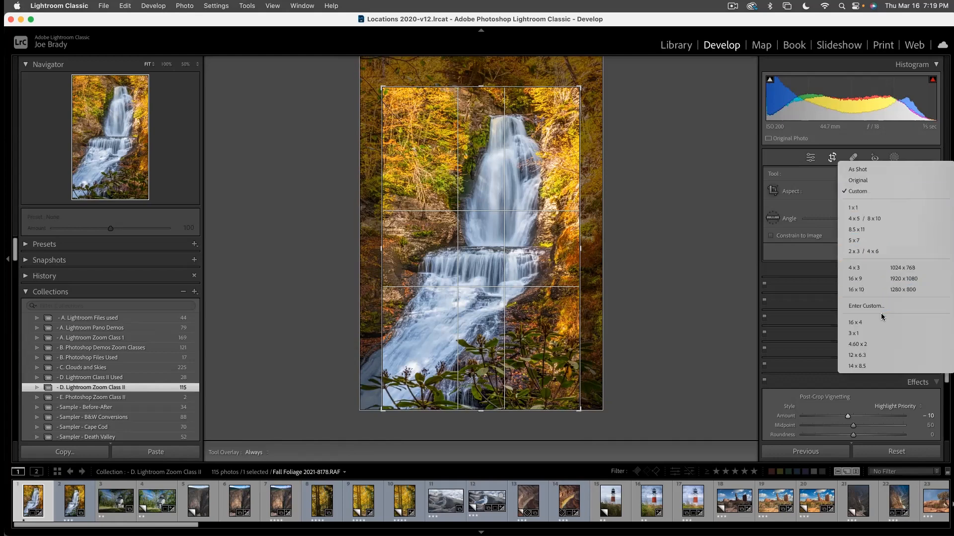
left_click(870, 369)
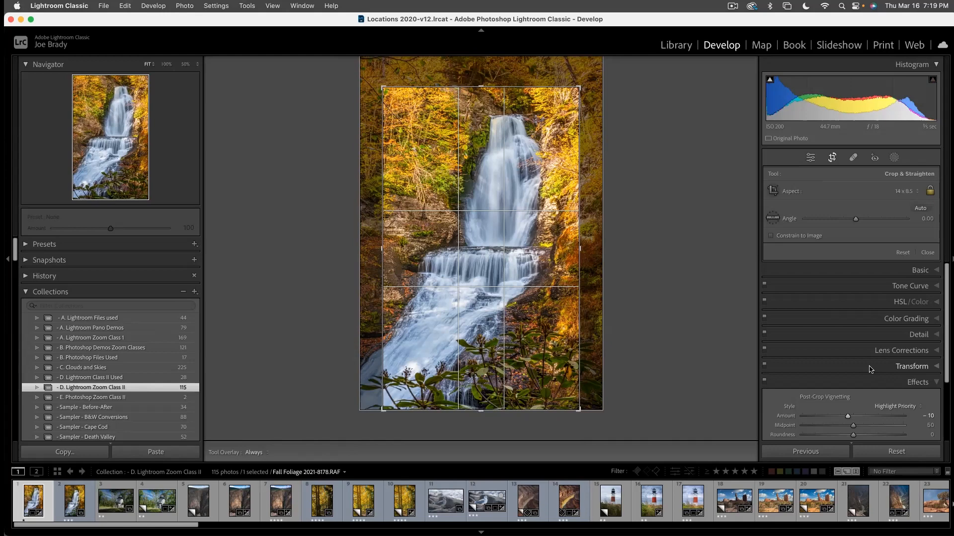
- Apply the crop and, with Auto Mask off, brush a new mask over the upper-left foliage, the waterfall and the lower-right plants
key("Return")
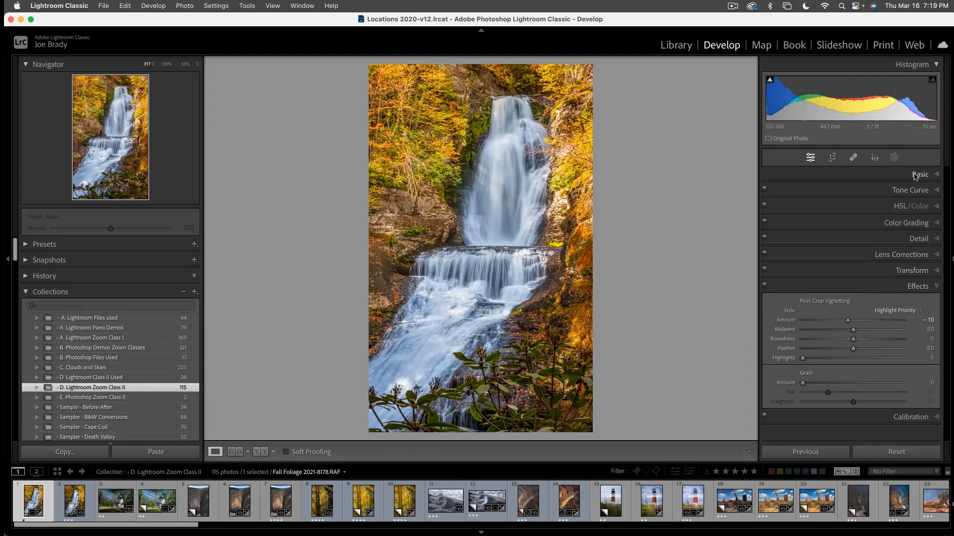
left_click(893, 158)
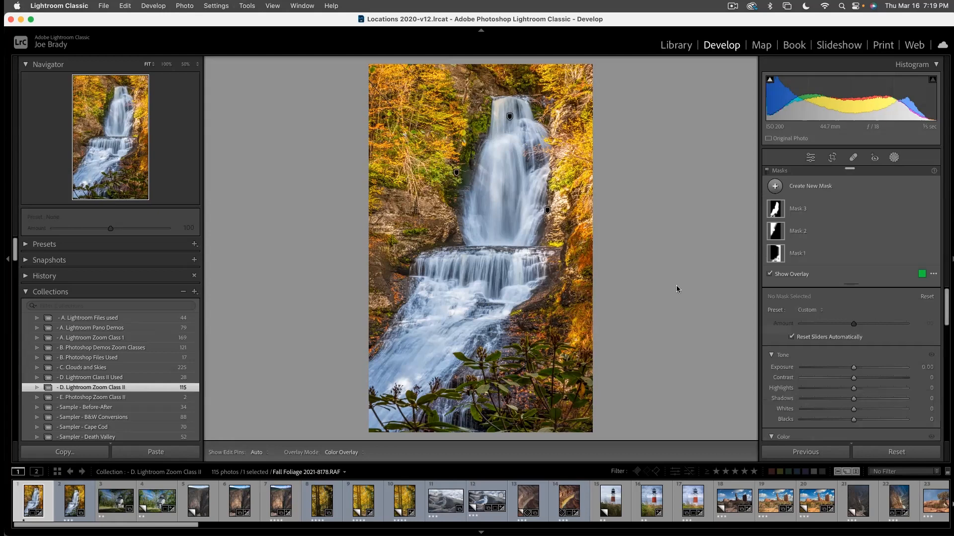
key("k")
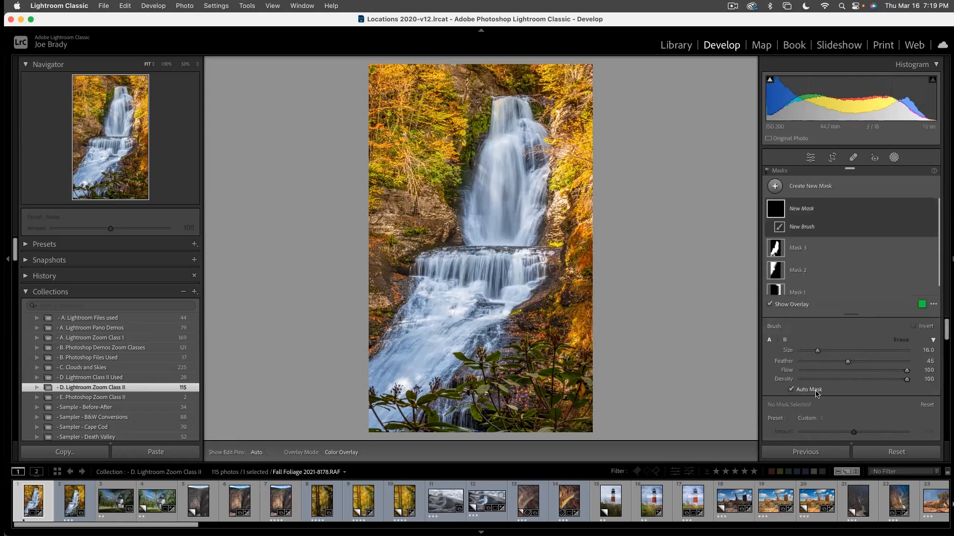
left_click(791, 390)
scroll(358, 132, "up", 5)
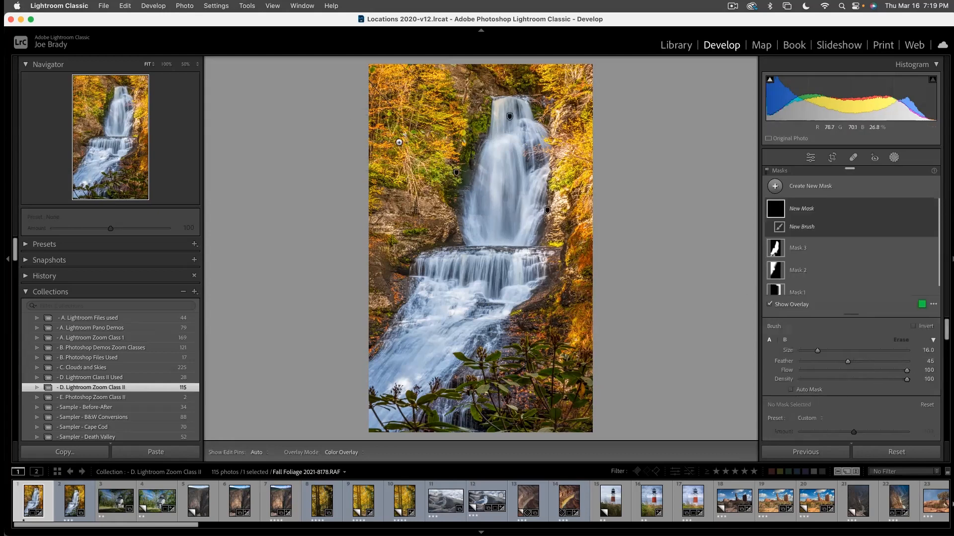
scroll(400, 142, "up", 1)
mouse_move(430, 96)
left_mouse_down()
mouse_move(410, 168)
mouse_move(416, 192)
left_mouse_up()
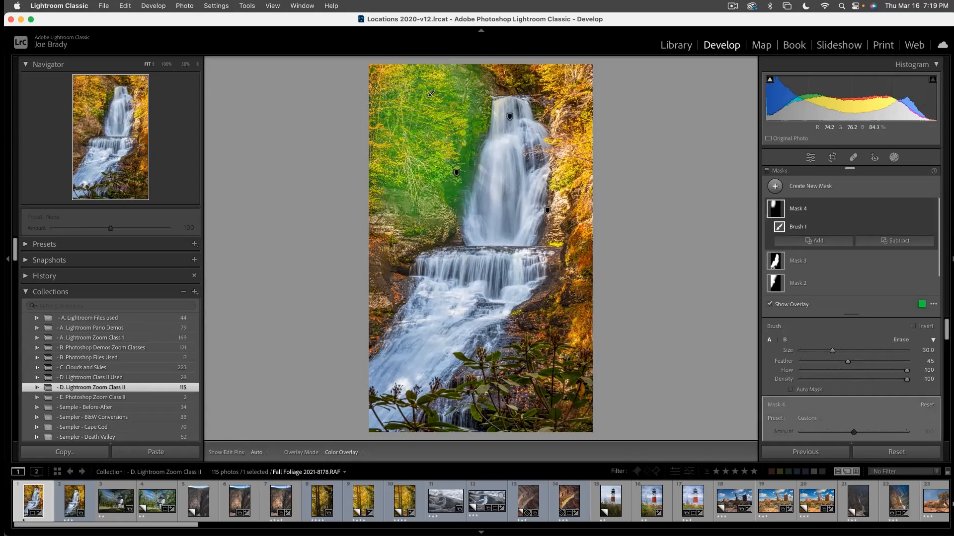
mouse_move(430, 374)
left_mouse_down()
mouse_move(502, 209)
mouse_move(496, 144)
left_mouse_up()
key("h")
mouse_move(512, 420)
left_mouse_down()
mouse_move(552, 378)
mouse_move(564, 394)
mouse_move(568, 380)
mouse_move(459, 424)
left_mouse_up()
key("h")
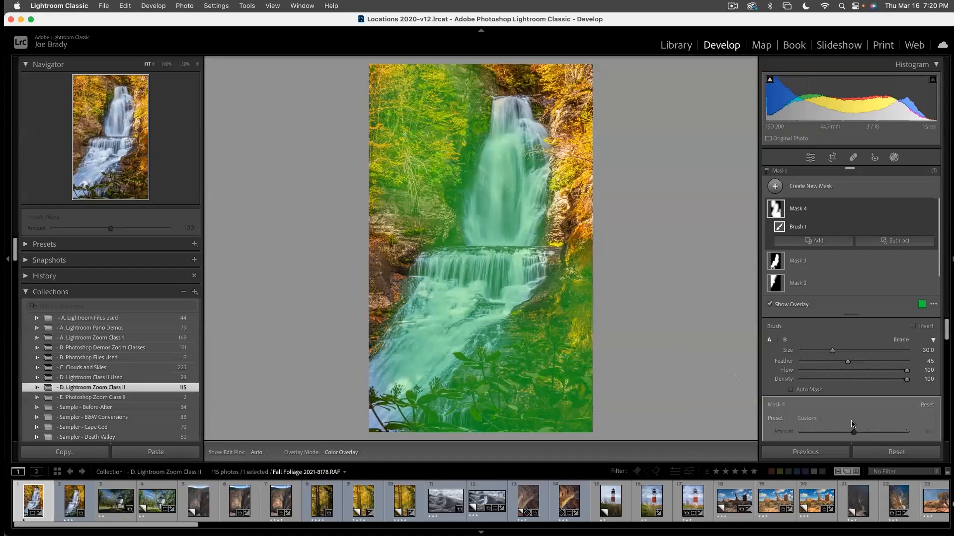
- Set Mask 4's Exposure to 0.23, Contrast to 13 and Blacks to −7
scroll(853, 424, "down", 3)
scroll(853, 423, "down", 1)
left_click_drag(853, 390, 857, 393)
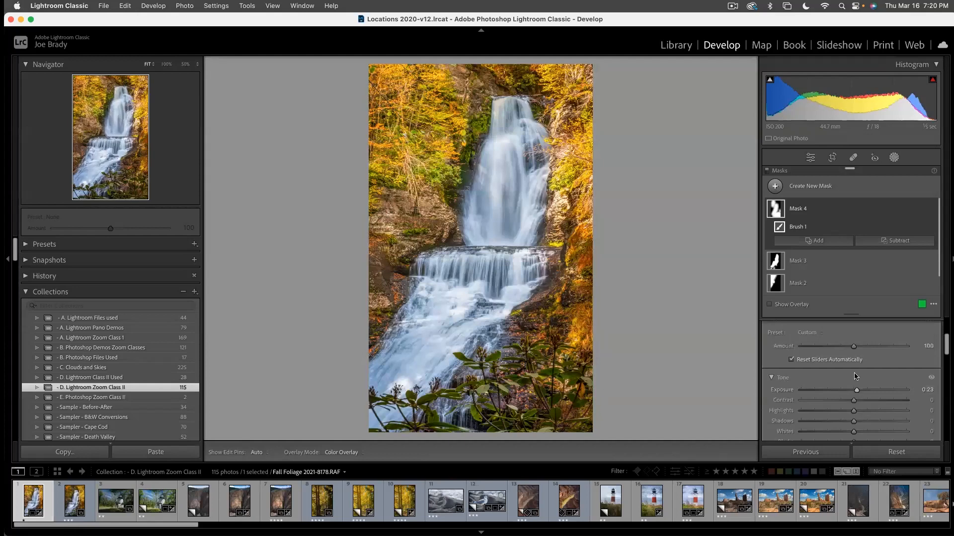
left_click_drag(854, 400, 862, 403)
scroll(859, 400, "down", 4)
left_click_drag(853, 384, 850, 383)
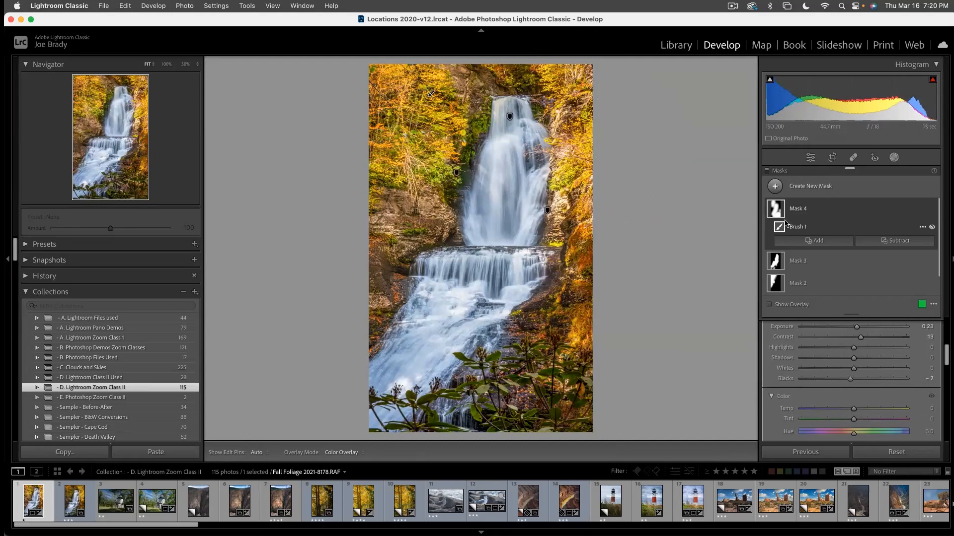
- Brush a new mask over the trees and rock right of the upper waterfall and set its Exposure to −0.25
key("k")
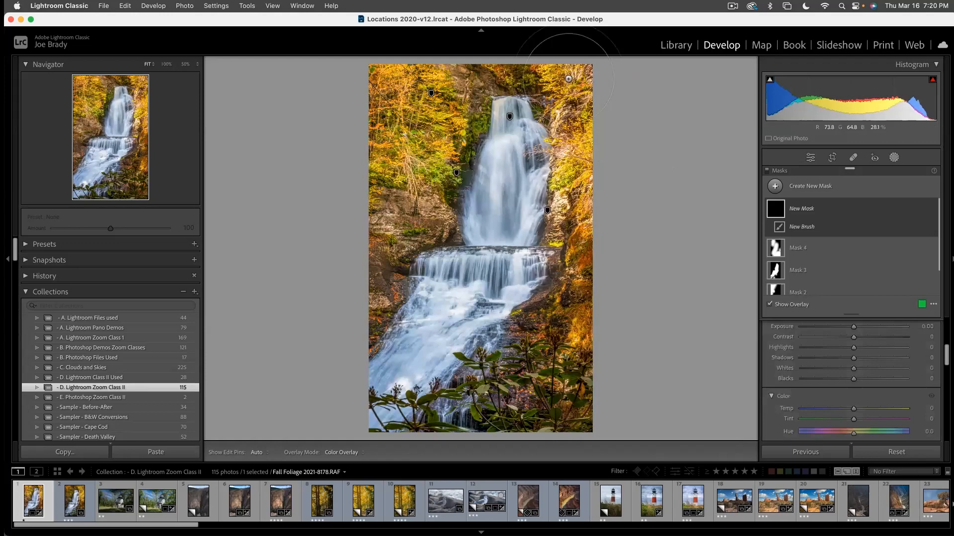
mouse_move(571, 82)
left_mouse_down()
mouse_move(590, 218)
mouse_move(571, 248)
left_mouse_up()
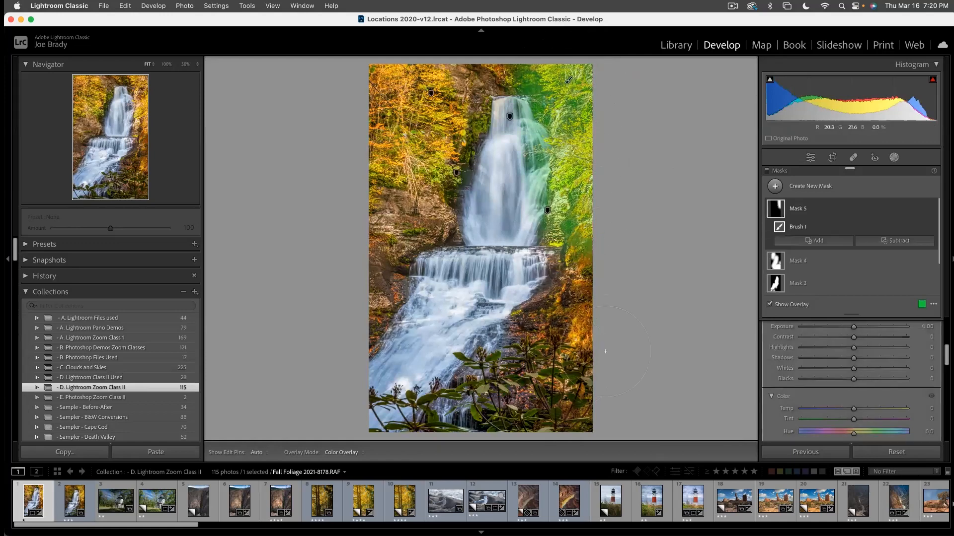
scroll(858, 393, "up", 3)
left_click_drag(853, 383, 850, 385)
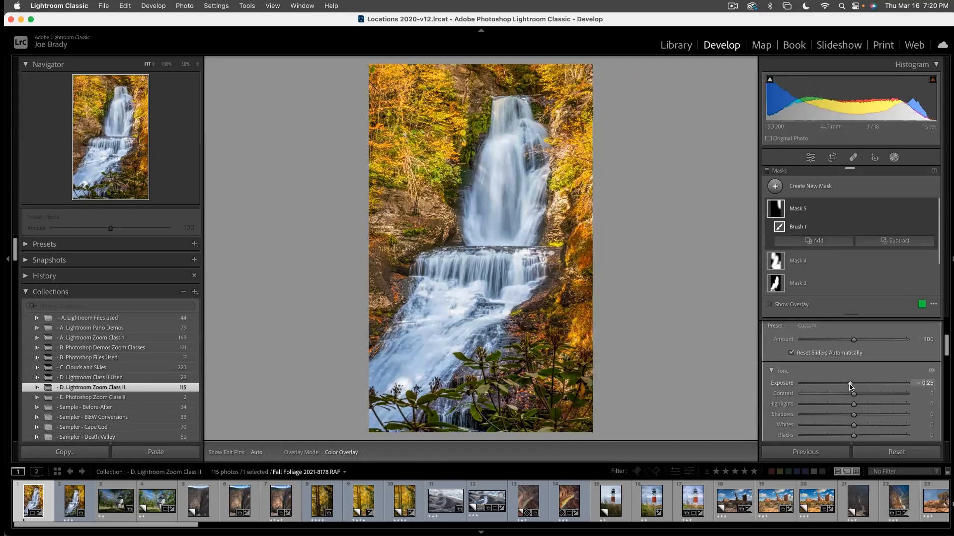
- Brush another new mask over the foreground plants, the lower cascade and the lower-right bank
key("k")
key("k")
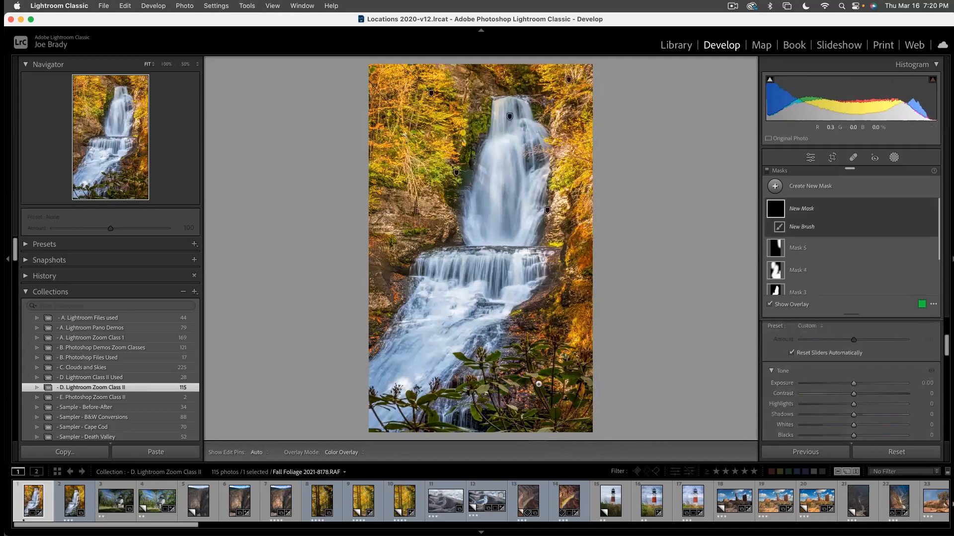
mouse_move(539, 376)
left_mouse_down()
mouse_move(380, 403)
mouse_move(570, 409)
mouse_move(571, 417)
mouse_move(581, 323)
mouse_move(559, 301)
left_mouse_up()
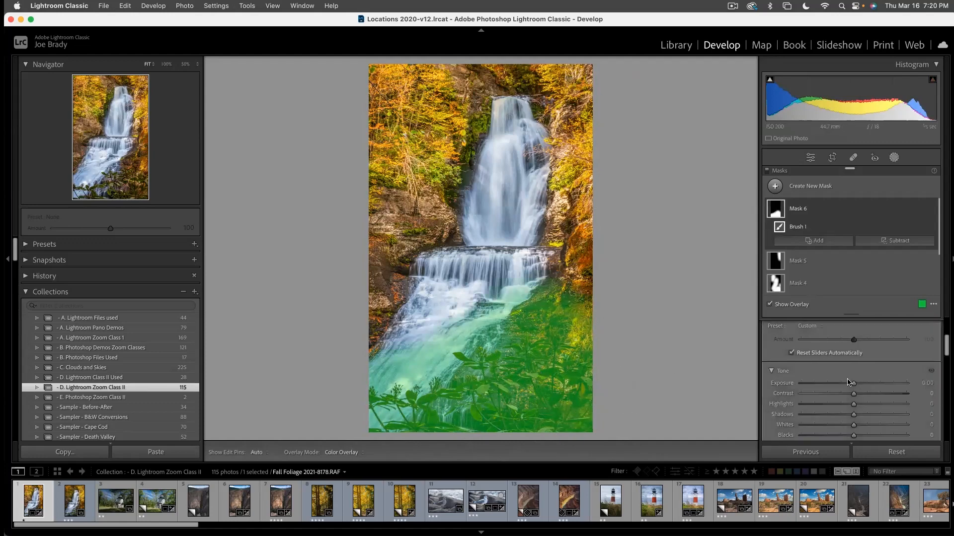
- Set Mask 6's Shadows to 57 and Exposure to 0.47, and leave the masking tools
left_click(880, 415)
key("o")
left_click_drag(880, 415, 883, 415)
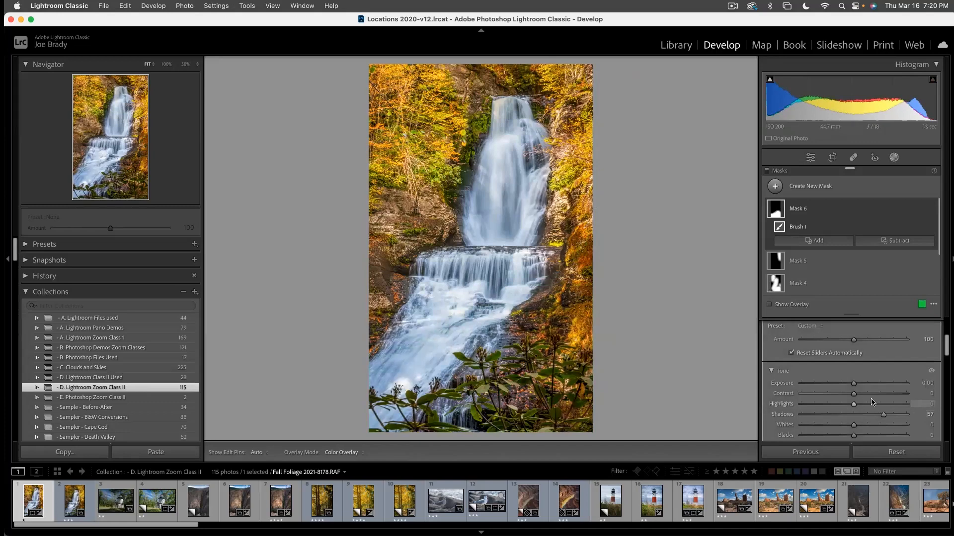
left_click_drag(854, 384, 861, 385)
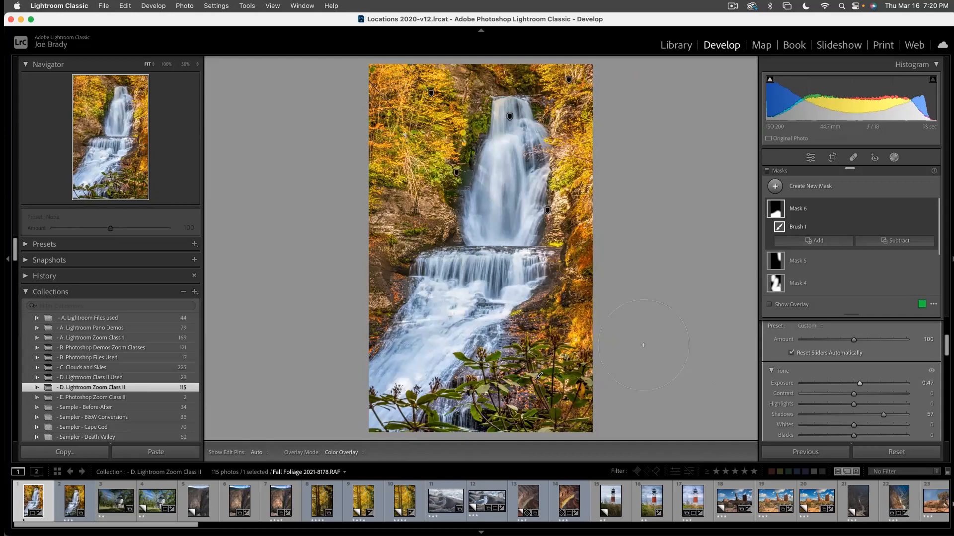
key("Escape")
key("Escape")
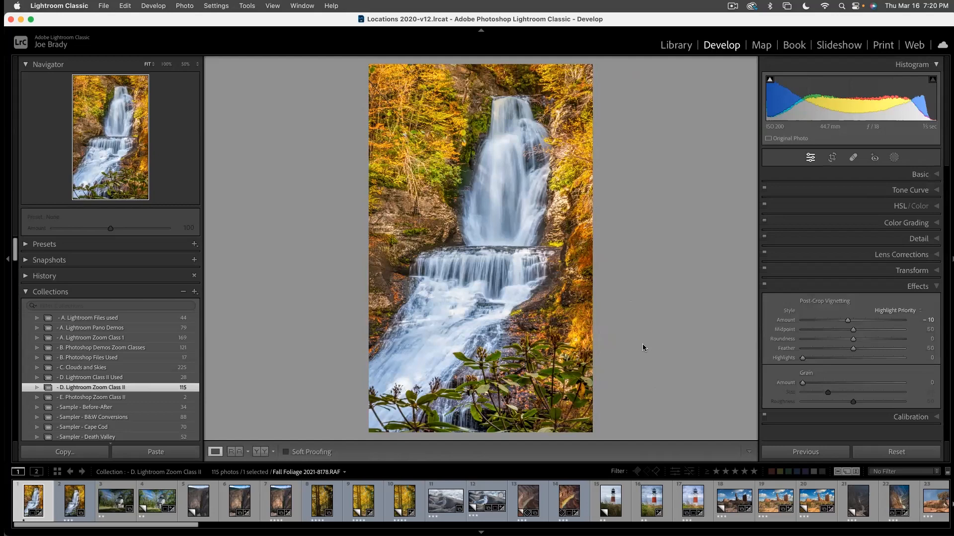
- Compare the cropped waterfall photo with its unedited version and view the edited one full screen
key("backslash")
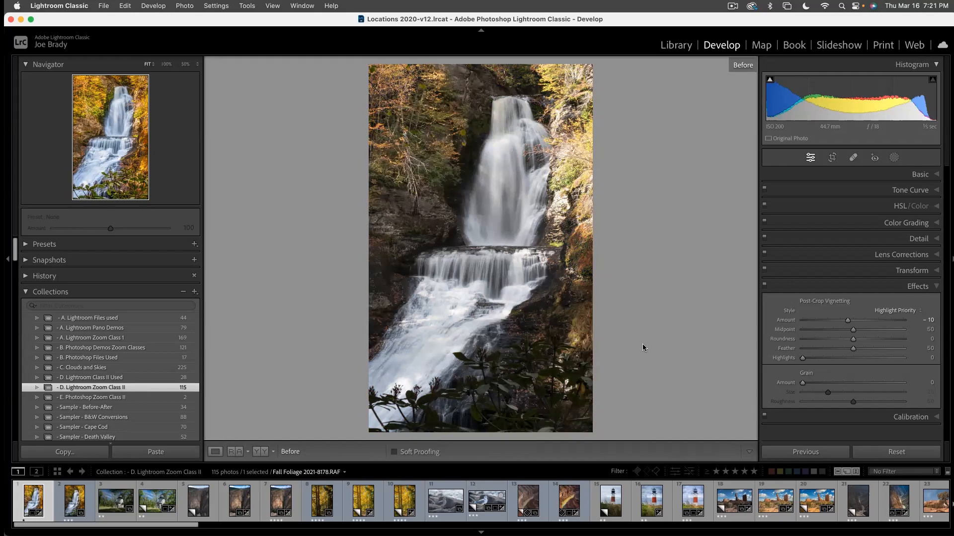
key("backslash")
key("f")
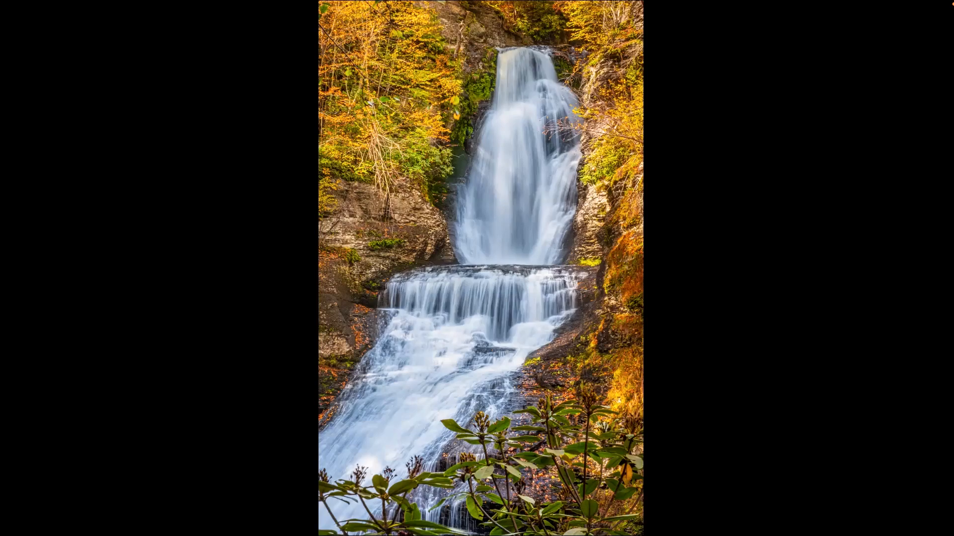
key("f")
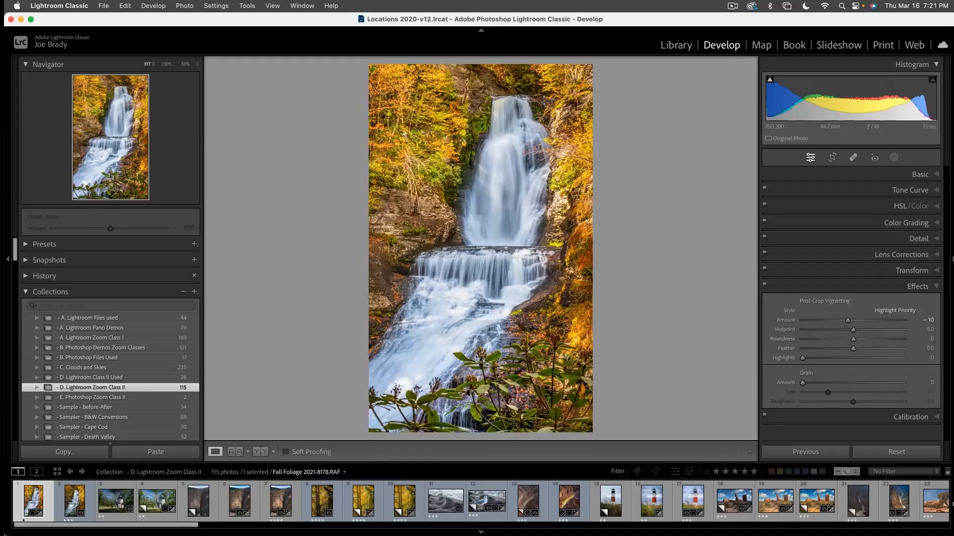
- Set the sharpening Amount to 110, checking the detail preview on the green foliage and on the foreground plant's buds
left_click(919, 239)
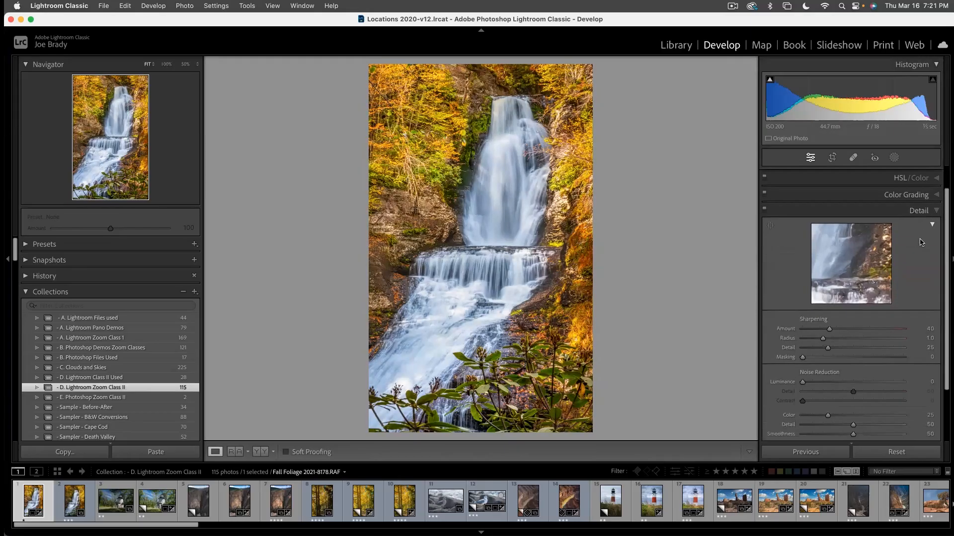
left_click(771, 226)
left_click(440, 172)
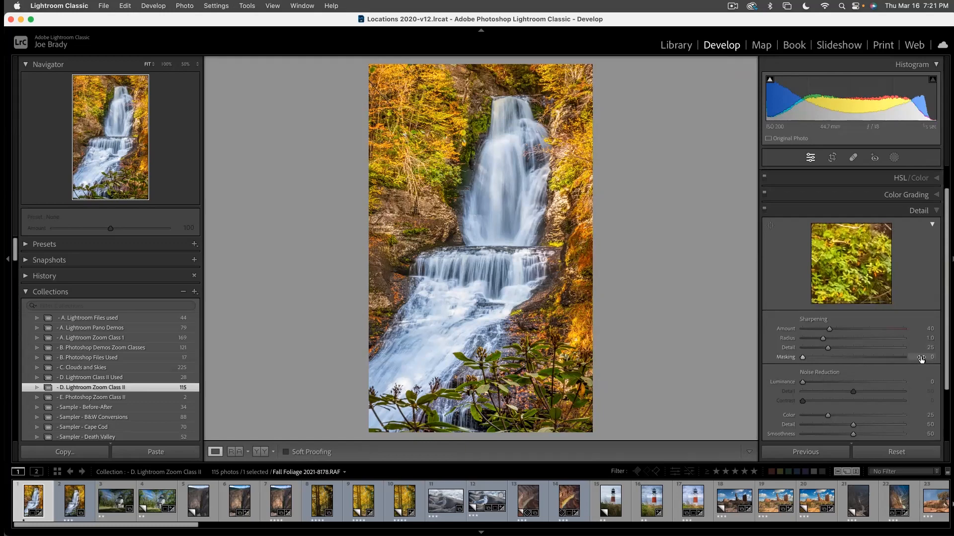
left_click(875, 328)
left_click(770, 225)
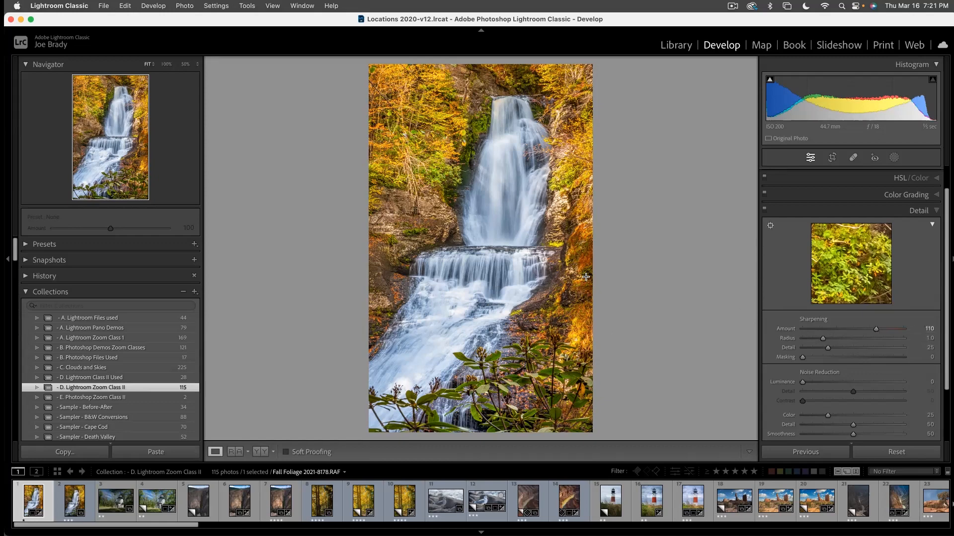
left_click(481, 352)
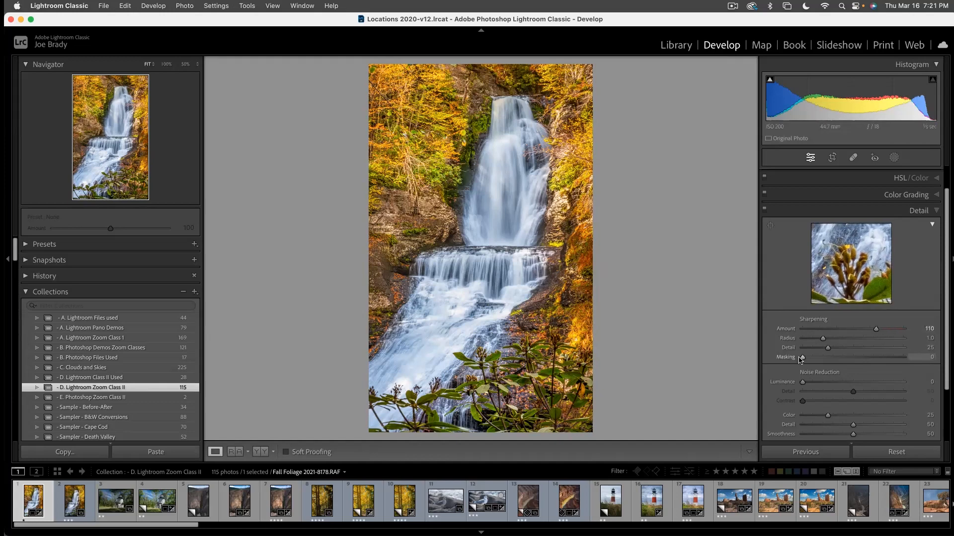
- Set the sharpening Masking to 57 using the black-and-white mask preview, and check the photo full screen
key("alt")
left_click(803, 358, "alt")
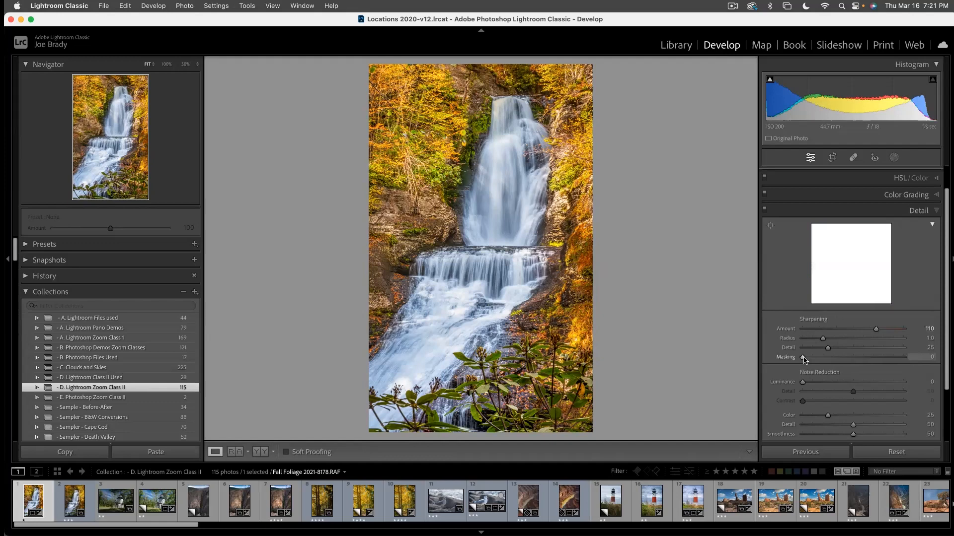
left_click_drag(817, 359, 858, 358)
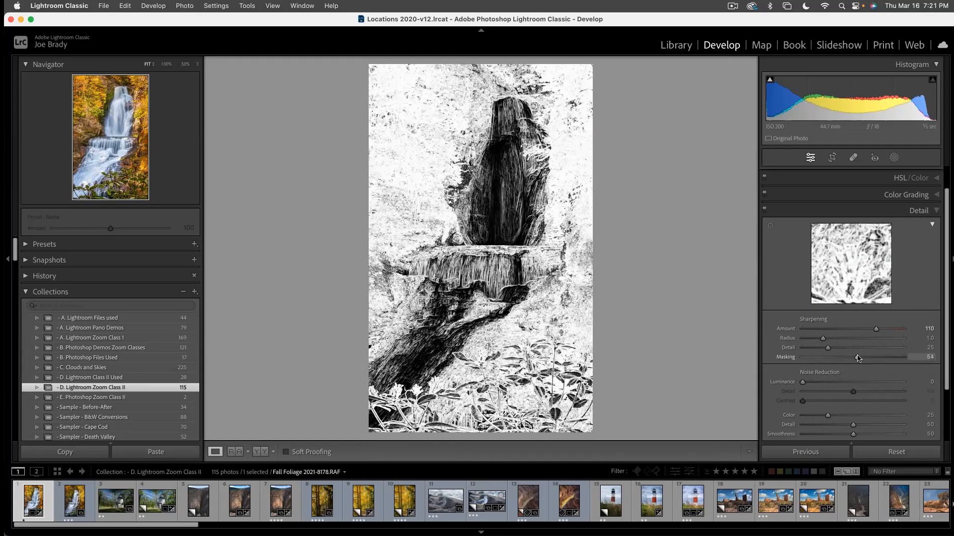
left_click_drag(858, 358, 860, 358)
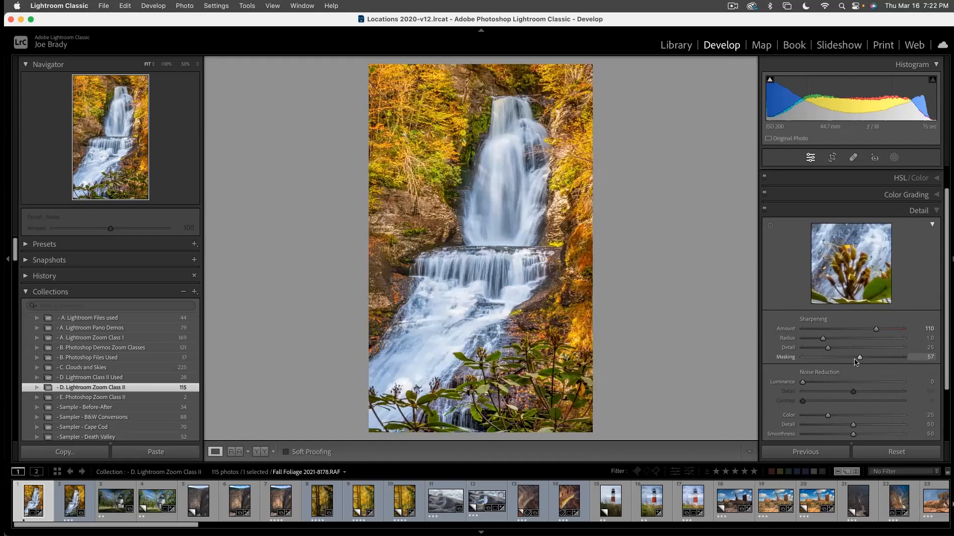
key("f")
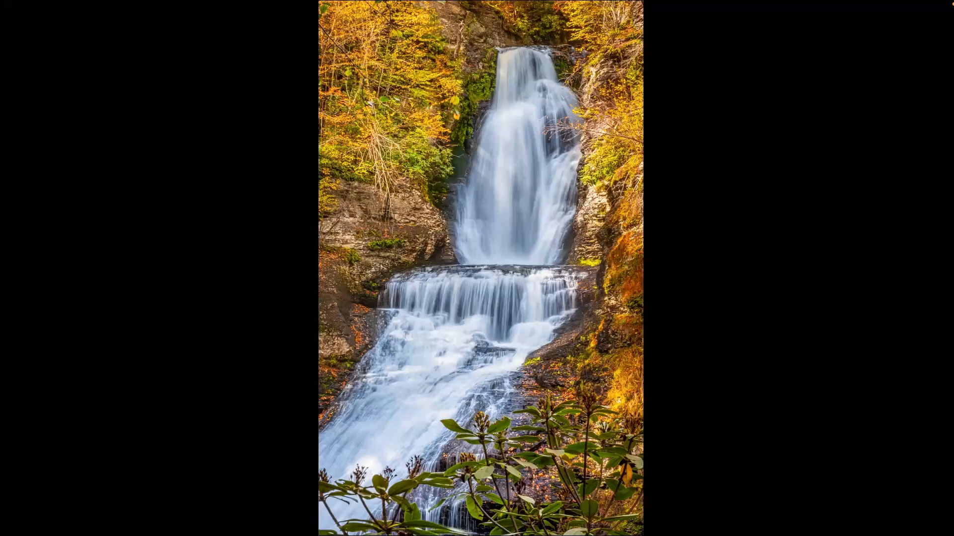
key("f")
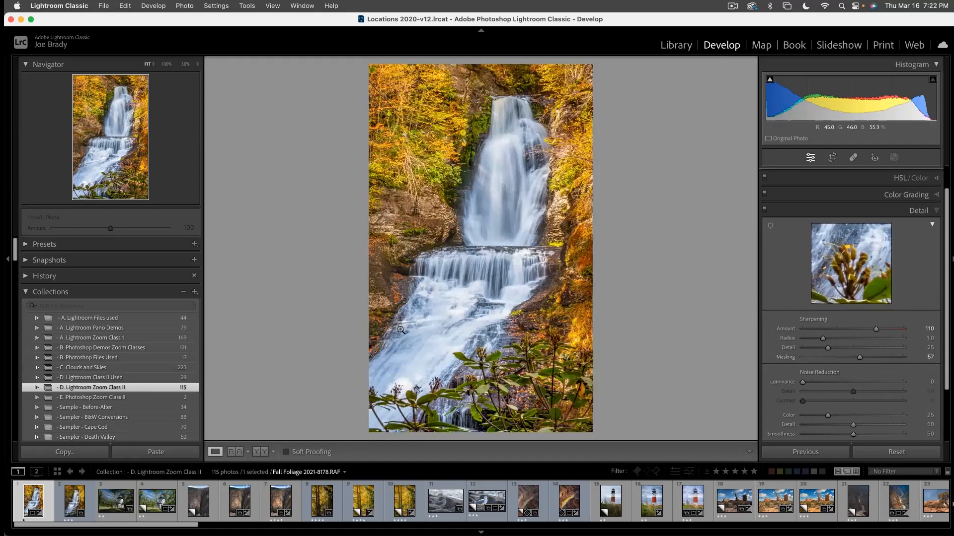
left_click(448, 498)
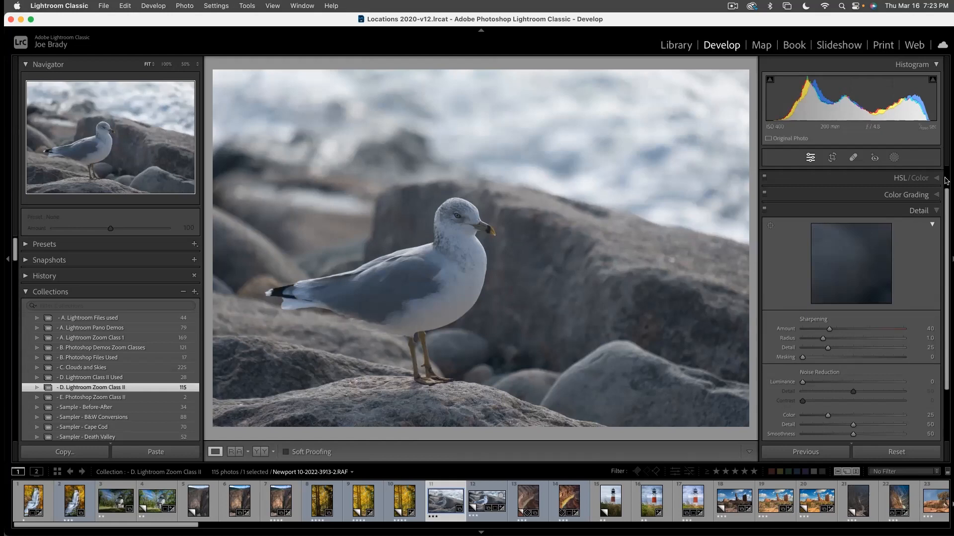
scroll(946, 180, "up", 2)
left_click(920, 175)
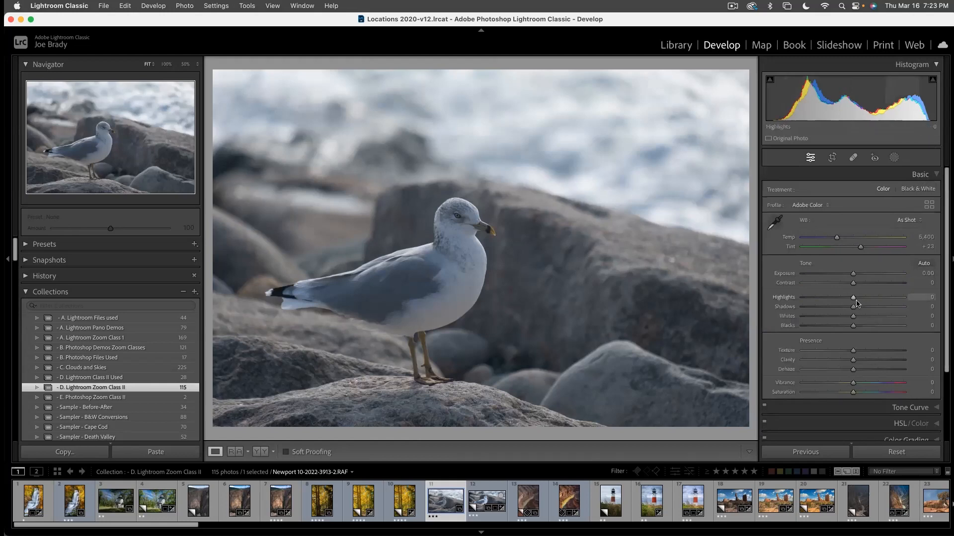
left_click_drag(871, 308, 826, 299)
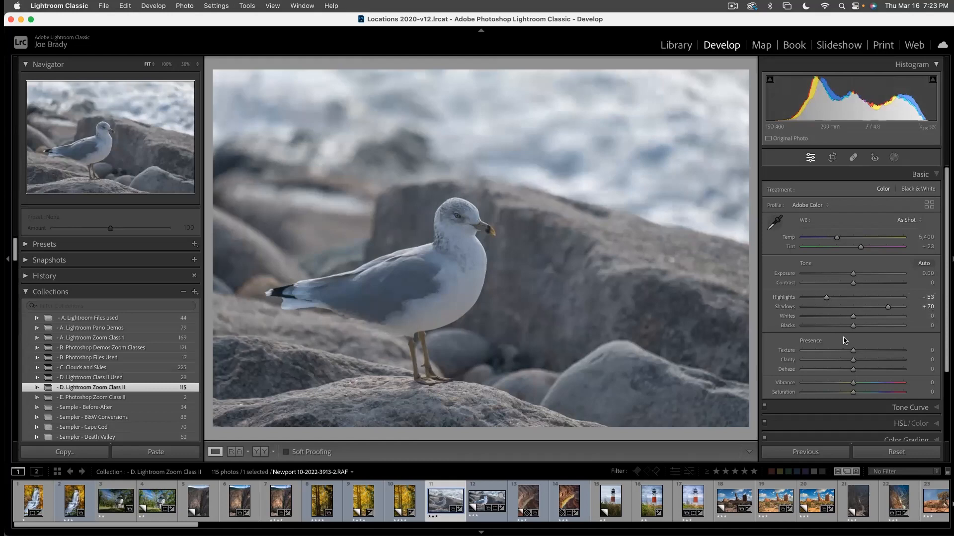
- Set the seagull photo's Texture to +25, Clarity to +13, Vibrance to +16, Saturation to +32 and Contrast to +26
left_click(865, 351)
left_click(860, 360)
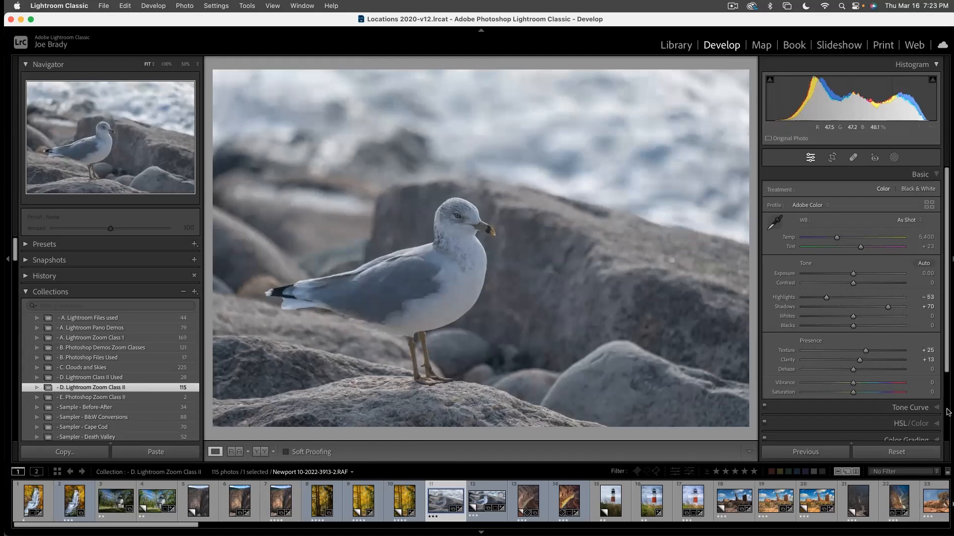
left_click_drag(854, 383, 870, 395)
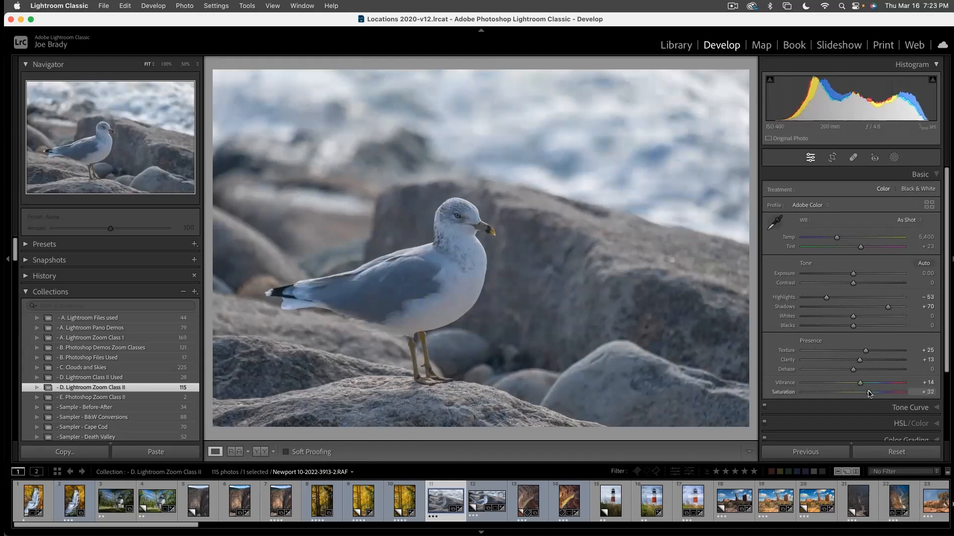
left_click_drag(860, 383, 862, 383)
left_click(867, 282)
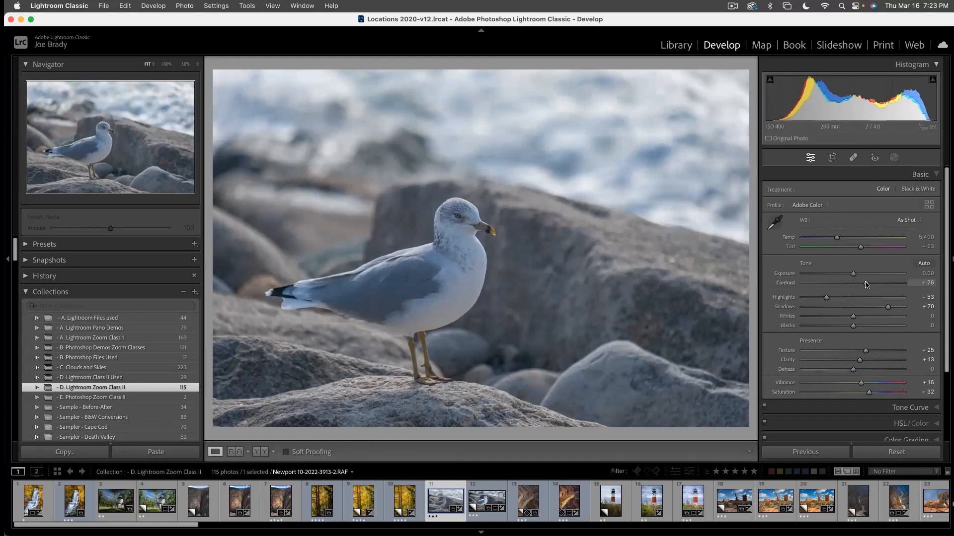
- Raise the seagull photo's Contrast to +36 and its Clarity to +18
left_click_drag(867, 284, 871, 284)
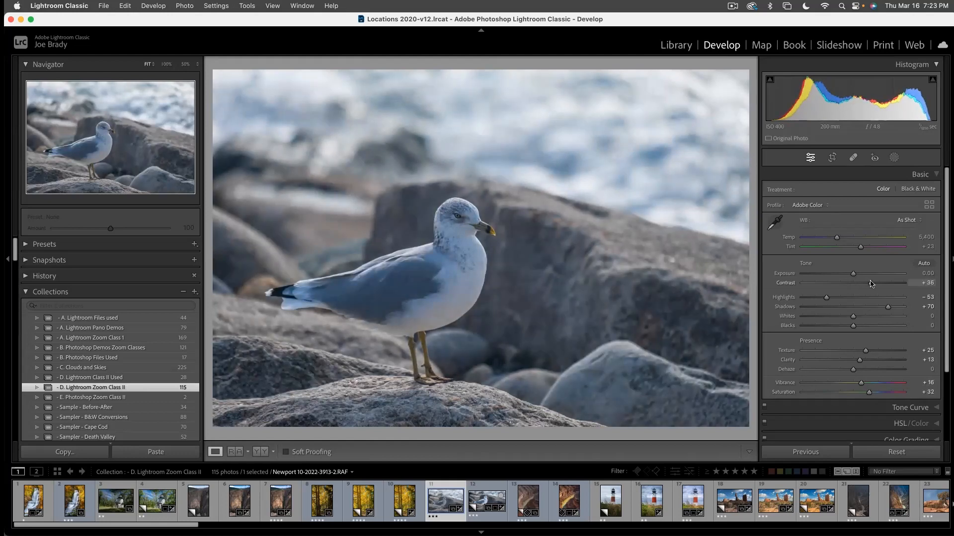
left_click_drag(860, 360, 862, 360)
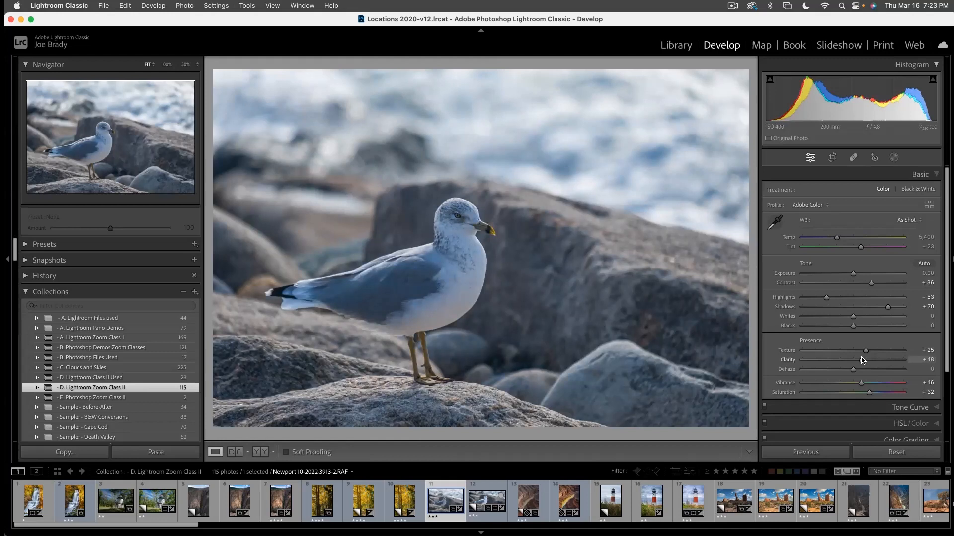
- Create a Subject mask on the seagull and set the mask's Exposure to 0.63 and Texture to 25
left_click(894, 158)
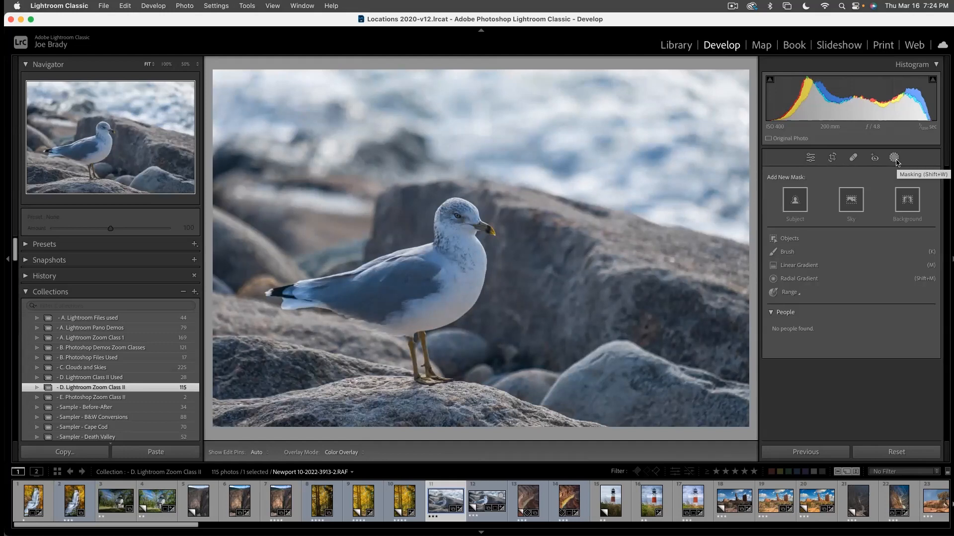
left_click(795, 201)
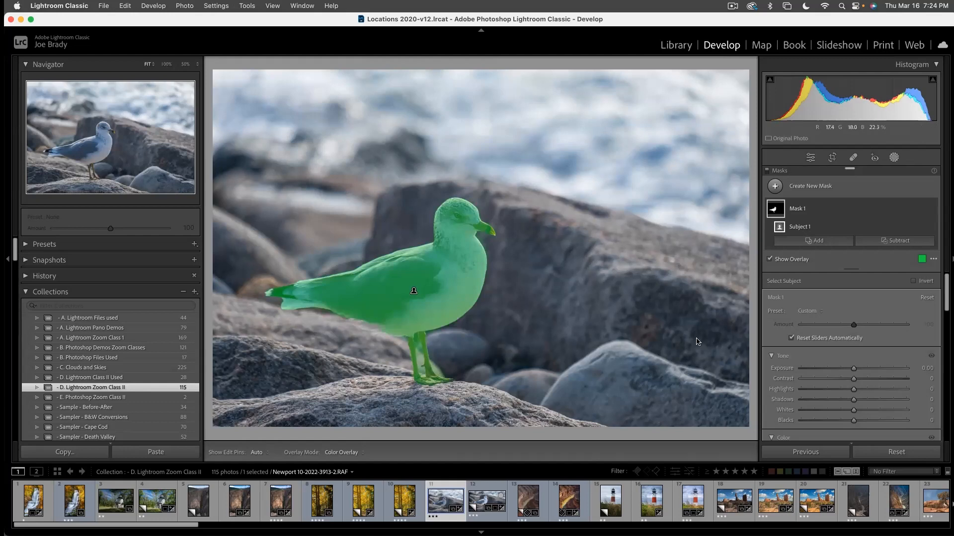
left_click_drag(853, 368, 863, 370)
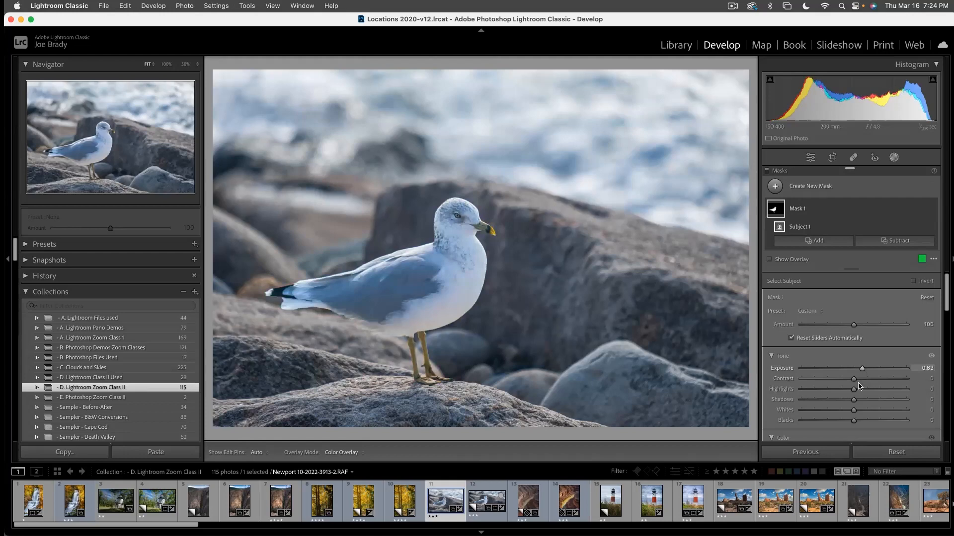
scroll(855, 392, "down", 3)
scroll(854, 392, "down", 3)
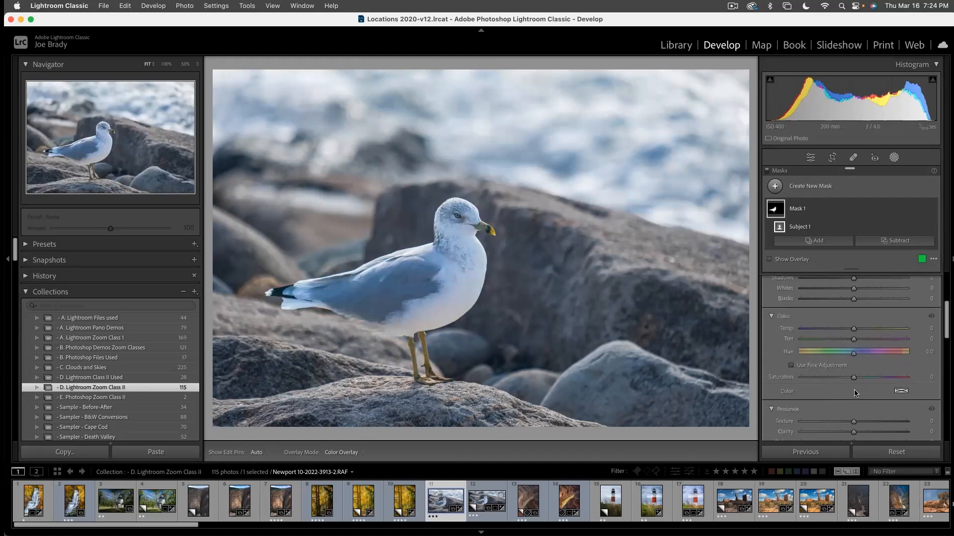
left_click_drag(864, 388, 866, 388)
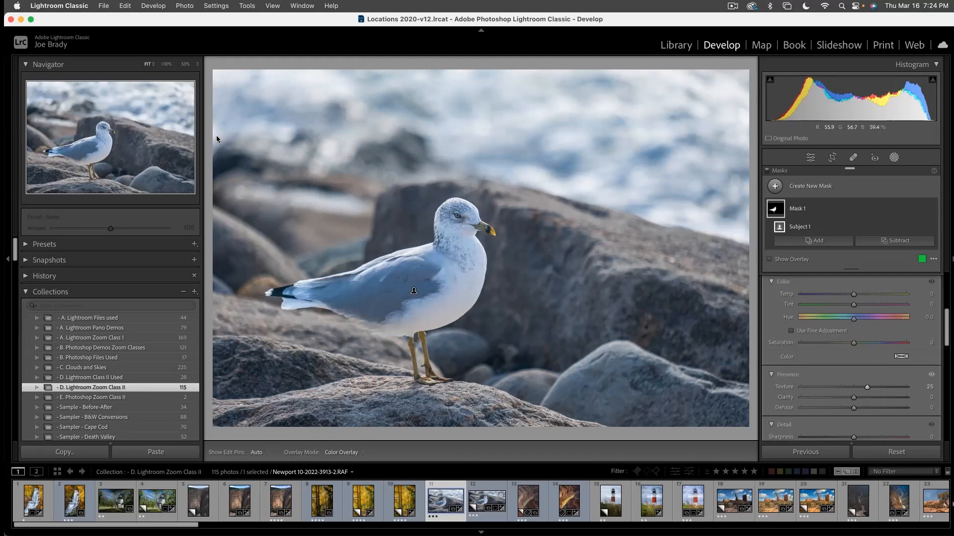
- Add a new brush mask with Auto Mask on and paint over the seagull's beak with brush size 7
left_click(166, 64)
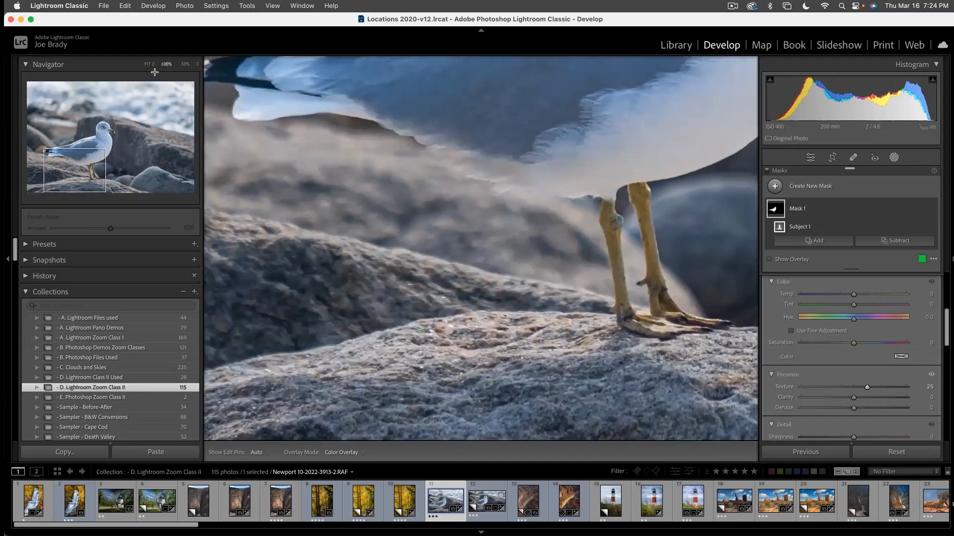
left_click(104, 136)
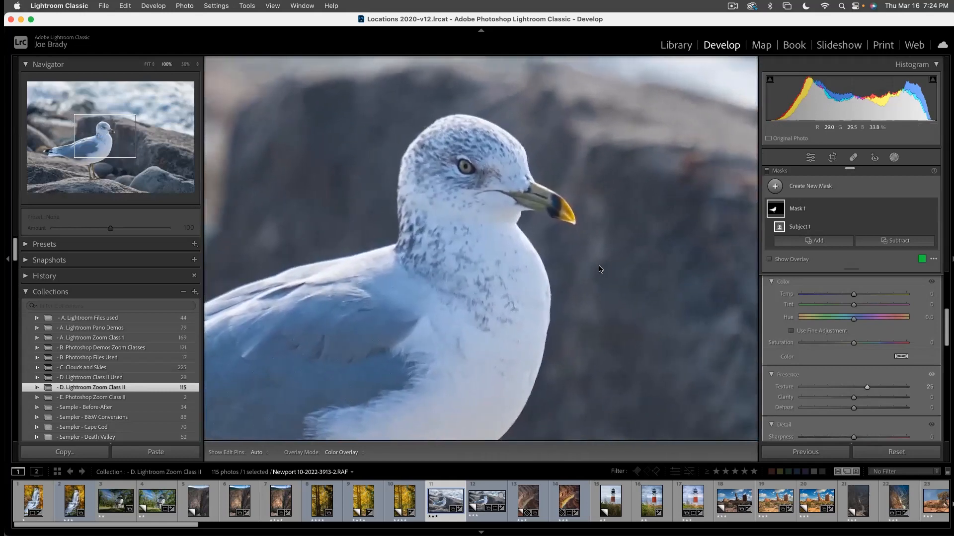
left_click(687, 257)
key("k")
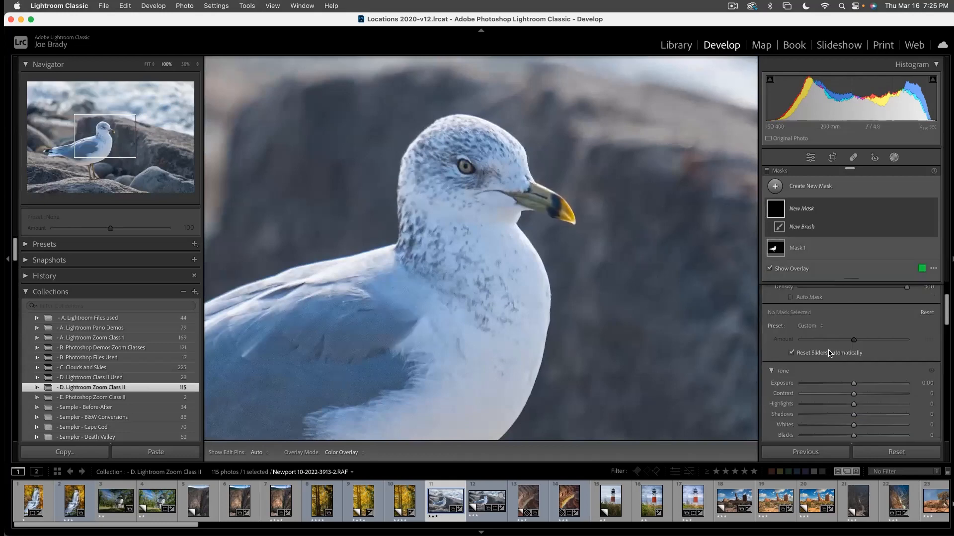
left_click(790, 354)
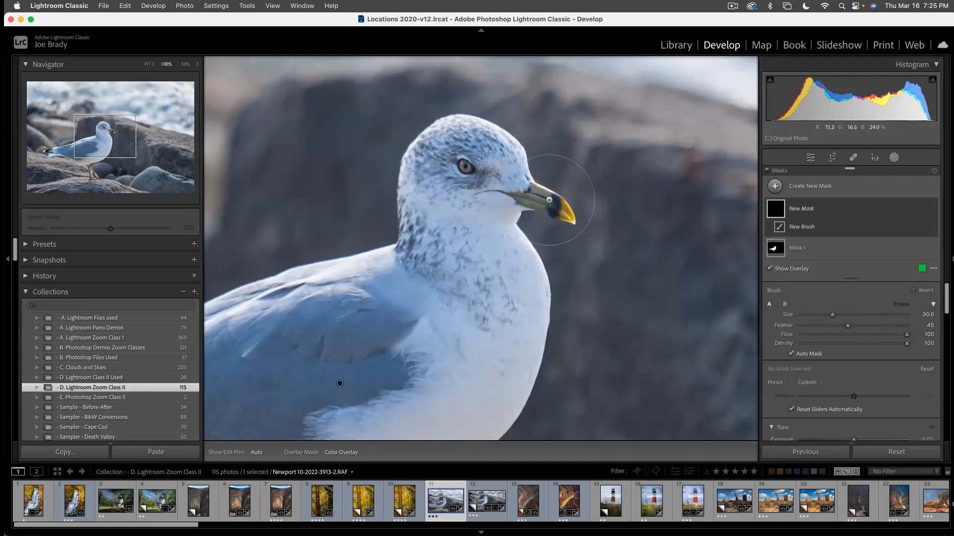
key("bracketleft")
key("bracketleft")
key("bracketleft")
key("bracketleft")
key("bracketleft")
mouse_move(536, 192)
left_mouse_down()
mouse_move(541, 198)
mouse_move(511, 194)
left_mouse_up()
left_click_drag(566, 212, 563, 204)
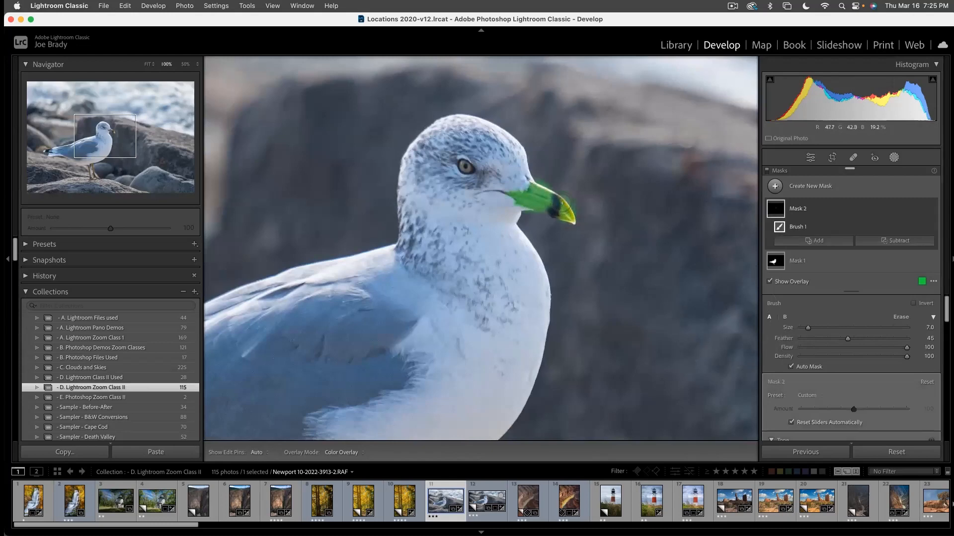
- Paint the seagull's eye into the brush mask and erase the overspill along the upper edge of the beak
left_click(465, 165)
key("alt")
scroll(548, 174, "down", 5)
scroll(548, 174, "down", 2)
scroll(550, 176, "up", 1)
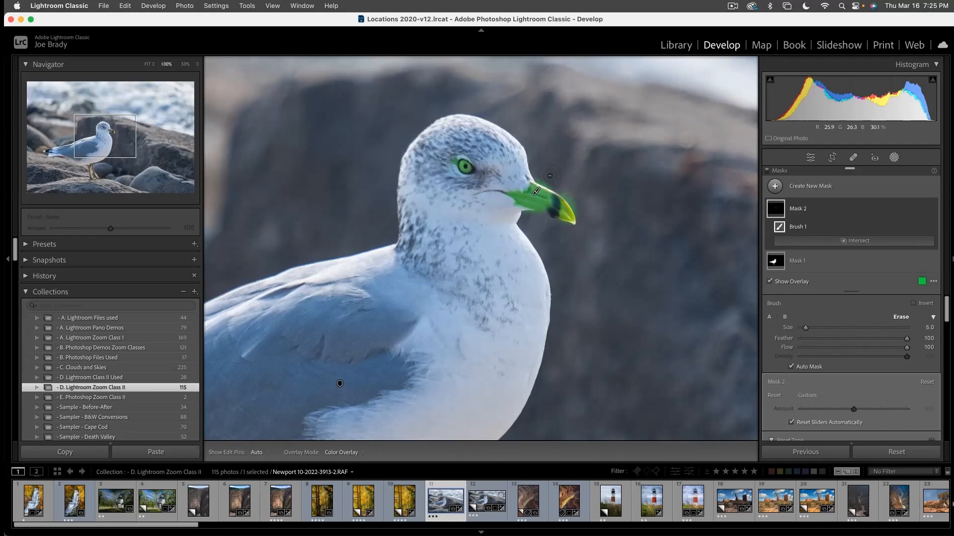
key("h")
left_click_drag(548, 183, 574, 203)
key("h")
key("h")
key("h")
key("h")
key("h")
- Set the beak and eye mask's Exposure to 0.45 and Temp to 37
scroll(856, 388, "down", 5)
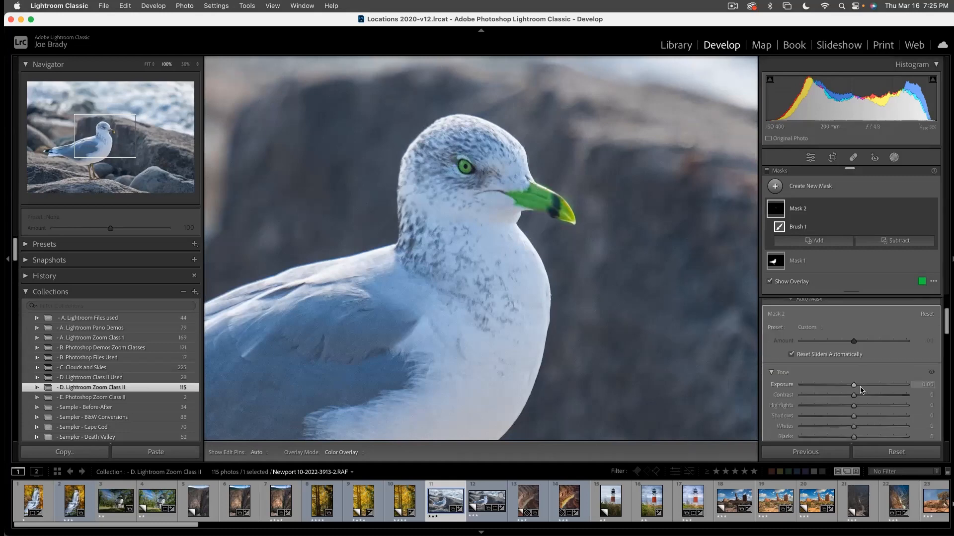
left_click_drag(854, 343, 860, 345)
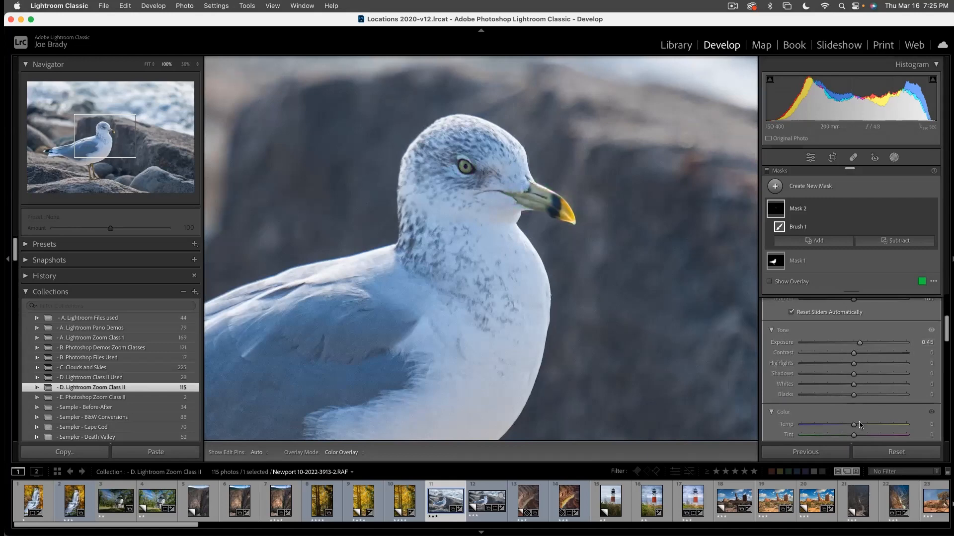
left_click(879, 425)
left_click_drag(878, 423, 874, 426)
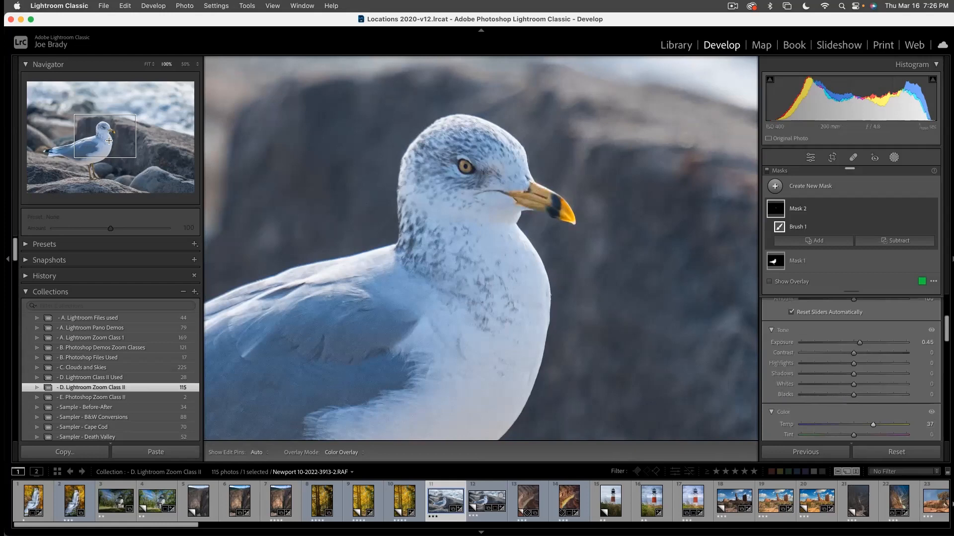
- Paint both of the seagull's legs and feet into the same brush mask at 100% view
left_click_drag(107, 145, 95, 173)
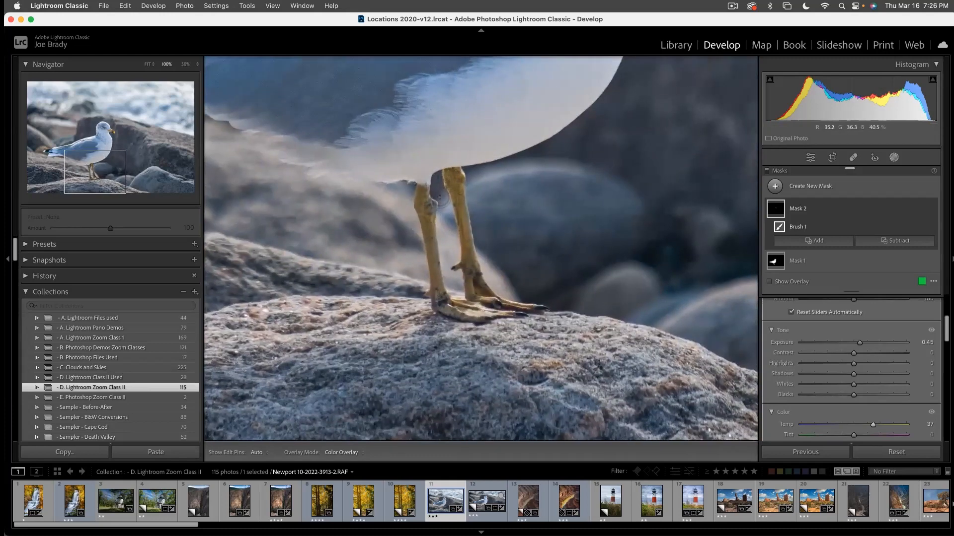
left_click_drag(95, 166, 101, 138)
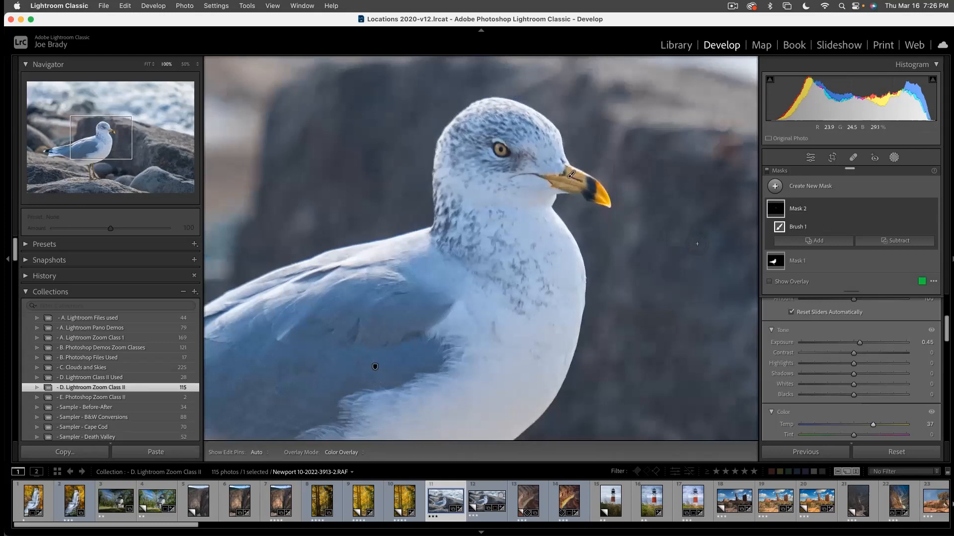
key("o")
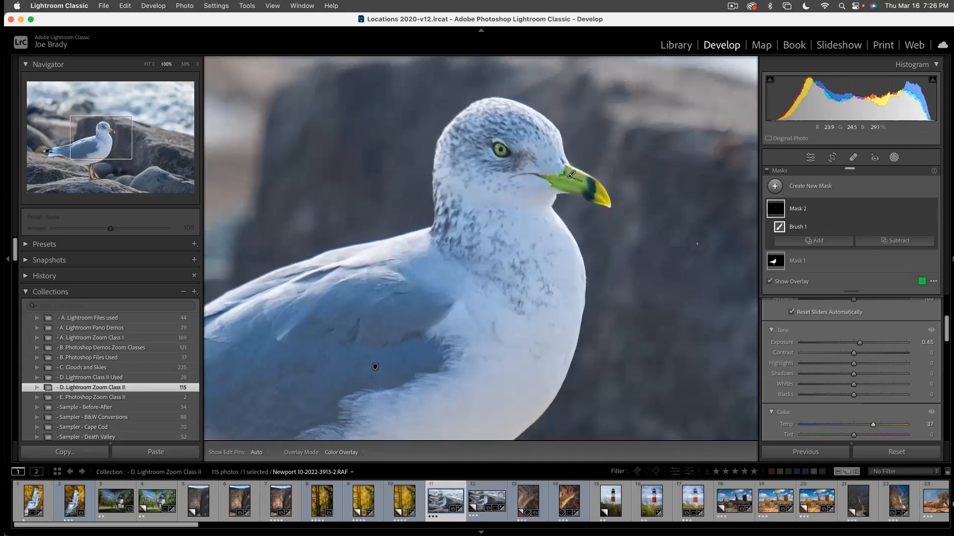
key("o")
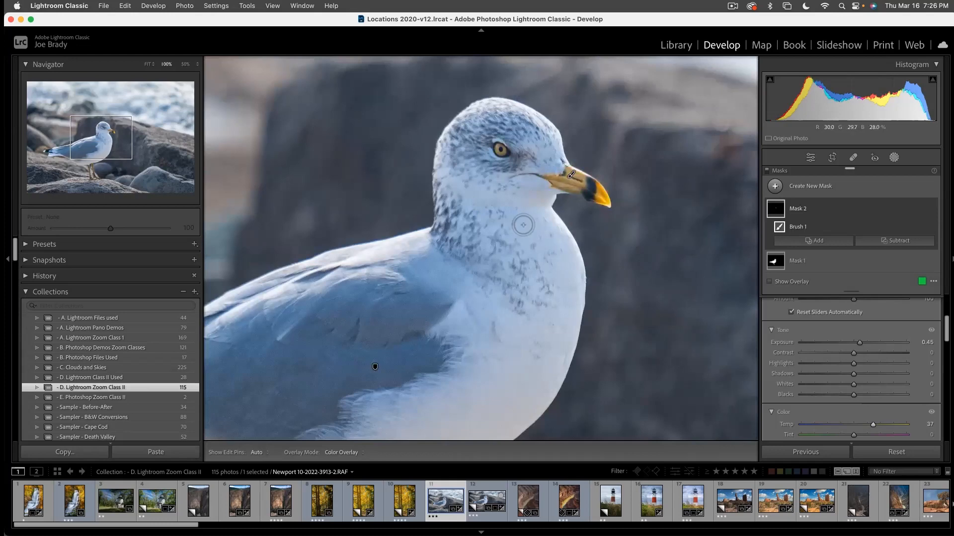
left_click_drag(99, 141, 94, 175)
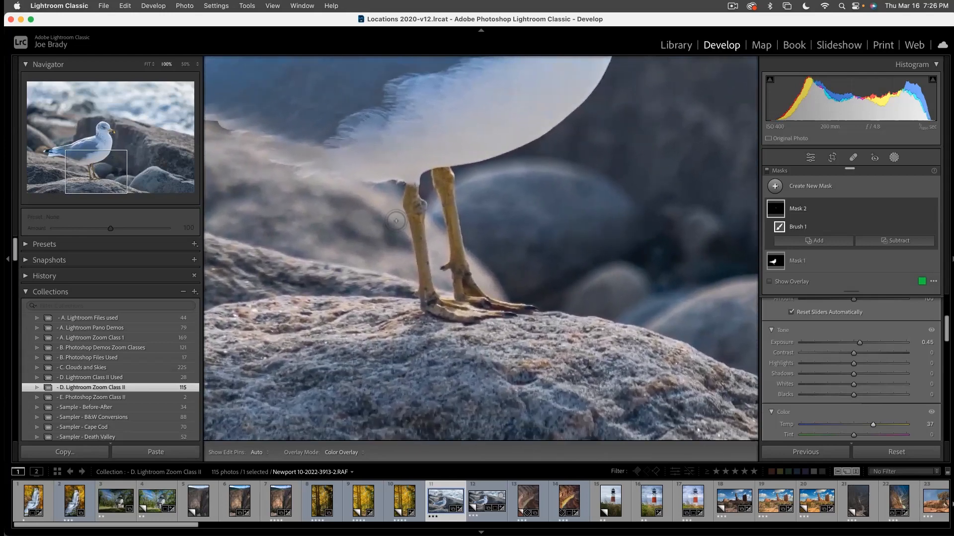
scroll(819, 357, "up", 5)
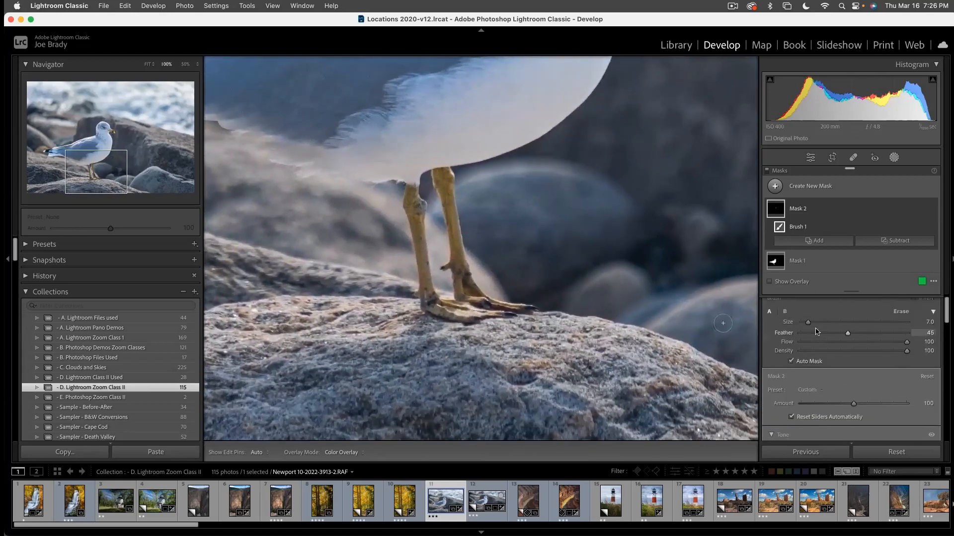
key("h")
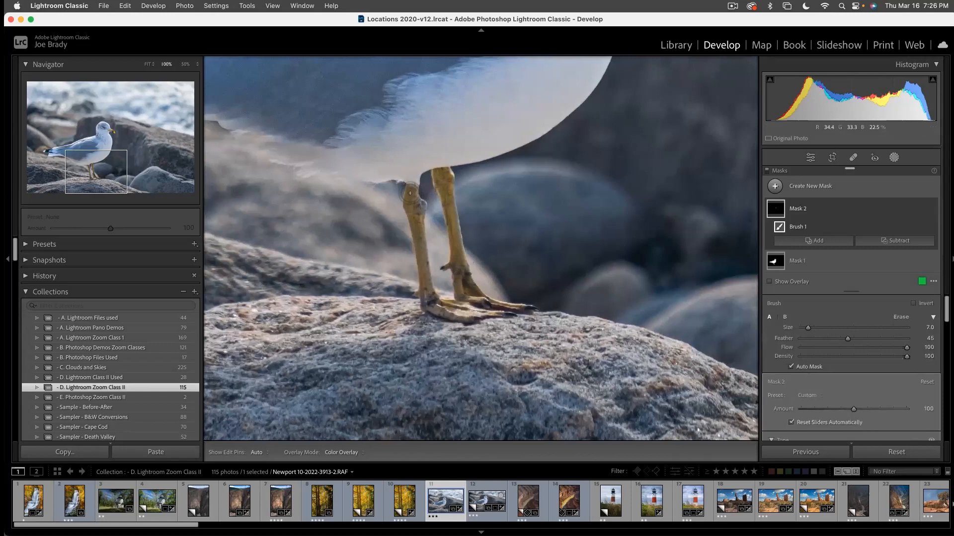
mouse_move(412, 204)
left_mouse_down()
mouse_move(427, 296)
mouse_move(506, 312)
left_mouse_up()
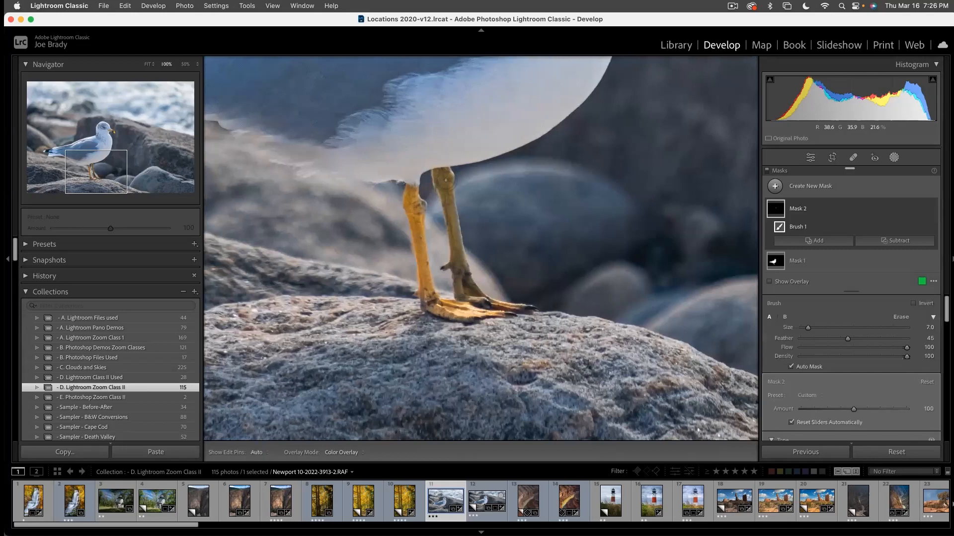
mouse_move(442, 175)
left_mouse_down()
mouse_move(459, 262)
mouse_move(492, 301)
mouse_move(475, 301)
left_mouse_up()
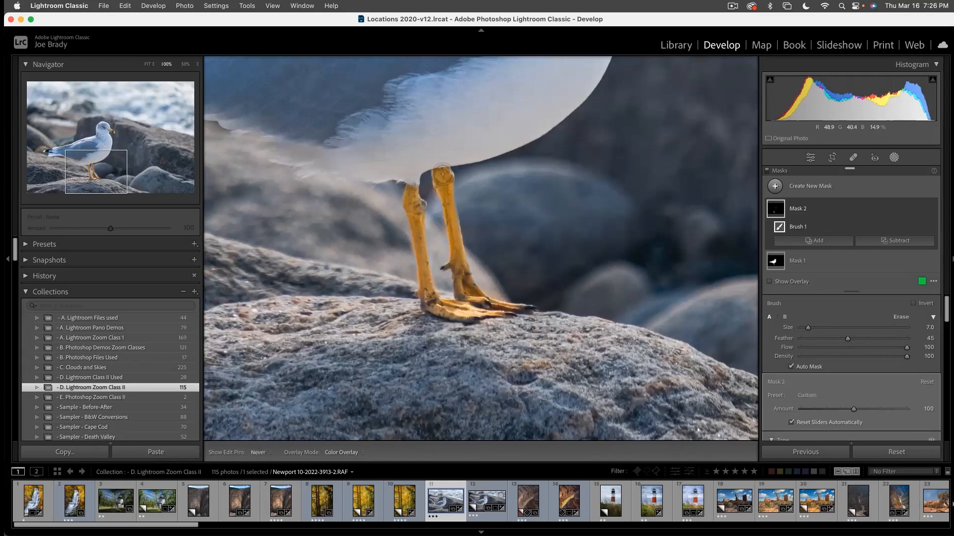
- Slightly lower the Saturation of the beak, eye and legs mask, deselect it and view the whole photo
left_click_drag(93, 173, 94, 140)
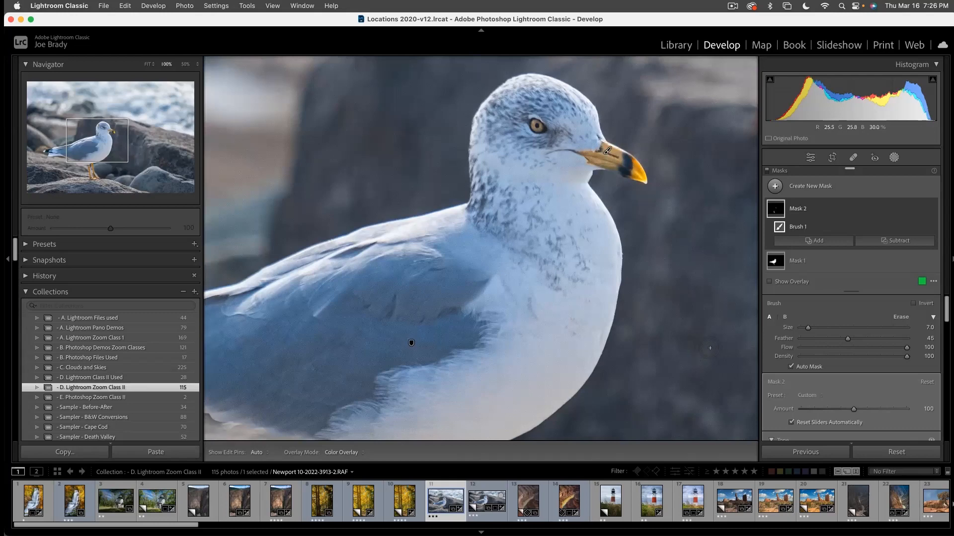
scroll(801, 377, "down", 4)
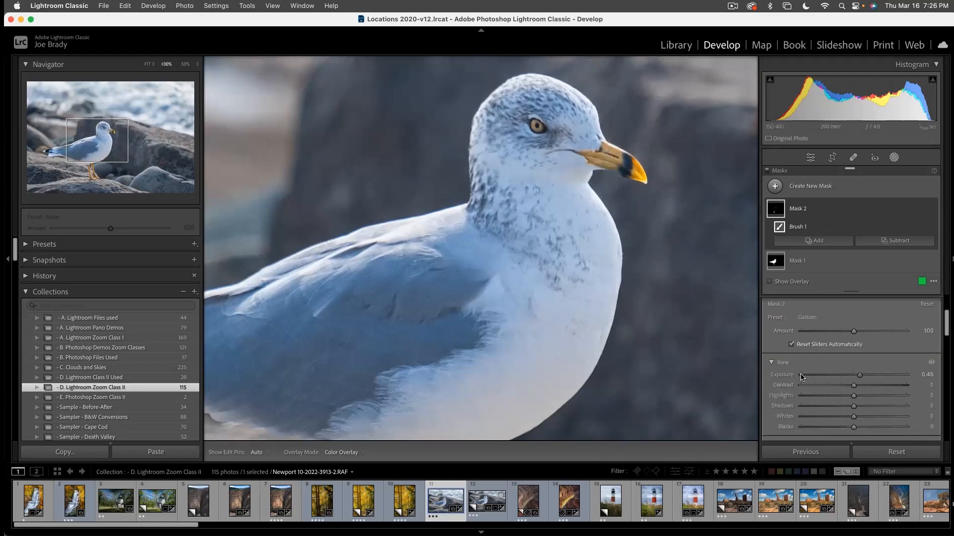
scroll(801, 377, "down", 5)
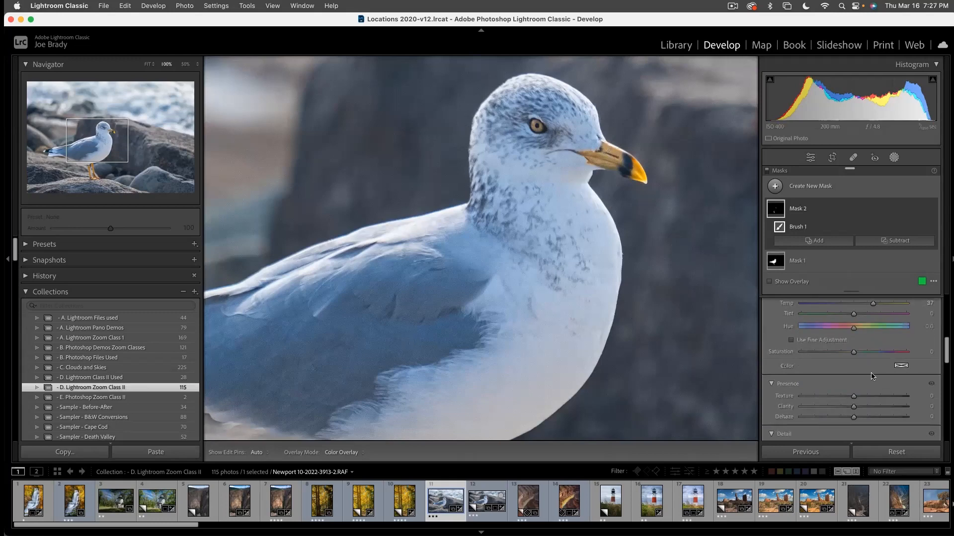
left_click_drag(855, 354, 848, 355)
key("Escape")
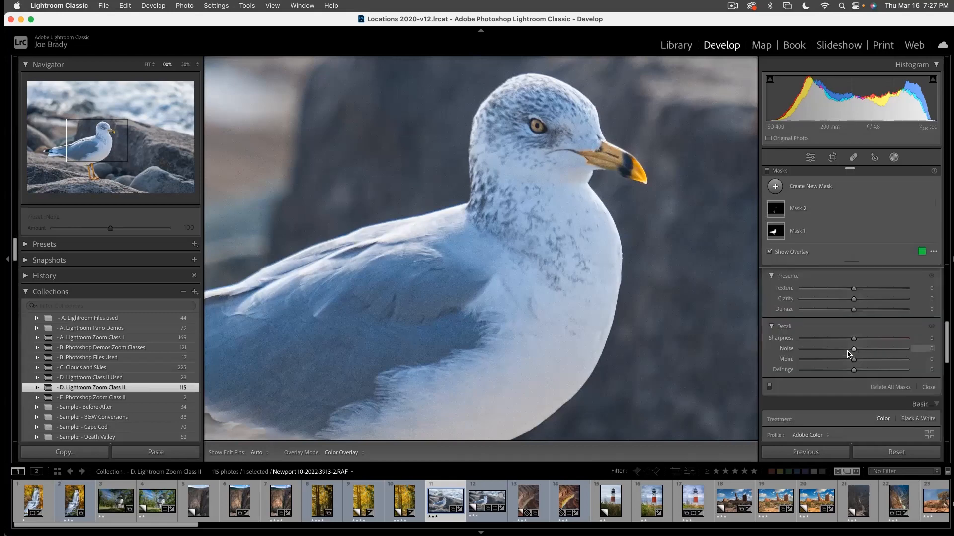
key("z")
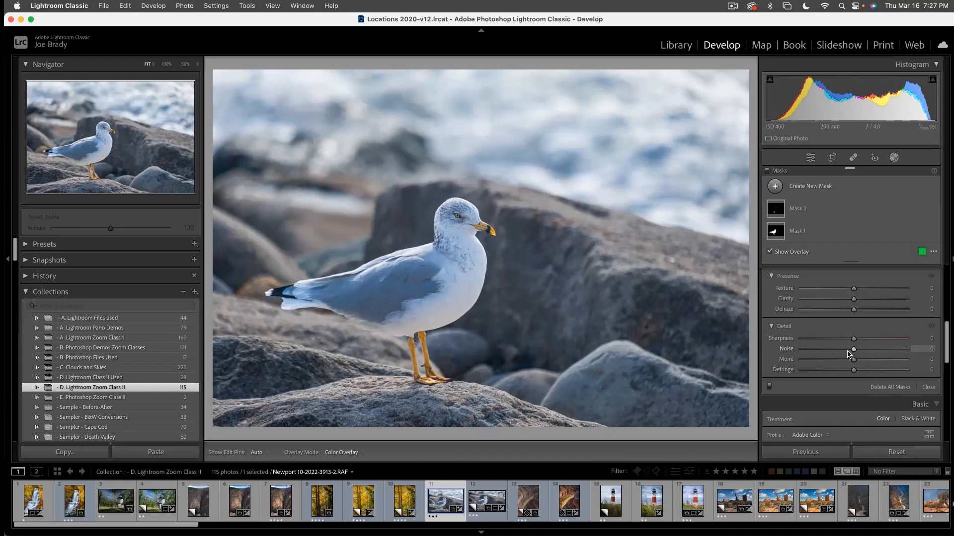
- Try a 16 x 9 crop that trims the water above the seagull, and undo it
left_click(831, 161)
left_click(902, 193)
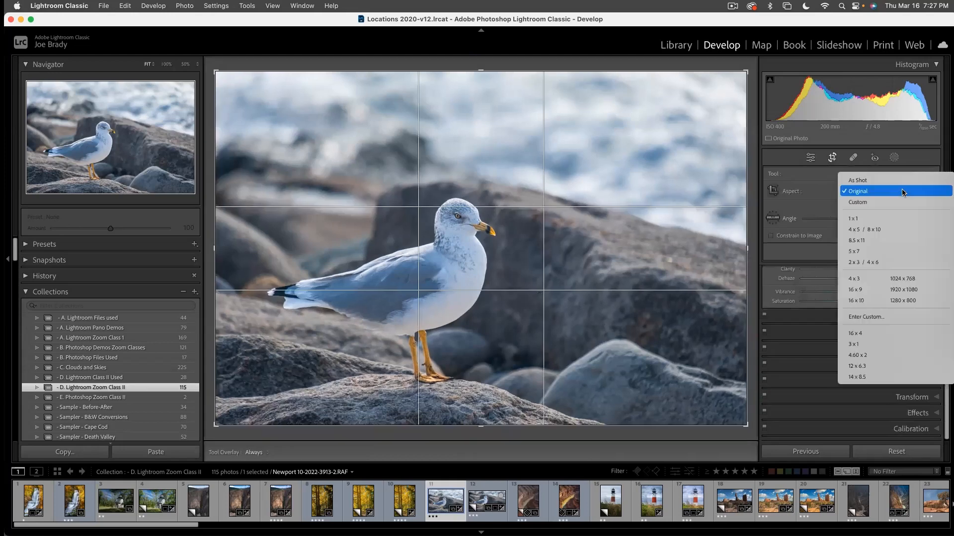
left_click(873, 289)
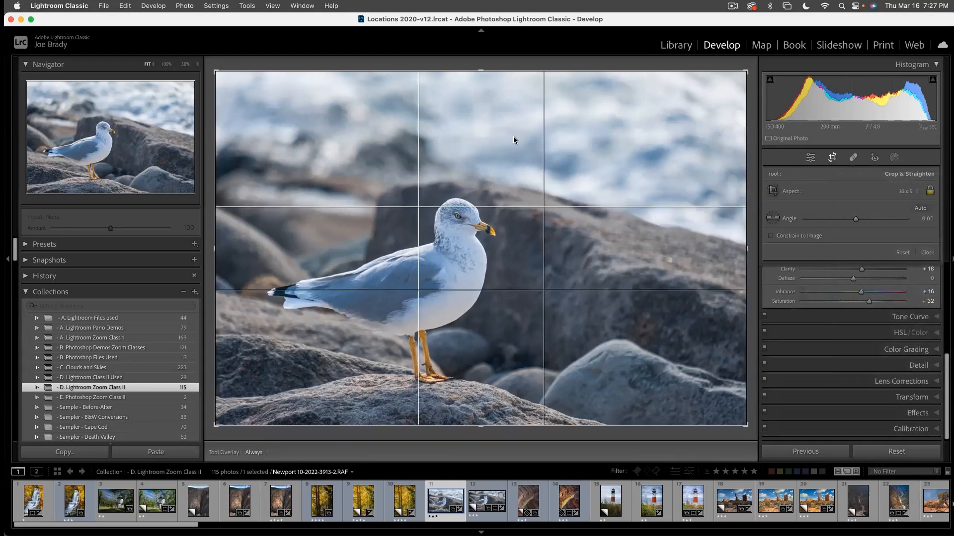
left_click_drag(490, 134, 494, 113)
key("Return")
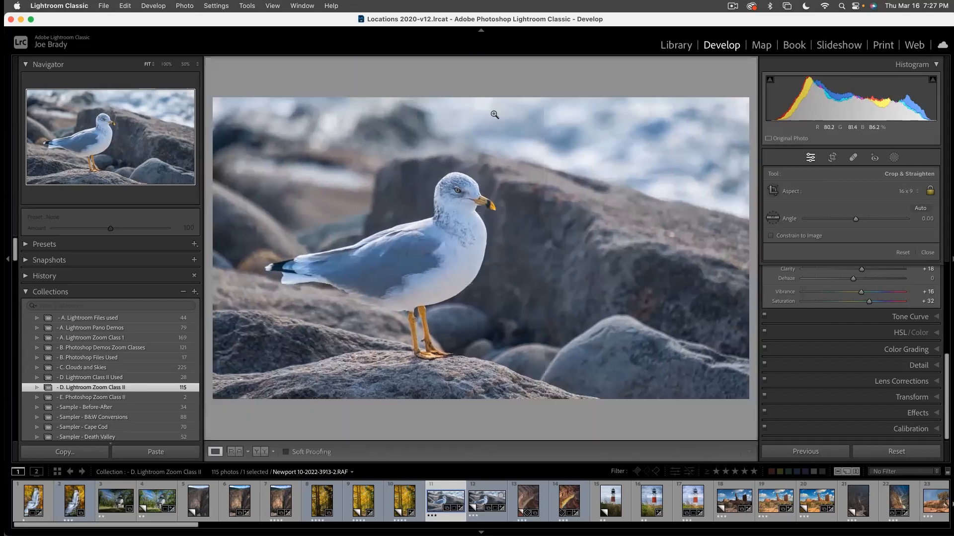
key("super+z")
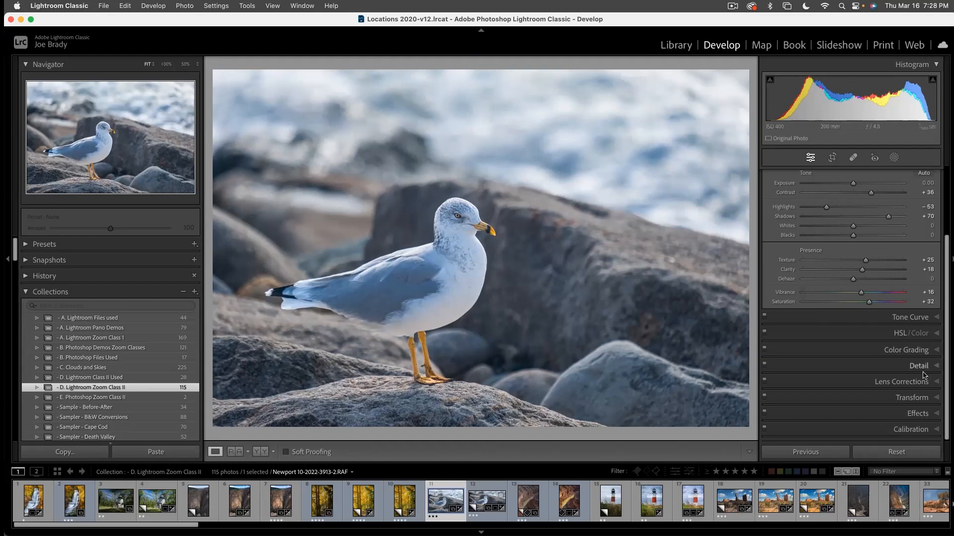
- Add a post-crop vignette with Amount -17 to the seagull photo and compare it with the effect off and on
left_click(912, 415)
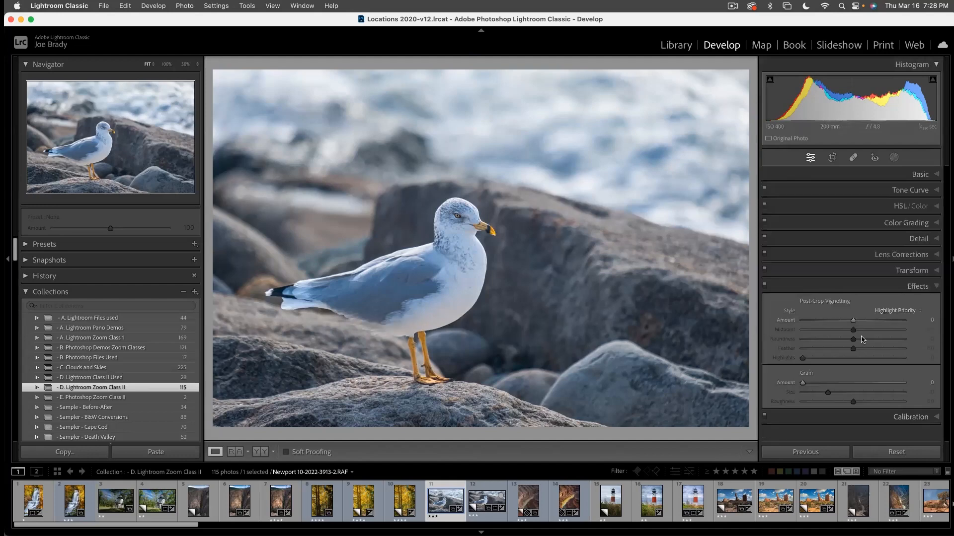
left_click_drag(853, 320, 847, 324)
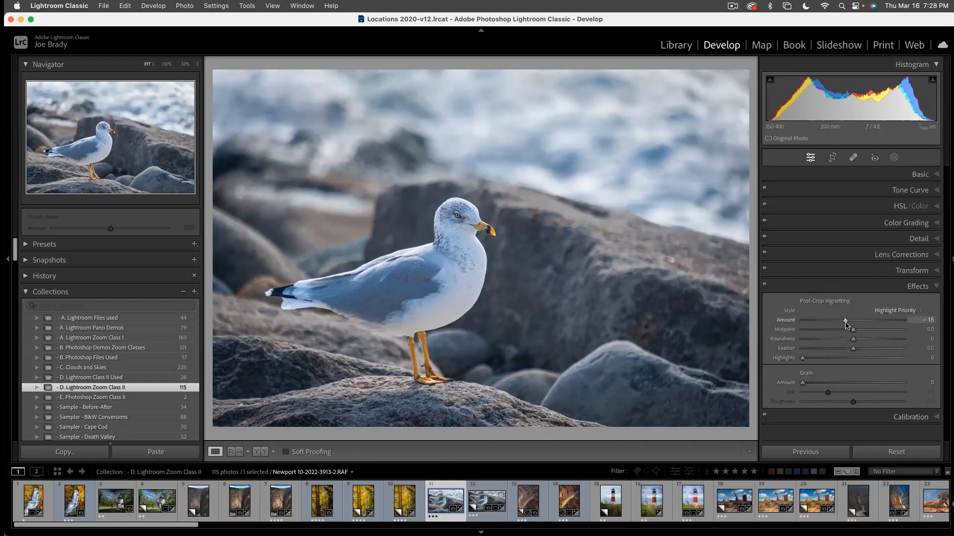
left_click_drag(846, 324, 844, 324)
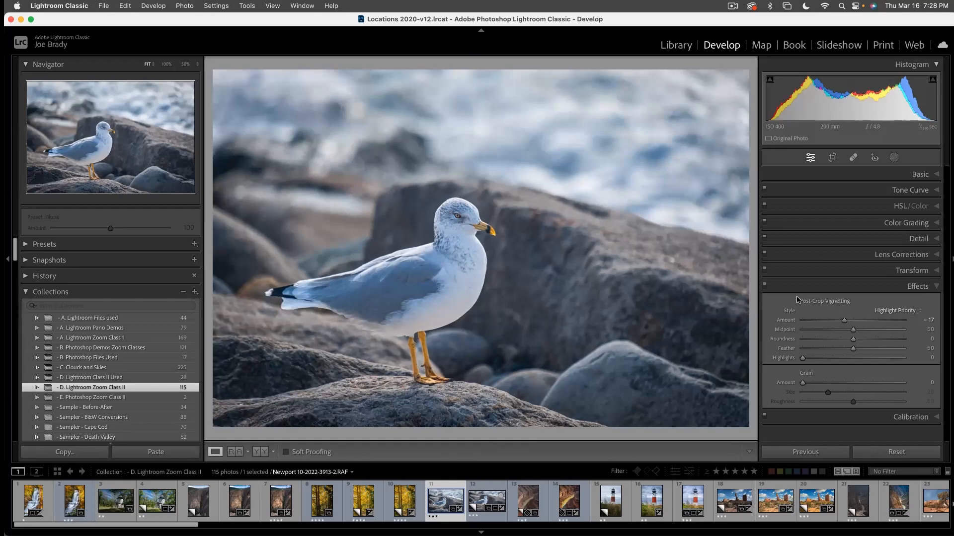
left_click(765, 287)
left_click(765, 286)
left_click(765, 287)
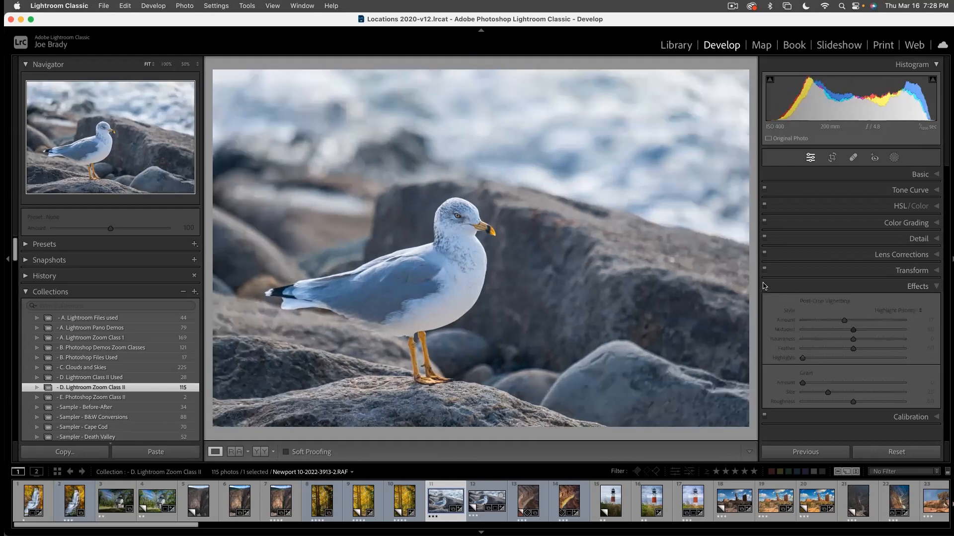
left_click(765, 286)
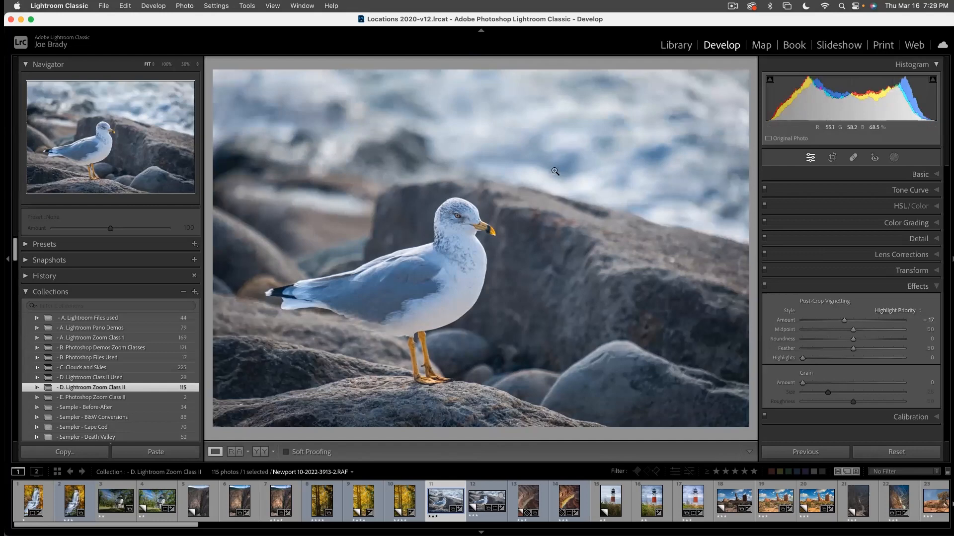
- Crop the seagull photo to 16 x 9, placing the frame lower to trim only the water above the bird
key("r")
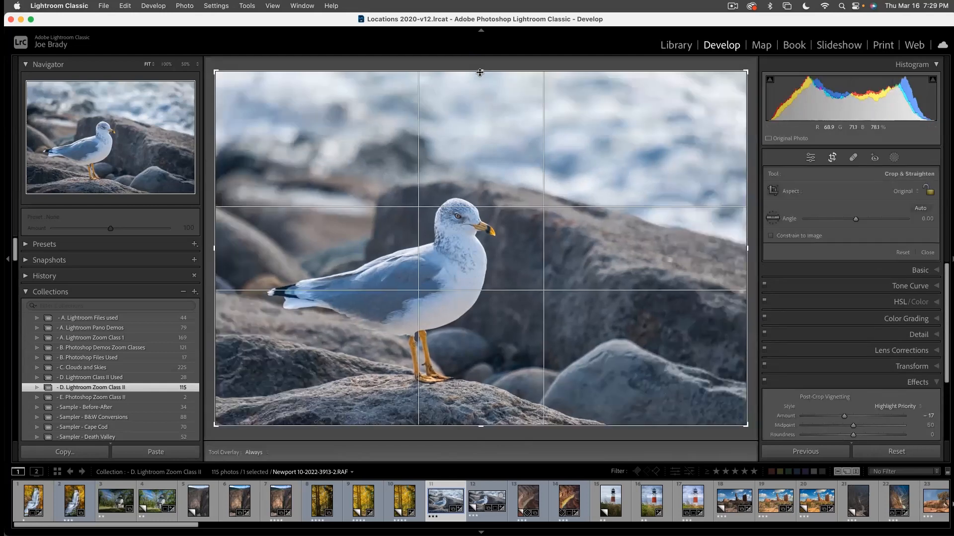
left_click(897, 191)
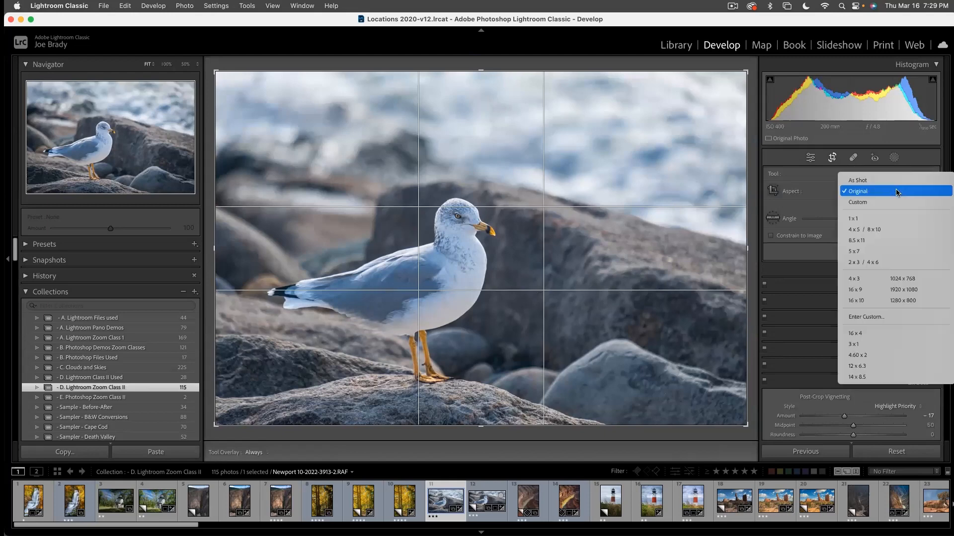
left_click(889, 289)
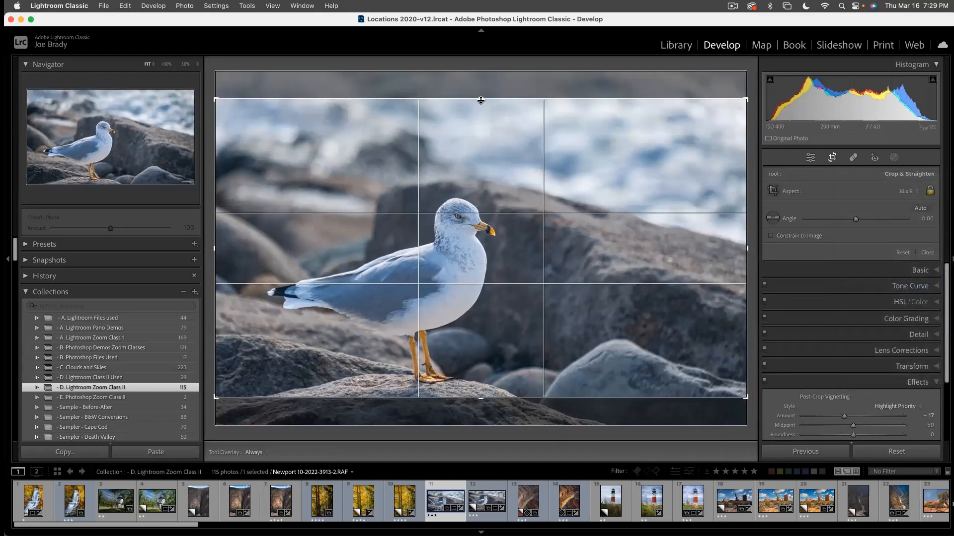
left_click_drag(494, 138, 499, 109)
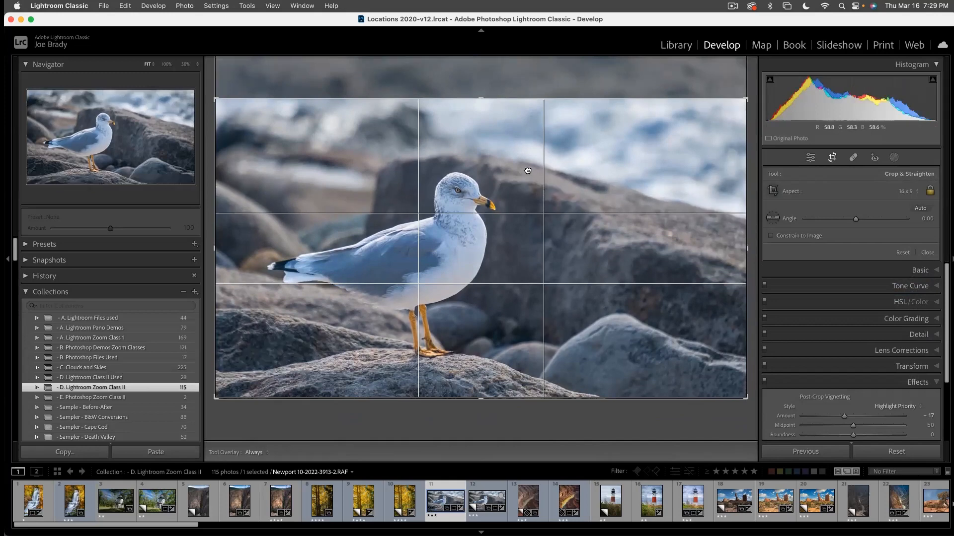
key("Return")
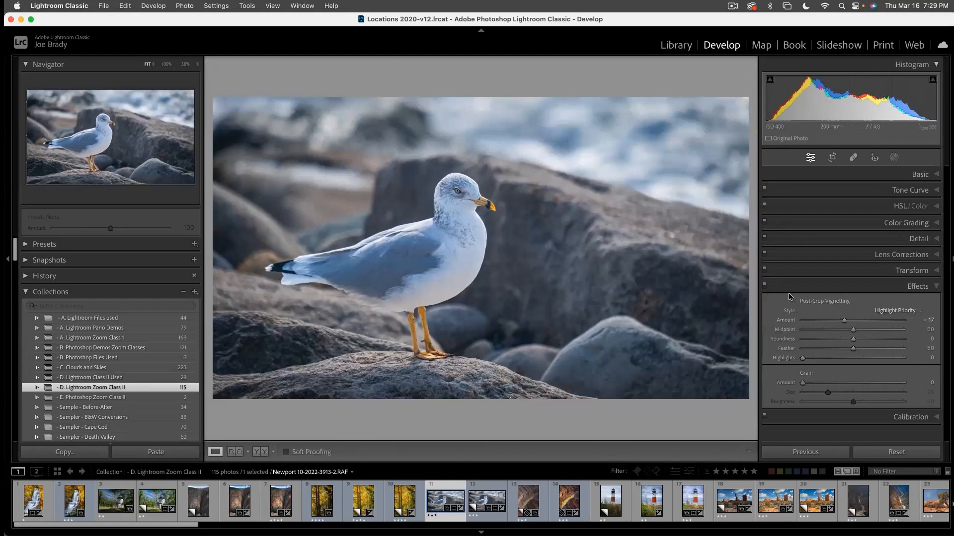
- Compare the cropped seagull photo with its Effects settings switched off and on
left_click(765, 286)
left_click(764, 286)
left_click(765, 287)
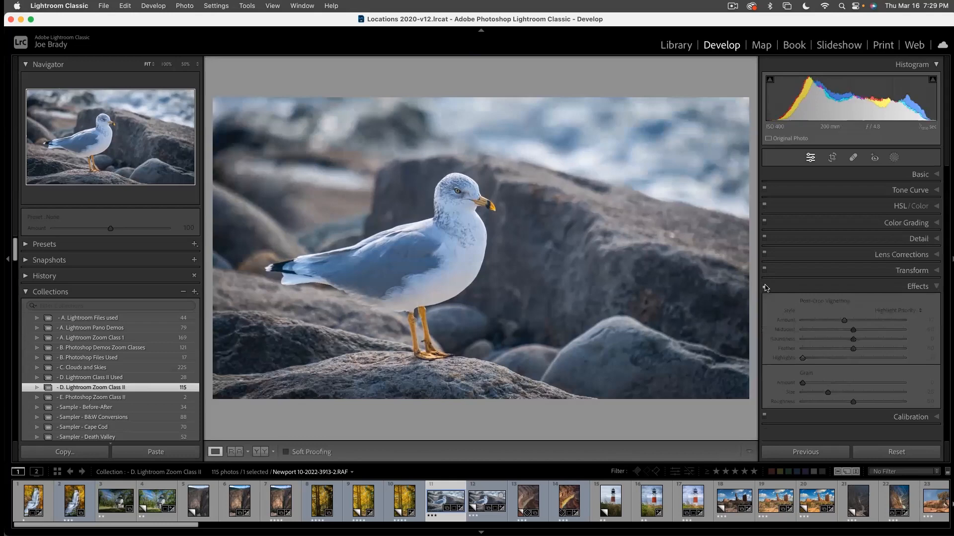
left_click(765, 286)
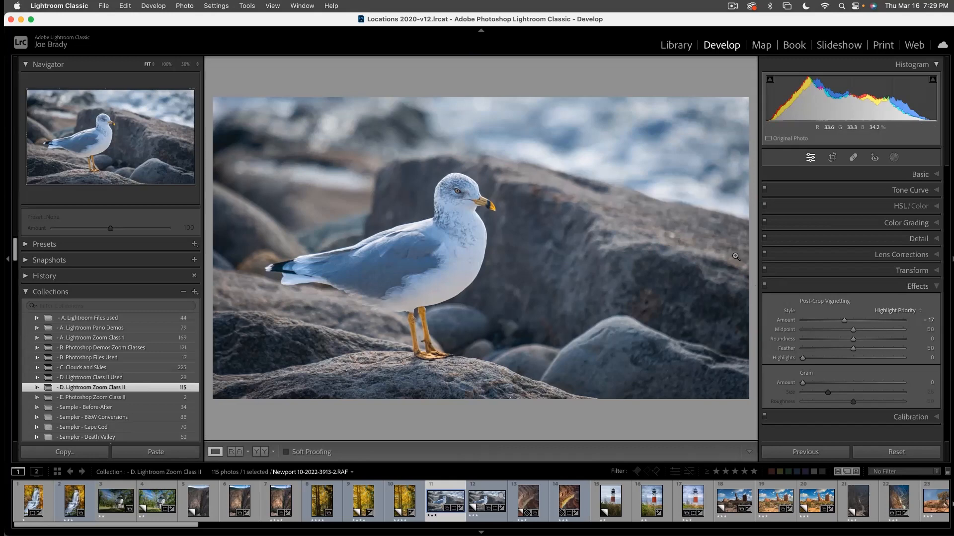
- Create two virtual copies of the 16 x 9 seagull photo and select the first new copy
key("super+apostrophe")
key("super+apostrophe")
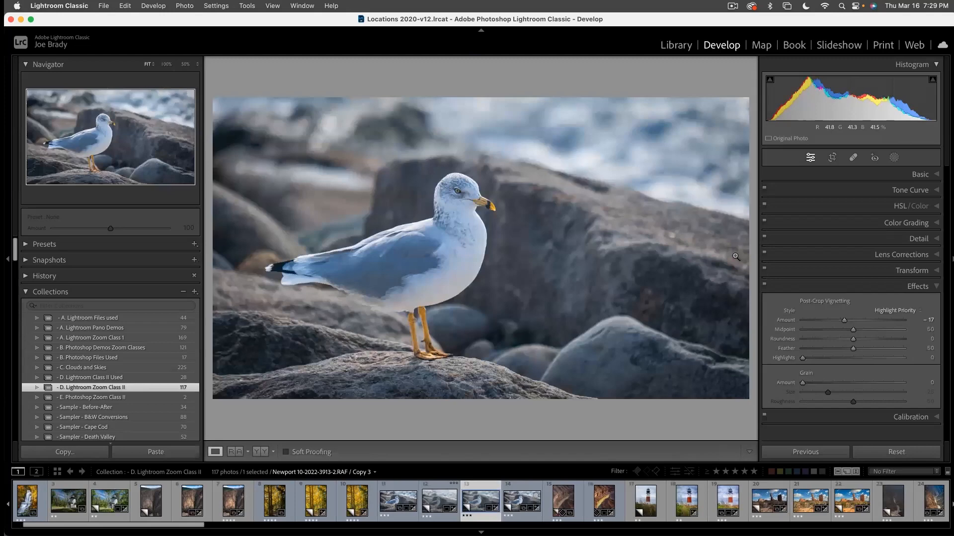
left_click(441, 484)
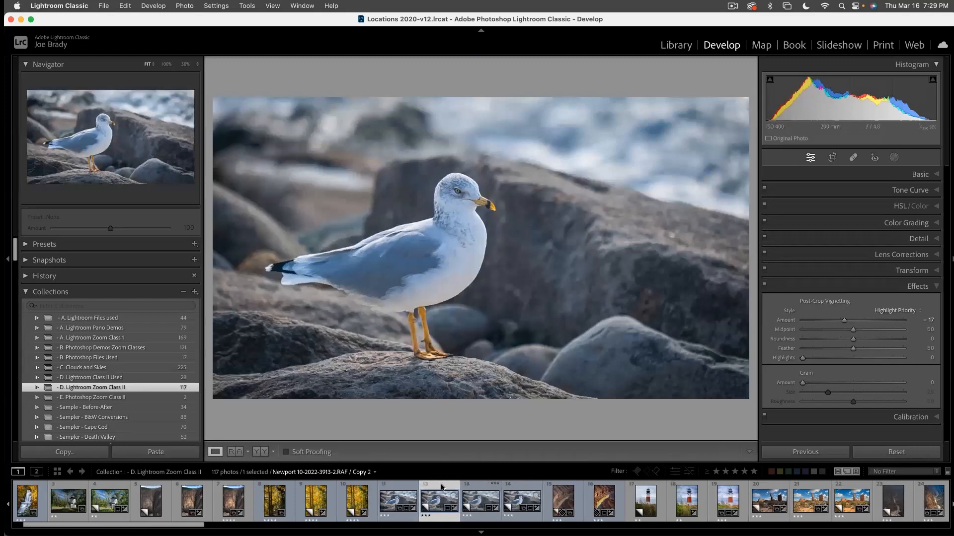
- Crop this virtual copy to a custom 2 x 1 aspect ratio, repositioning the seagull within the frame
key("r")
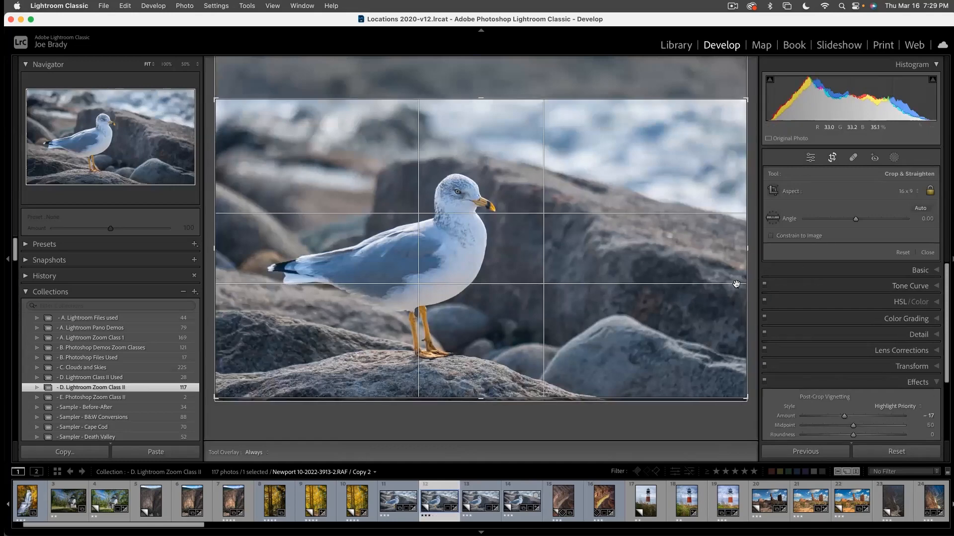
left_click(904, 192)
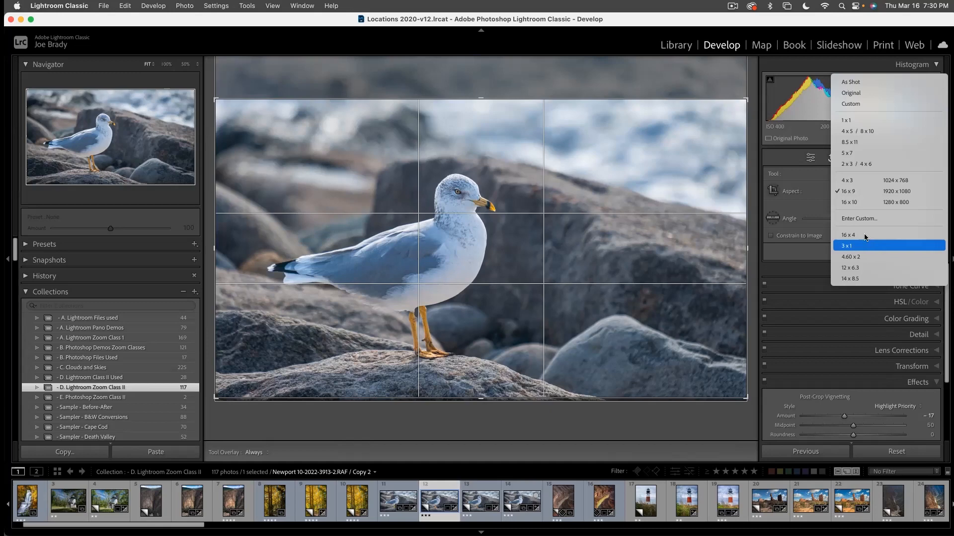
left_click(857, 219)
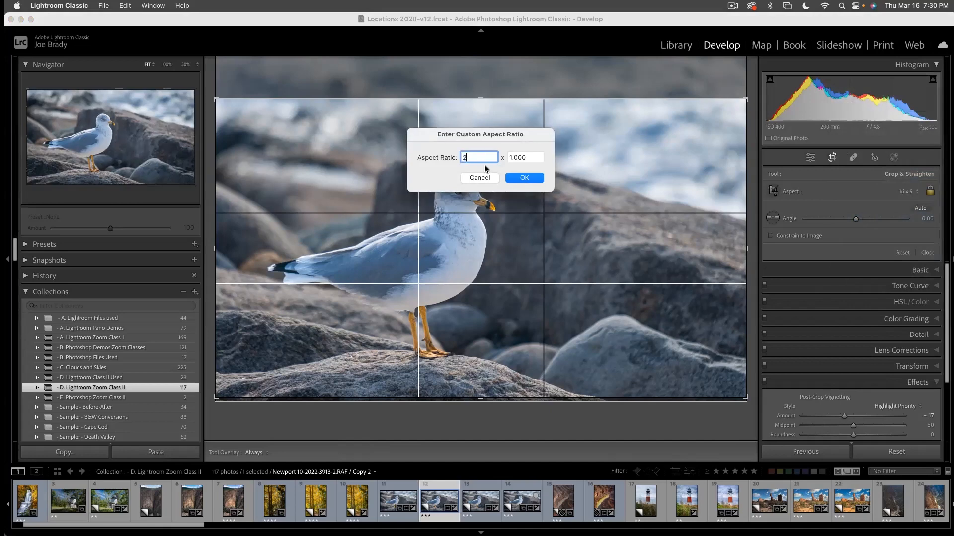
left_click(532, 177)
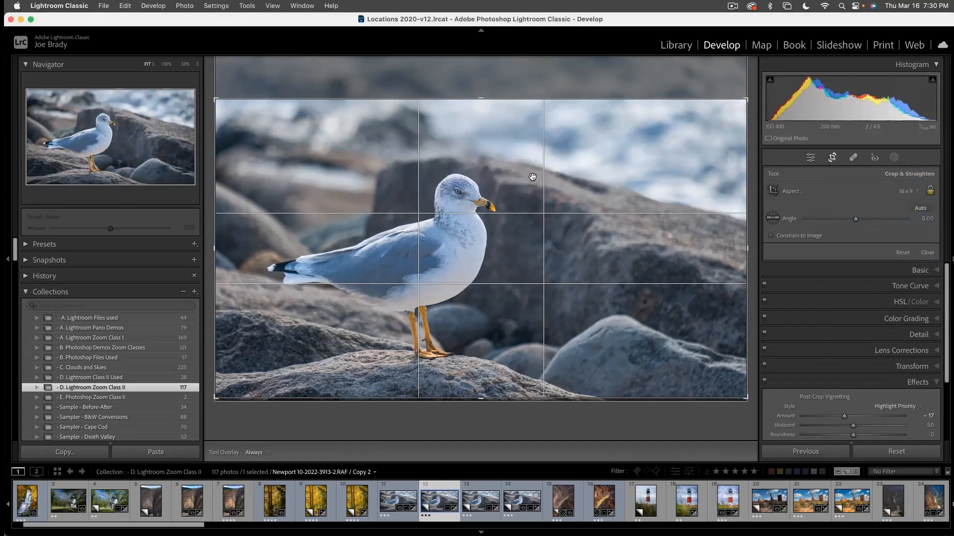
left_click_drag(530, 186, 531, 184)
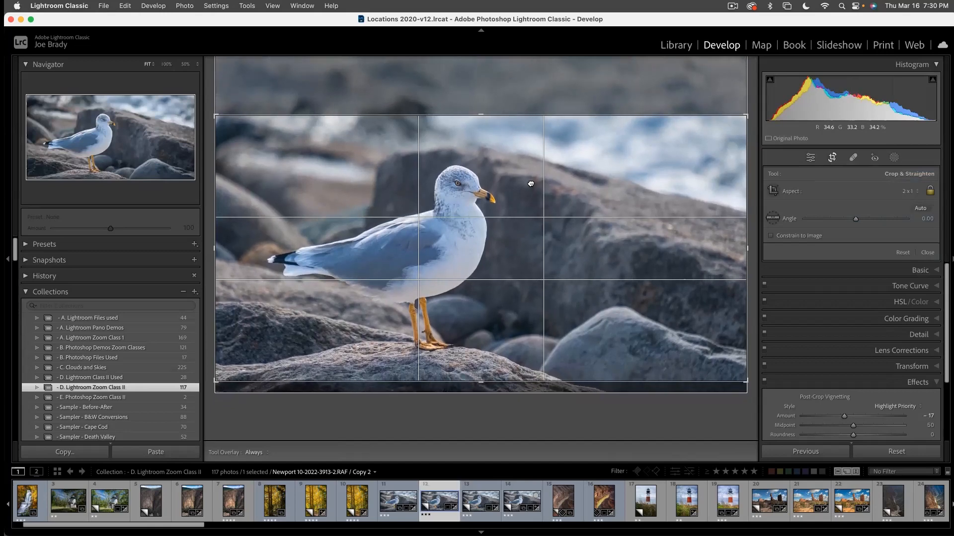
key("Return")
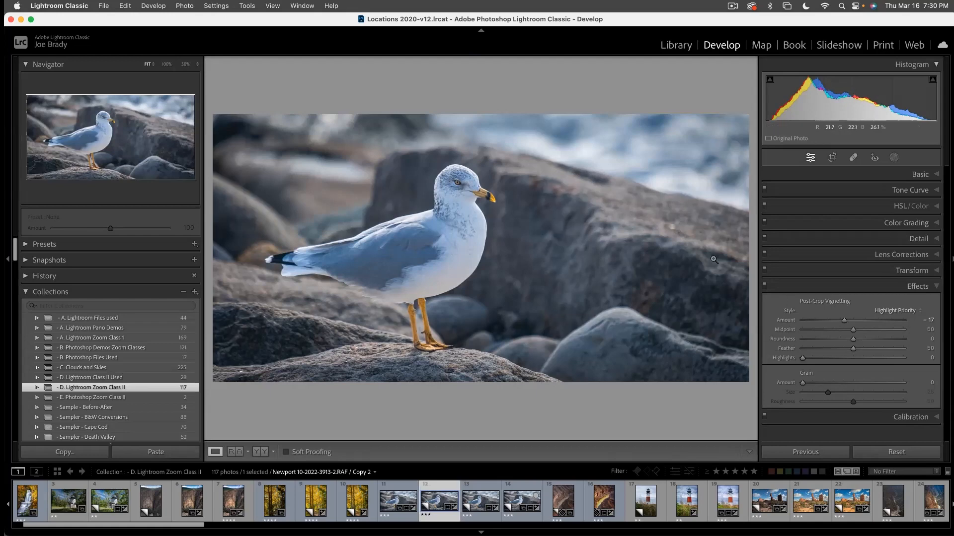
- Try a 4 x 5 / 8 x 10 crop on the second virtual copy, shifted to include the seagull's whole tail
left_click(492, 496)
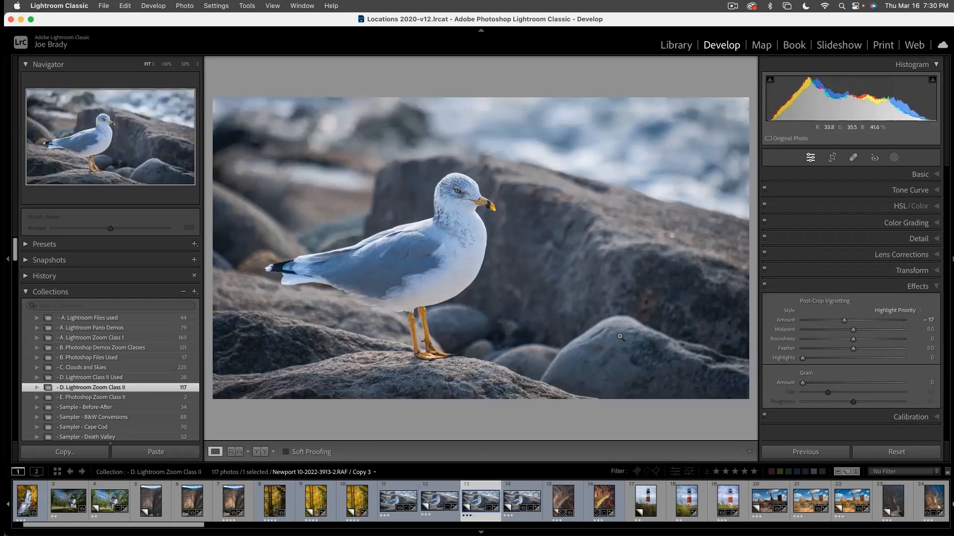
key("r")
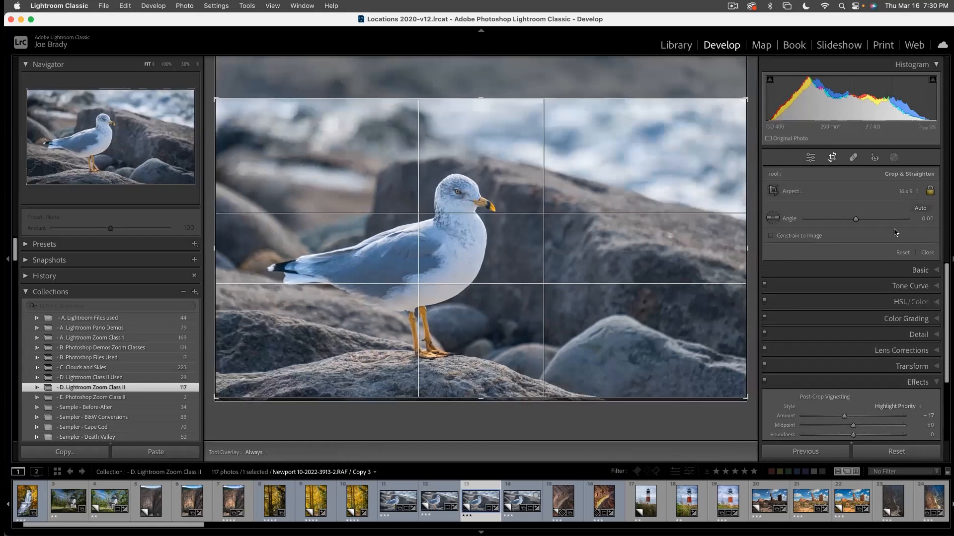
left_click(905, 191)
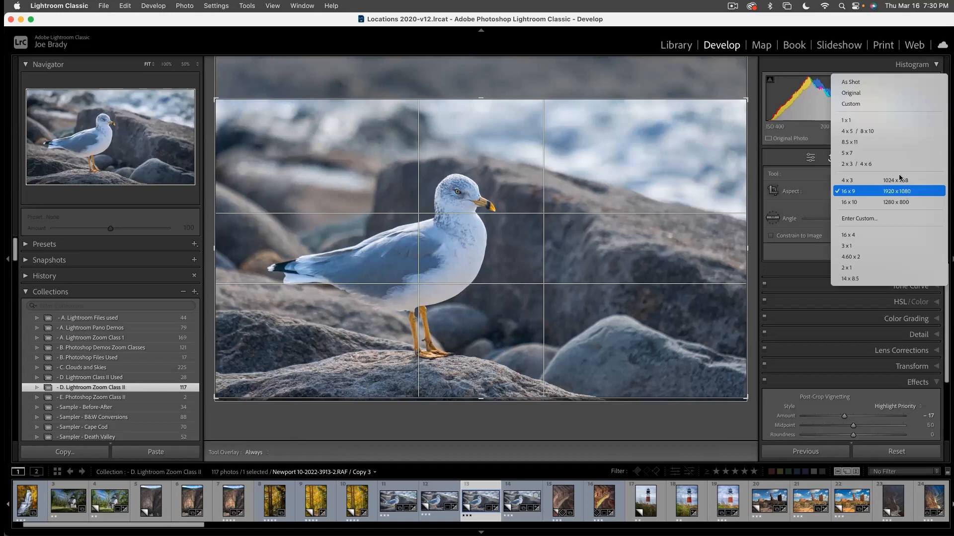
left_click(883, 132)
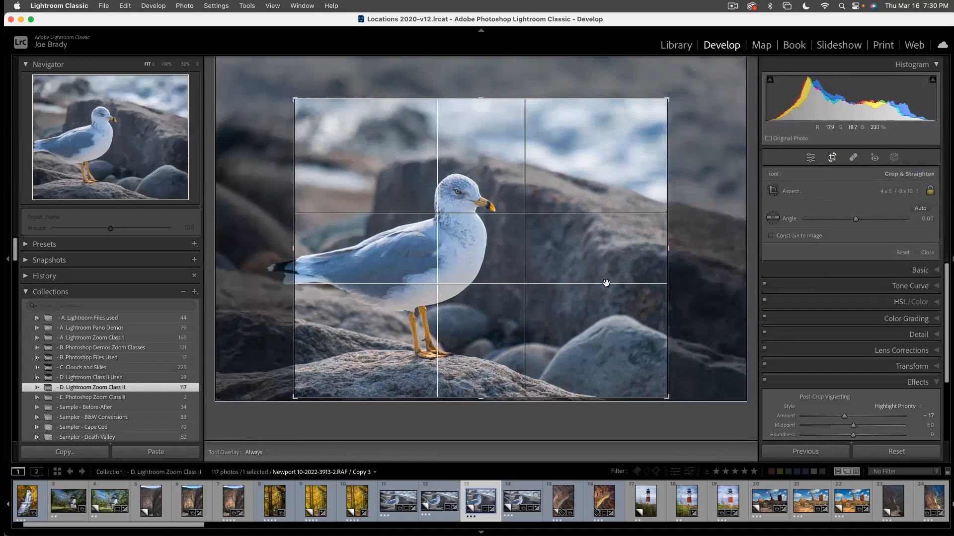
left_click_drag(595, 265, 644, 265)
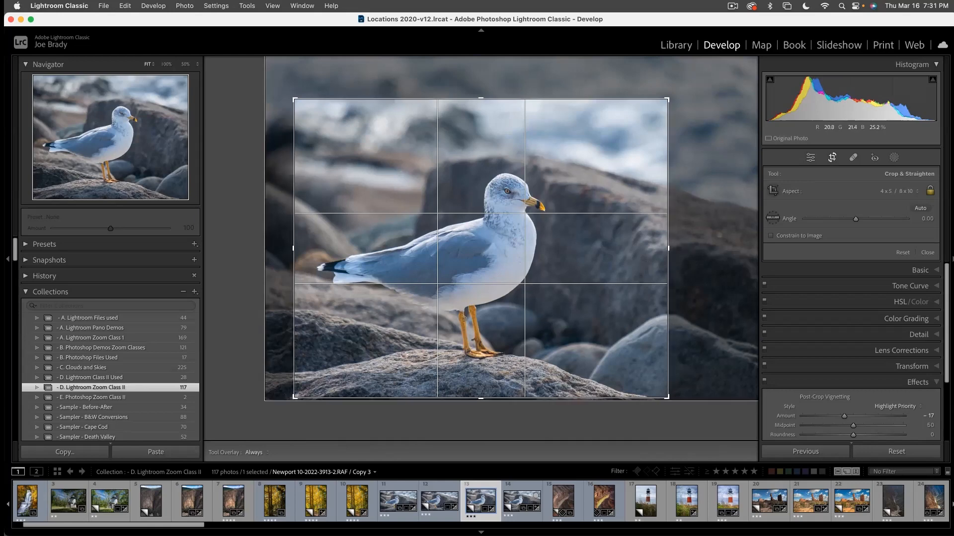
- Change this copy's crop to 1 x 1, shifting the frame to keep the whole seagull inside
left_click(881, 193)
left_click(855, 180)
left_click_drag(582, 338, 607, 338)
key("Return")
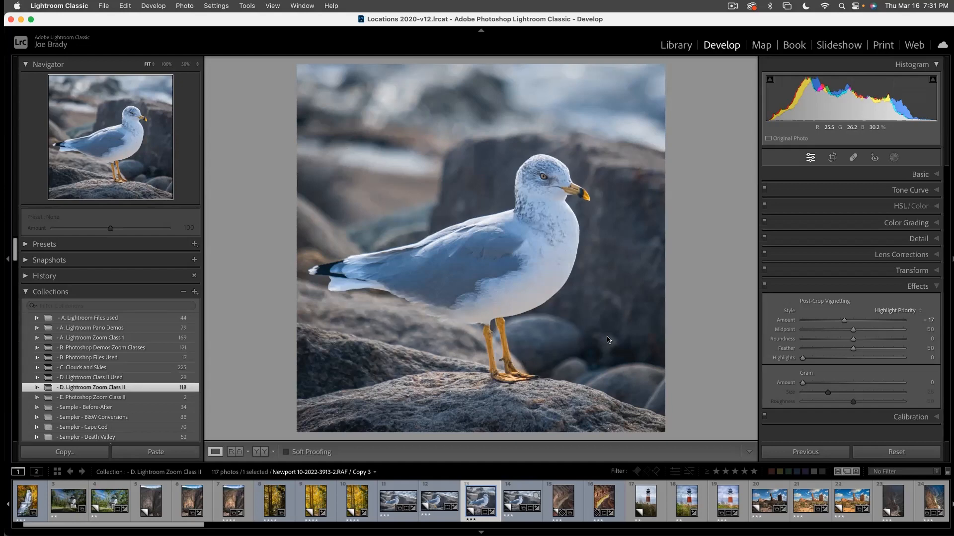
- Create two virtual copies of the square seagull photo and select the first new copy
key("super+apostrophe")
key("super+apostrophe")
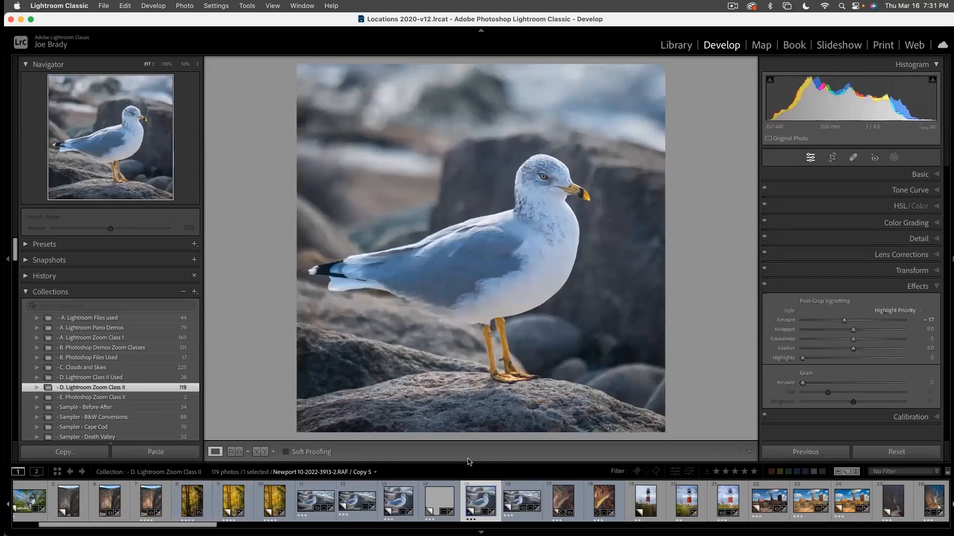
left_click(433, 497)
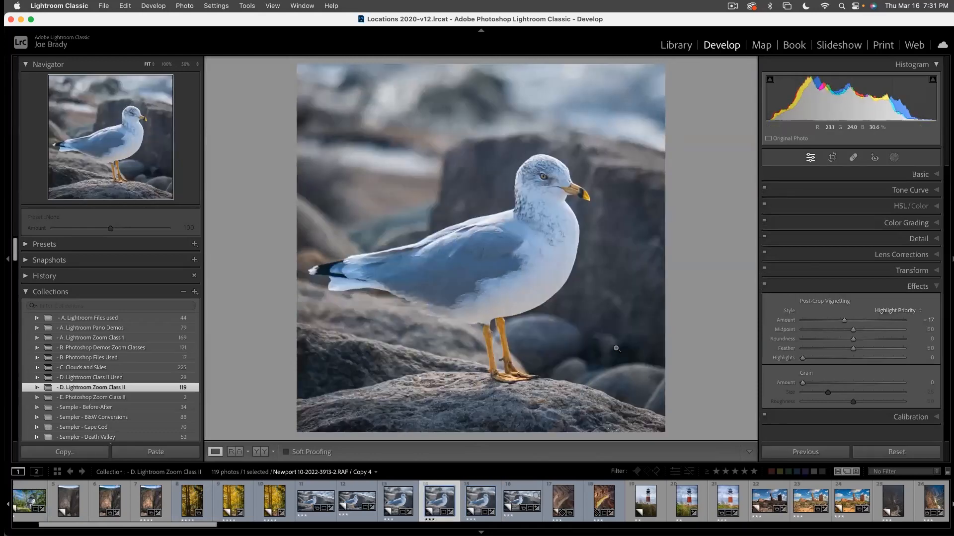
- Unlock the crop's aspect ratio, extend the frame up to the photo's upper edge and widen it across the rocks facing the seagull
key("r")
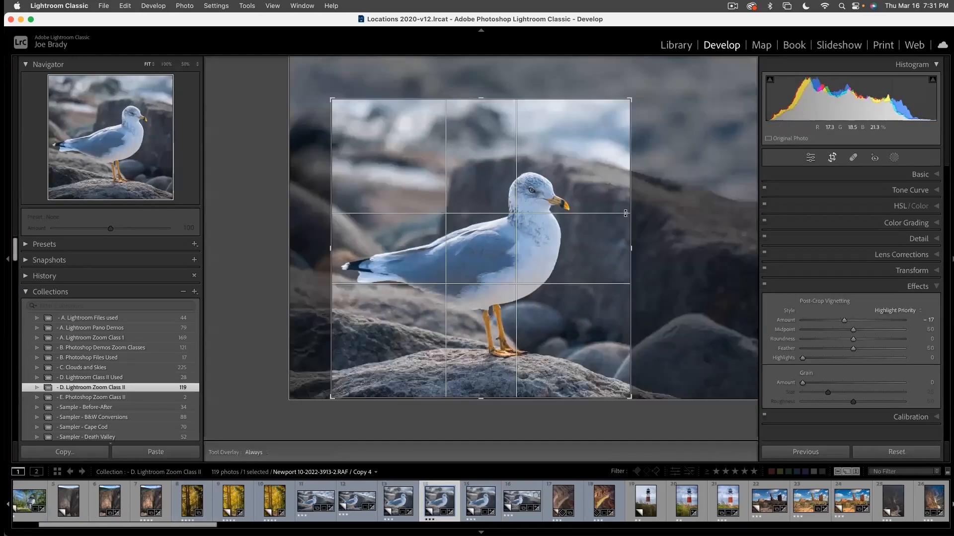
left_click(929, 193)
left_click_drag(481, 100, 478, 70)
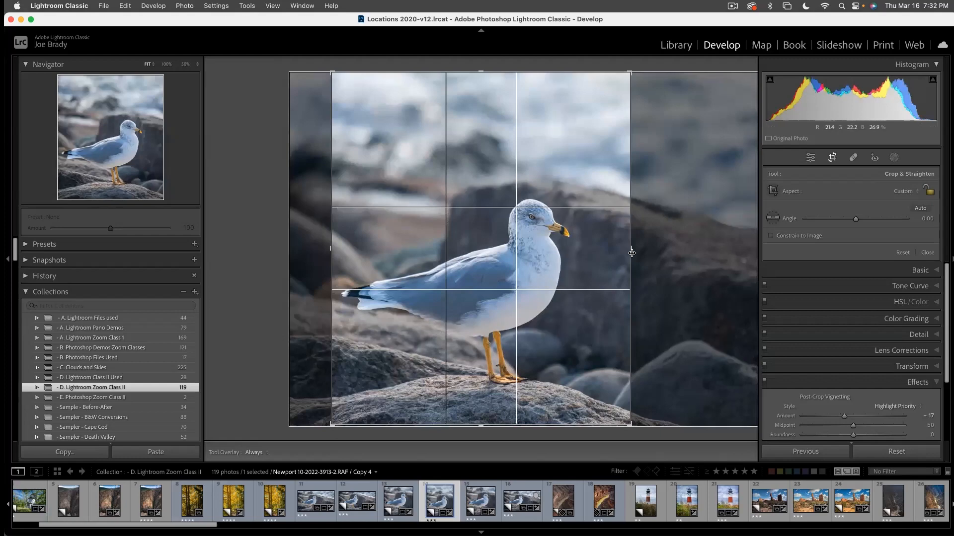
left_click_drag(631, 250, 618, 252)
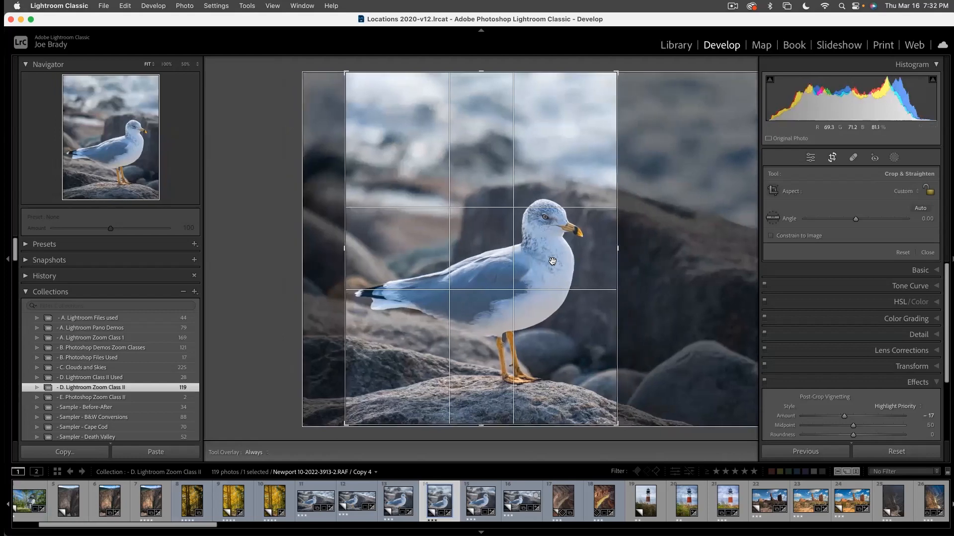
left_click_drag(618, 253, 692, 256)
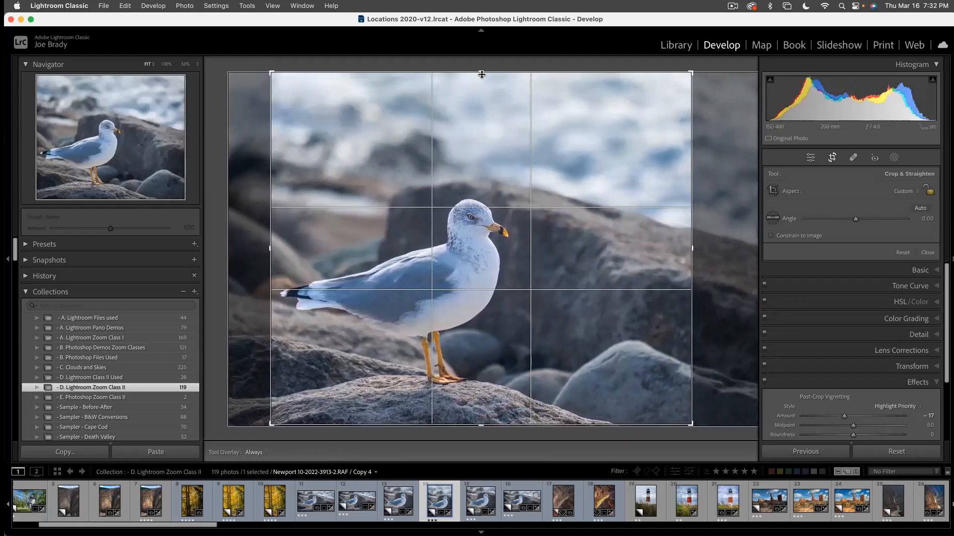
- Trim the freeform crop along its upper and lower edges, leave slightly more room behind the tail, tighten the opposite side and apply it
left_click_drag(482, 69, 481, 115)
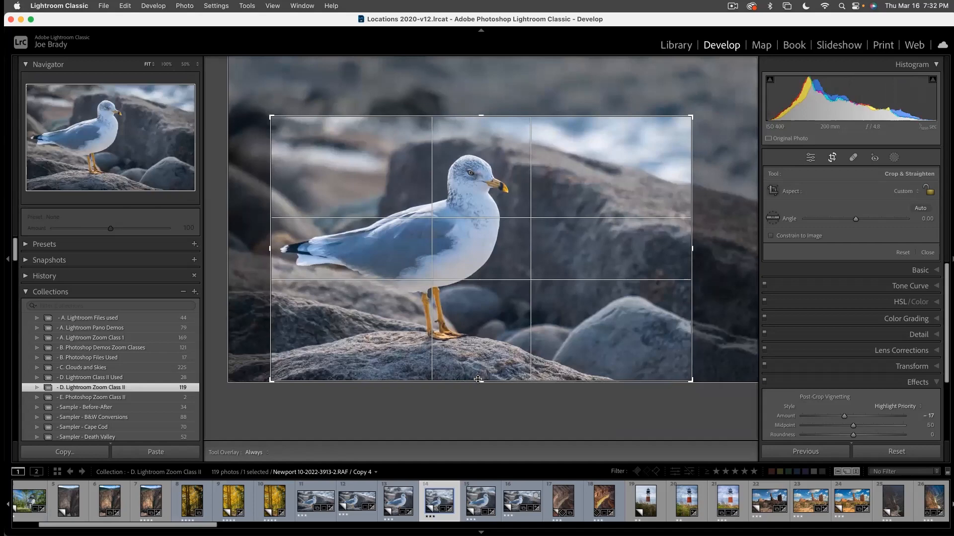
left_click_drag(479, 381, 478, 377)
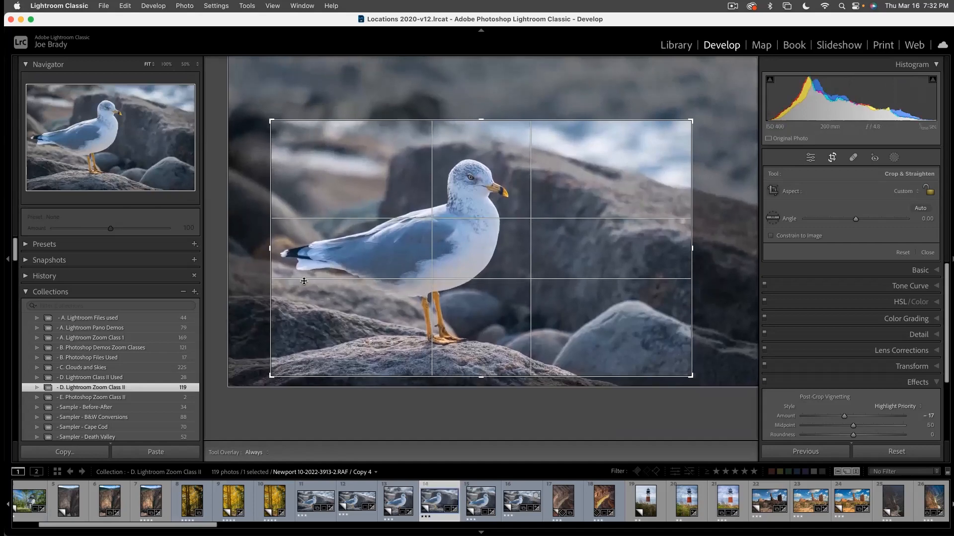
left_click_drag(271, 254, 264, 253)
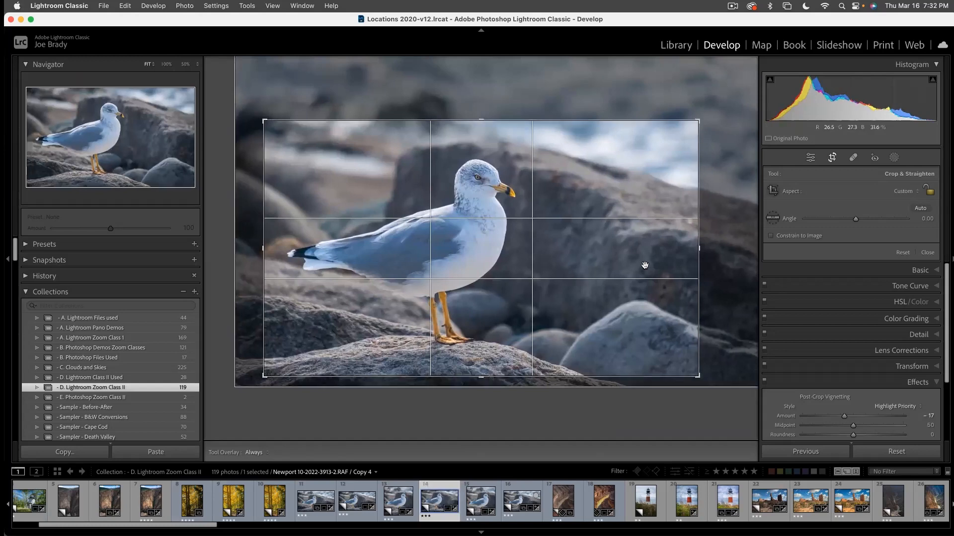
mouse_move(696, 249)
left_mouse_down()
mouse_move(656, 250)
mouse_move(690, 249)
left_mouse_up()
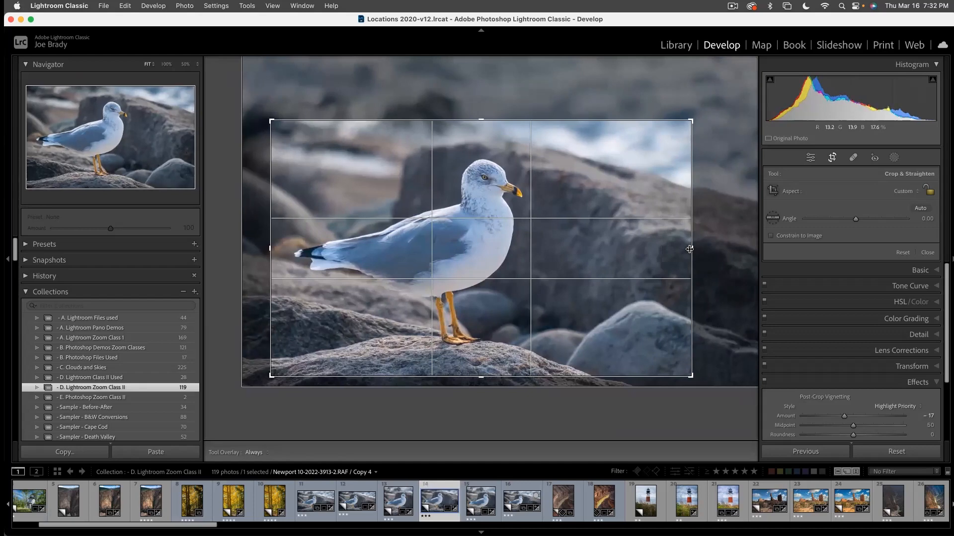
key("Return")
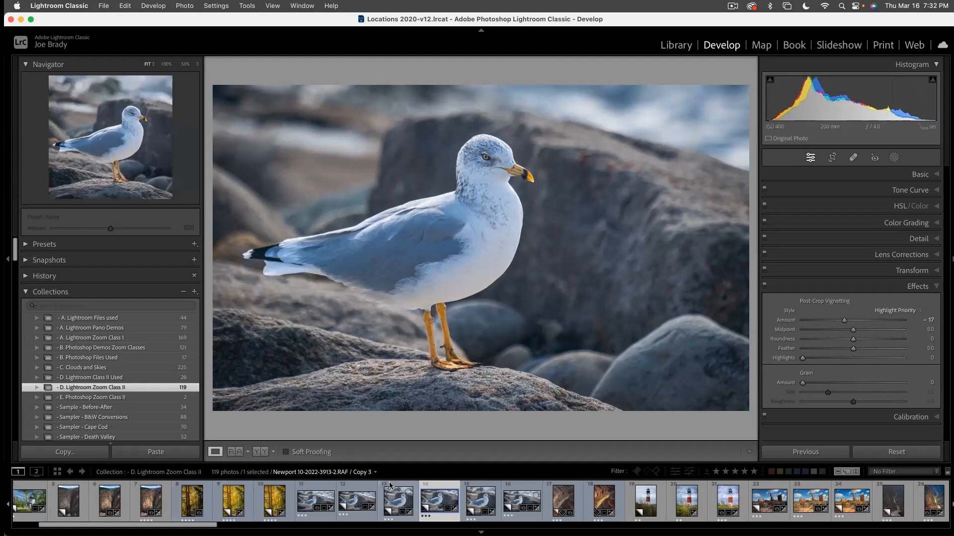
- Reset all develop edits on the first seagull photo in the series
left_click(318, 499)
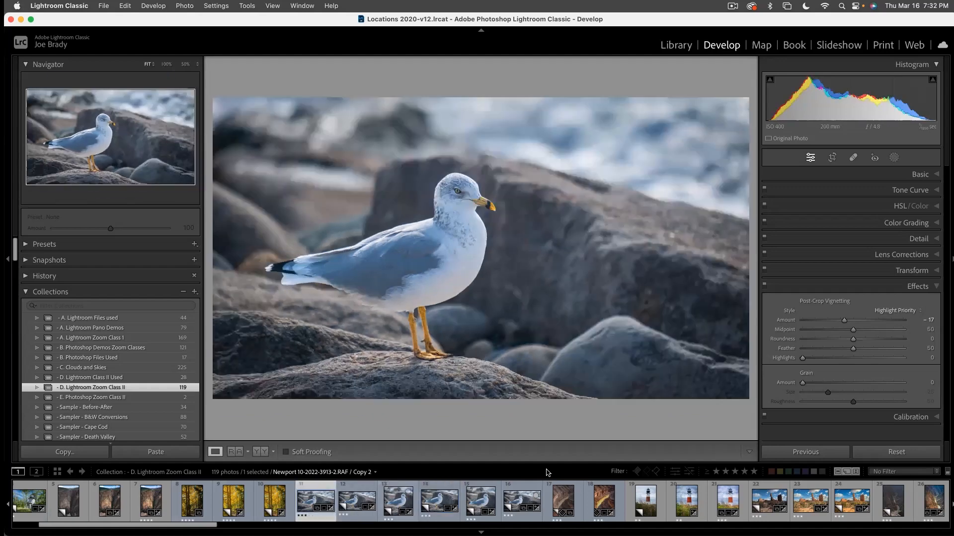
left_click(904, 450)
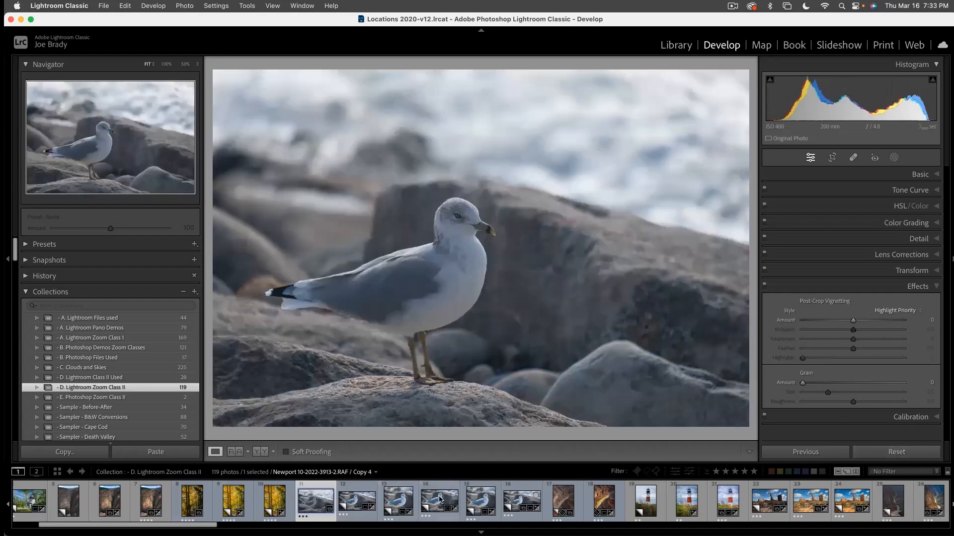
- Select the reset seagull photo with the next three cropped versions and compare them one by one in full screen
left_click(439, 499, "shift")
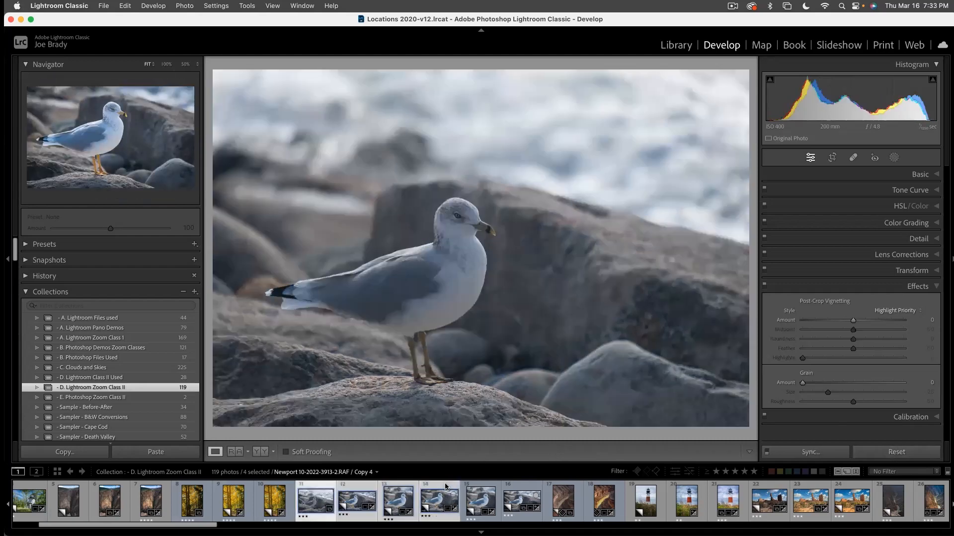
key("f")
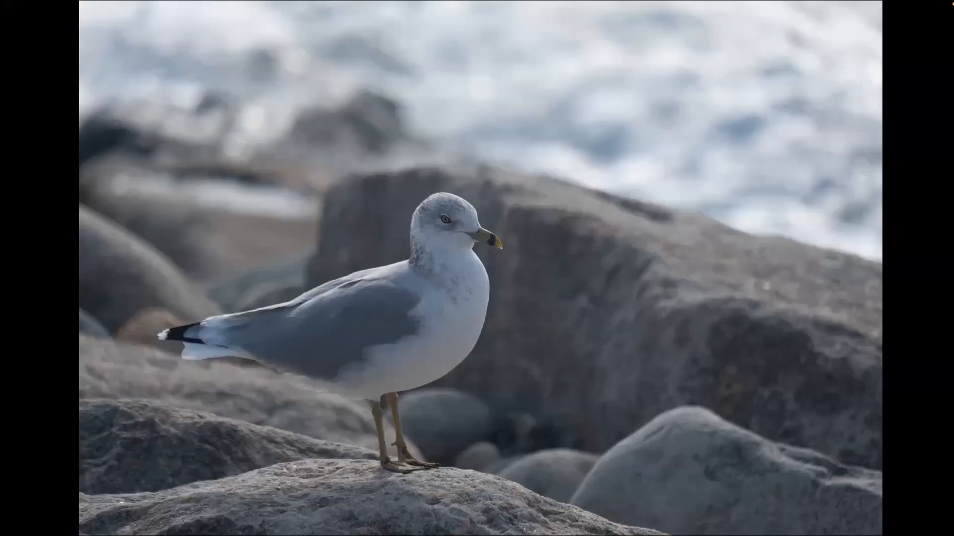
key("Right")
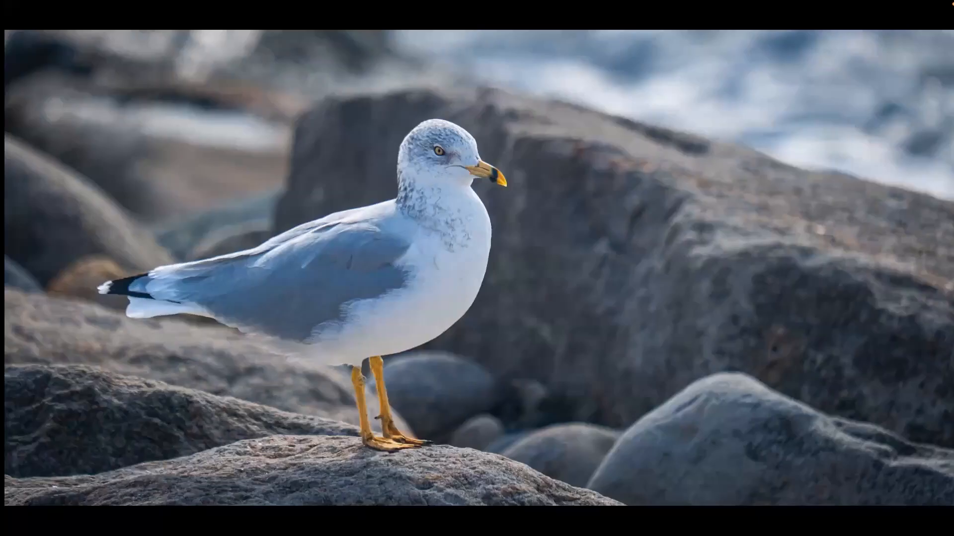
key("Left")
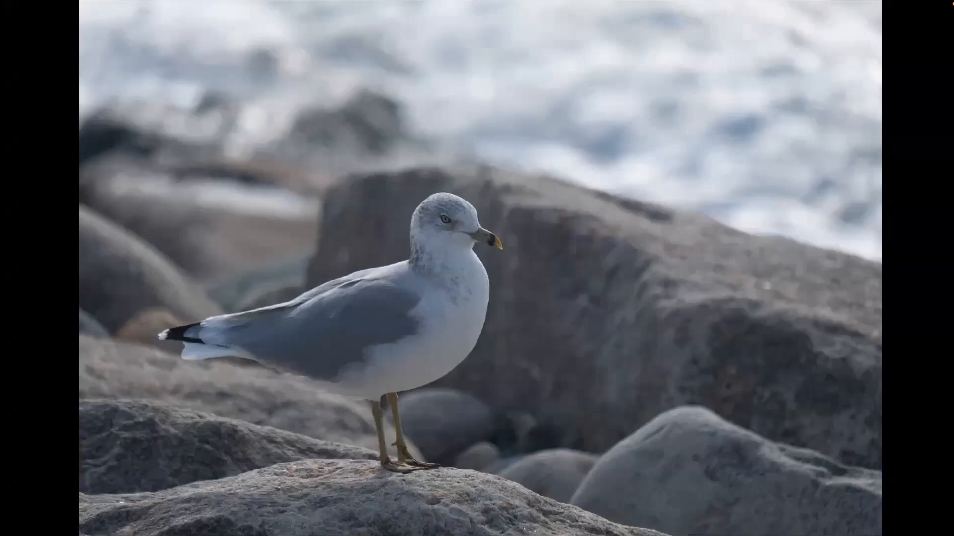
key("Right")
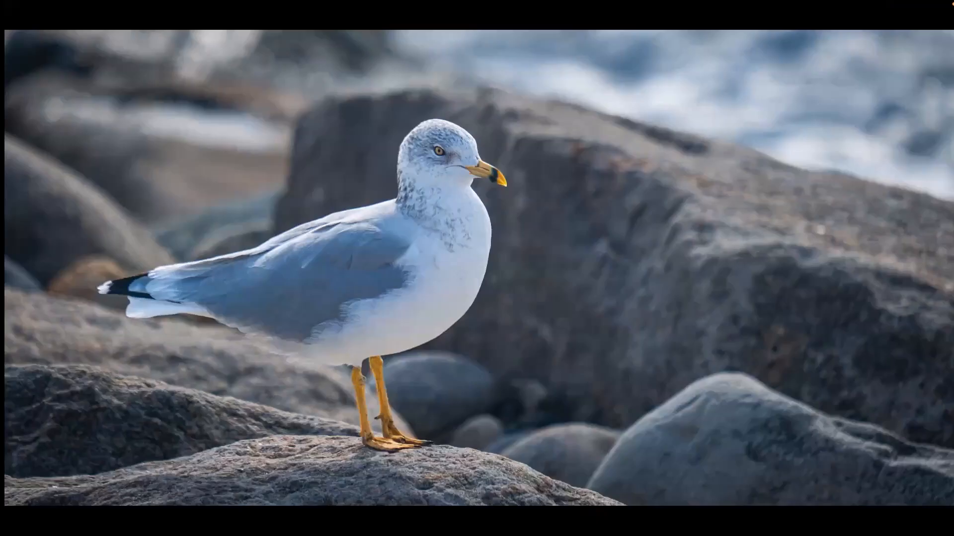
key("Right")
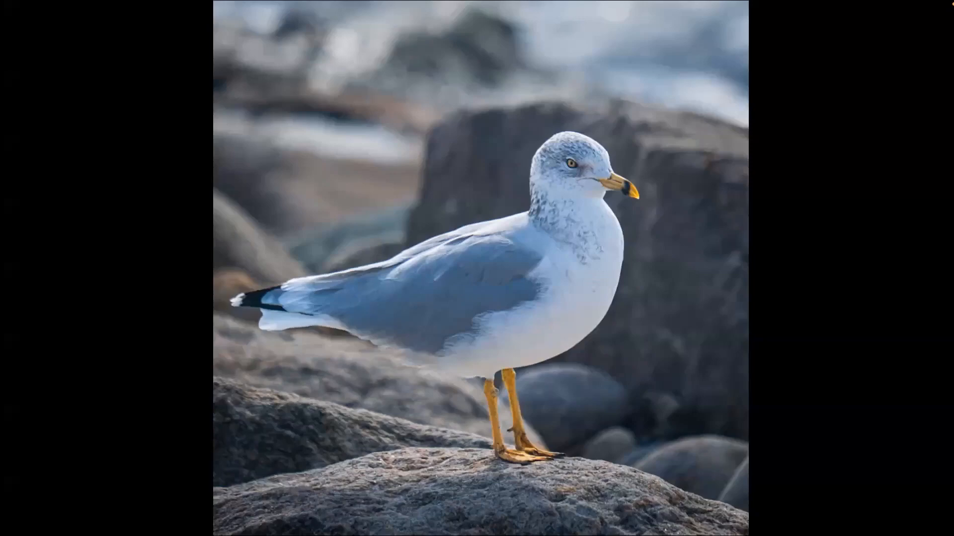
key("Left")
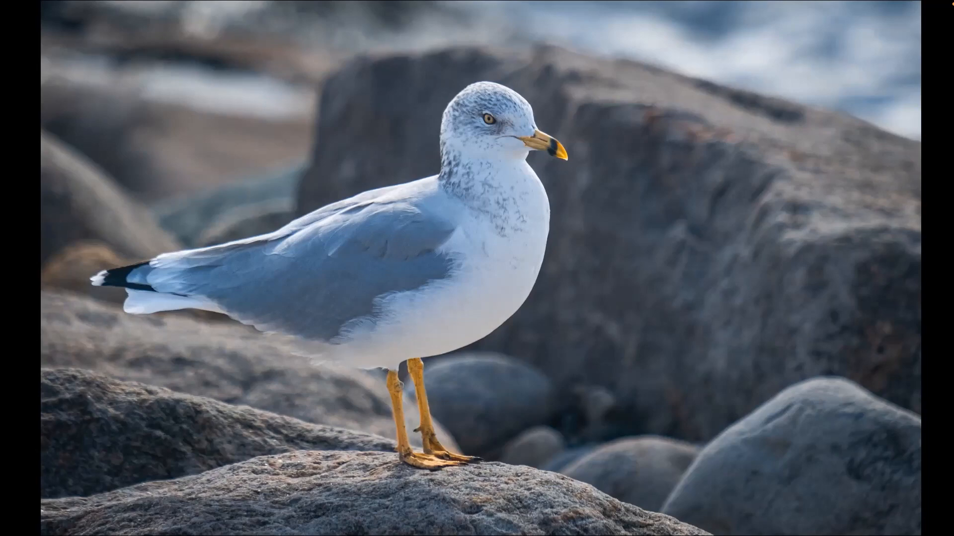
key("Escape")
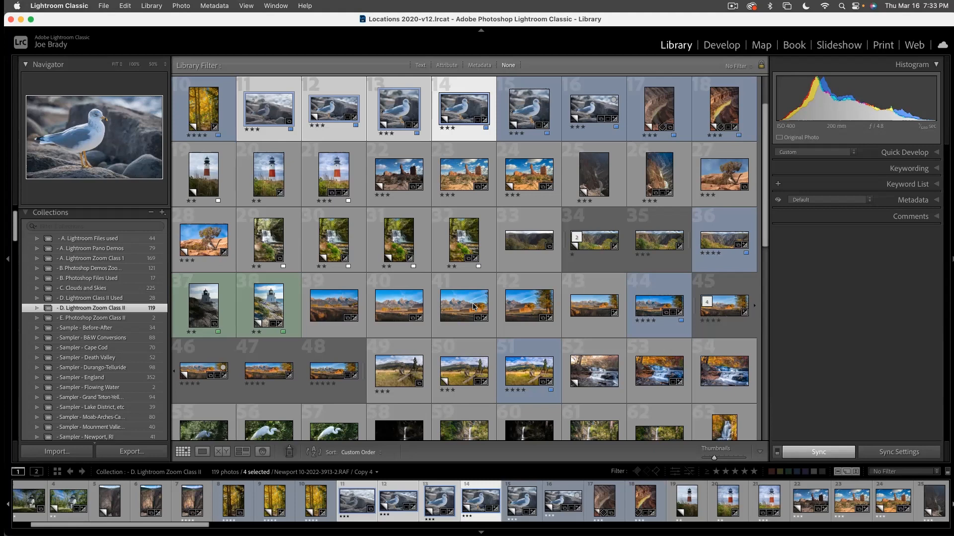
- Open the square seagull Copy 5, tighten its 1 x 1 crop around the bird and apply it
left_click(533, 111)
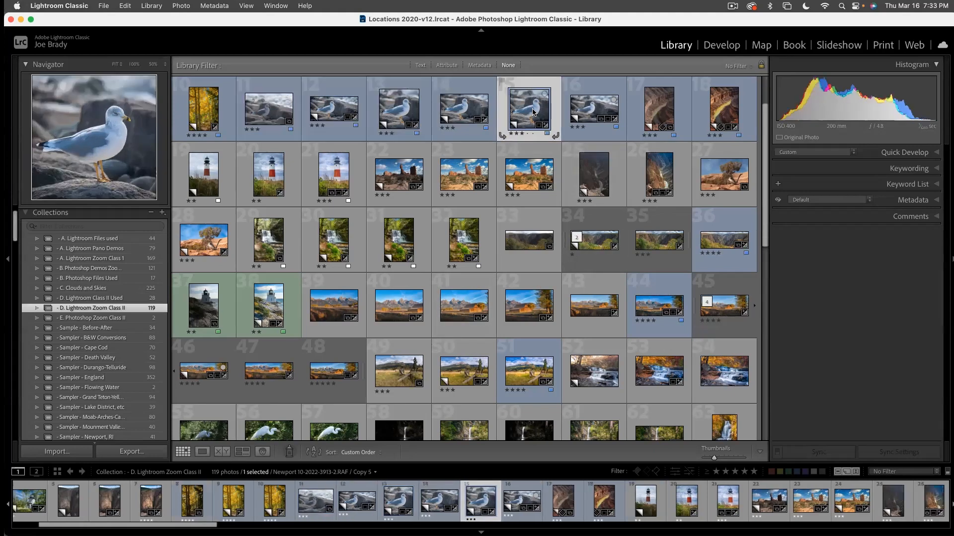
double_click(533, 112)
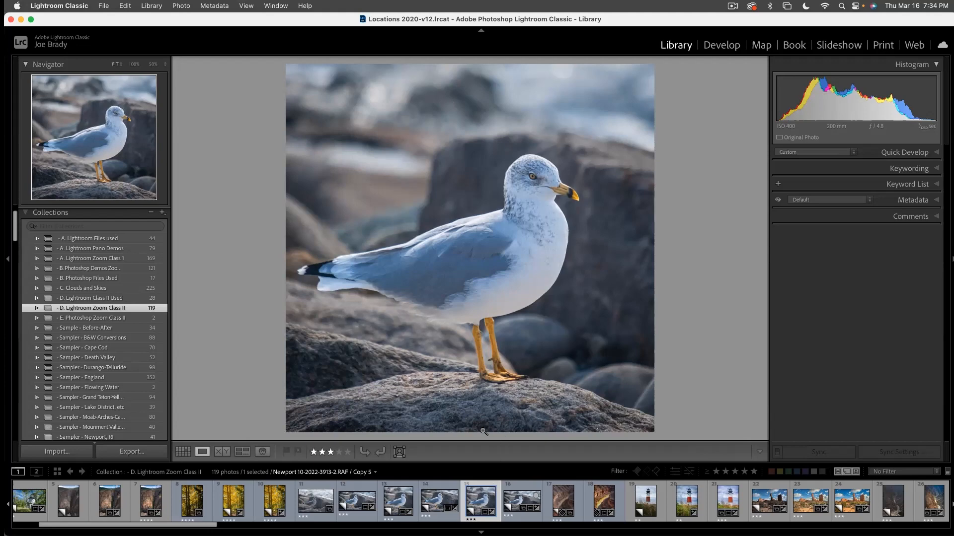
key("r")
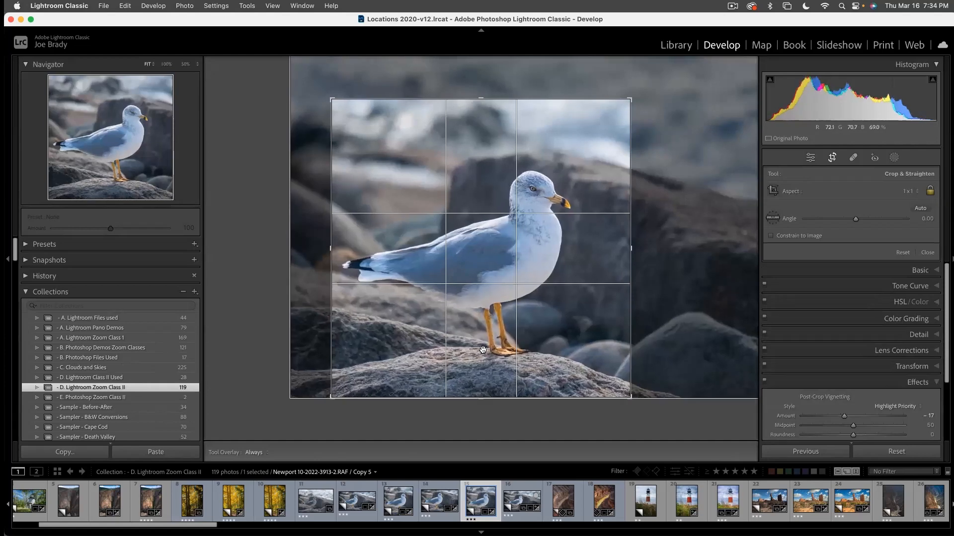
key("Return")
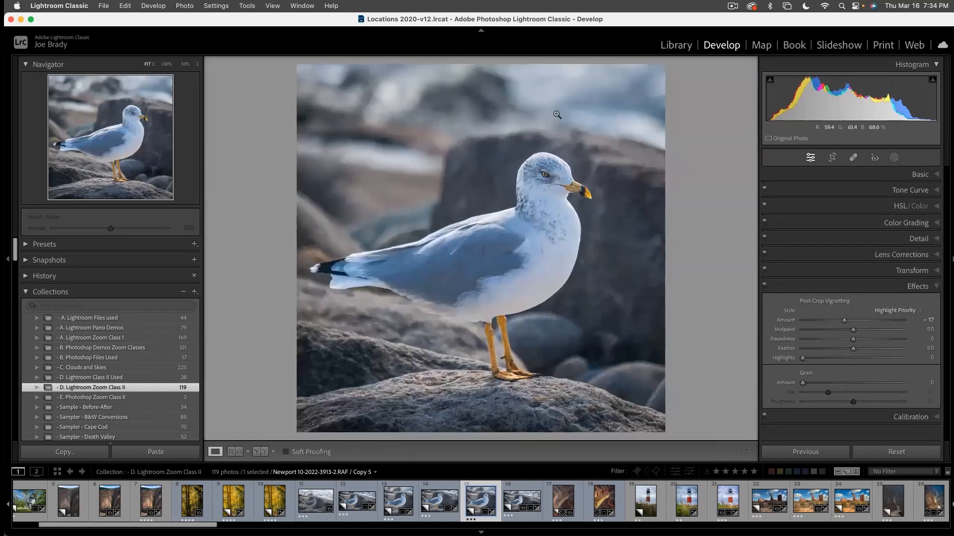
key("r")
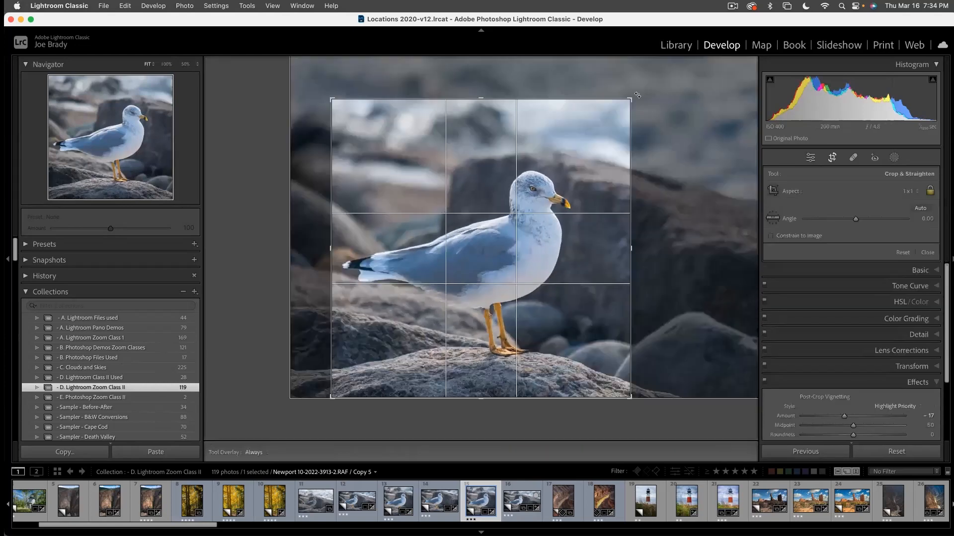
left_click_drag(626, 103, 574, 144)
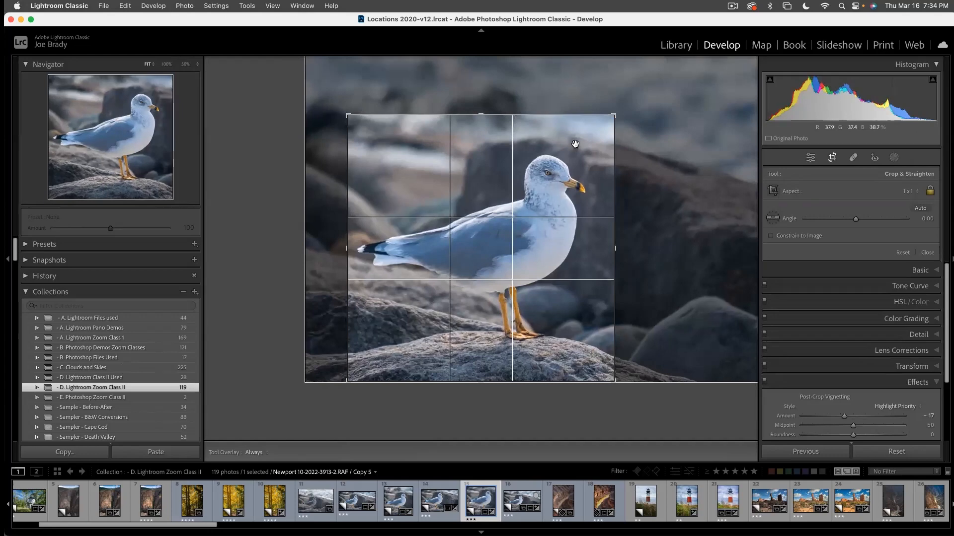
key("Return")
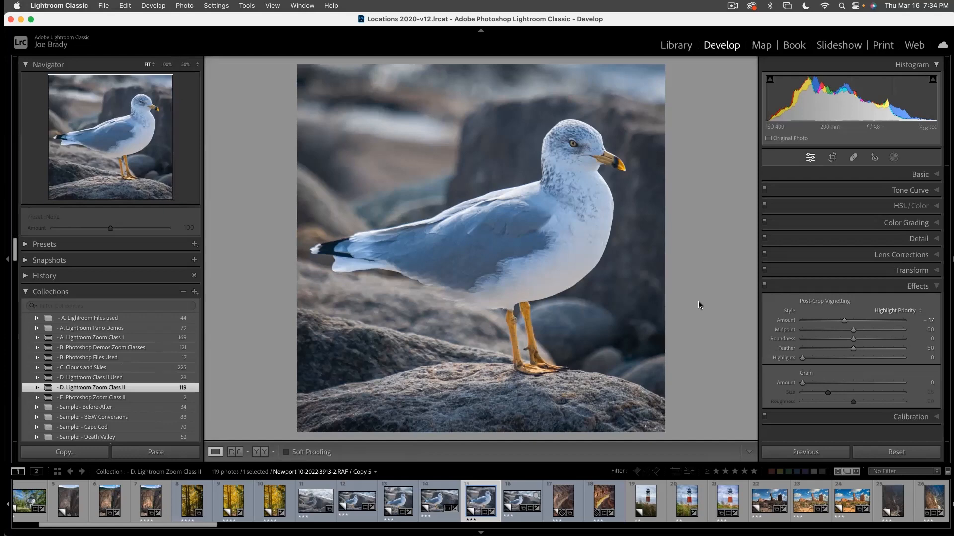
- Create a new brush mask with size 33 and Auto Mask off, painting from the seagull's head across its body
key("k")
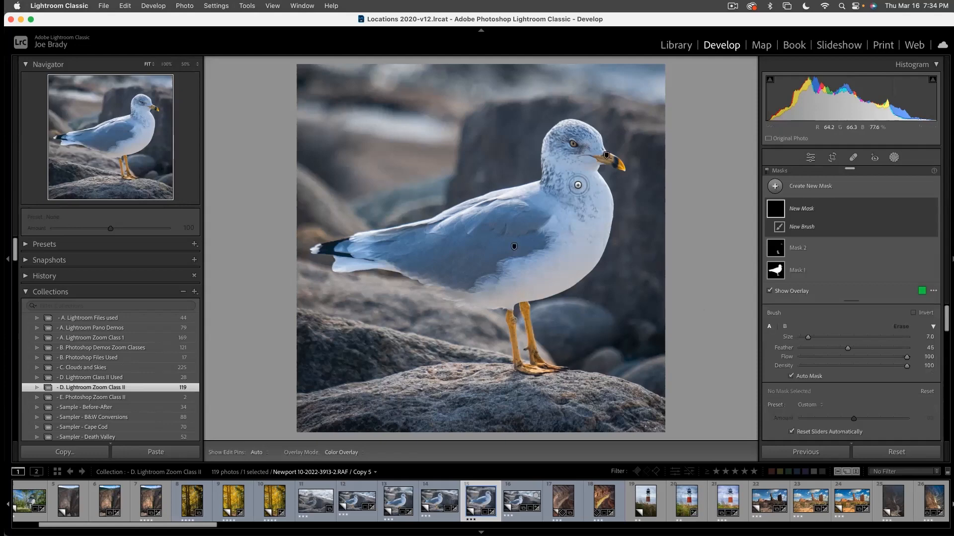
scroll(589, 204, "up", 5)
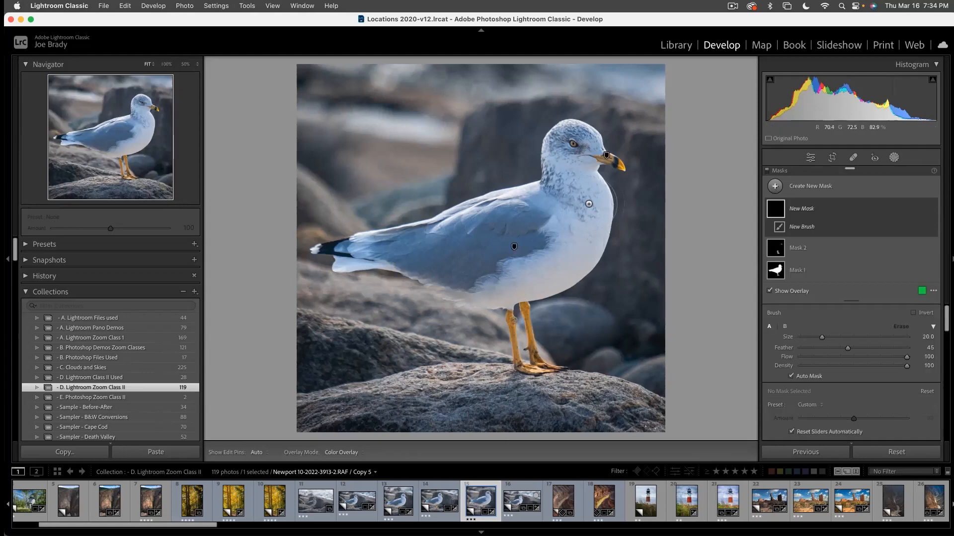
left_click(791, 376)
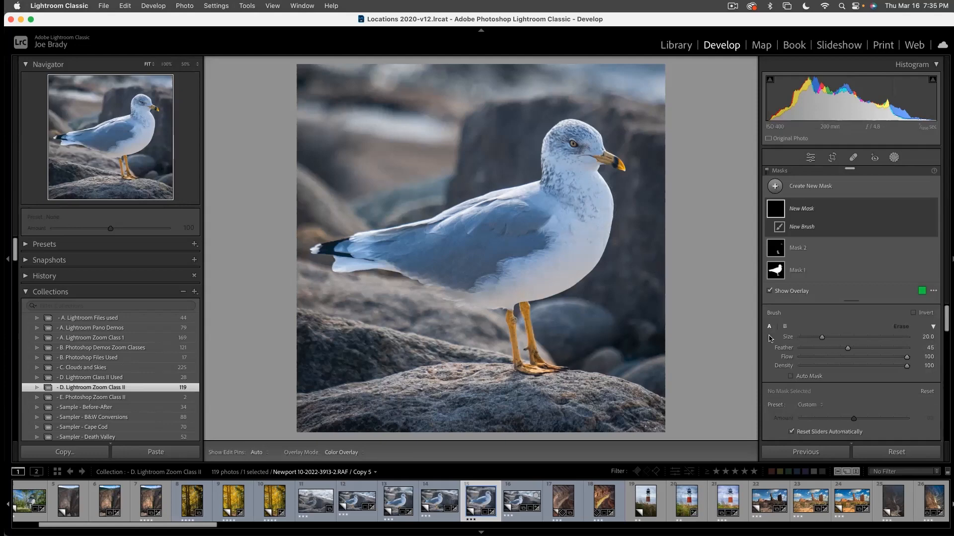
scroll(603, 148, "up", 5)
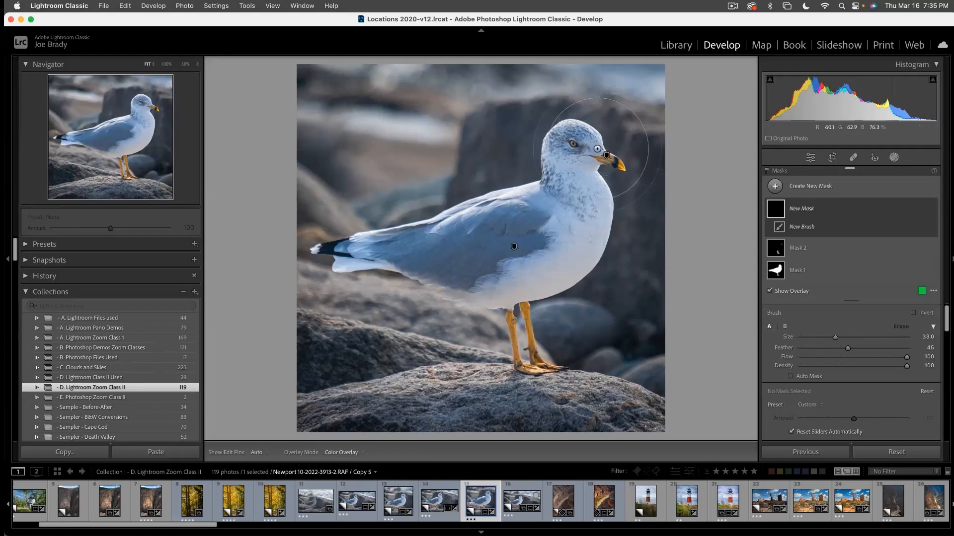
mouse_move(603, 147)
left_mouse_down()
mouse_move(571, 164)
mouse_move(543, 210)
mouse_move(501, 242)
mouse_move(450, 259)
left_mouse_up()
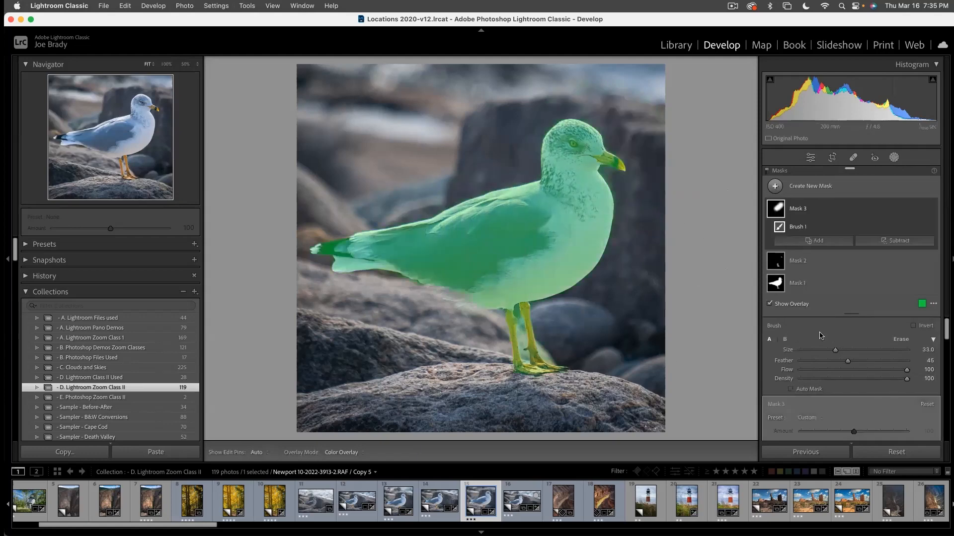
- Select the new brush mask, hide its overlay, raise its exposure to 0.50 and lower its blacks to -19
mouse_move(776, 264)
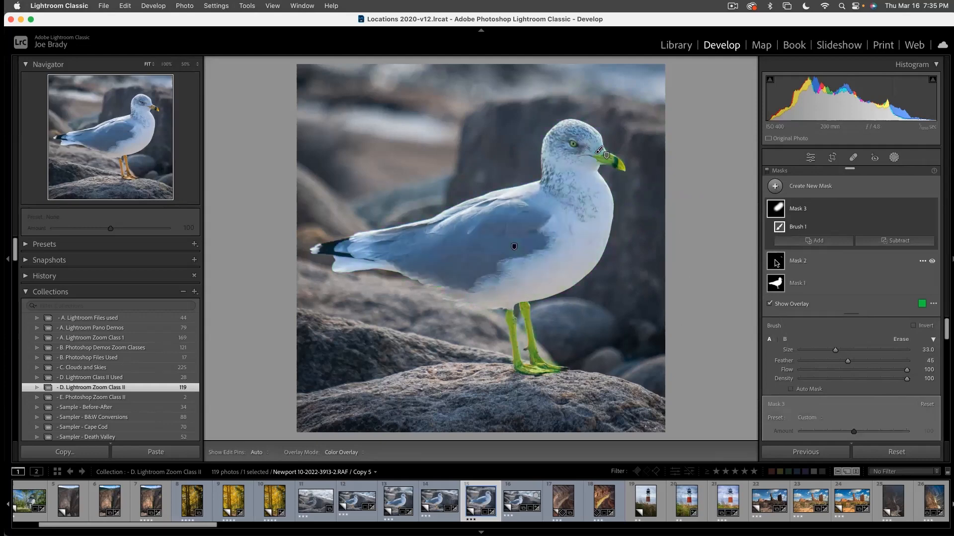
left_click(780, 211)
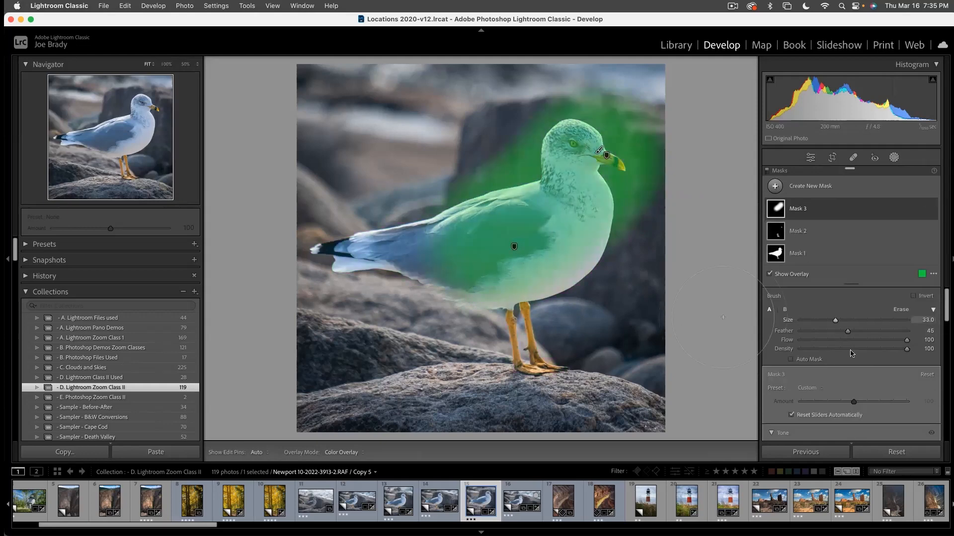
scroll(860, 387, "down", 4)
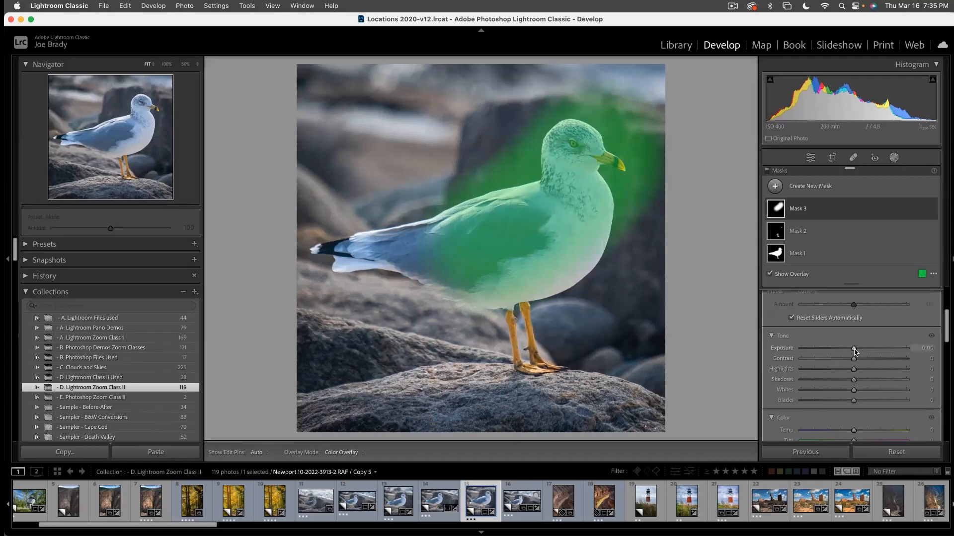
key("o")
left_click_drag(853, 348, 859, 349)
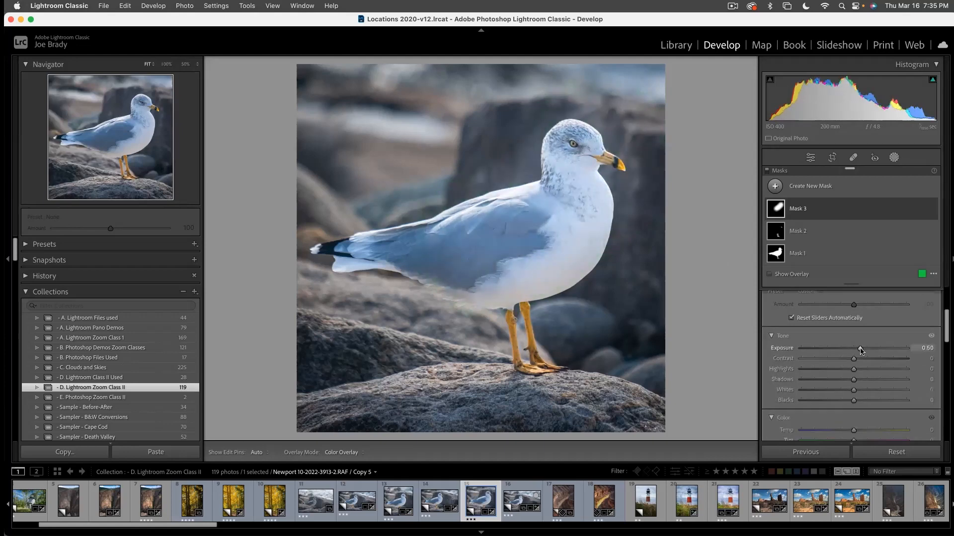
left_click_drag(853, 400, 845, 402)
scroll(867, 413, "down", 6)
scroll(867, 413, "down", 2)
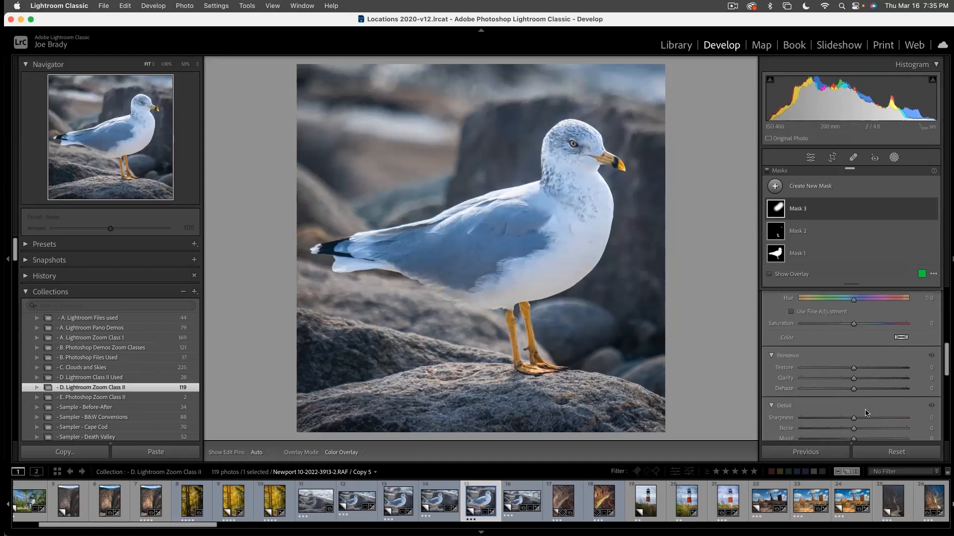
- Finish masking and examine the edited square seagull copy in full screen
left_click_drag(865, 356, 863, 354)
scroll(862, 354, "up", 5)
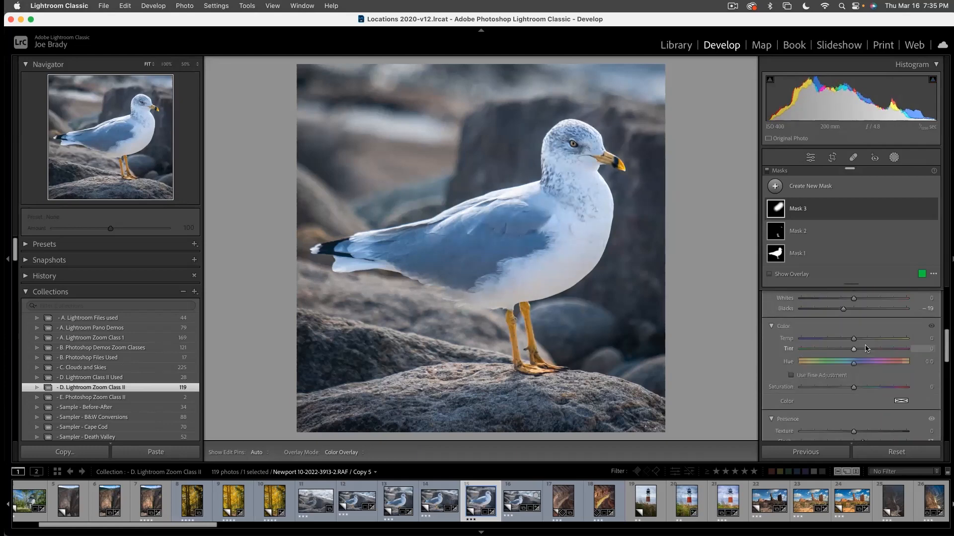
left_click(865, 314)
left_click_drag(866, 315, 859, 318)
scroll(859, 318, "down", 3)
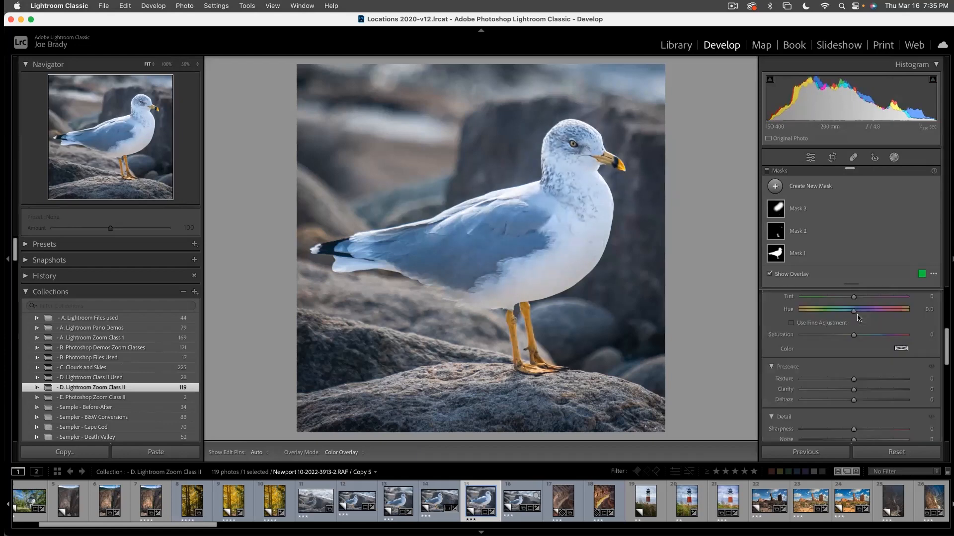
key("shift+w")
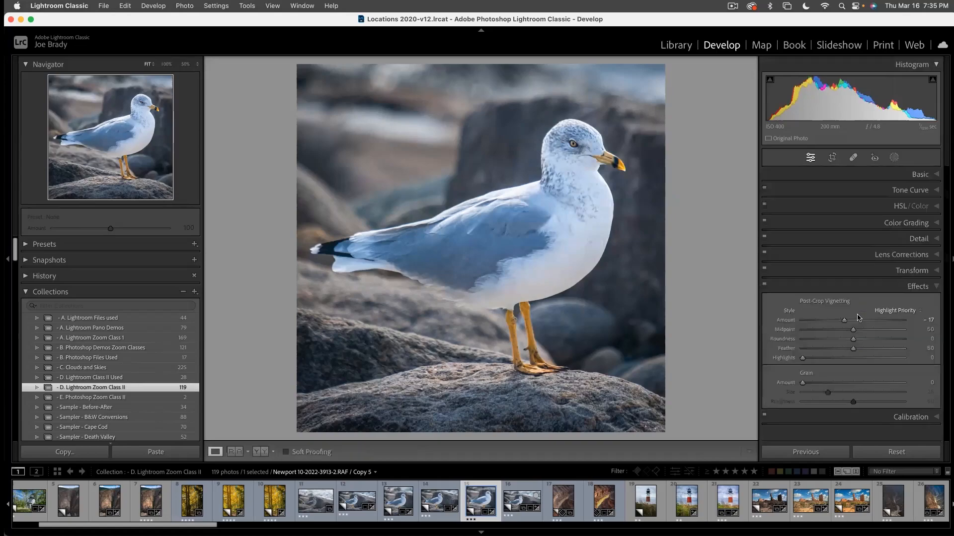
key("f")
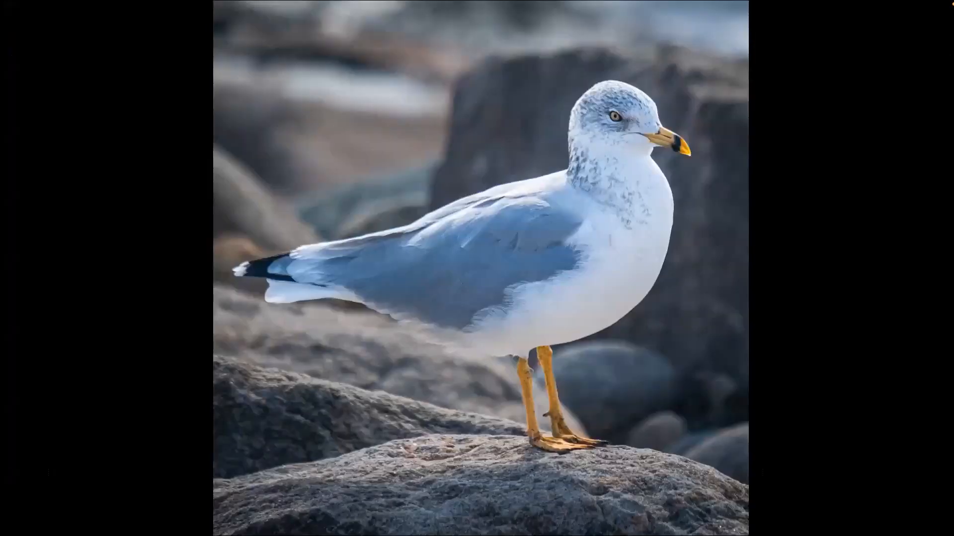
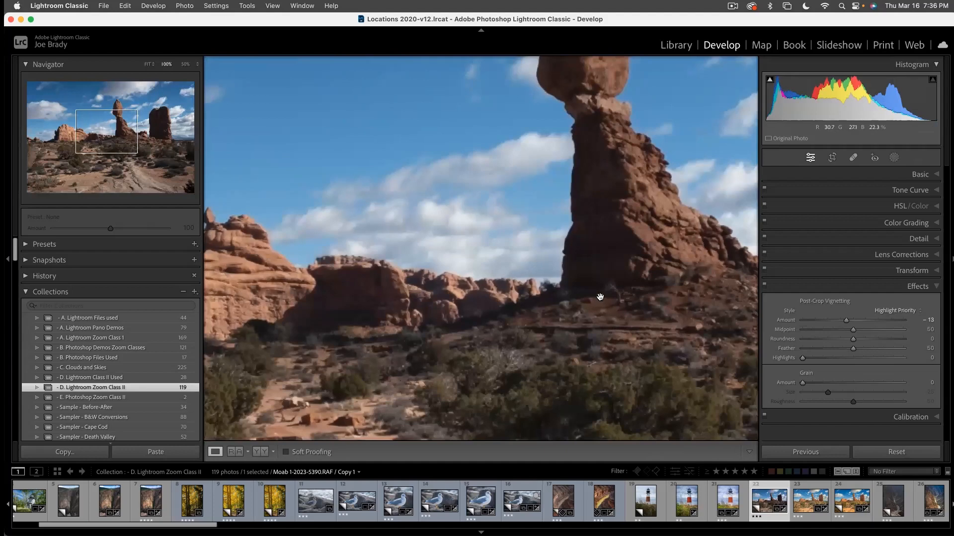
- Inspect the Moab balanced rock photo up close, return to the full view and create a new virtual copy of it
left_click_drag(596, 307, 530, 337)
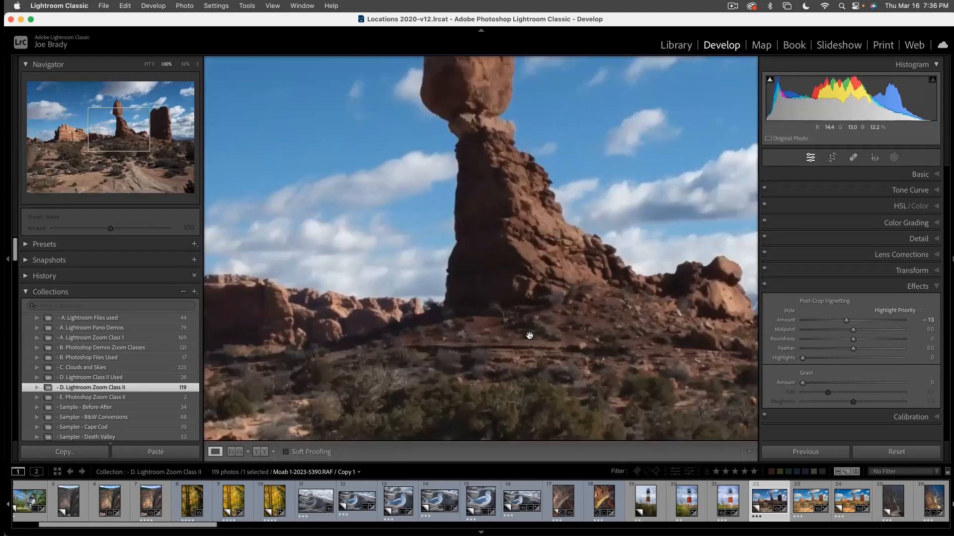
left_click(529, 336)
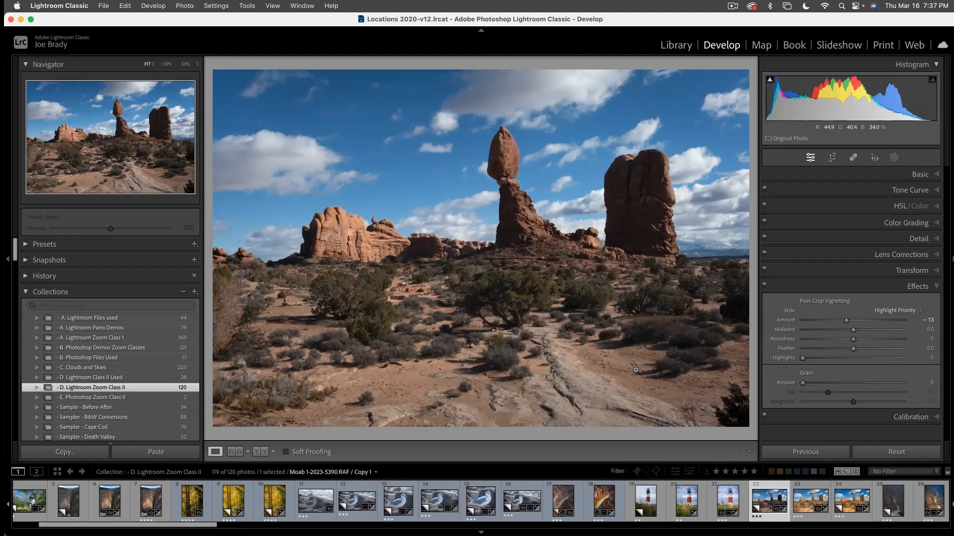
key("super+apostrophe")
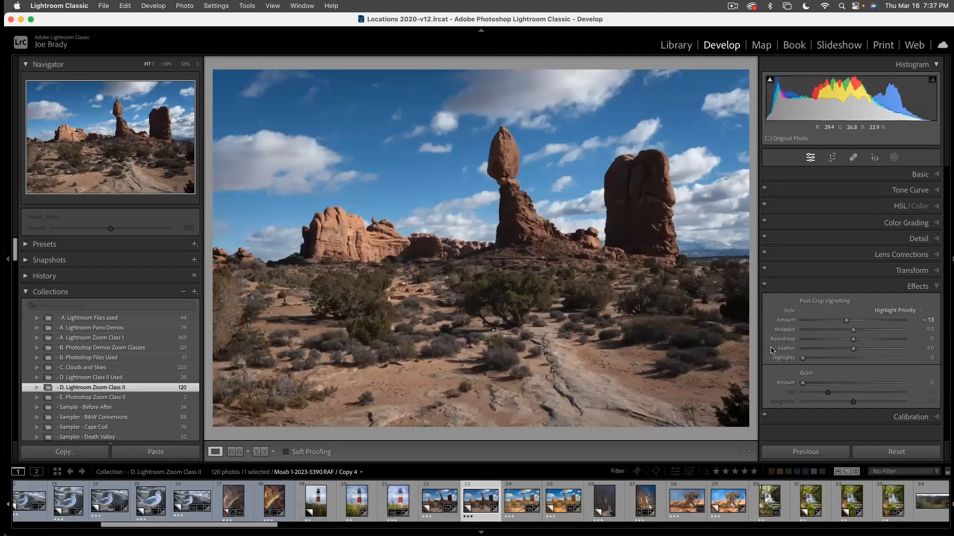
- Set the balanced rock copy's shadows to +100, highlights to -55 and exposure to +0.35
left_click(919, 175)
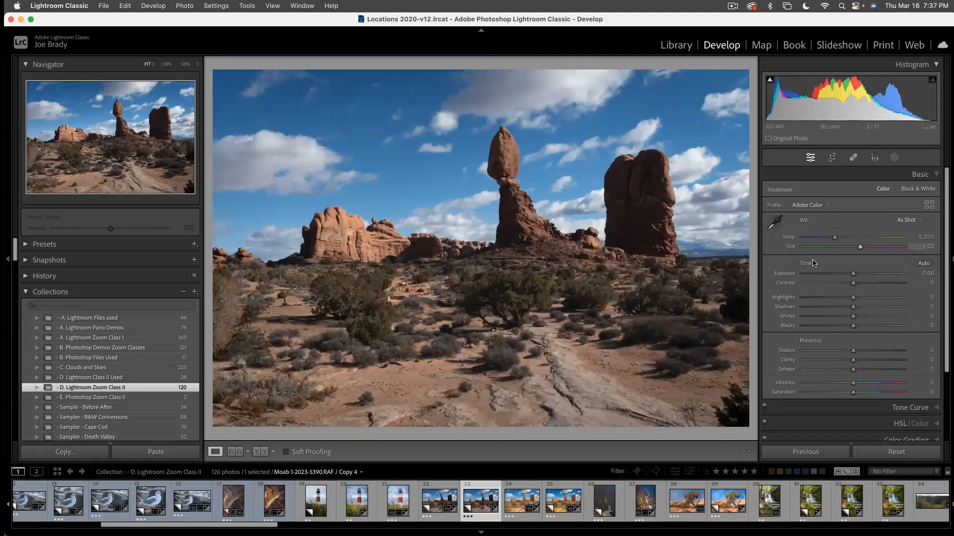
left_click(903, 307)
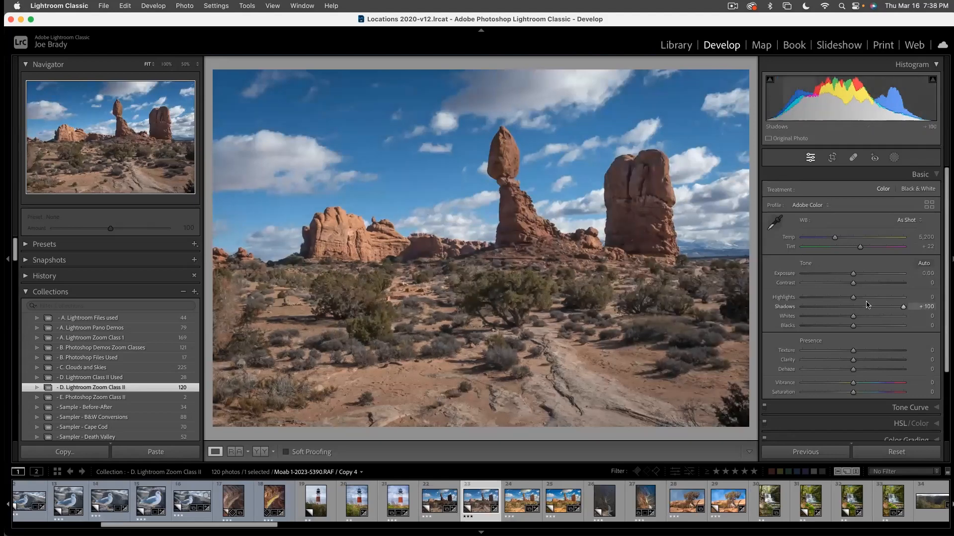
left_click(826, 299)
left_click_drag(853, 274, 856, 274)
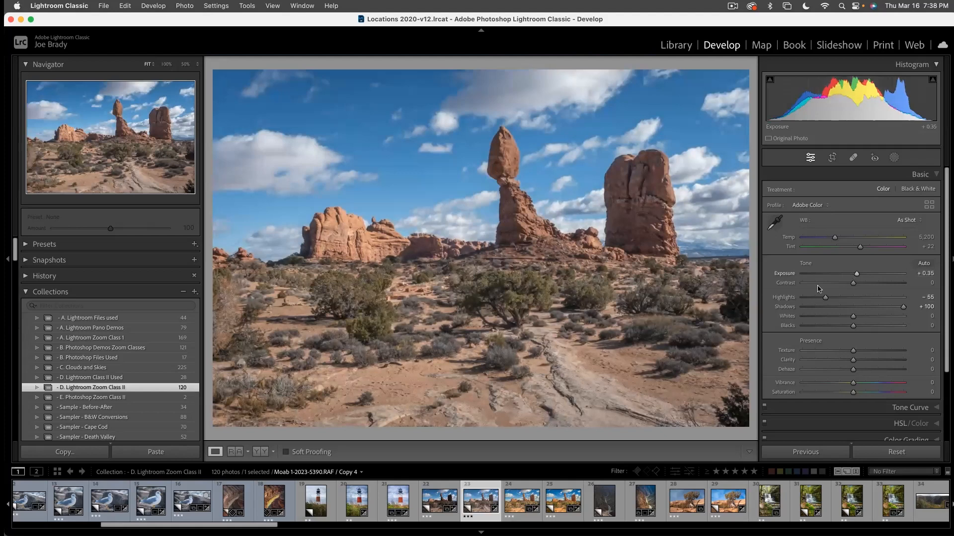
- Raise the copy's texture to +29, clarity to +18, vibrance to +30 and saturation to +42
left_click(868, 351)
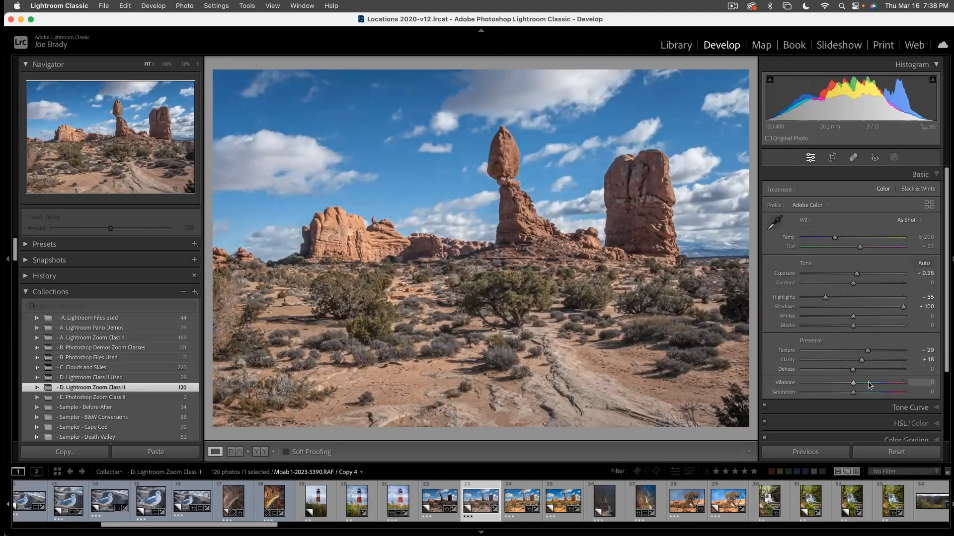
left_click(869, 384)
left_click_drag(869, 385, 868, 385)
left_click(875, 393)
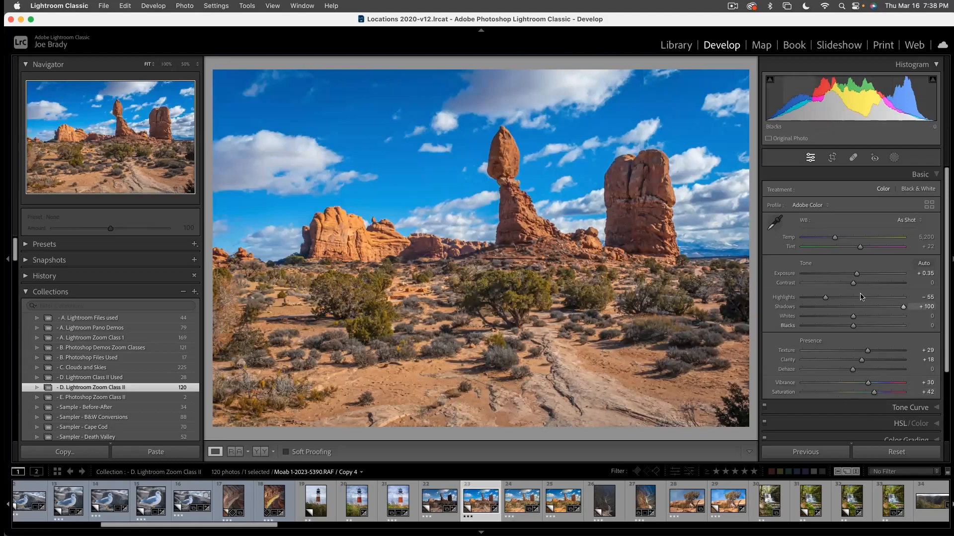
- Try the X-S10 Daylihgt shade profile on the copy and switch back to Adobe Color
left_click(805, 206)
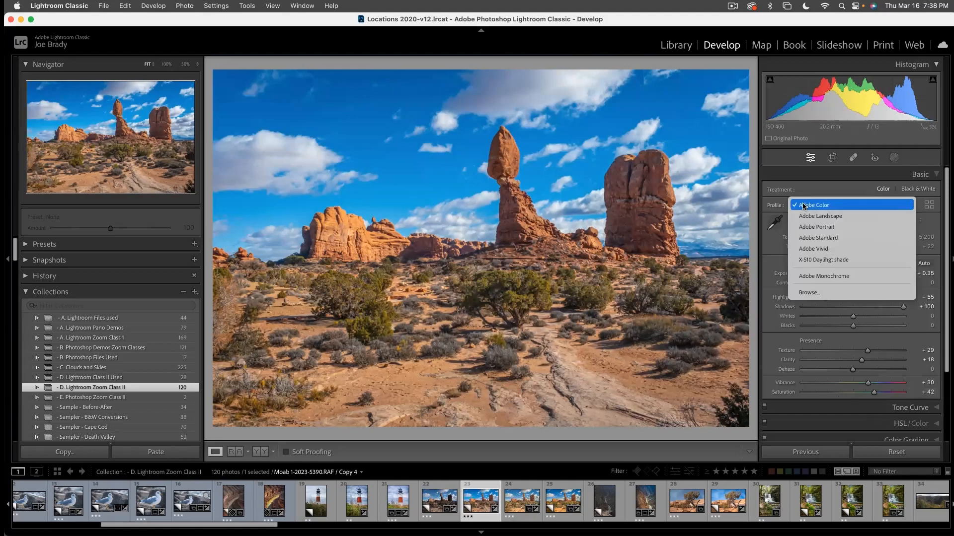
left_click(824, 260)
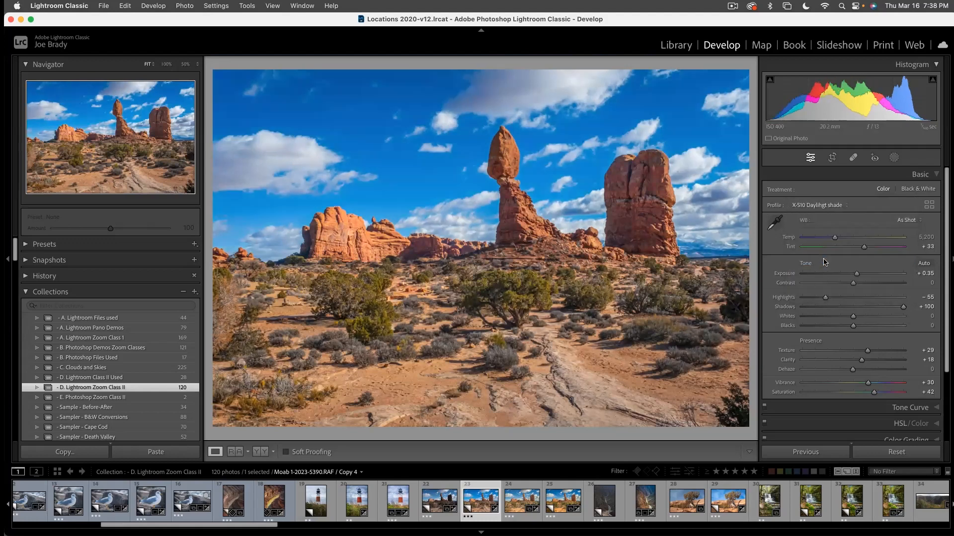
left_click(819, 205)
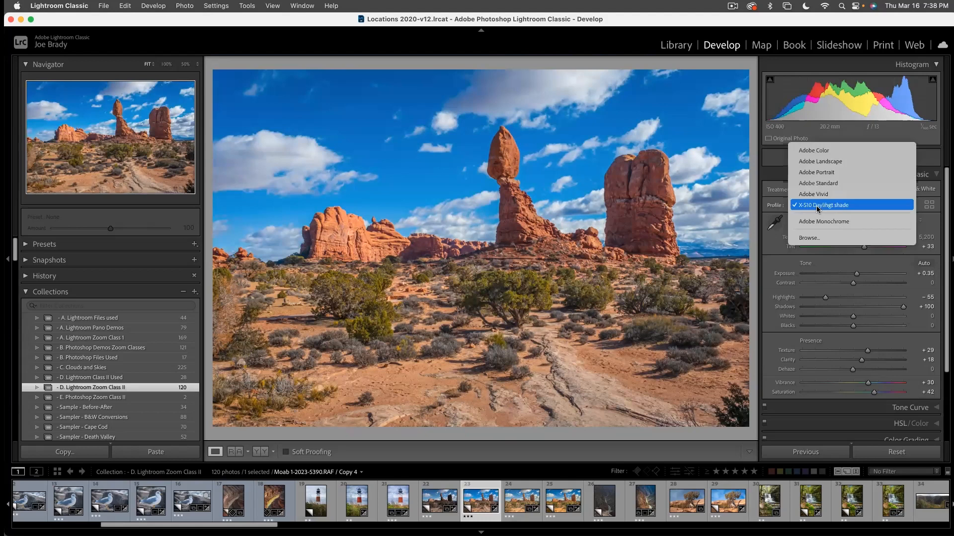
left_click(810, 151)
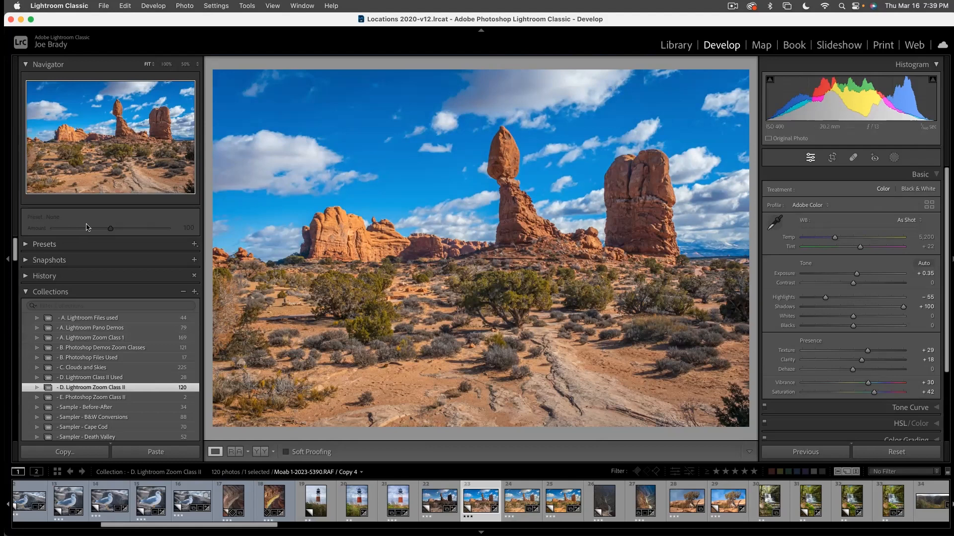
- Switch to the Library module and display all photographs in the catalog
left_click(676, 46)
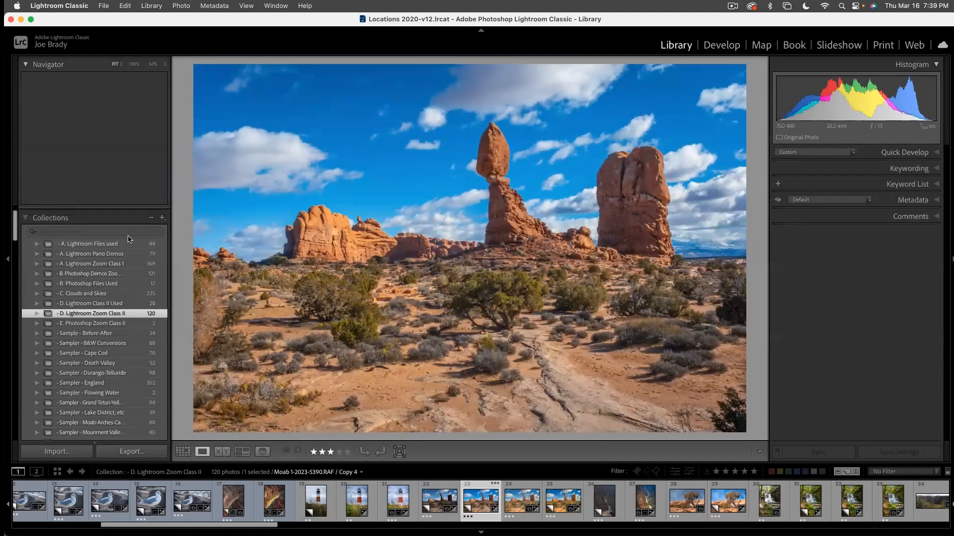
left_click(54, 214)
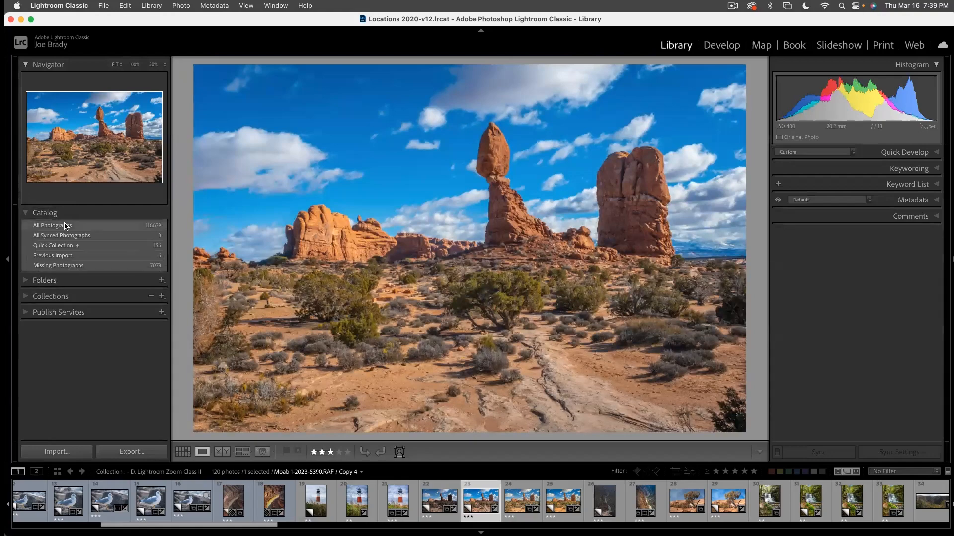
left_click(90, 227)
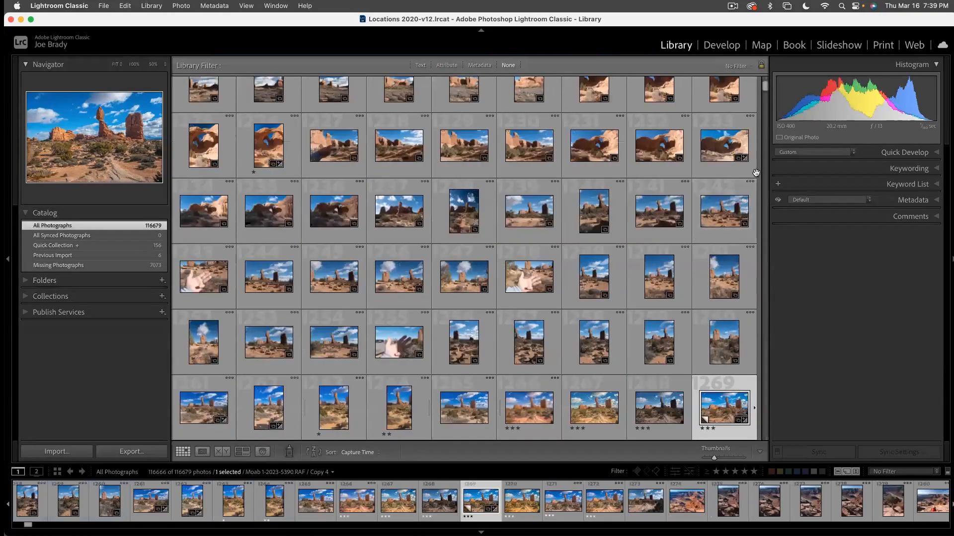
- Browse the catalog's full photo grid from its beginning through the Monument Valley, Moab and other desert shoots
mouse_move(765, 86)
left_mouse_down()
mouse_move(765, 94)
mouse_move(765, 75)
left_mouse_up()
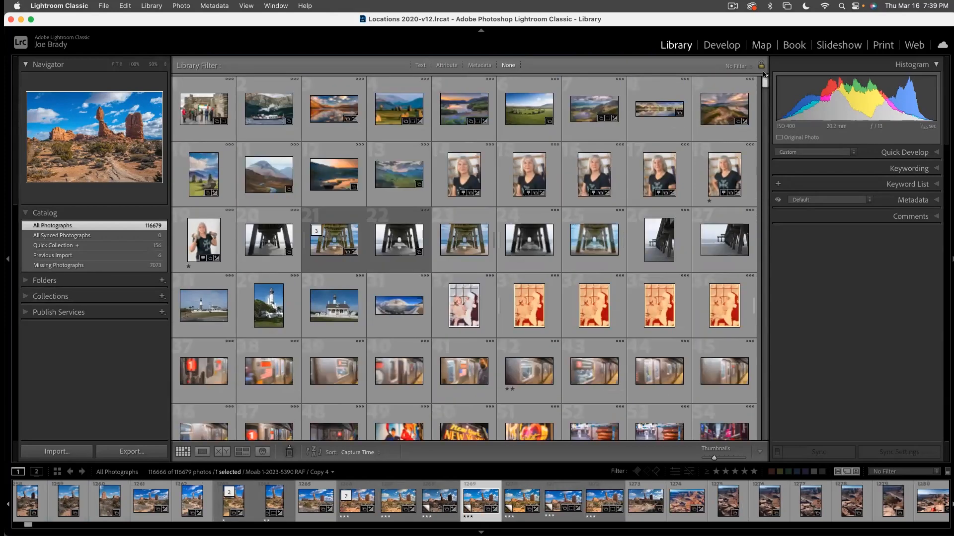
left_click(764, 121)
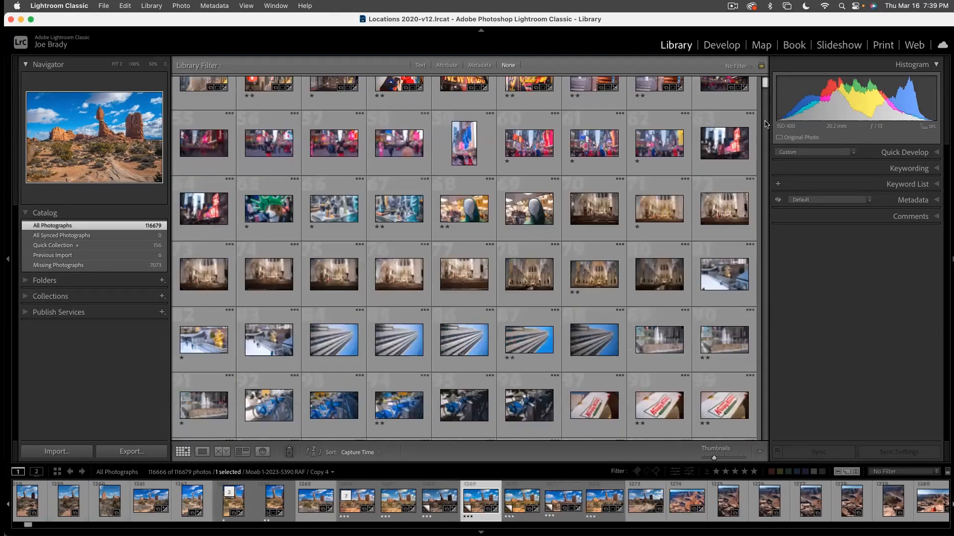
left_click(766, 124)
left_click(765, 124)
left_click(766, 124)
left_click(766, 124)
left_click(765, 124)
left_click(765, 124)
left_click(765, 125)
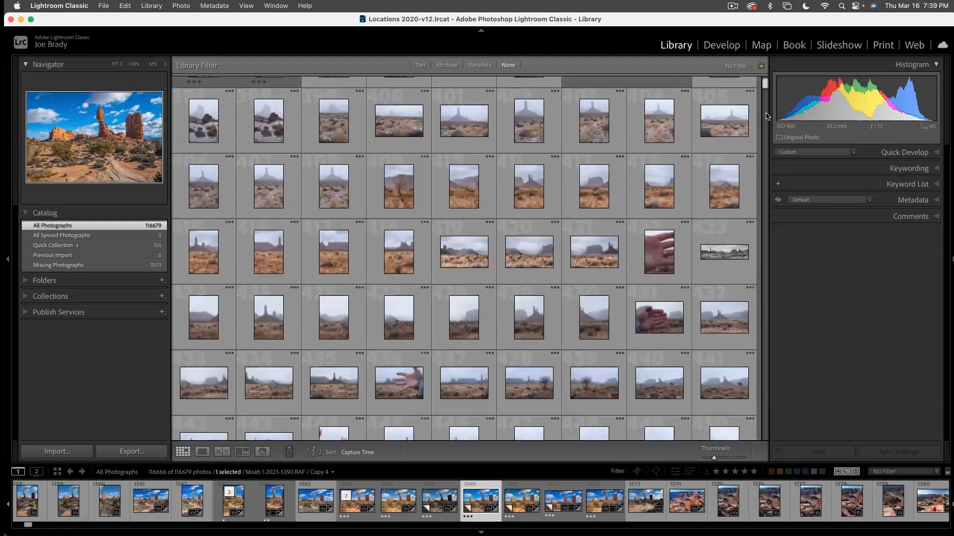
left_click(765, 117)
left_click(765, 116)
left_click(765, 116)
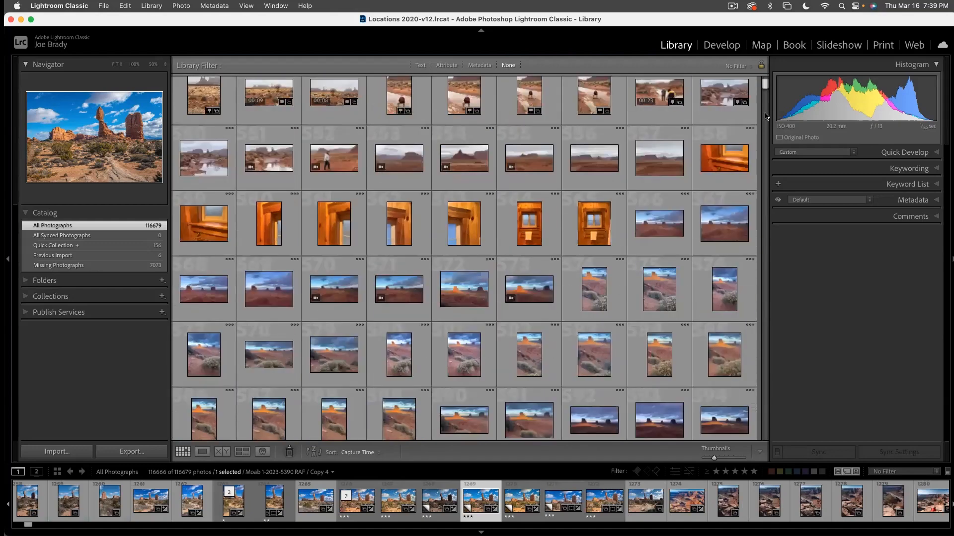
left_click(765, 117)
left_click(765, 116)
left_click(765, 117)
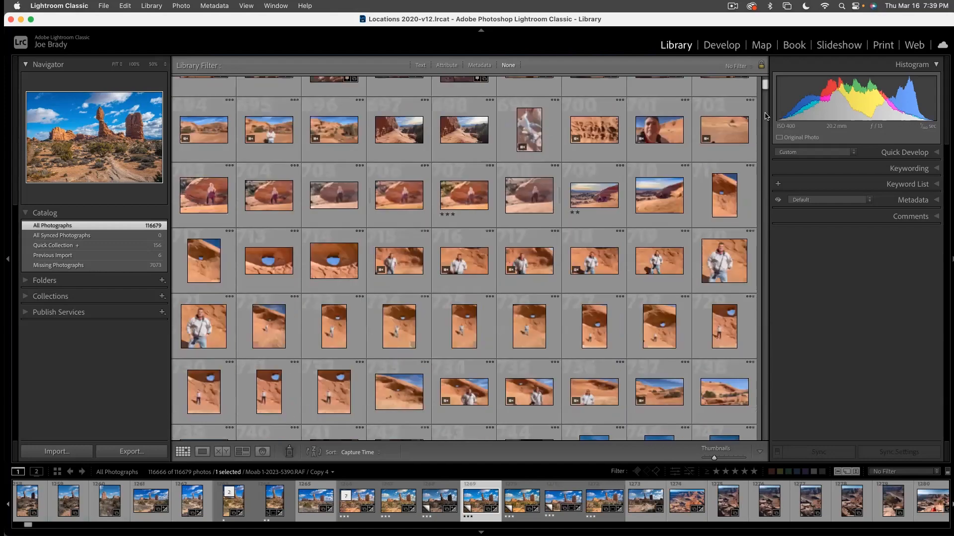
left_click(765, 117)
scroll(675, 155, "down", 10)
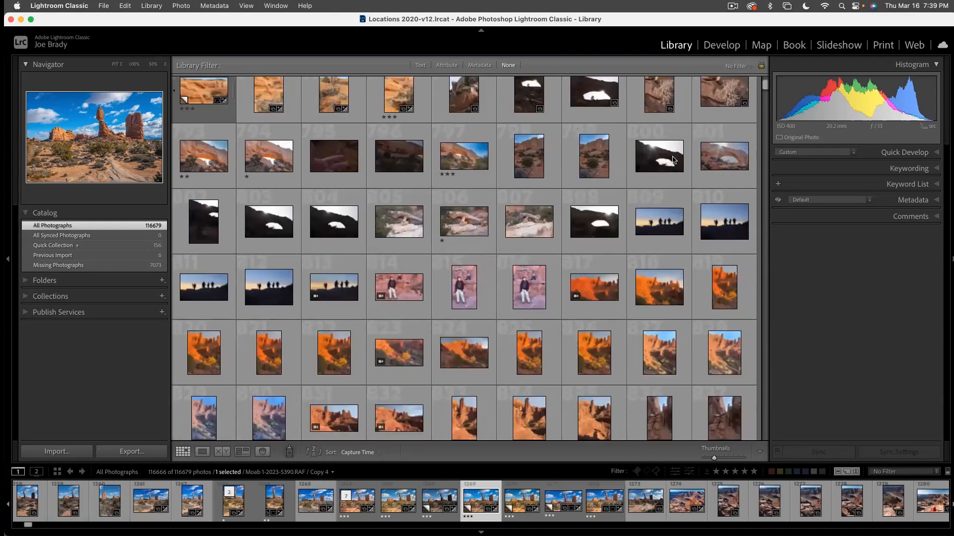
scroll(673, 160, "up", 5)
scroll(673, 160, "up", 3)
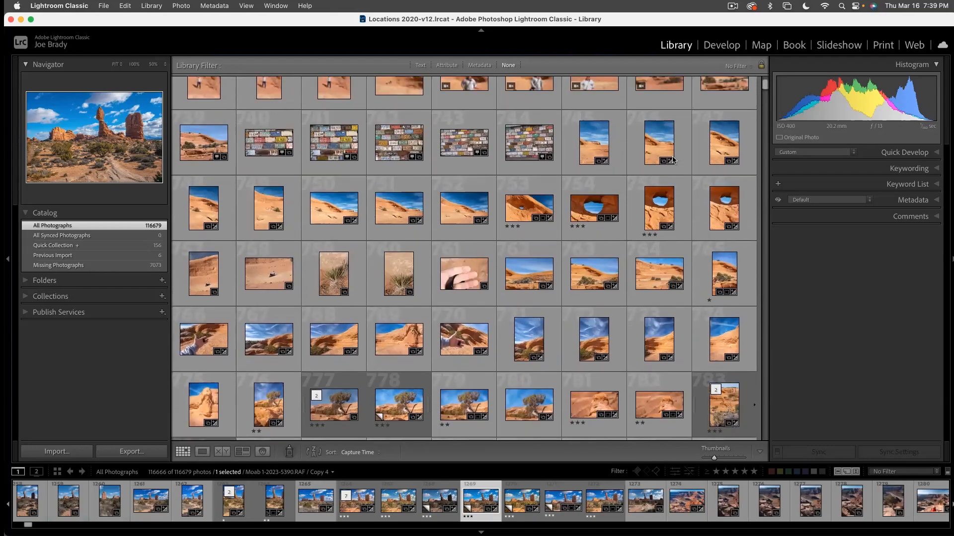
scroll(672, 158, "down", 4)
scroll(673, 157, "down", 10)
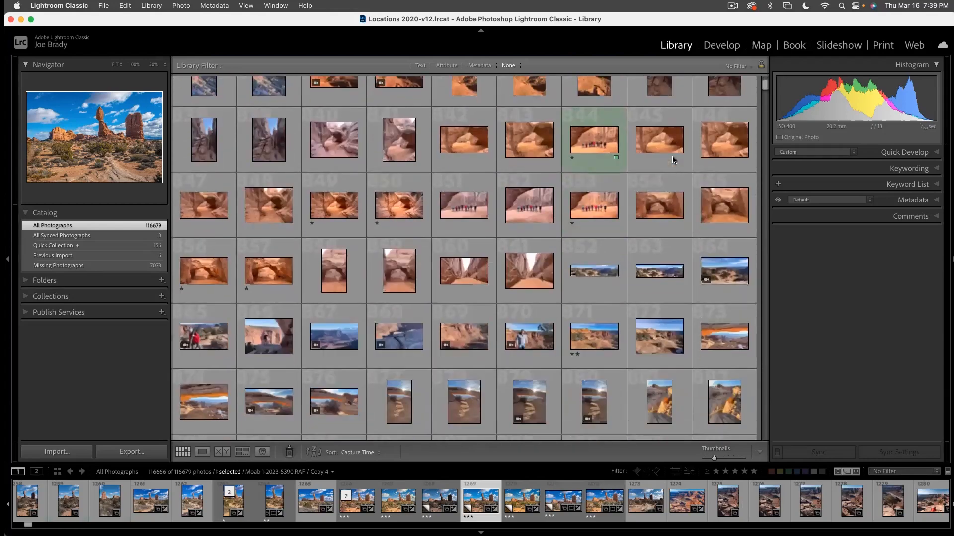
scroll(672, 159, "down", 20)
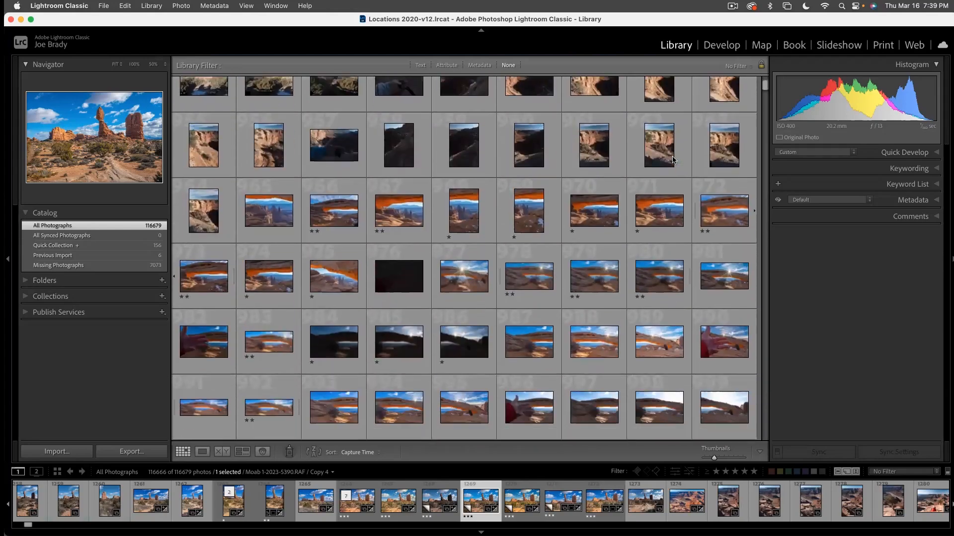
scroll(672, 159, "down", 16)
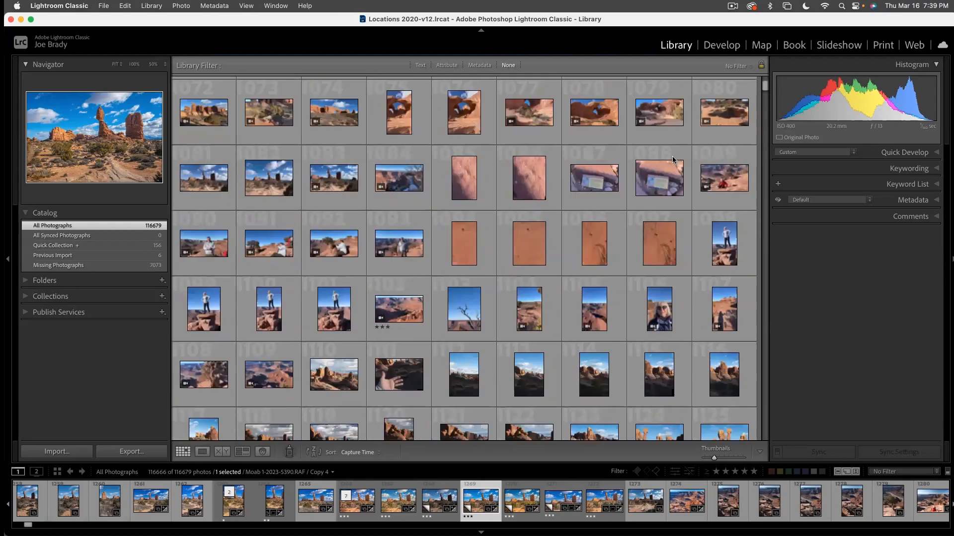
scroll(672, 159, "down", 15)
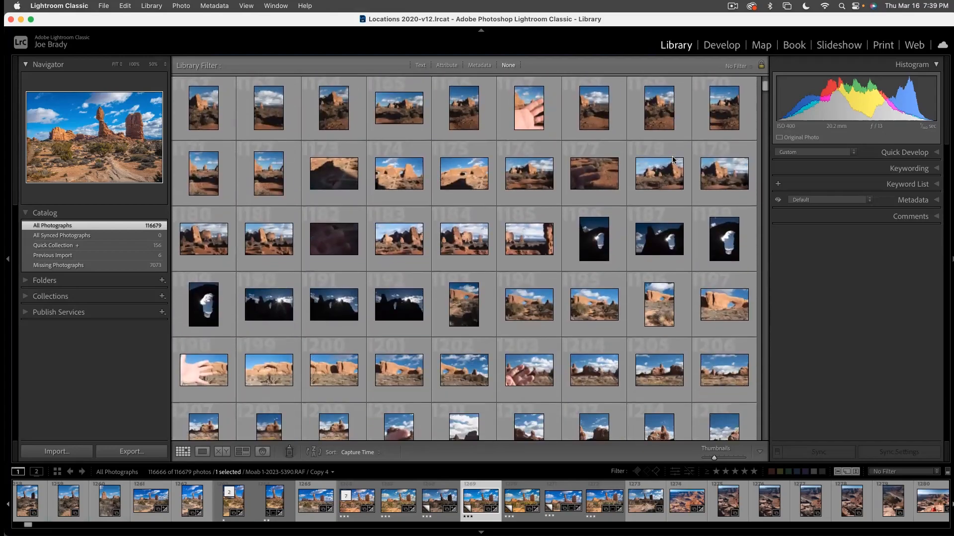
scroll(672, 158, "down", 11)
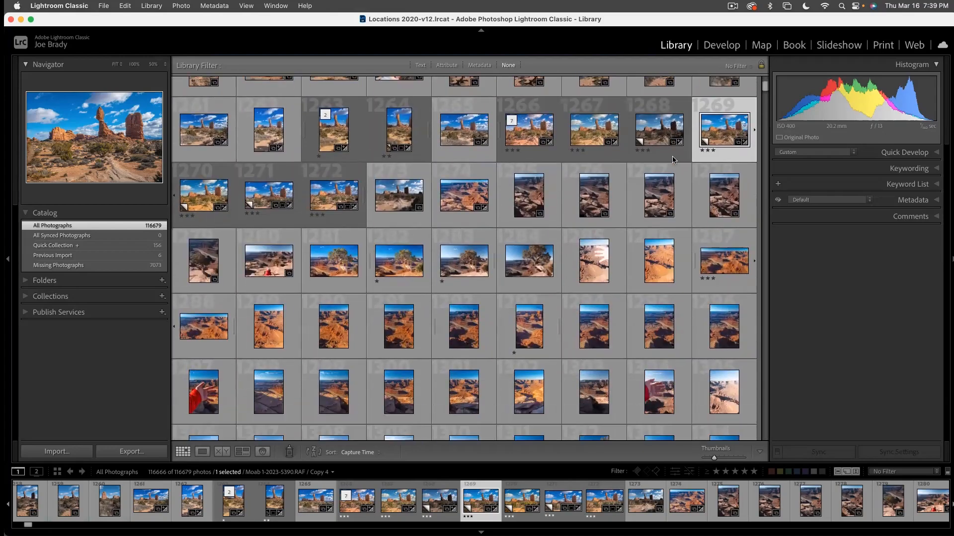
scroll(672, 159, "down", 12)
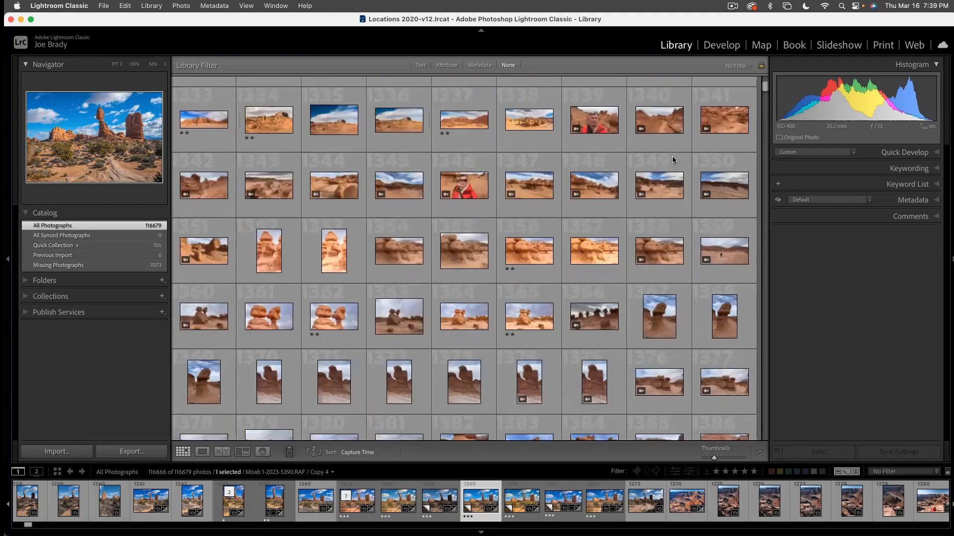
scroll(672, 159, "down", 16)
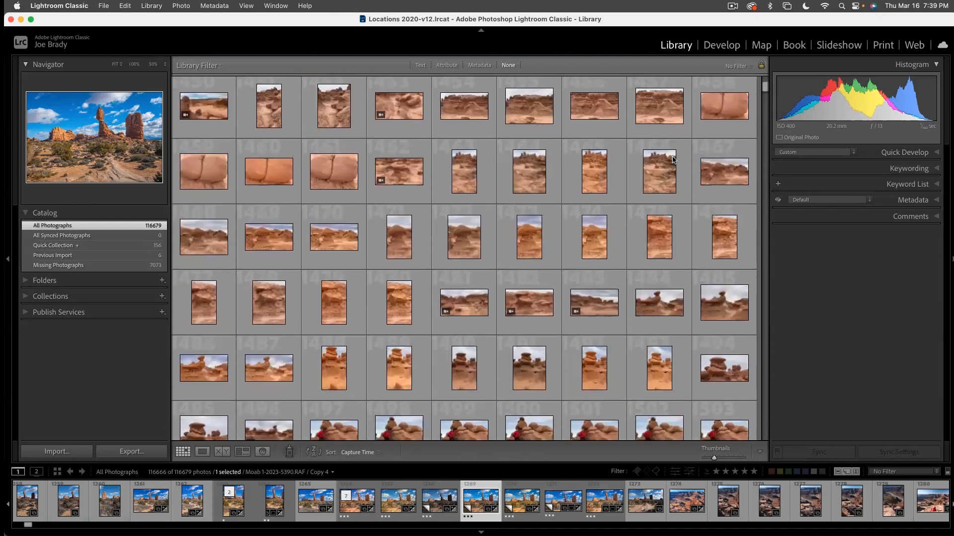
scroll(672, 159, "down", 14)
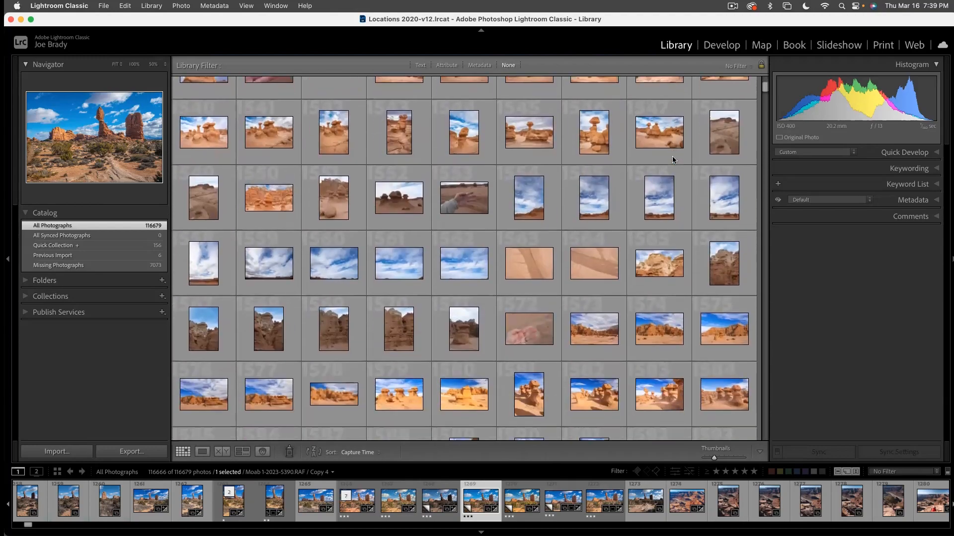
scroll(672, 159, "down", 7)
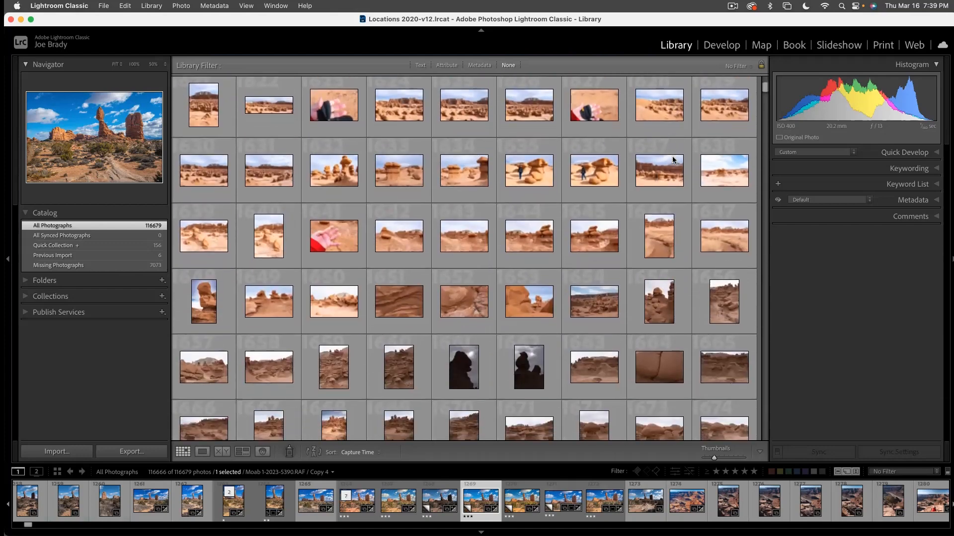
scroll(672, 159, "down", 10)
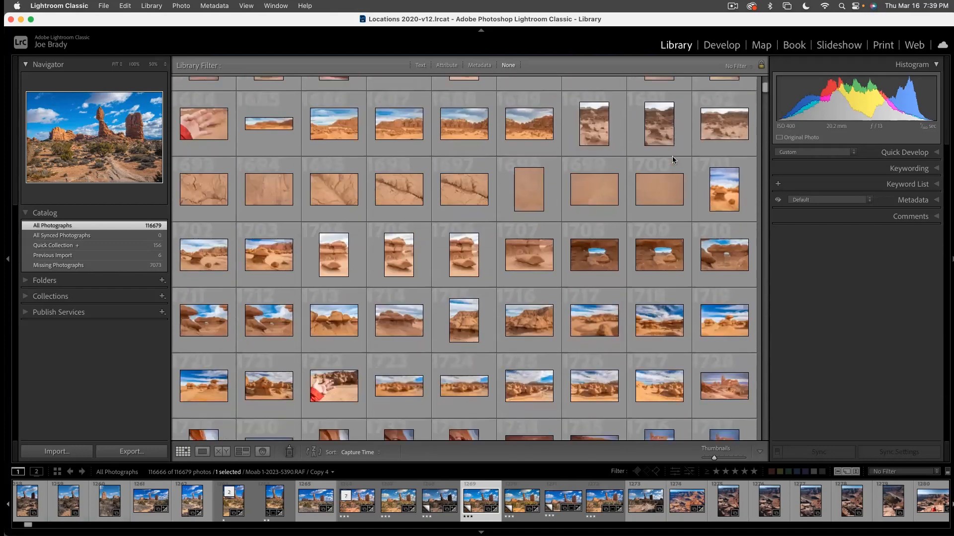
scroll(672, 159, "down", 18)
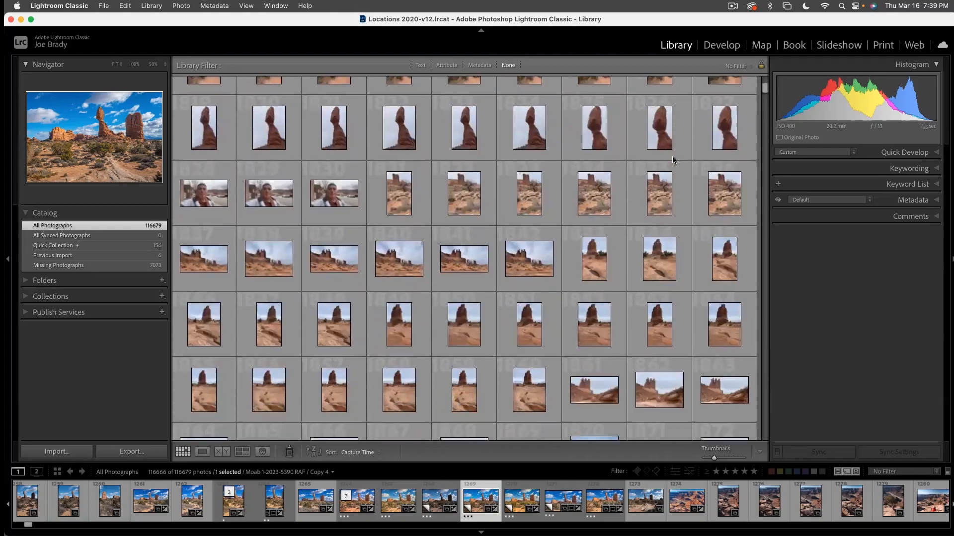
scroll(672, 159, "down", 20)
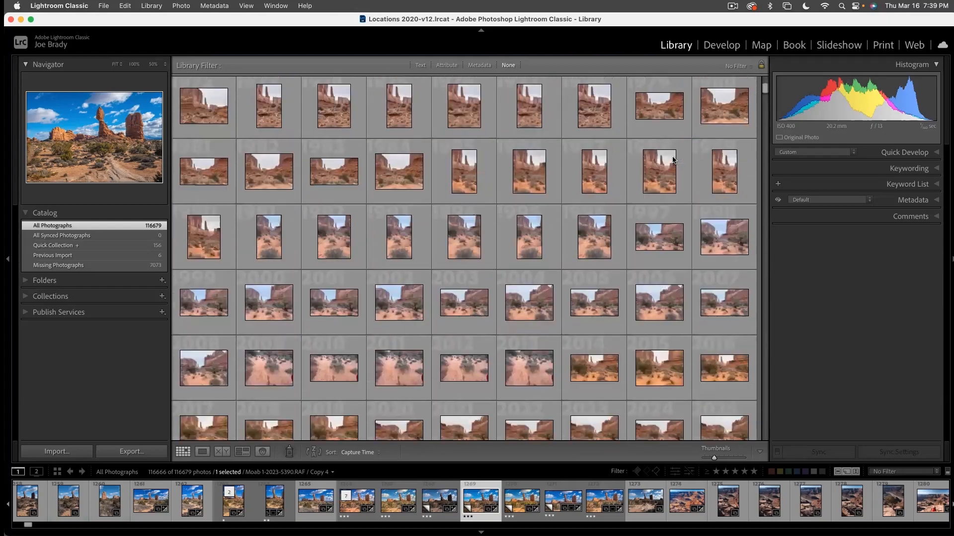
scroll(672, 159, "down", 16)
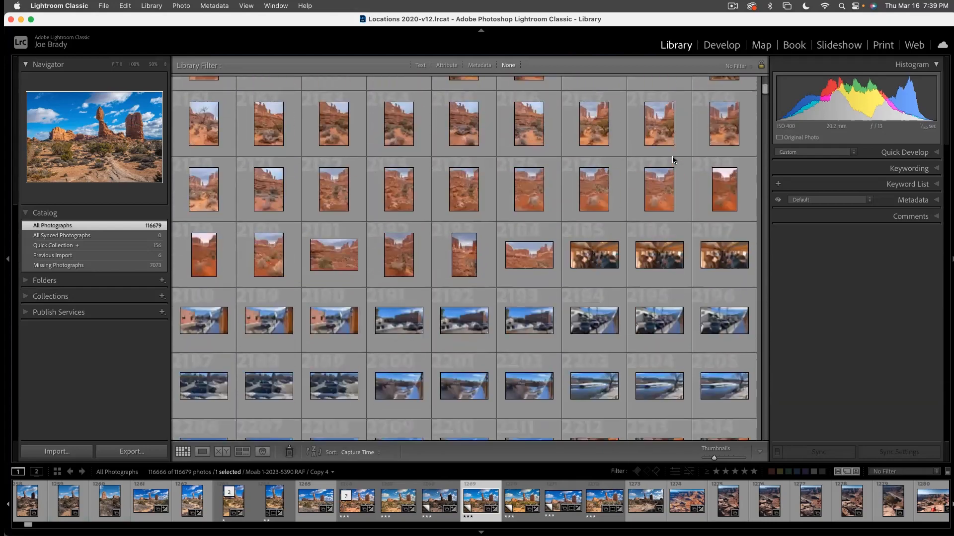
- Return the full catalog grid to its first photos and display the - D. Lightroom Zoom Class II collection
scroll(326, 285, "down", 1)
scroll(326, 284, "up", 2)
scroll(327, 289, "up", 10)
left_click_drag(764, 89, 765, 71)
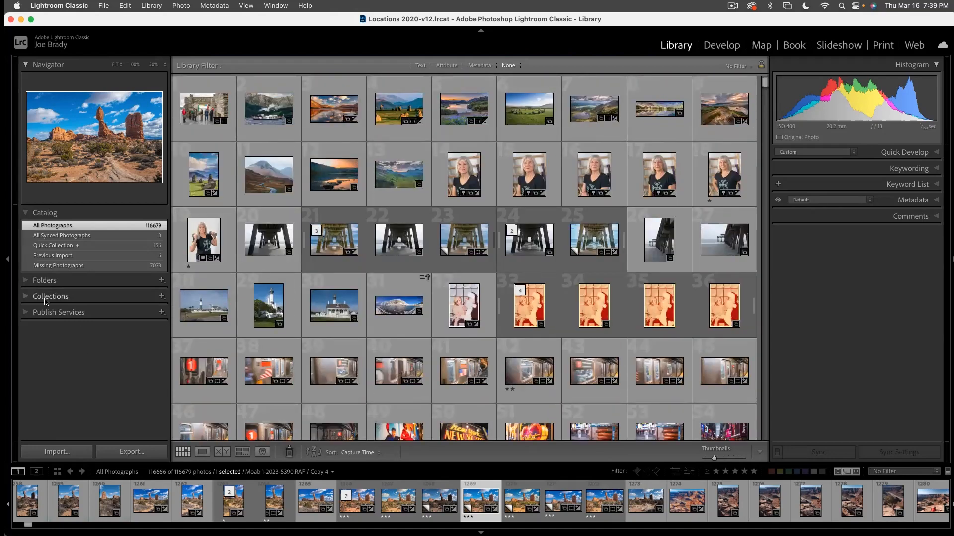
left_click(22, 298)
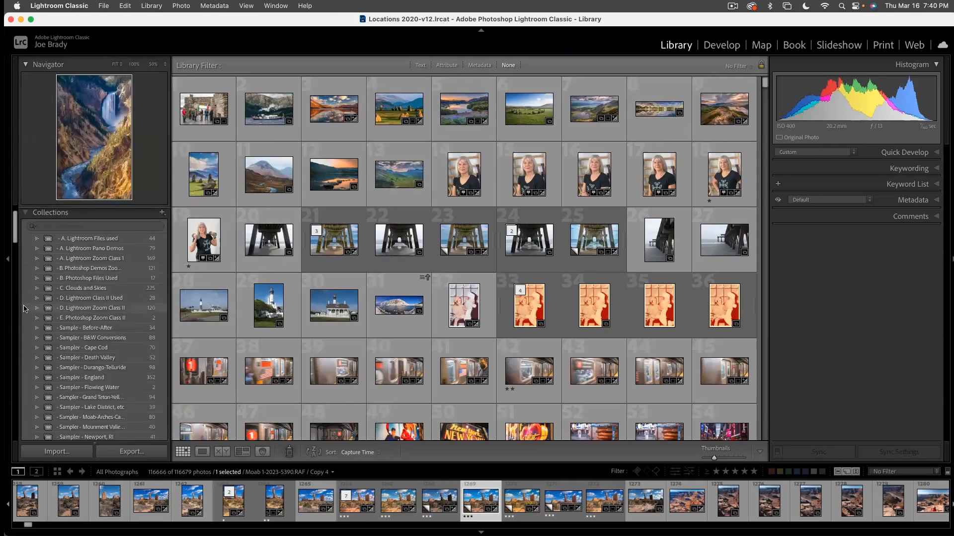
left_click(97, 308)
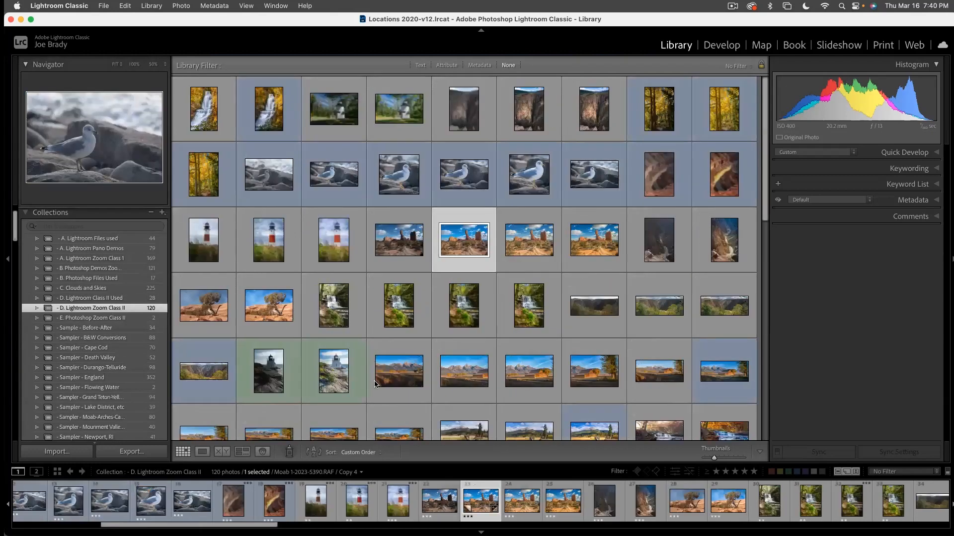
- Look through the list of collections and display the Portraits collection
scroll(128, 345, "down", 15)
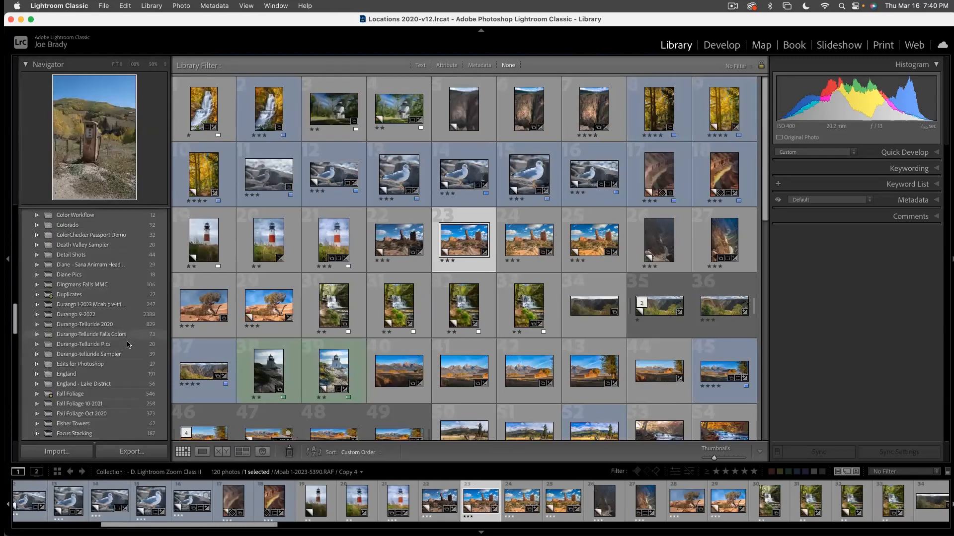
scroll(127, 344, "down", 20)
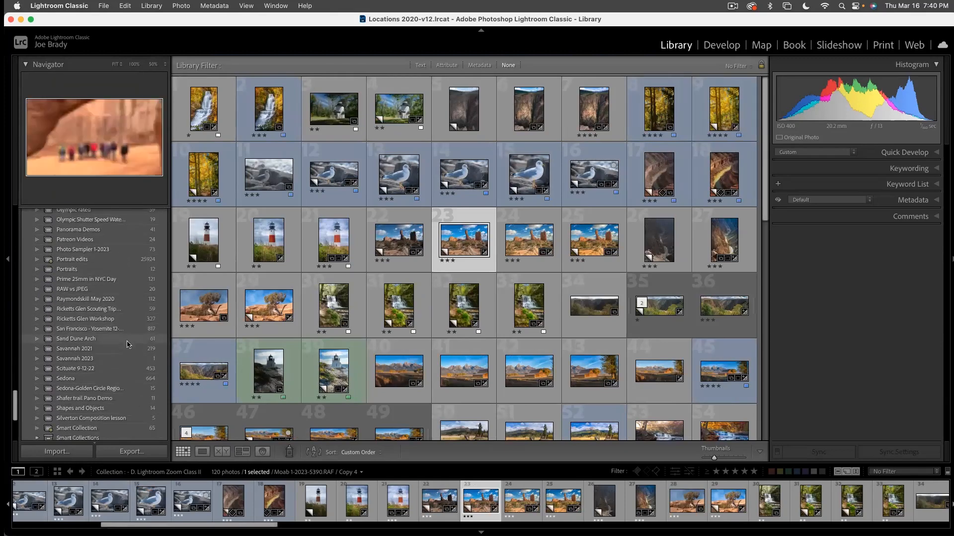
left_click(111, 269)
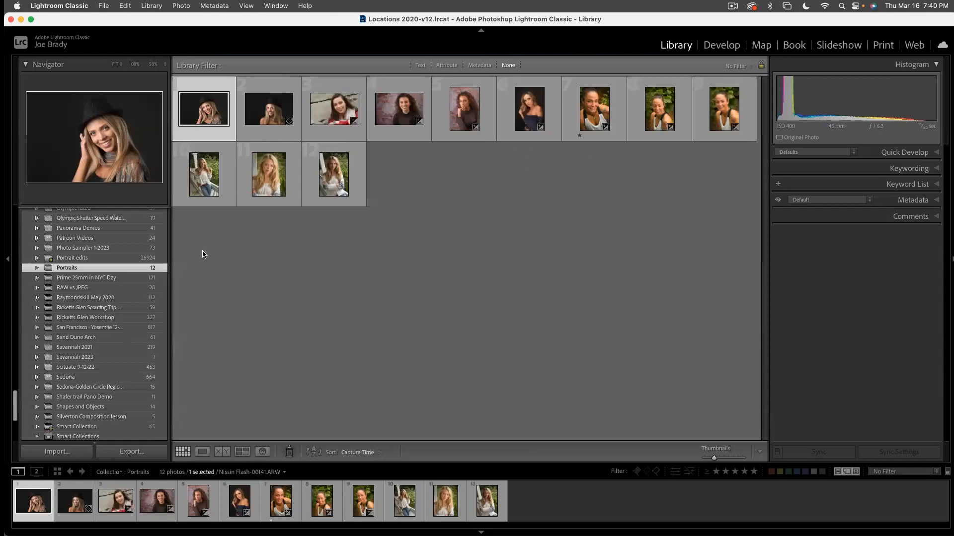
- Return to the - D. Lightroom Zoom Class II collection and open Moab 1-2023-5390.RAF Copy 4 in the Develop module
scroll(135, 248, "up", 10)
scroll(135, 249, "up", 15)
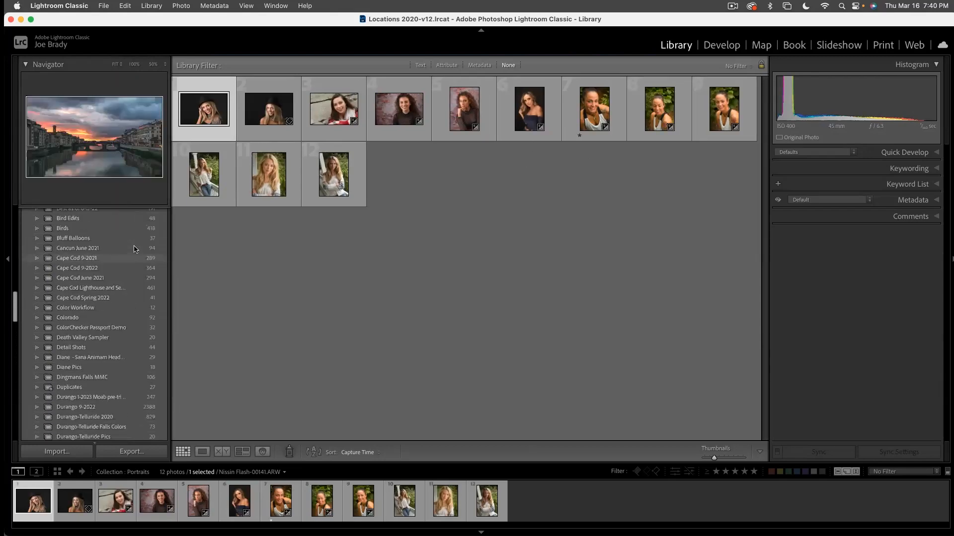
scroll(134, 249, "up", 15)
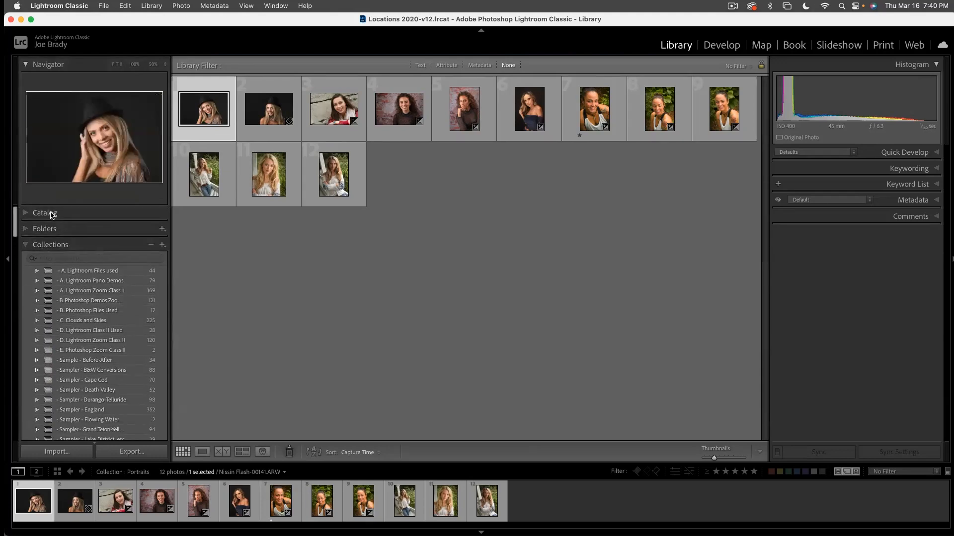
scroll(90, 308, "down", 3)
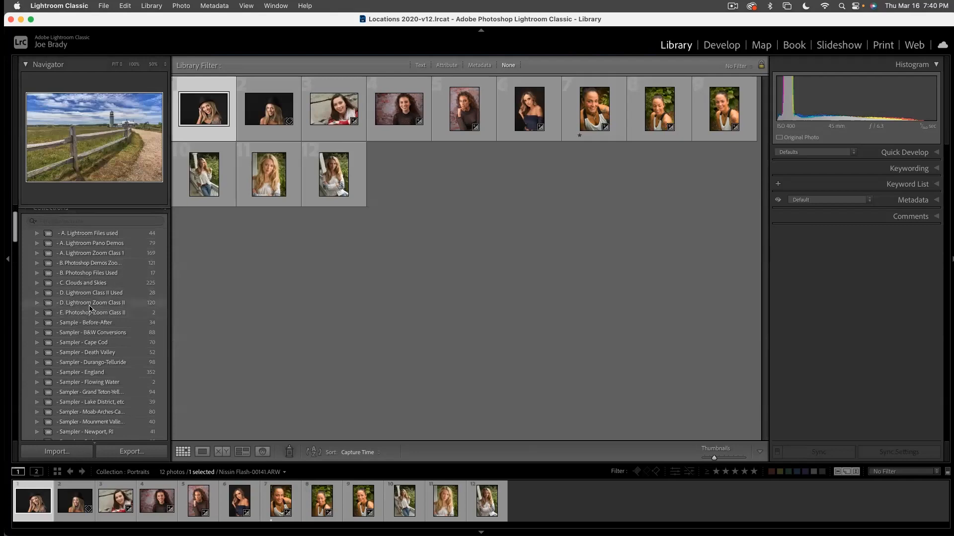
left_click(90, 304)
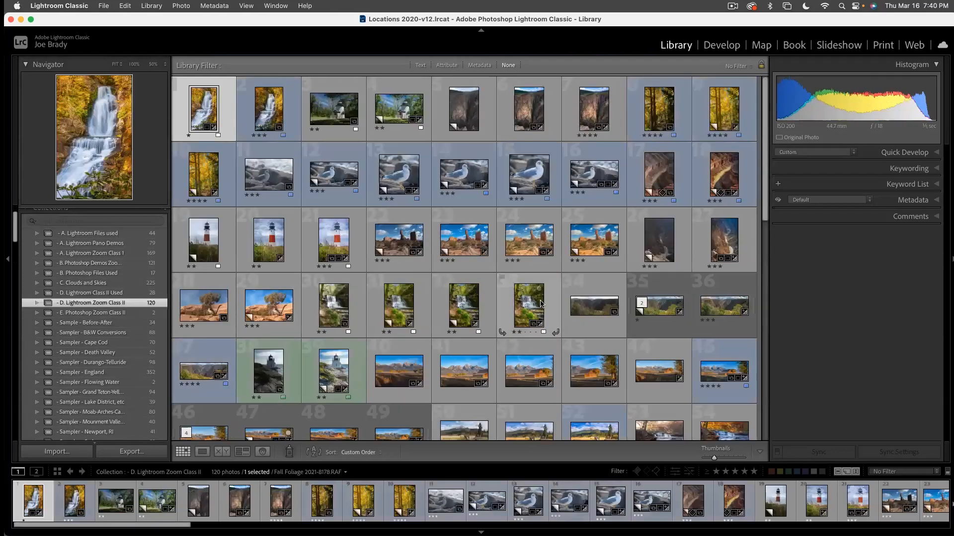
double_click(468, 242)
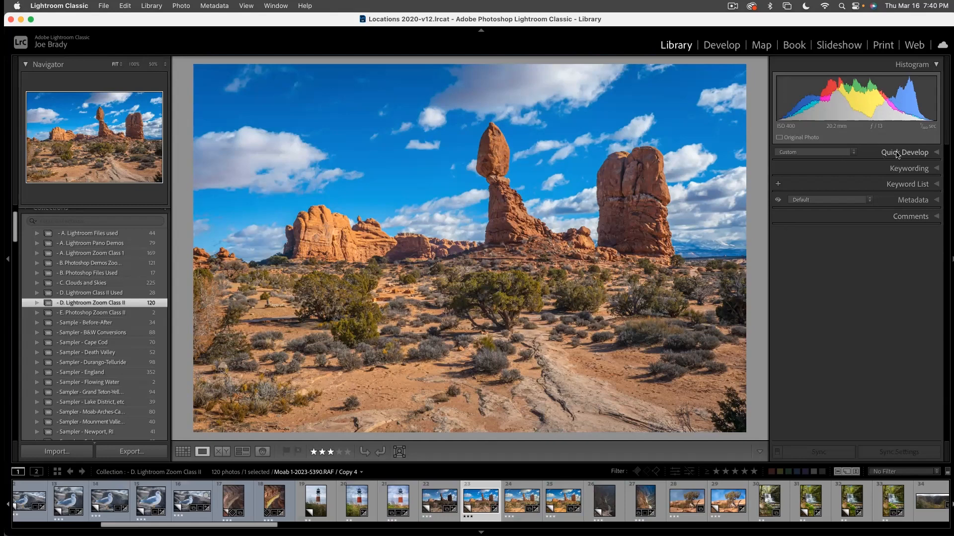
left_click(728, 45)
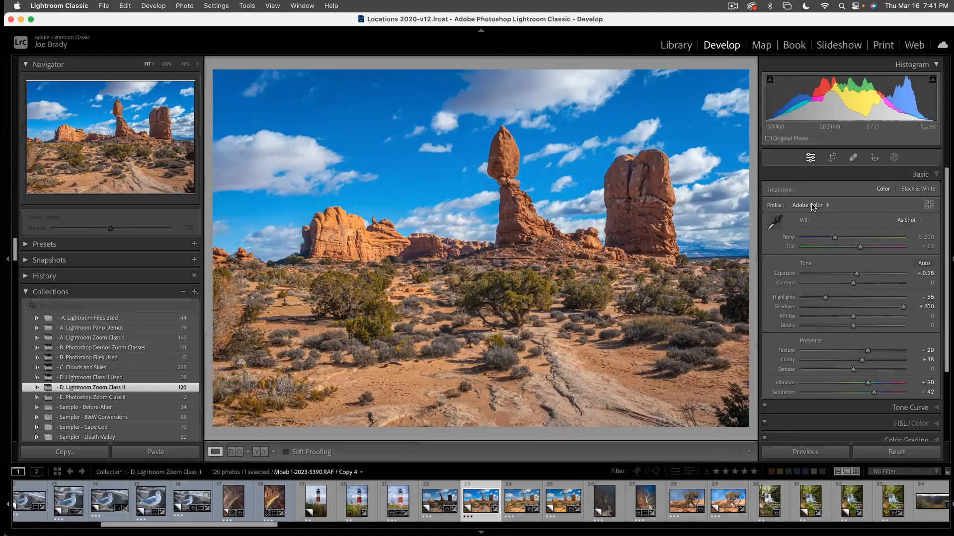
- Apply the X-S10 Daylihgt shade profile to the copy and set vibrance to +15 and saturation to +32
left_click(812, 207)
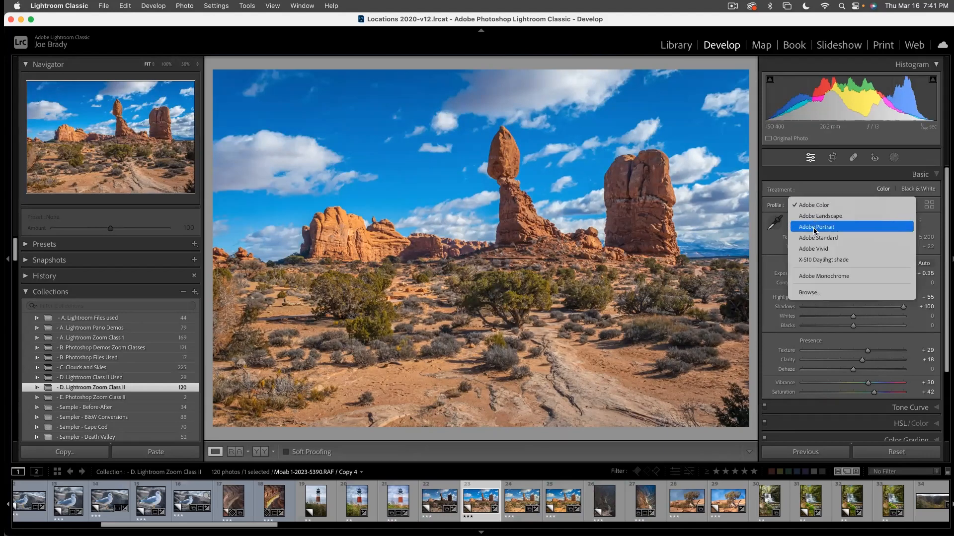
left_click(840, 261)
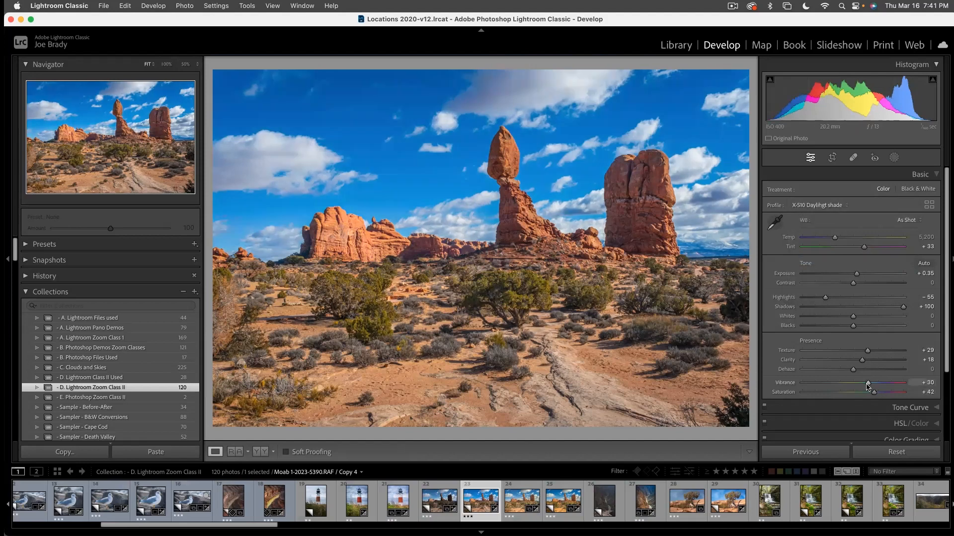
mouse_move(867, 383)
left_mouse_down()
mouse_move(870, 394)
mouse_move(861, 385)
mouse_move(871, 394)
left_mouse_up()
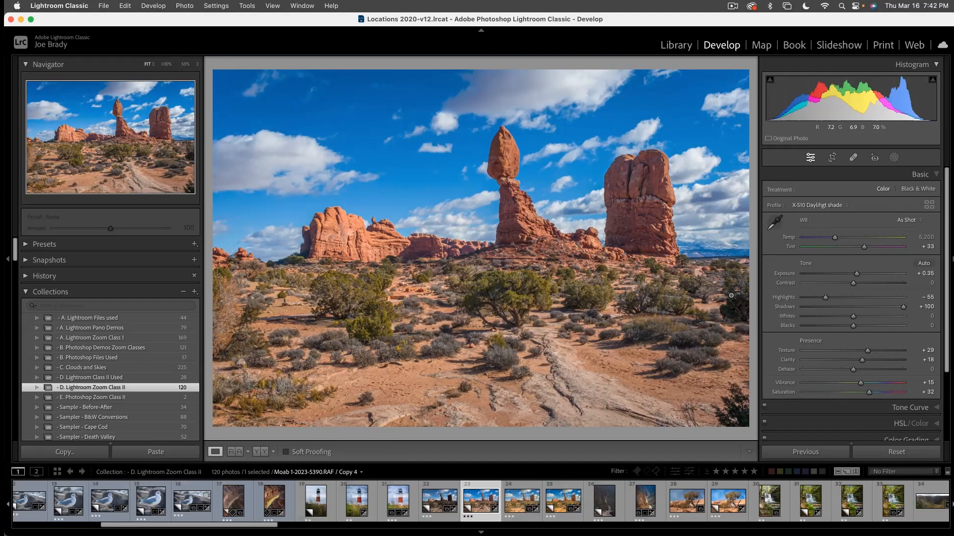
- Mask the desert foreground with a linear gradient fading out at the horizon, and set its exposure to 0.26 and shadows to 43
key("m")
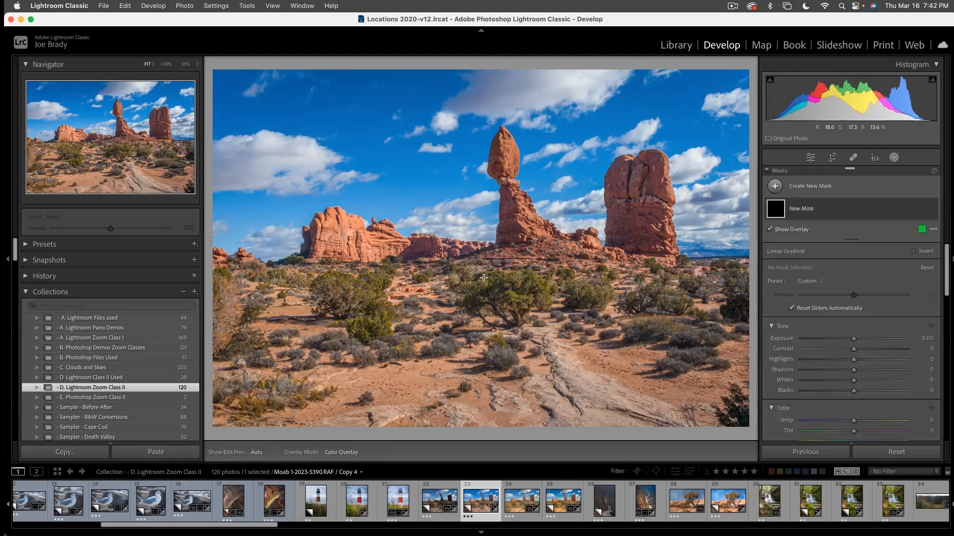
left_click_drag(497, 267, 496, 235)
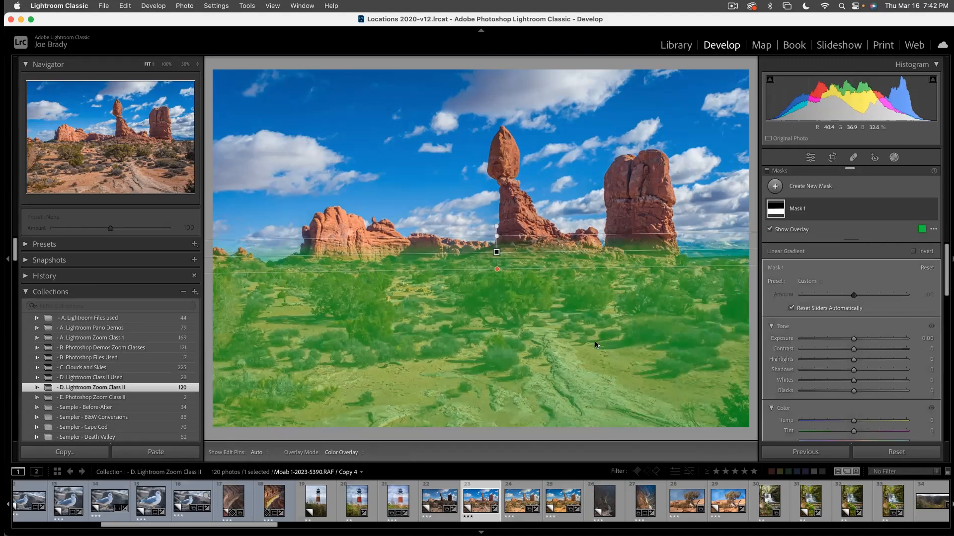
left_click_drag(853, 339, 877, 370)
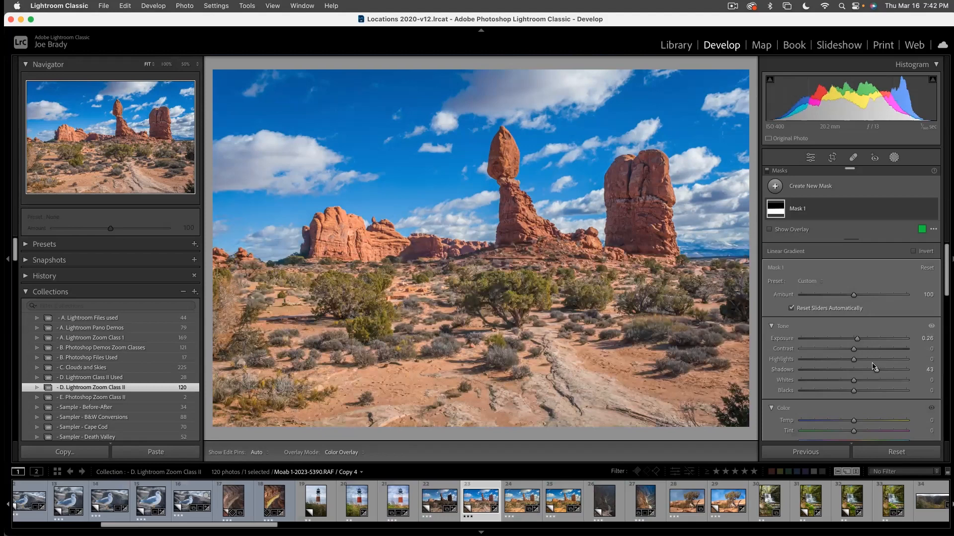
- Set the foreground mask's texture to 16, clarity to 14 and exposure to 0.31, and nudge its saturation up slightly
scroll(863, 394, "down", 2)
scroll(864, 394, "down", 2)
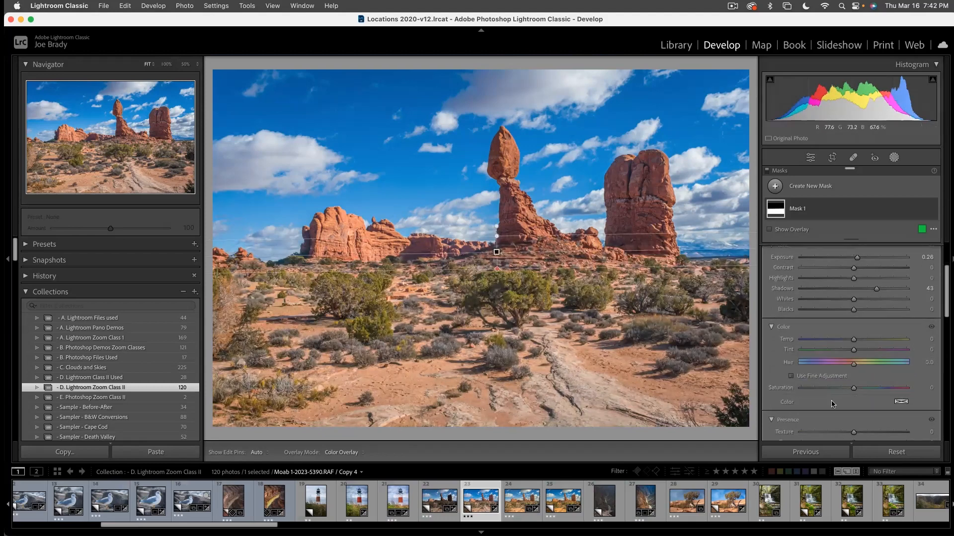
scroll(852, 404, "down", 4)
left_click_drag(854, 350, 864, 351)
left_click(861, 339)
scroll(864, 359, "up", 5)
left_click_drag(857, 287, 859, 292)
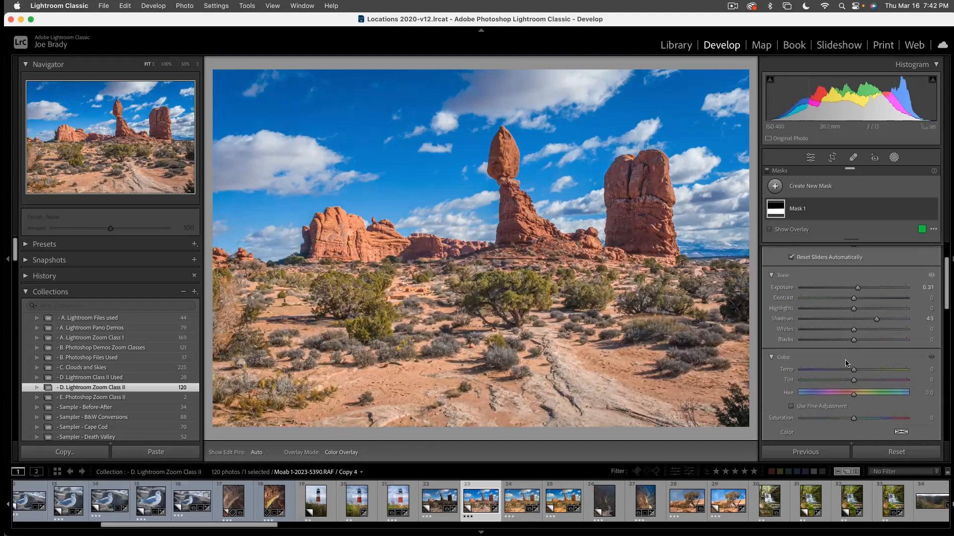
scroll(845, 363, "down", 2)
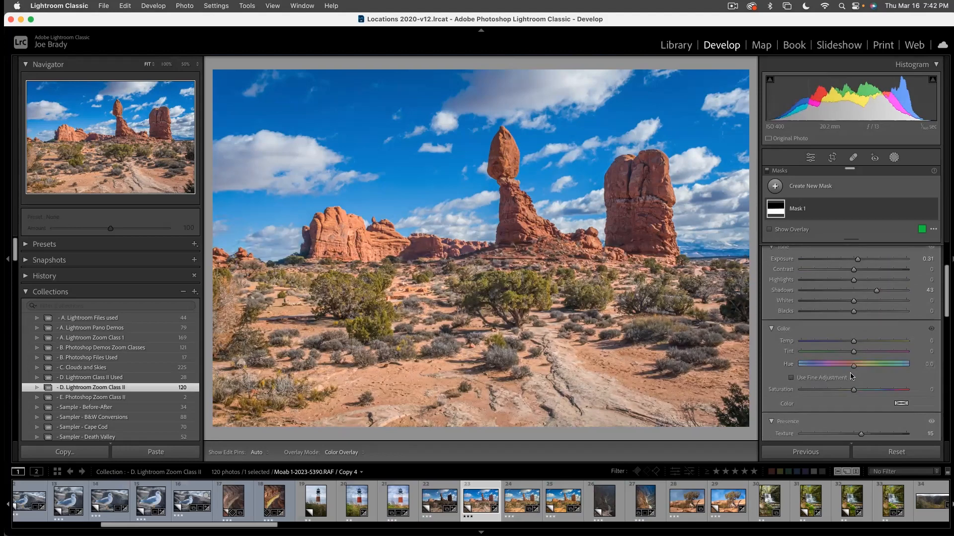
scroll(849, 367, "down", 3)
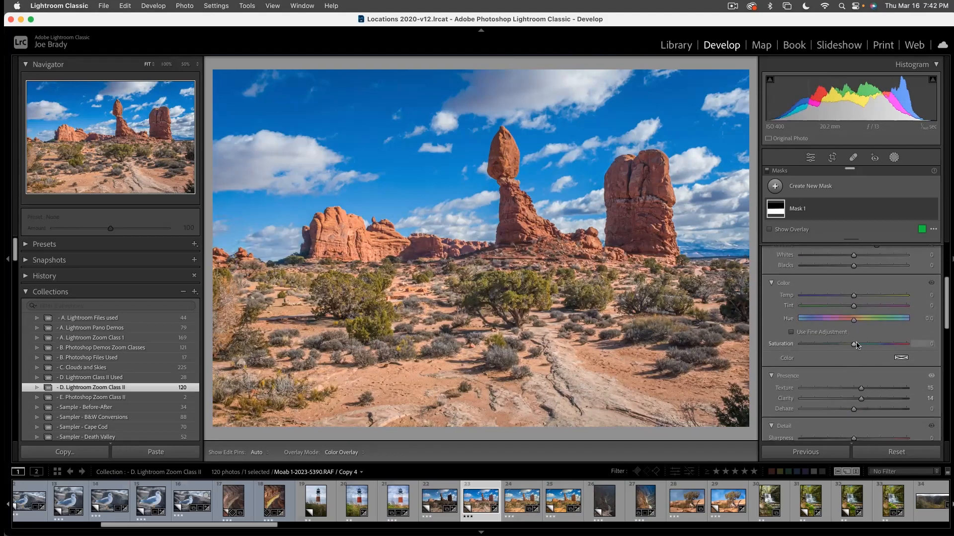
left_click_drag(853, 344, 855, 345)
left_click(567, 340)
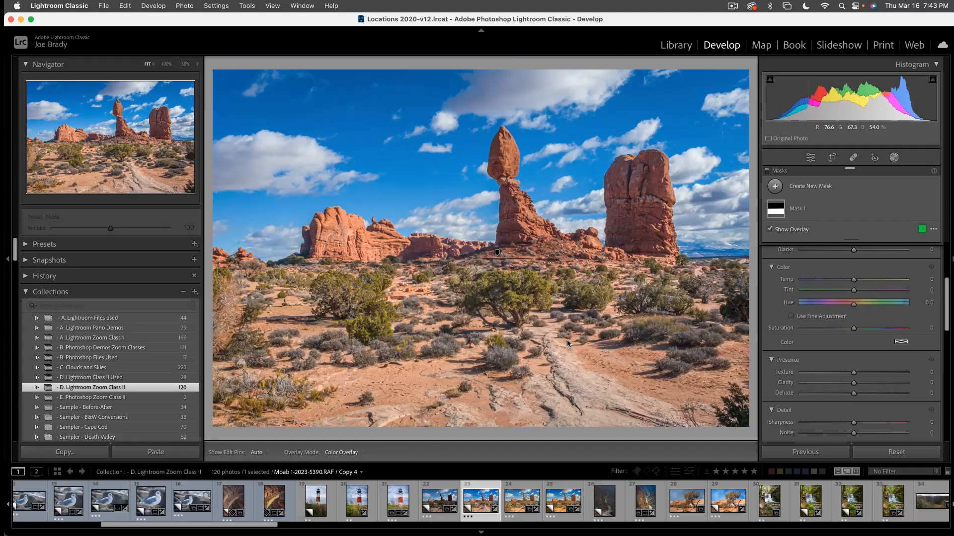
- Paint a new brush mask with Auto Mask enabled over the bushes and vegetation across the desert floor
key("k")
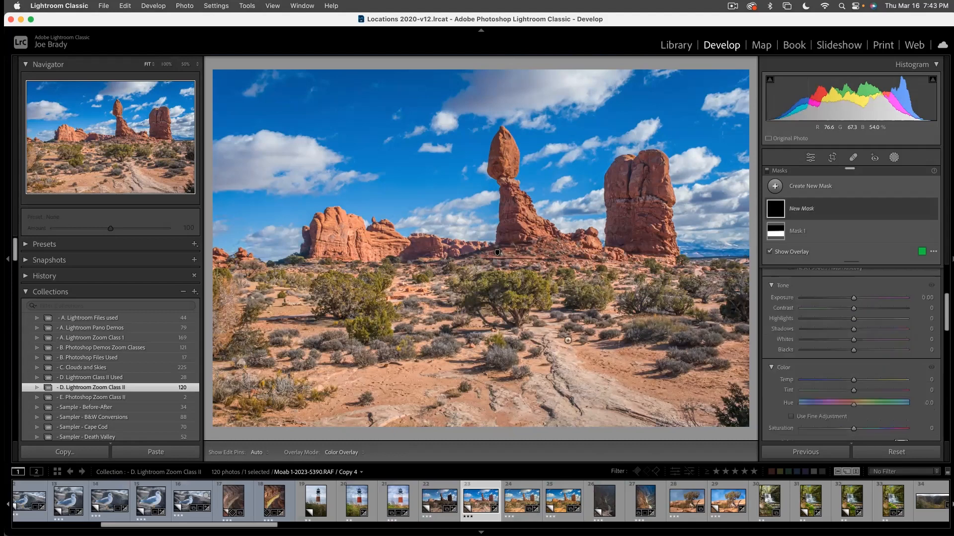
scroll(834, 328, "up", 1)
scroll(836, 332, "up", 3)
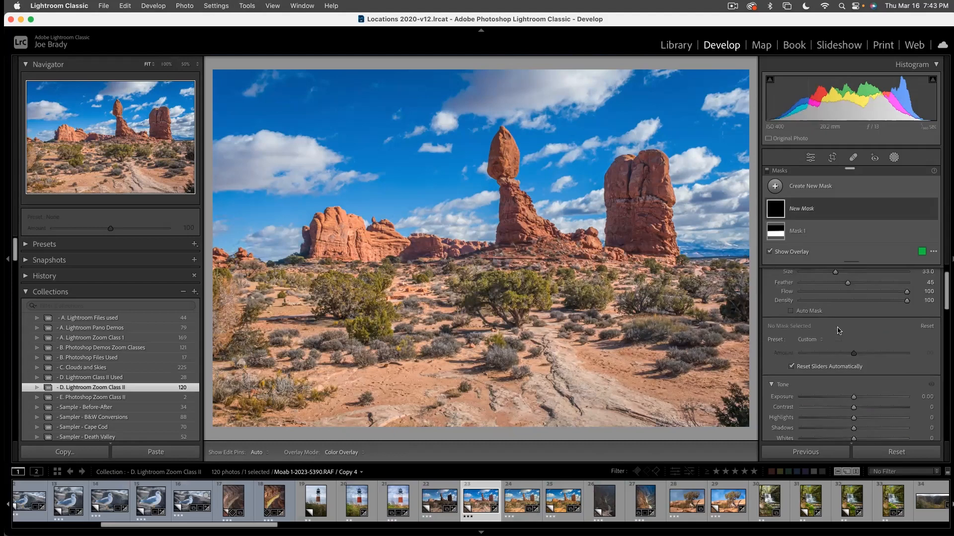
left_click(797, 312)
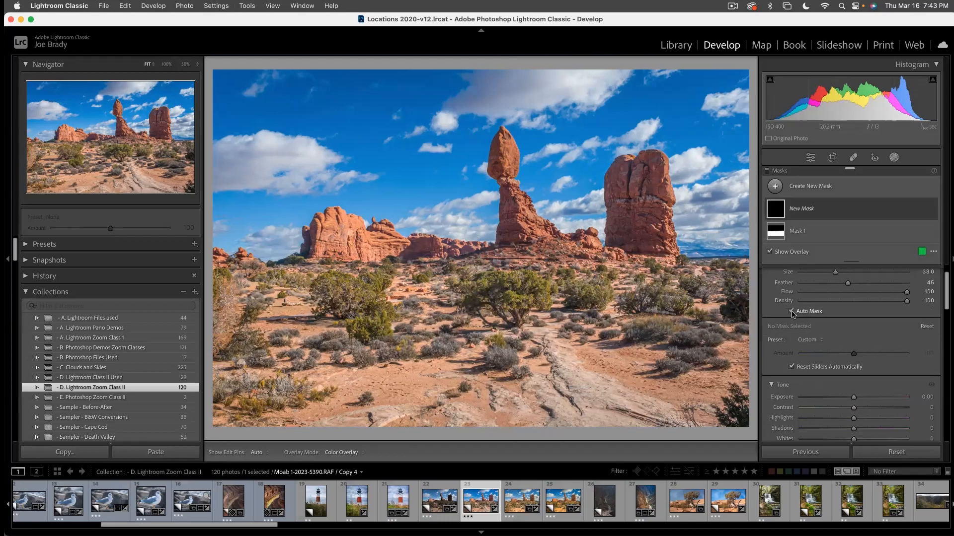
mouse_move(658, 296)
left_mouse_down()
mouse_move(661, 278)
mouse_move(656, 288)
mouse_move(462, 289)
left_mouse_up()
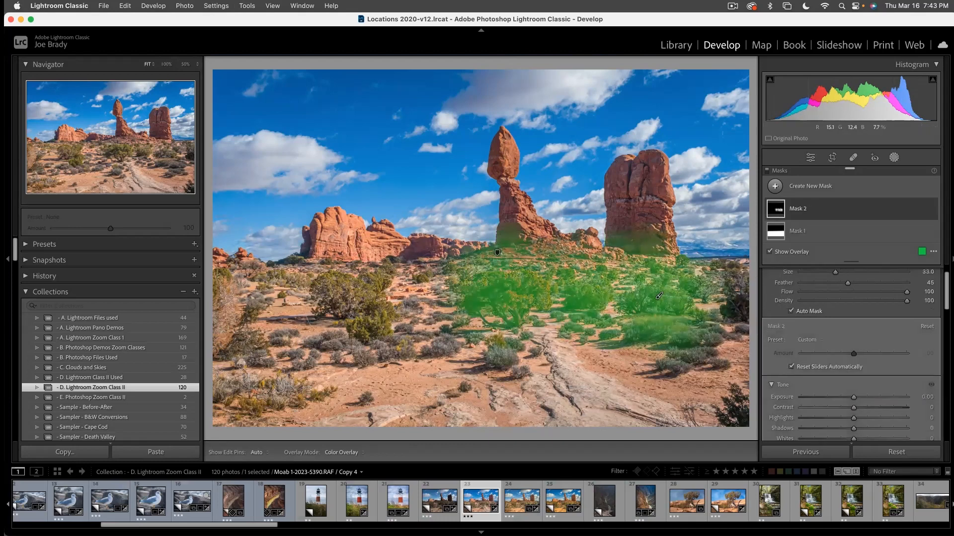
left_click(354, 299)
left_click(372, 324)
left_click_drag(620, 337, 735, 301)
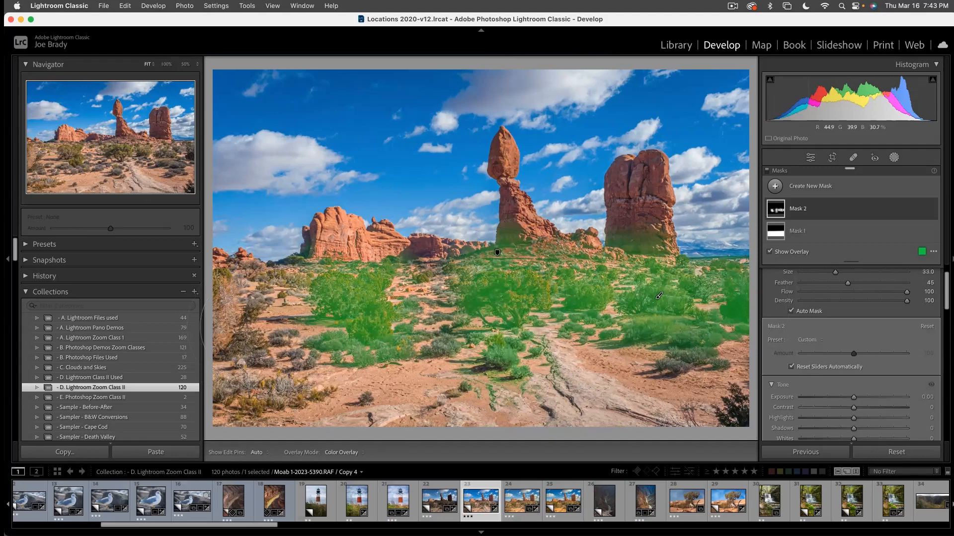
left_click(249, 325)
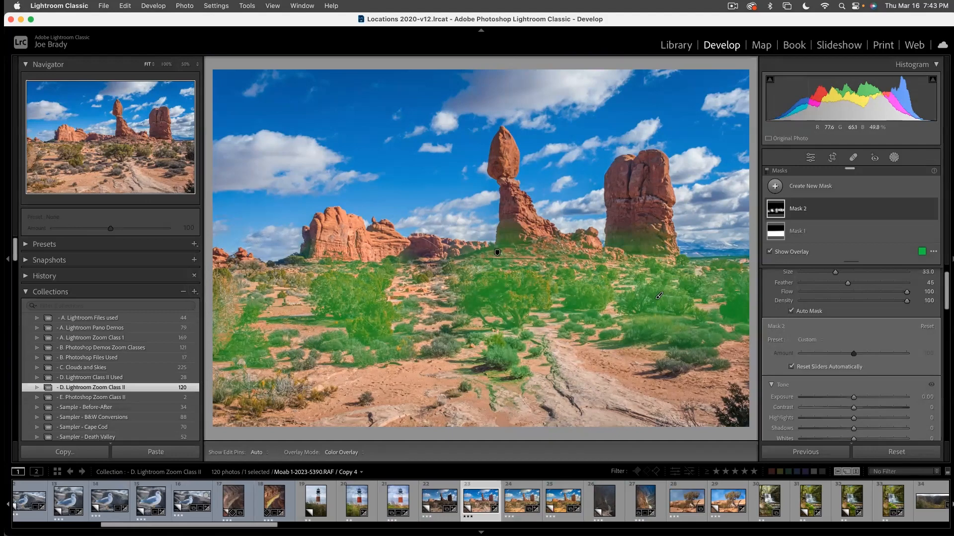
left_click(418, 279)
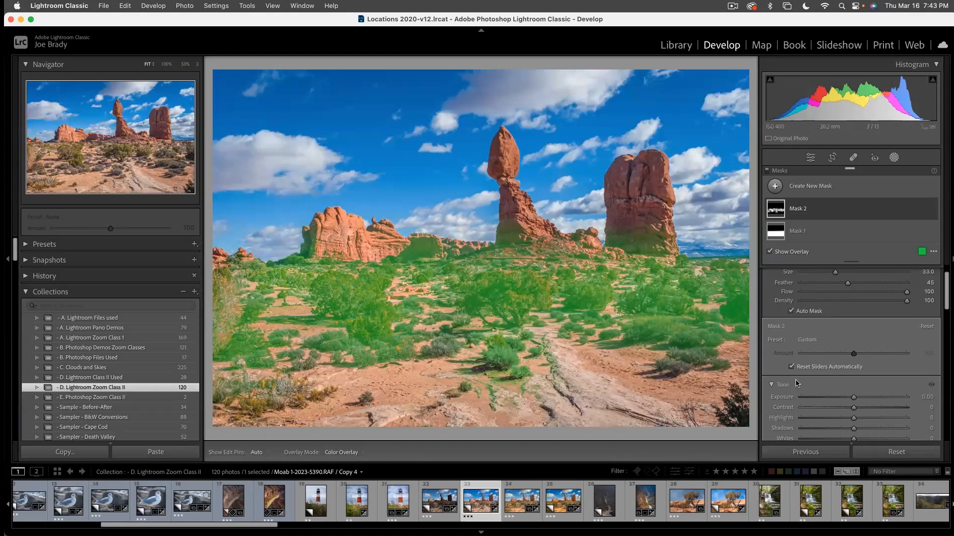
- Set the vegetation mask's temperature to -9 and tint to -11, and deselect the mask
scroll(864, 378, "down", 3)
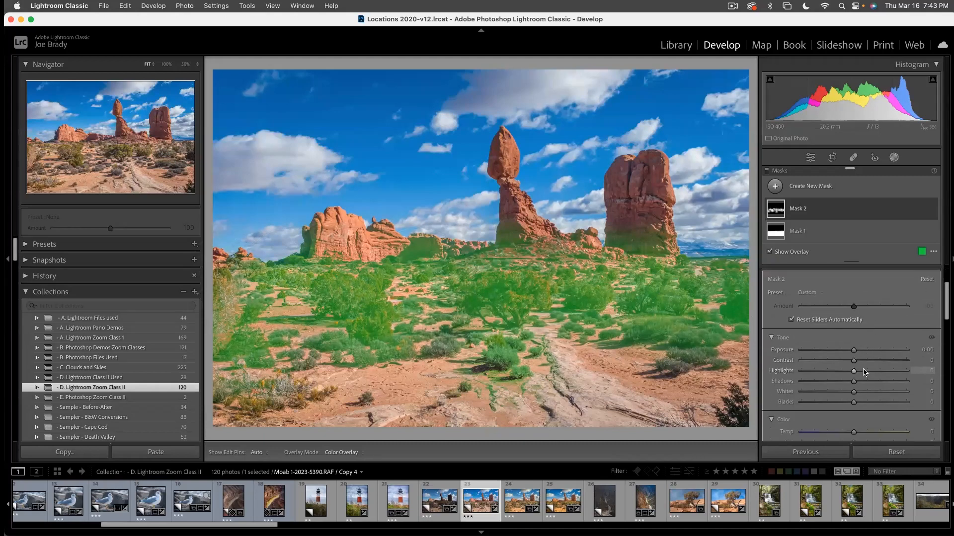
scroll(864, 372, "down", 2)
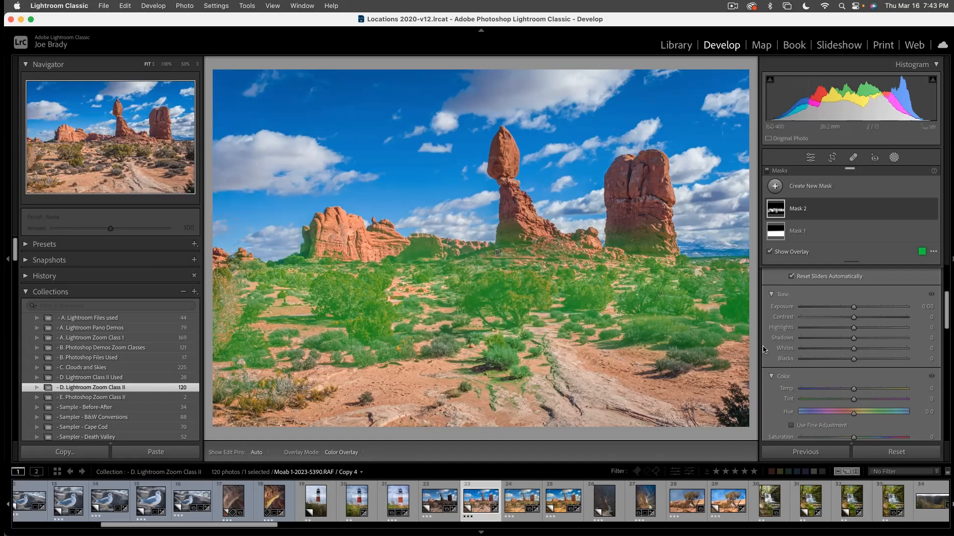
scroll(849, 383, "down", 2)
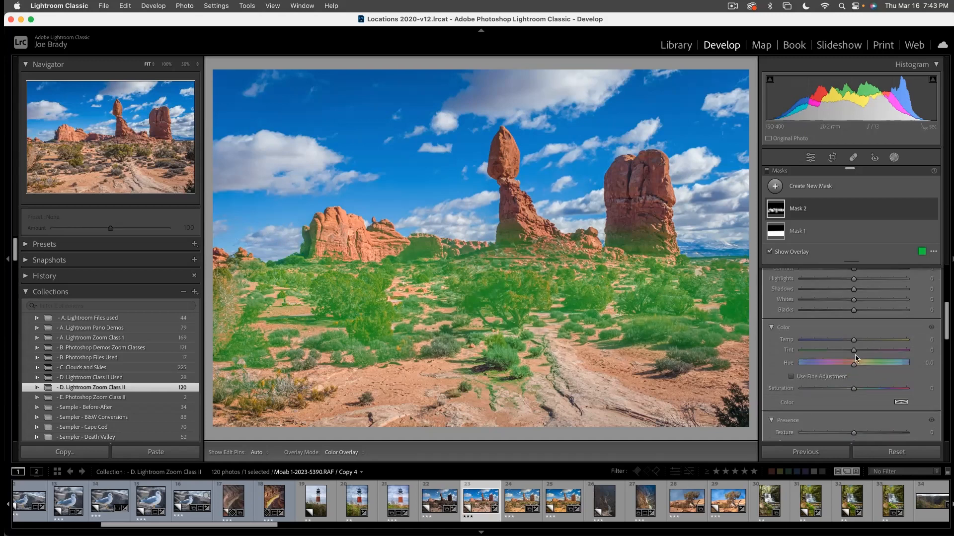
left_click_drag(854, 340, 850, 343)
scroll(849, 343, "down", 1)
left_click_drag(853, 343, 847, 343)
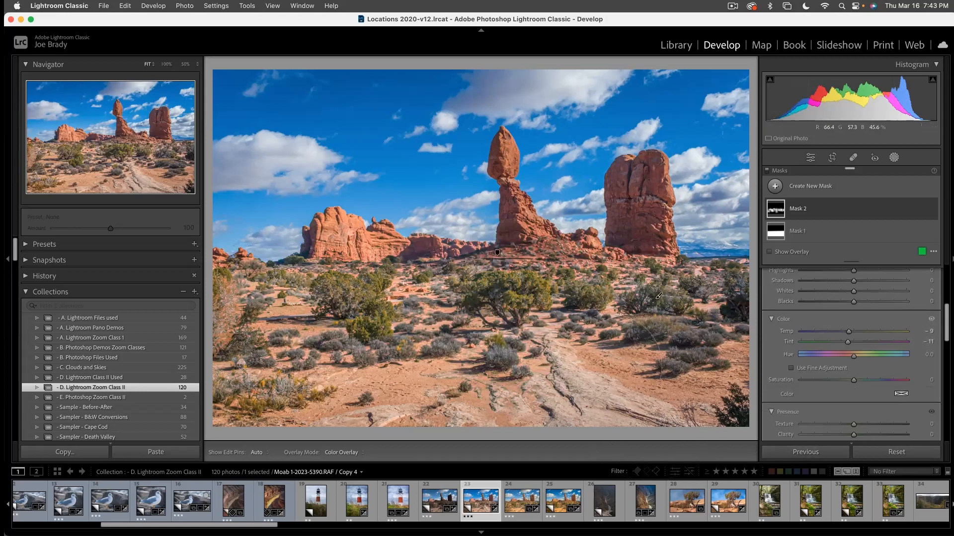
key("Escape")
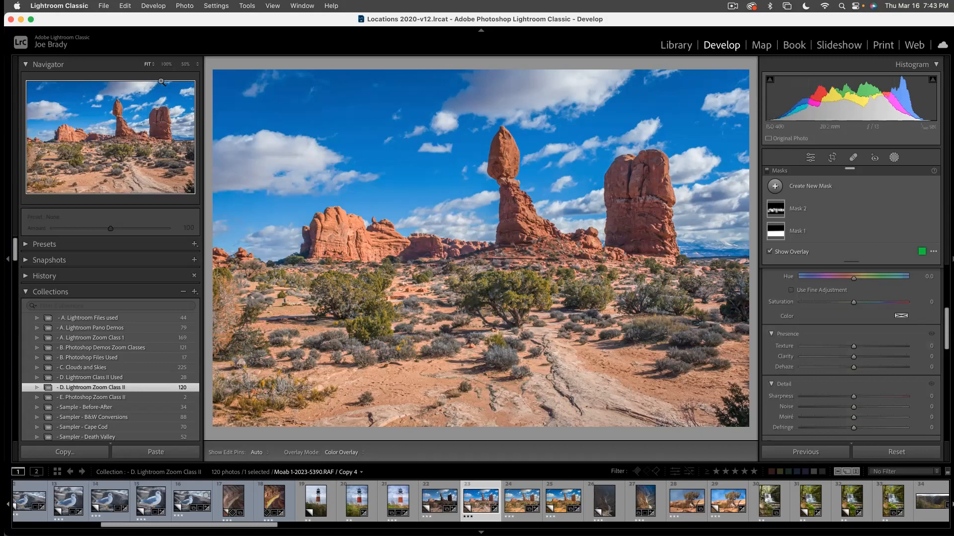
- Inspect the balanced rock and its surroundings at 50% magnification, and create three virtual copies of the edited photo
left_click(186, 64)
left_click_drag(113, 158, 128, 127)
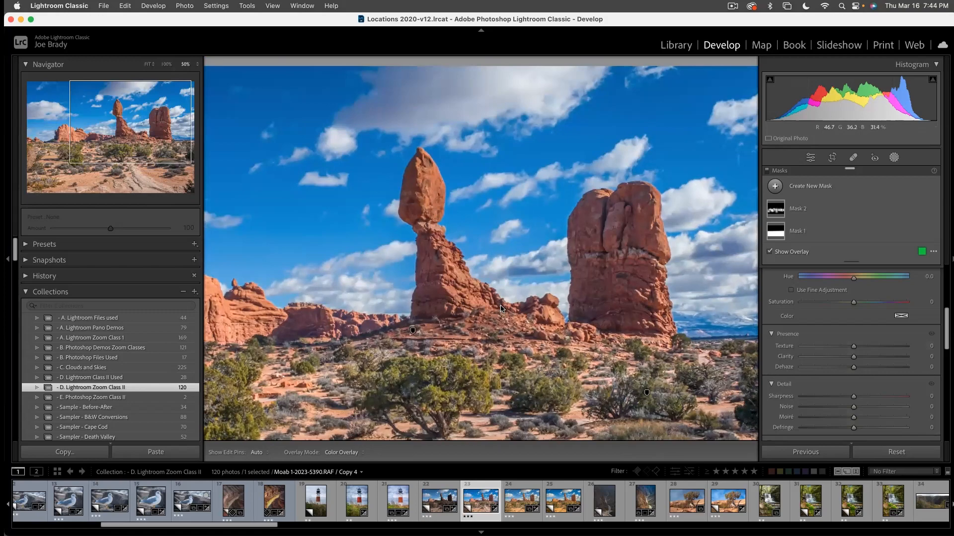
key("z")
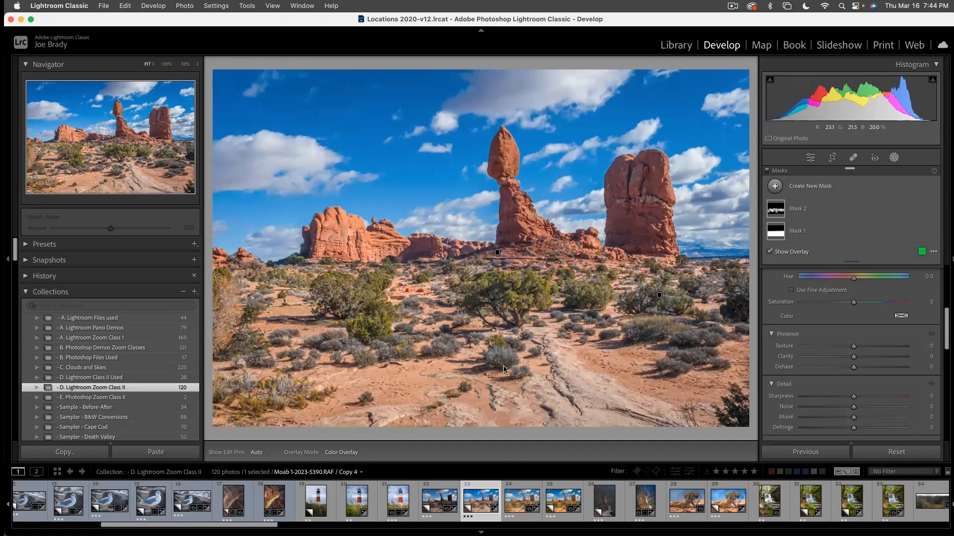
key("super+apostrophe")
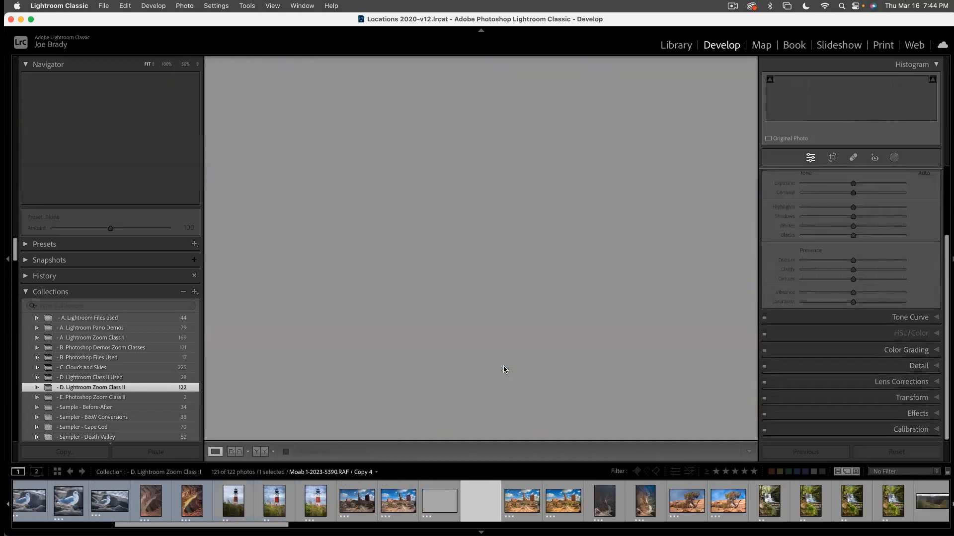
key("super+apostrophe")
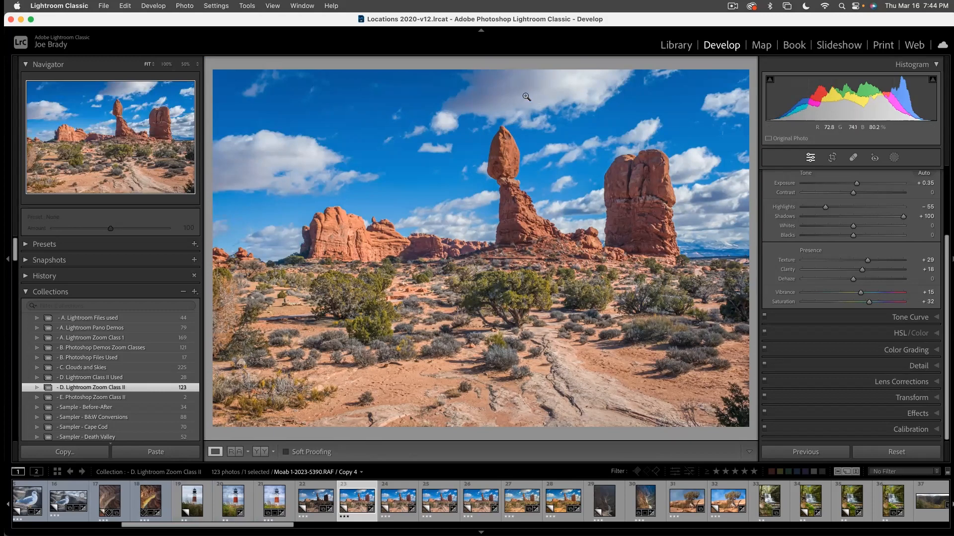
- Crop a strip of sky off the top of the balanced rock photo
key("r")
left_click_drag(481, 65, 481, 93)
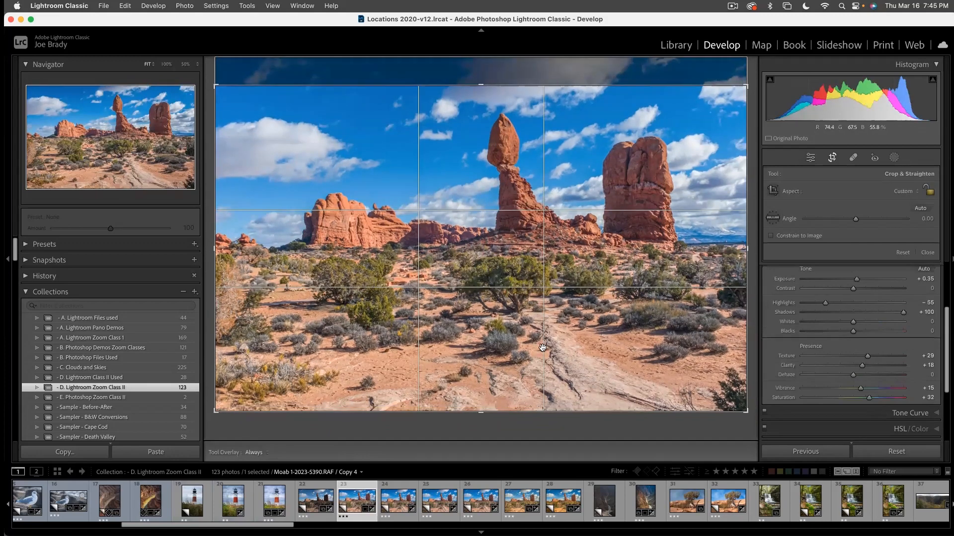
key("Return")
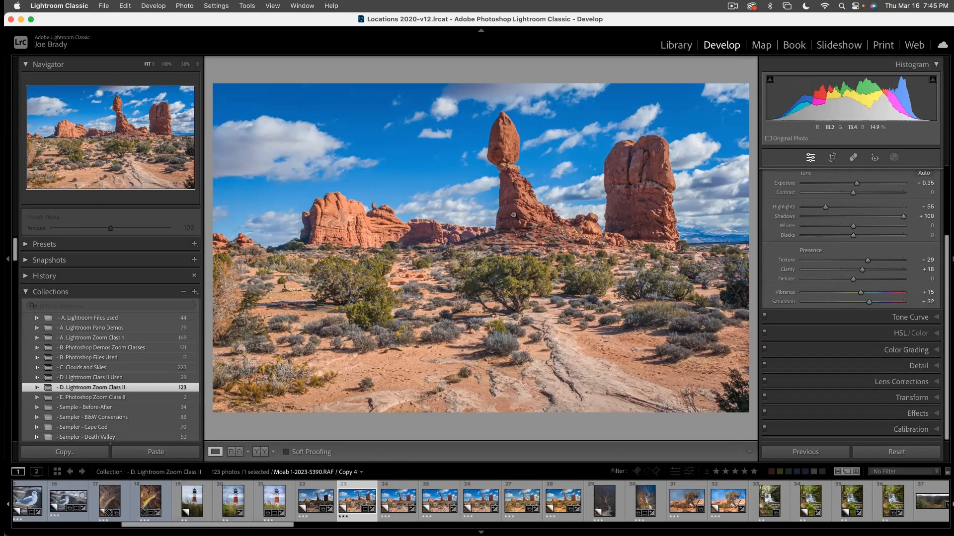
- Crop the photo slightly tighter at the bottom and on both sides, and add a post-crop vignette with amount -10
key("r")
left_click_drag(482, 413, 482, 399)
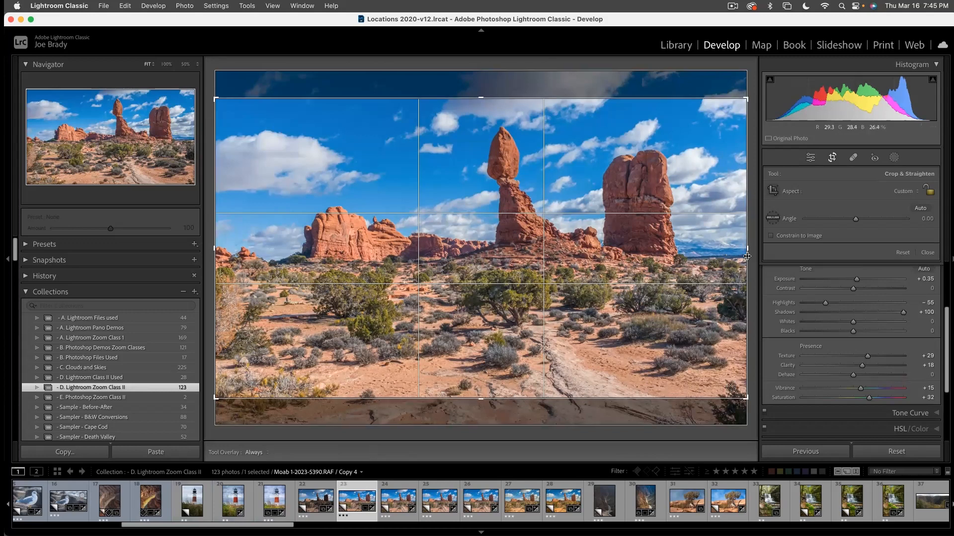
left_click_drag(747, 250, 736, 250)
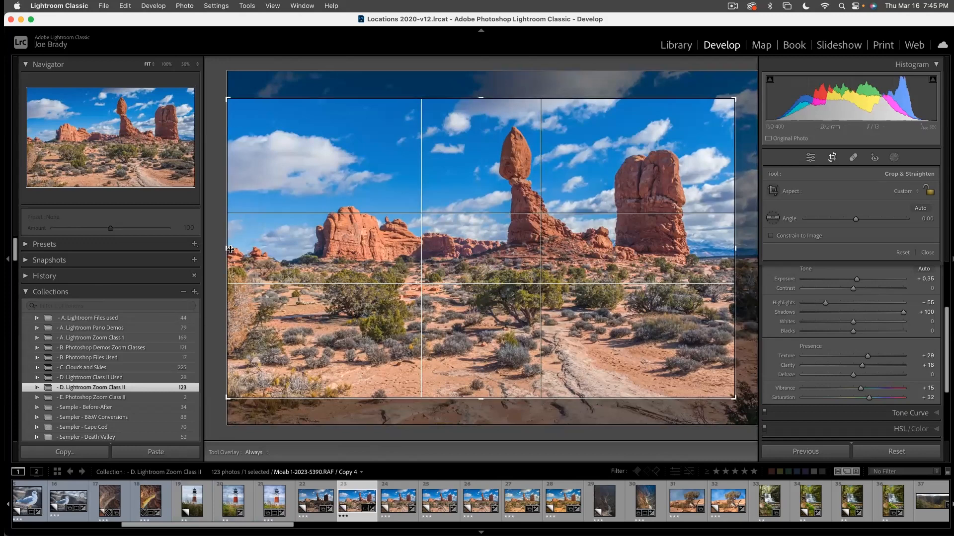
left_click_drag(230, 249, 242, 249)
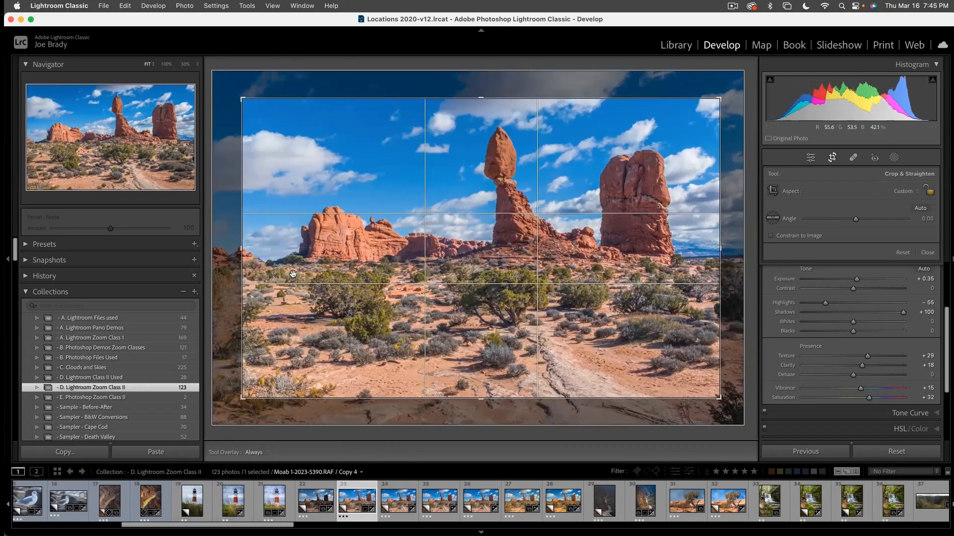
key("Return")
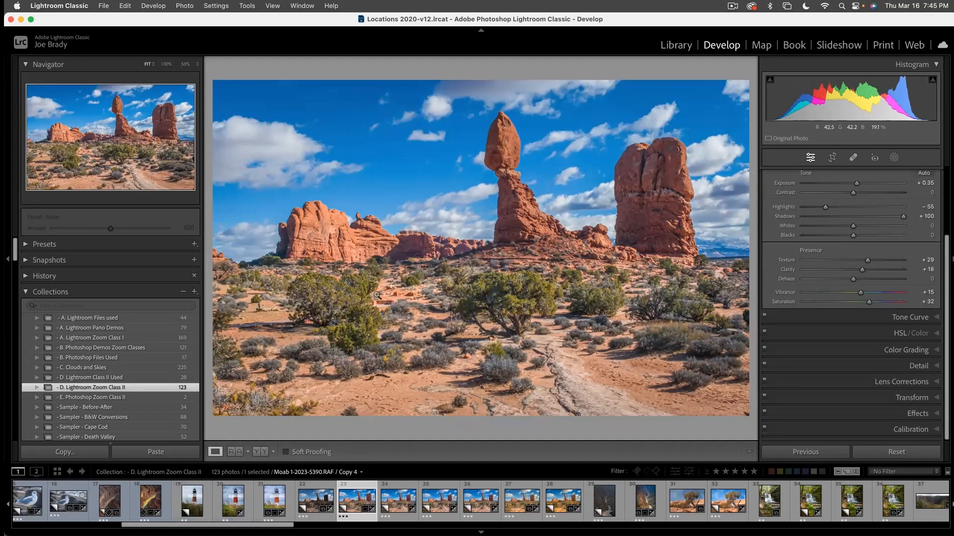
left_click(920, 414)
left_click_drag(847, 320, 847, 322)
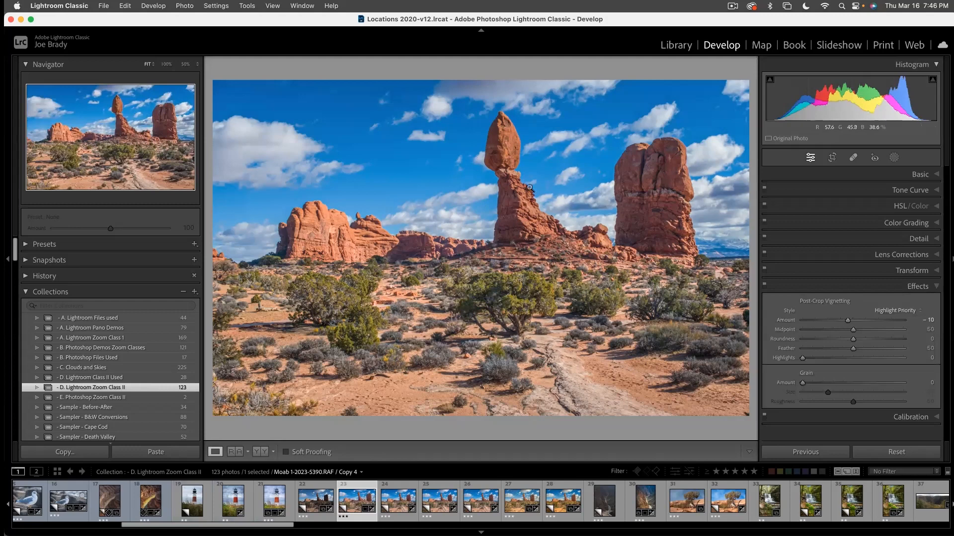
- Paint a new brush mask at size 18 with Auto Mask enabled over the balanced rock and its rocky base
key("k")
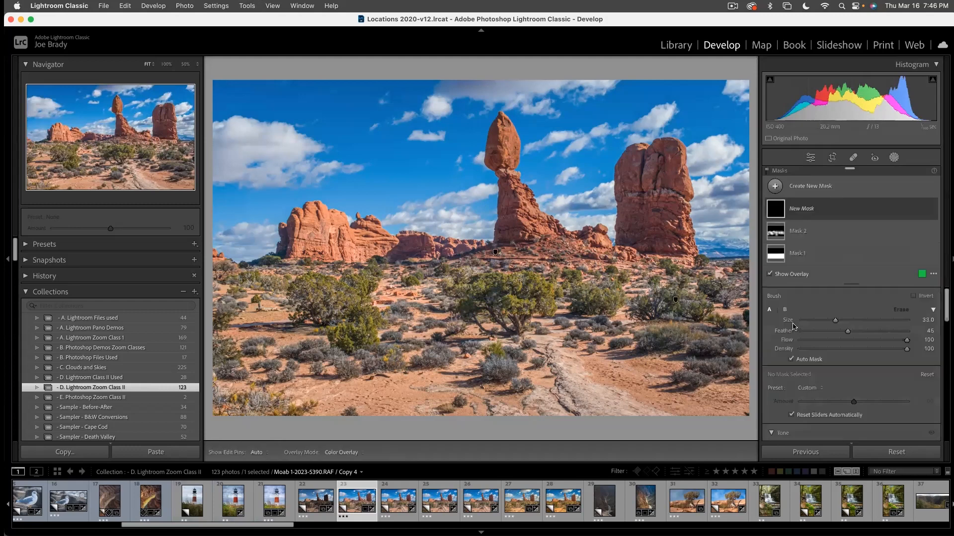
scroll(509, 167, "down", 5)
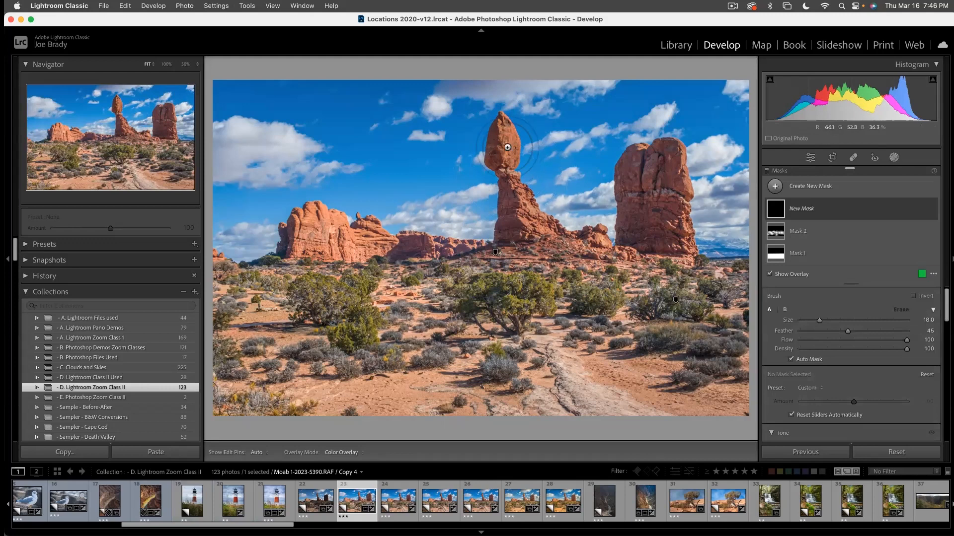
mouse_move(507, 139)
left_mouse_down()
mouse_move(519, 234)
mouse_move(529, 228)
mouse_move(522, 208)
mouse_move(561, 239)
mouse_move(578, 225)
mouse_move(520, 252)
mouse_move(483, 236)
mouse_move(519, 237)
left_mouse_up()
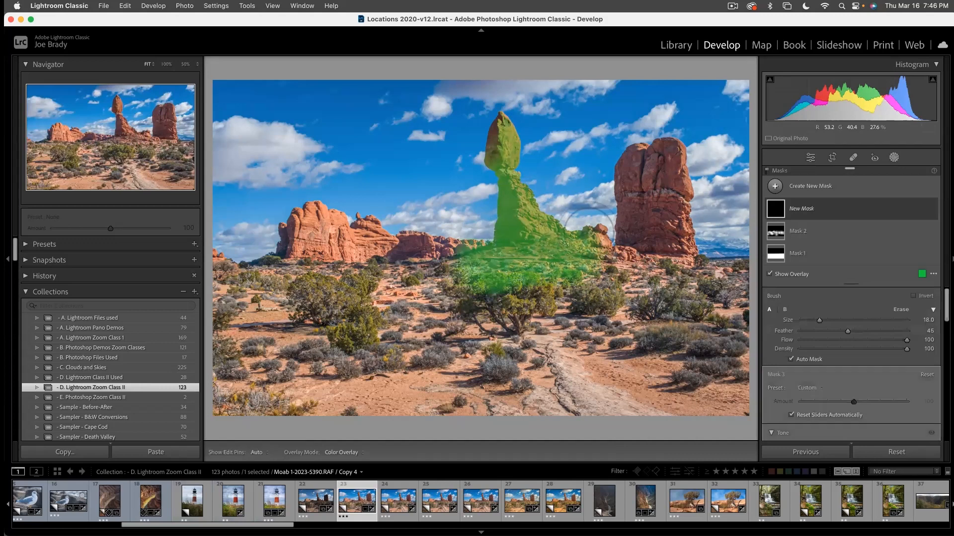
left_click_drag(494, 147, 499, 147)
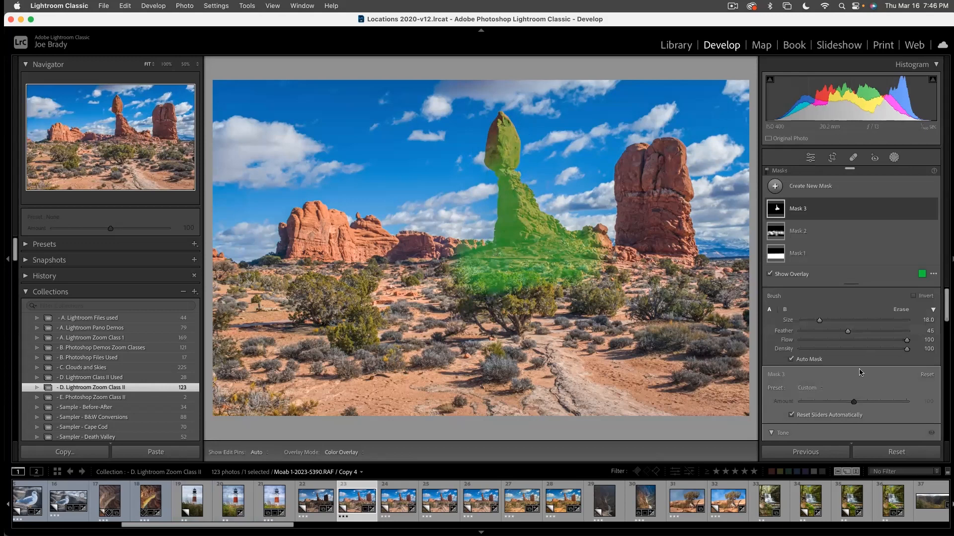
- Set the balanced rock mask's exposure to 0.39, temperature to 10 and tint to -11
scroll(859, 382, "down", 2)
left_click_drag(853, 403, 857, 402)
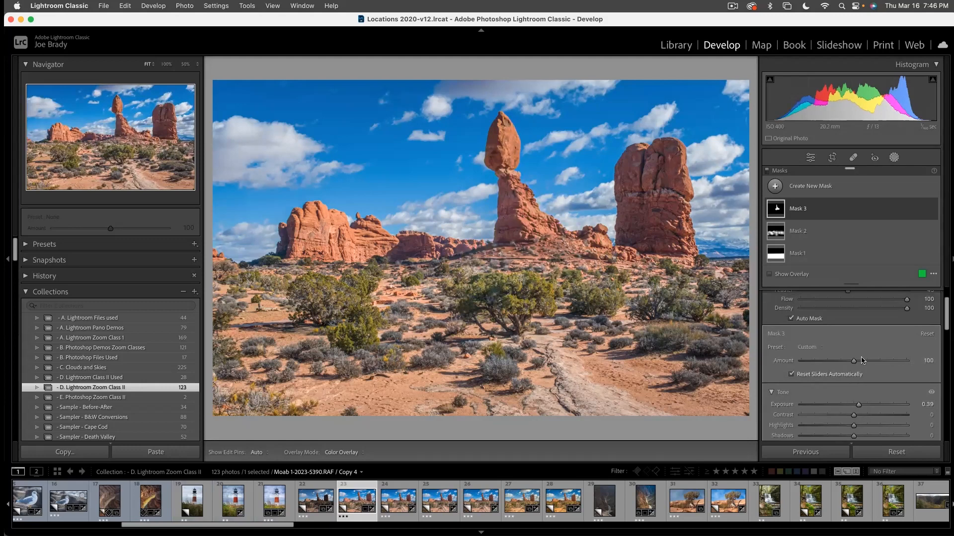
scroll(861, 370, "up", 2)
scroll(861, 370, "down", 8)
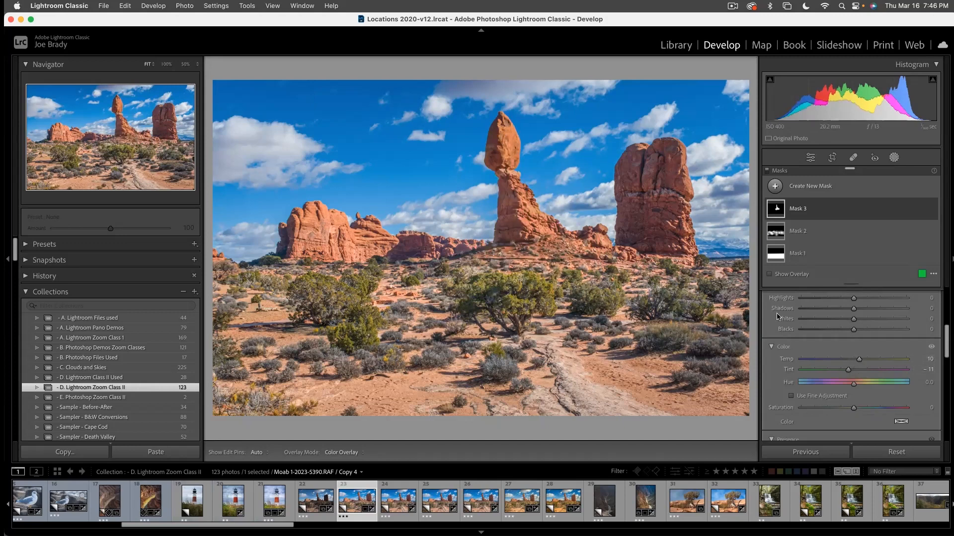
- Paint a new brush mask without Auto Mask over the foreground path and the central tree leading up to the rock
key("k")
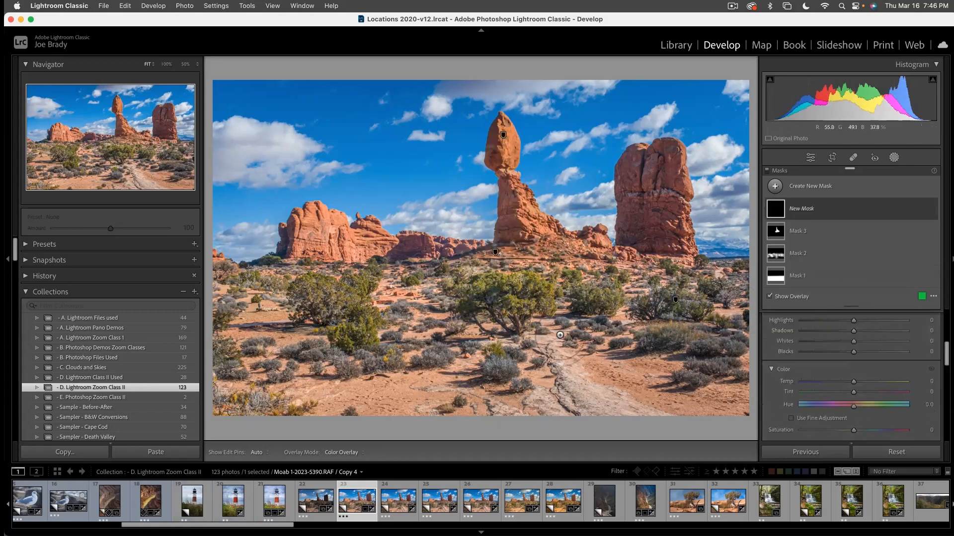
scroll(811, 362, "up", 5)
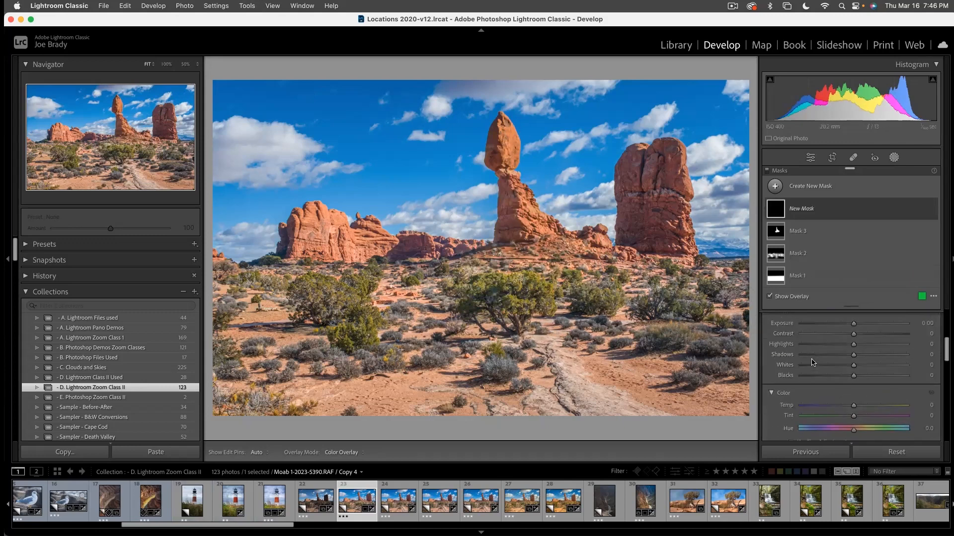
left_click(791, 321)
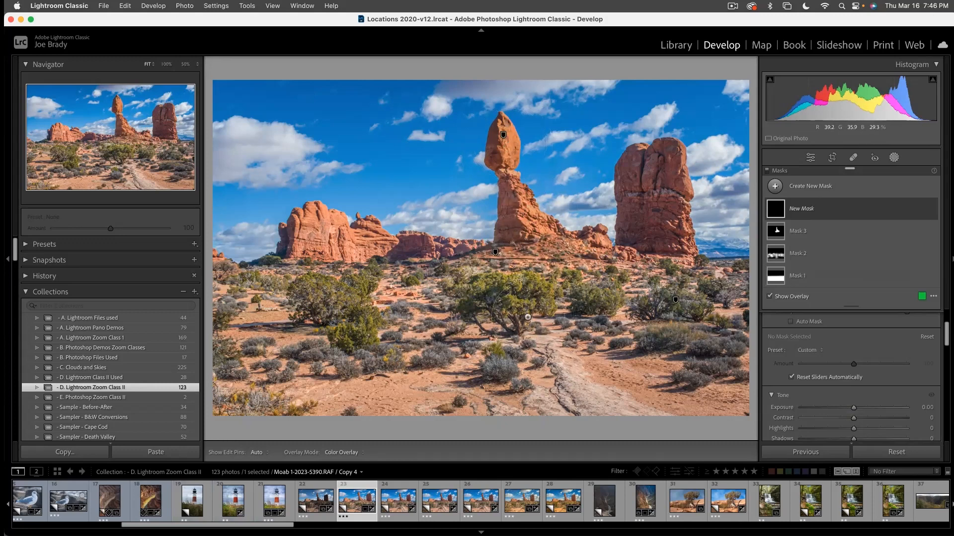
mouse_move(532, 308)
left_mouse_down()
mouse_move(567, 389)
mouse_move(617, 421)
mouse_move(601, 408)
left_mouse_up()
mouse_move(481, 398)
left_mouse_down()
mouse_move(524, 310)
mouse_move(466, 340)
left_mouse_up()
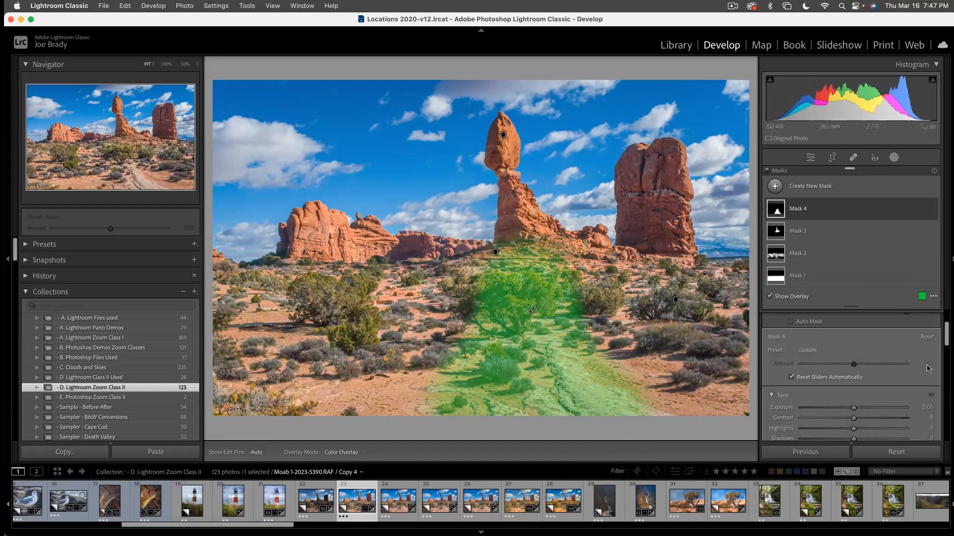
- Set the path mask's highlights to -13 and its exposure to 0.39
left_click_drag(854, 407, 846, 430)
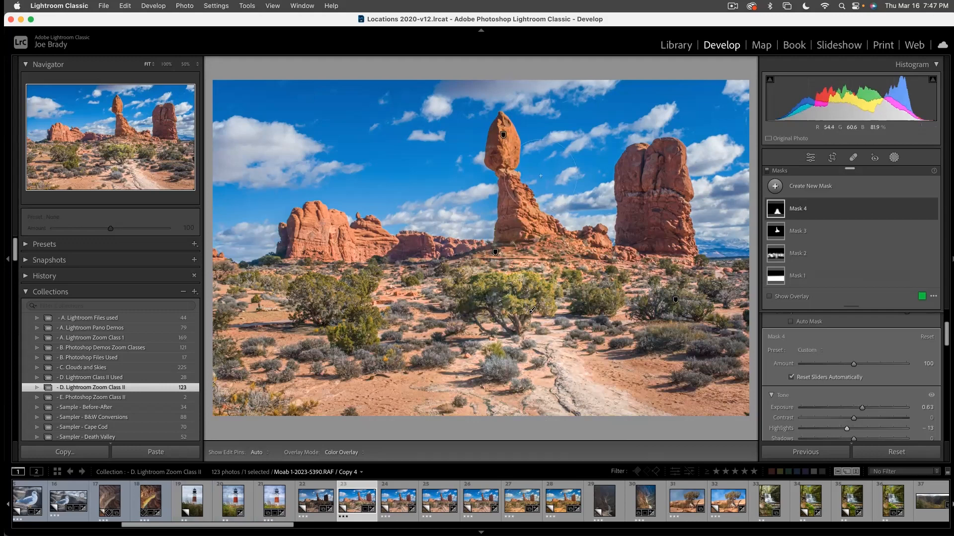
left_click_drag(863, 411, 861, 411)
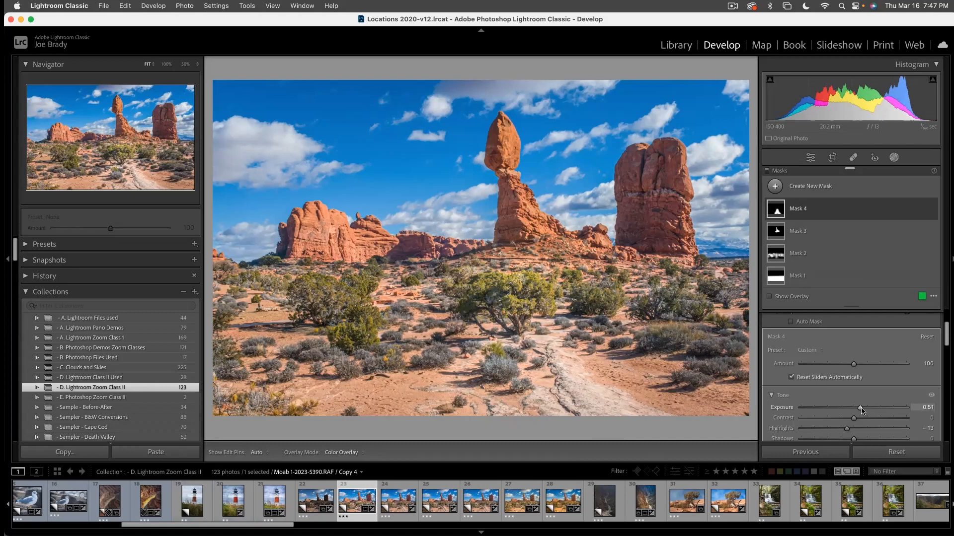
left_click_drag(861, 410, 859, 410)
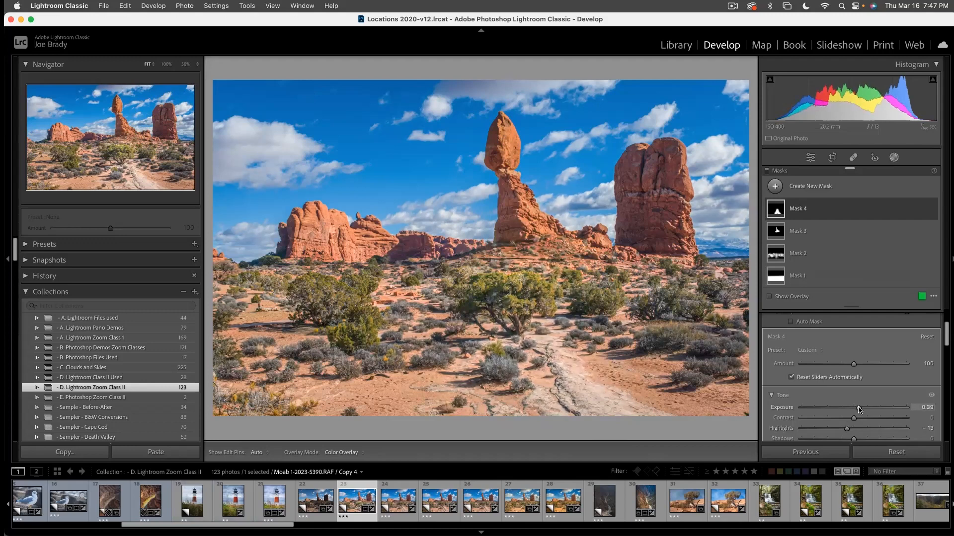
left_click_drag(859, 409, 859, 409)
- Set the brush flow to 76, extend the path mask over more bushes on the desert floor, and close masking
scroll(851, 349, "up", 3)
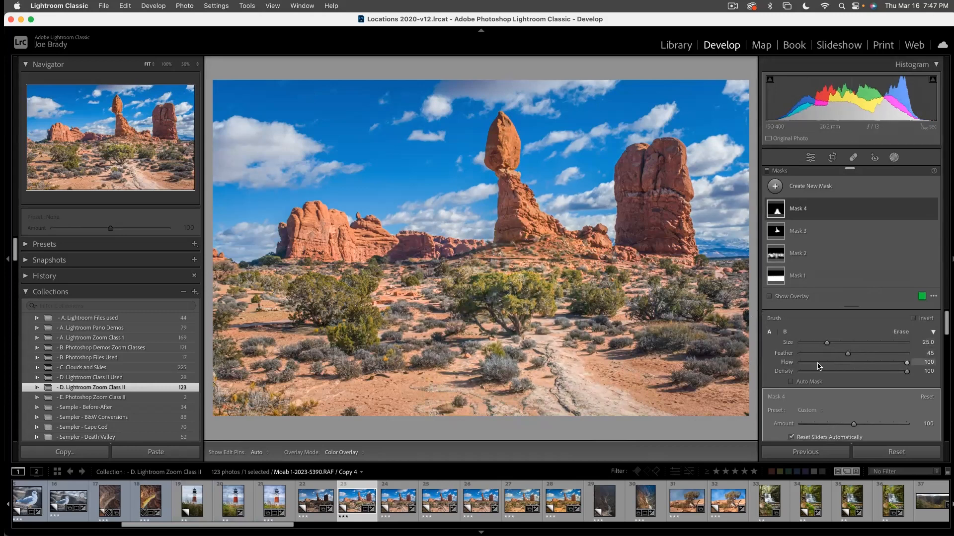
left_click(880, 360)
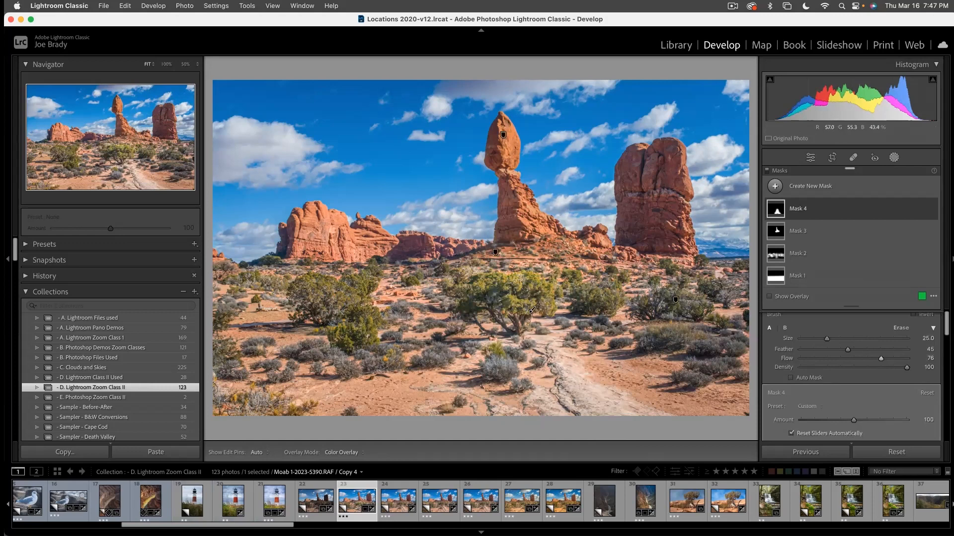
mouse_move(368, 335)
left_mouse_down()
mouse_move(372, 293)
mouse_move(365, 321)
left_mouse_up()
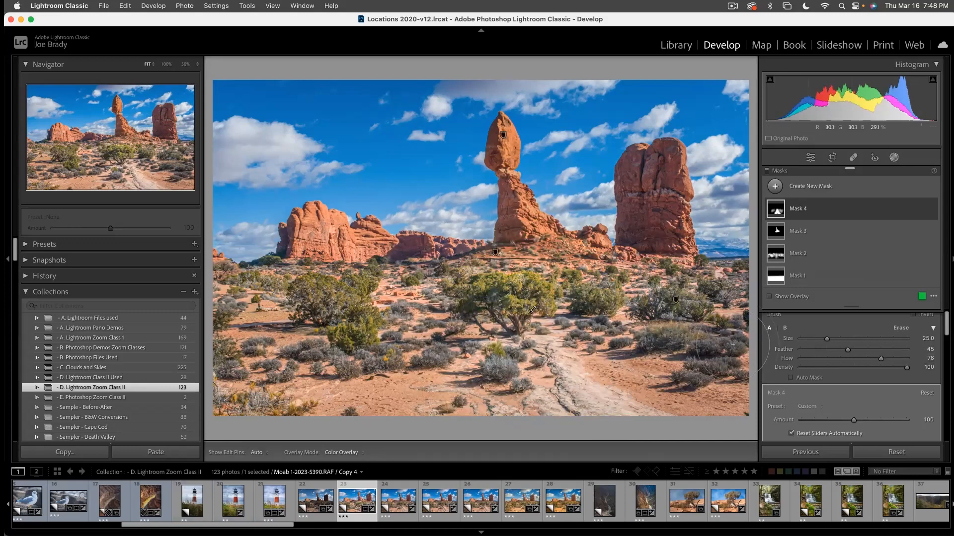
key("Escape")
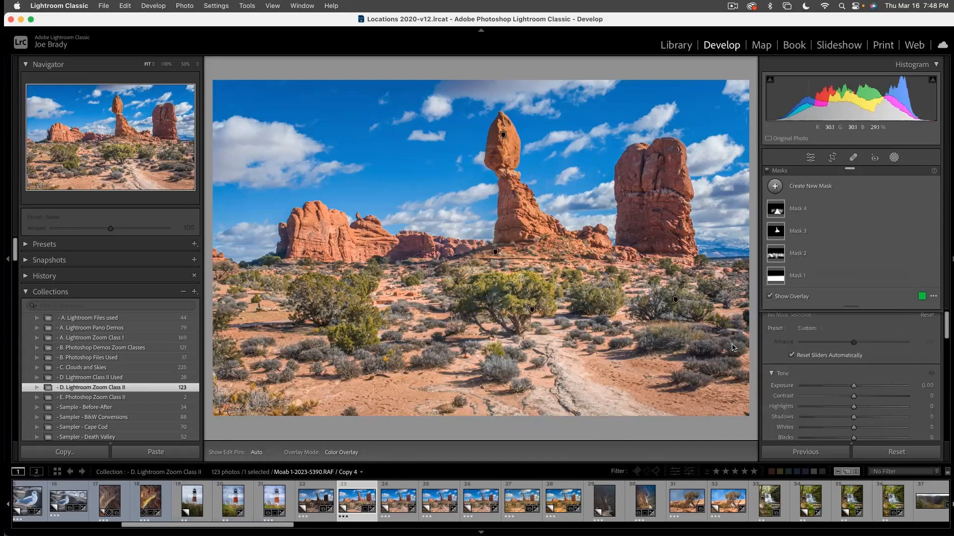
key("shift+w")
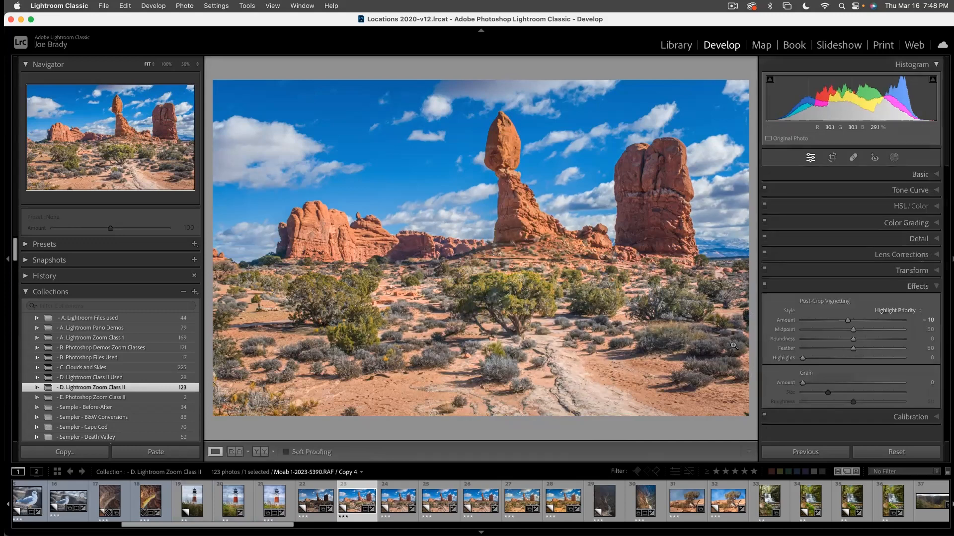
- Compare the unedited balanced rock photo with the finished edit in full-screen view
left_click(312, 502, "super")
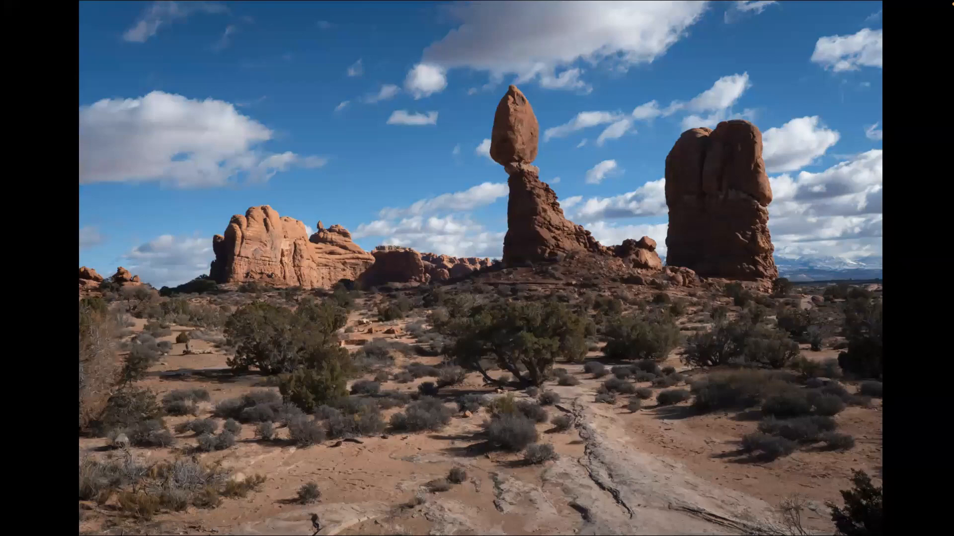
key("Right")
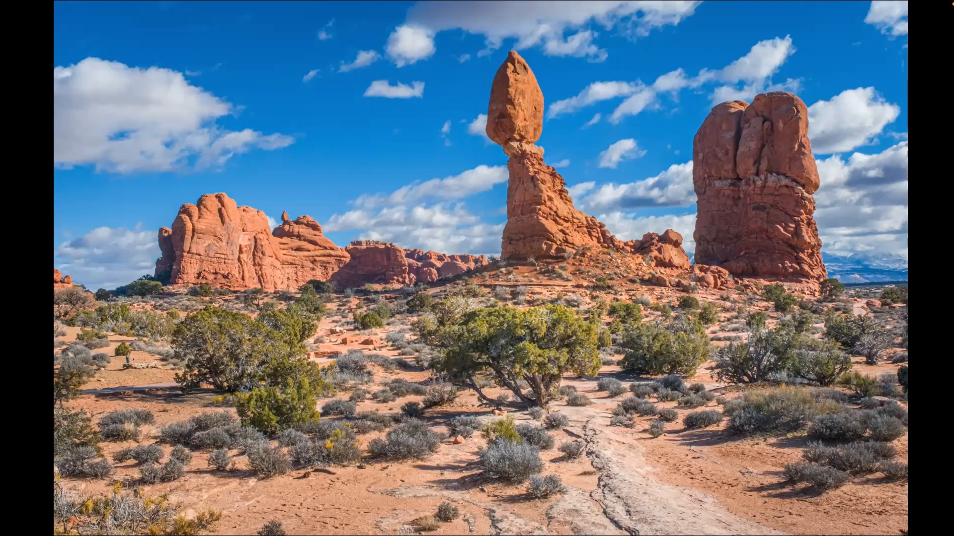
key("f")
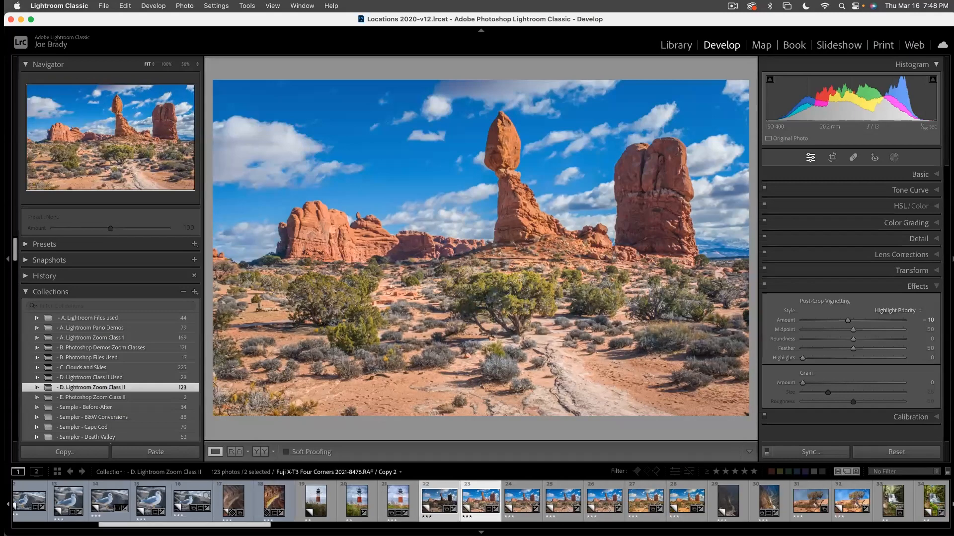
- Browse the filmstrip through the rest of the collection, reduce the filmstrip's height slightly, and open the unedited white egret photo
scroll(480, 502, "right", 8)
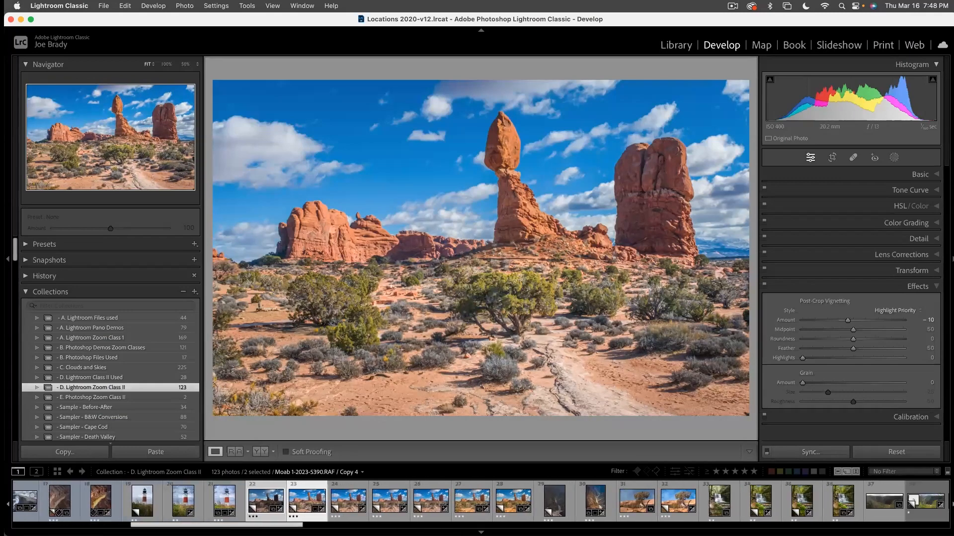
scroll(480, 502, "right", 5)
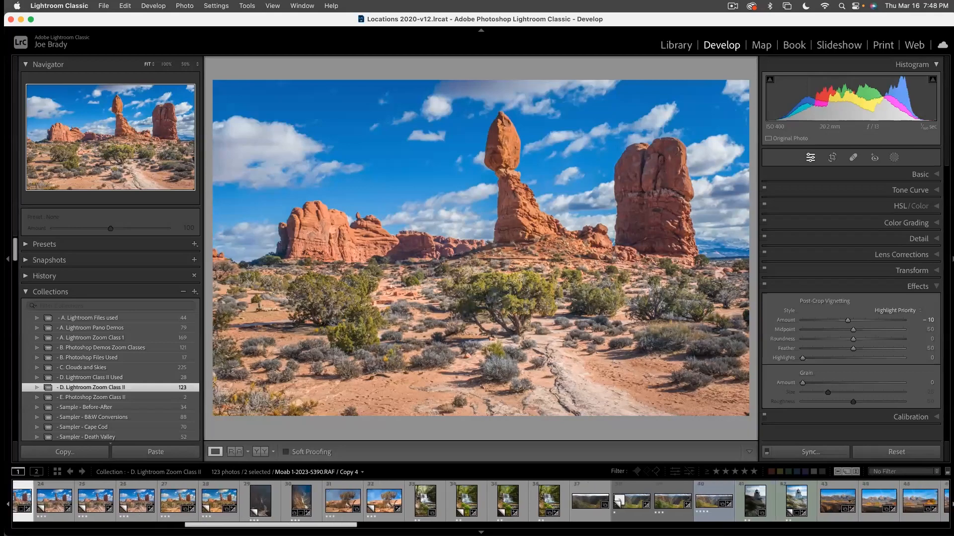
scroll(481, 502, "right", 7)
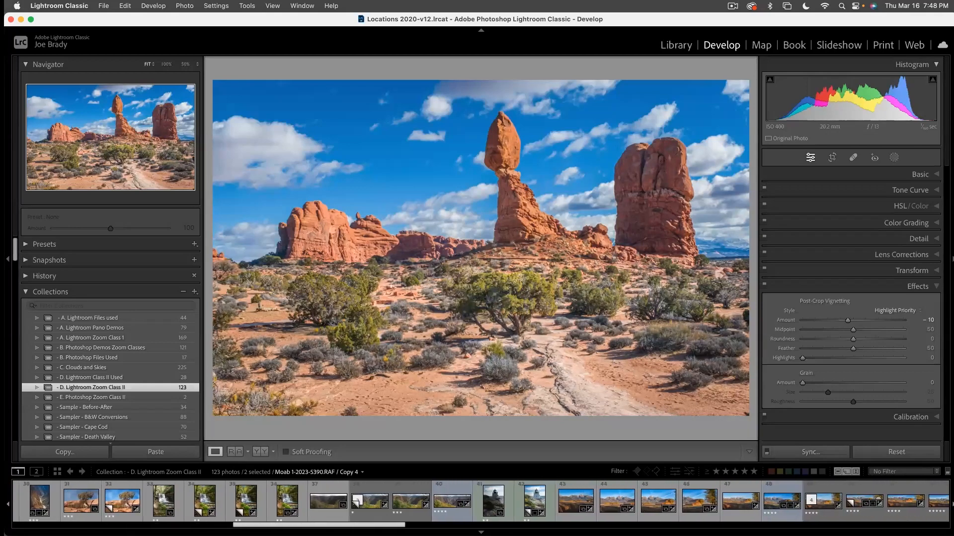
scroll(480, 501, "right", 2)
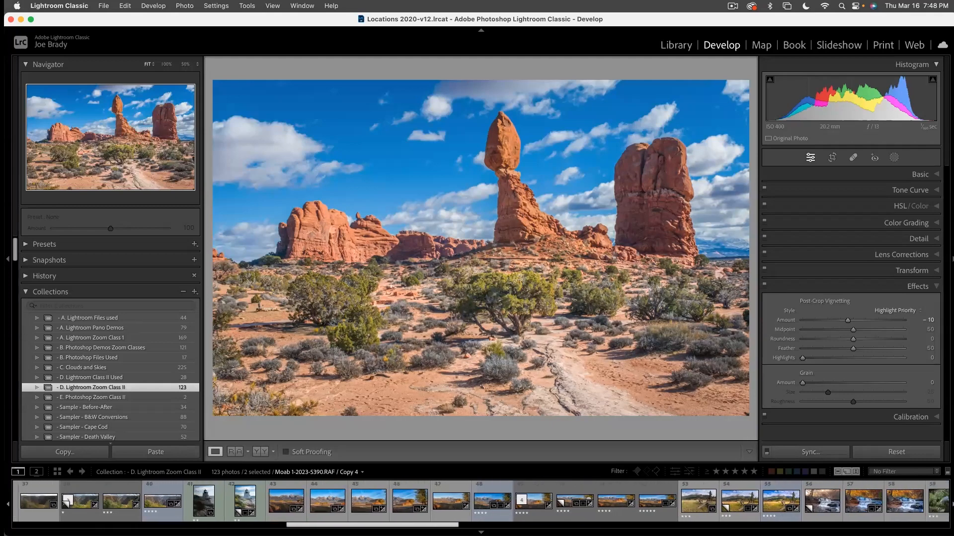
scroll(480, 502, "right", 9)
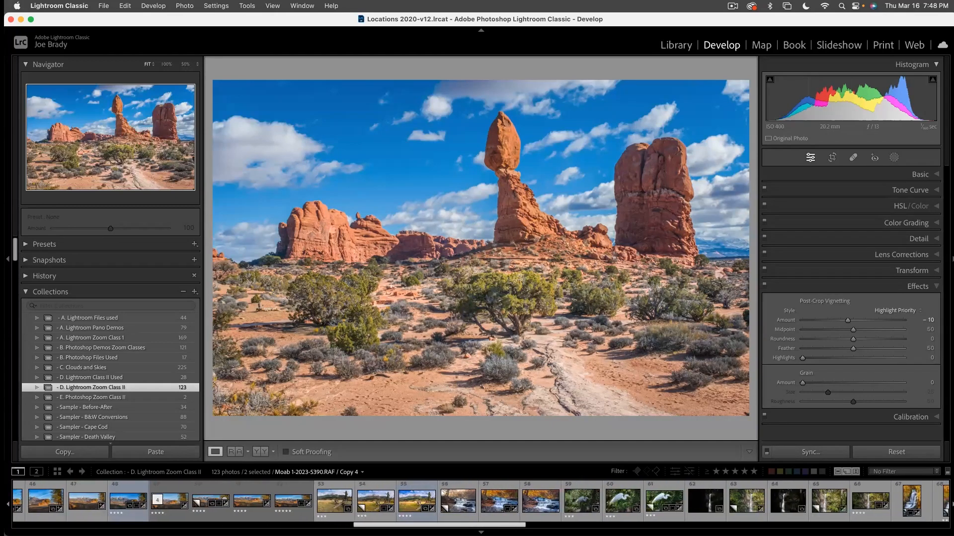
scroll(481, 502, "right", 6)
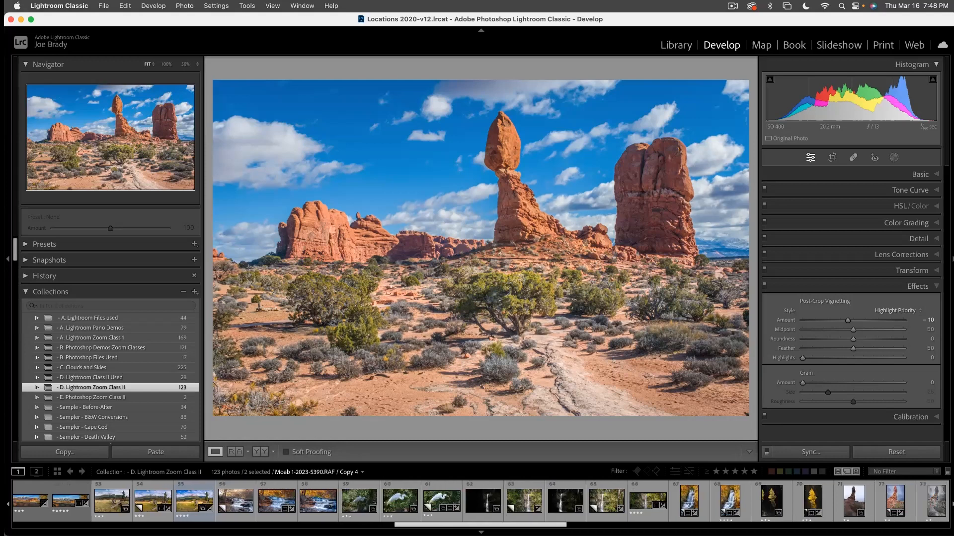
scroll(481, 502, "left", 8)
mouse_move(490, 526)
left_mouse_down()
mouse_move(513, 526)
mouse_move(501, 526)
left_mouse_up()
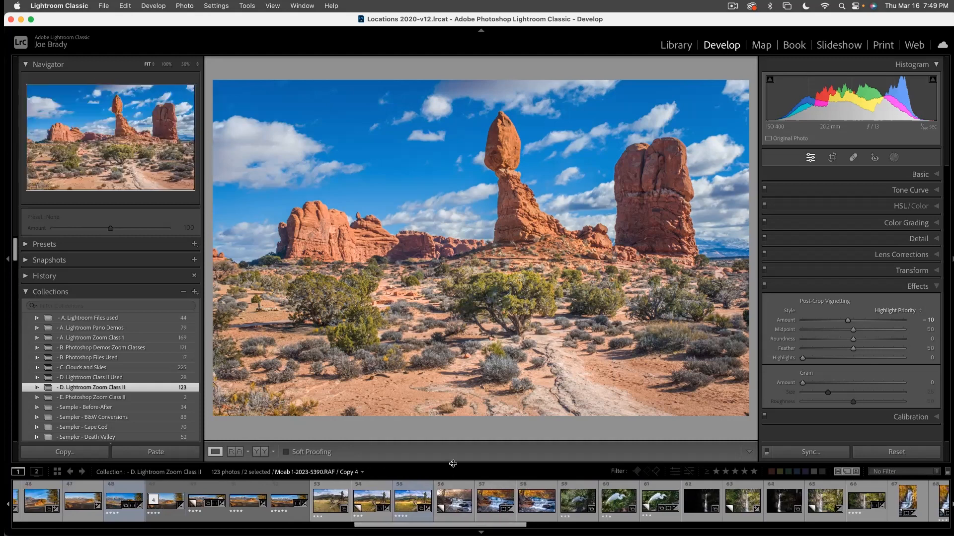
left_click_drag(452, 463, 452, 470)
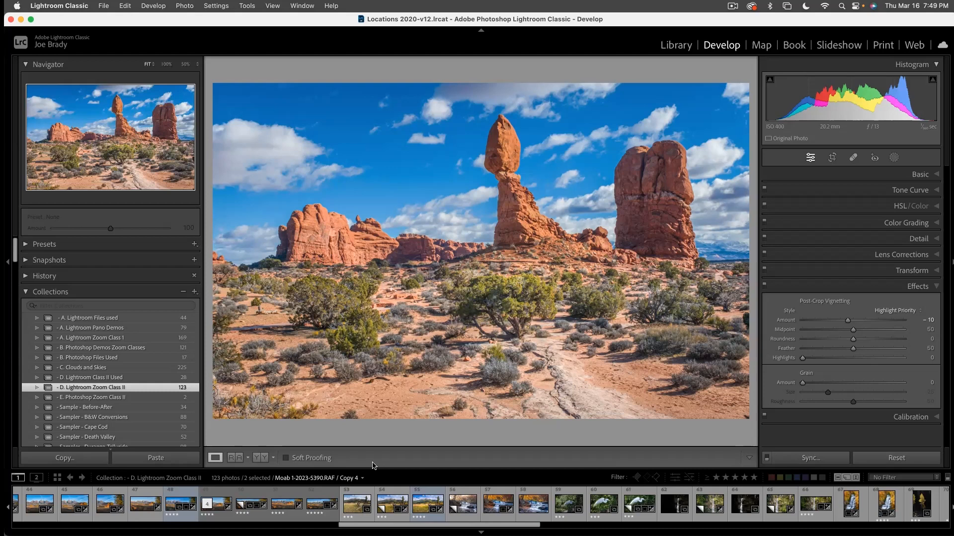
left_click(567, 503)
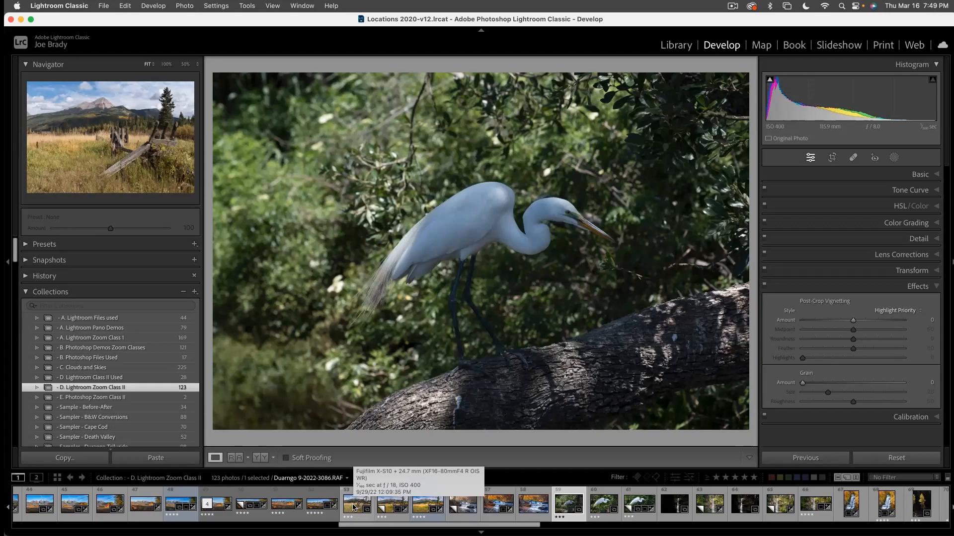
- Find the ColorChecker chart photo near the end of the Library grid, open it, and examine its color patches up close
key("g")
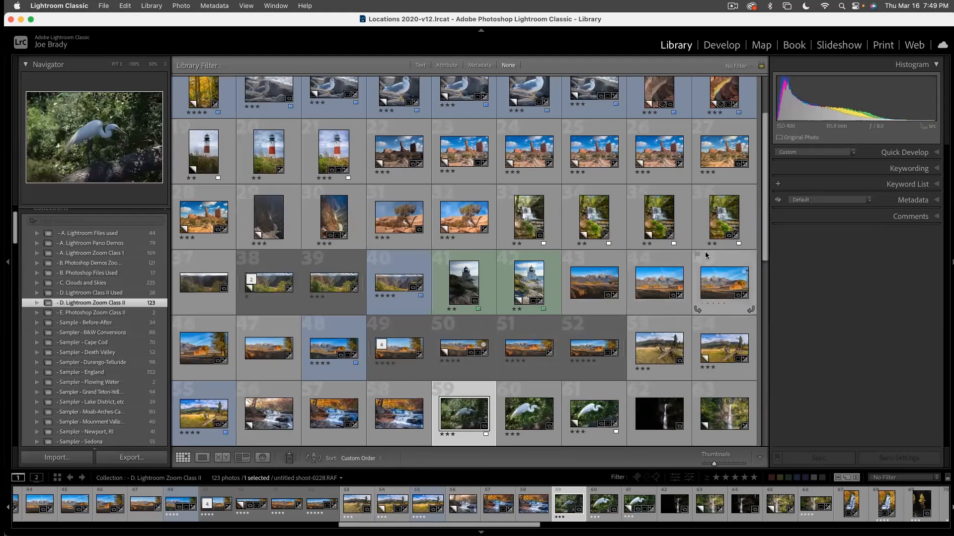
scroll(760, 157, "up", 3)
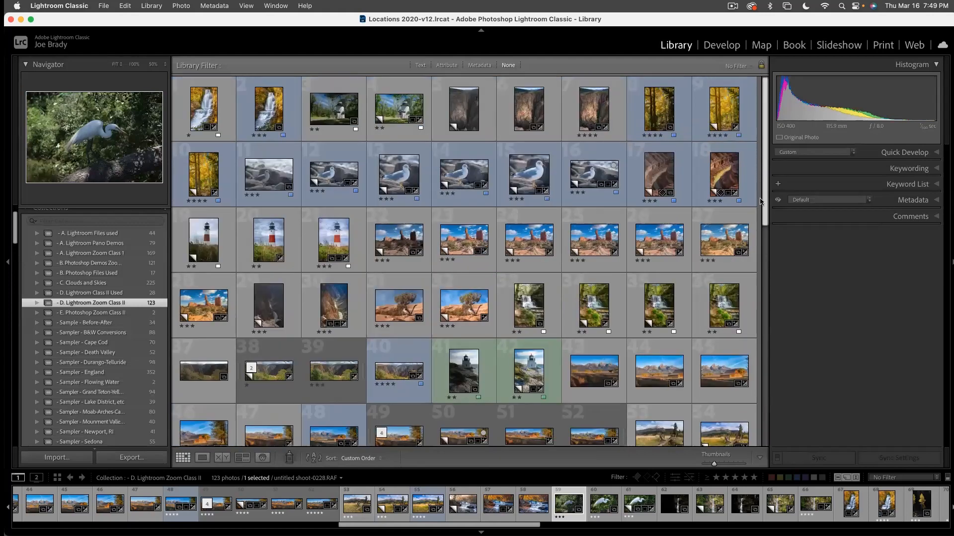
scroll(752, 305, "down", 9)
scroll(752, 310, "down", 10)
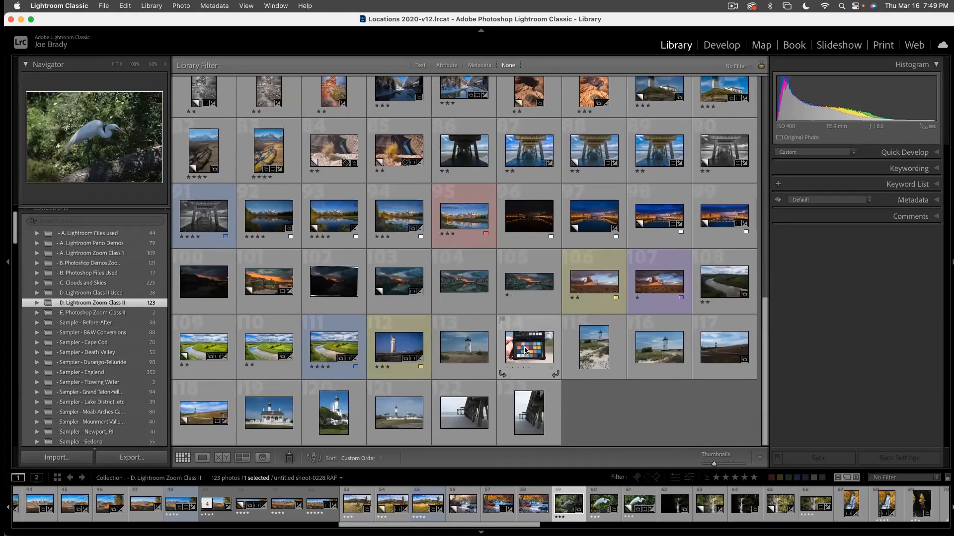
double_click(525, 351)
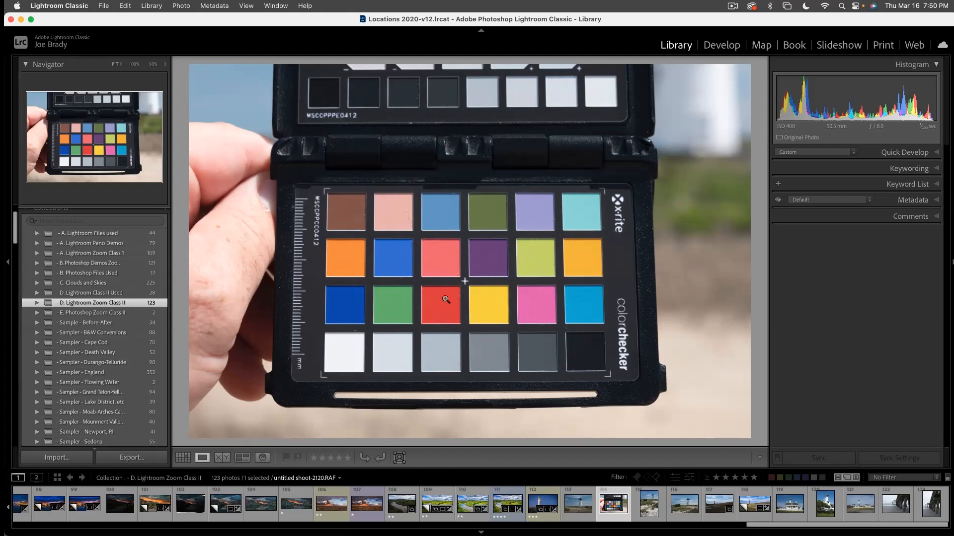
left_click(352, 308)
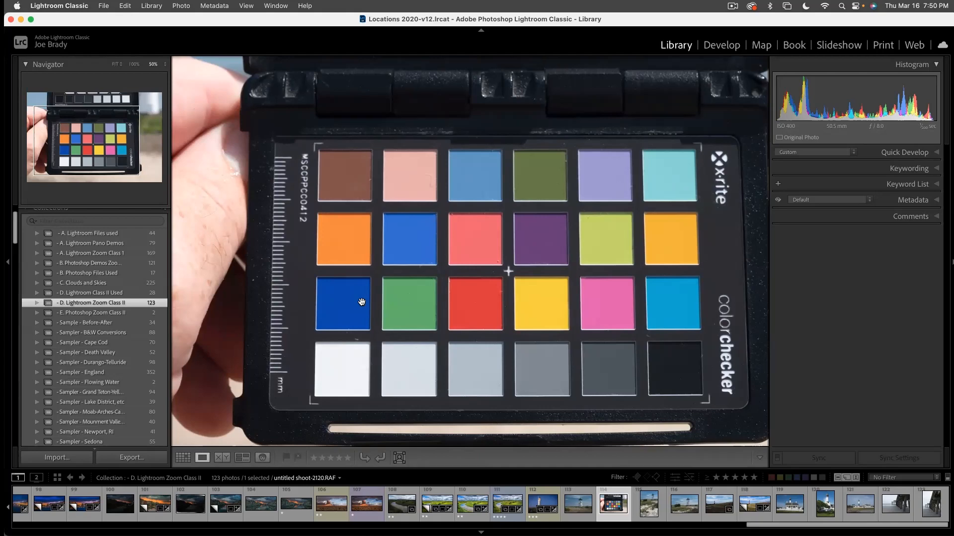
left_click(362, 302)
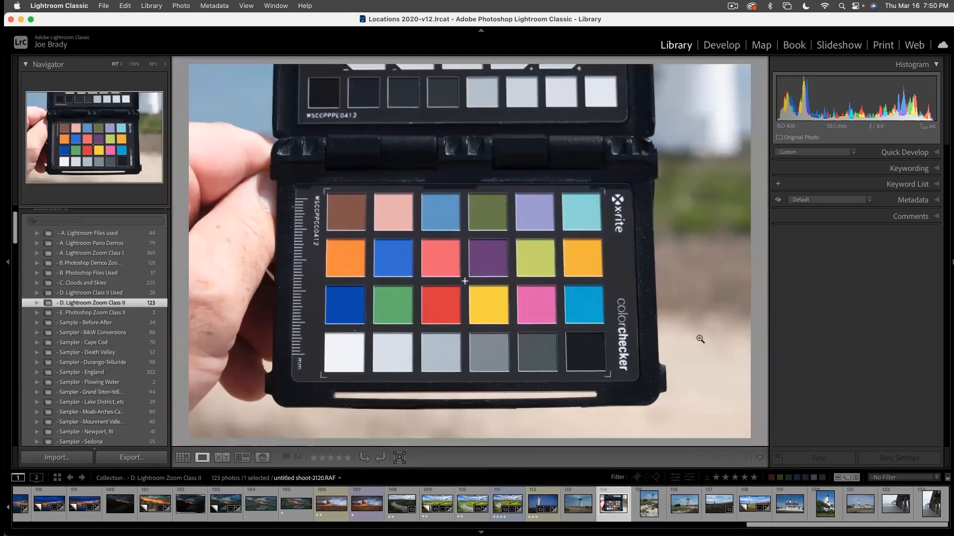
- In the Develop module, set the chart photo's white balance by sampling the third patch of the chart's bottom gray row
left_click(725, 46)
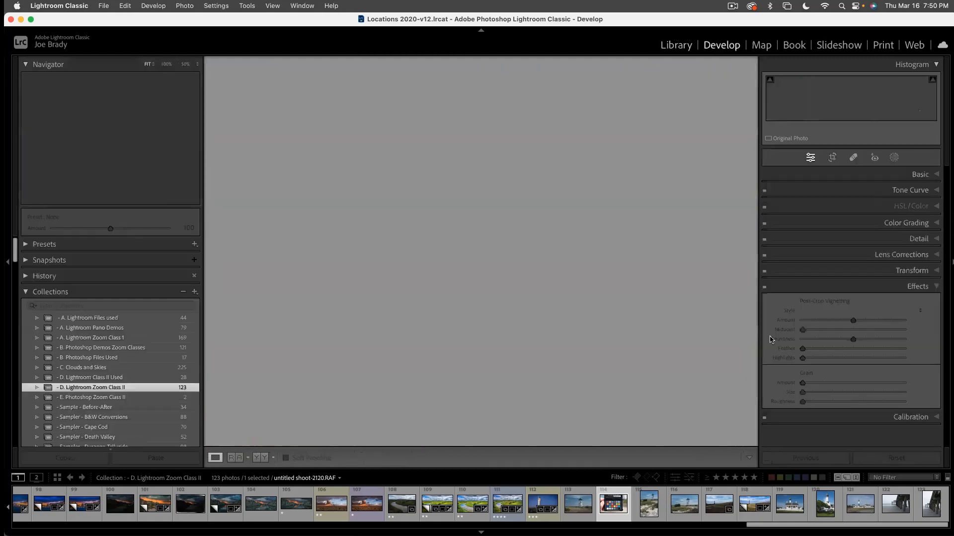
left_click(920, 174)
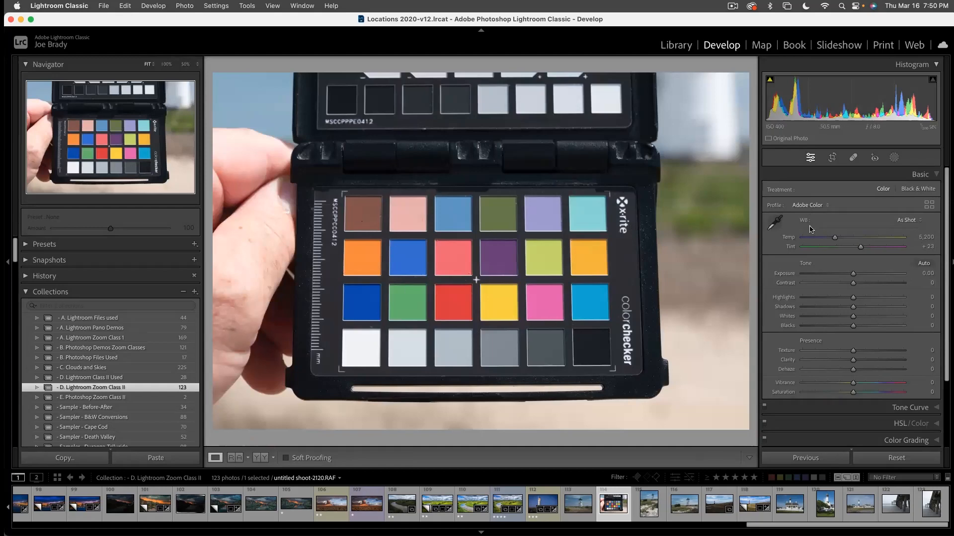
left_click(774, 224)
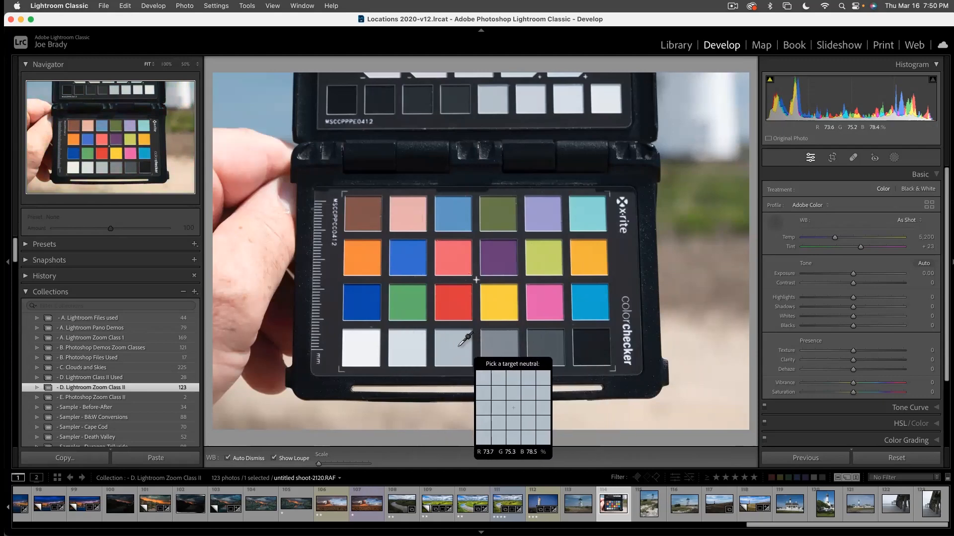
left_click(465, 346)
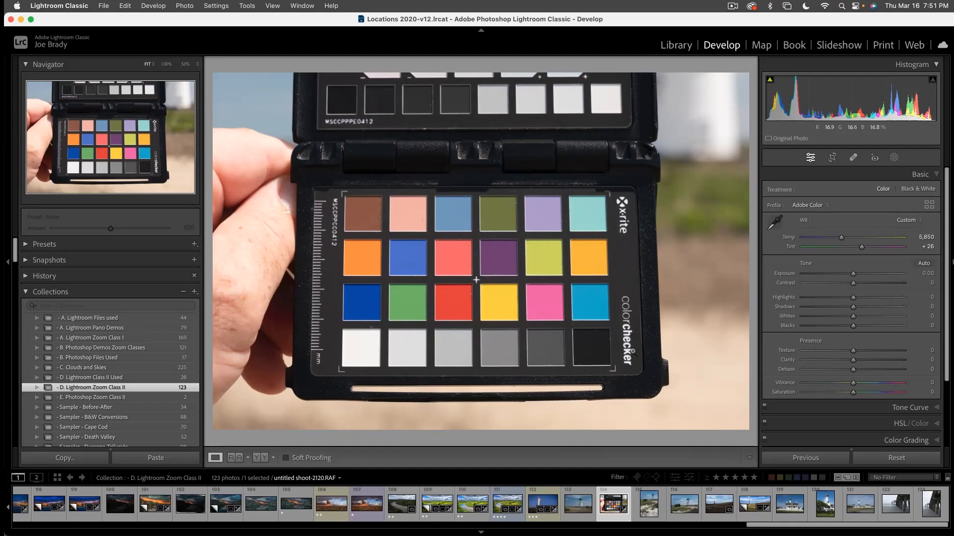
- Export the chart photo with the ColorChecker Camera Calibration preset, saving the DNG profile as Fuji Daylight
left_click(106, 6)
mouse_move(135, 180)
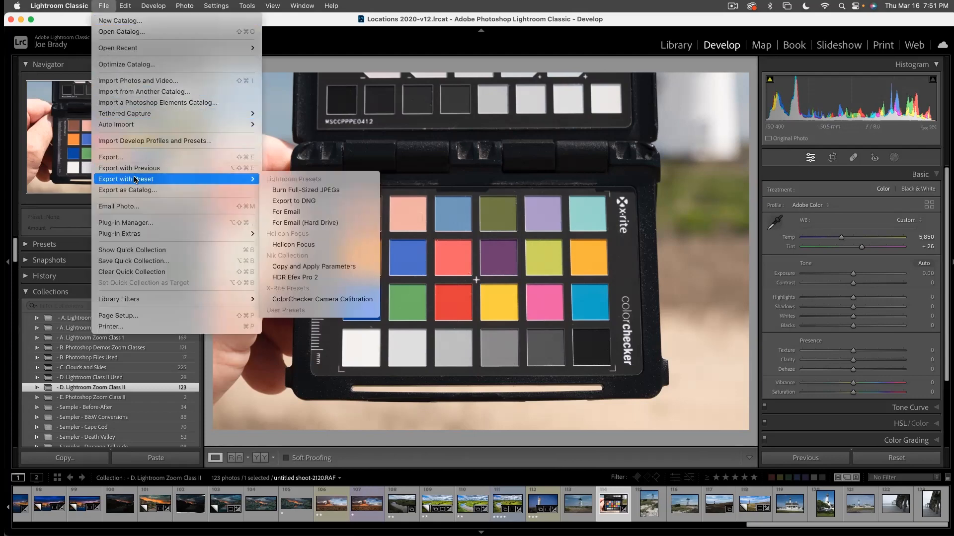
left_click(368, 300)
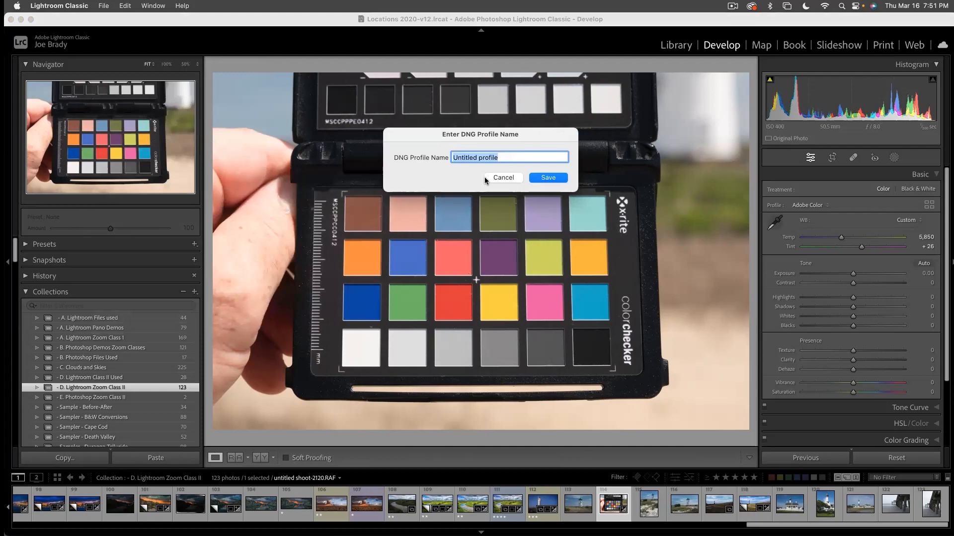
type("Fuji Daylight")
key("Return")
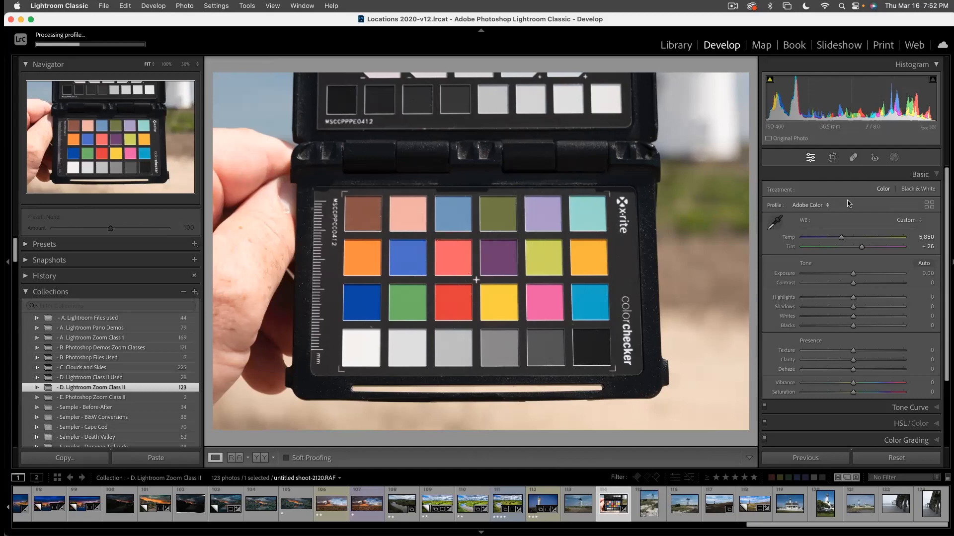
- Compare the Adobe Landscape, Portrait, Standard and Vivid profiles on the chart photo, dismiss the calibration notice, and return to Adobe Color
left_click(817, 205)
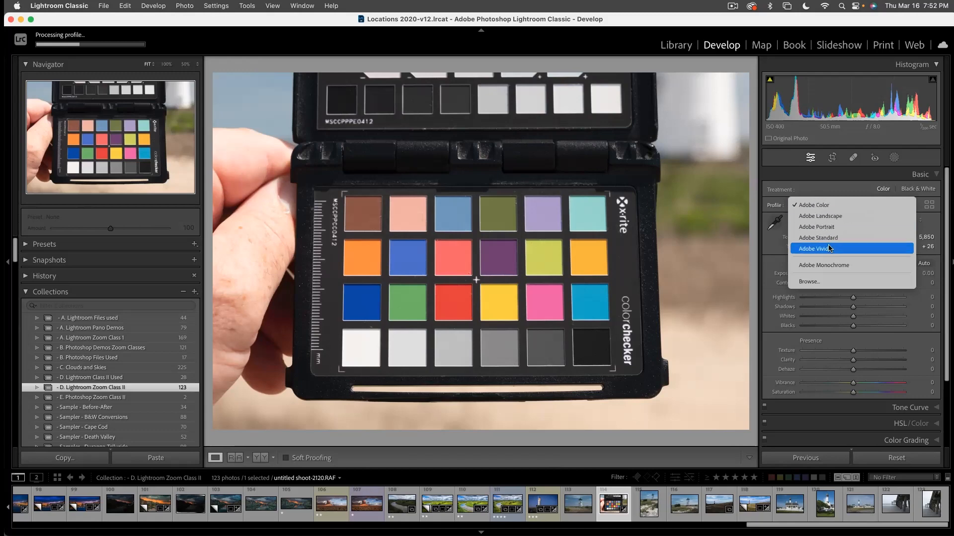
left_click(830, 217)
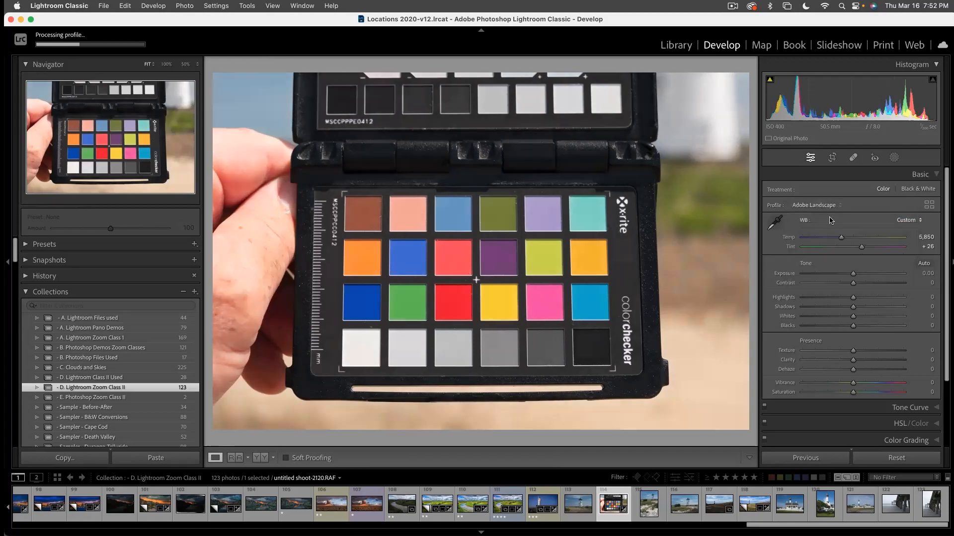
left_click(821, 205)
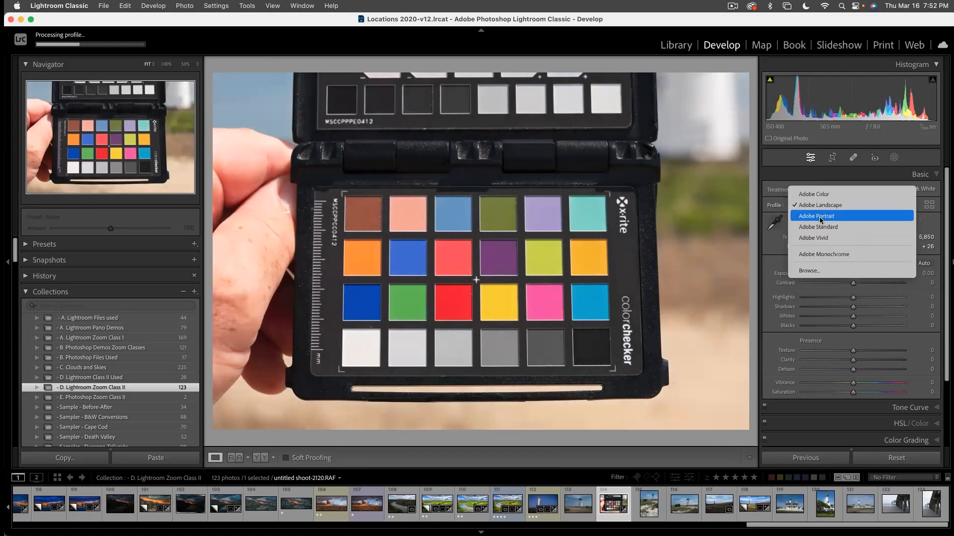
left_click(820, 220)
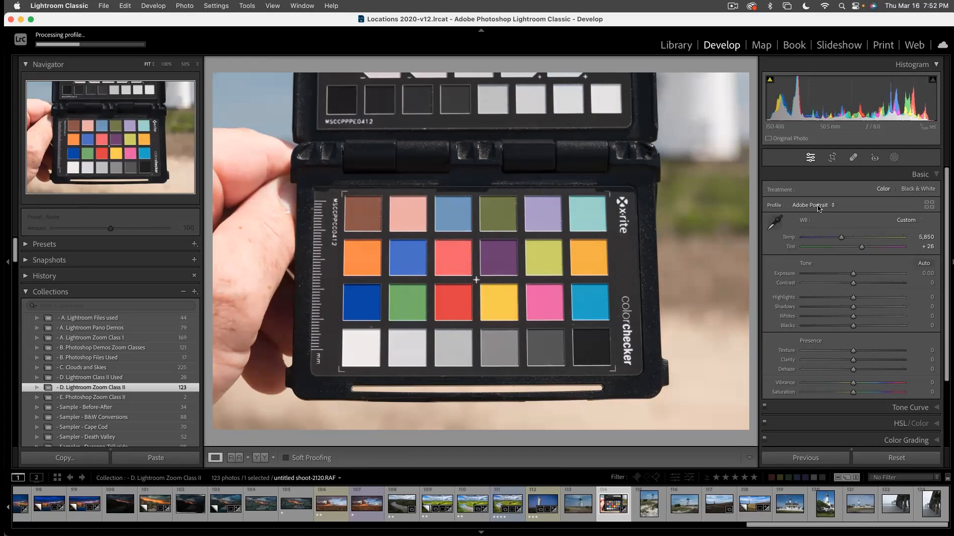
left_click(818, 208)
left_click(820, 216)
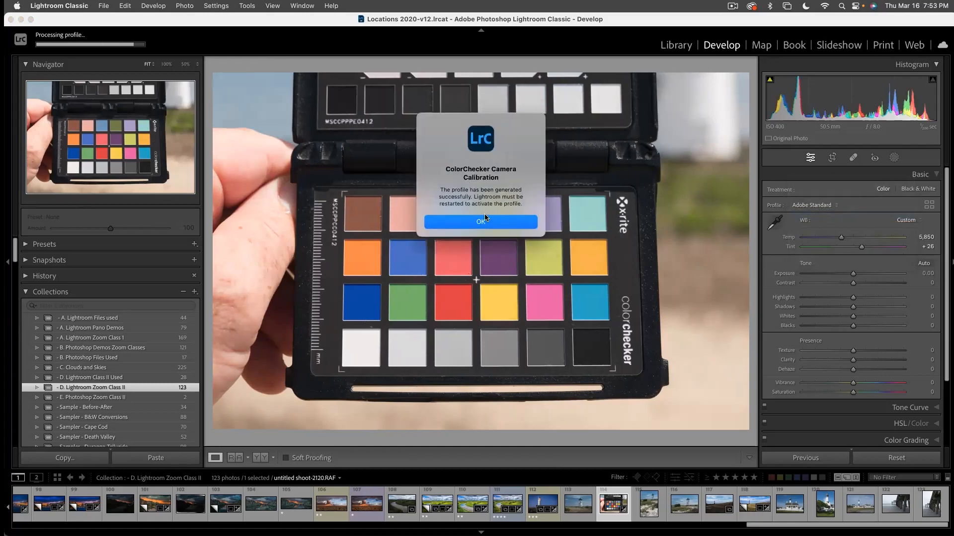
left_click(494, 220)
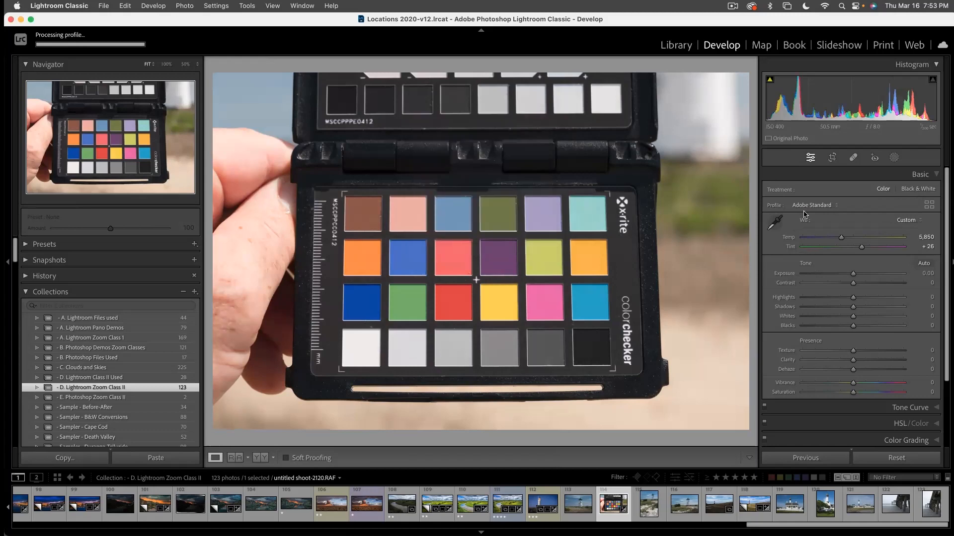
left_click(807, 207)
left_click(807, 217)
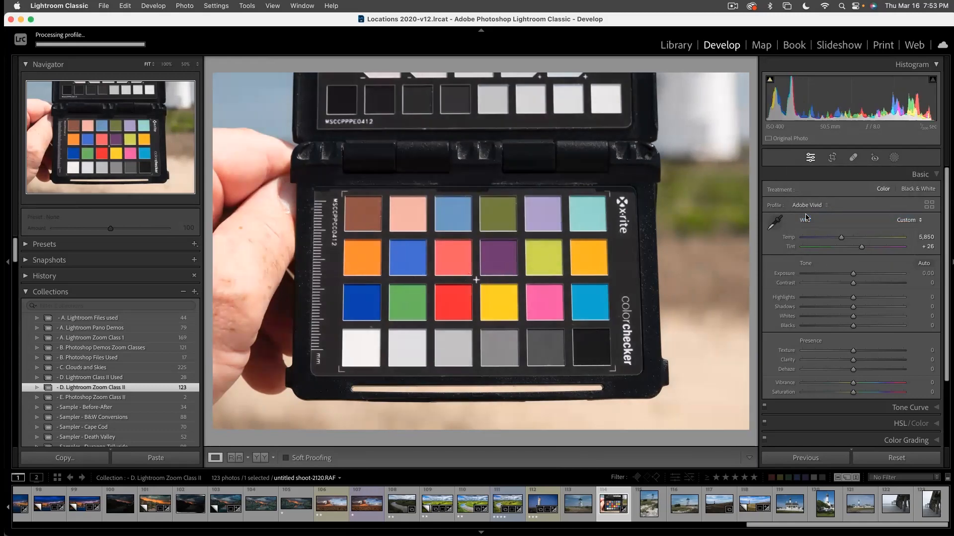
left_click(807, 206)
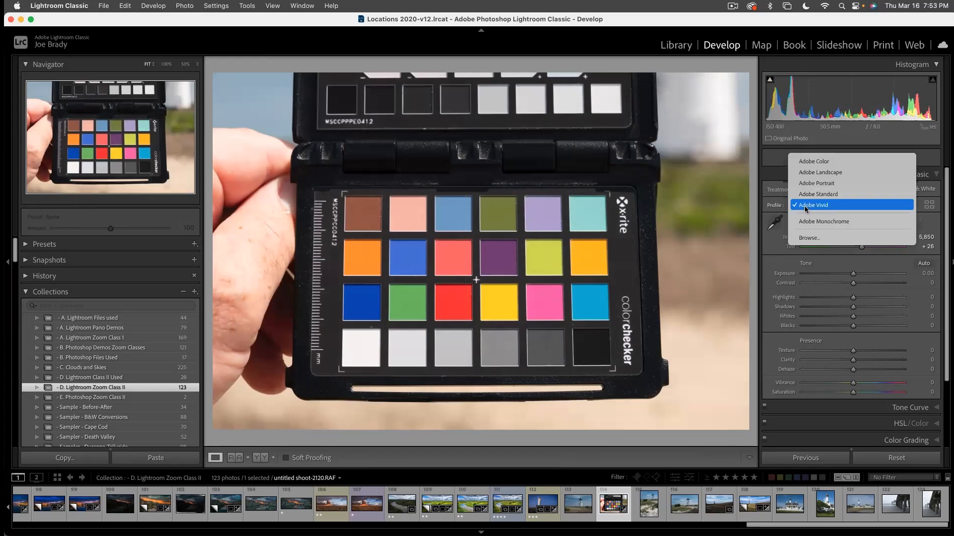
left_click(796, 163)
- Restart Lightroom Classic to activate the new camera profile, skipping the catalog backup this time
left_click(93, 5)
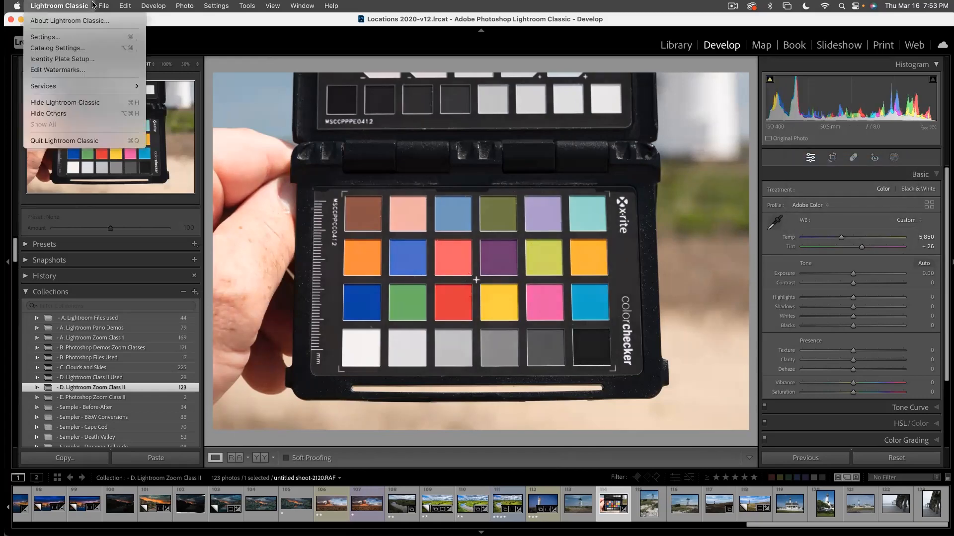
left_click(101, 143)
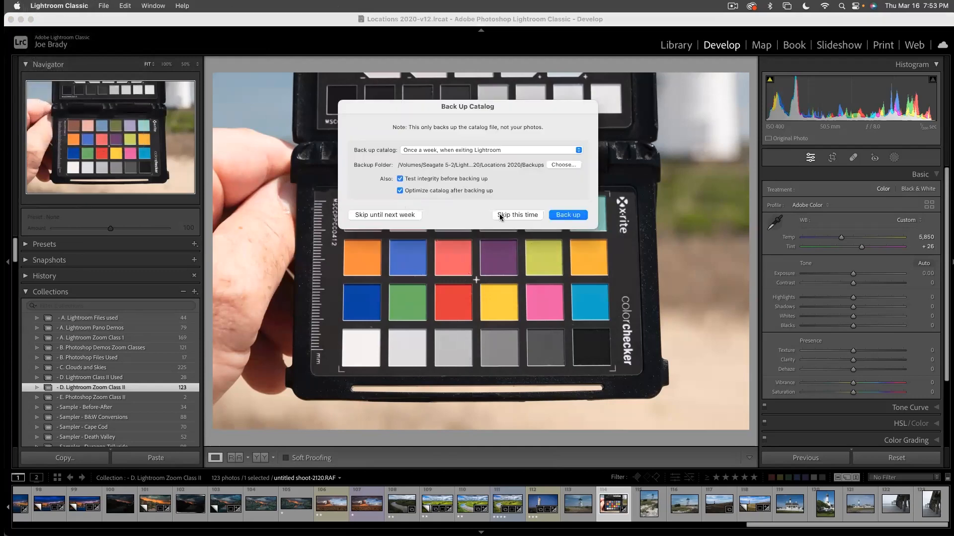
left_click(500, 216)
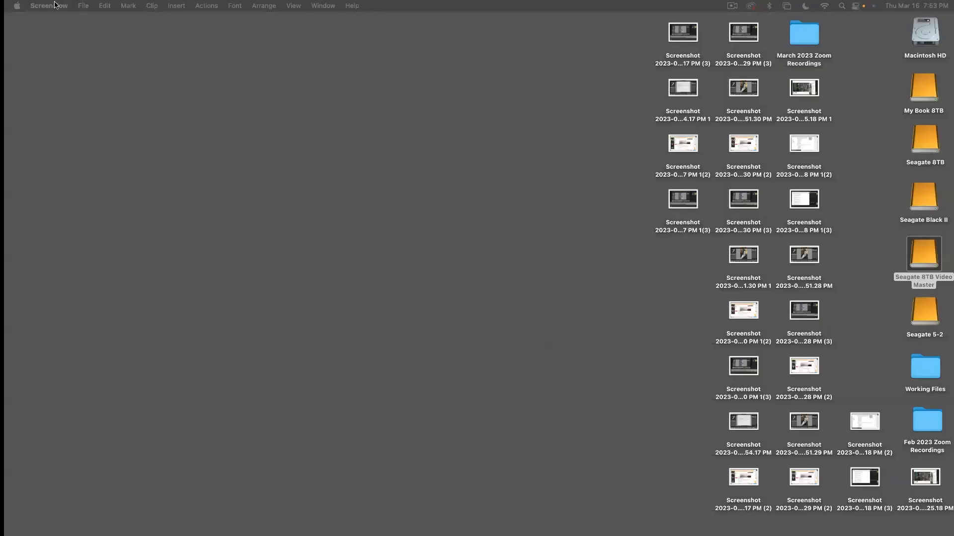
left_click(74, 70)
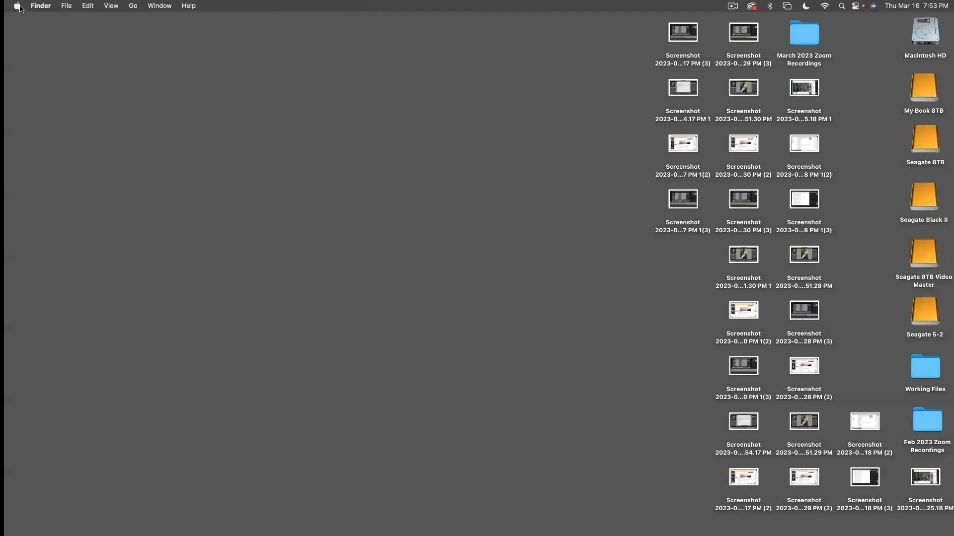
mouse_move(335, 516)
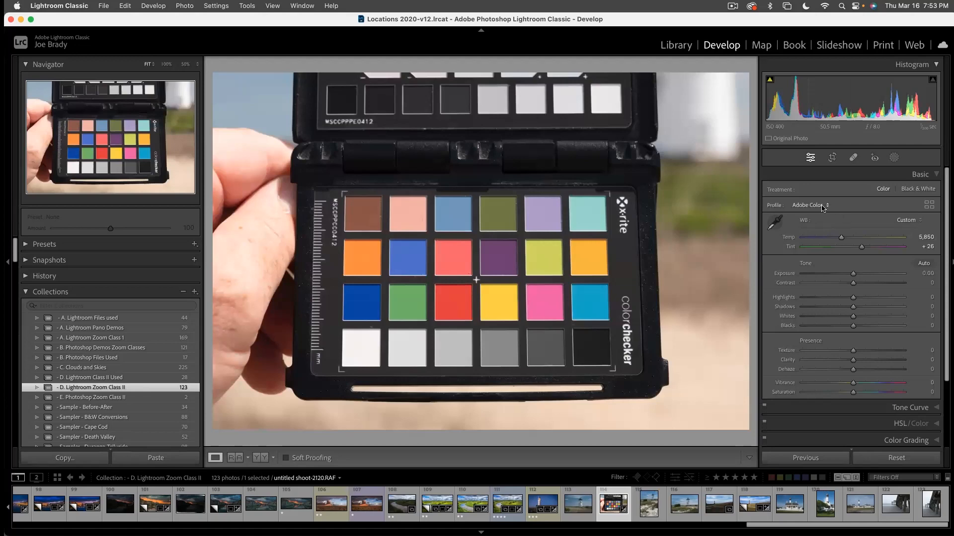
- Apply the custom Fuji Daylight profile to the chart photo from the Profile Browser and add it to the favorite profiles
left_click(822, 208)
left_click(816, 282)
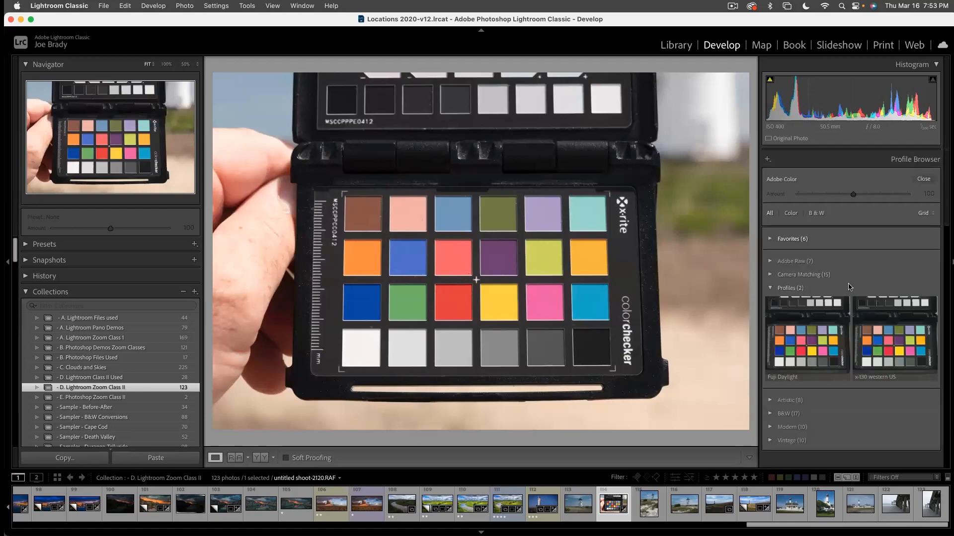
left_click(771, 288)
left_click(770, 288)
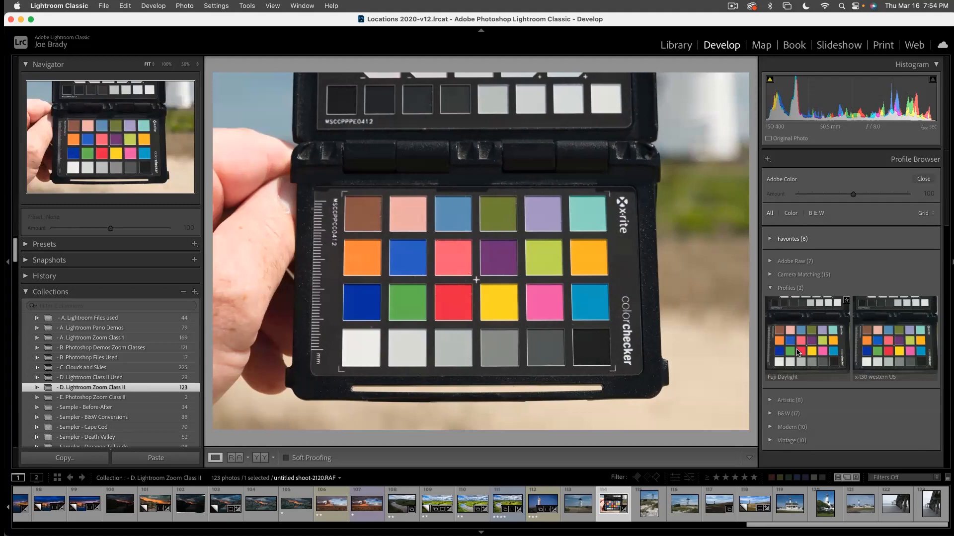
left_click(798, 353)
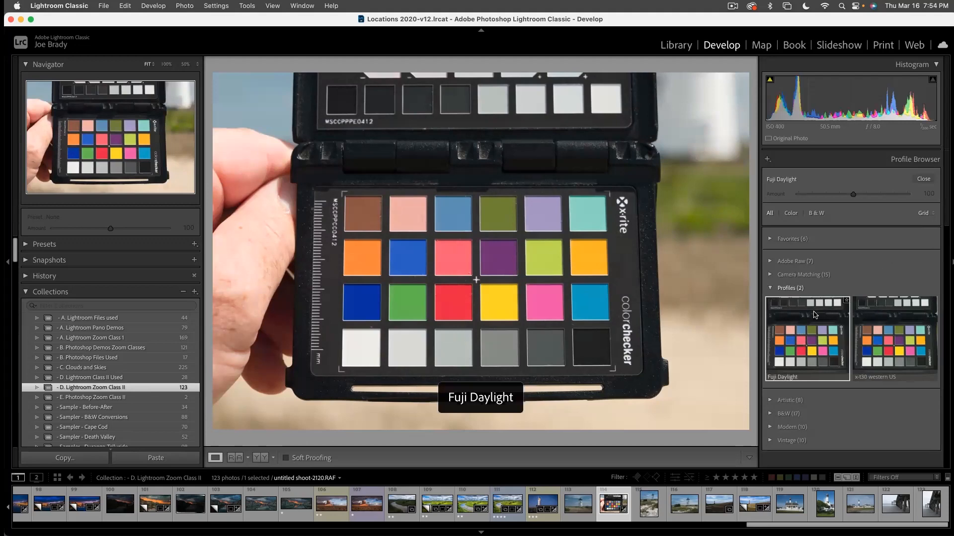
left_click(846, 301)
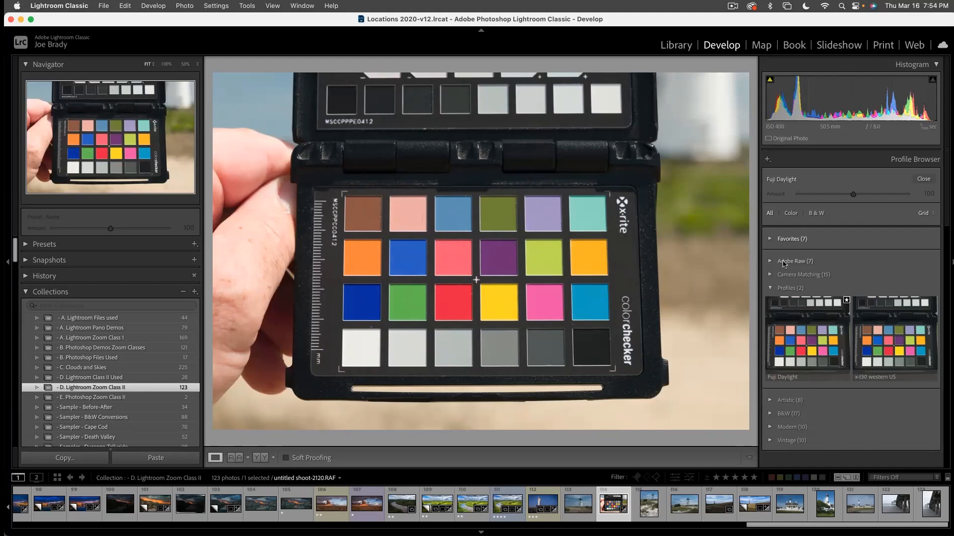
left_click(771, 288)
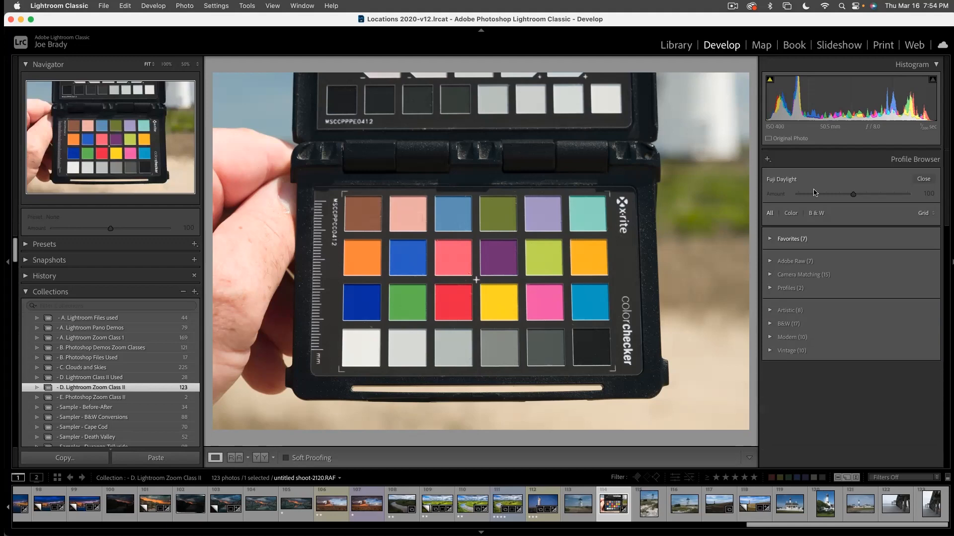
left_click(920, 185)
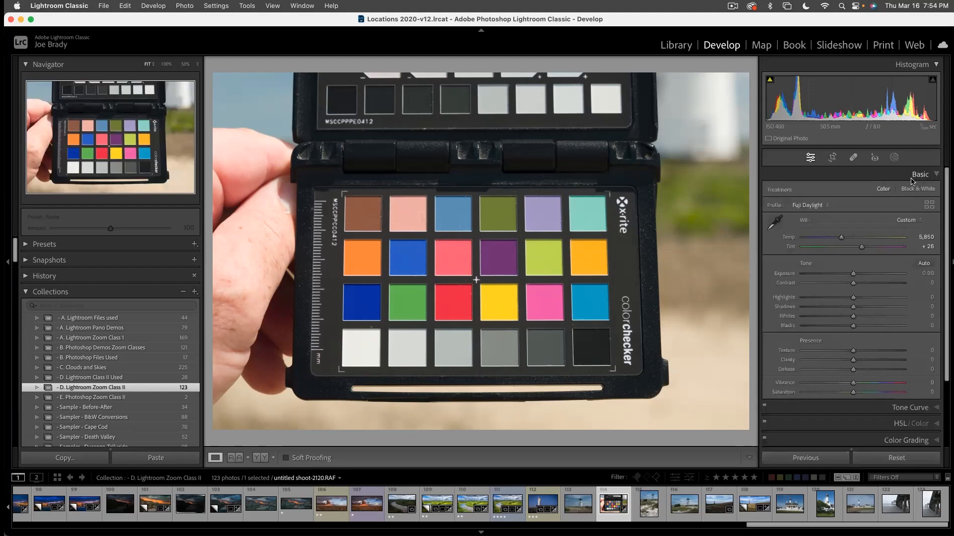
- Compare the Adobe Color and Fuji Daylight profiles on the chart's color patches at 50% zoom, ending on Fuji Daylight
left_click(815, 205)
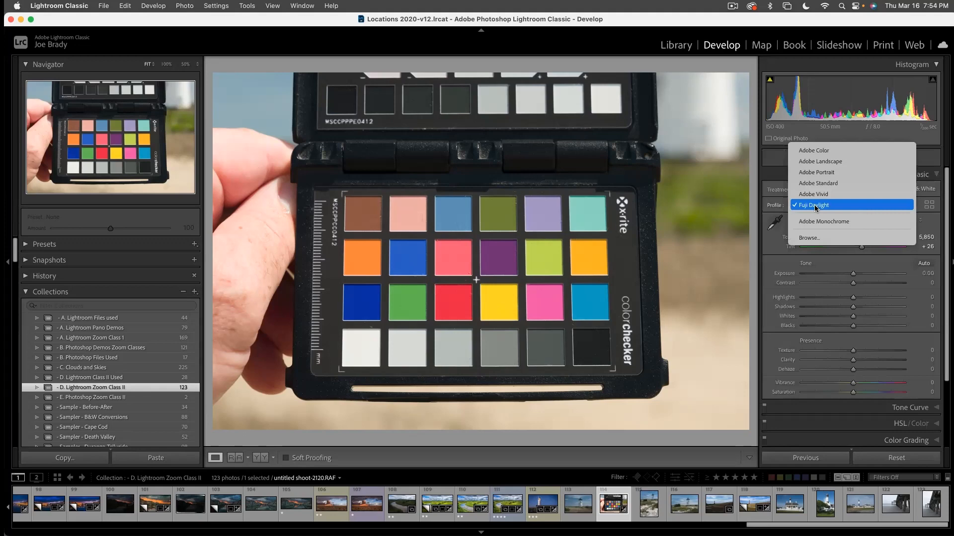
left_click(817, 152)
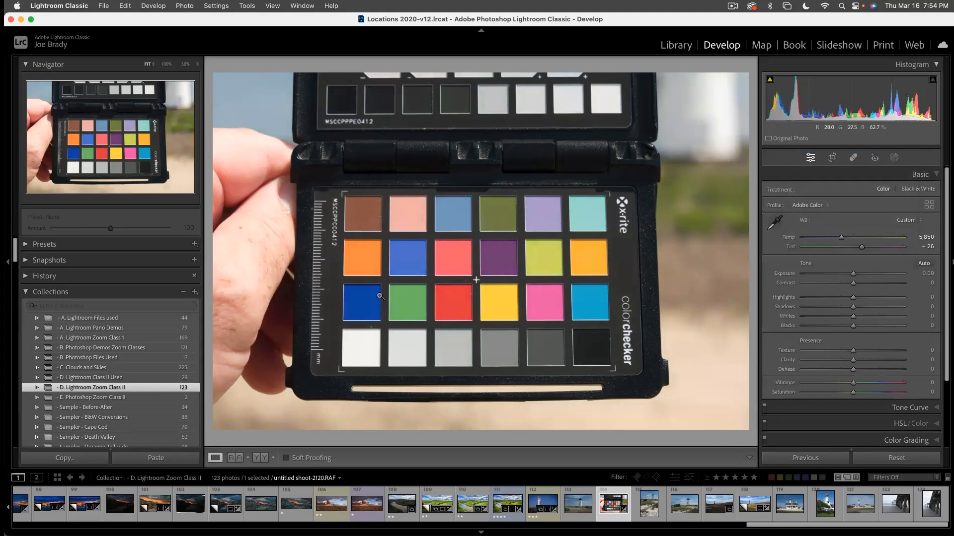
left_click(404, 276)
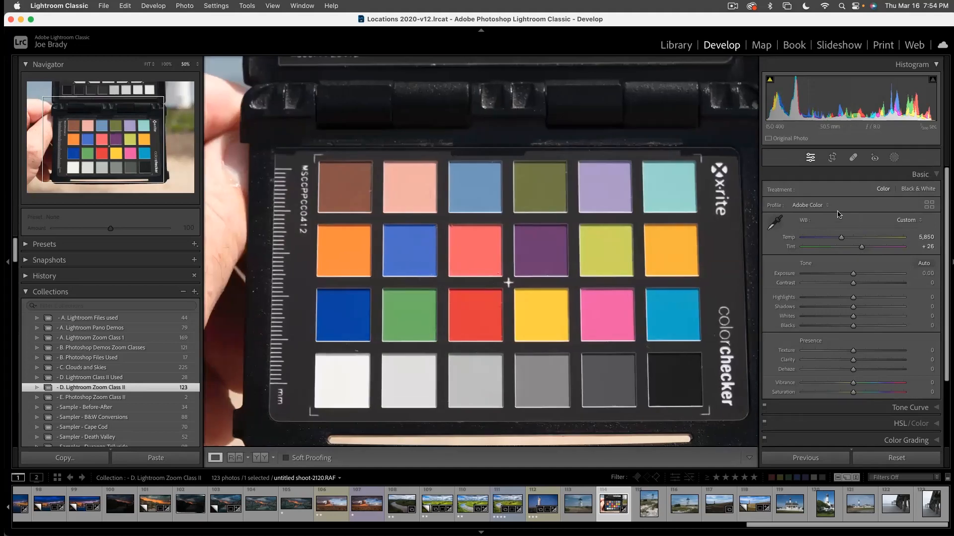
left_click(814, 206)
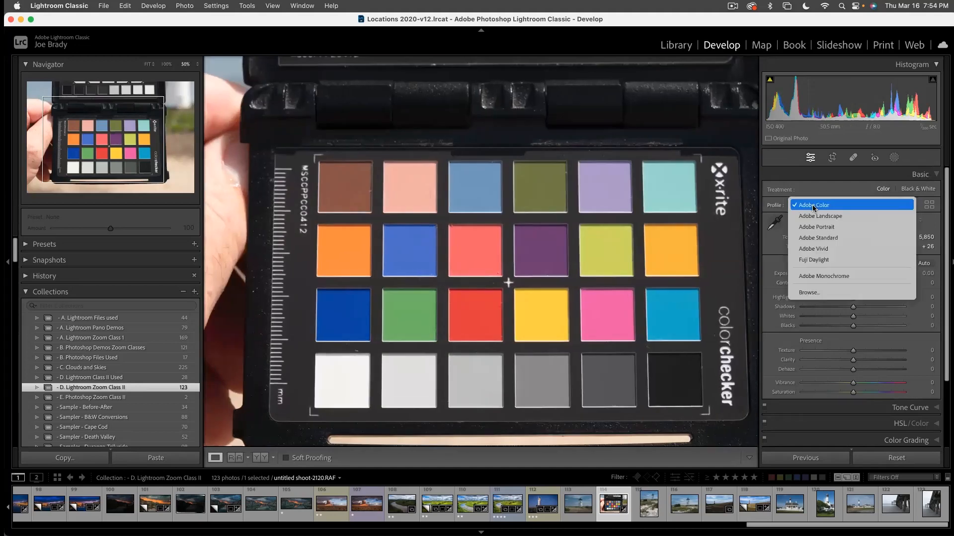
left_click(816, 260)
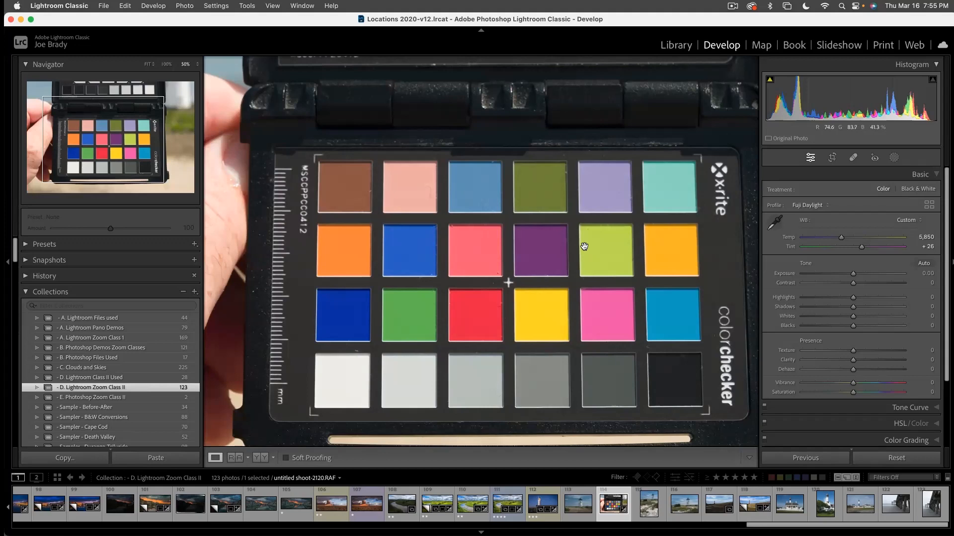
- Find the unedited red-and-white lighthouse photo, Cape Cod 9-2021-4057.DNG / Copy 2, in the Library grid and open it in Develop
key("g")
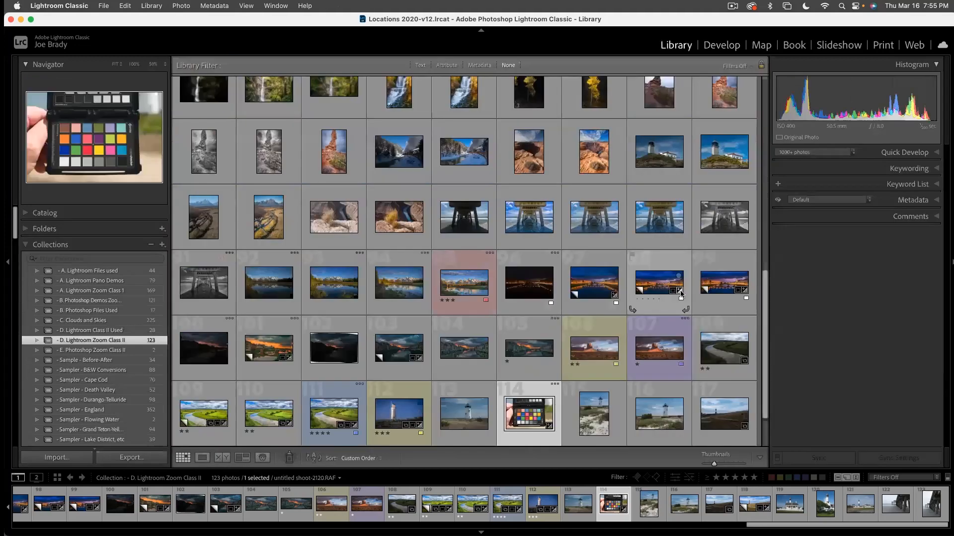
left_click_drag(760, 296, 765, 101)
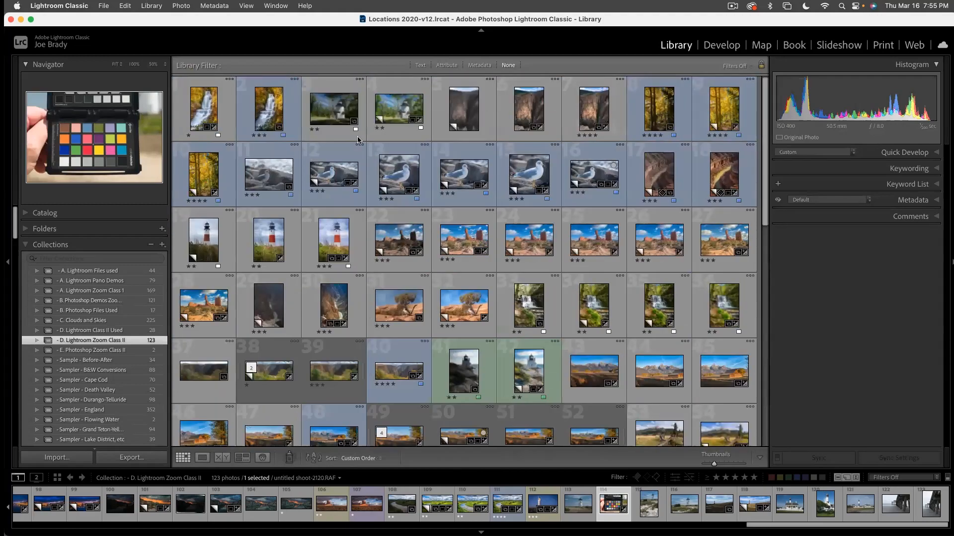
double_click(211, 222)
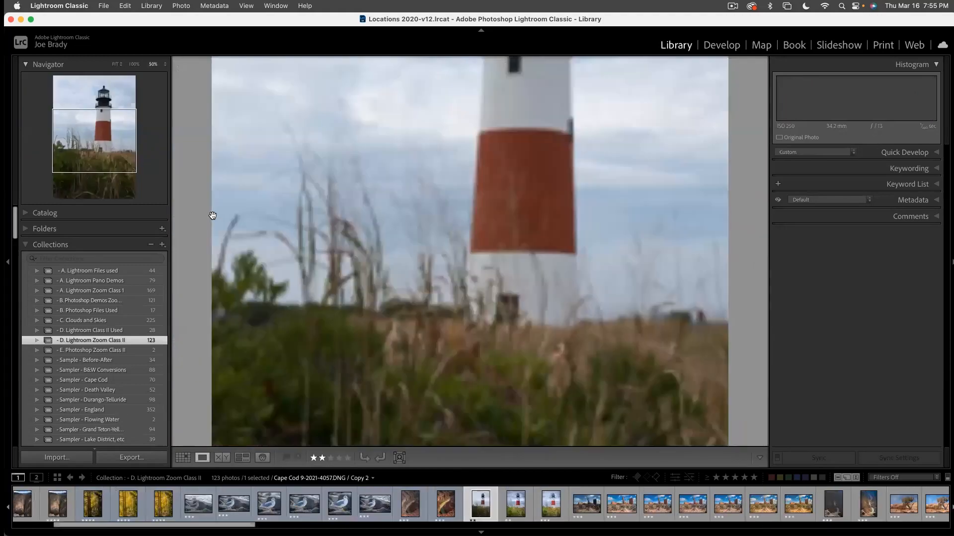
left_click(393, 240)
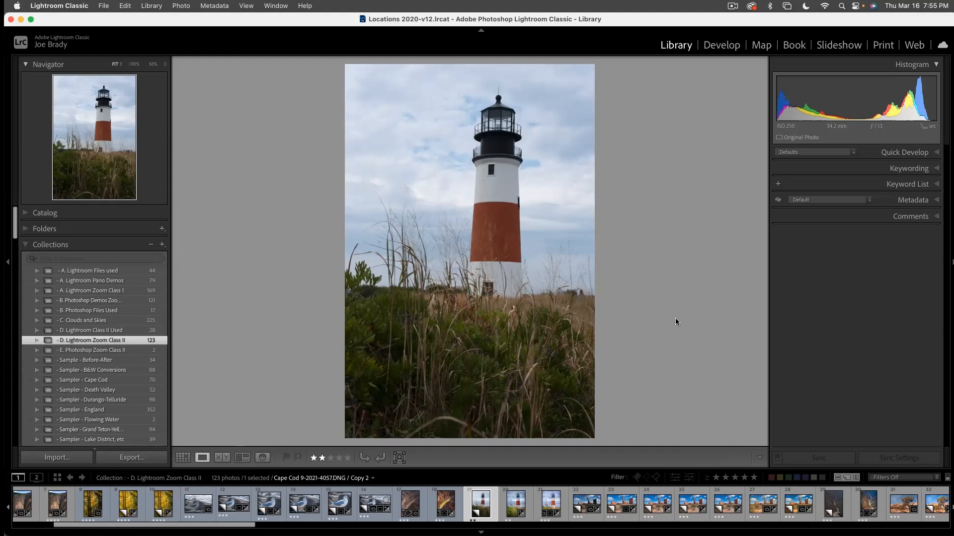
key("Left")
key("Left")
key("Left")
key("Left")
key("Left")
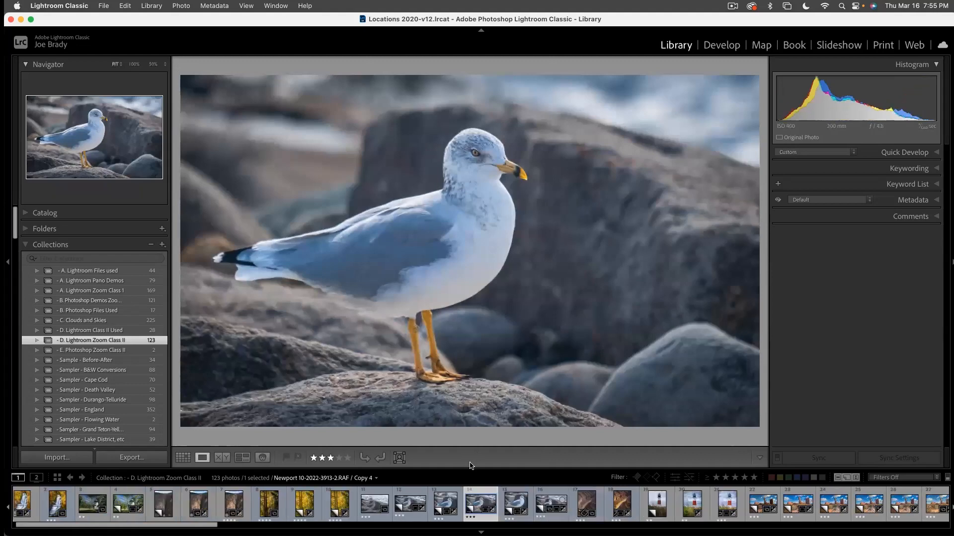
left_click(666, 509)
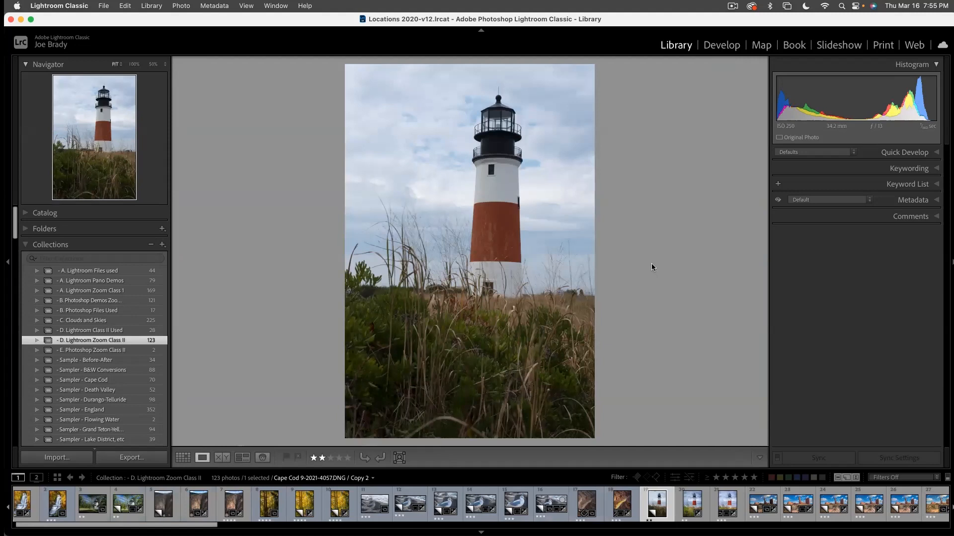
left_click(716, 46)
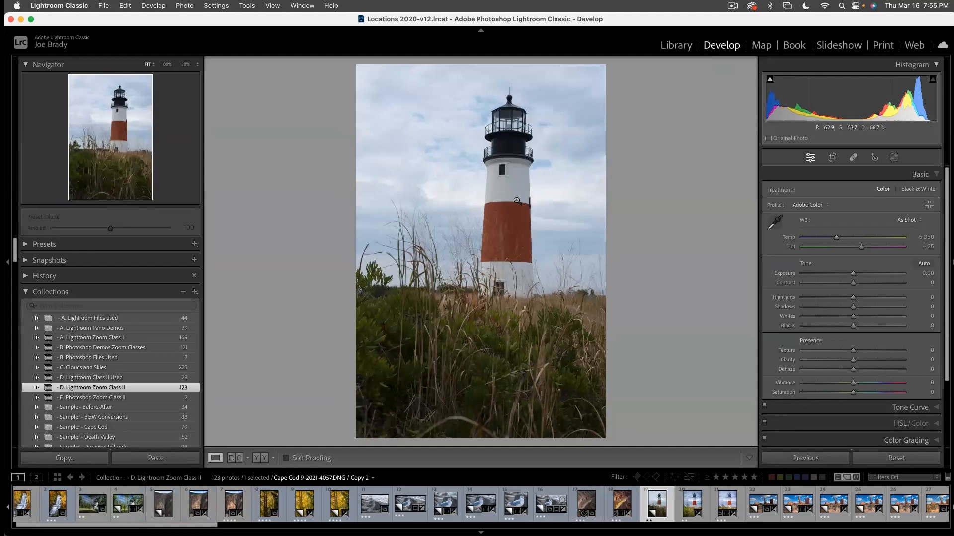
- Straighten the lighthouse photo with Crop & Straighten, rotating it to an angle of -1.78, and apply the crop
left_click(831, 158)
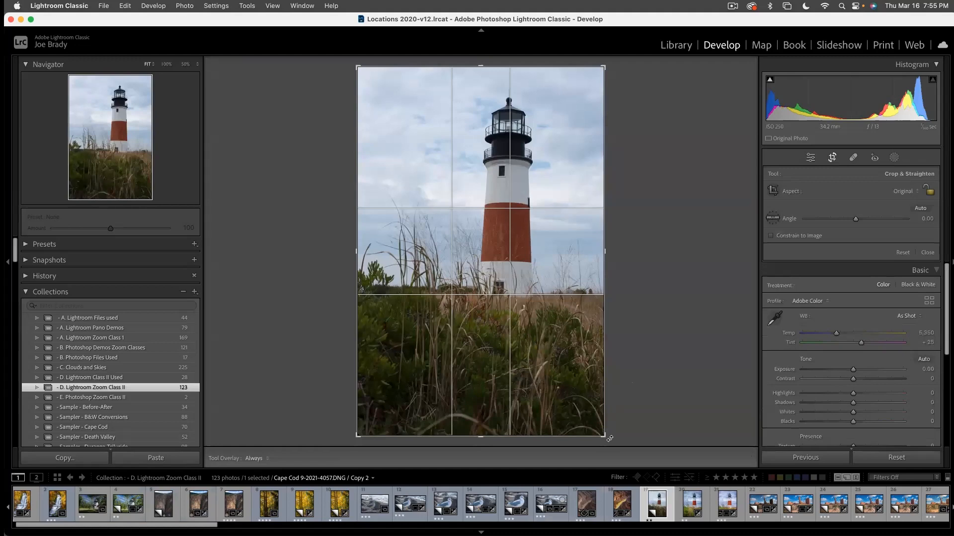
left_click_drag(609, 439, 609, 438)
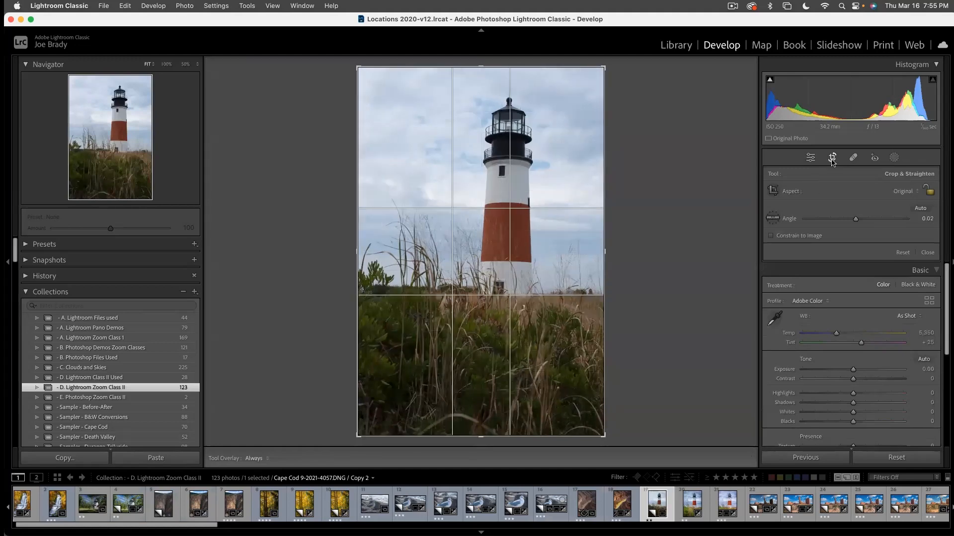
left_click(608, 441)
left_click_drag(609, 442, 614, 441)
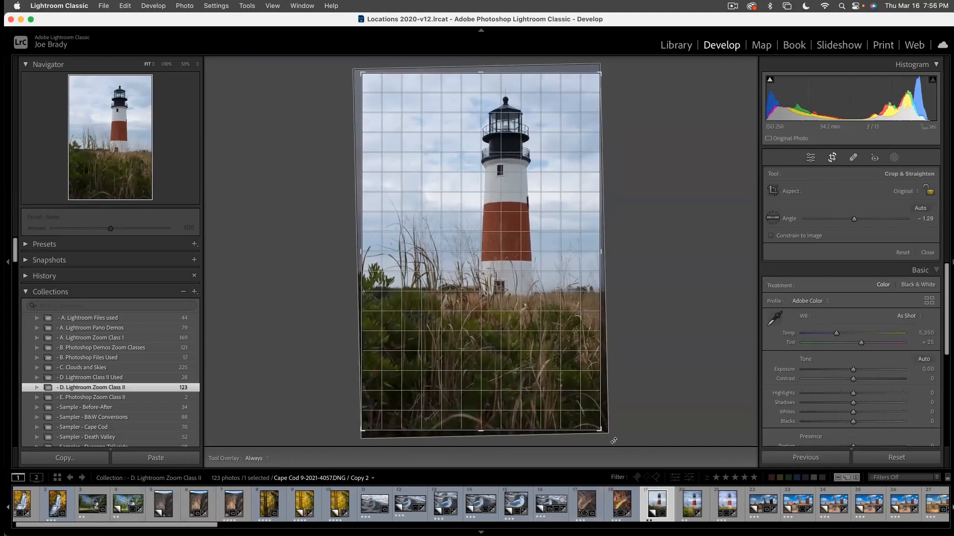
left_click_drag(614, 441, 614, 442)
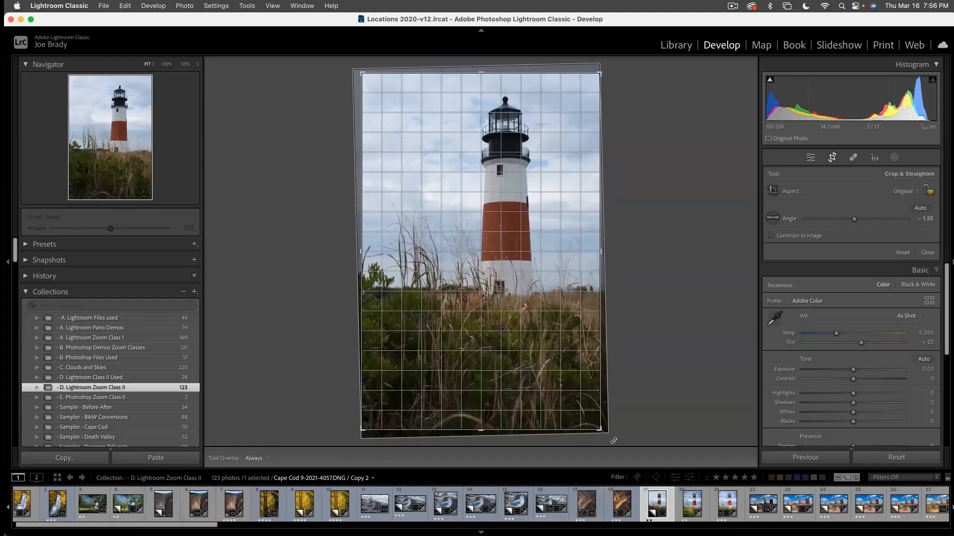
left_click_drag(614, 441, 614, 441)
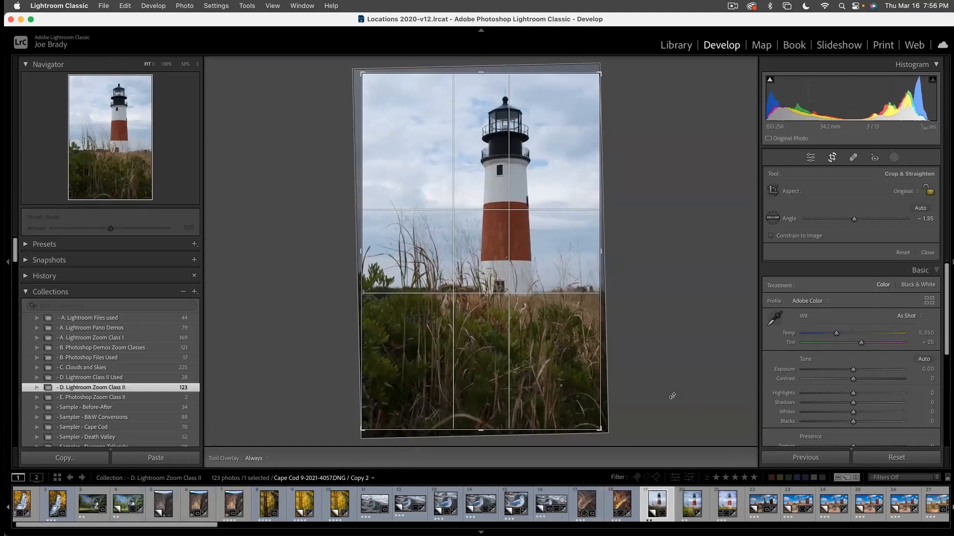
left_click_drag(617, 436, 617, 436)
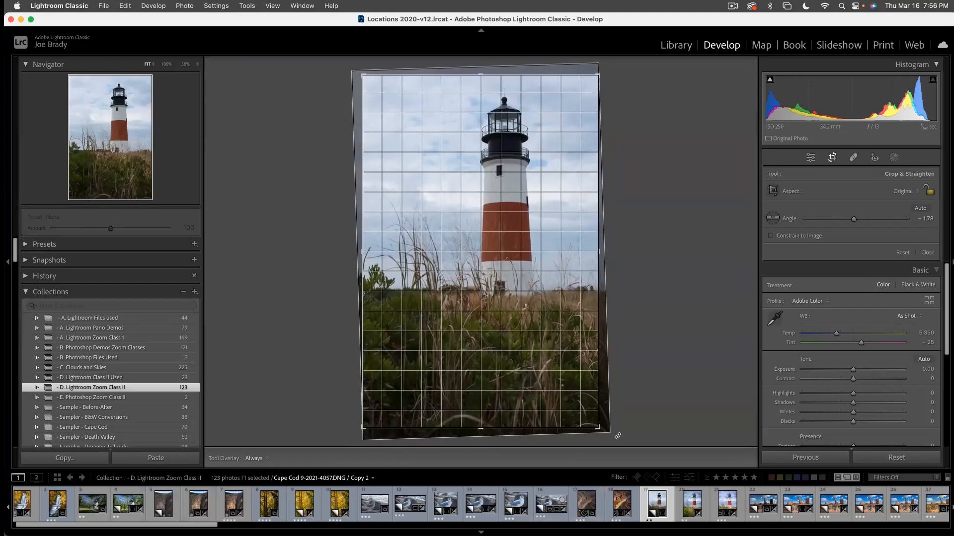
left_click_drag(618, 436, 618, 436)
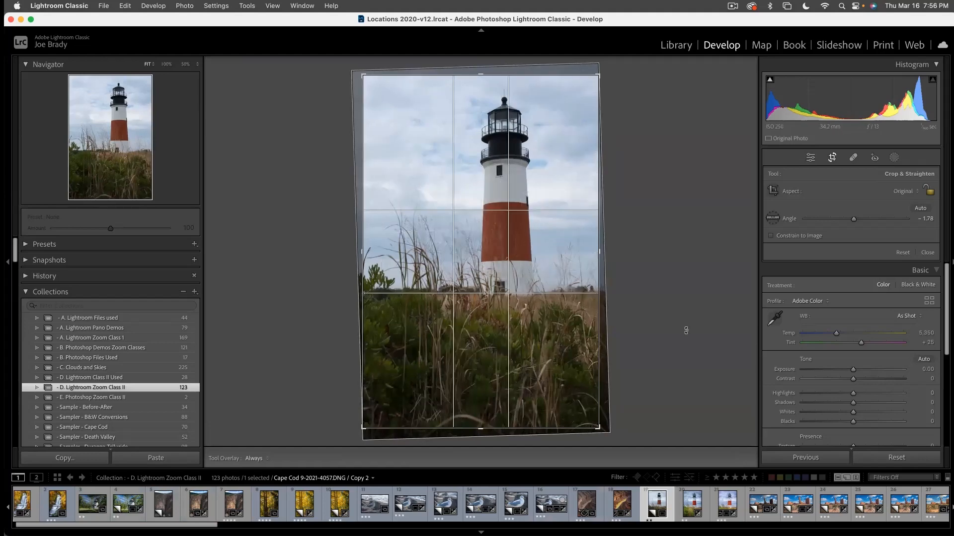
key("Return")
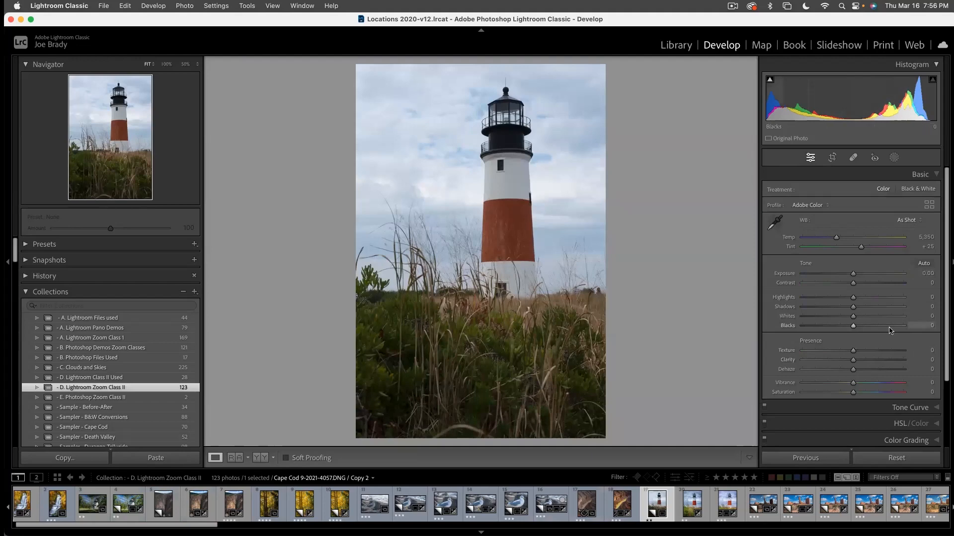
- Set the lighthouse photo's Shadows to +81, Highlights to -24 and Contrast to +14
left_click_drag(852, 306, 894, 308)
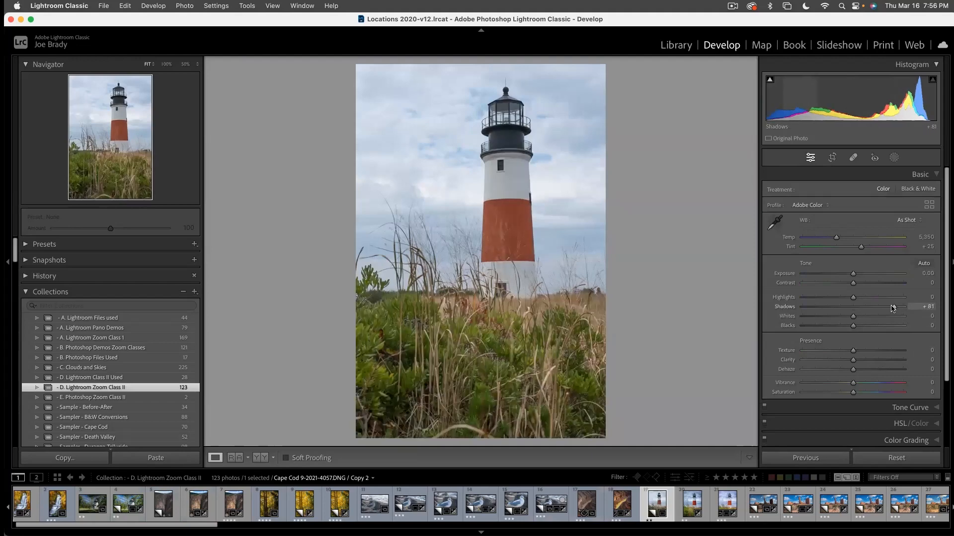
left_click(841, 298)
left_click(862, 283)
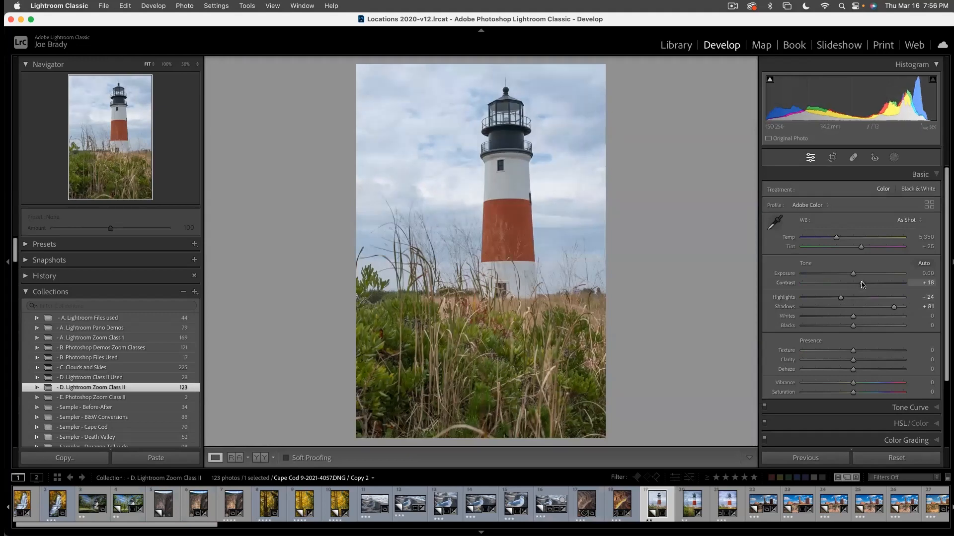
left_click_drag(862, 285, 859, 284)
- Boost the lighthouse photo's color with Vibrance at +13 and Saturation at +29
left_click(862, 392)
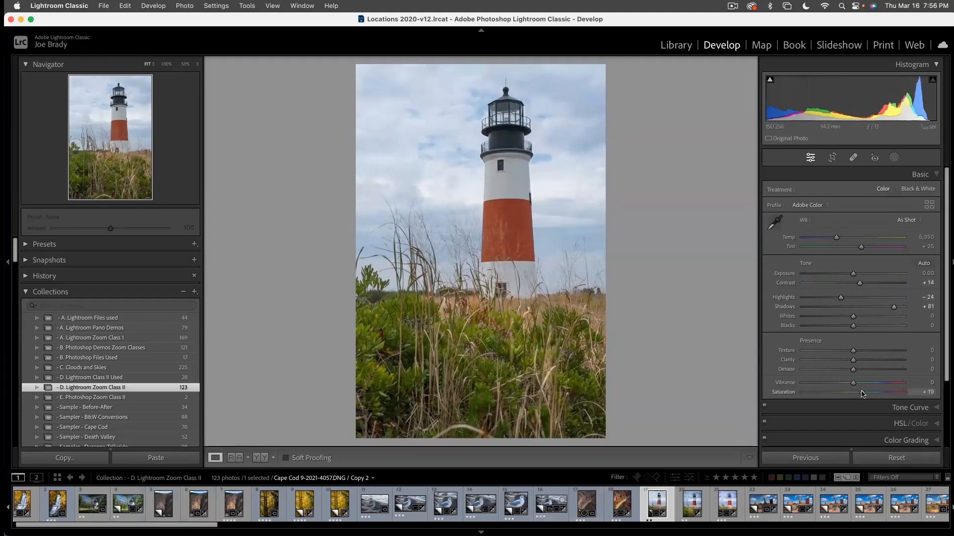
left_click(858, 383)
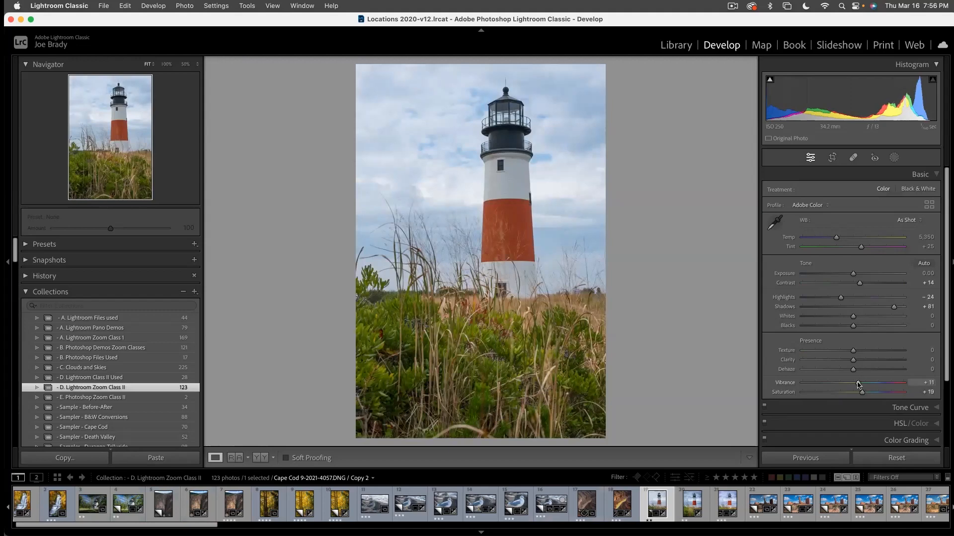
left_click_drag(862, 394, 866, 393)
left_click_drag(866, 394, 867, 393)
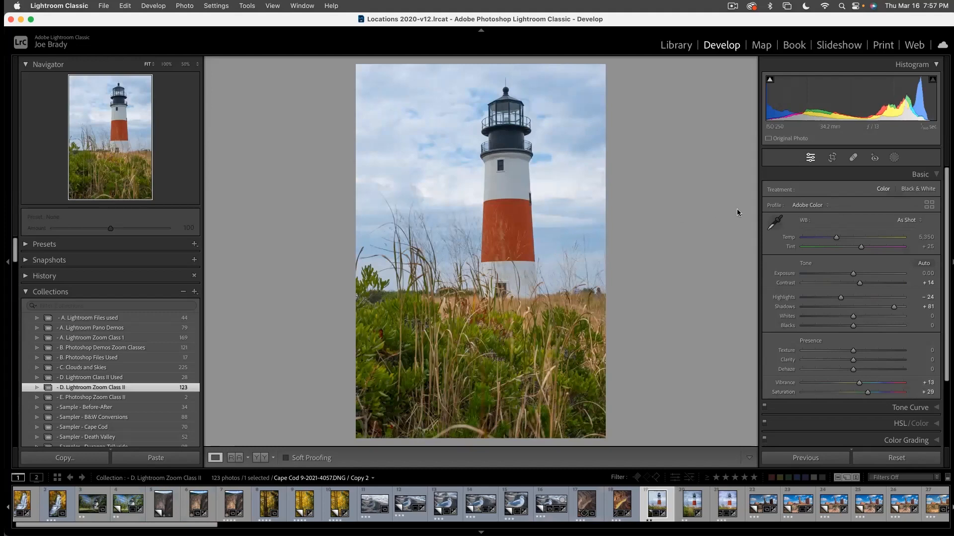
- Create a mask of the lighthouse photo's sky with Select Sky and expand its components
left_click(893, 158)
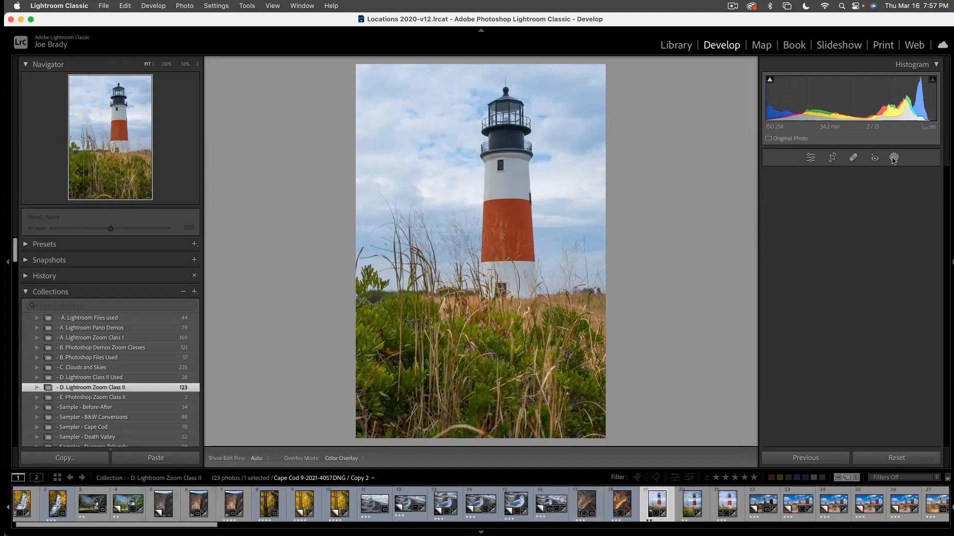
left_click(850, 204)
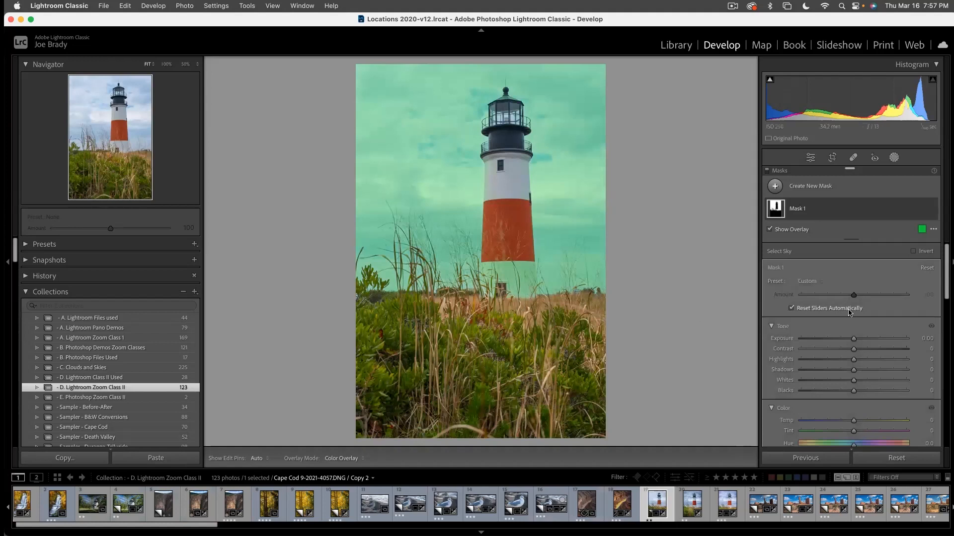
left_click(848, 208)
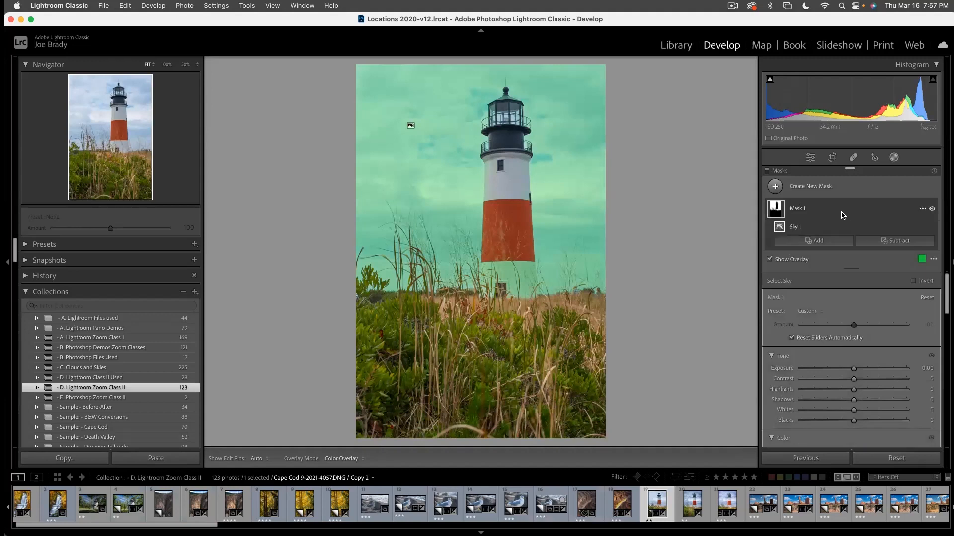
- Subtract the lighthouse's white base from the sky mask using an Auto Mask brush with Size 19 and Flow 100
left_click(882, 242)
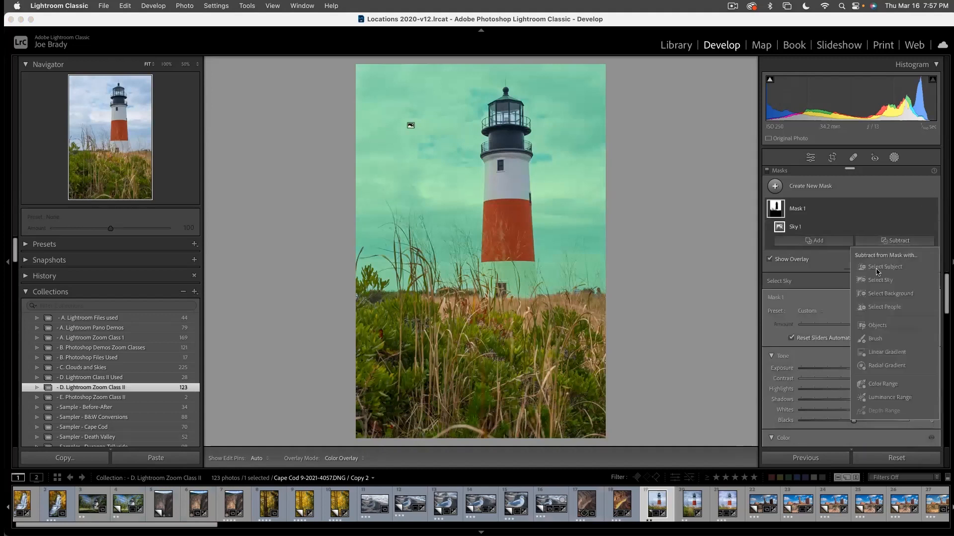
left_click(875, 339)
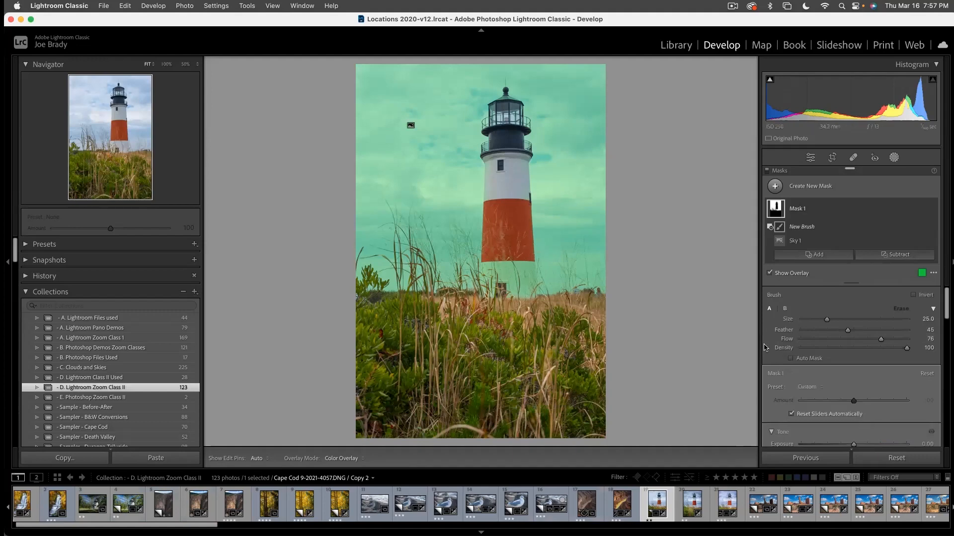
key("h")
key("h")
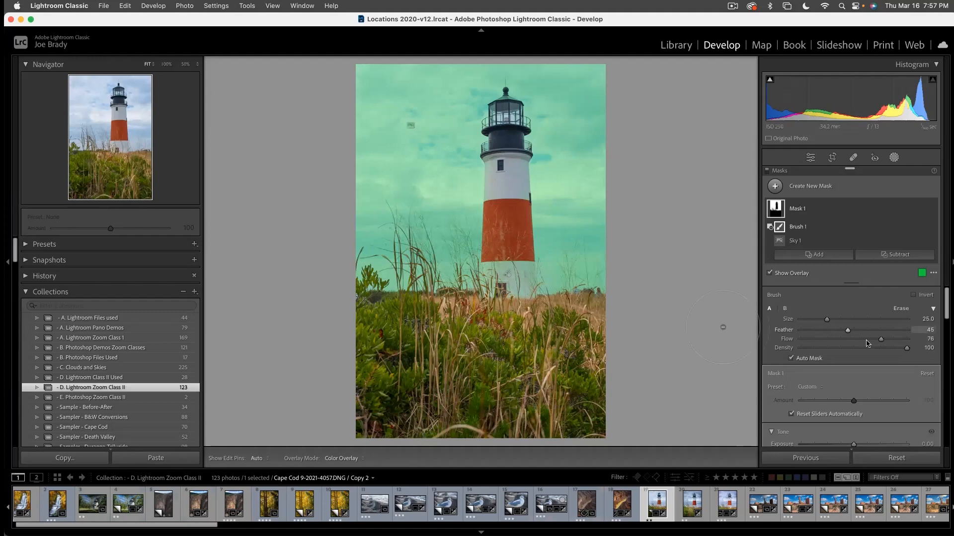
left_click_drag(881, 340, 946, 344)
key("bracketleft")
key("bracketleft")
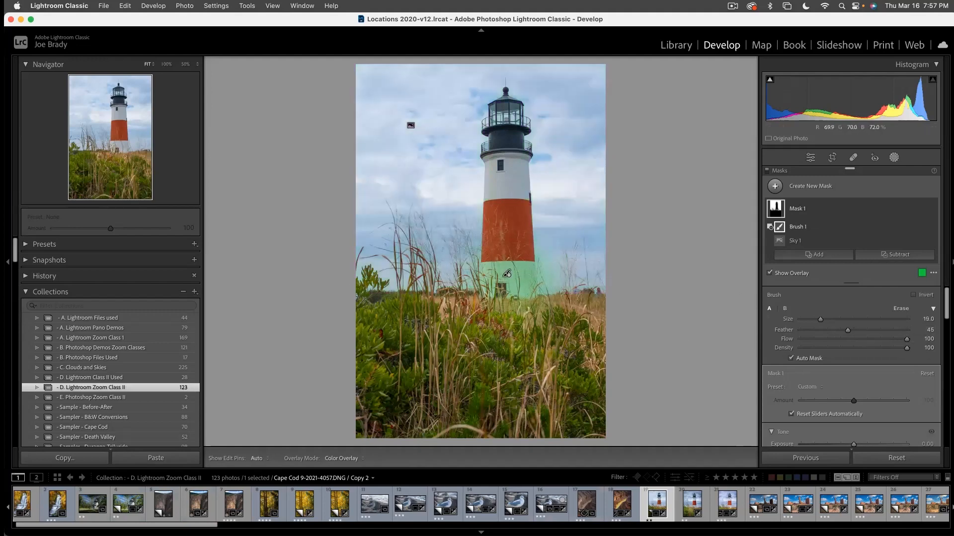
- Reselect the subtracting brush and refine it around the lighthouse's white base, erasing its spill into the adjacent sky
left_click(776, 208)
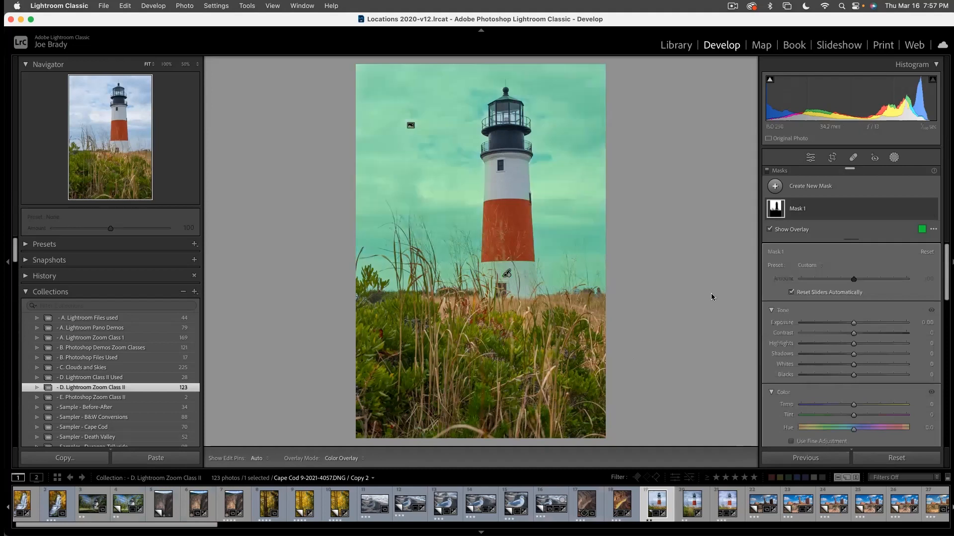
left_click(786, 207)
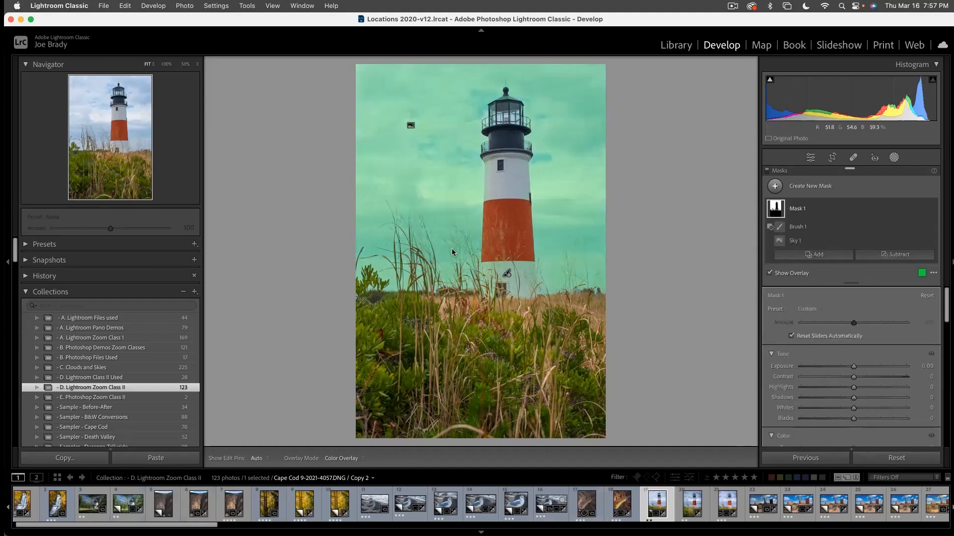
left_click(797, 227)
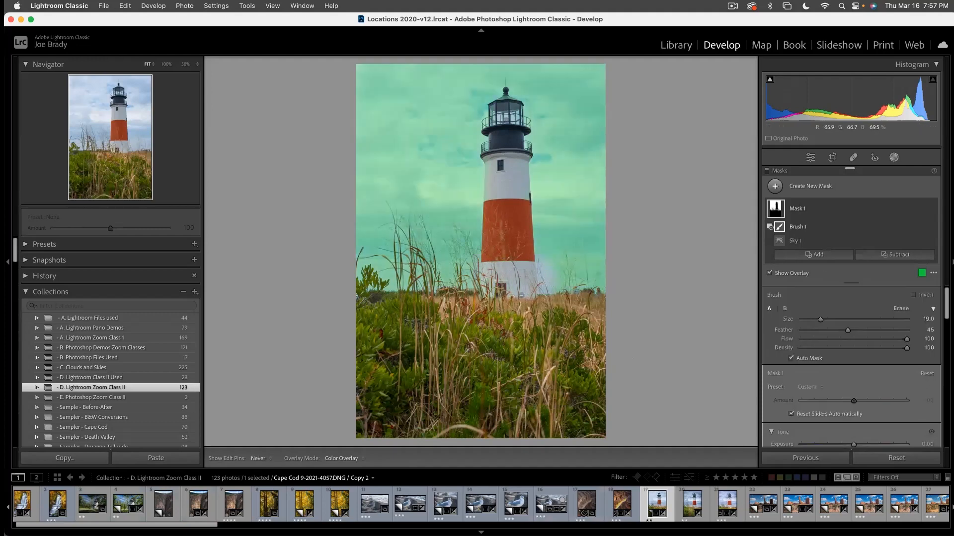
key("h")
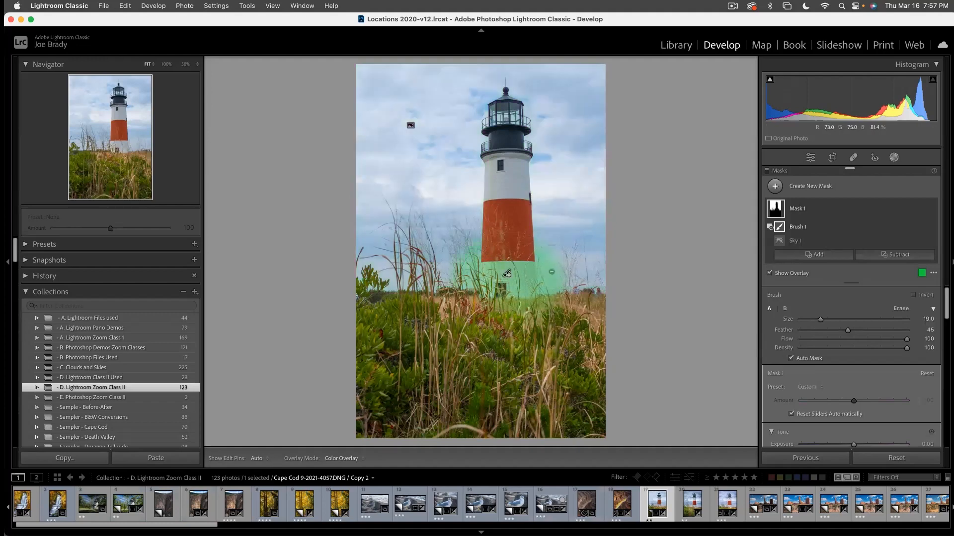
key("alt")
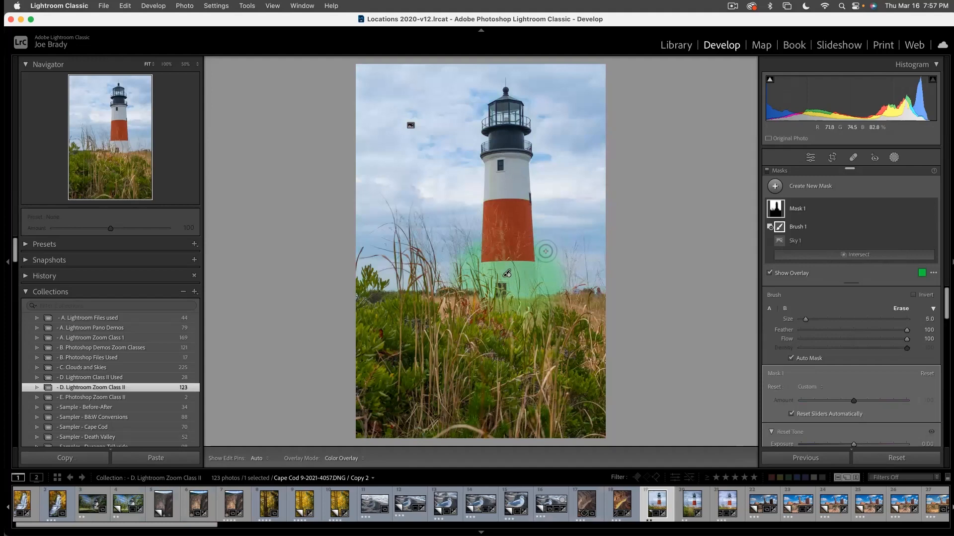
key("h")
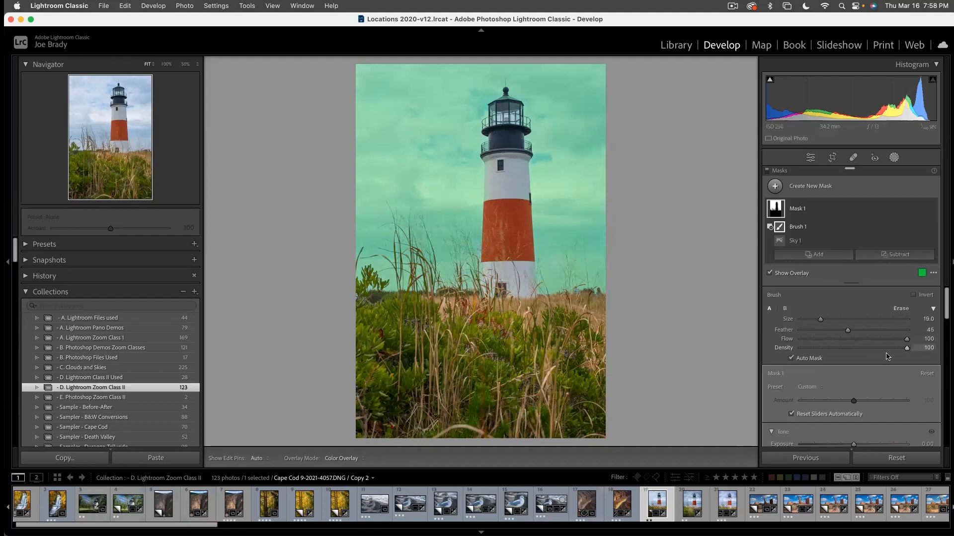
- Set the sky mask's Contrast to 34 and Exposure to 0.15, raise its Saturation, and leave masking
scroll(882, 366, "down", 10)
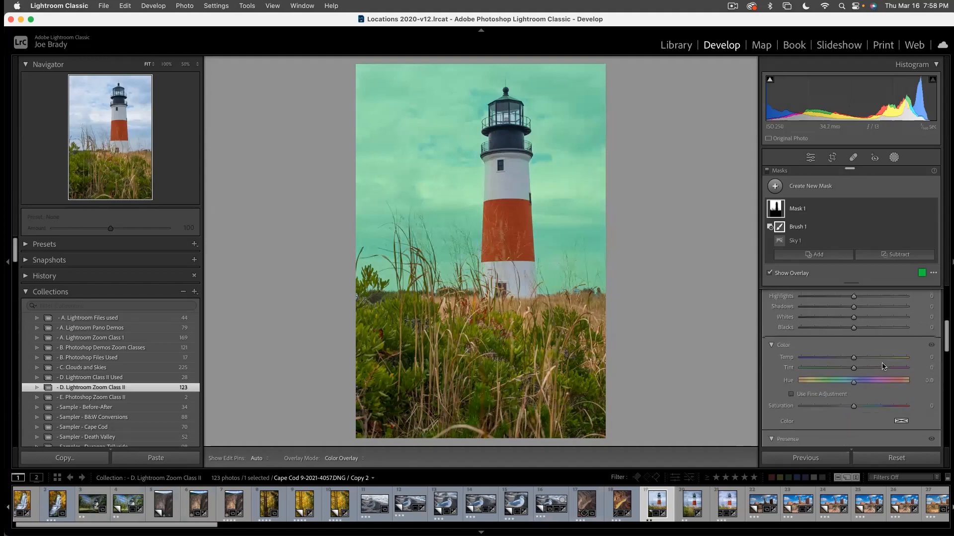
scroll(882, 365, "up", 3)
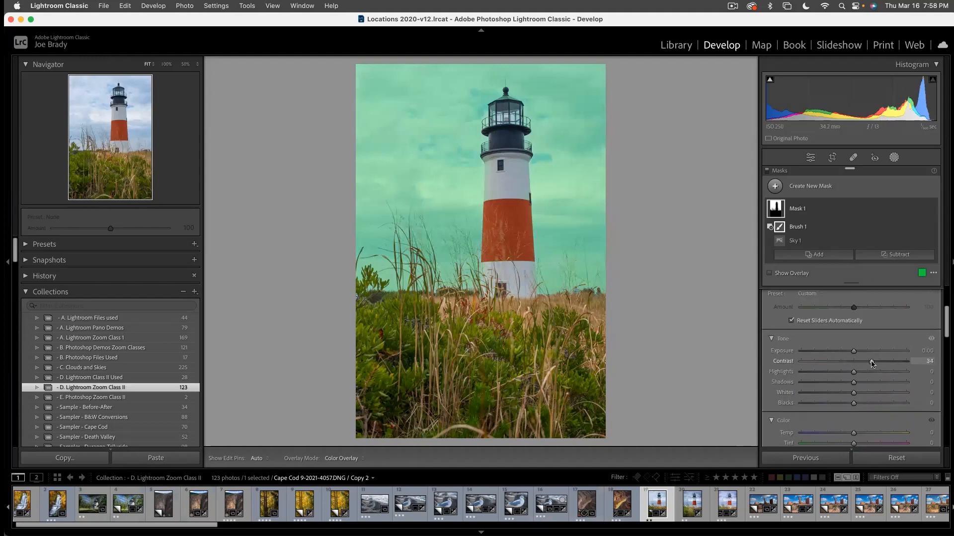
left_click(856, 351)
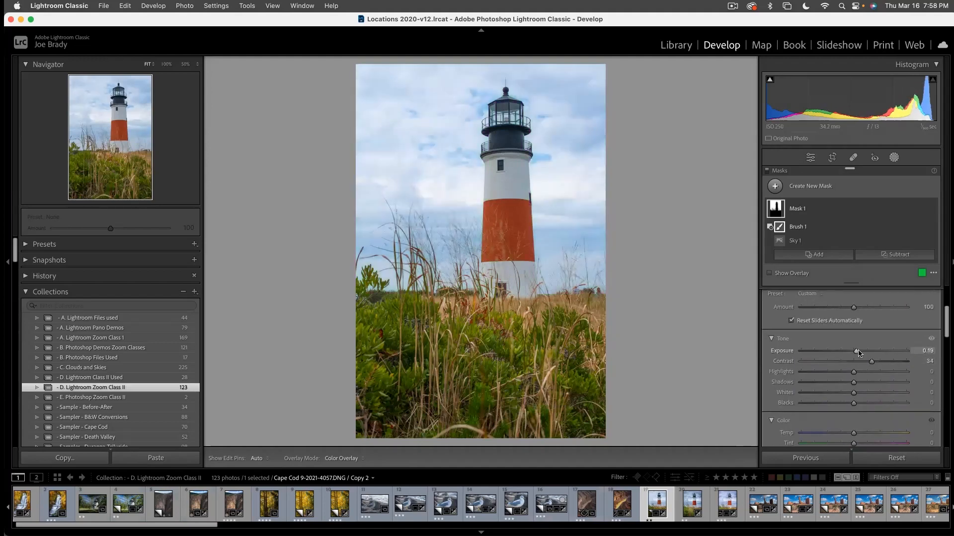
scroll(868, 381, "down", 5)
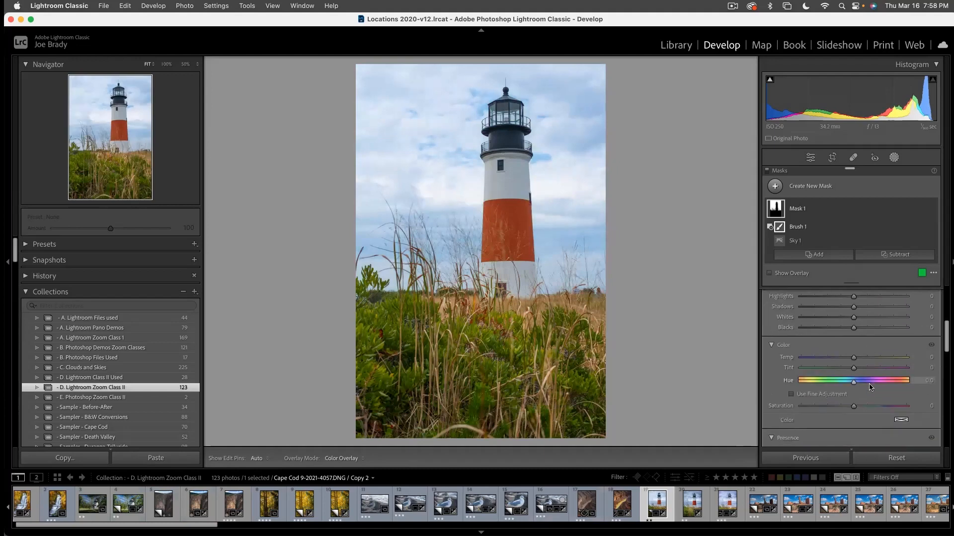
left_click(874, 380)
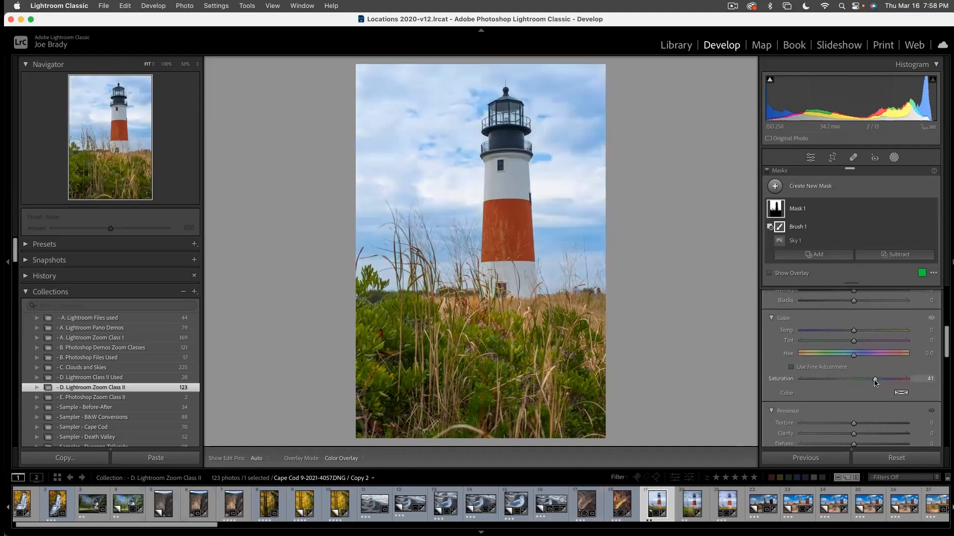
left_click_drag(875, 381, 877, 382)
scroll(845, 367, "up", 5)
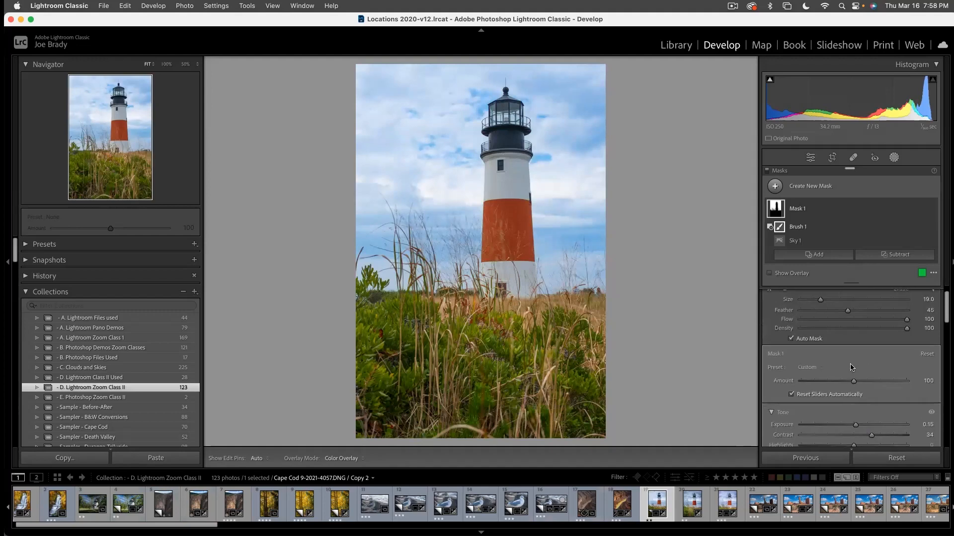
scroll(851, 367, "up", 2)
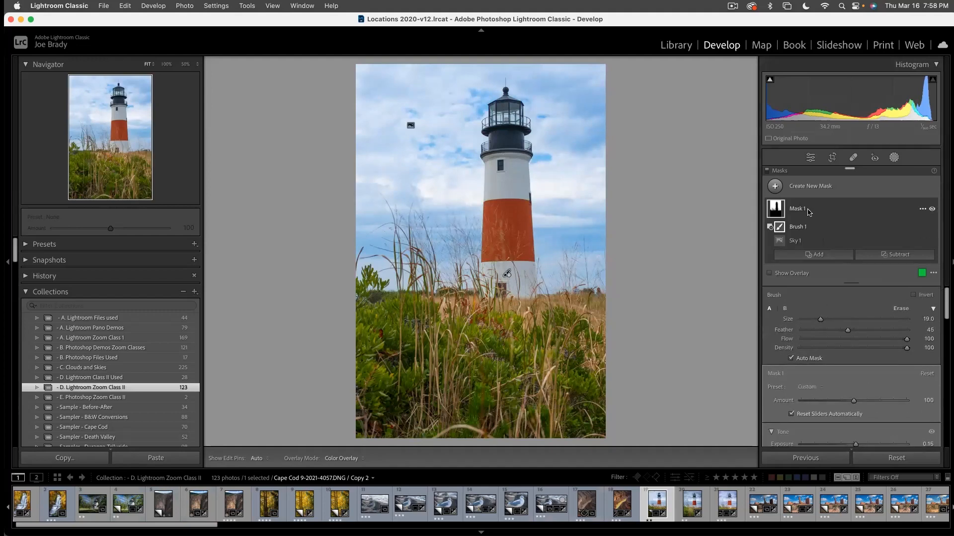
left_click(808, 227)
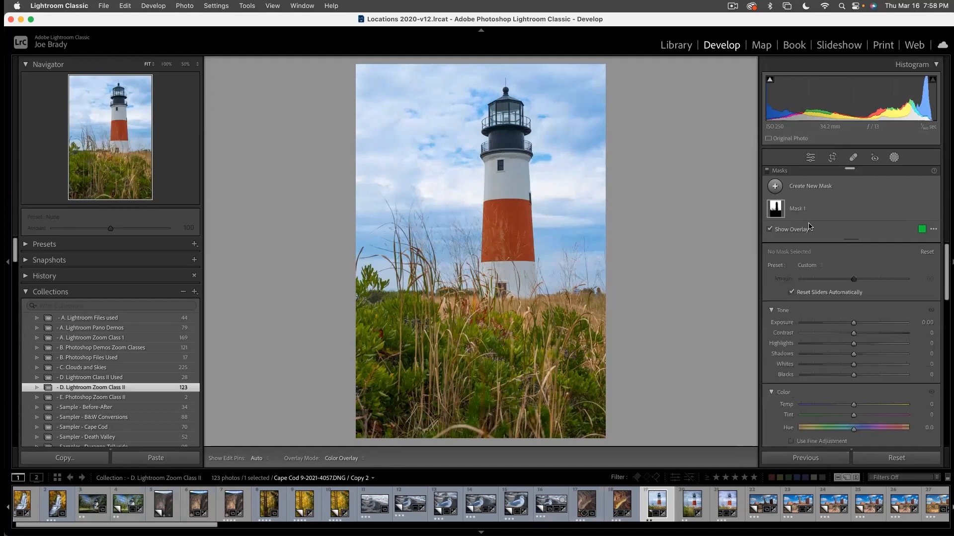
key("Escape")
- Compare the Fuji Daylight and Adobe Color profiles on the lighthouse photo, leaving Fuji Daylight applied
left_click(823, 206)
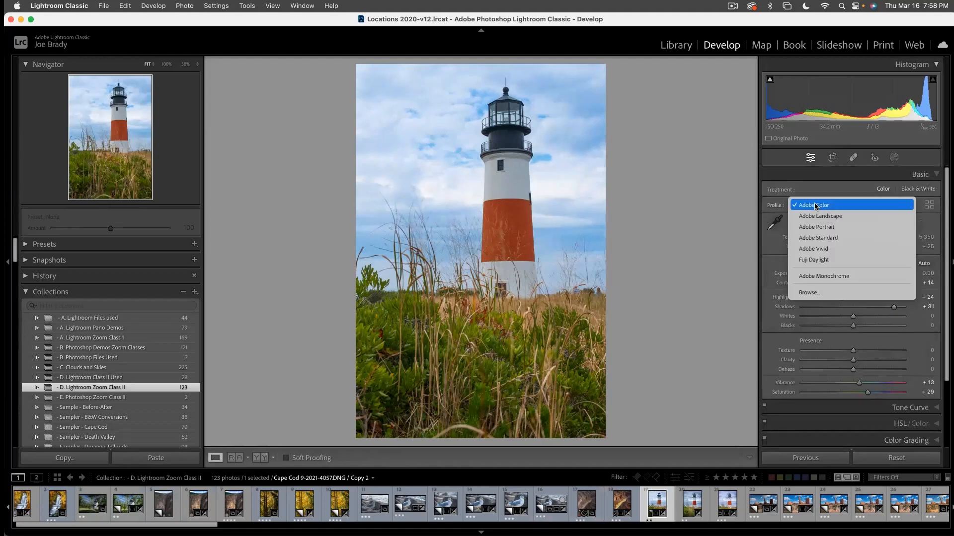
left_click(816, 260)
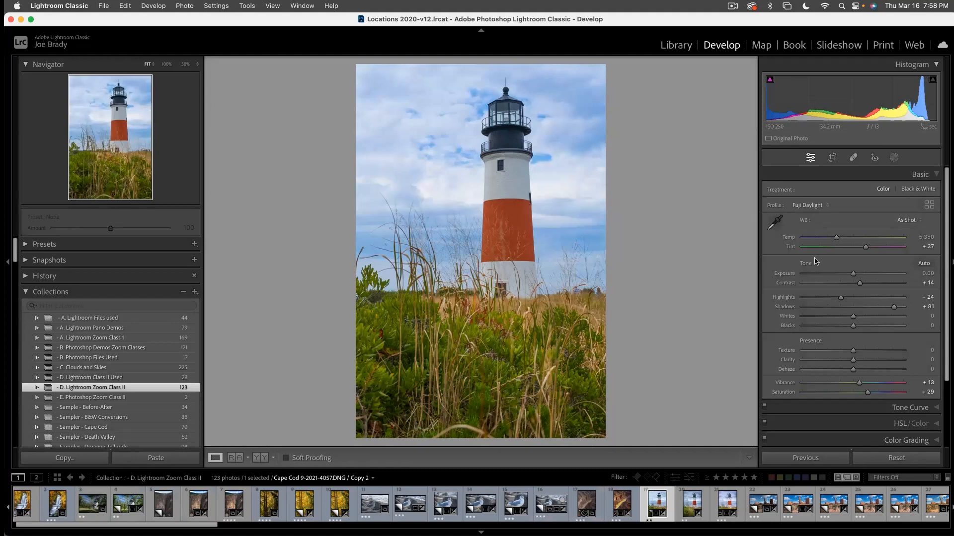
left_click(813, 206)
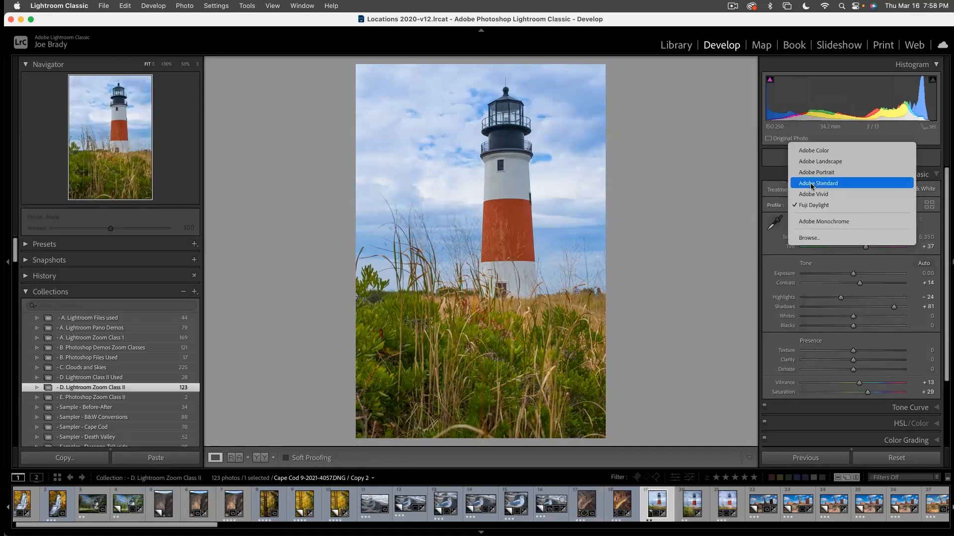
left_click(807, 151)
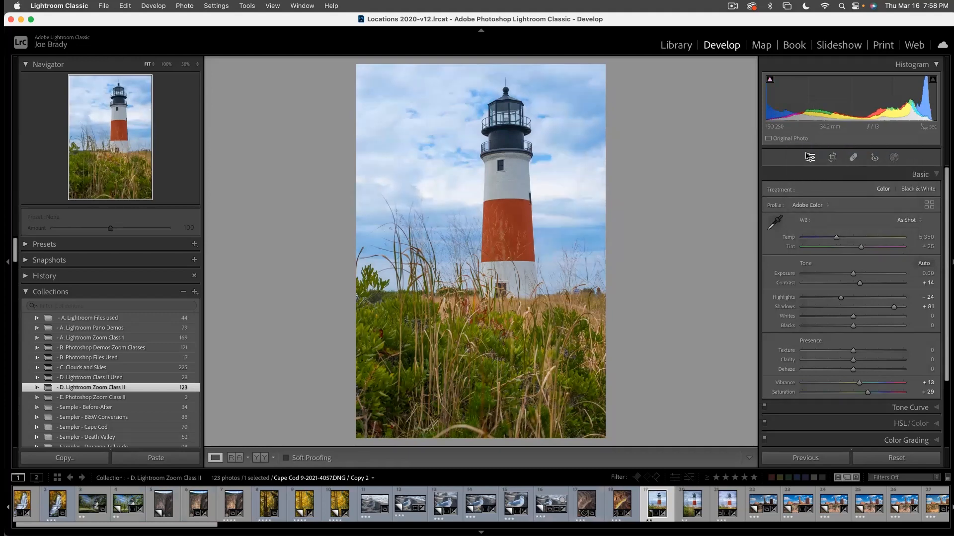
left_click(810, 205)
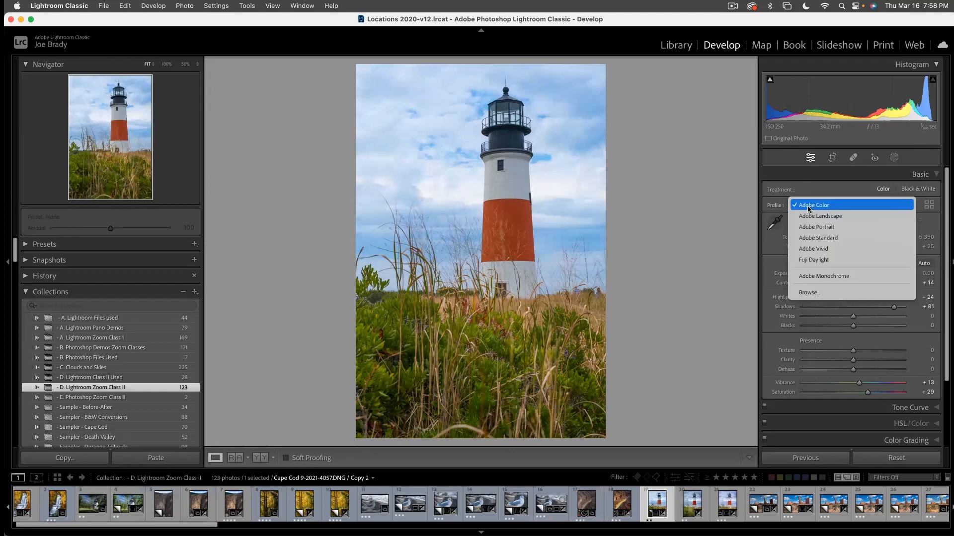
left_click(810, 259)
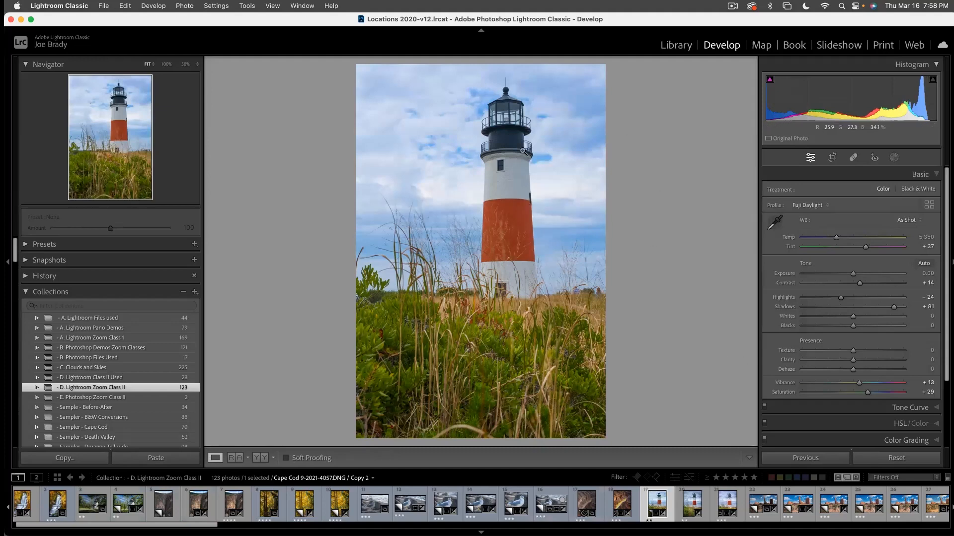
- Shift the sky's Blue hue to +6 with the HSL targeted adjustment tool
left_click(904, 424)
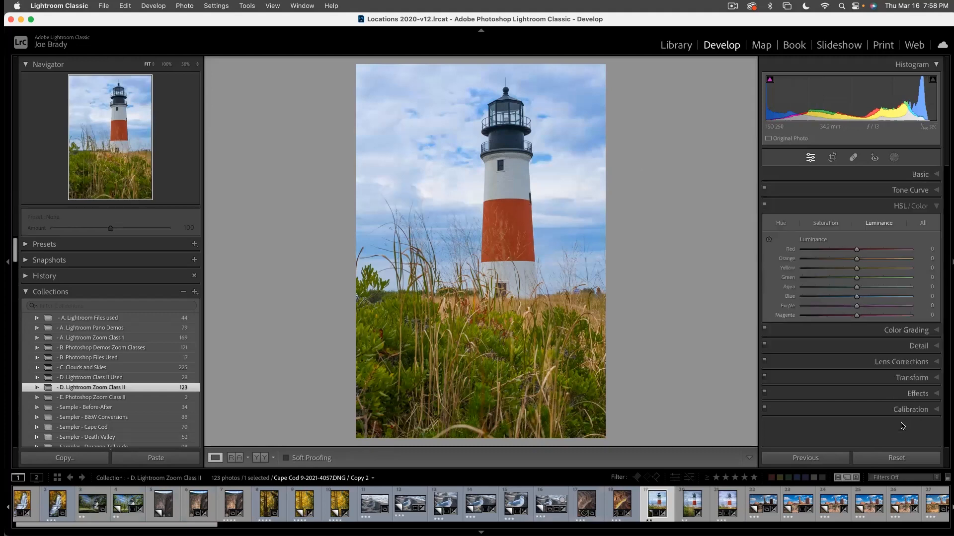
left_click(780, 223)
left_click(769, 240)
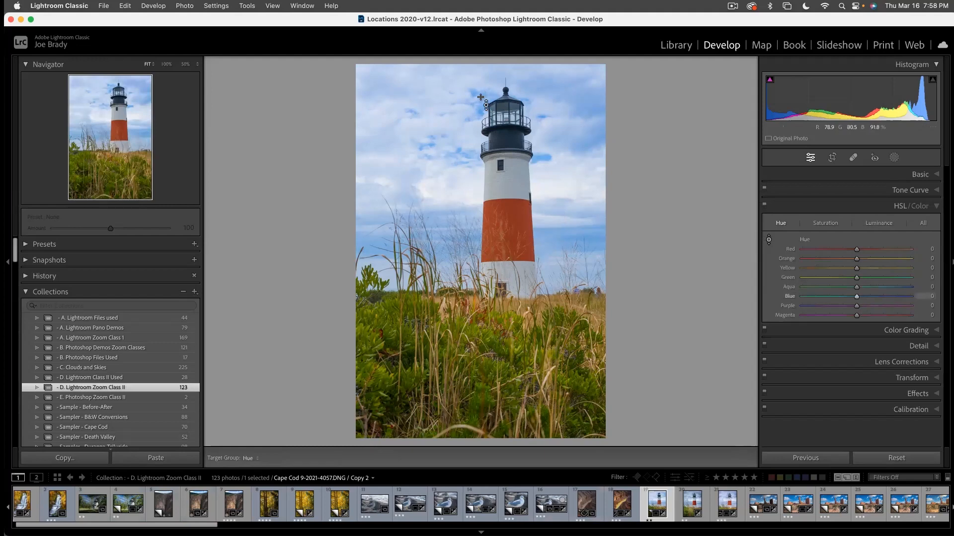
left_click_drag(427, 145, 427, 148)
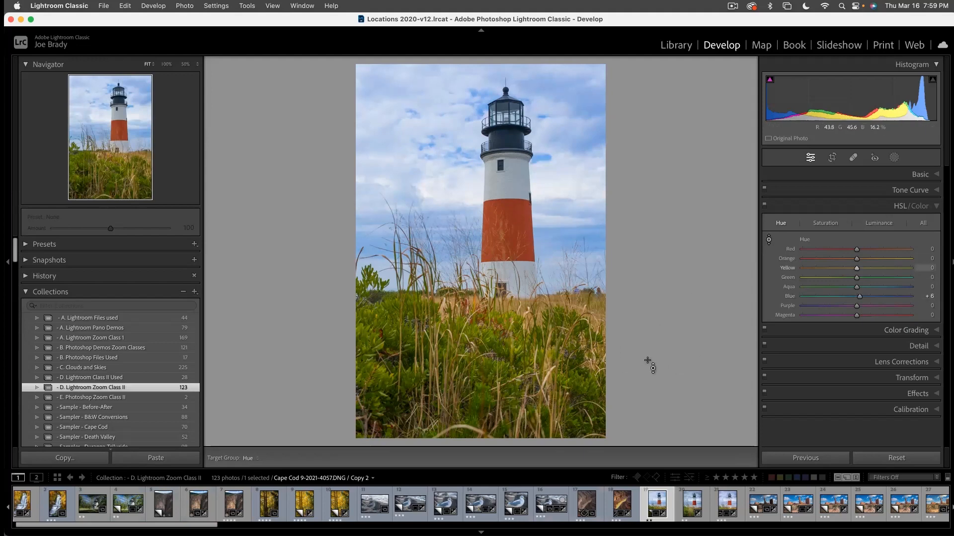
- Create a second Select Sky mask and invert it to cover the lighthouse and foreground
left_click(893, 157)
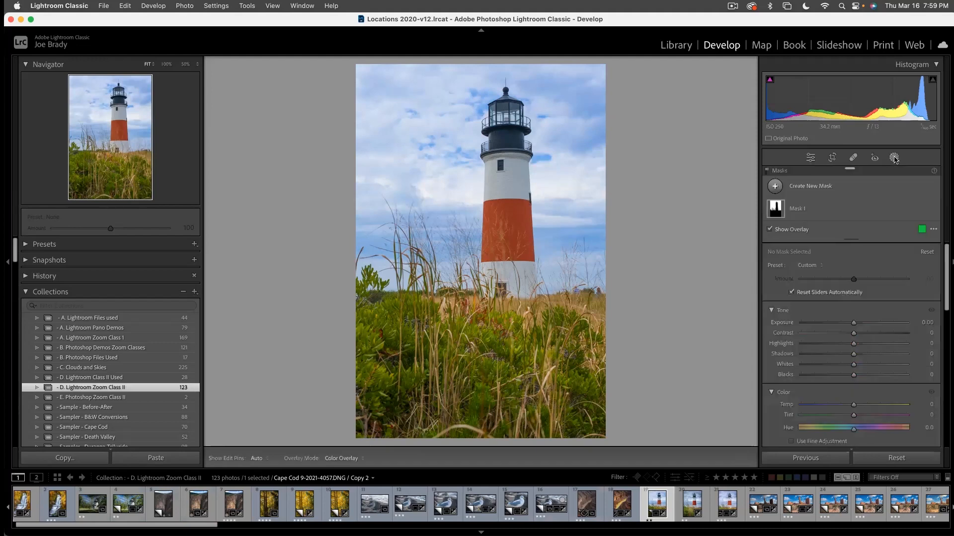
left_click(822, 186)
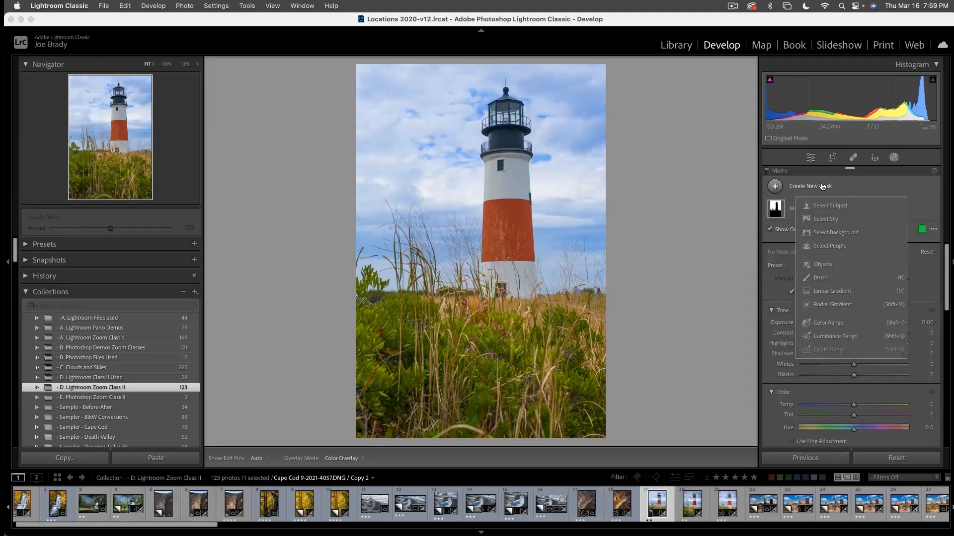
left_click(822, 220)
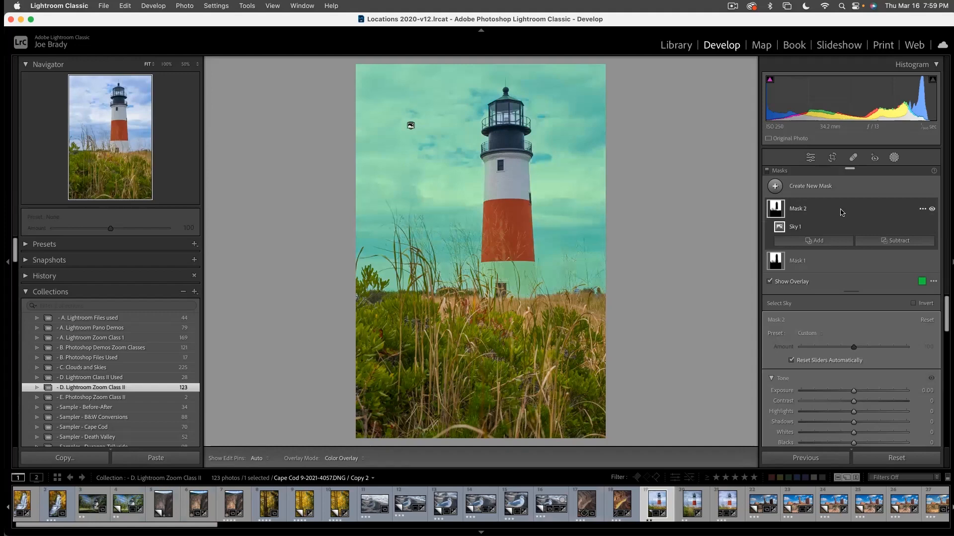
left_click(922, 210)
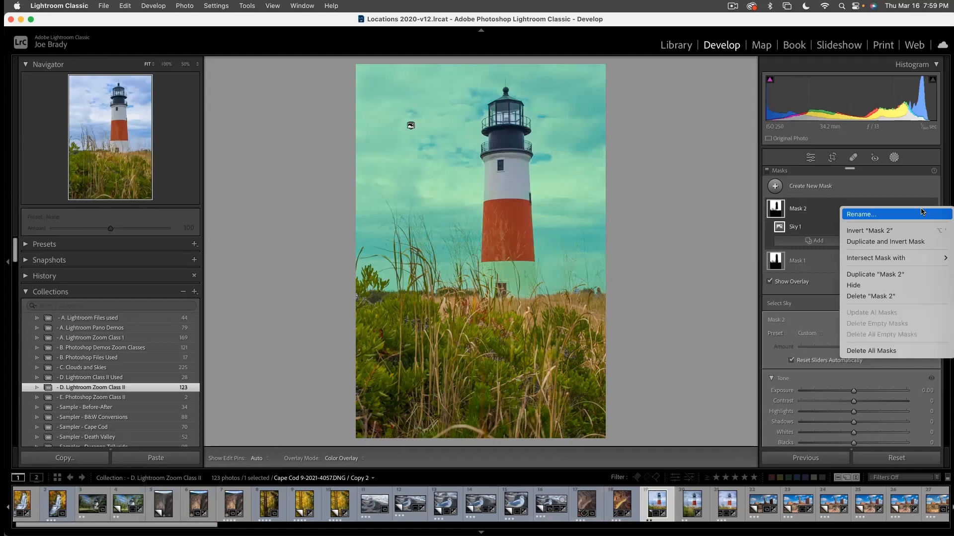
left_click(893, 231)
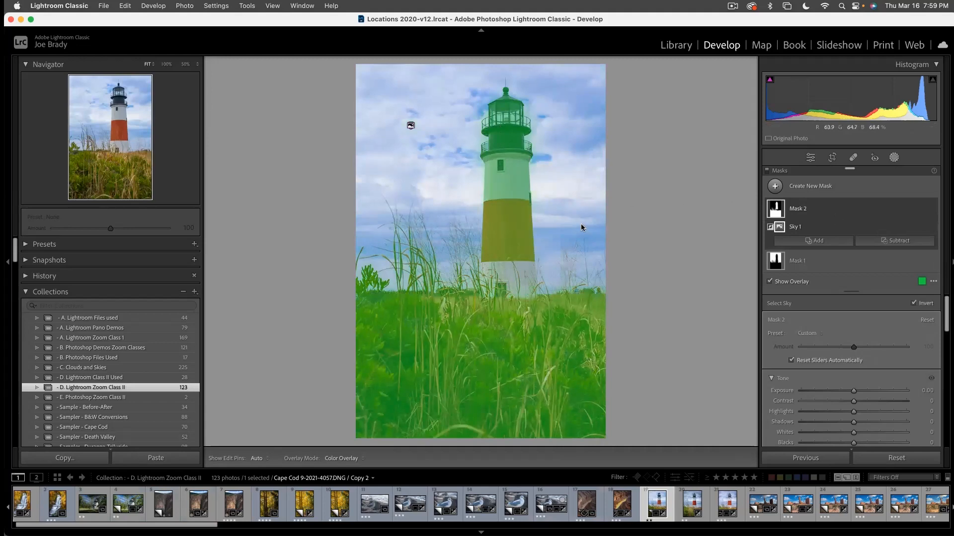
- Subtract the lighthouse tower from the inverted sky mask with a brush so the mask covers only the foreground
left_click(887, 243)
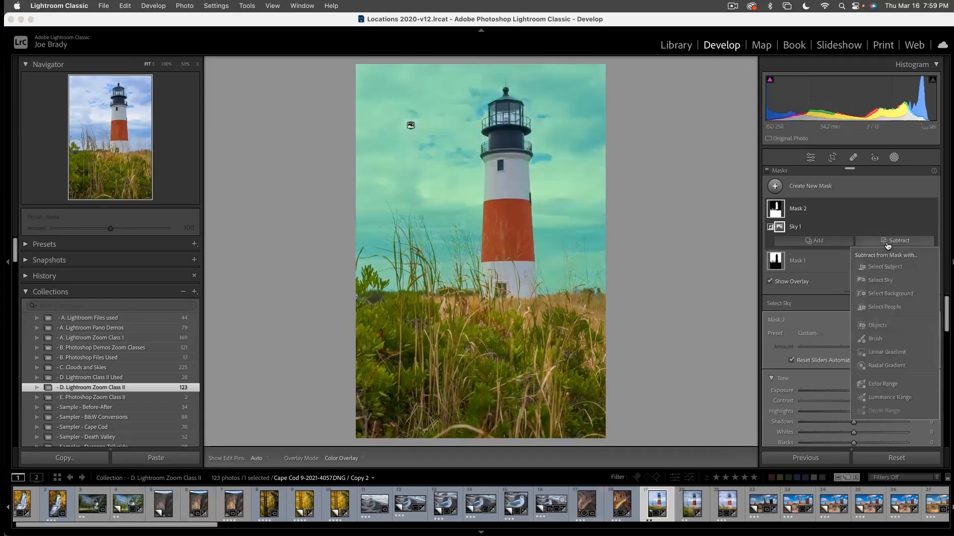
left_click(877, 338)
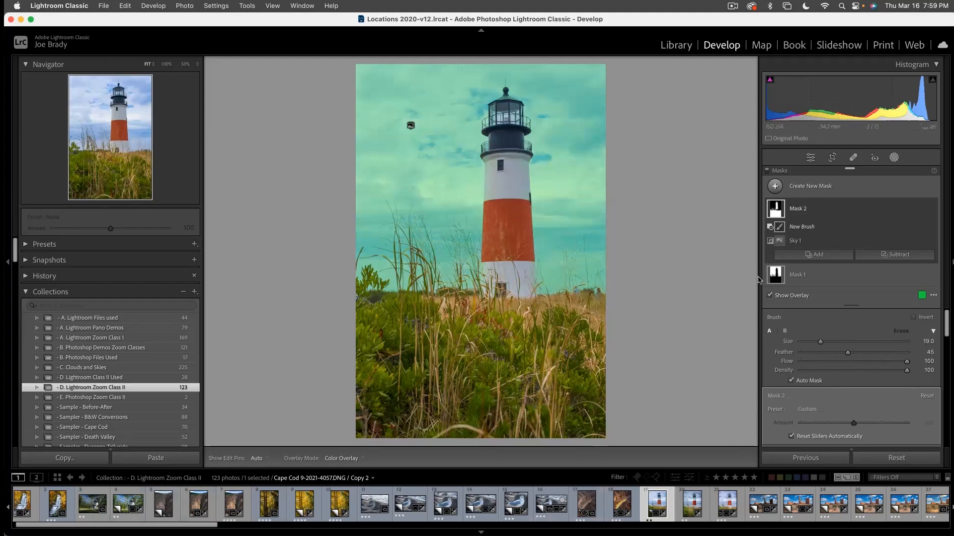
left_click(778, 214)
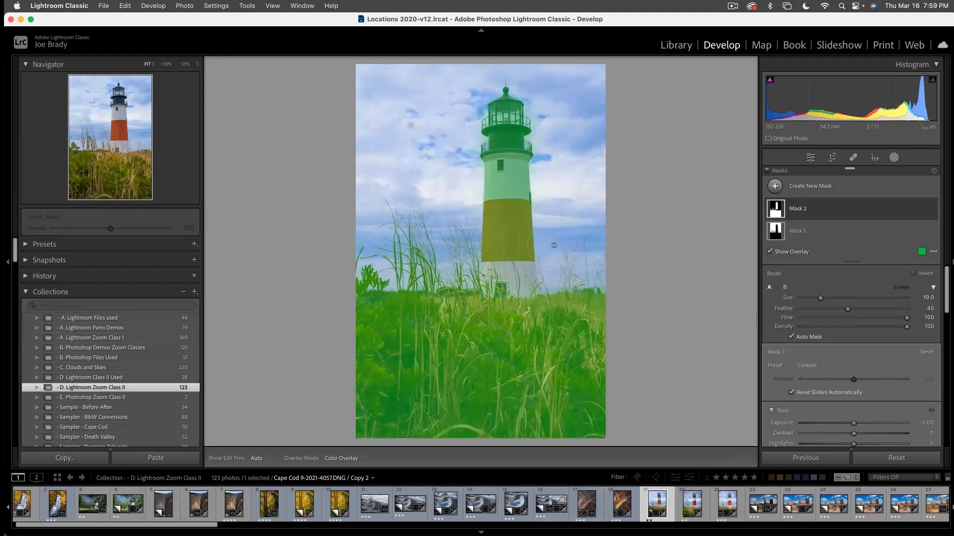
left_click_drag(541, 254, 537, 172)
mouse_move(506, 113)
left_mouse_down()
mouse_move(549, 110)
mouse_move(555, 95)
mouse_move(507, 96)
left_mouse_up()
mouse_move(497, 257)
left_mouse_down()
mouse_move(502, 279)
mouse_move(522, 176)
mouse_move(506, 184)
left_mouse_up()
- Set the foreground mask's Exposure to 0.57 and its Clarity to 20
scroll(860, 379, "down", 3)
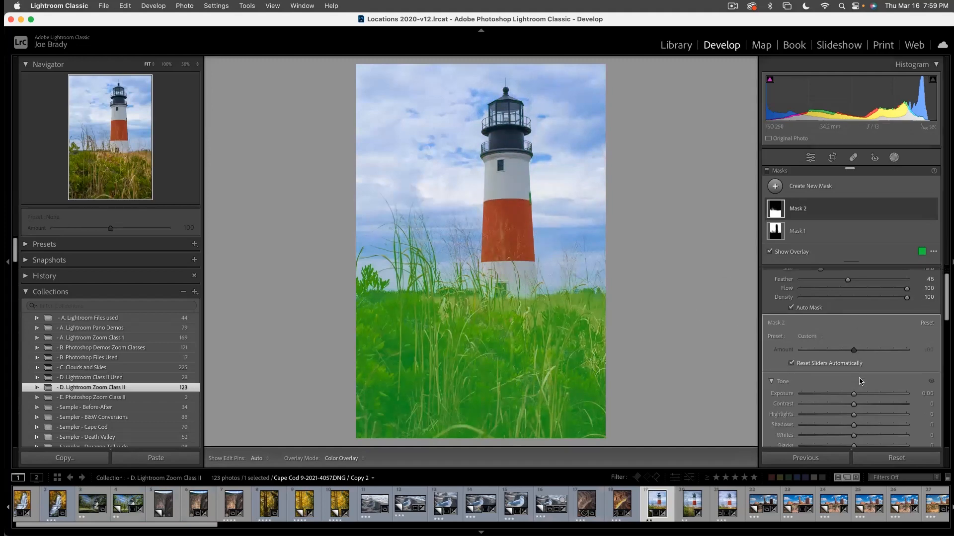
left_click_drag(853, 354, 862, 356)
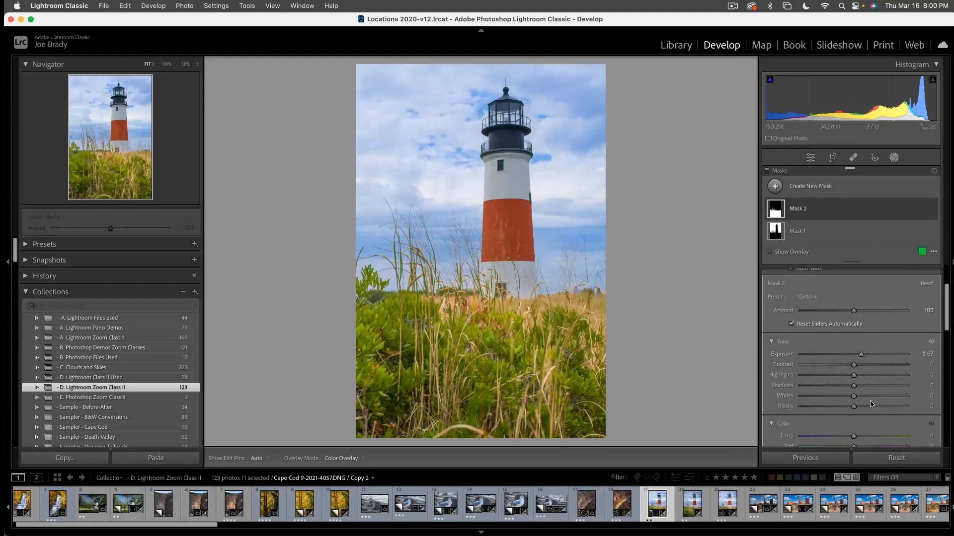
scroll(870, 405, "down", 5)
scroll(871, 405, "down", 1)
left_click(865, 372)
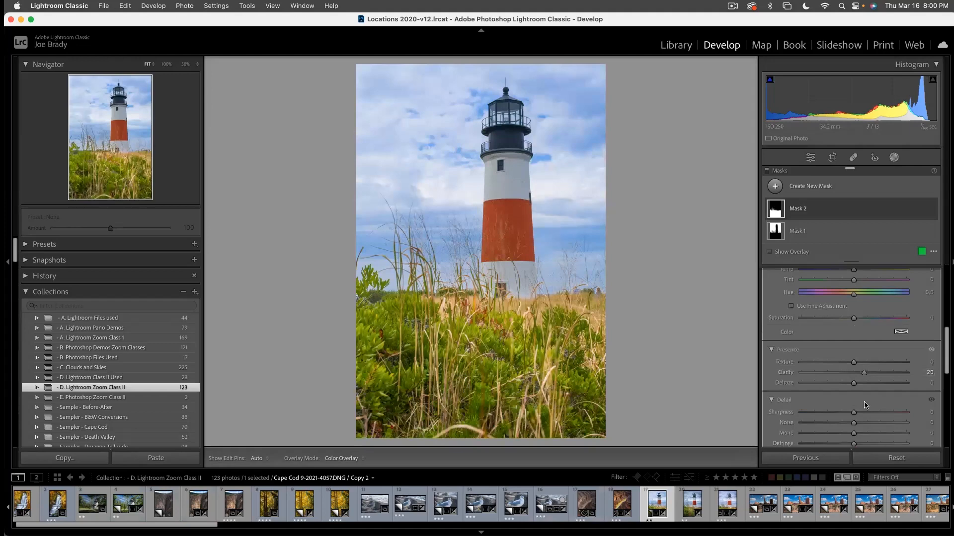
scroll(867, 405, "down", 4)
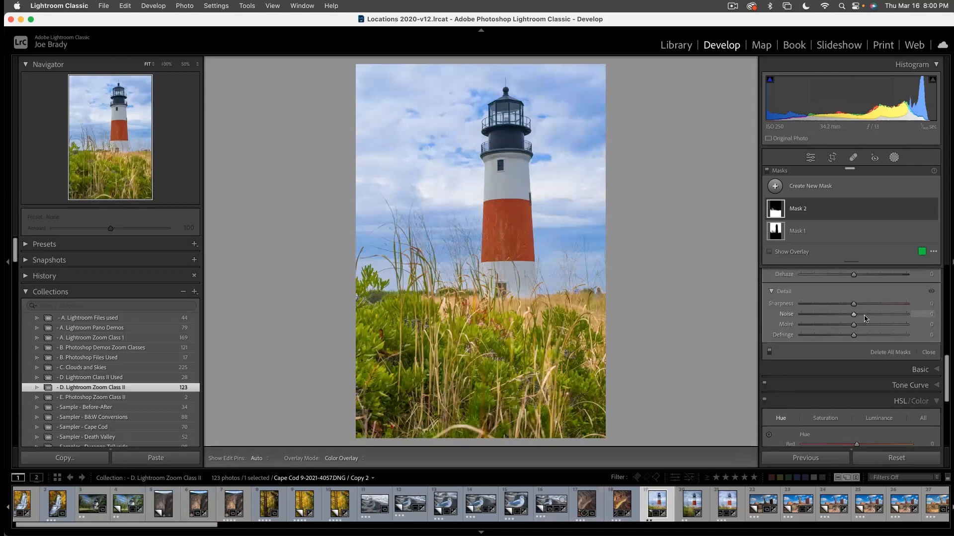
- Raise the foreground mask's Saturation slightly and leave masking
scroll(868, 356, "up", 4)
scroll(868, 357, "up", 1)
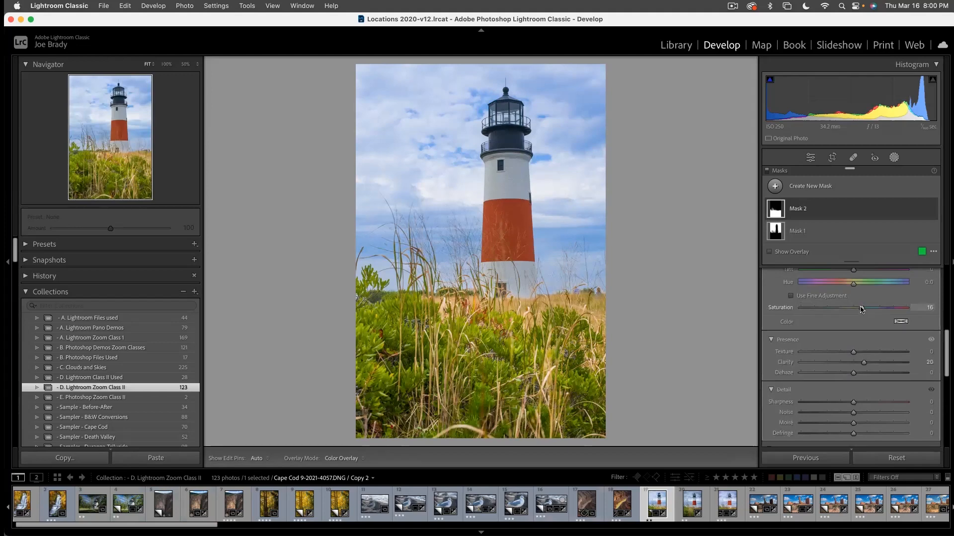
left_click_drag(861, 309, 862, 308)
key("Escape")
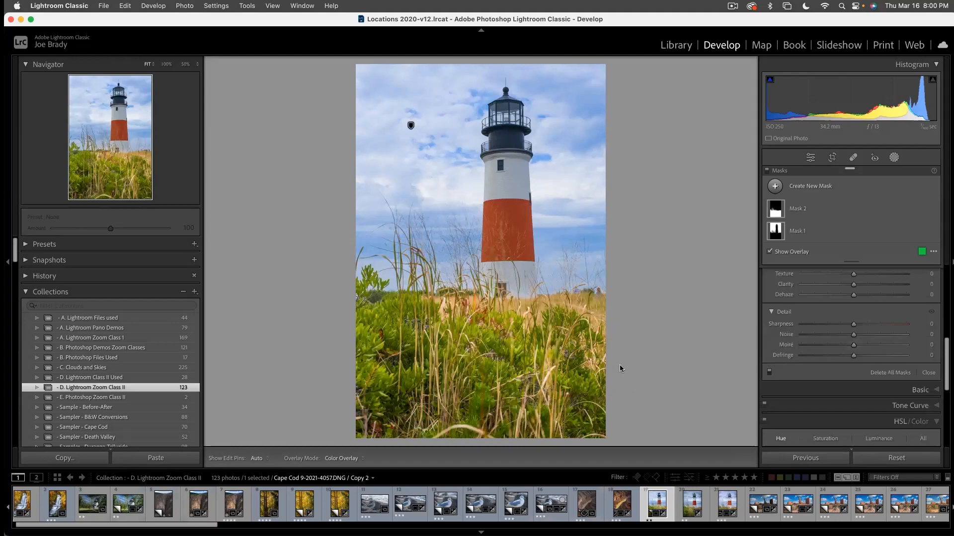
key("Escape")
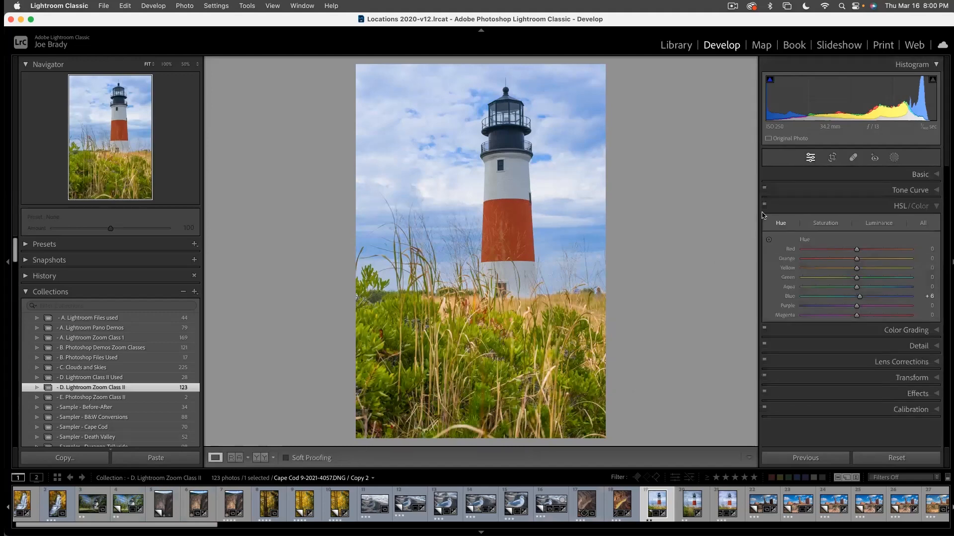
- Create a third mask with Select Subject to isolate the lighthouse
left_click(893, 157)
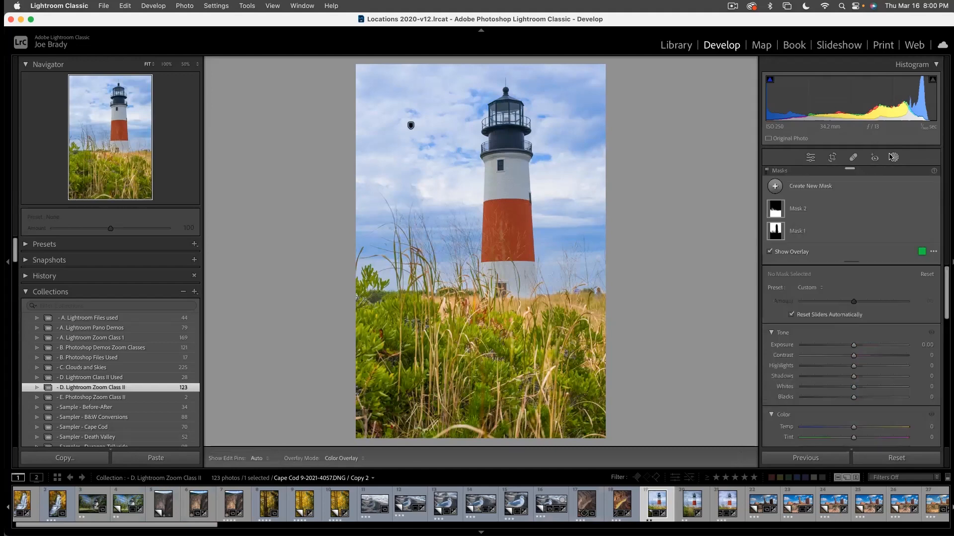
left_click(820, 187)
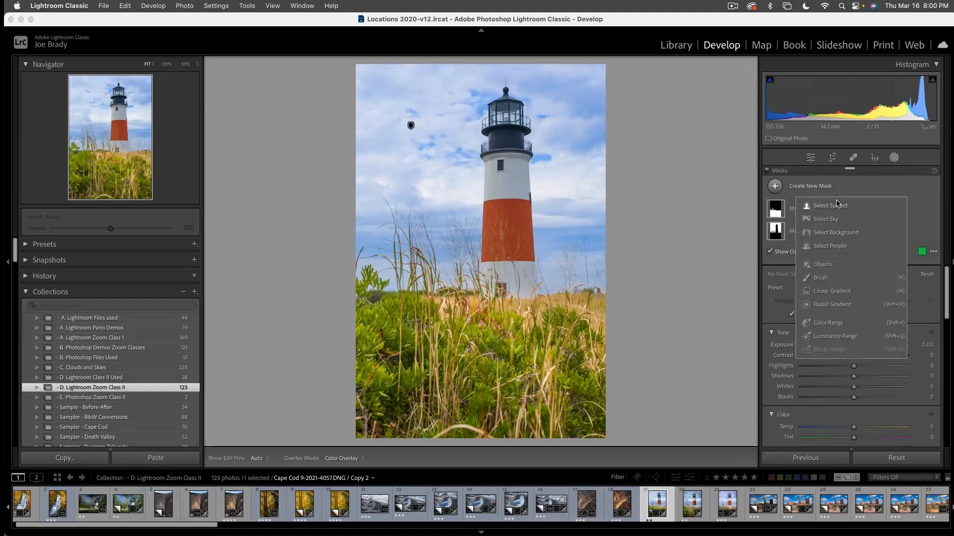
left_click(838, 205)
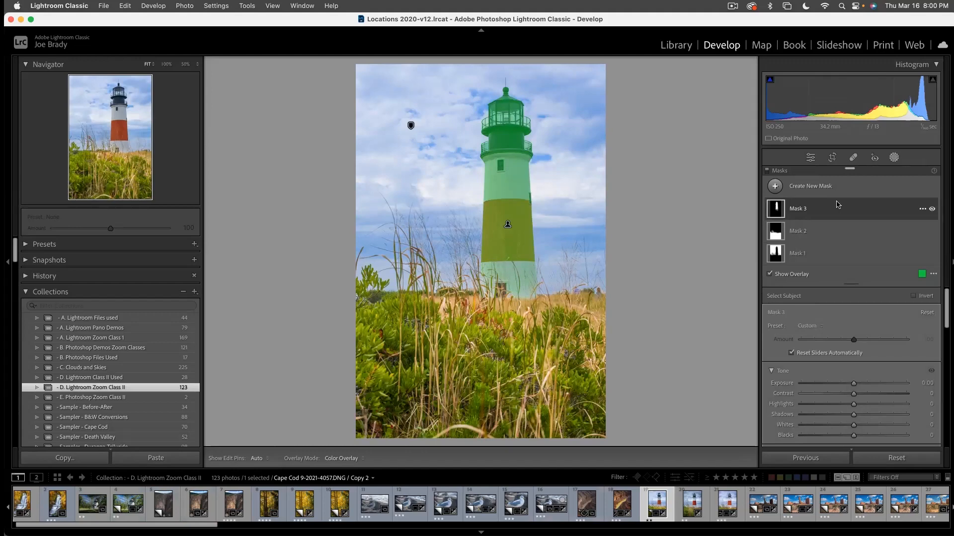
- Set the lighthouse mask's Highlights to 38 and Contrast to 14, raise its Saturation, and leave masking
left_click(867, 405)
key("o")
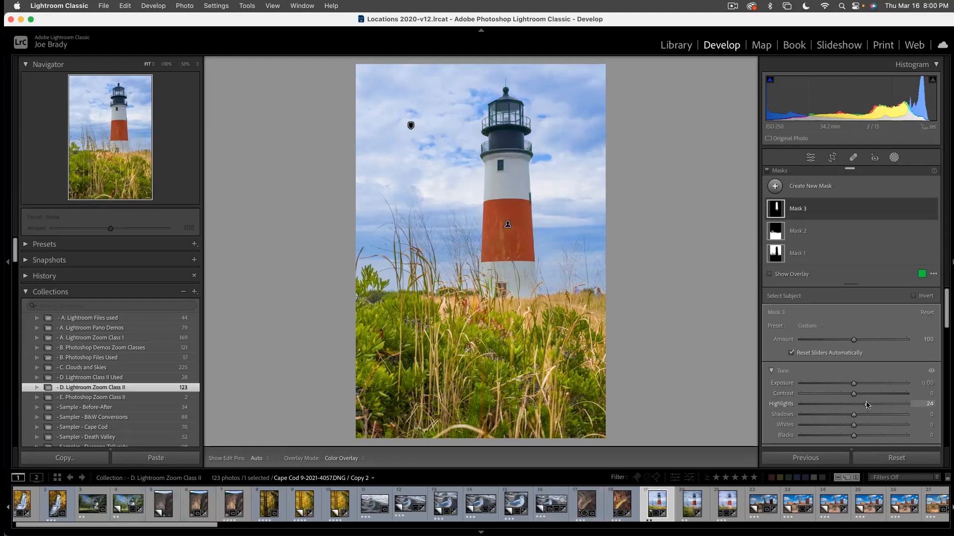
left_click_drag(867, 405, 873, 403)
left_click(861, 394)
scroll(877, 401, "down", 3)
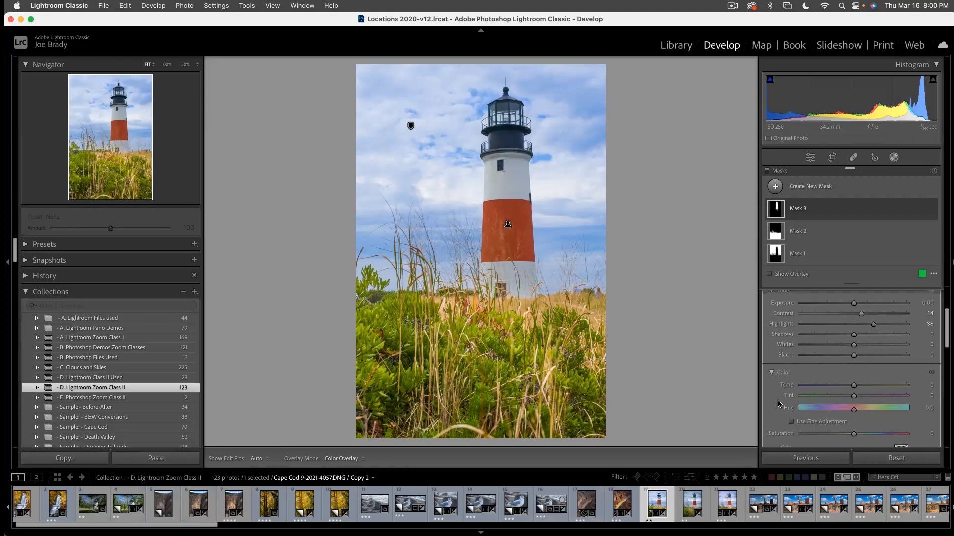
left_click_drag(854, 434, 864, 436)
key("Escape")
key("Escape")
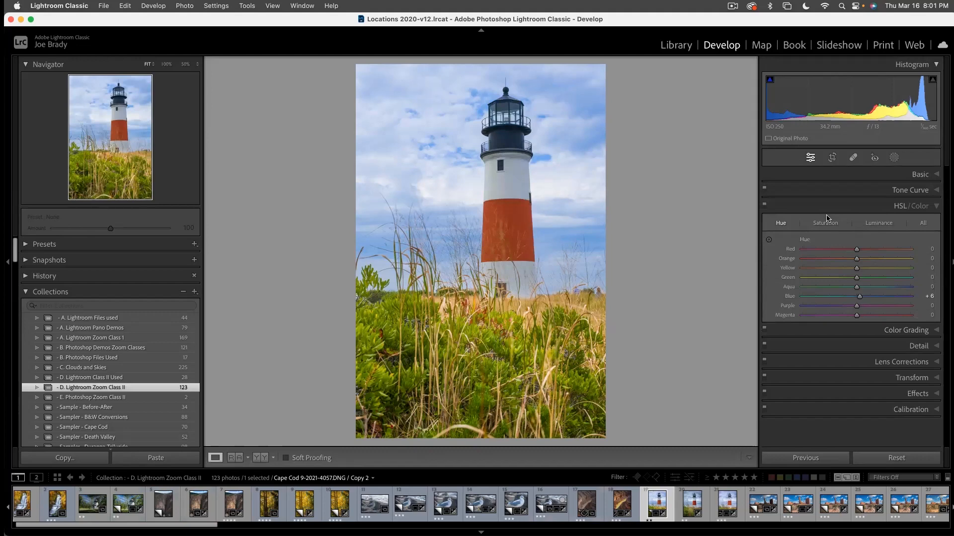
- Shift the lighthouse band's hue to Red -15 and Orange -20 with the targeted adjustment tool, and straighten the photo to an angle of -1.29
left_click(769, 241)
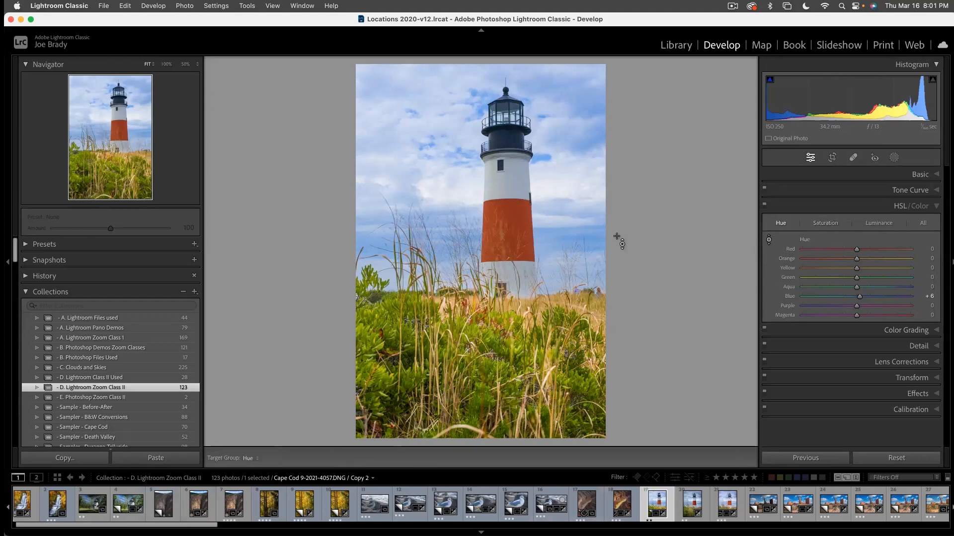
mouse_move(520, 238)
left_mouse_down()
mouse_move(521, 217)
mouse_move(521, 265)
mouse_move(521, 242)
left_mouse_up()
key("r")
left_click_drag(619, 437, 616, 441)
key("Return")
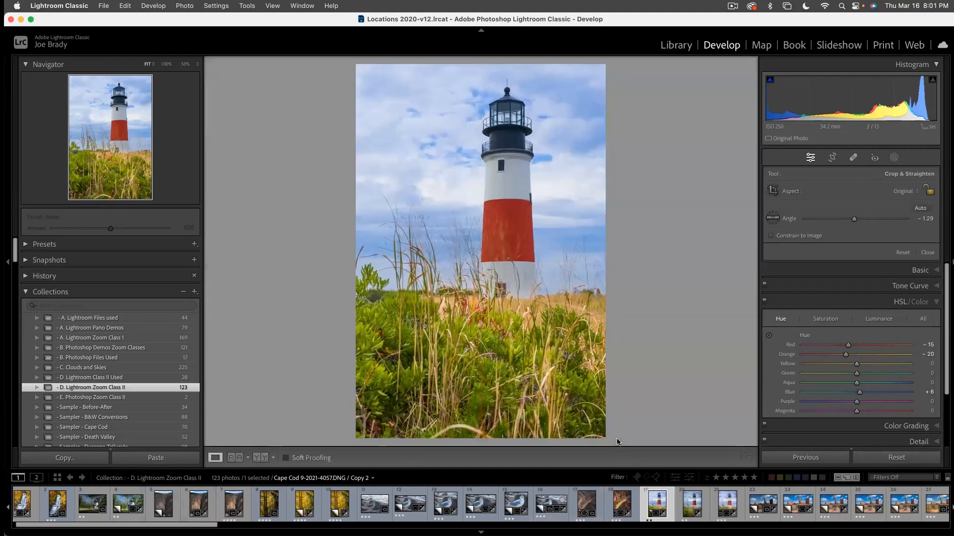
- Add a post-crop vignette with Amount -12 and compare the photo with its before version
left_click(921, 394)
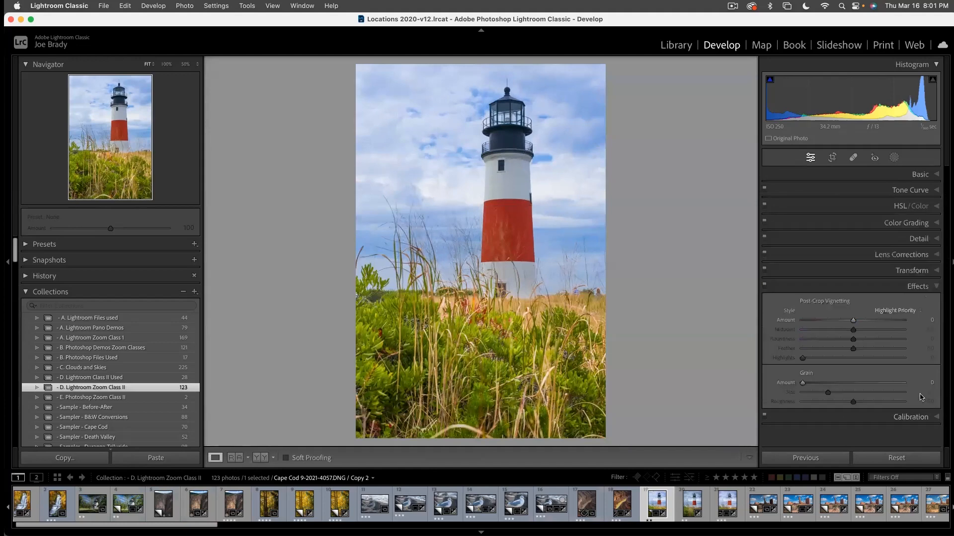
left_click_drag(853, 321, 846, 329)
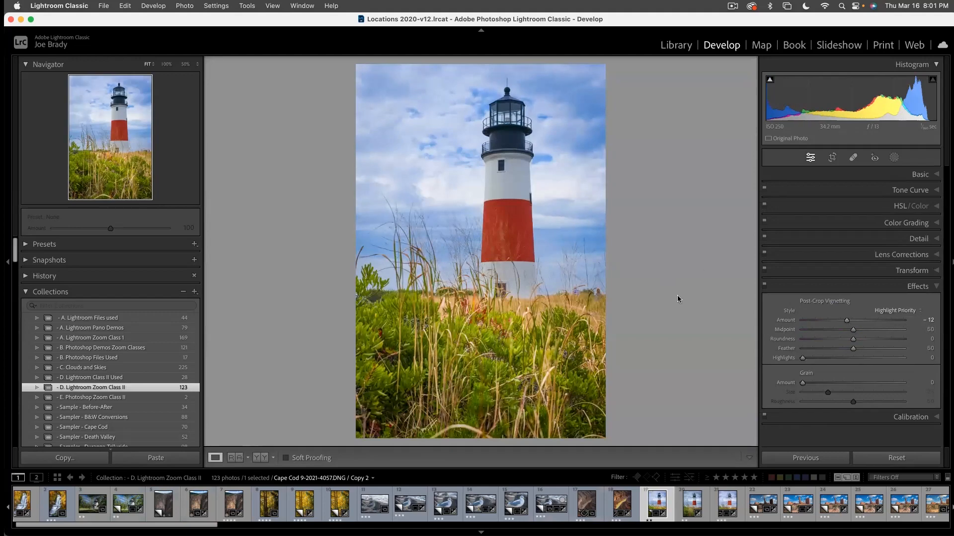
key("backslash")
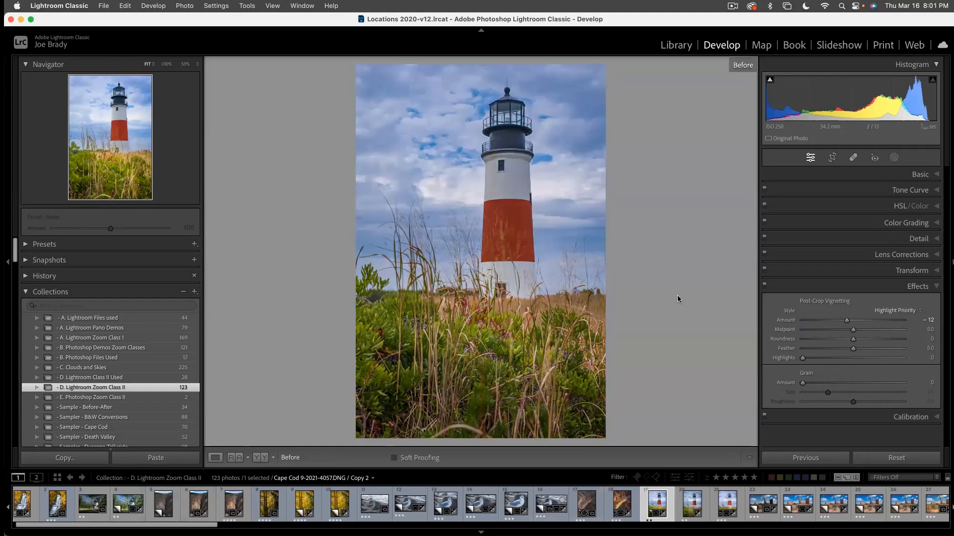
key("backslash")
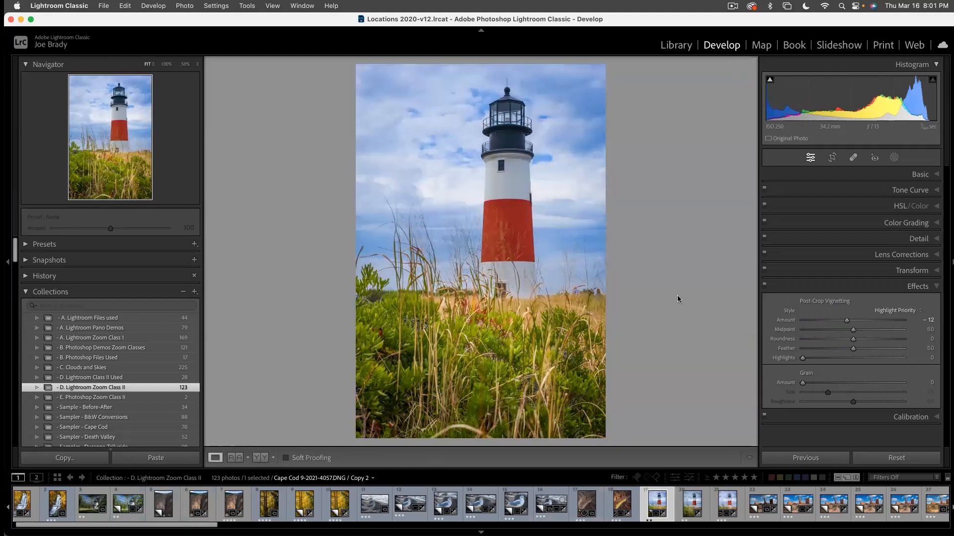
- Create a virtual copy of the edited lighthouse photo, reset Copy 2 to its unedited state, and return to the edited copy
key("super+apostrophe")
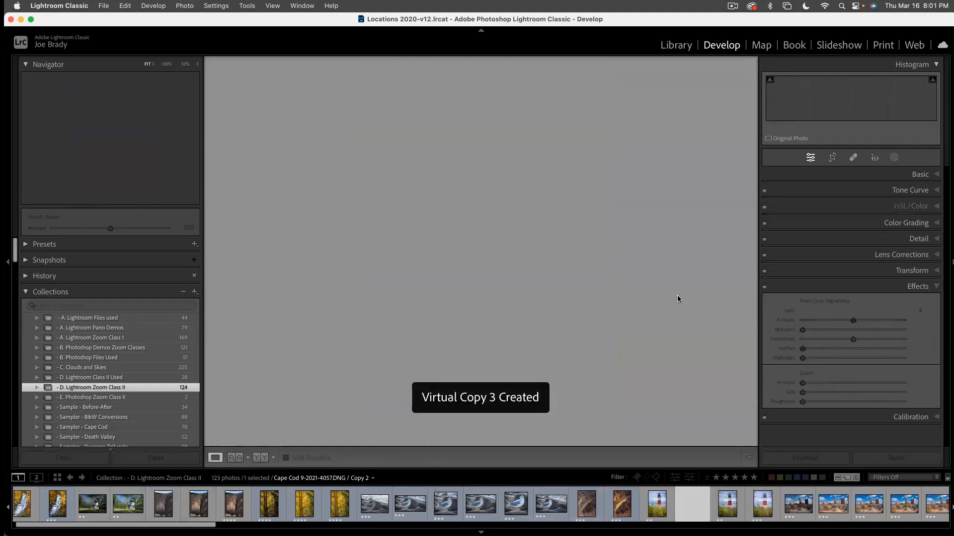
left_click(652, 513)
left_click(450, 508)
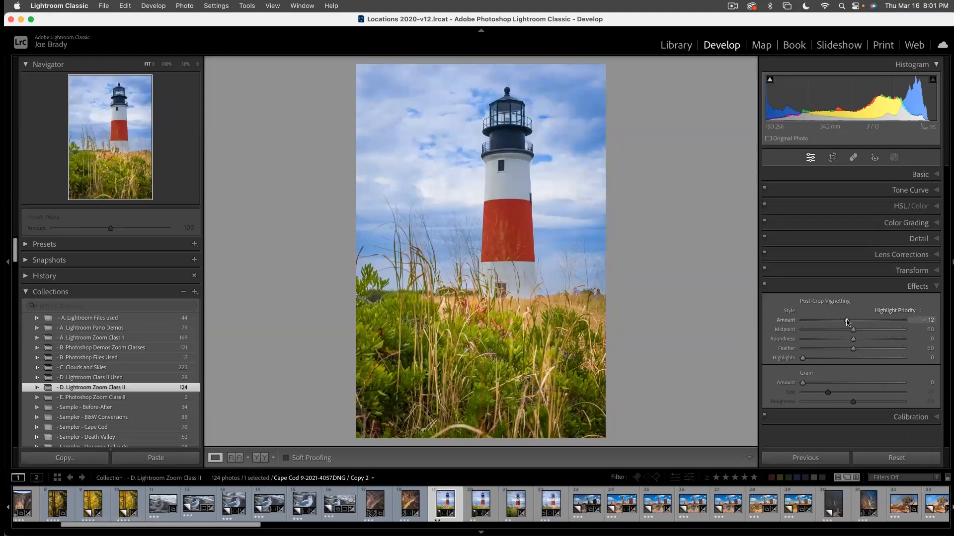
left_click(896, 458)
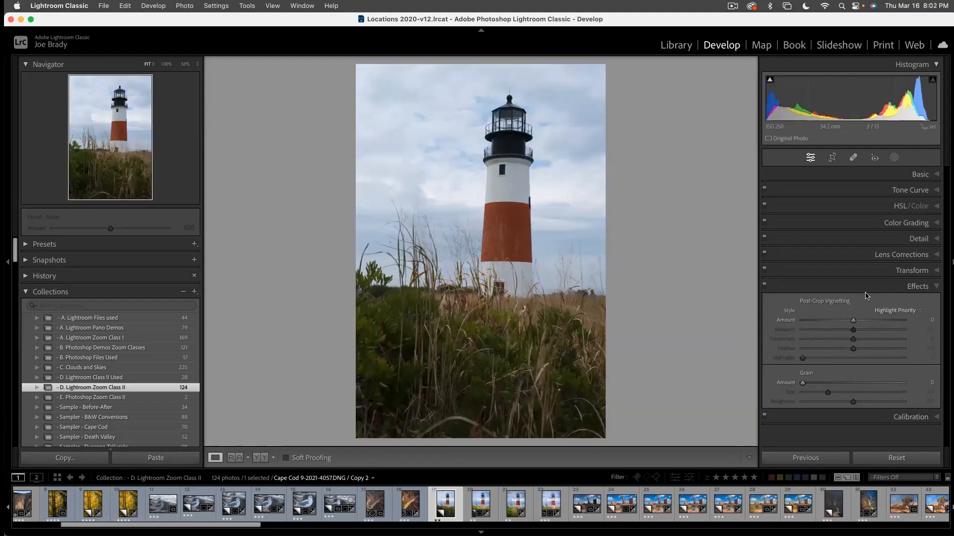
key("Right")
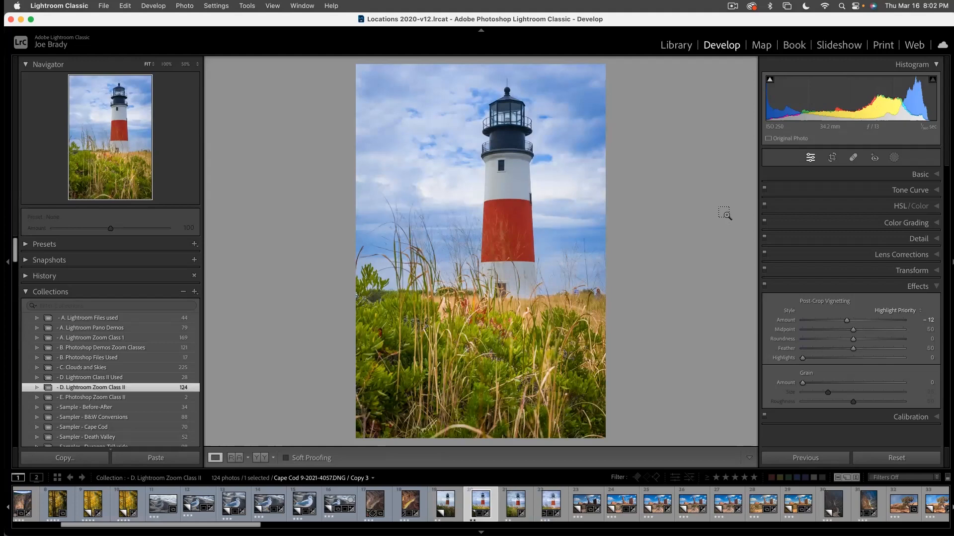
- Create another virtual copy of the edited photo and crop it to the 14 x 8.5 aspect ratio
key("super+apostrophe")
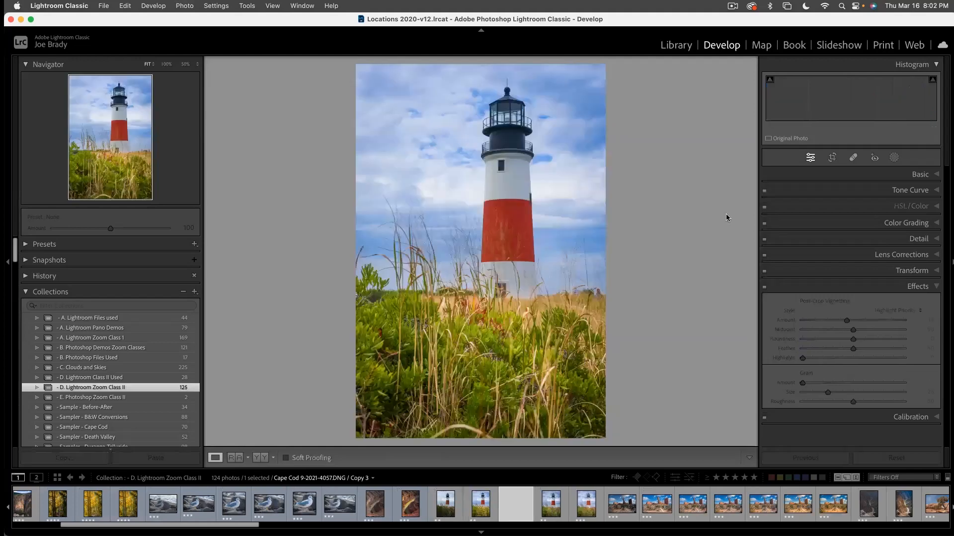
left_click(833, 158)
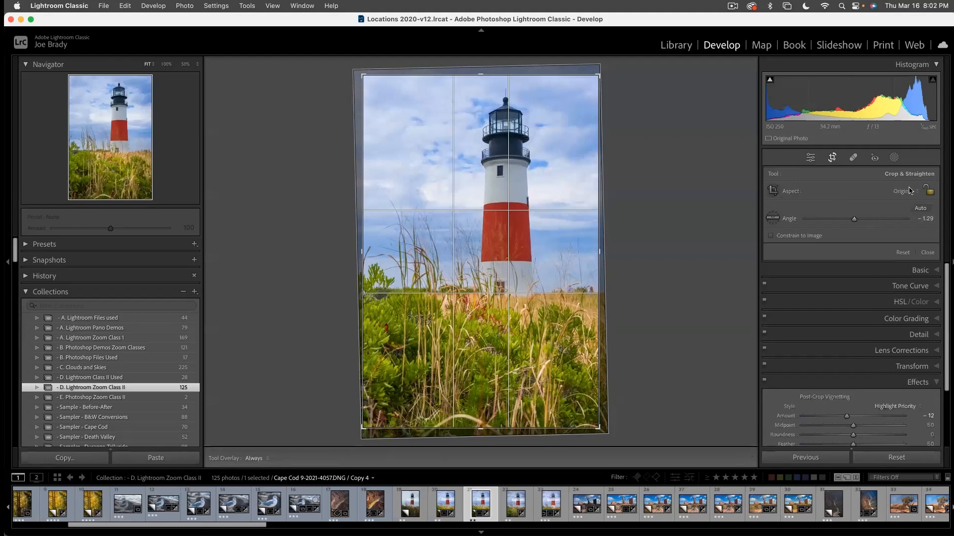
left_click(910, 191)
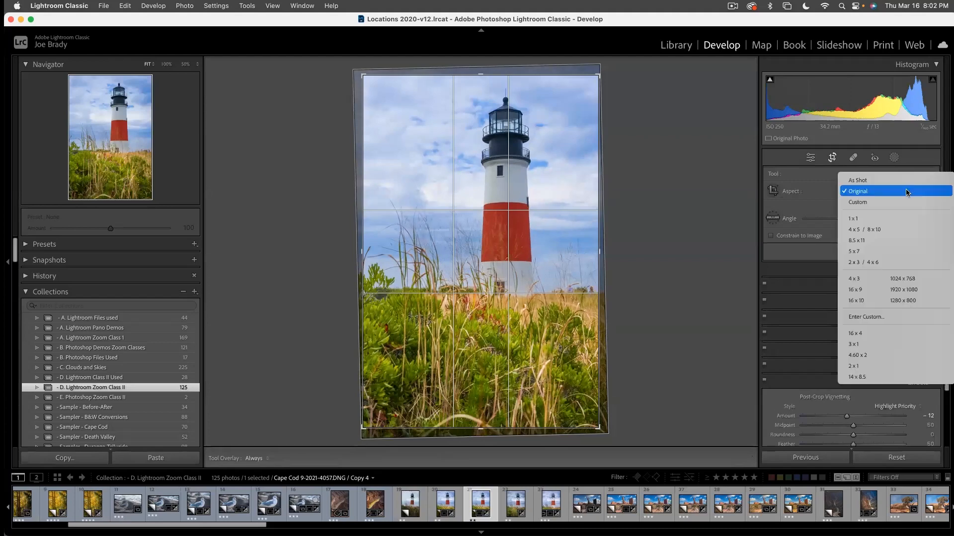
left_click(863, 376)
left_click_drag(562, 340, 560, 342)
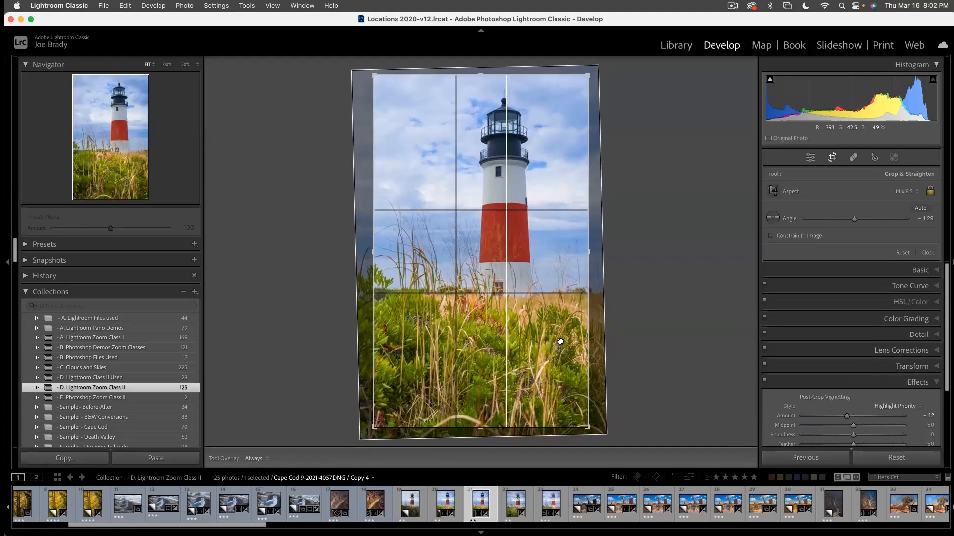
key("Return")
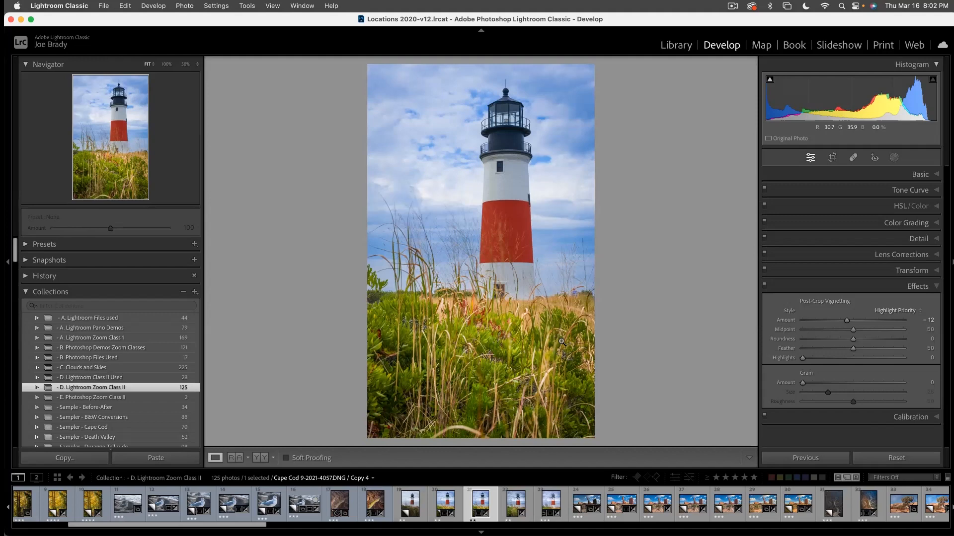
- Select the unedited, edited and cropped lighthouse versions and view them full screen for comparison
left_click(405, 505, "shift")
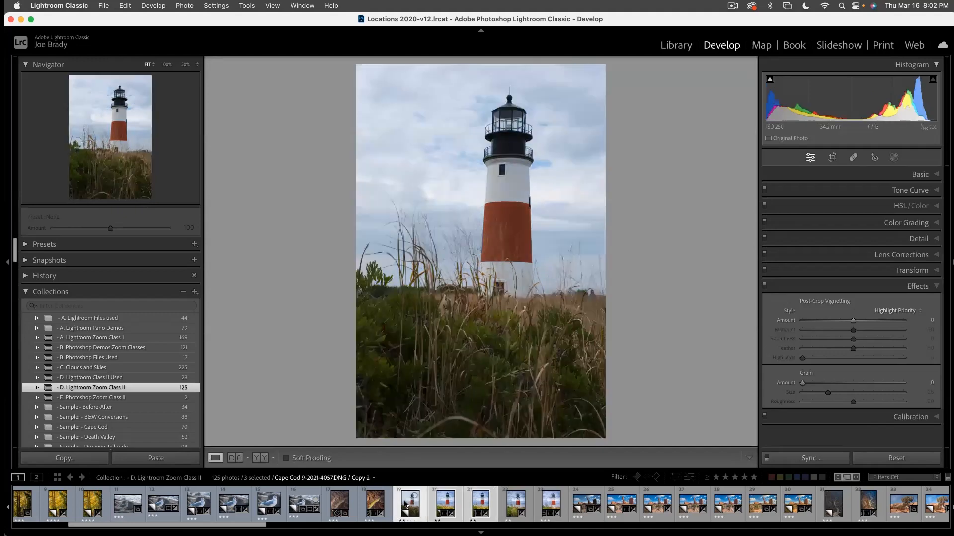
key("f")
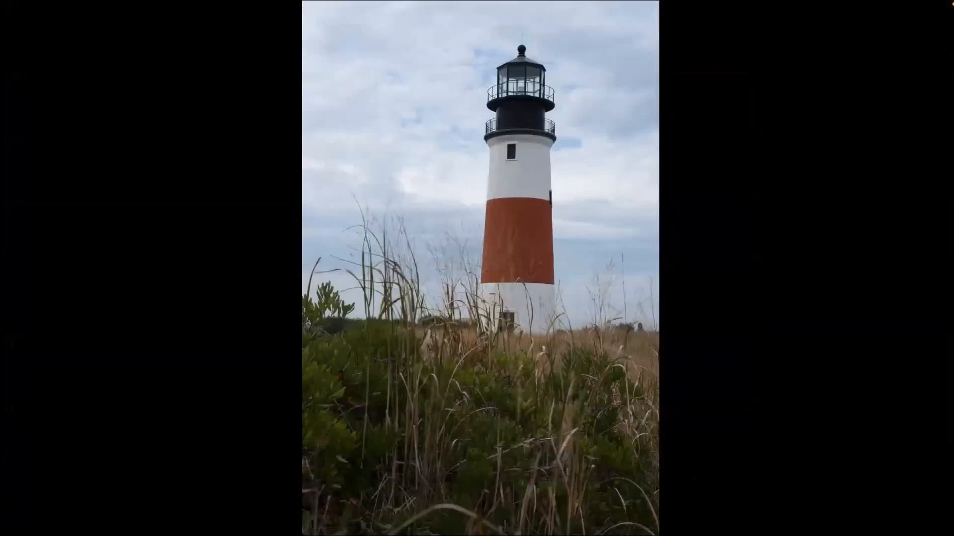
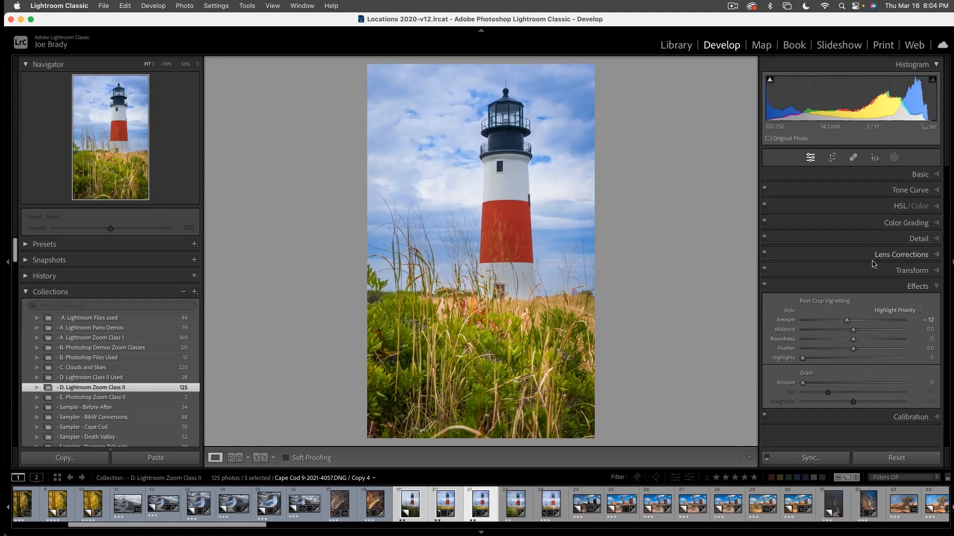
- Try a white balance sample from the blue sky beside the lighthouse with the White Balance Selector, and undo it
left_click(915, 177)
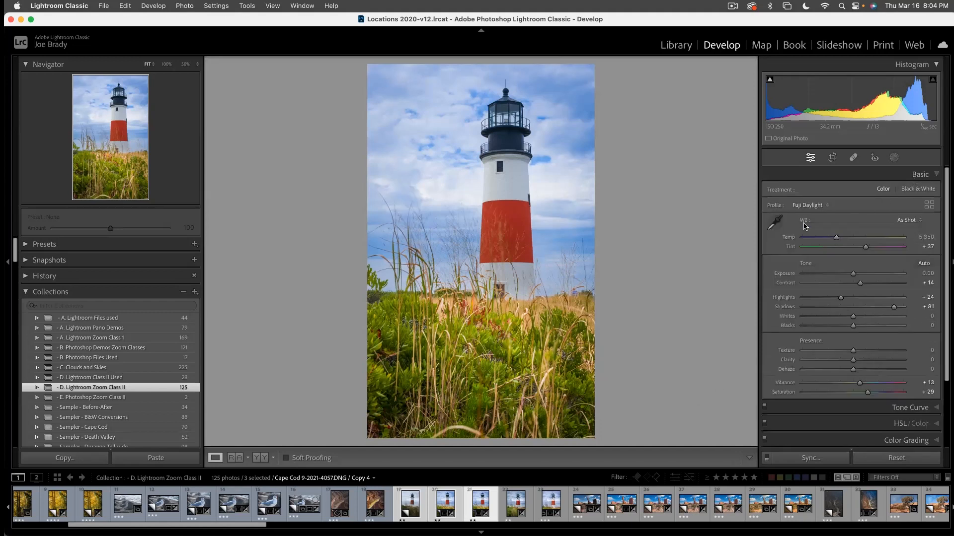
left_click(783, 219)
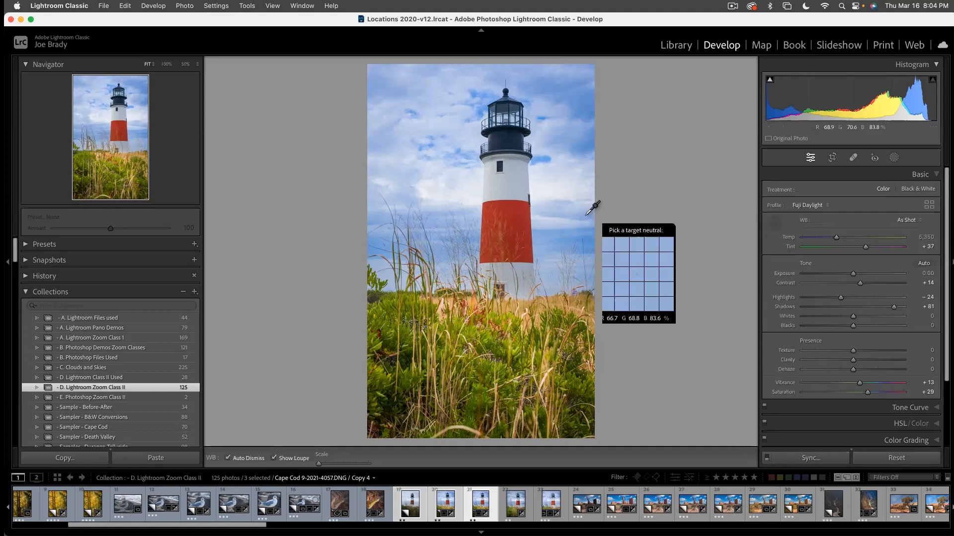
left_click(586, 244)
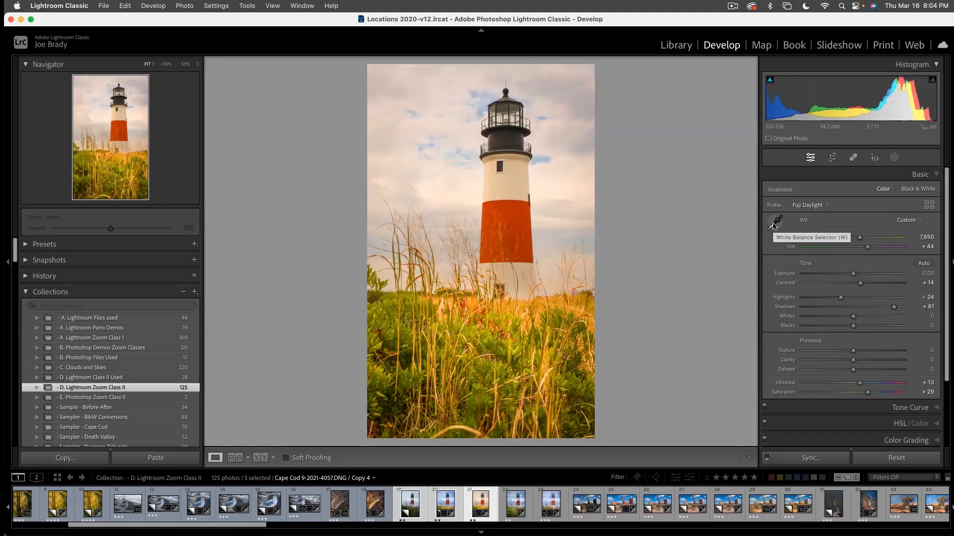
key("super+z")
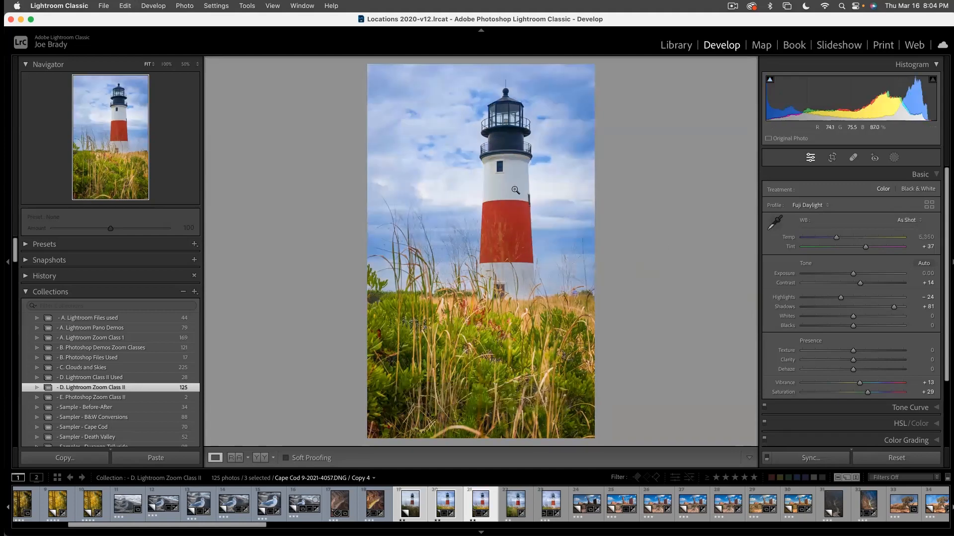
- Try the Adobe Color and Adobe Standard profiles on the lighthouse photo and return to the Fuji Daylight profile
left_click(807, 205)
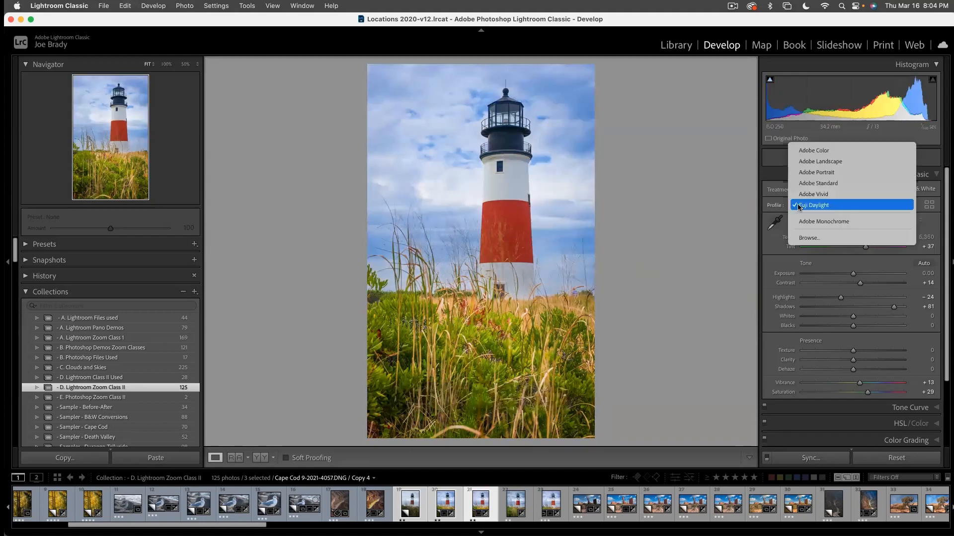
left_click(807, 151)
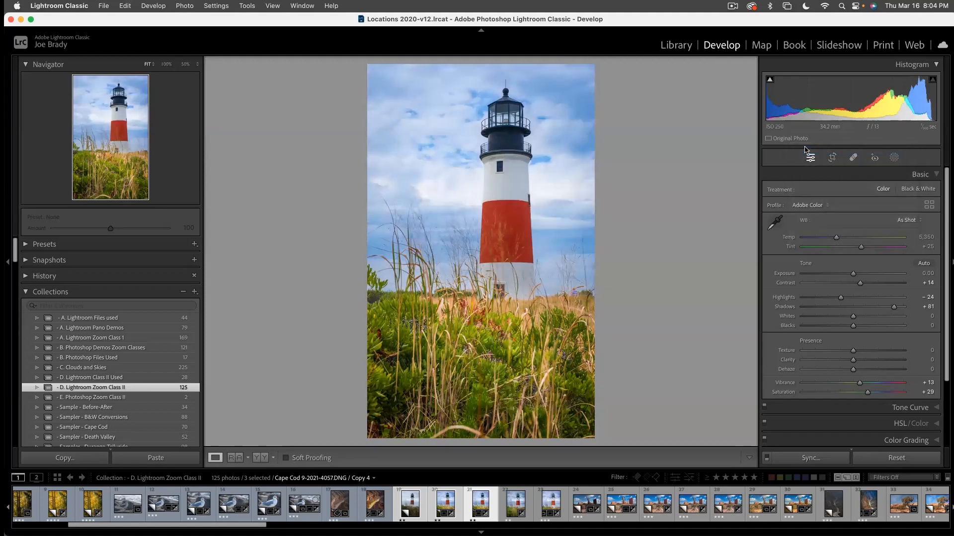
left_click(808, 205)
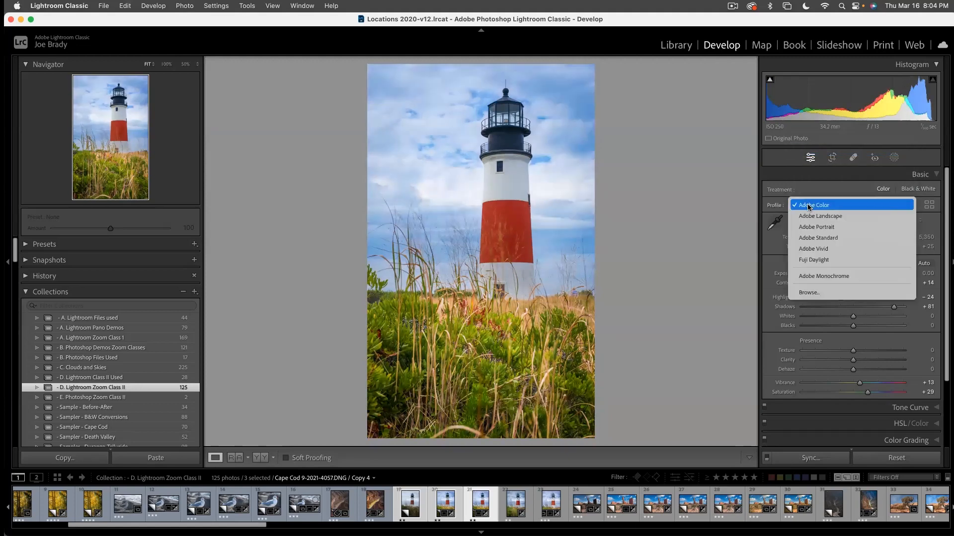
left_click(813, 238)
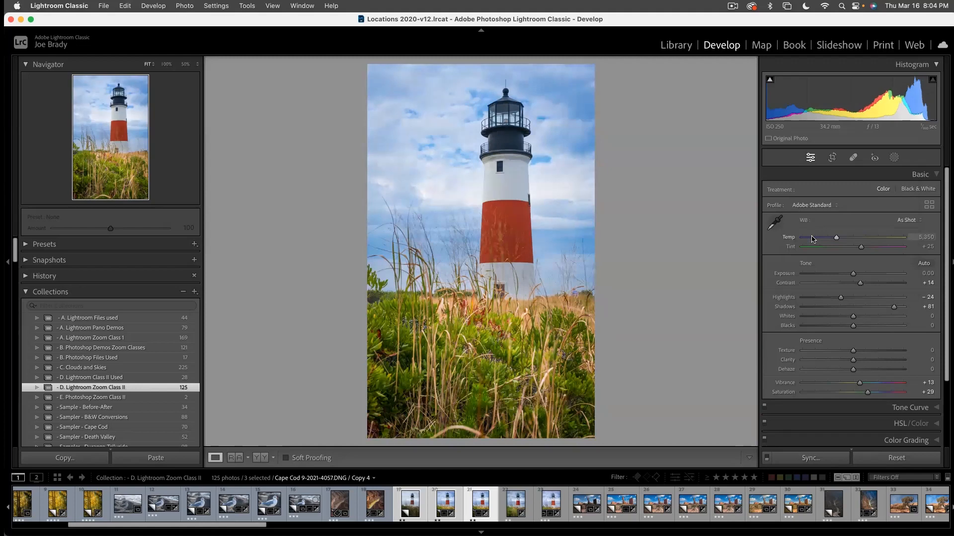
left_click(813, 208)
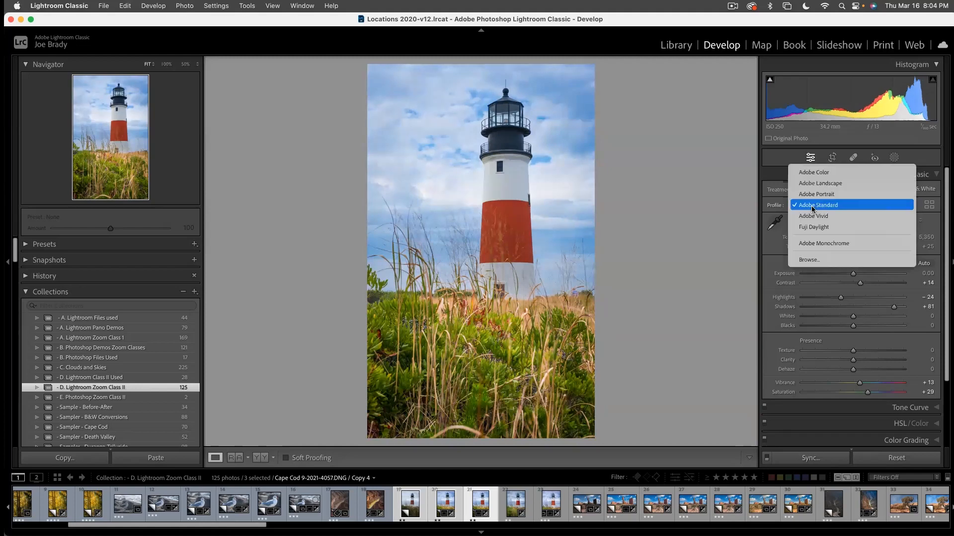
left_click(814, 230)
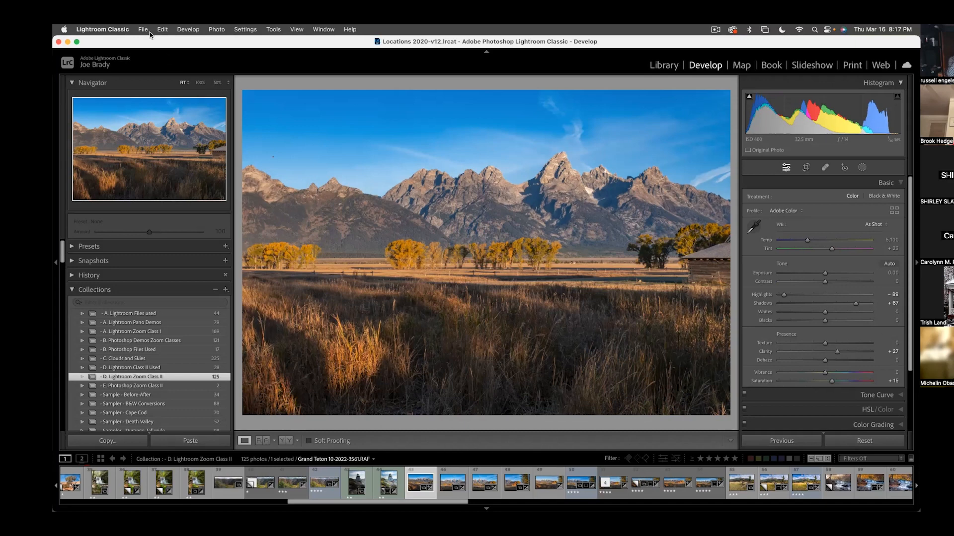
- Open the External Editing preferences and check the file formats offered for editing in Photoshop, keeping TIFF
left_click(122, 28)
mouse_move(143, 29)
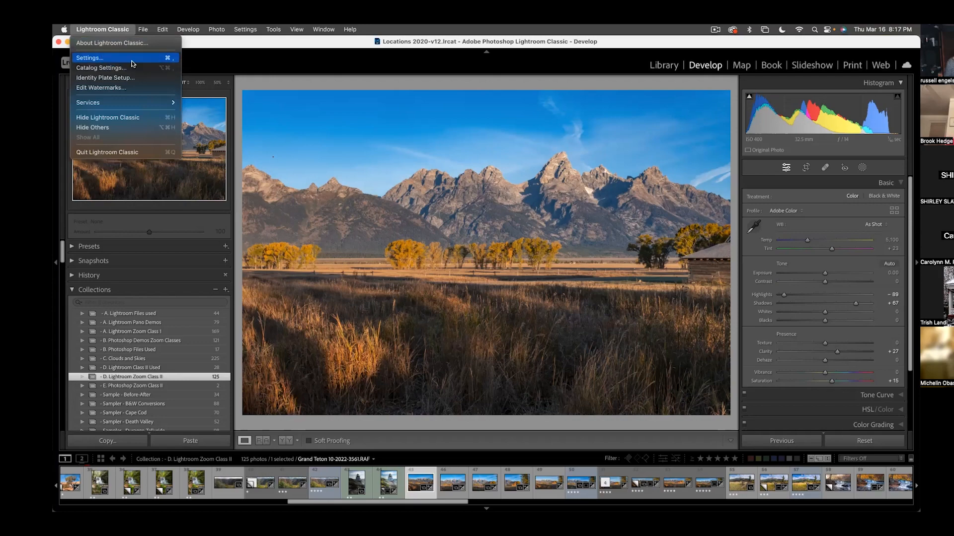
left_click(123, 60)
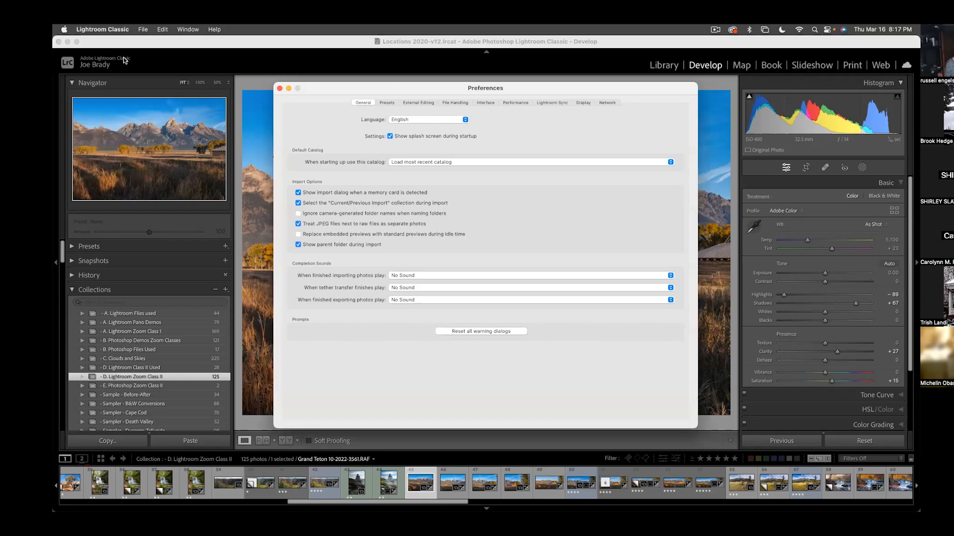
left_click(386, 103)
left_click(418, 103)
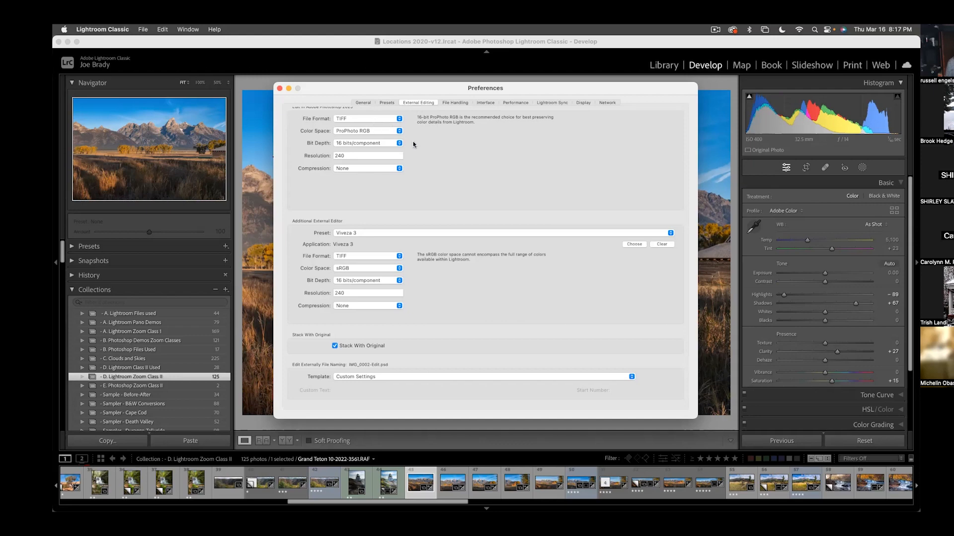
left_click(394, 120)
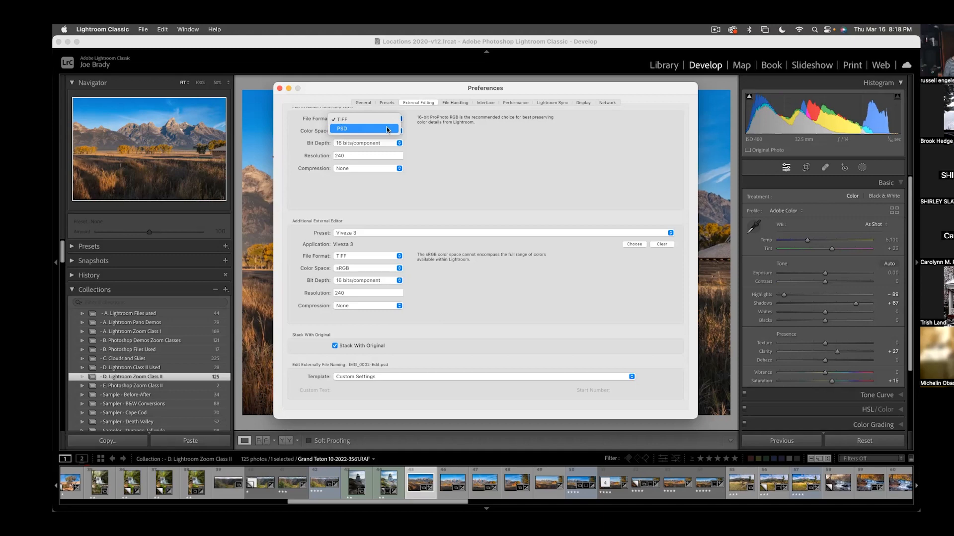
left_click(426, 136)
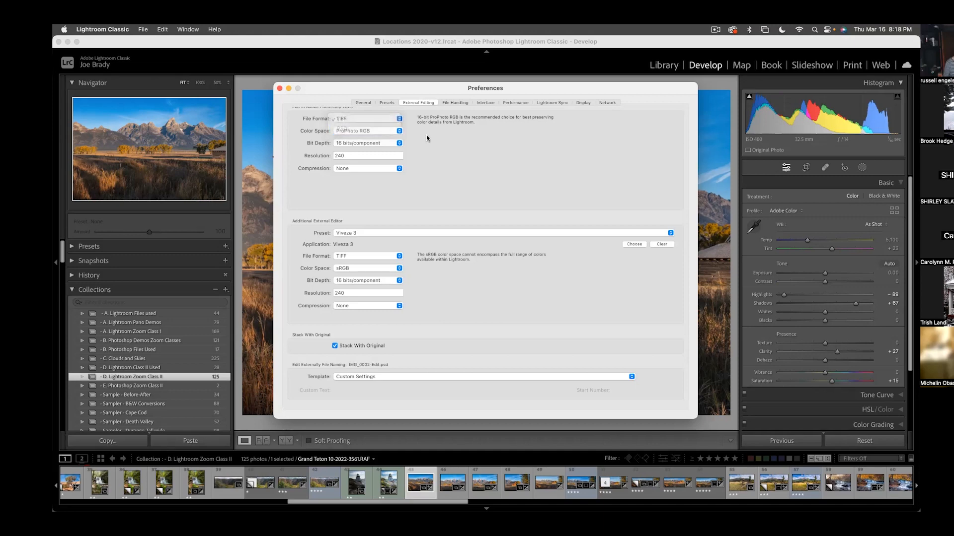
- Review the color space, file format, bit depth and resolution settings for editing in Photoshop without changing them
left_click(381, 133)
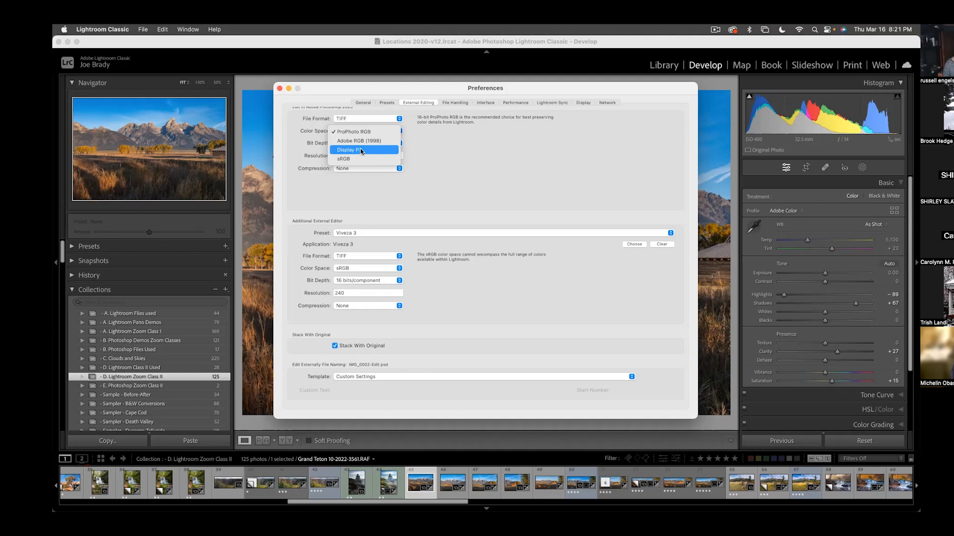
left_click(412, 134)
left_click(375, 122)
left_click(374, 120)
left_click(389, 144)
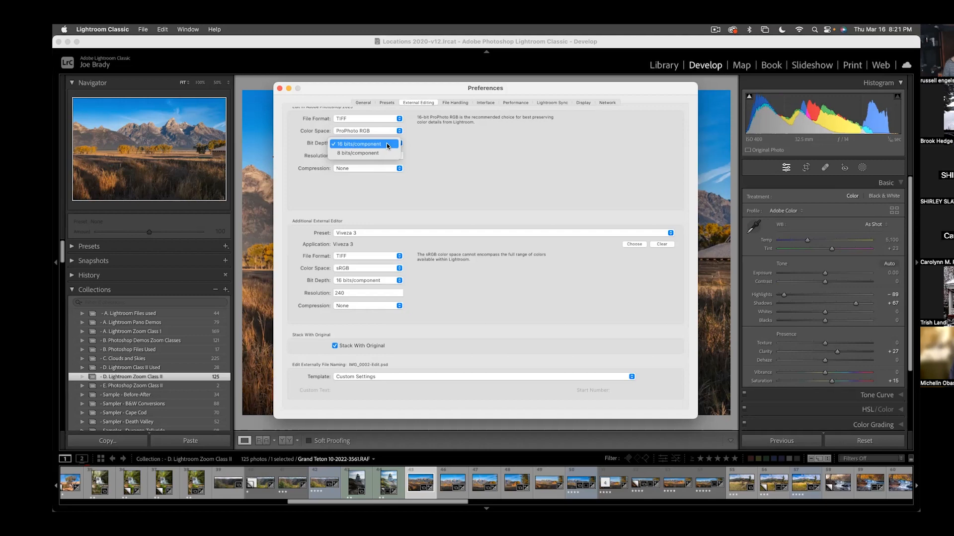
left_click(387, 144)
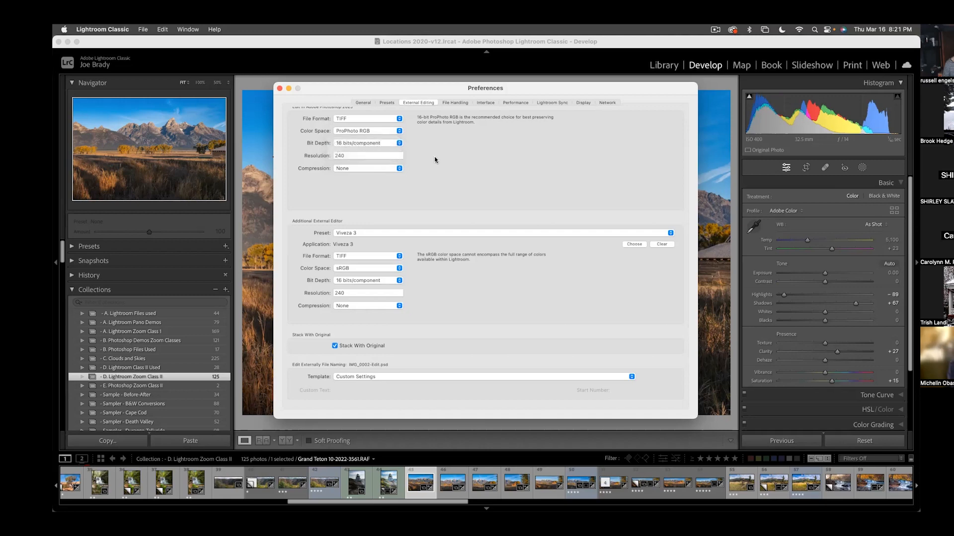
left_click(373, 155)
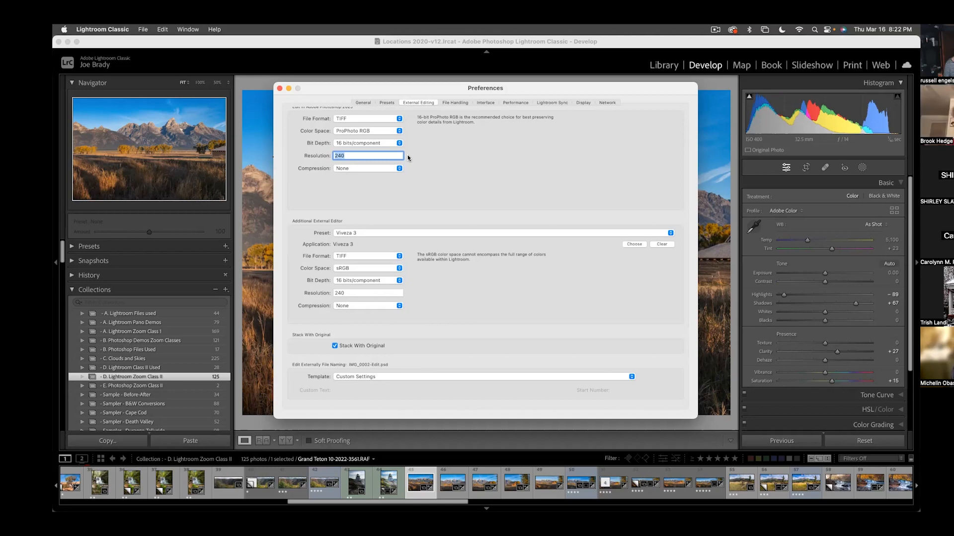
left_click(445, 195)
- Review the additional external editor presets and file formats, and set the Viveza 3 color space to ProPhoto RGB
left_click(394, 234)
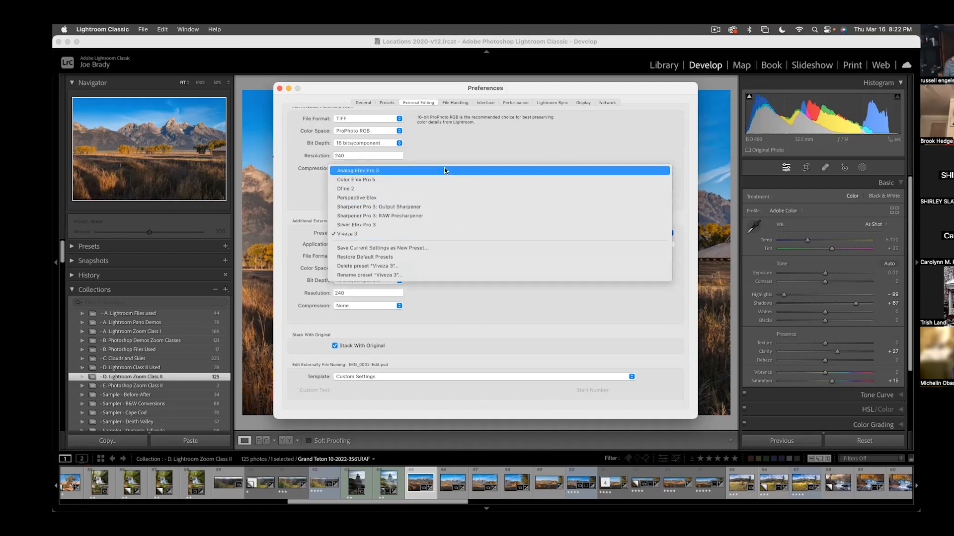
left_click(311, 195)
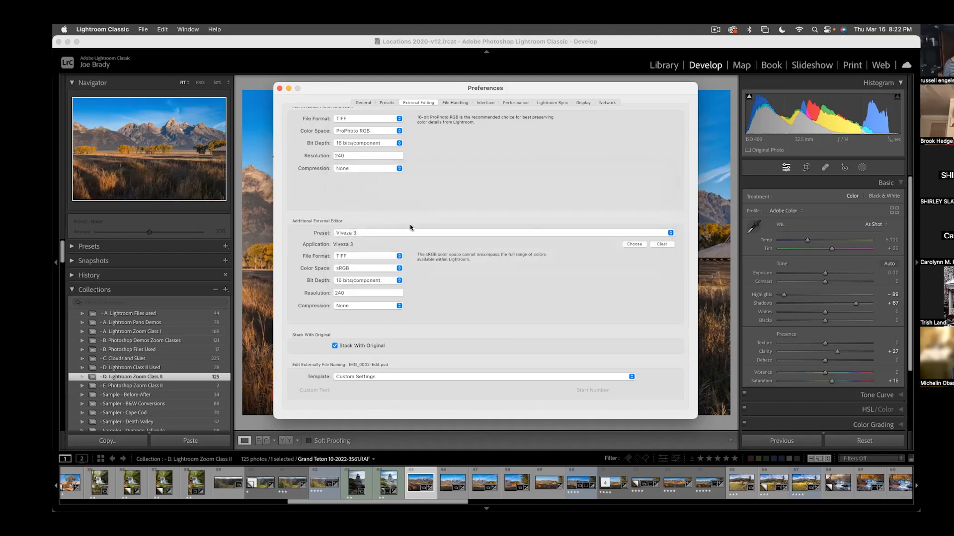
left_click(376, 257)
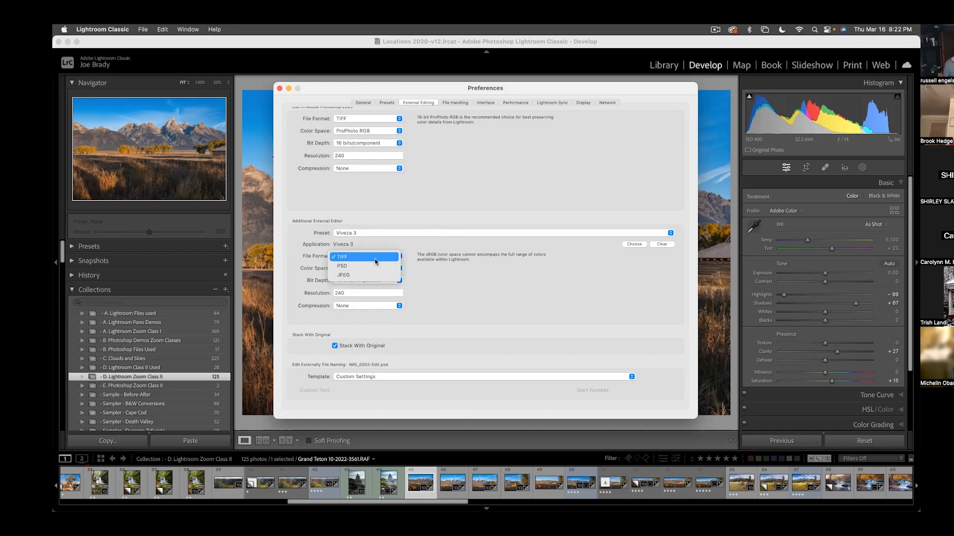
left_click(375, 258)
left_click(379, 270)
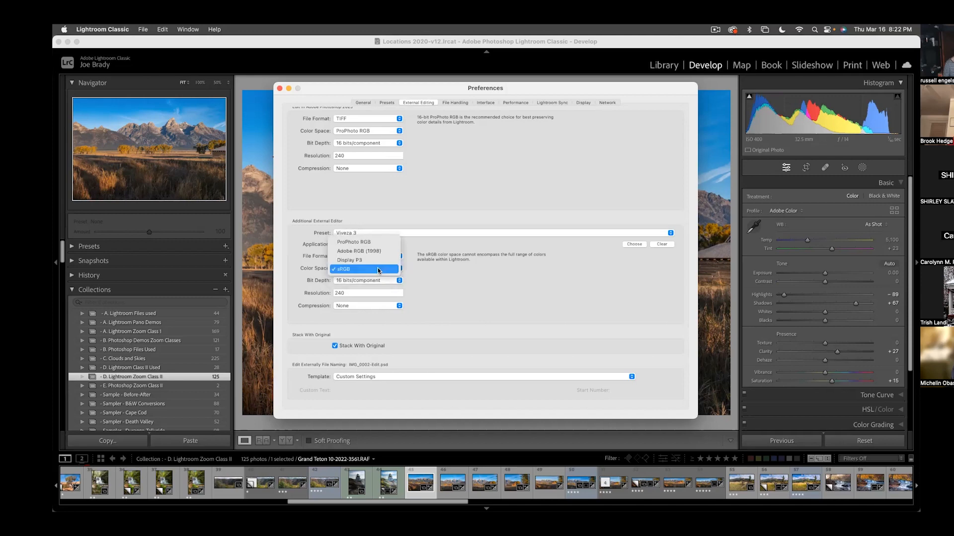
left_click(377, 242)
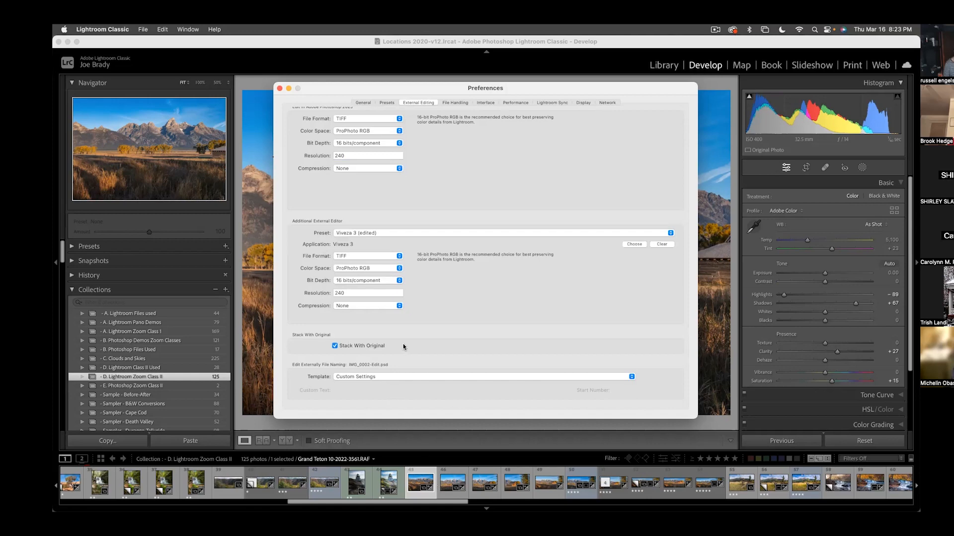
- Turn off Stack With Original, check the external edit file naming templates, and close the preferences
left_click(335, 348)
left_click(415, 376)
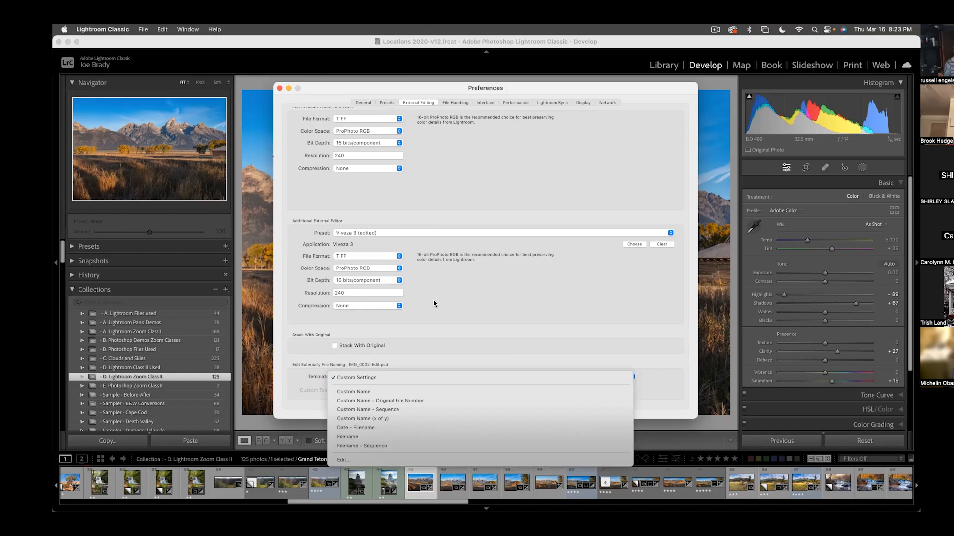
left_click(437, 331)
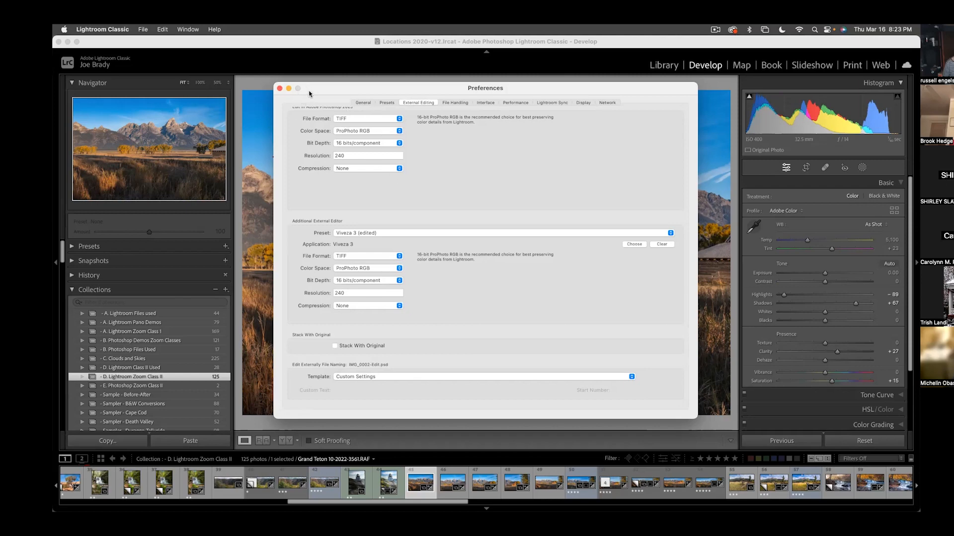
left_click(279, 90)
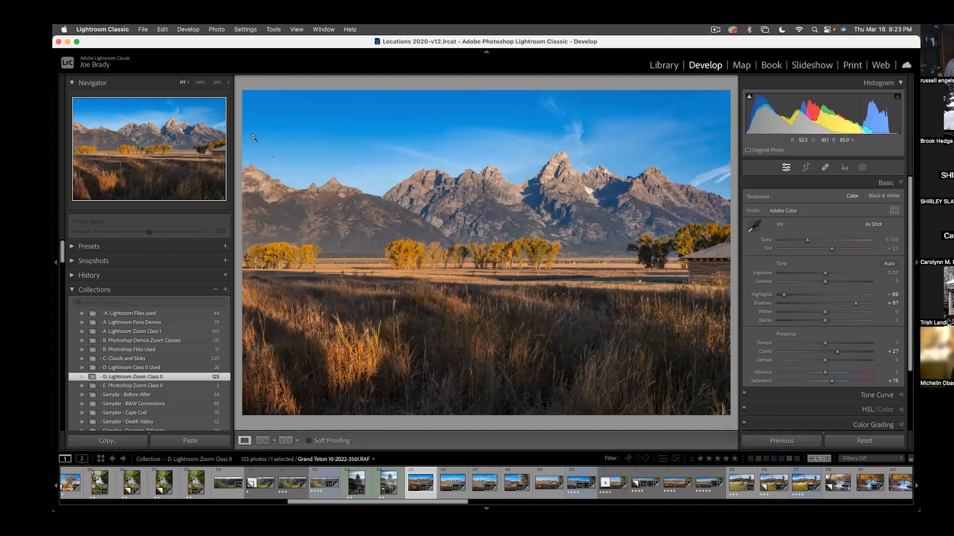
- Select the four Grand Teton frames from 3561 through 3558 and step through them
left_click(517, 484, "shift")
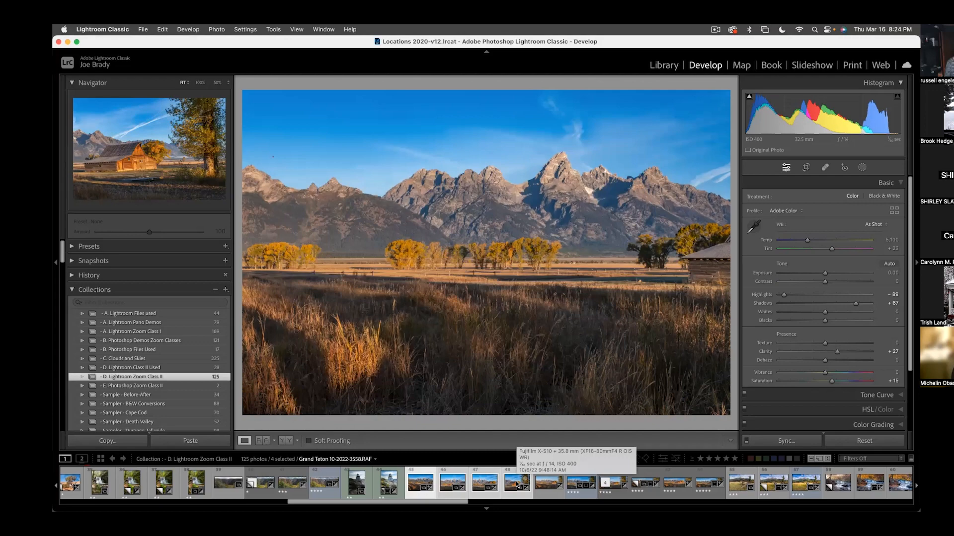
left_click(517, 484)
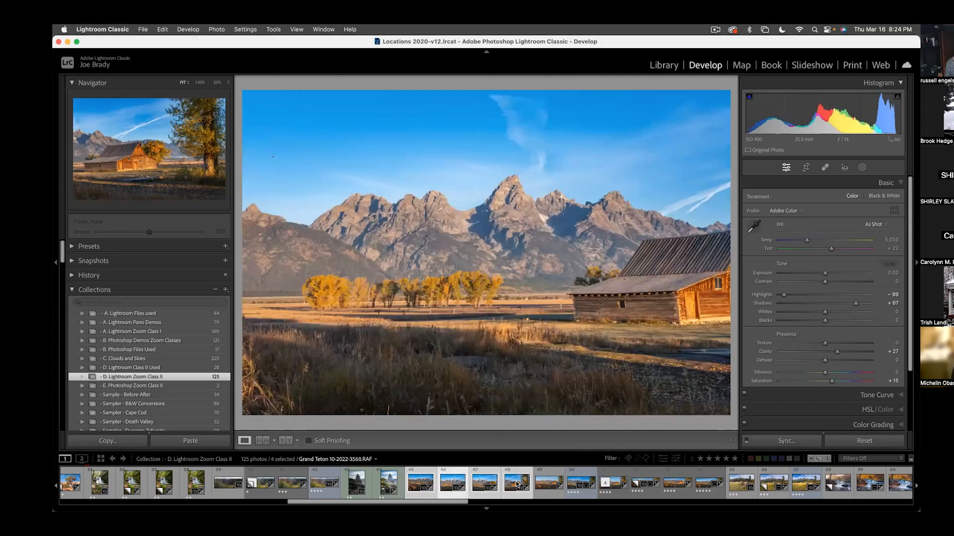
key("Right")
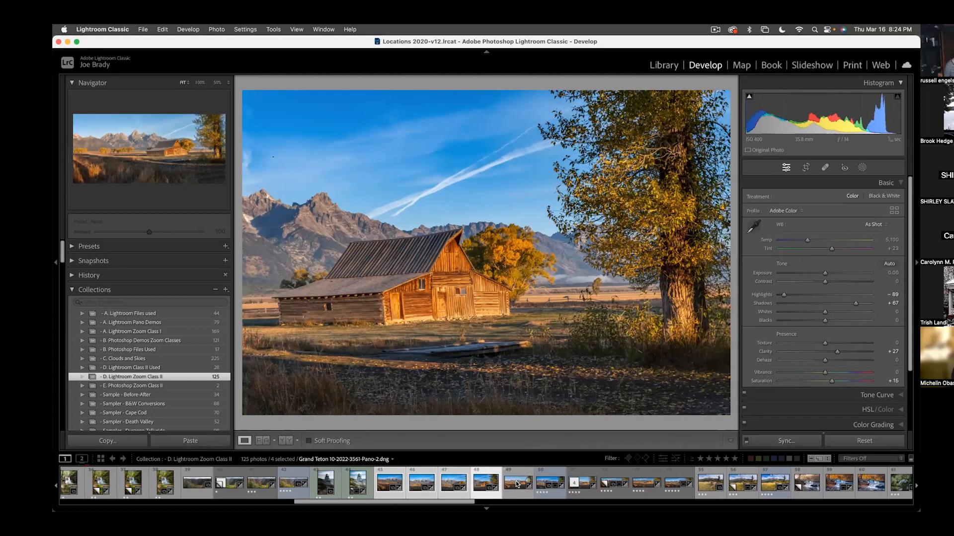
key("Left")
key("Left")
key("Right")
key("Right")
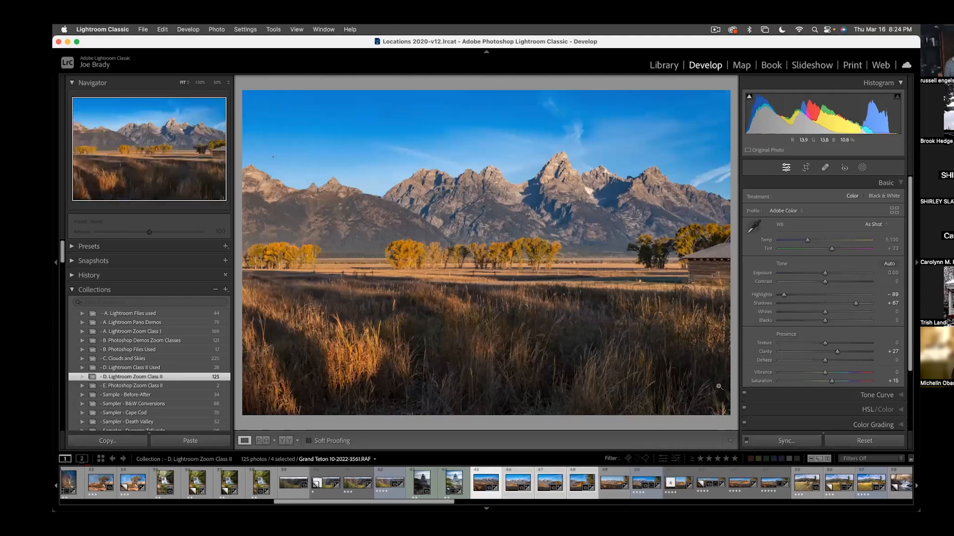
- View Grand Teton frames 3559 and 3560 in turn while keeping the four-photo selection
left_click(520, 489)
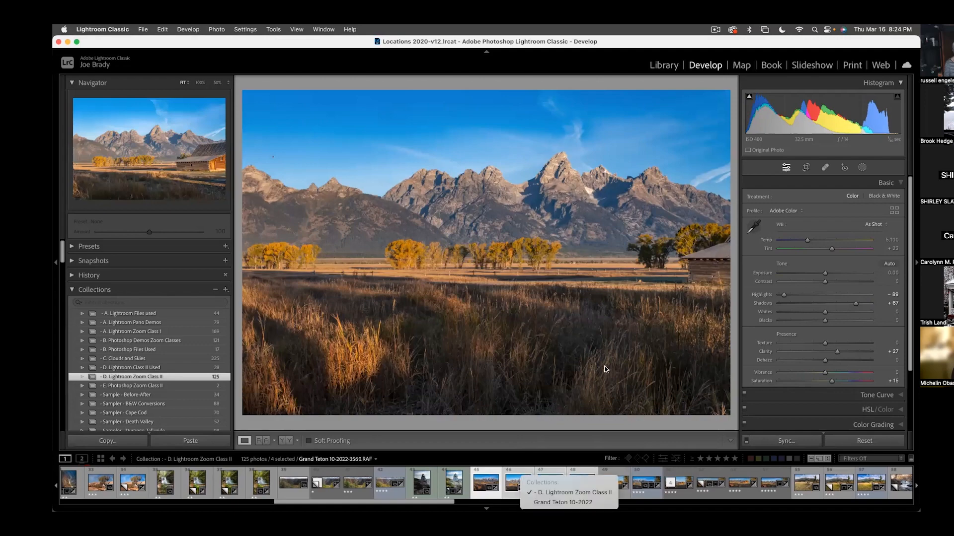
left_click(551, 446)
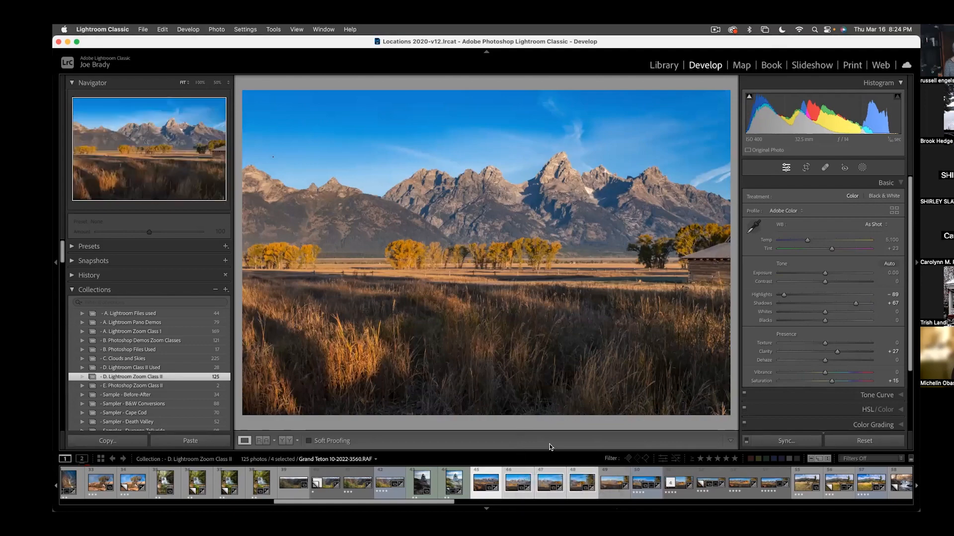
left_click(545, 486)
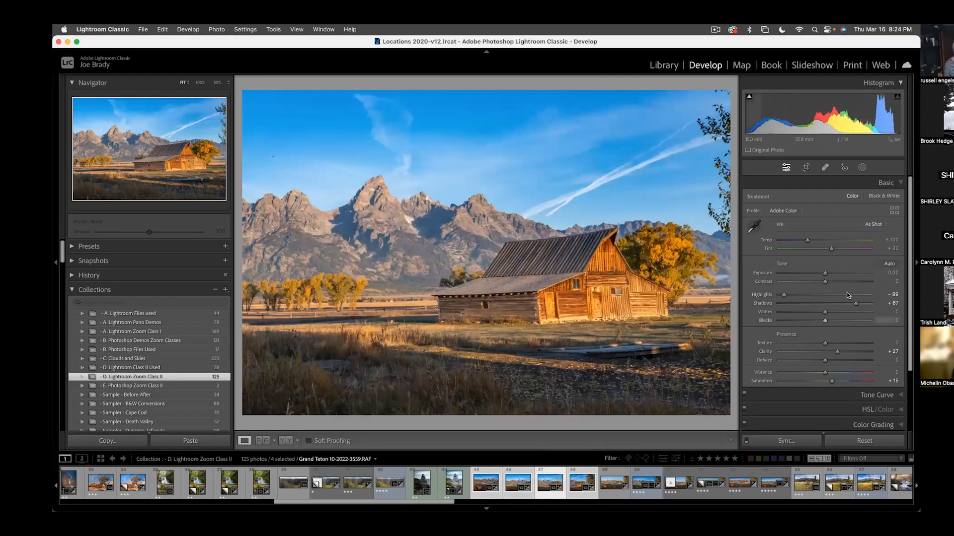
left_click(515, 486)
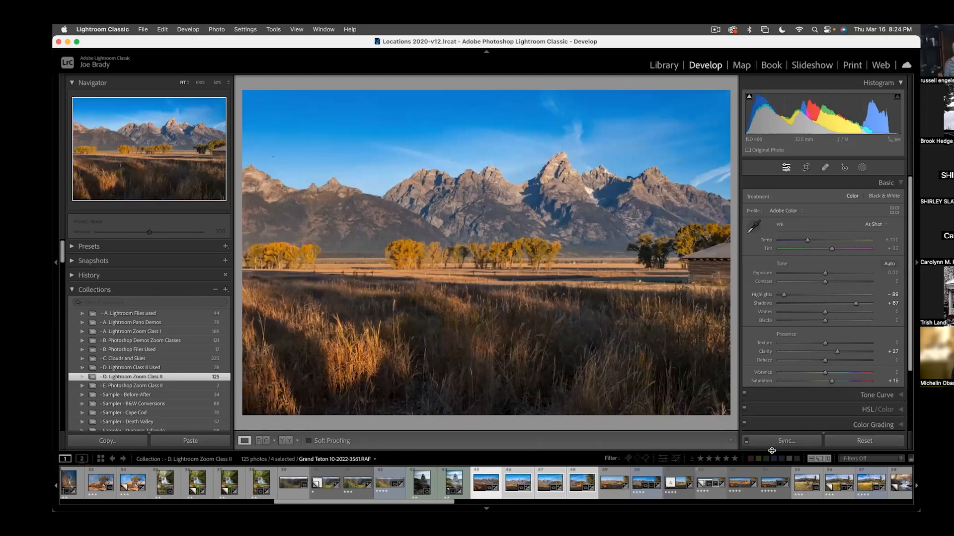
- Reset the develop edits on Grand Teton frames 3560 and 3558
left_click(877, 440)
left_click(578, 480)
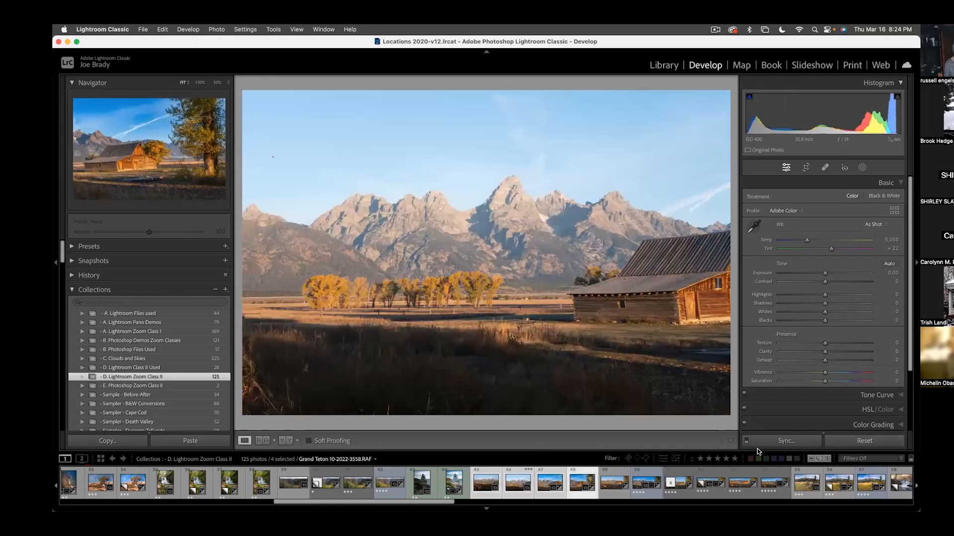
left_click(860, 441)
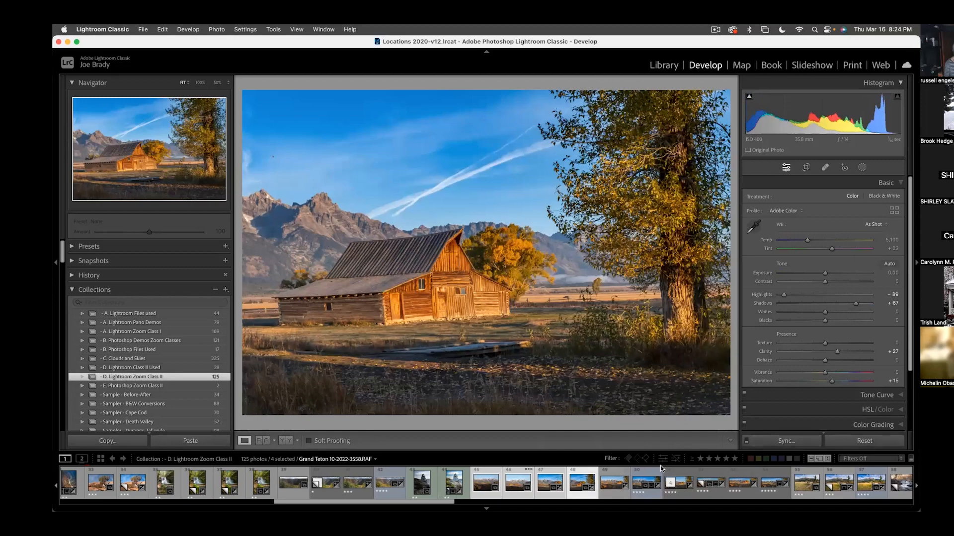
- Select only Grand Teton frame 3559 and set Dehaze to +15 and Shadows to +90
left_click(554, 478)
left_click(555, 472)
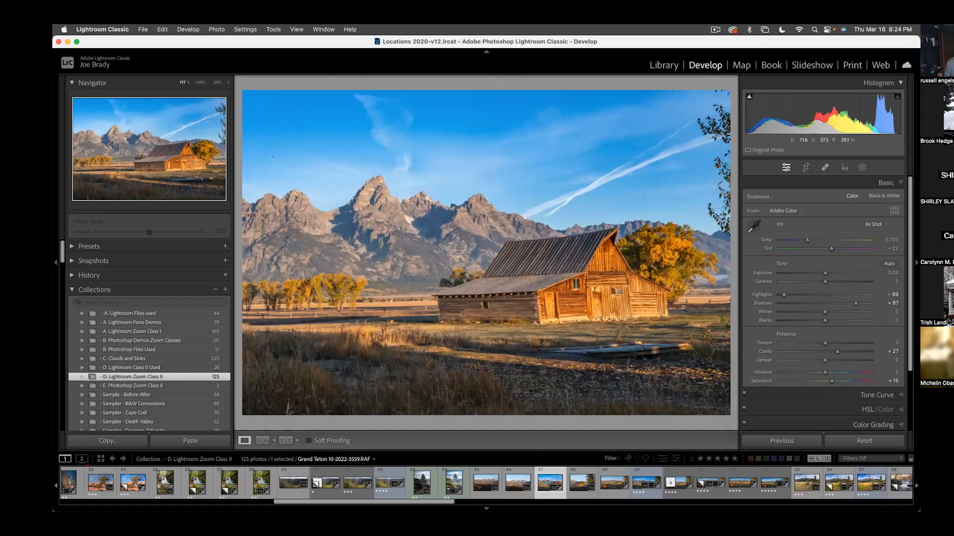
left_click(831, 362)
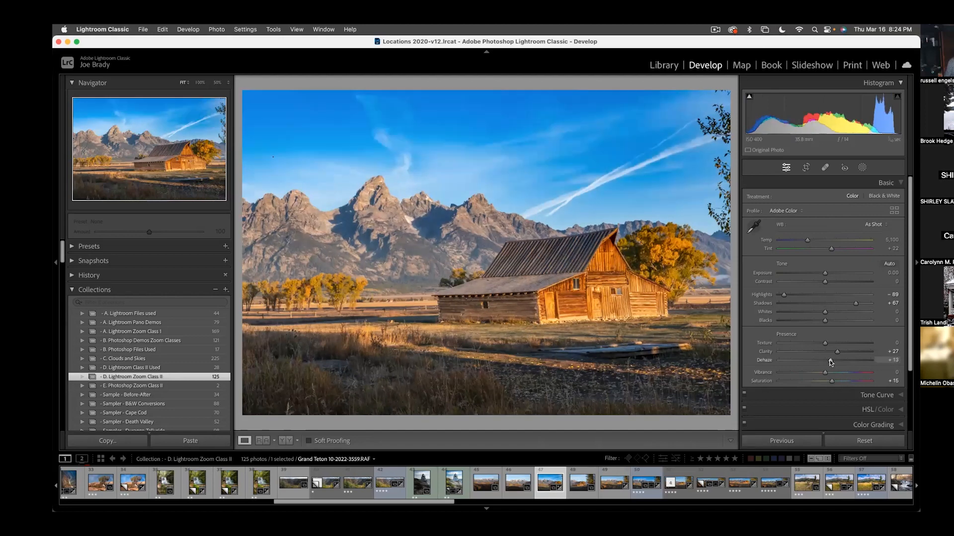
left_click(867, 304)
left_click_drag(867, 305, 866, 304)
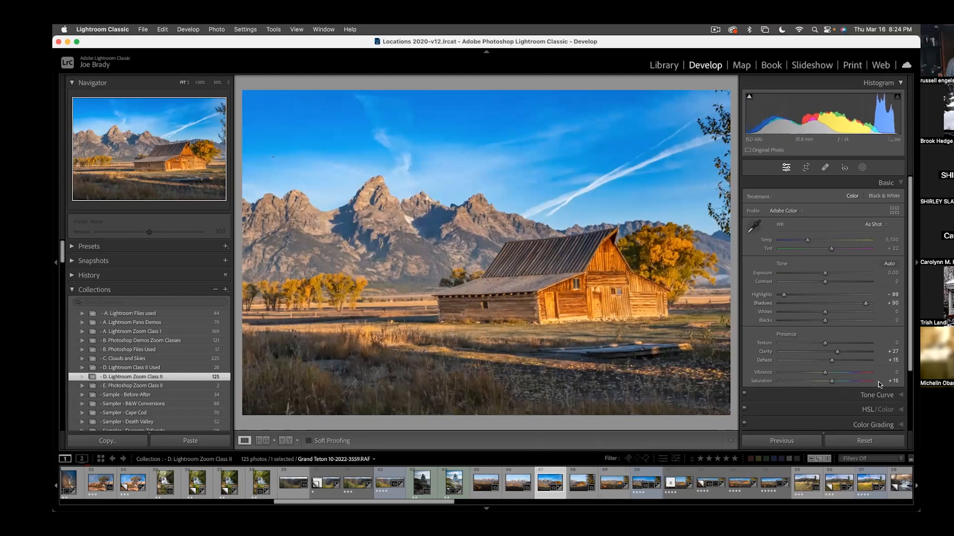
- Apply the X-S10 Daylight shade profile to frame 3559 and set Contrast to +14
left_click(787, 212)
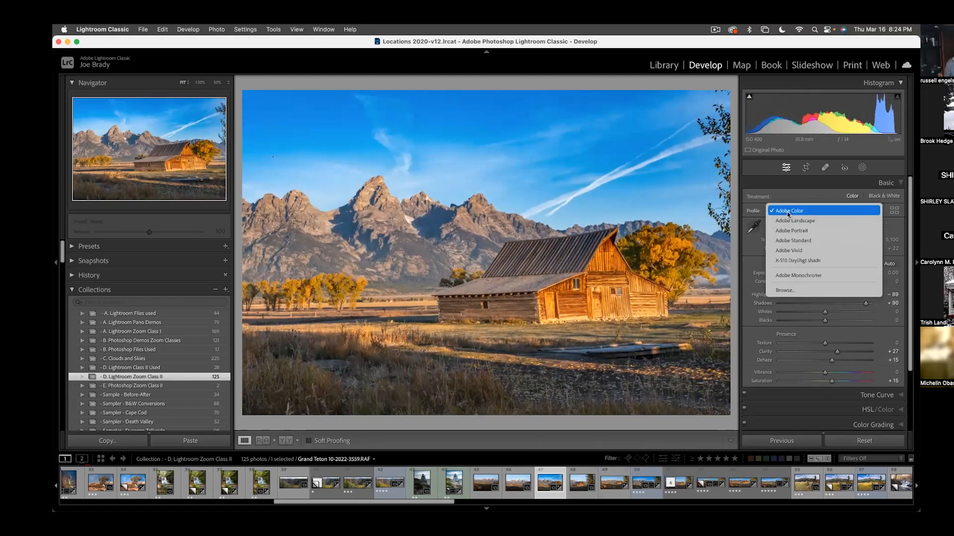
left_click(796, 263)
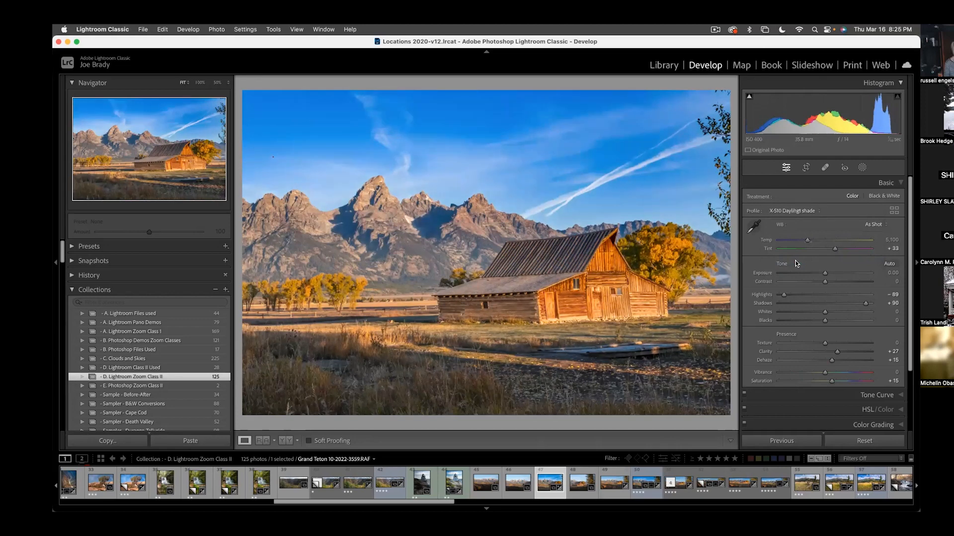
left_click_drag(824, 282, 831, 284)
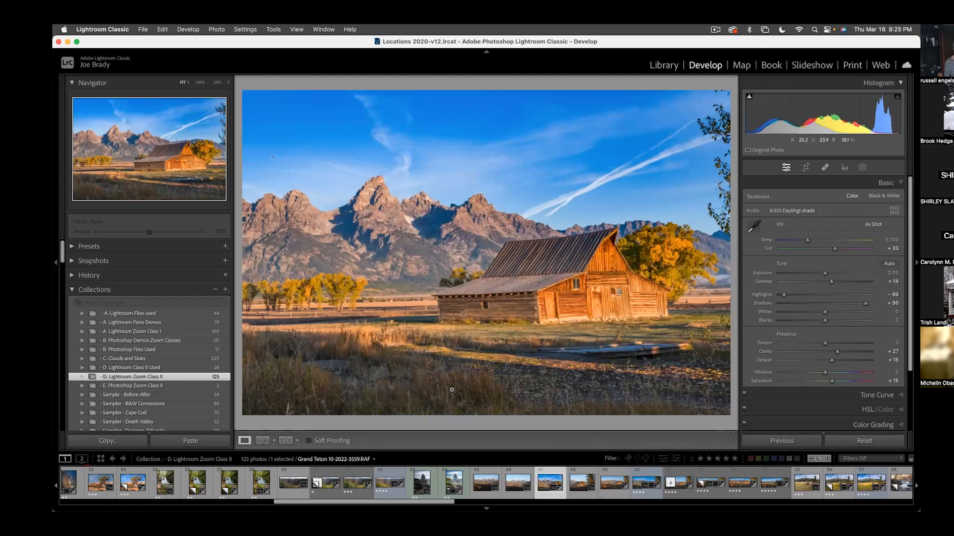
- Extend the selection from frame 3559 to all four Grand Teton frames, keeping 3559 as the active photo
right_click(575, 483)
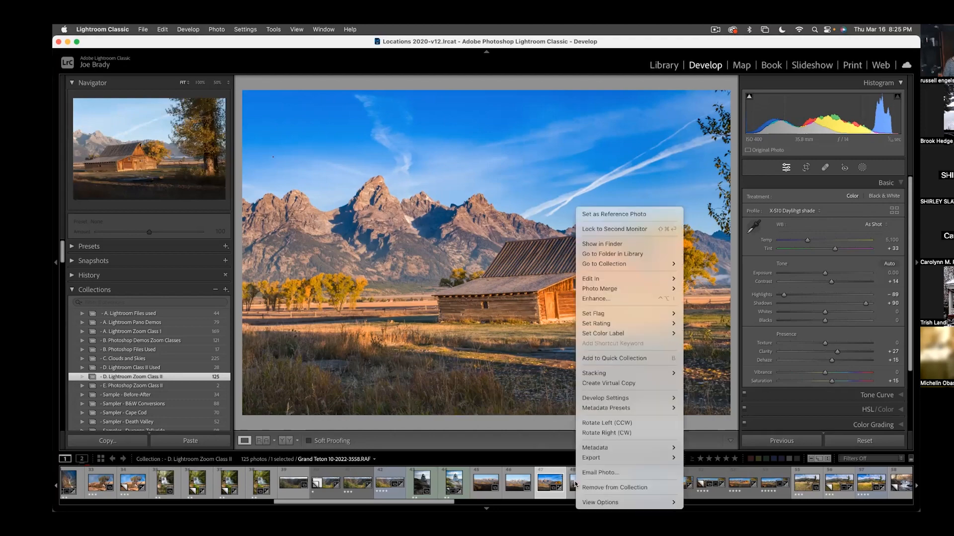
left_click(561, 460)
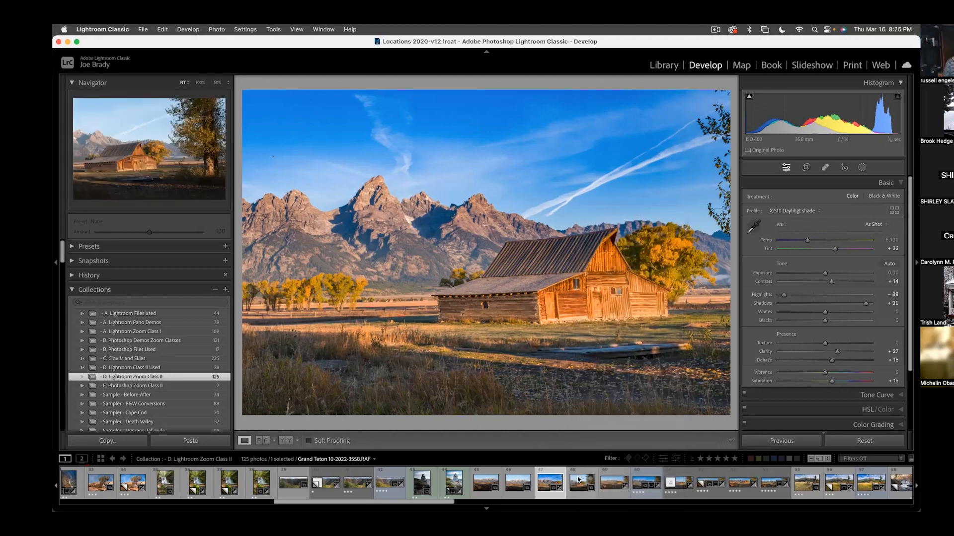
left_click(577, 480, "super")
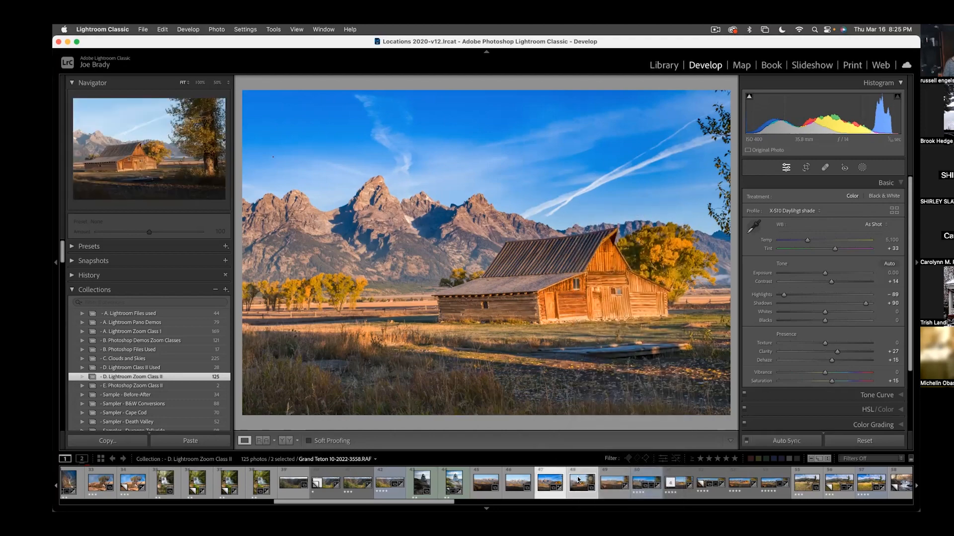
left_click(488, 480, "shift")
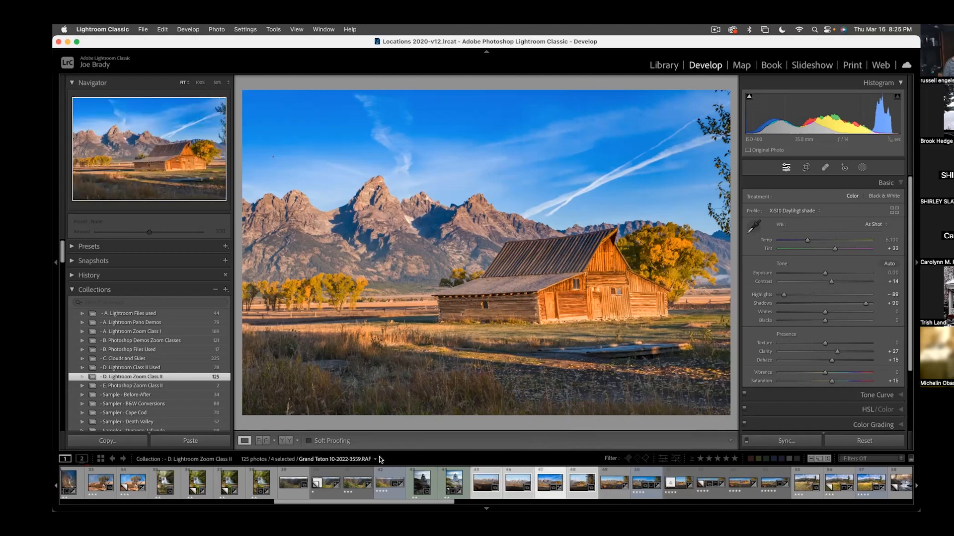
key("g")
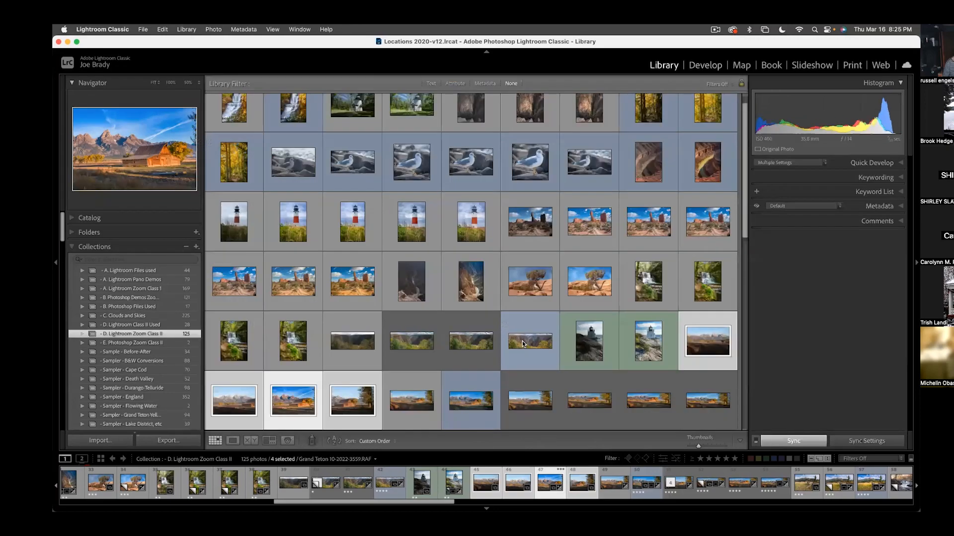
left_click_drag(705, 444, 716, 445)
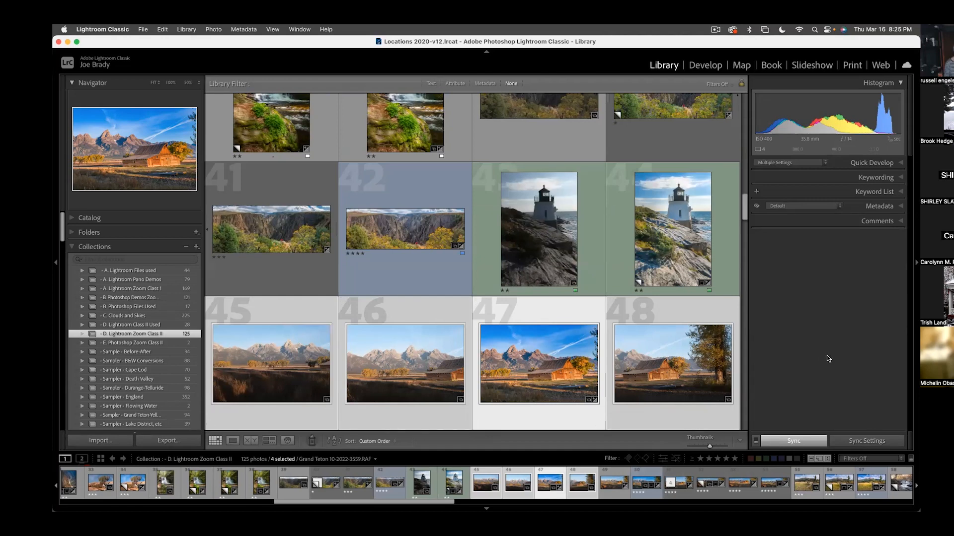
left_click(790, 441)
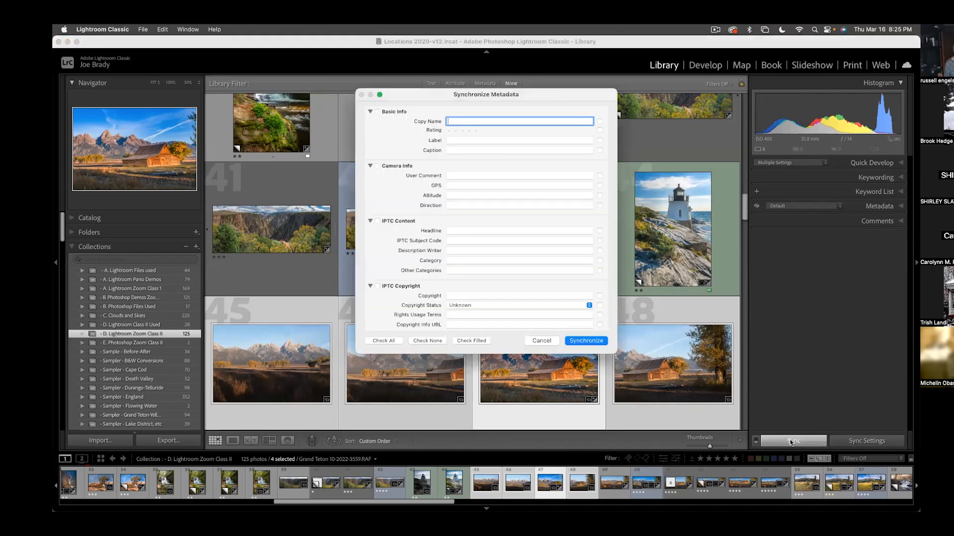
left_click(546, 338)
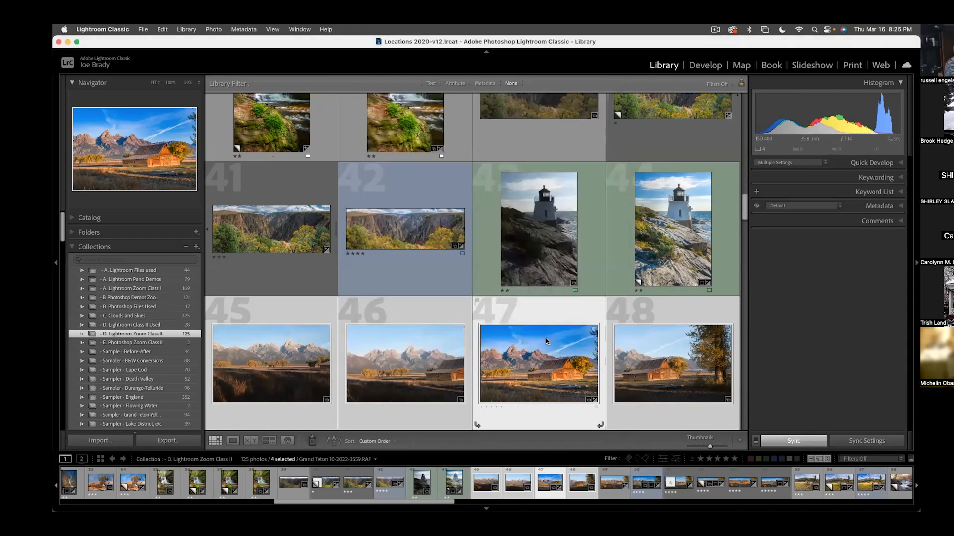
- Return to Develop and synchronize all develop settings from frame 3559 to the other three selected Grand Teton frames
left_click(706, 67)
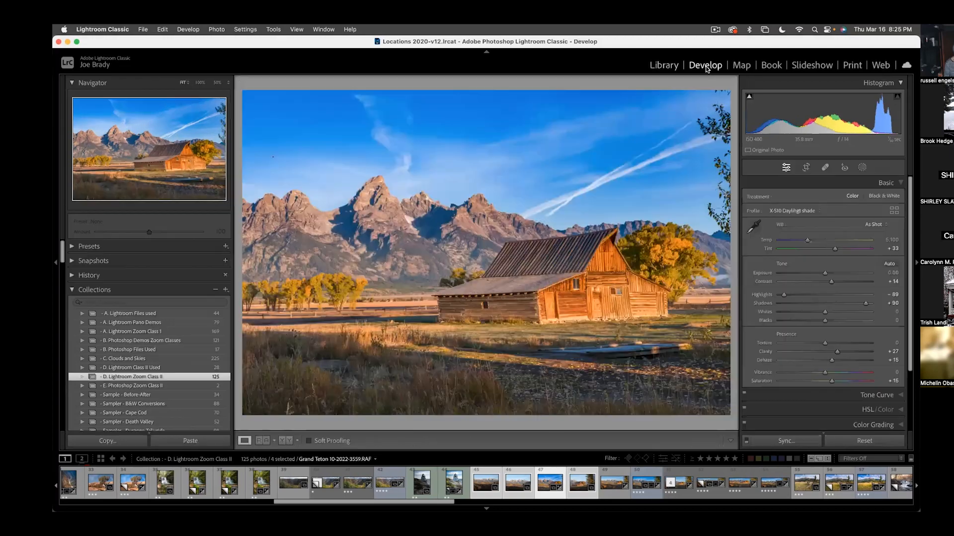
left_click(777, 441)
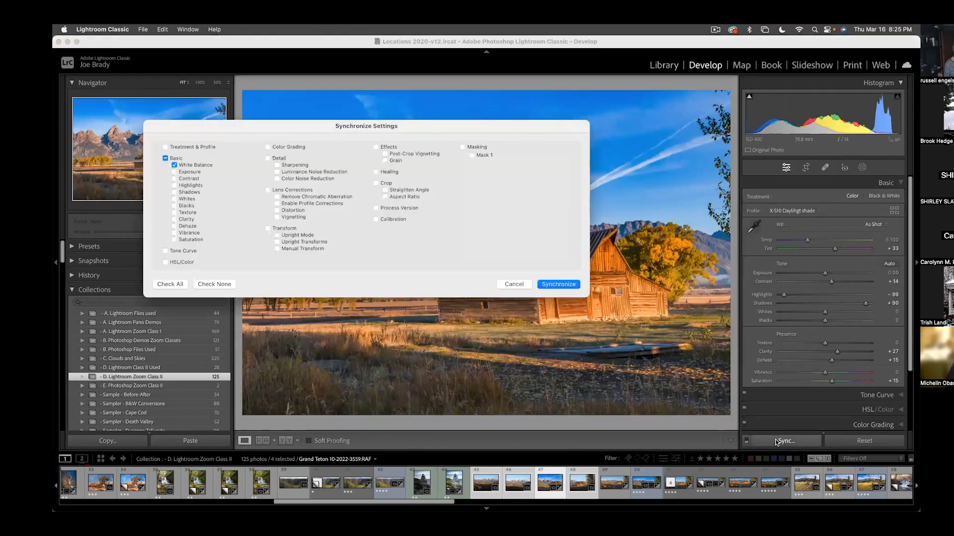
left_click(174, 283)
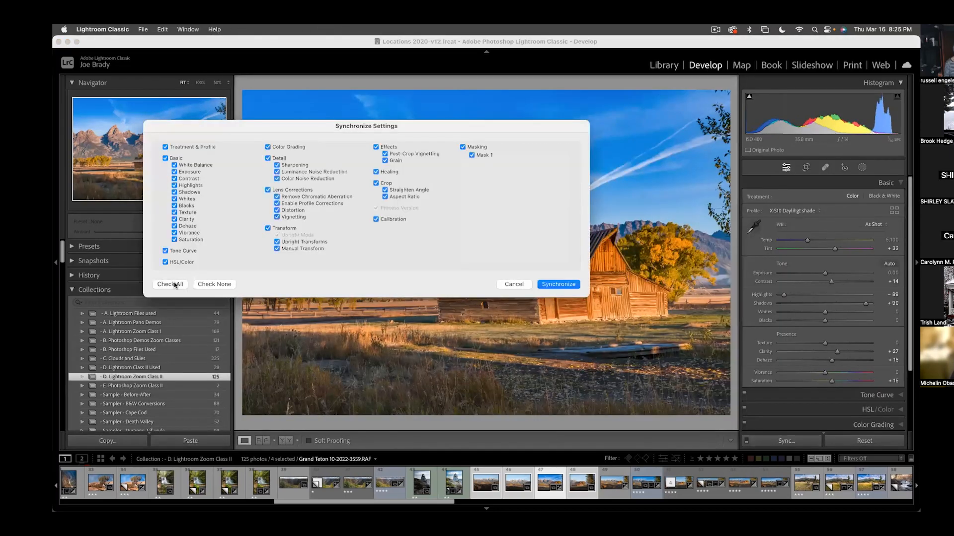
left_click(550, 281)
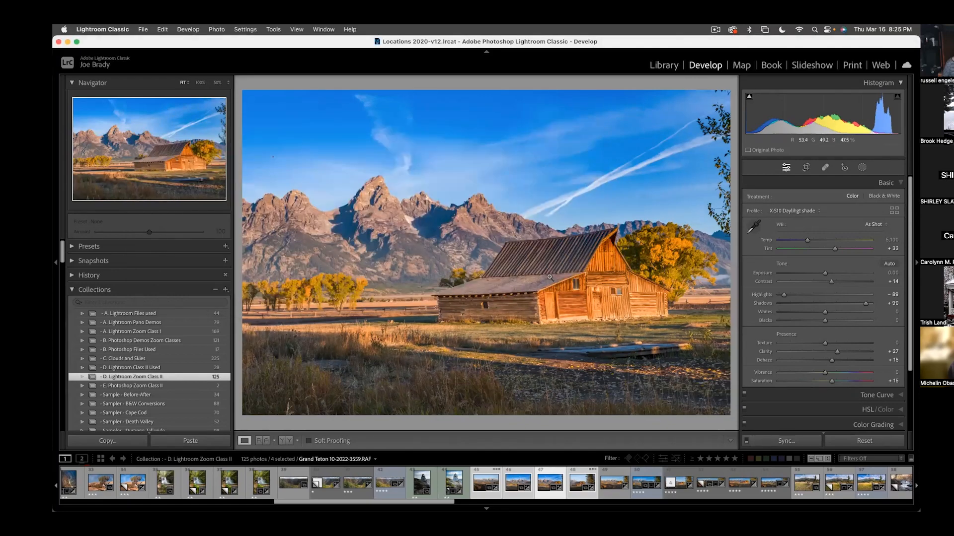
- Step through the four synchronized Grand Teton frames and return to frame 3559
key("Right")
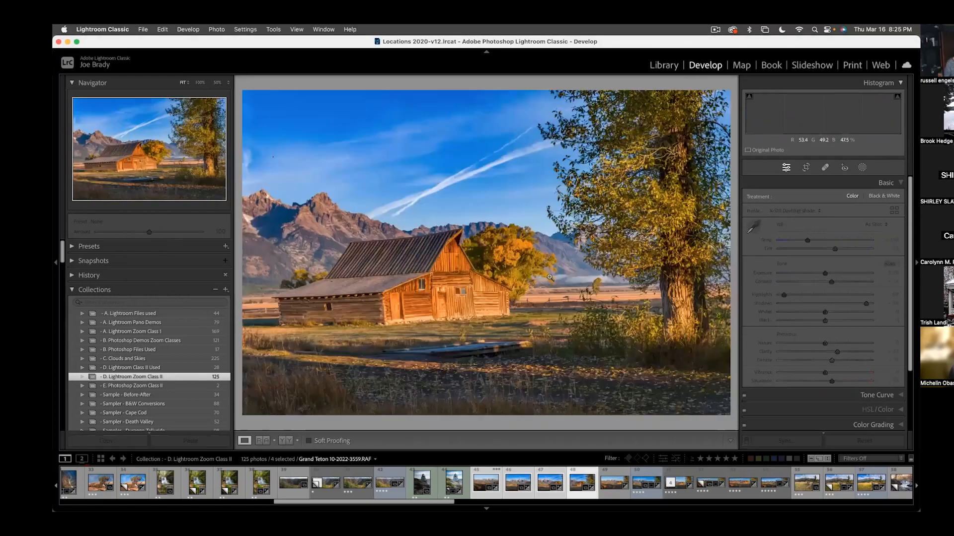
key("Right")
key("Right")
key("Right")
key("Right")
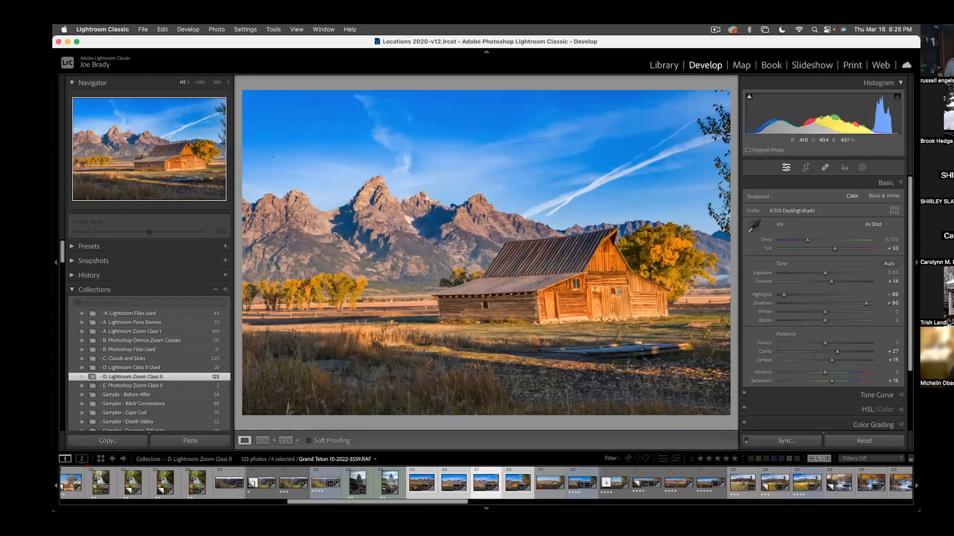
- Start a panorama merge of the four selected frames, preview the Cylindrical projection, and choose Perspective
left_click(217, 29)
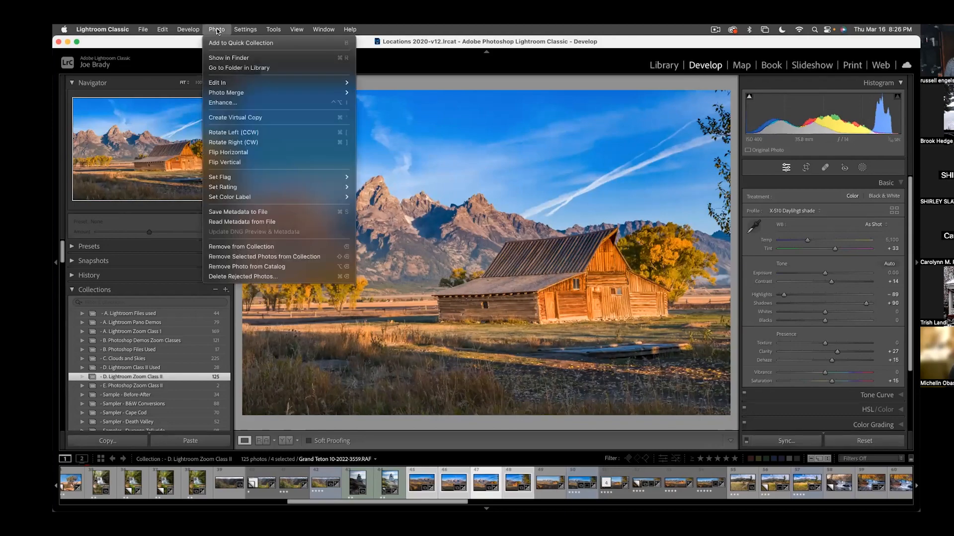
mouse_move(228, 92)
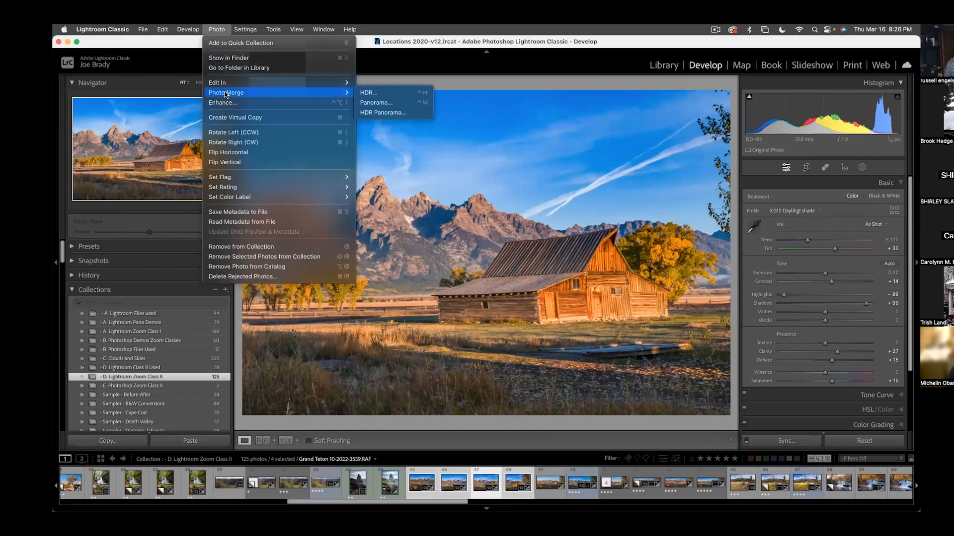
left_click(401, 107)
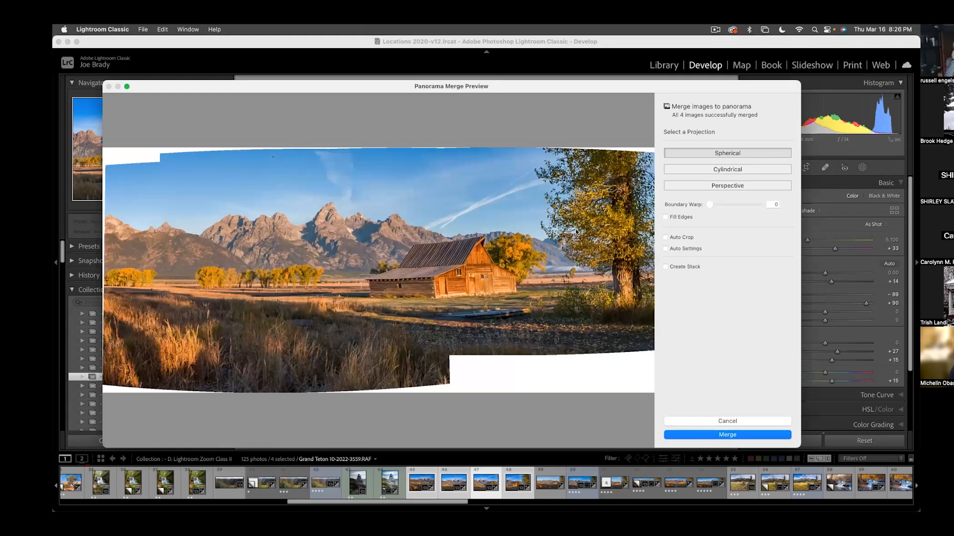
left_click(719, 171)
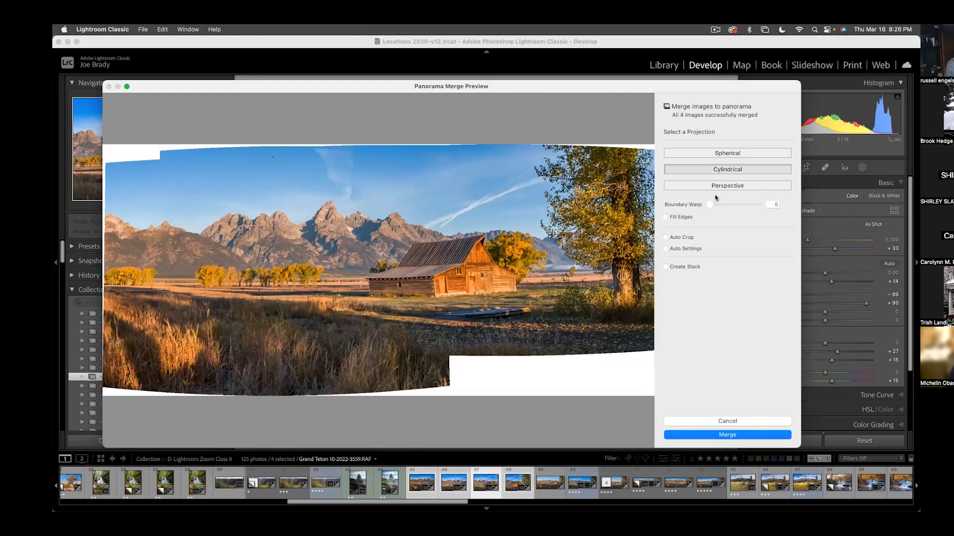
left_click(718, 184)
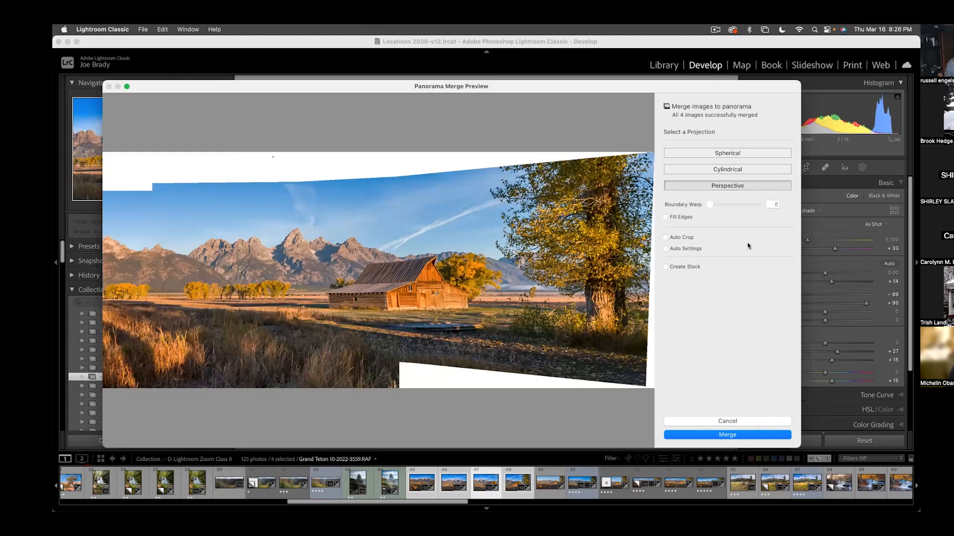
- Try Auto Crop and a Boundary Warp of 100 on the panorama preview, turning each back off
left_click(674, 239)
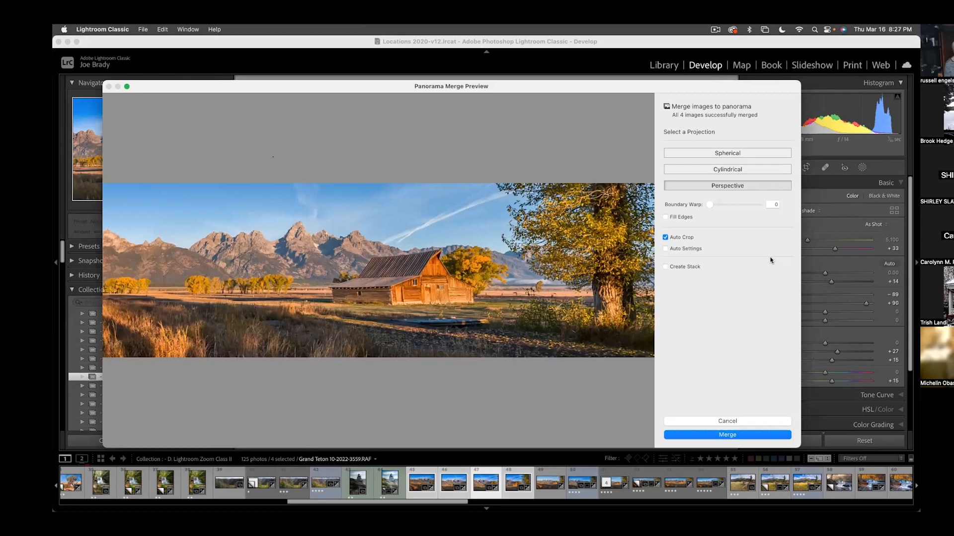
left_click(666, 238)
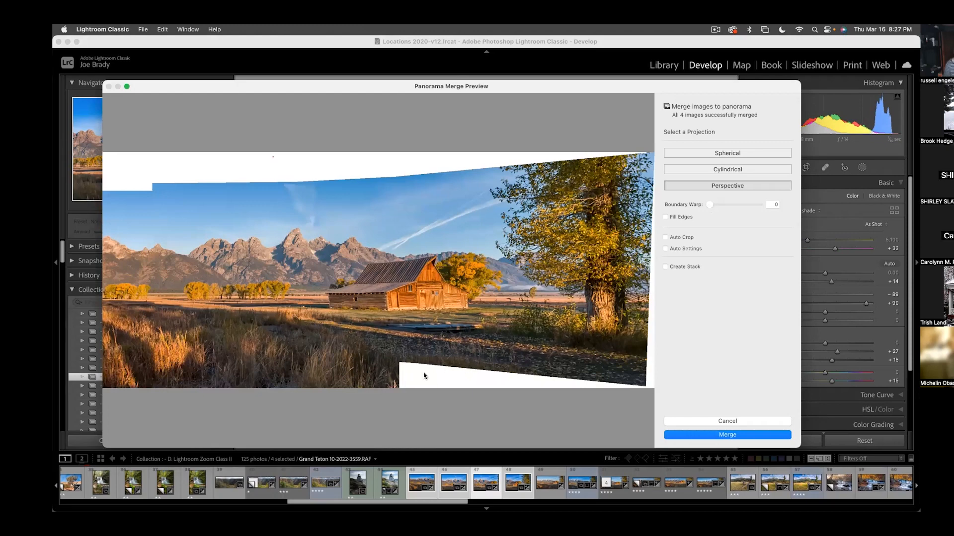
left_click_drag(709, 205, 790, 208)
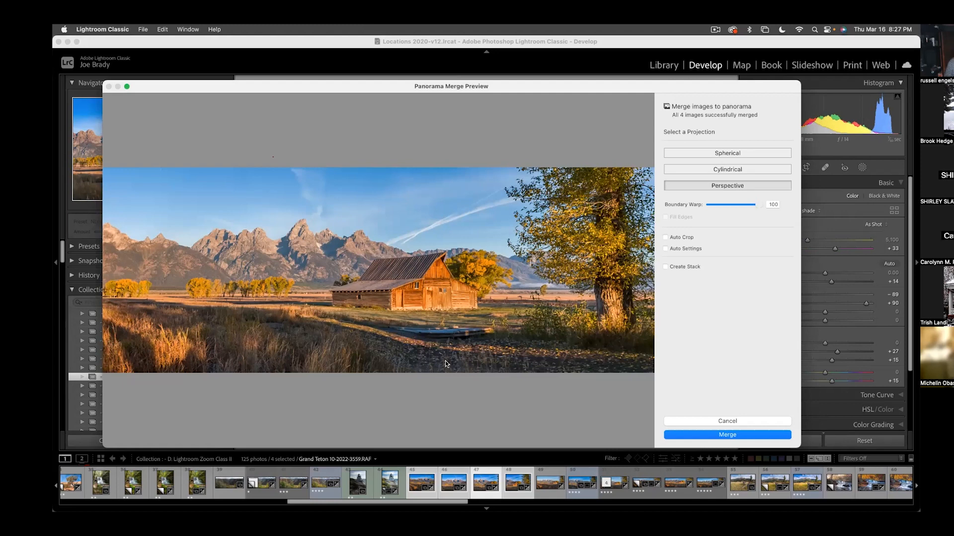
double_click(758, 204)
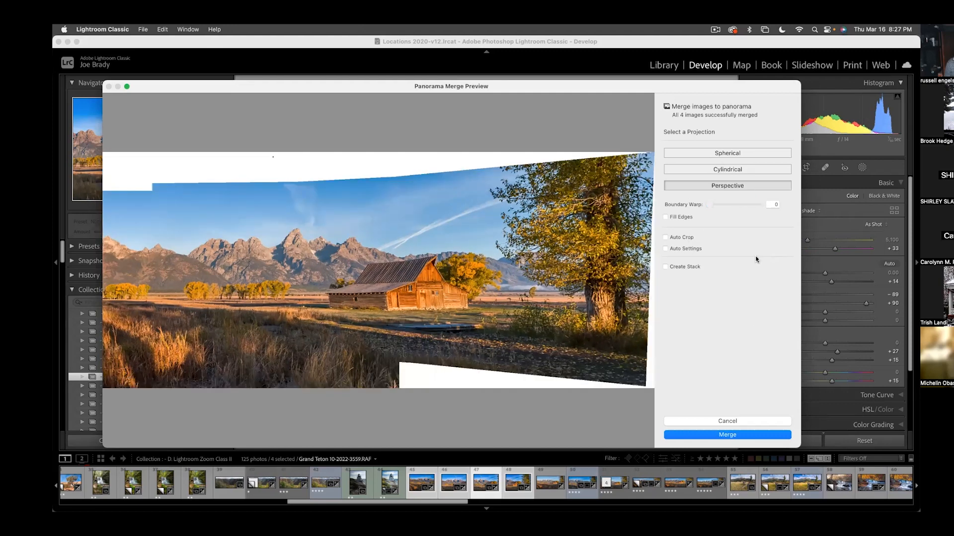
- Merge the panorama with Fill Edges enabled, and view the merged photo larger with the Navigator and Collections area hidden
left_click(682, 217)
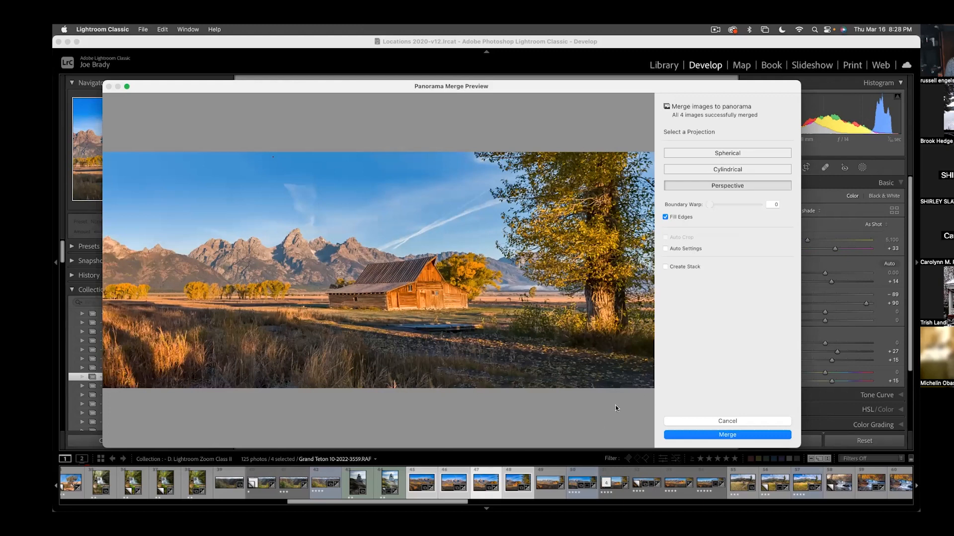
left_click(733, 435)
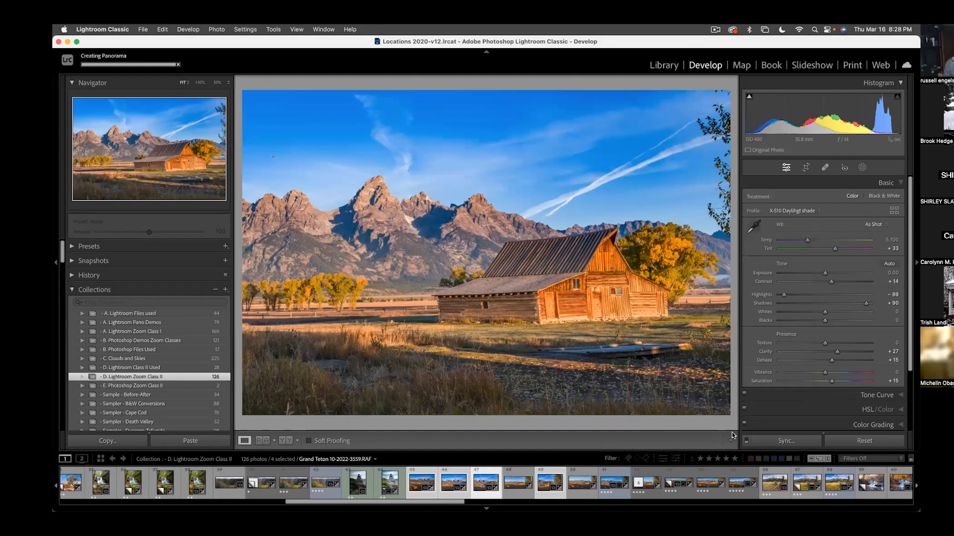
left_click(520, 477)
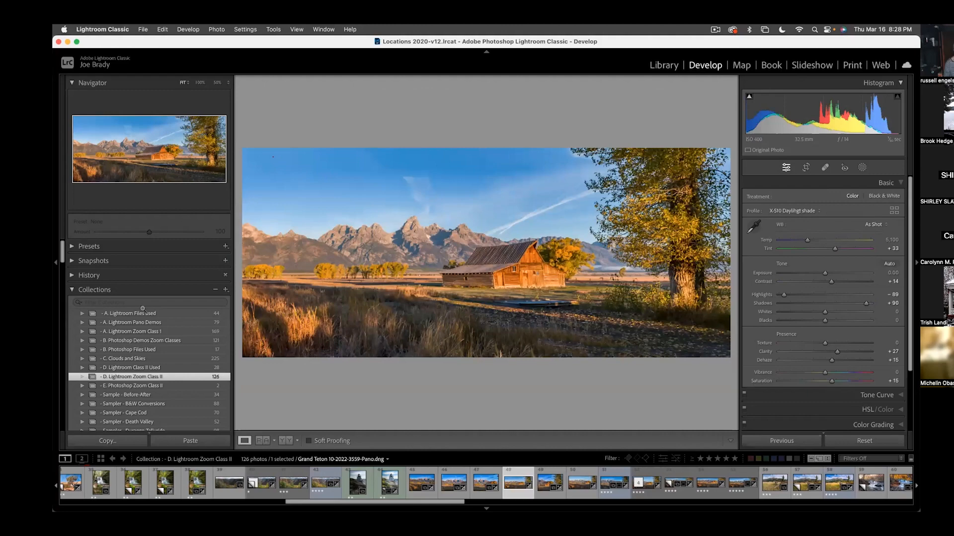
left_click(56, 263)
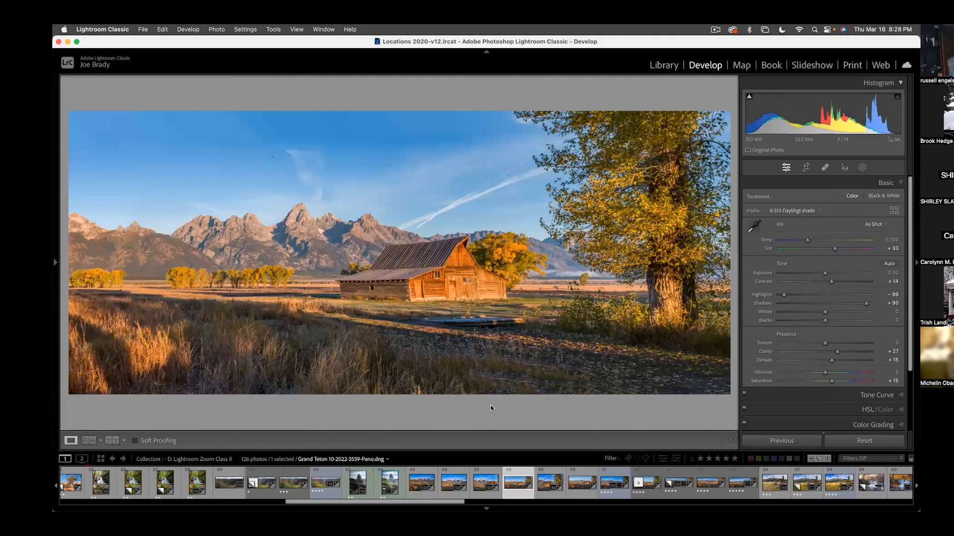
- Inspect the merged panorama's foreground up close along the road and grass, collapse the Histogram, and return to the full view
left_click(569, 376)
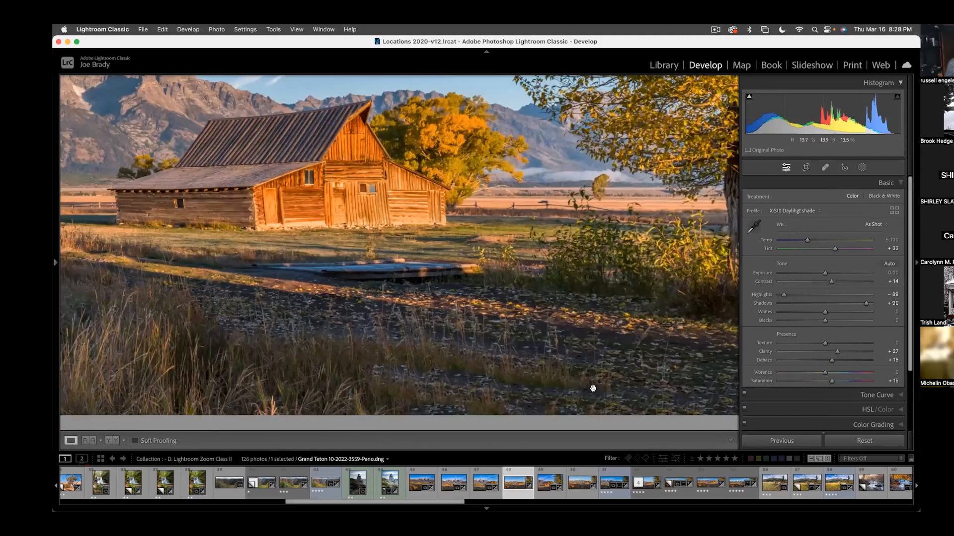
left_click_drag(615, 385, 424, 369)
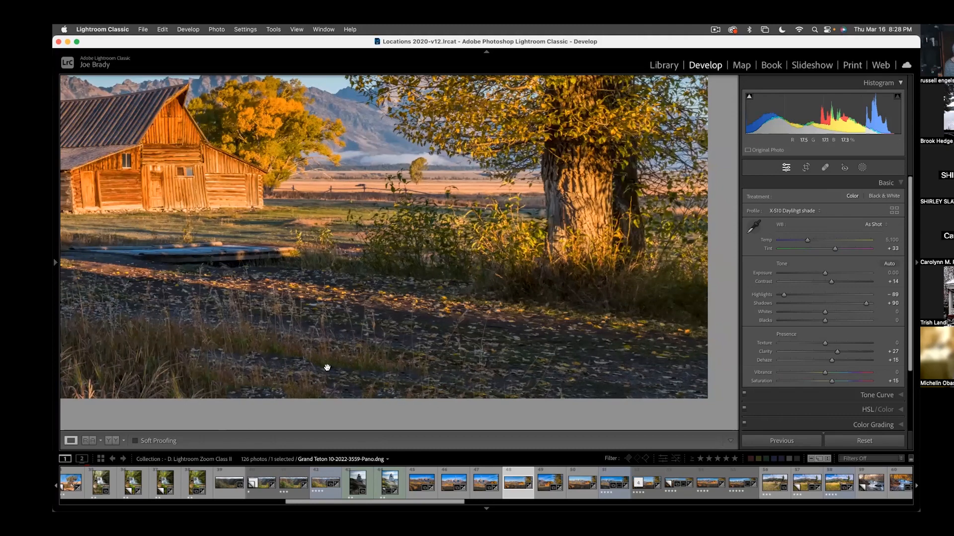
left_click(305, 364)
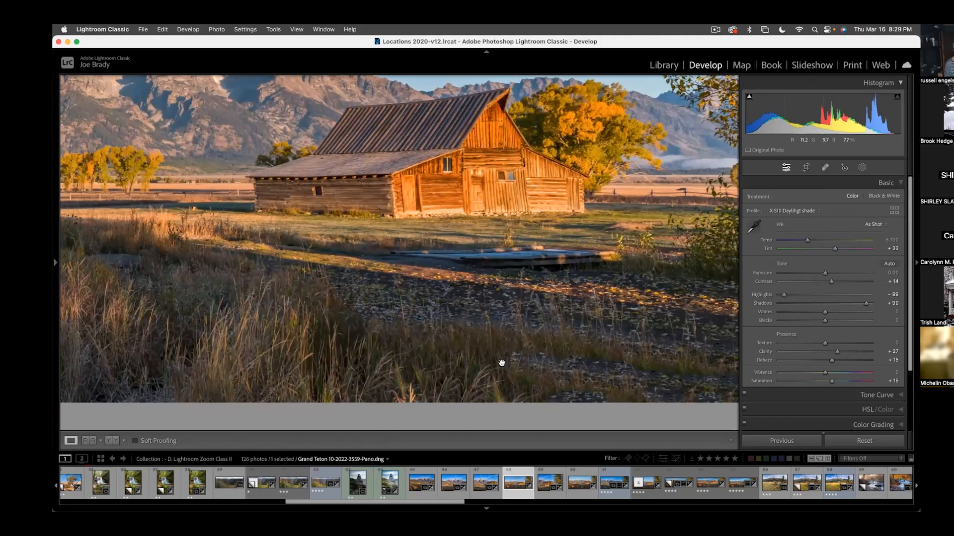
key("super+0")
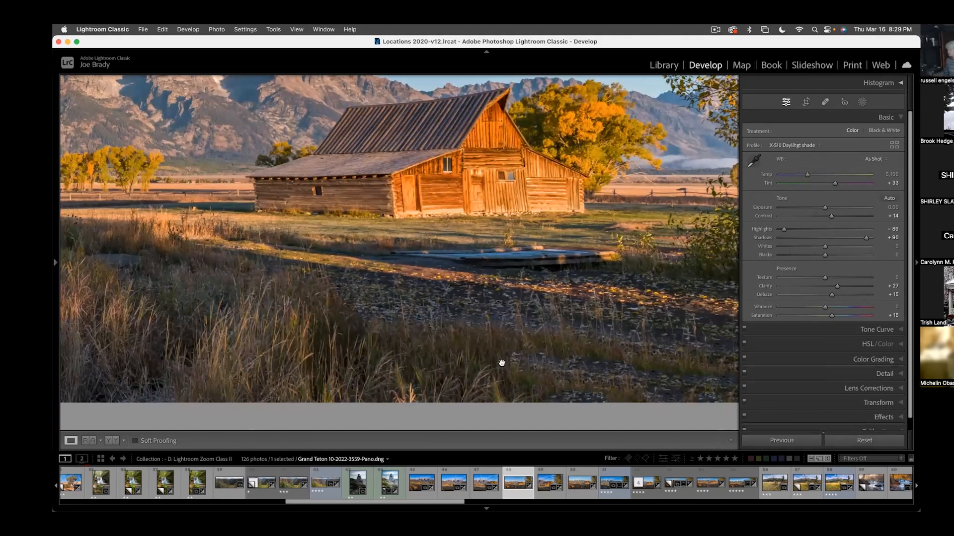
double_click(523, 485)
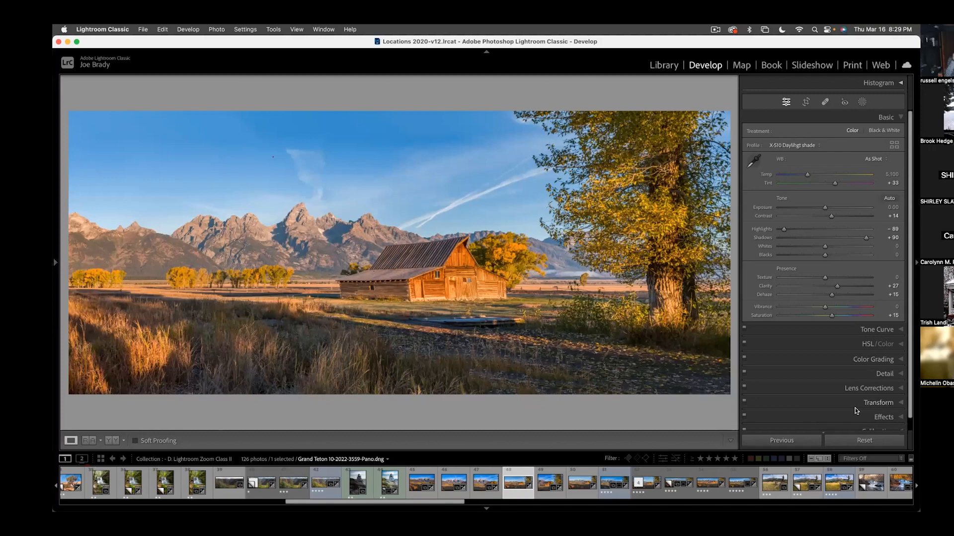
- Set the panorama's Transform Aspect to +21 and crop off the empty strips along both side edges
scroll(899, 412, "down", 1)
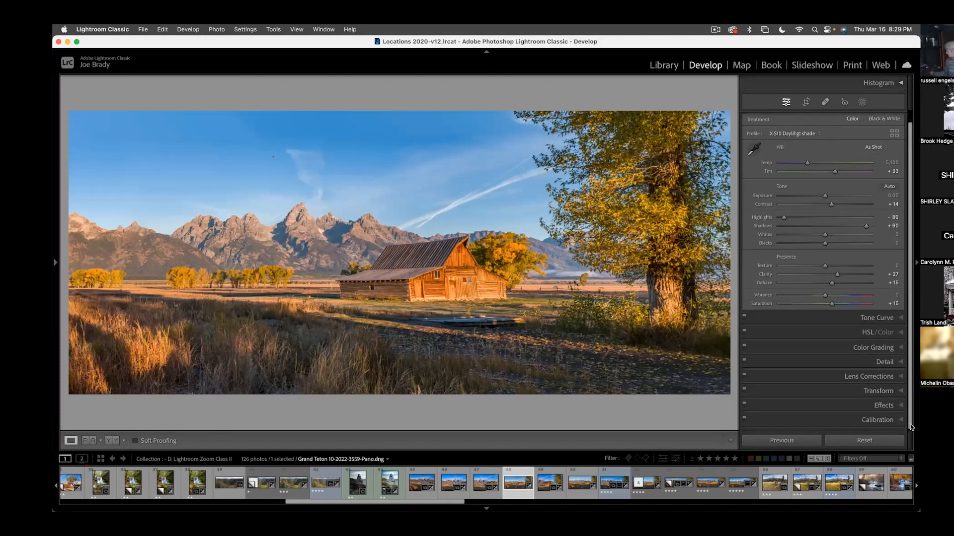
left_click(883, 391)
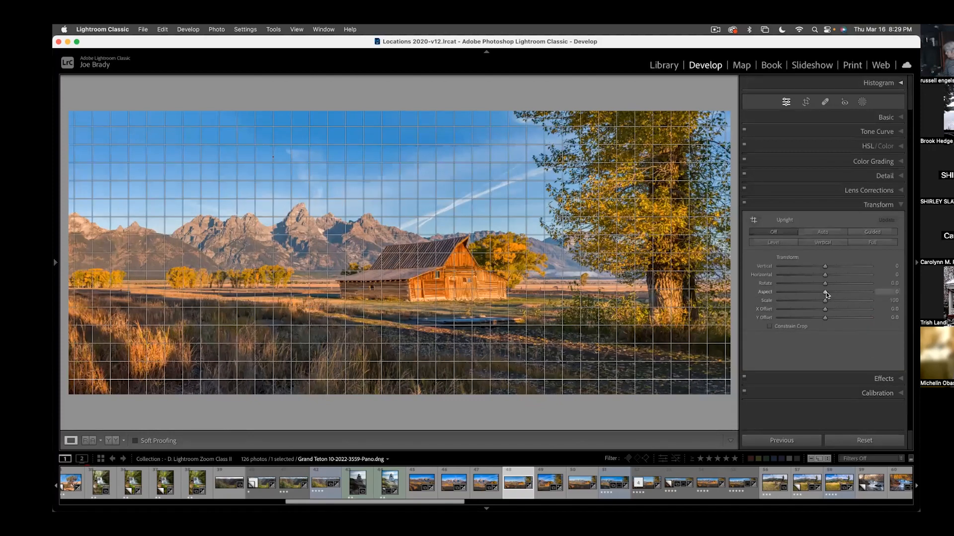
left_click_drag(825, 293, 835, 292)
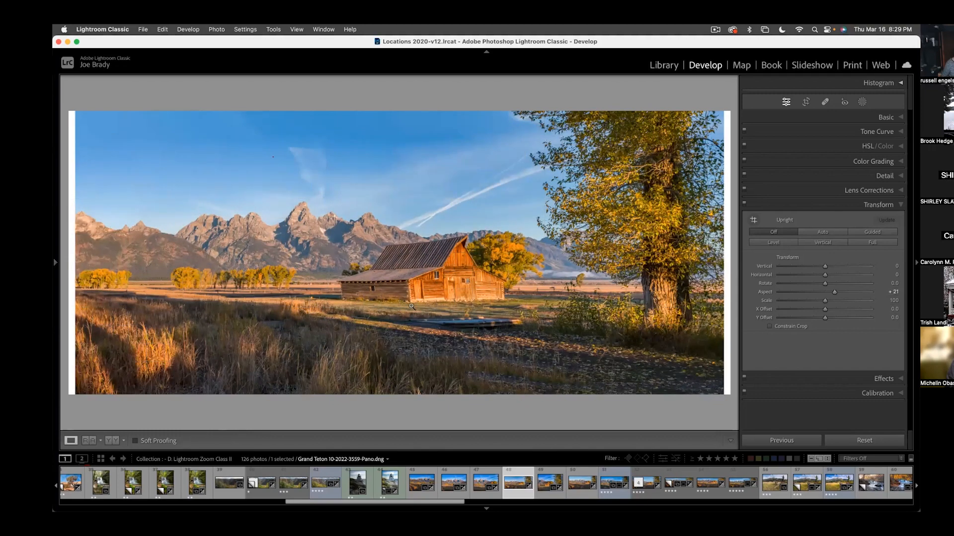
key("r")
left_click_drag(728, 252, 724, 252)
left_click_drag(76, 249, 81, 250)
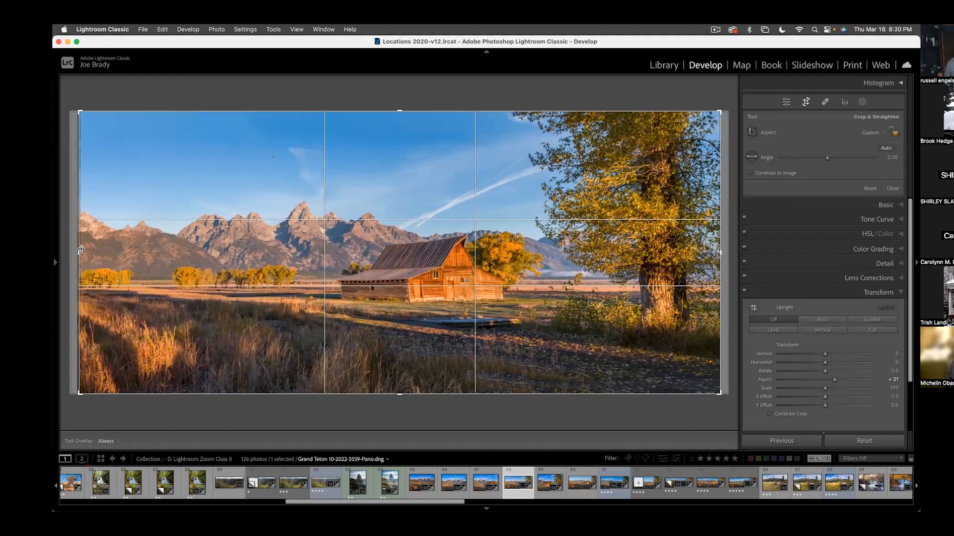
key("Return")
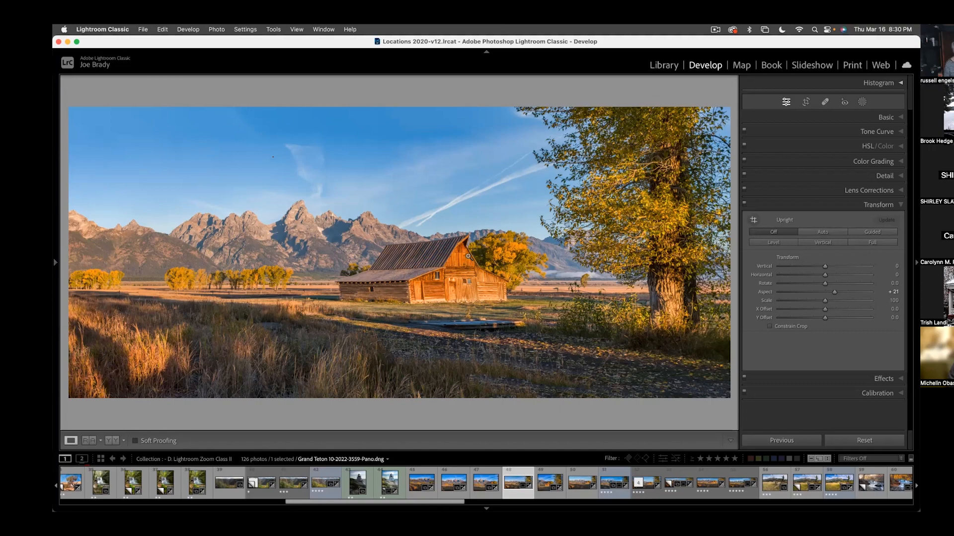
- Crop the panorama again to trim a band of sky from its upper edge
key("r")
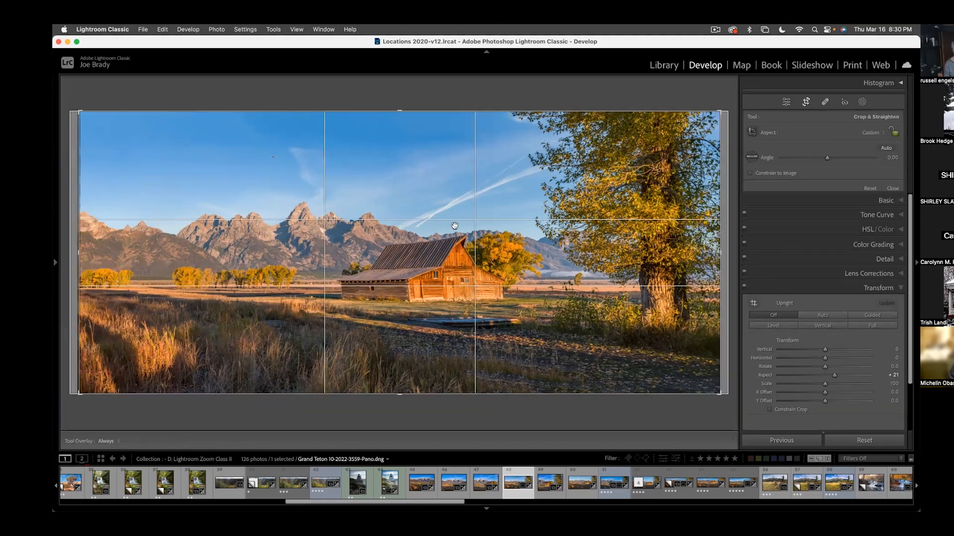
left_click_drag(401, 117, 398, 131)
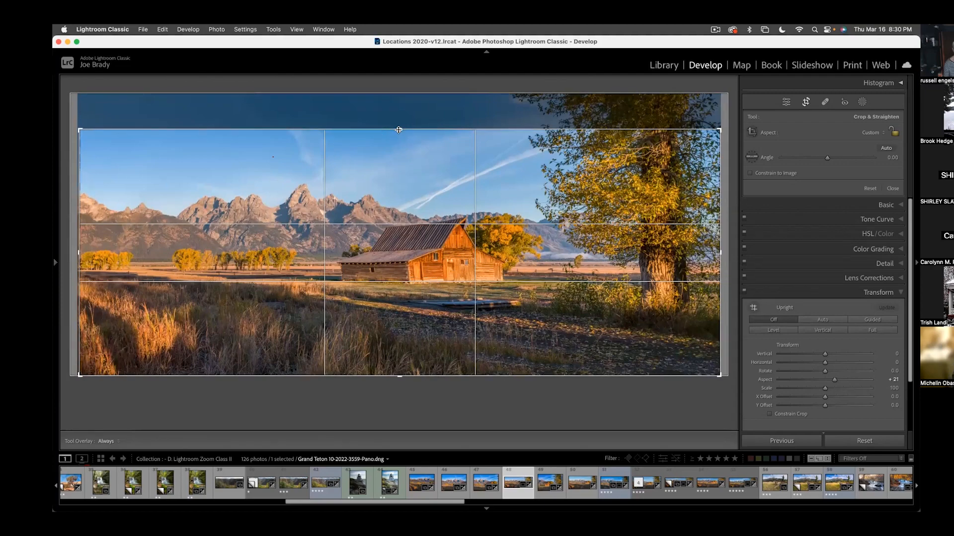
key("Return")
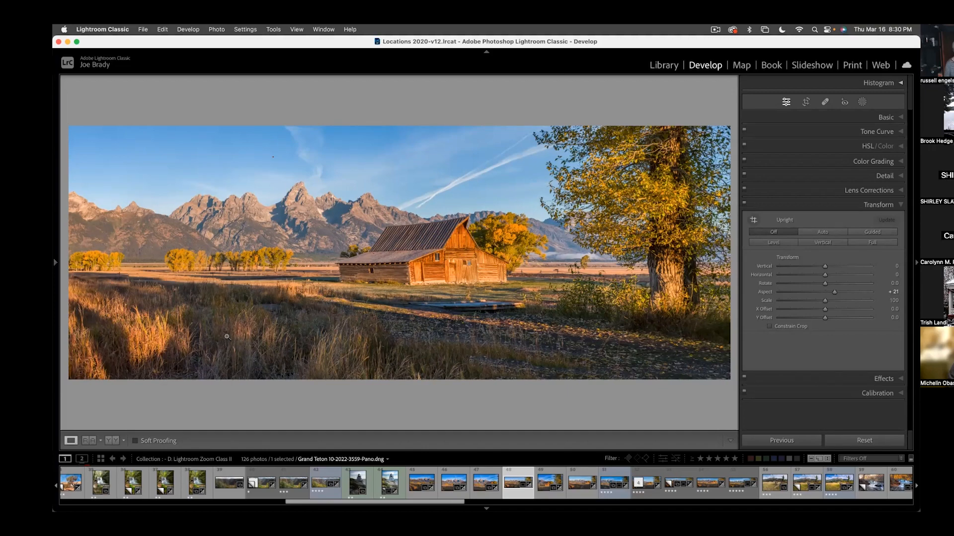
- Try healing the thick contrail above the barn with a size 76 brush, and undo the stroke
left_click(515, 155)
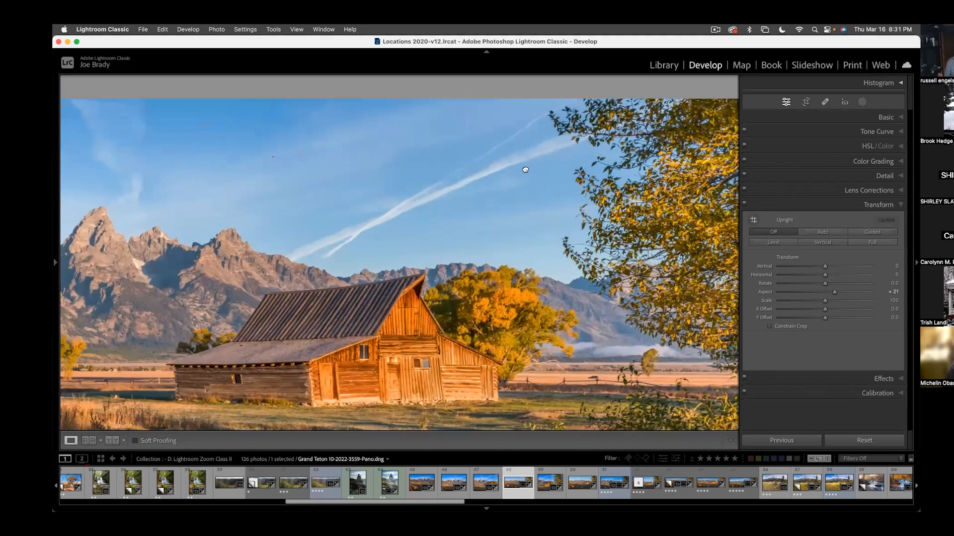
left_click_drag(529, 168, 466, 191)
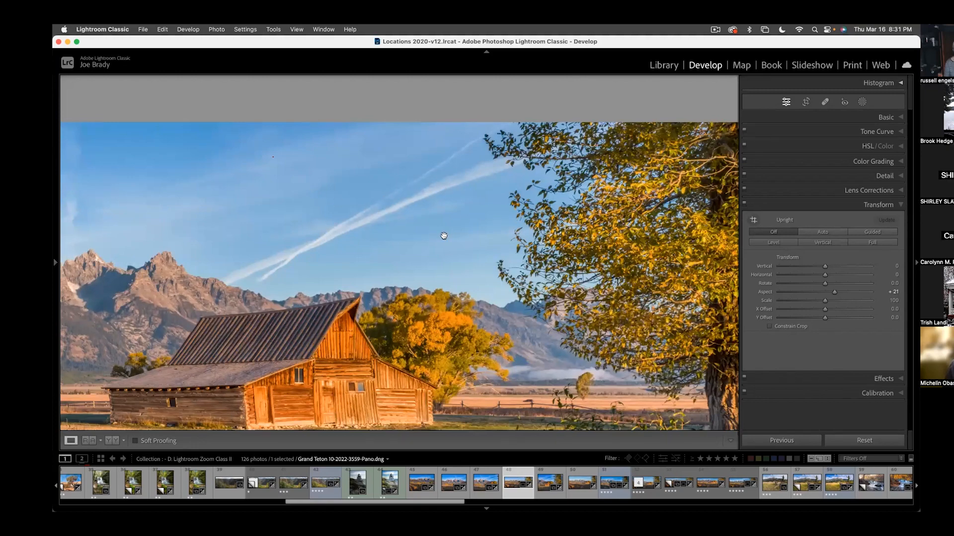
left_click(825, 102)
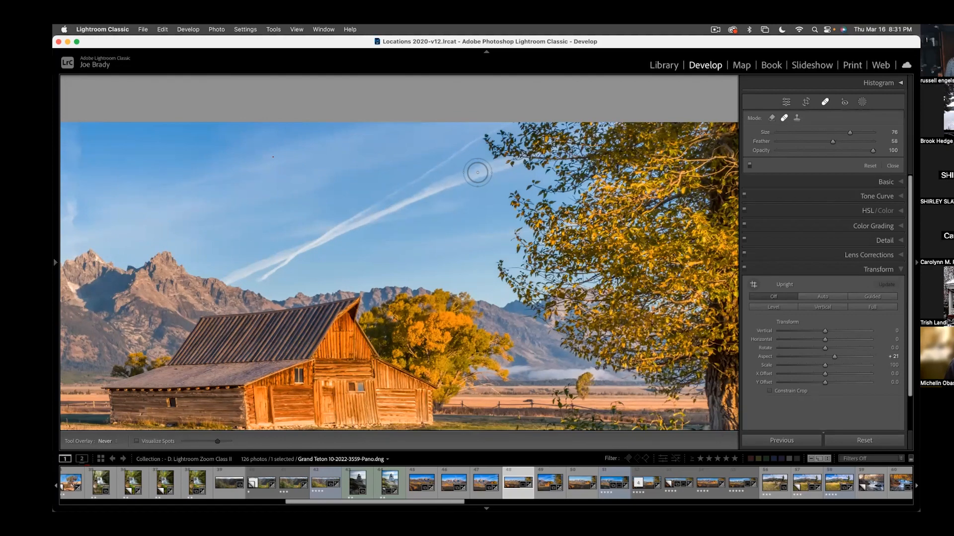
left_click_drag(477, 173, 302, 251)
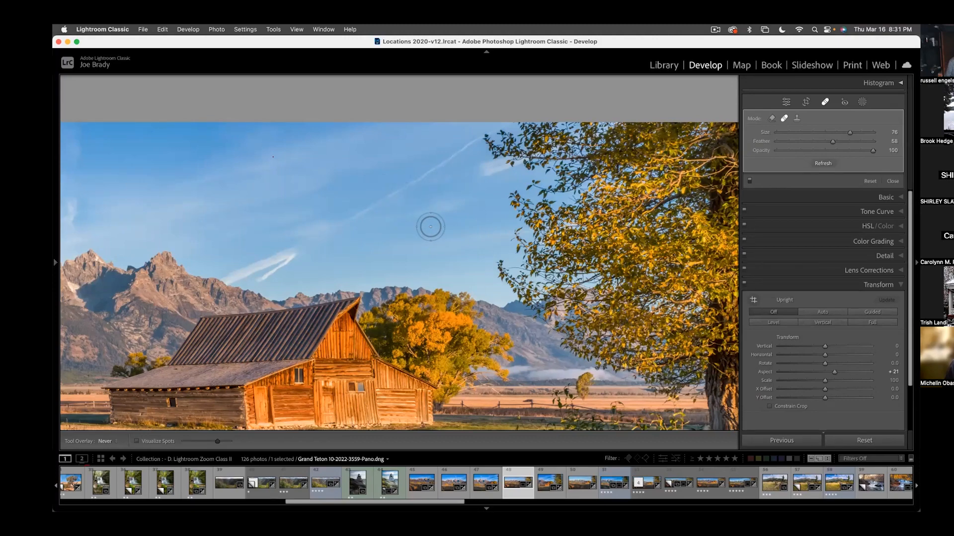
key("super+z")
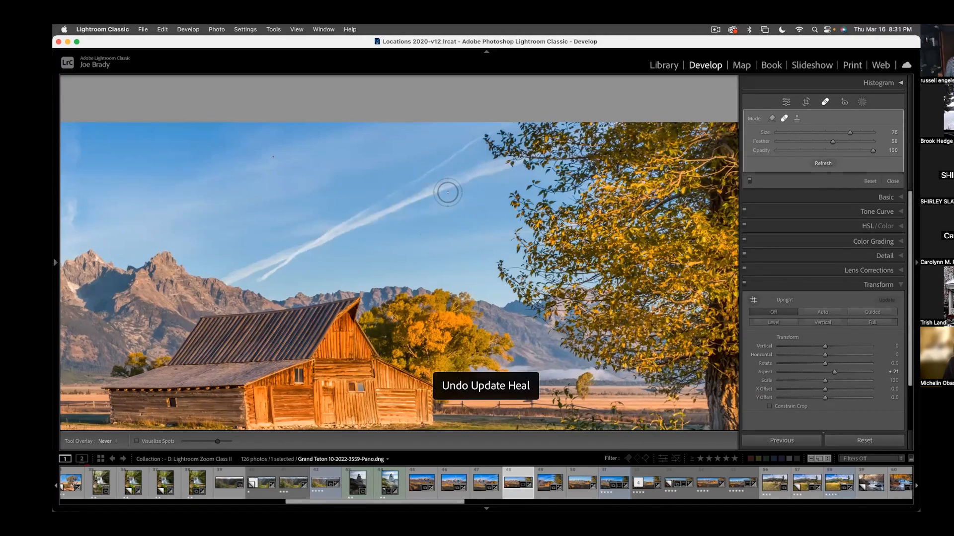
key("Delete")
- Heal the thin contrail with a size 33 brush and move the last spot's source to clear sky nearer the mountains
scroll(448, 169, "down", 8)
scroll(448, 168, "up", 1)
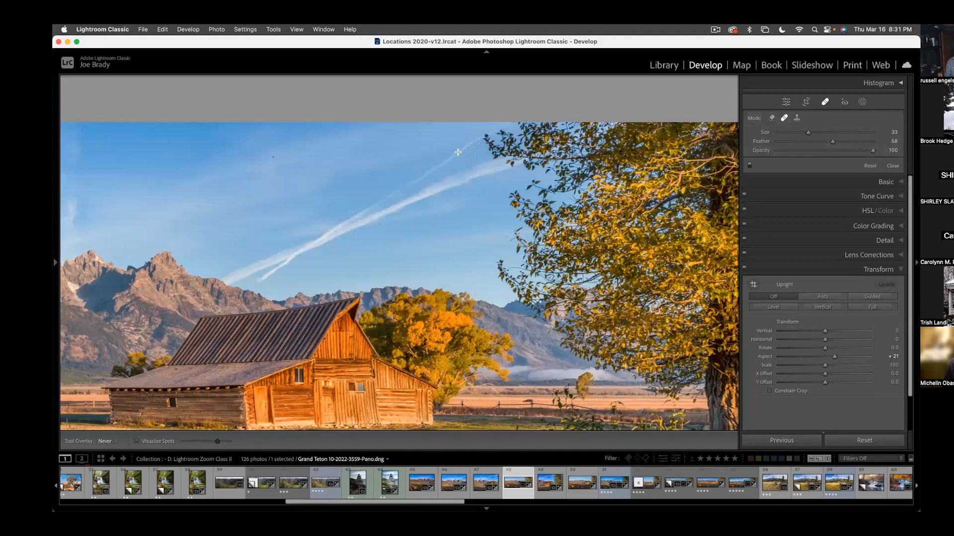
left_click_drag(441, 163, 407, 186)
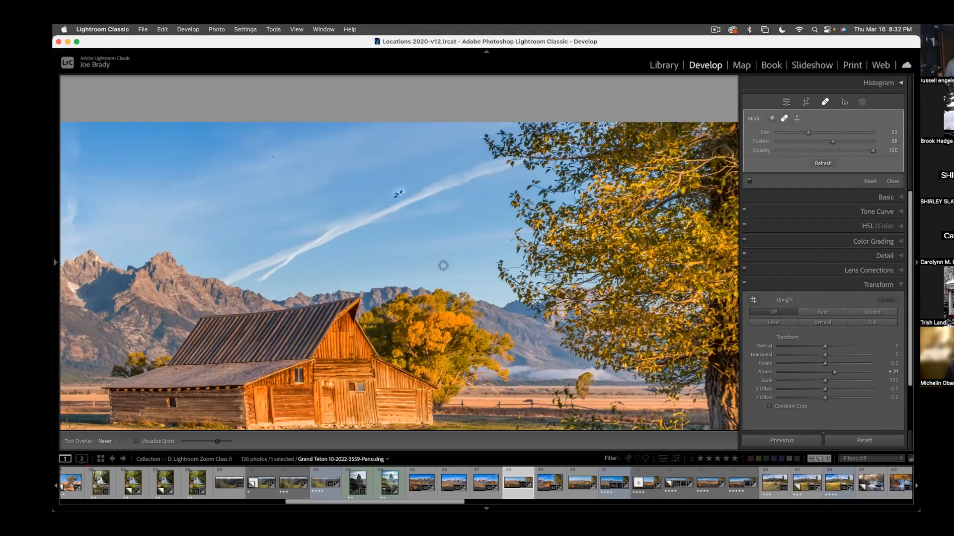
key("h")
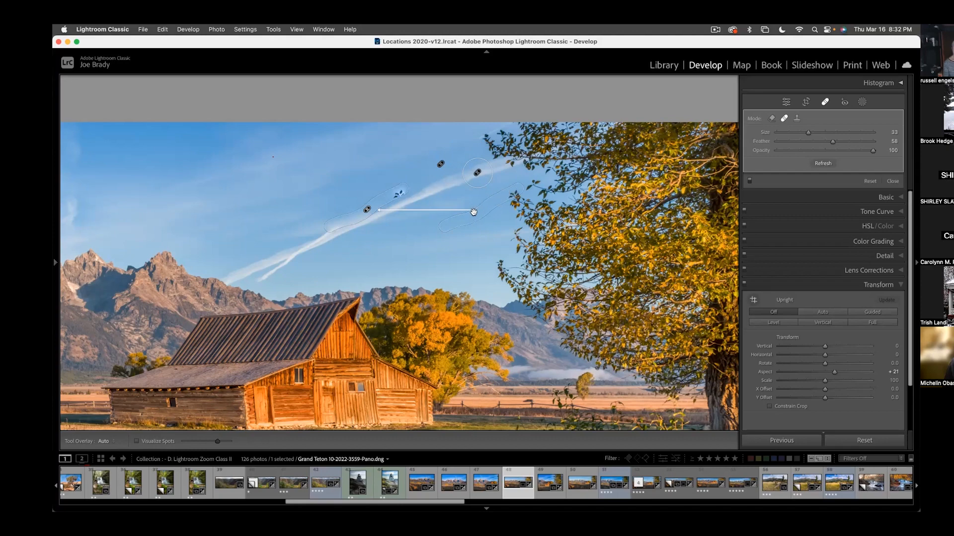
left_click_drag(483, 208, 324, 200)
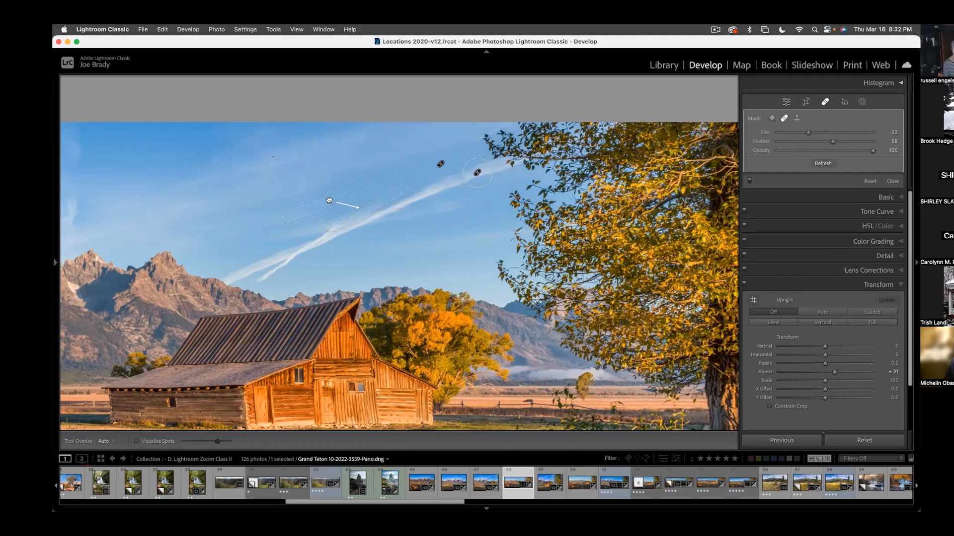
left_click(402, 206)
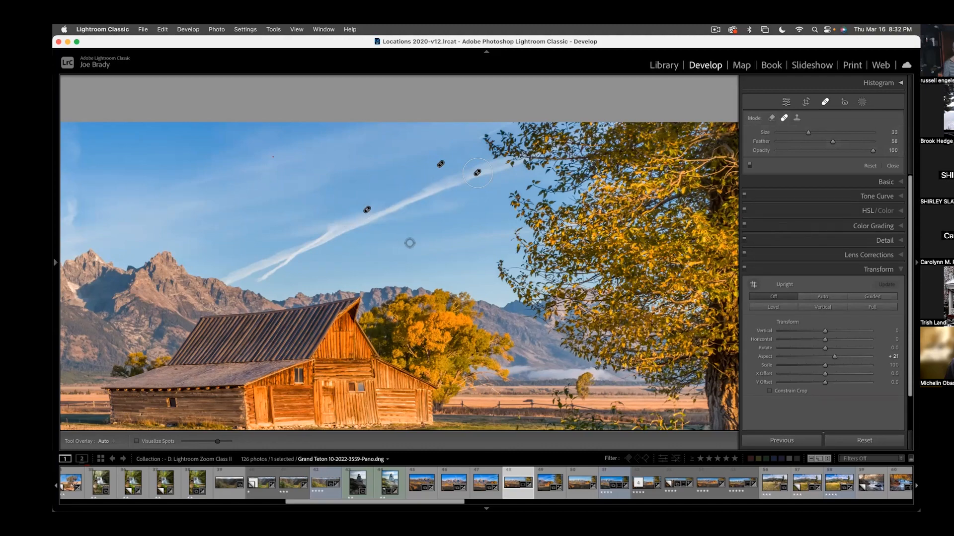
key("q")
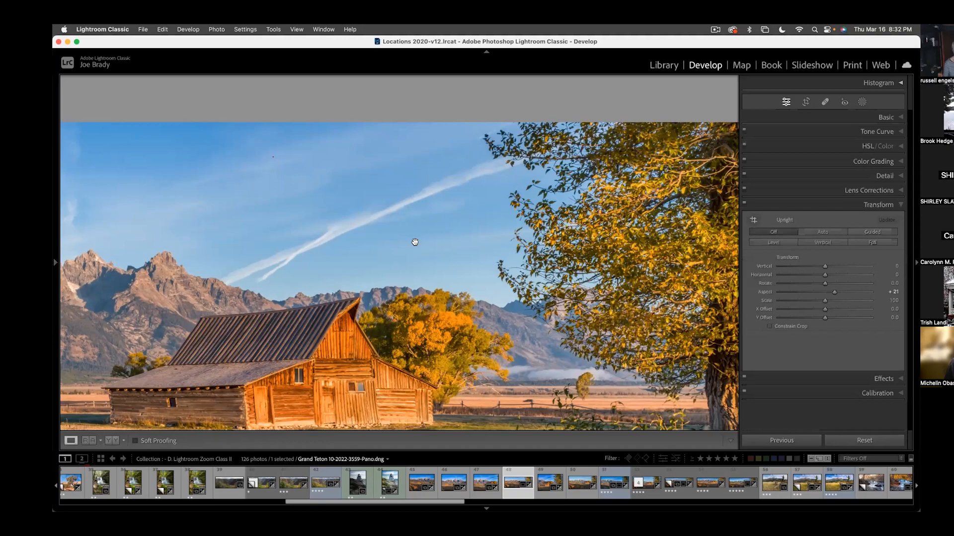
- Clone sky over the thick contrail's lower end just above the mountain ridge, with Feather 4
left_click(826, 103)
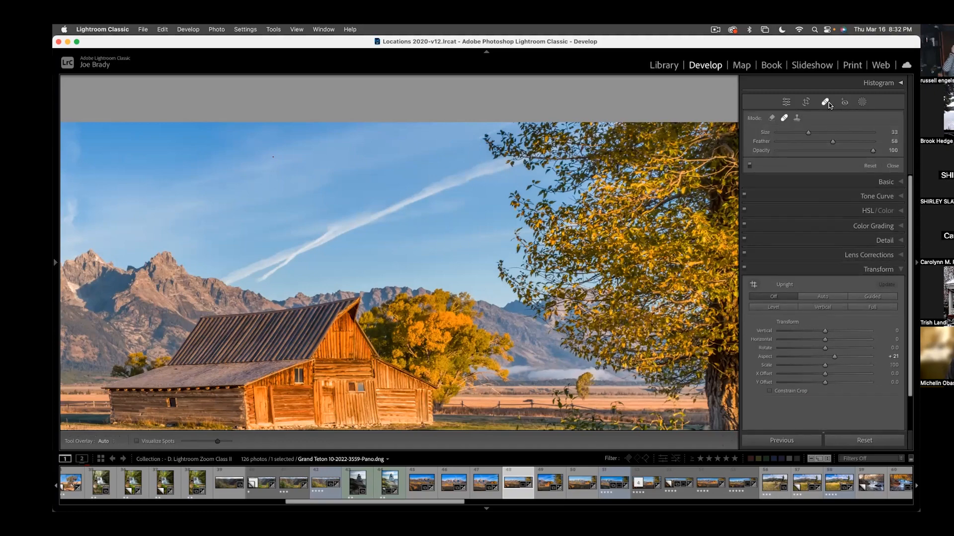
left_click(797, 119)
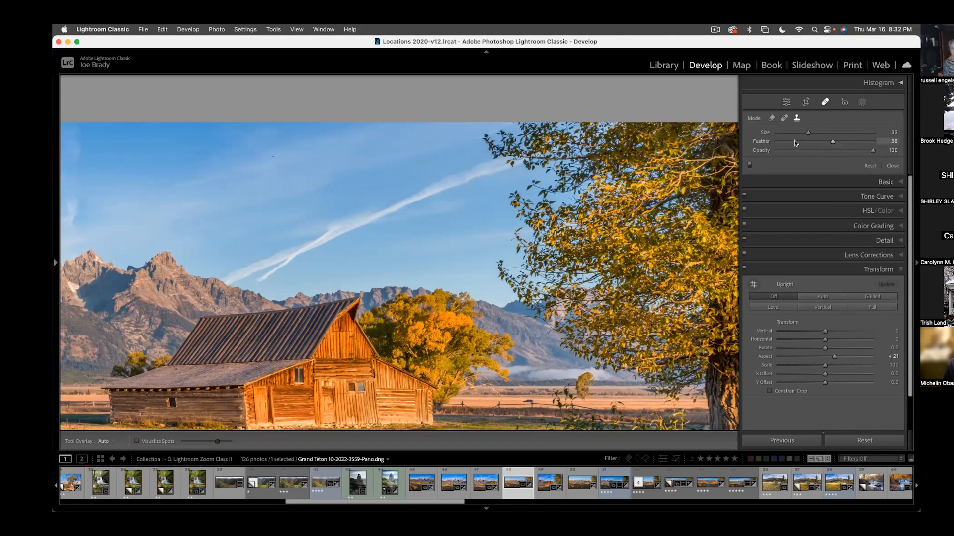
left_click_drag(782, 143, 781, 142)
left_click_drag(239, 267, 258, 273)
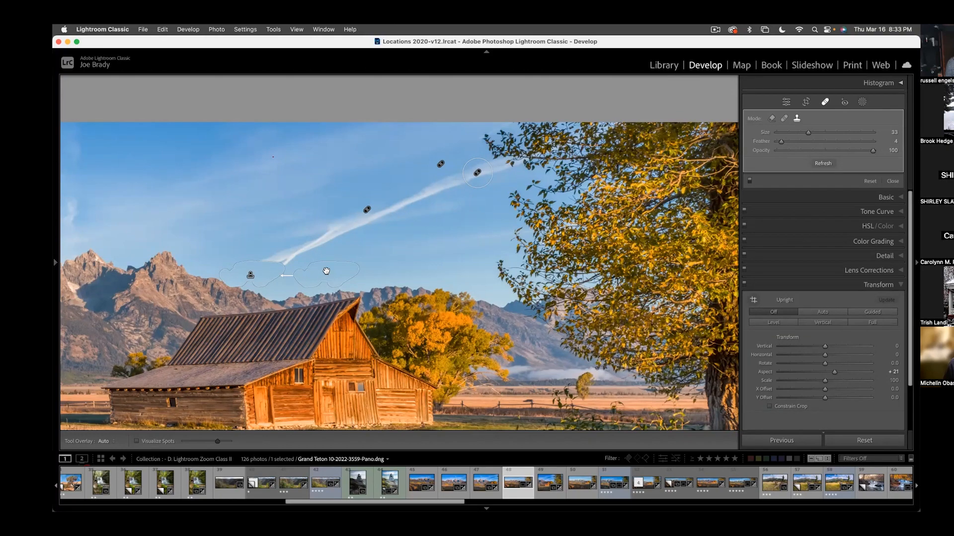
key("Delete")
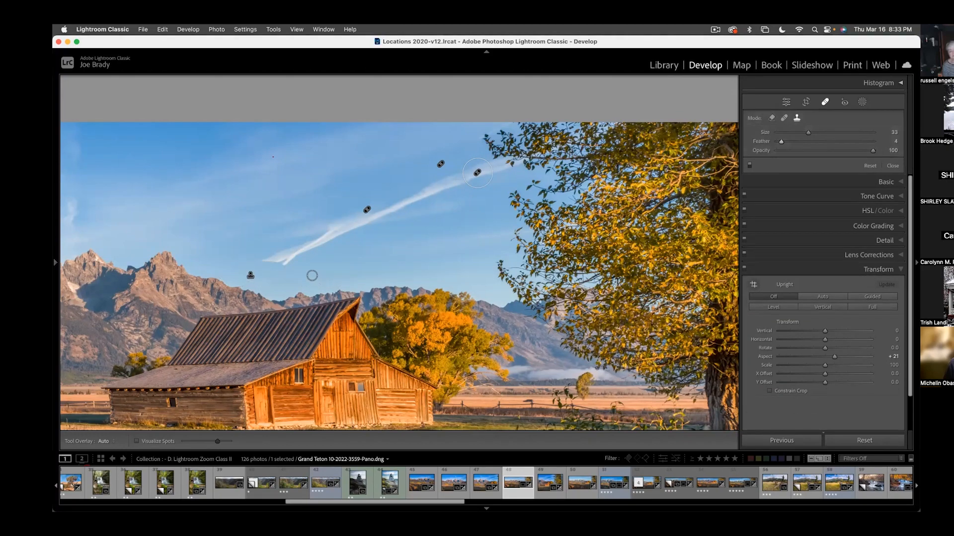
left_click(282, 263)
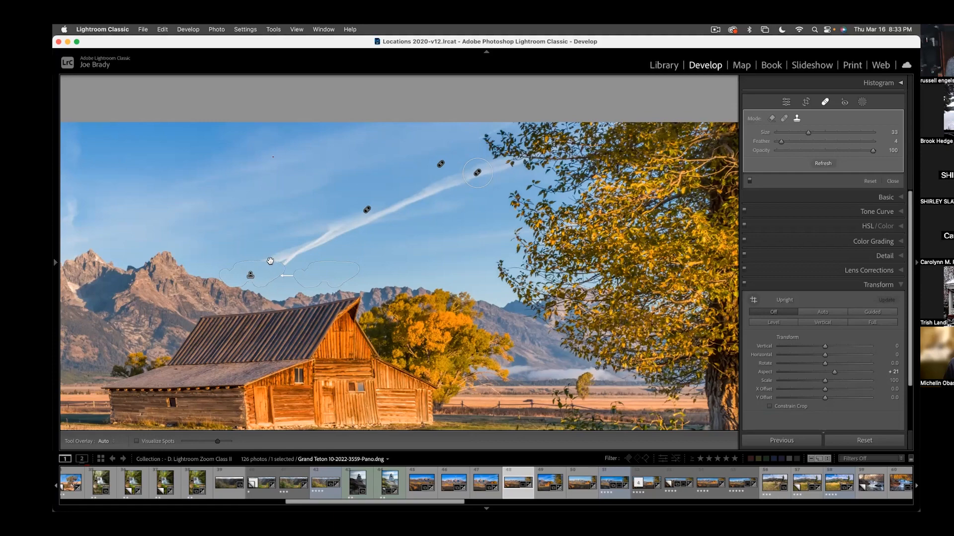
- Clone out the next sections of the thick contrail up to its middle, and reposition the last spot's source in the sky
key("h")
left_click_drag(325, 241, 327, 240)
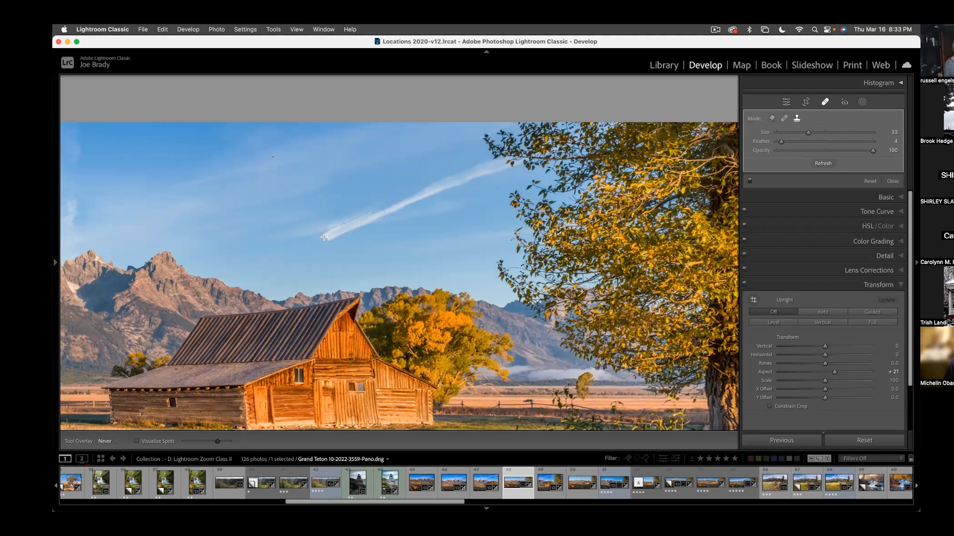
left_click_drag(322, 239, 323, 238)
key("h")
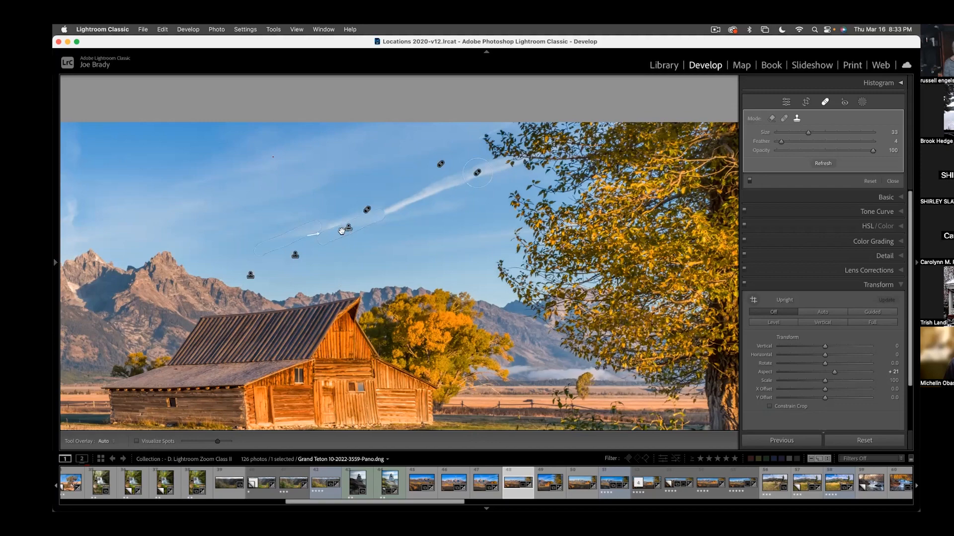
left_click_drag(297, 228, 309, 219)
key("Return")
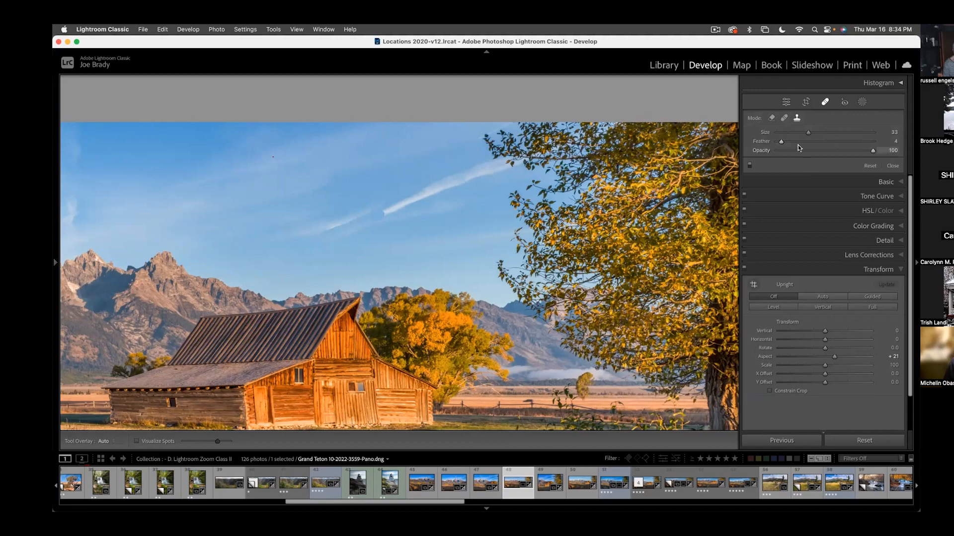
- Change the last clone spot at the middle of the contrail to Heal mode
left_click(783, 119)
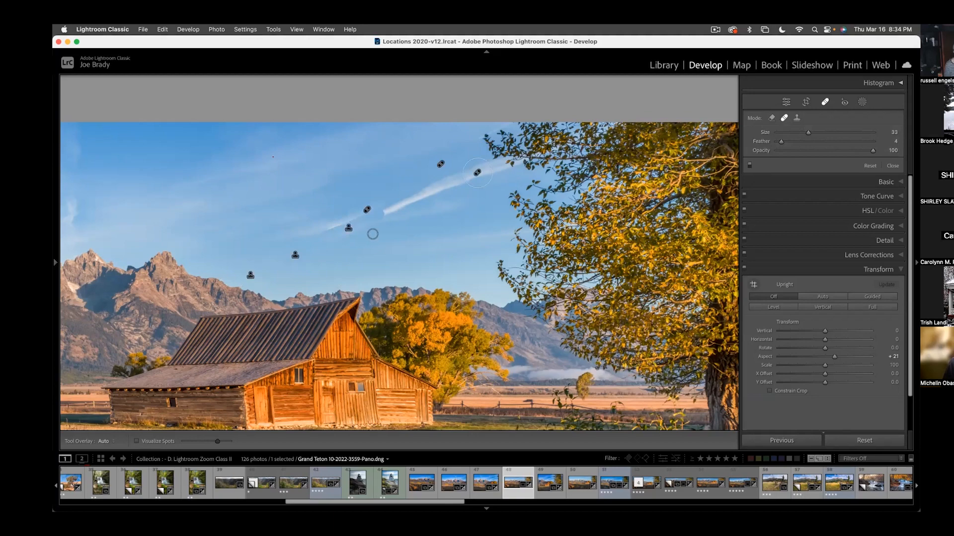
left_click(349, 228)
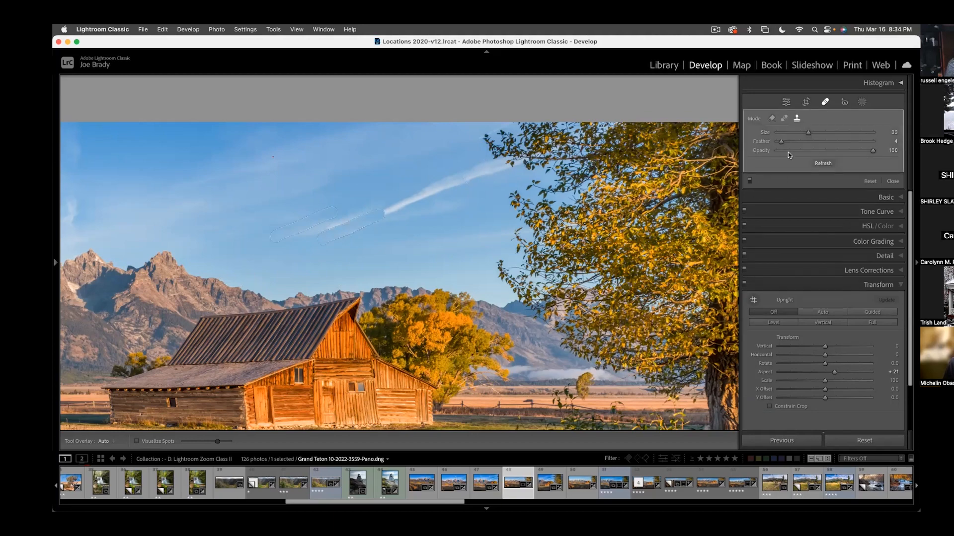
left_click(785, 120)
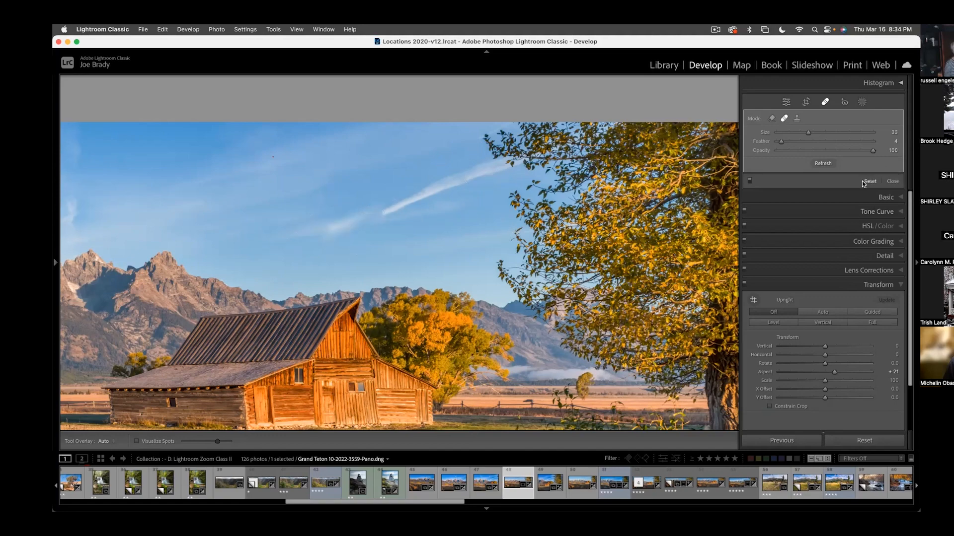
- Turn off the panorama's healing edits and bring the whole picture into view for masking
left_click(749, 181)
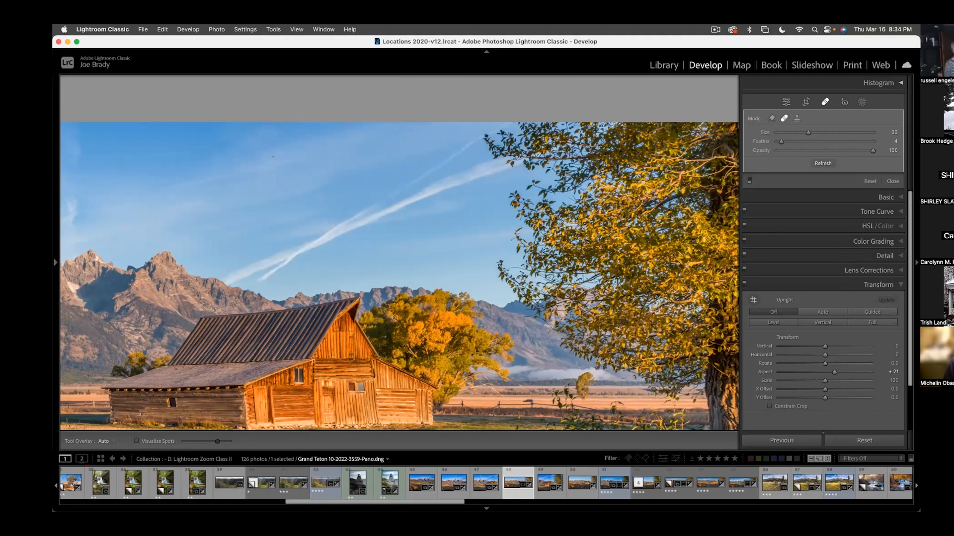
left_click_drag(344, 241, 553, 228)
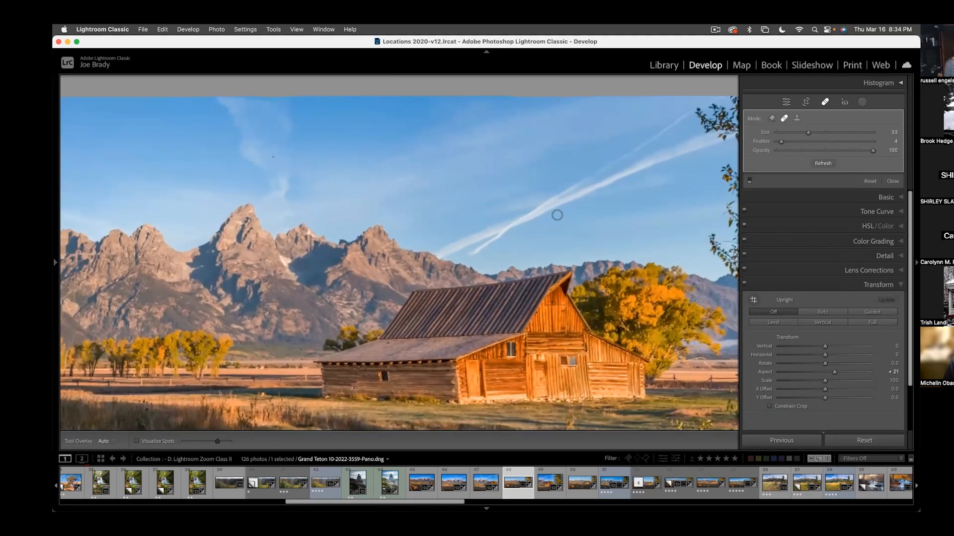
key("super+0")
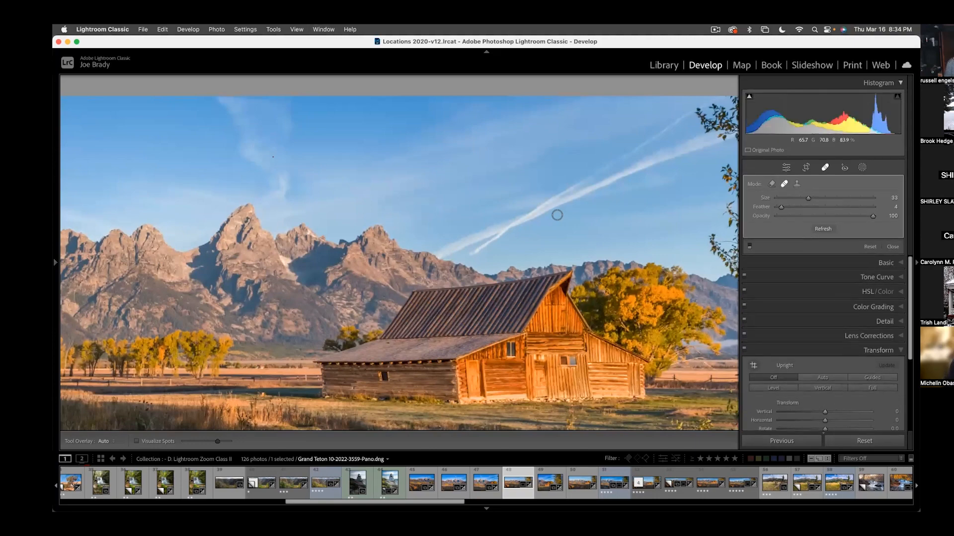
key("super+minus")
key("super+minus")
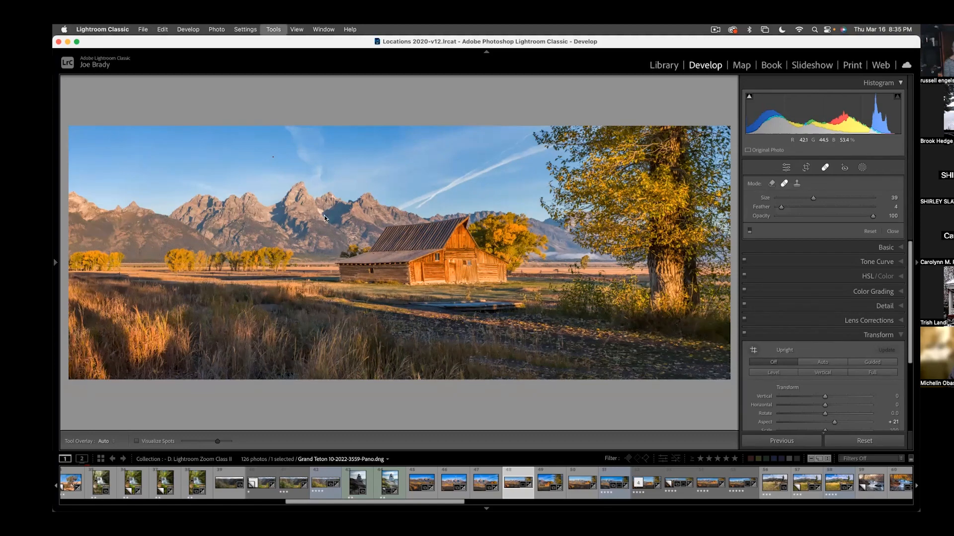
- Paint a new brush mask over the mountain range and the distant ridge behind the barn, with size 19, Feather 45 and Auto Mask
key("k")
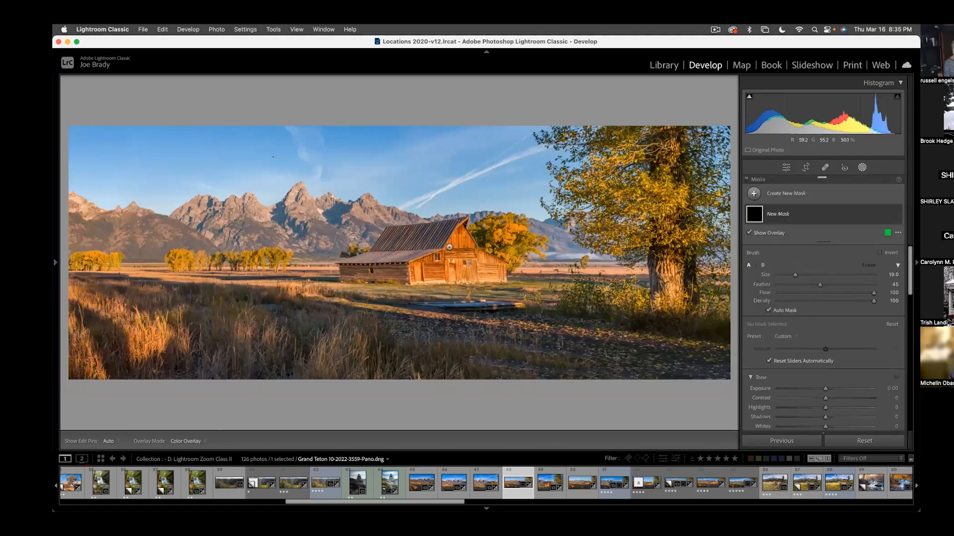
mouse_move(340, 211)
left_mouse_down()
mouse_move(327, 251)
mouse_move(256, 233)
mouse_move(157, 239)
mouse_move(80, 222)
mouse_move(85, 210)
left_mouse_up()
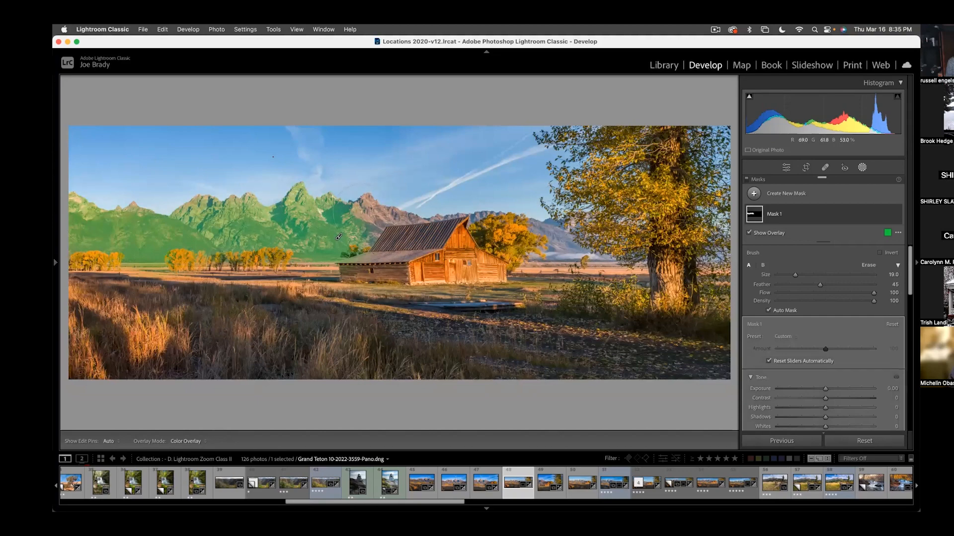
left_click_drag(373, 229, 445, 233)
left_click_drag(558, 247, 558, 241)
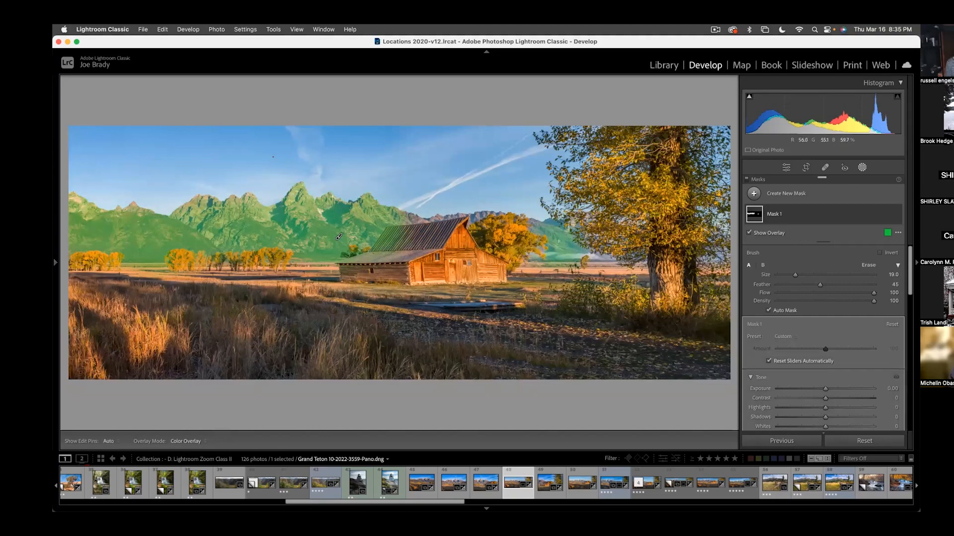
mouse_move(504, 222)
left_mouse_down()
mouse_move(479, 233)
mouse_move(462, 221)
mouse_move(437, 231)
mouse_move(420, 219)
left_mouse_up()
left_click(417, 220)
left_click(413, 220)
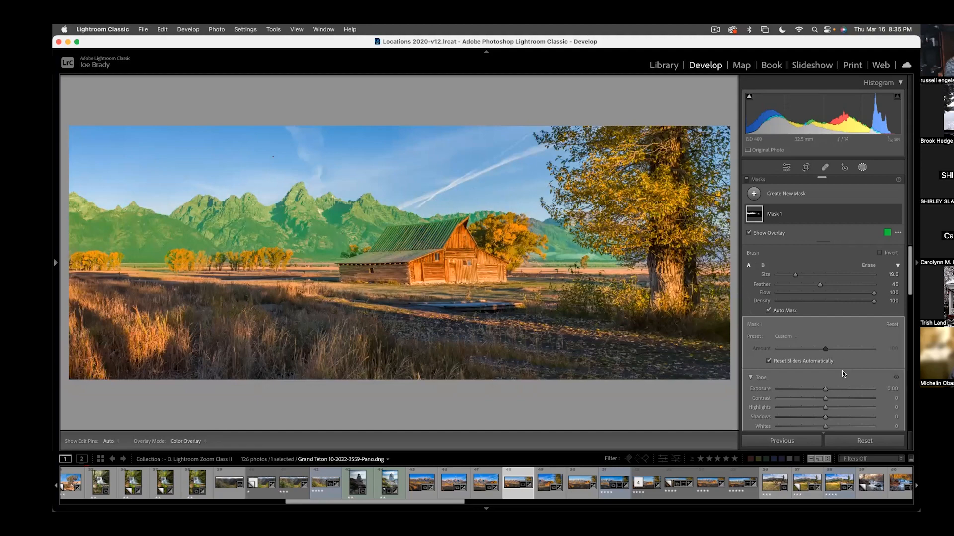
- Cool the masked mountains with Temp -23 and brighten them with Exposure 0.31
scroll(842, 374, "down", 5)
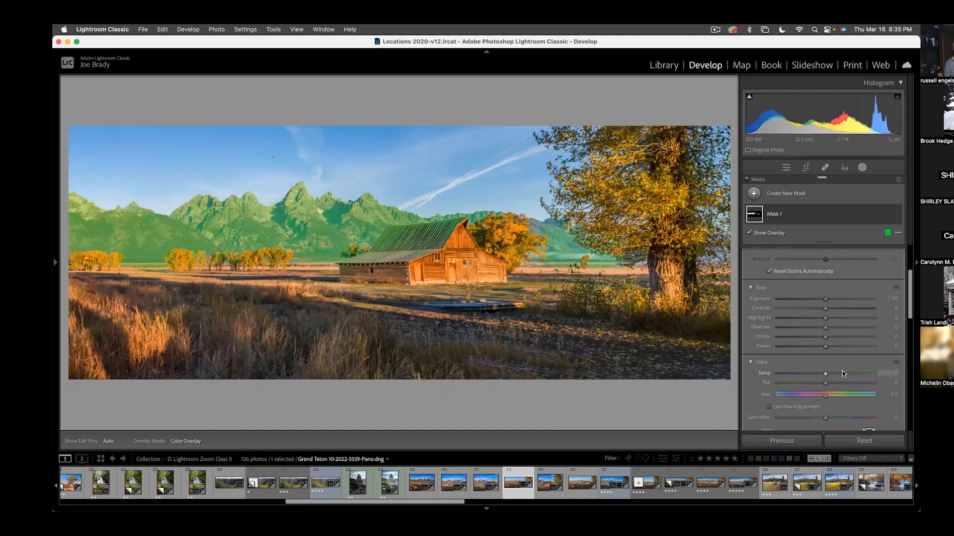
scroll(842, 373, "down", 1)
left_click_drag(825, 313, 815, 313)
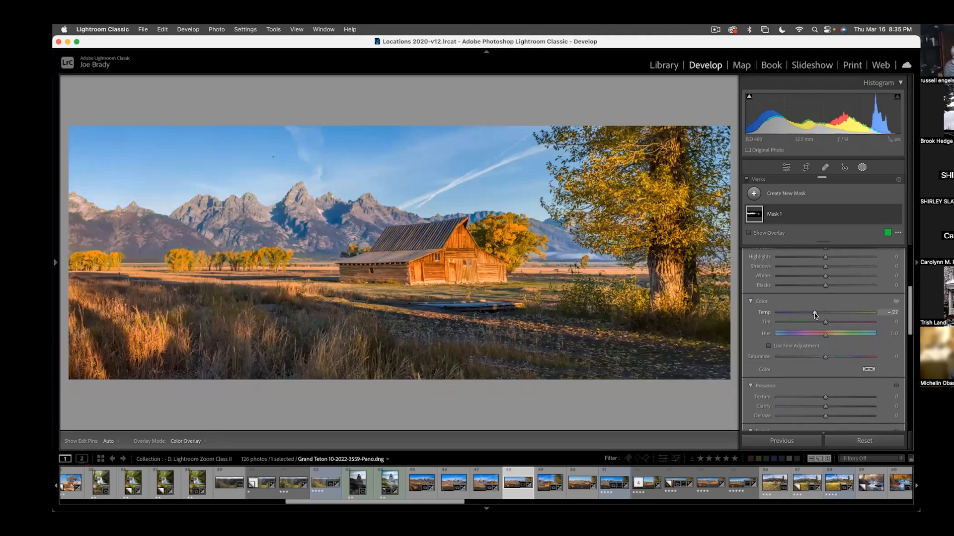
scroll(828, 321, "up", 4)
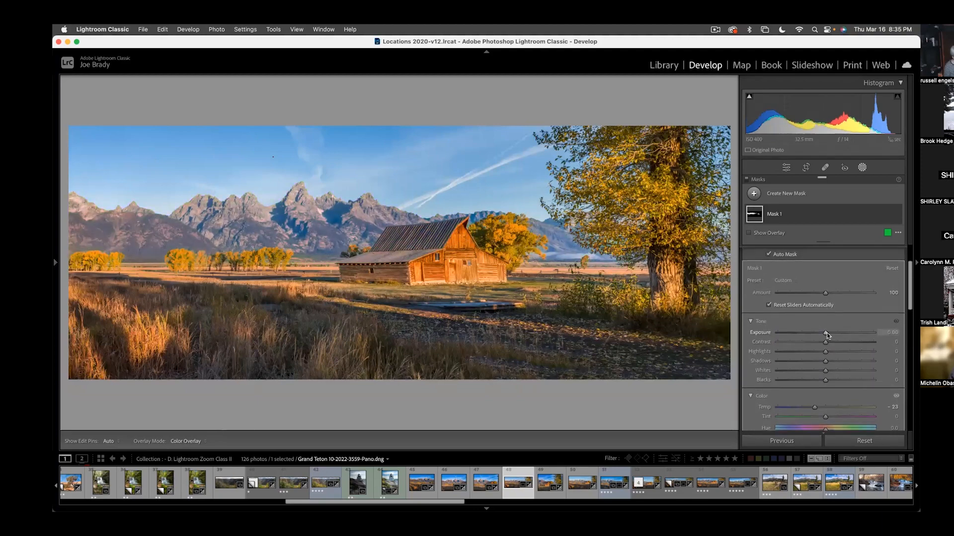
scroll(827, 334, "up", 1)
left_click_drag(826, 345, 828, 346)
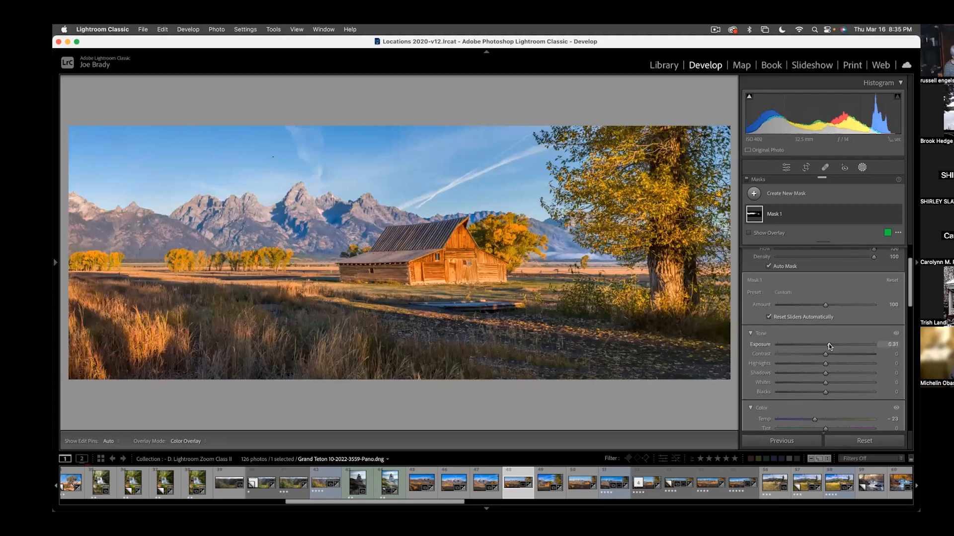
- Set the mountain mask's Shadows to -24 and Dehaze to 19
scroll(844, 361, "down", 3)
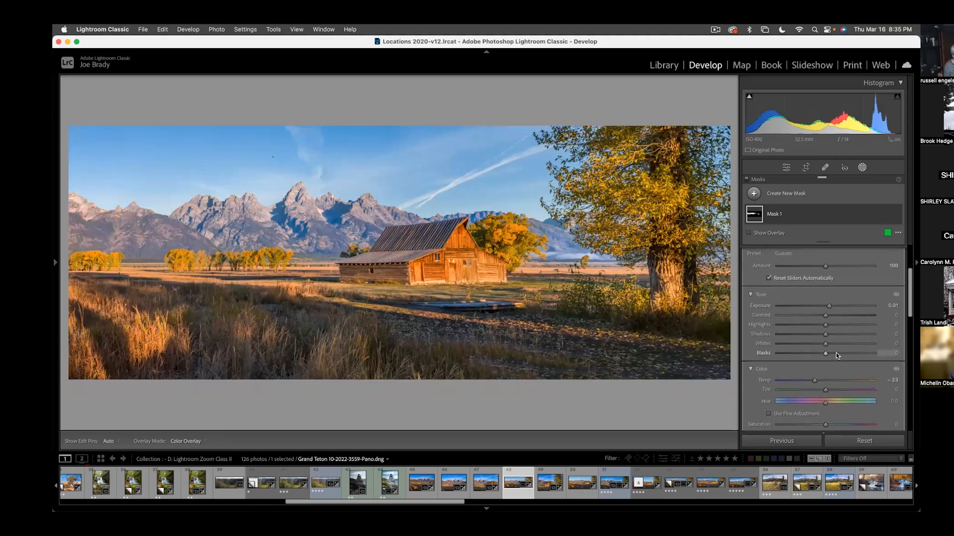
left_click_drag(825, 334, 815, 335)
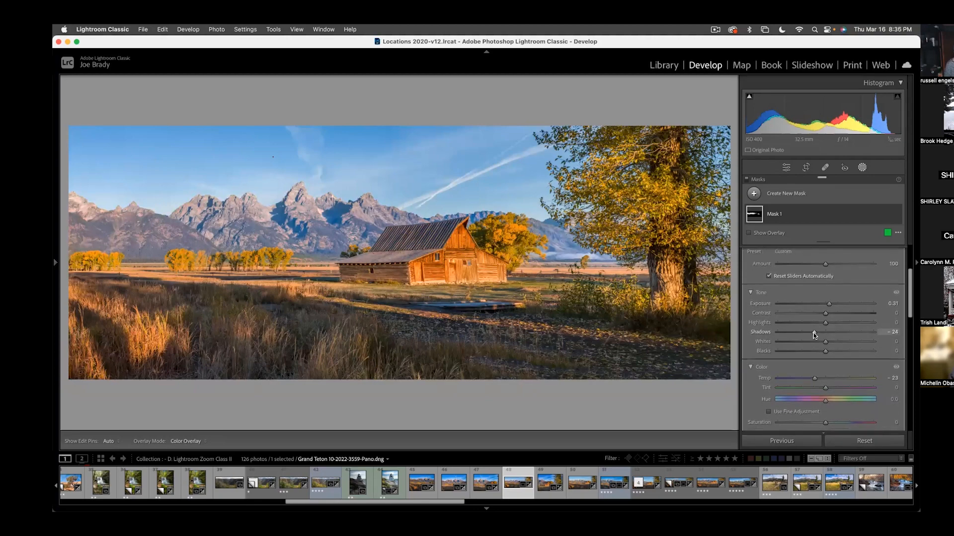
scroll(833, 363, "down", 6)
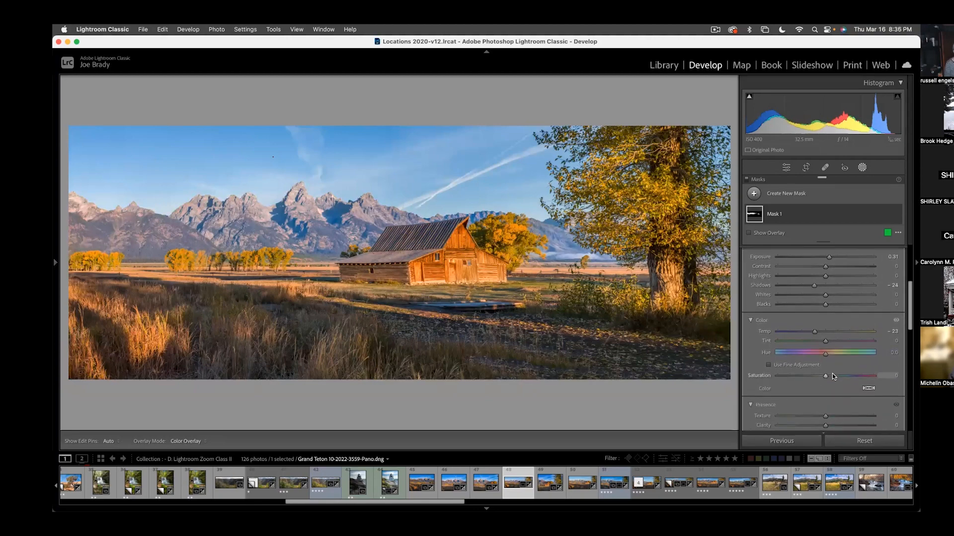
scroll(832, 373, "down", 4)
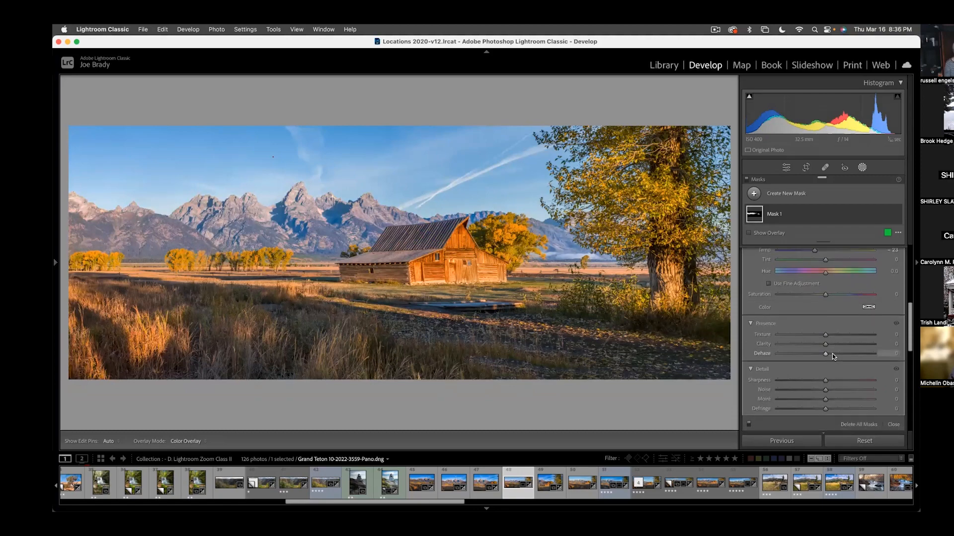
left_click(832, 353)
left_click_drag(832, 354, 834, 353)
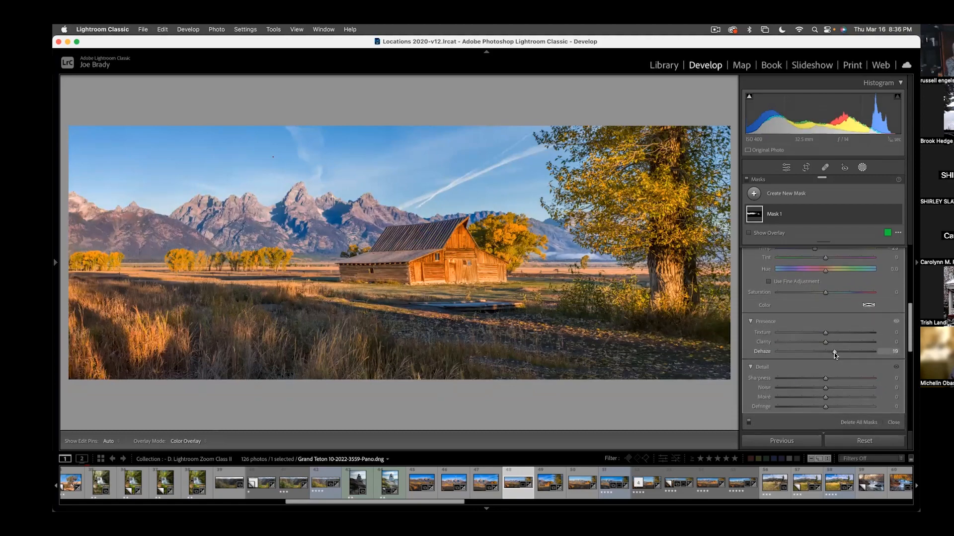
- Create a second brush mask over the lower mountain slopes, from beside the barn to the photo's left edge
left_click(339, 237)
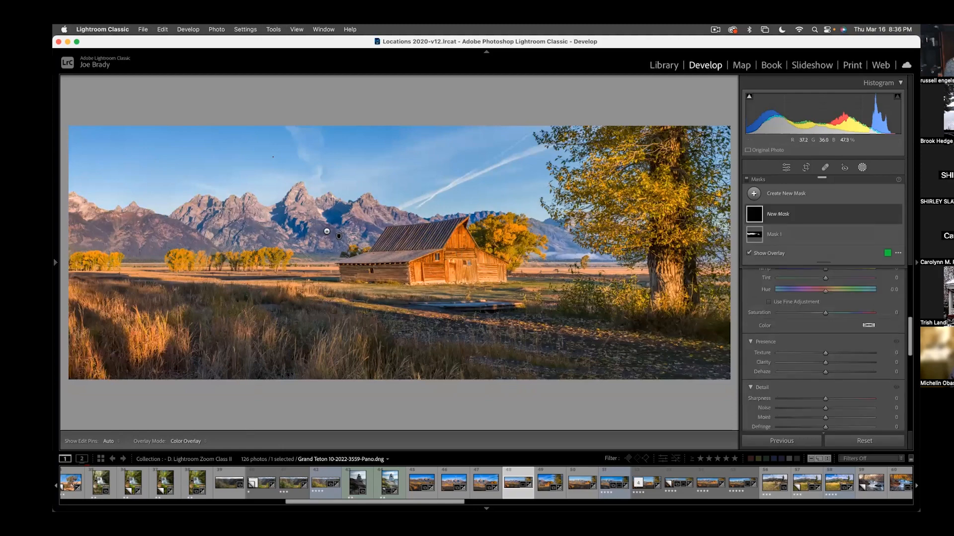
mouse_move(328, 232)
left_mouse_down()
mouse_move(320, 221)
mouse_move(329, 248)
mouse_move(328, 233)
left_mouse_up()
mouse_move(268, 237)
left_mouse_down()
mouse_move(249, 231)
mouse_move(261, 236)
mouse_move(144, 255)
mouse_move(124, 249)
mouse_move(159, 223)
mouse_move(128, 235)
mouse_move(194, 242)
mouse_move(97, 242)
mouse_move(75, 227)
left_mouse_up()
key("h")
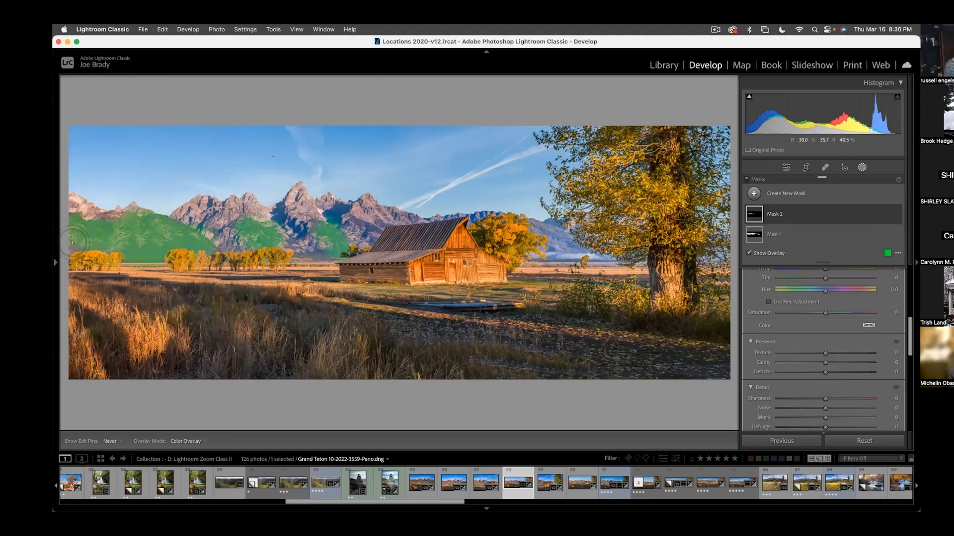
key("h")
left_click(370, 230)
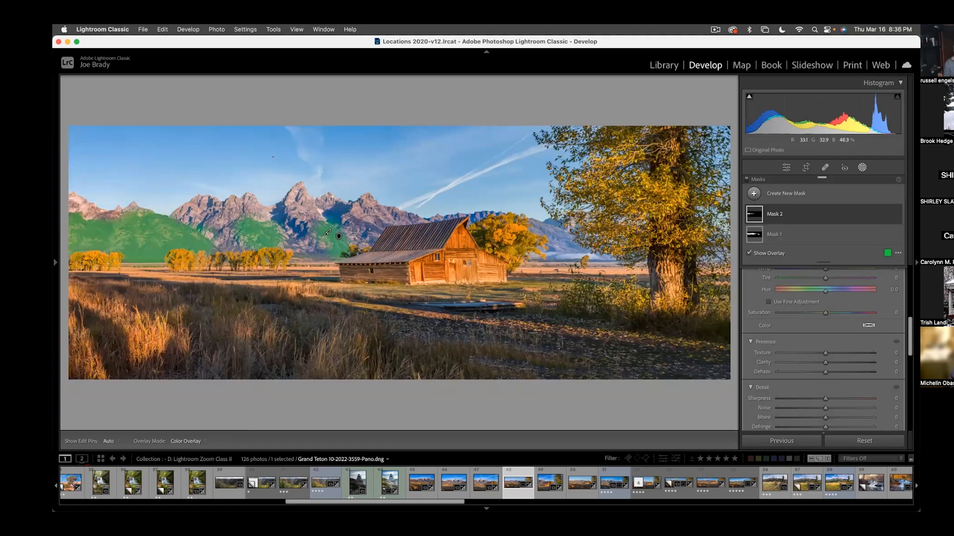
key("h")
key("h")
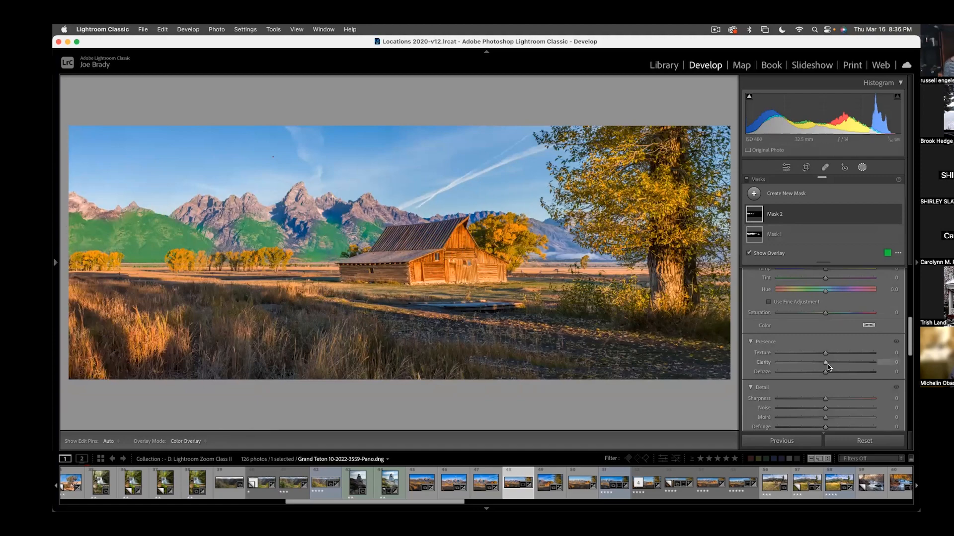
- Adjust the lower-slope mask to Tint -15, Temp -8 and Exposure -0.15
scroll(826, 365, "down", 3)
scroll(827, 365, "up", 4)
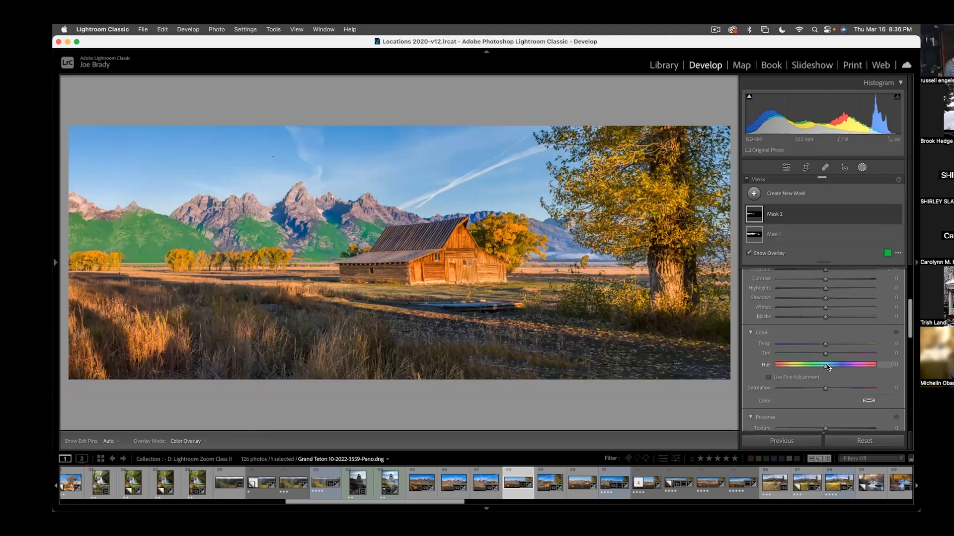
scroll(825, 350, "up", 2)
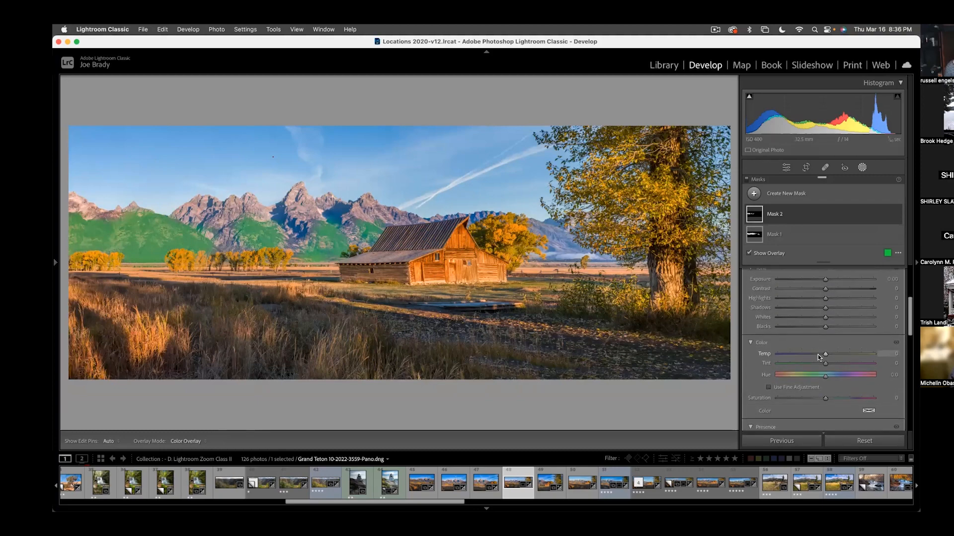
left_click_drag(825, 368, 818, 369)
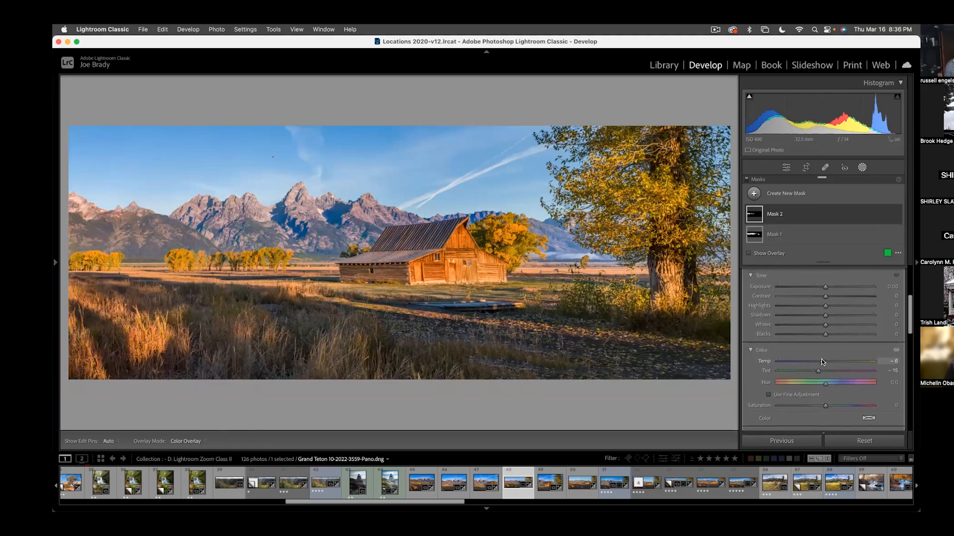
left_click_drag(825, 360, 821, 361)
left_click_drag(825, 286, 821, 288)
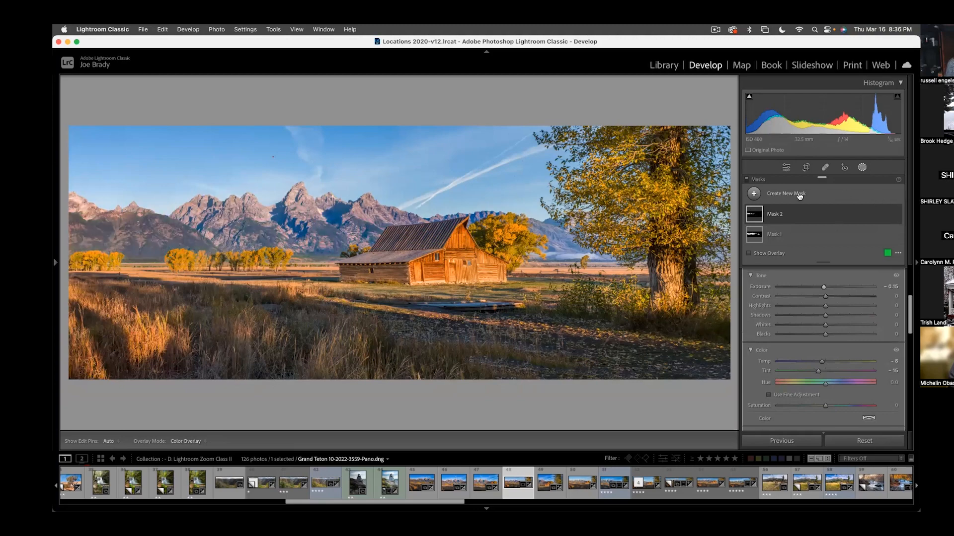
- Create a third mask with Select Sky and hide its color overlay
left_click(779, 194)
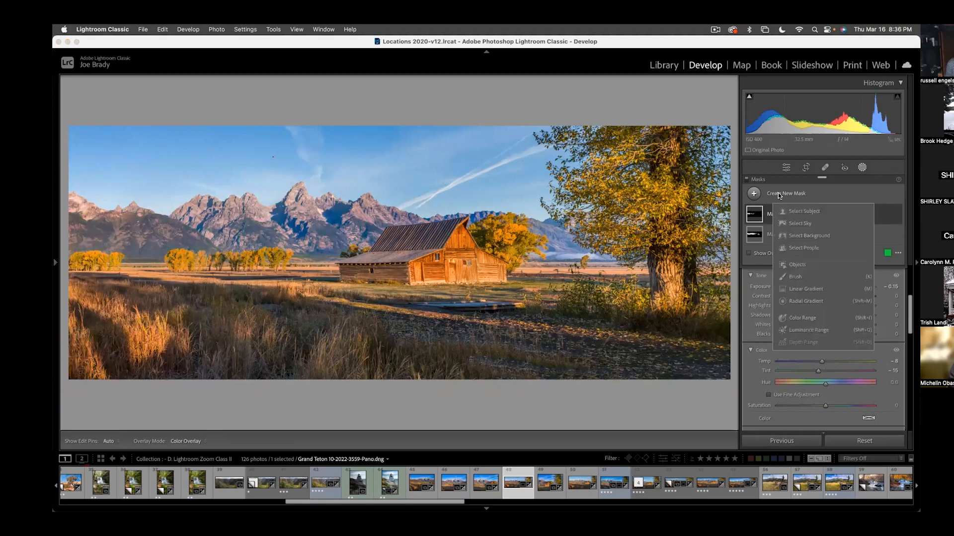
left_click(791, 224)
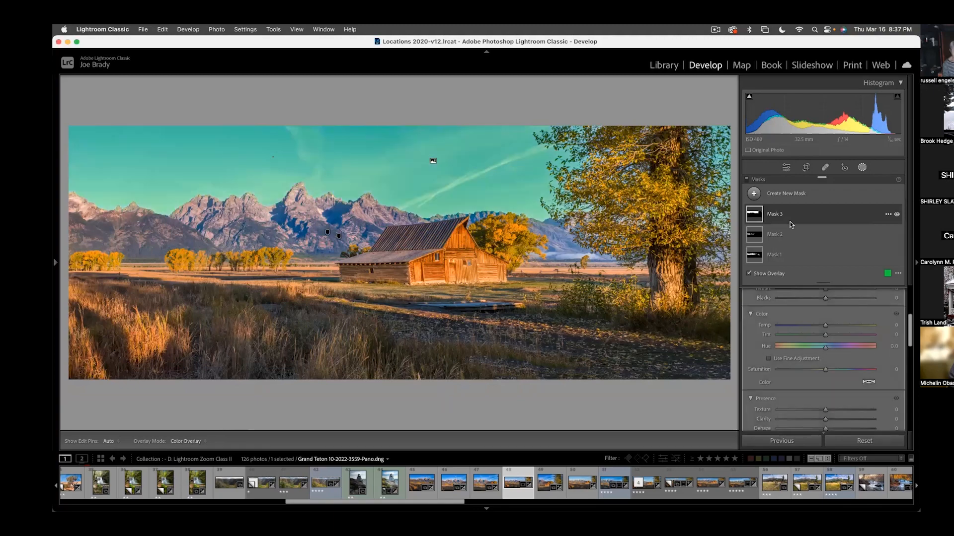
scroll(834, 332, "up", 1)
key("o")
- Cool the sky mask's temperature slightly, set its Dehaze to 4, and close masking
left_click_drag(826, 331, 821, 332)
scroll(824, 347, "down", 3)
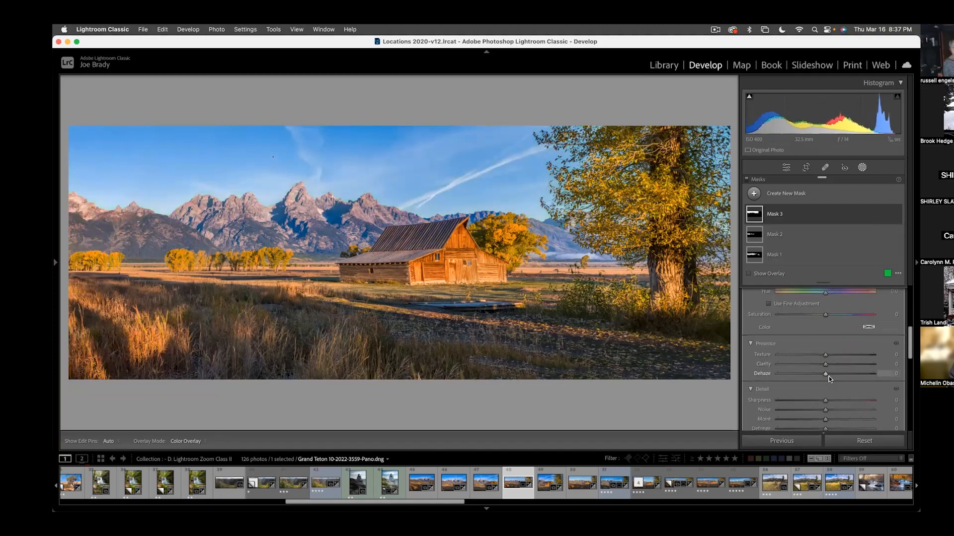
left_click_drag(825, 376, 826, 374)
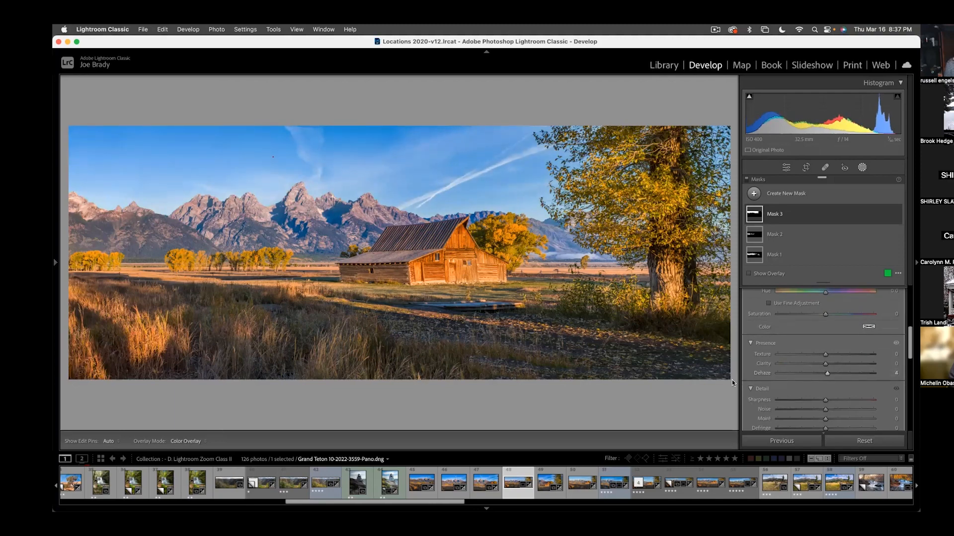
left_click(732, 380)
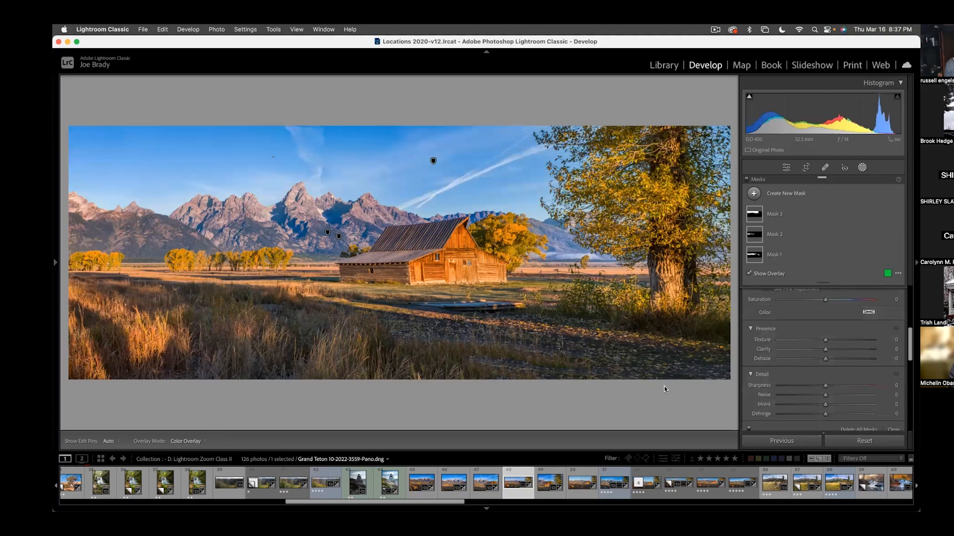
key("shift+w")
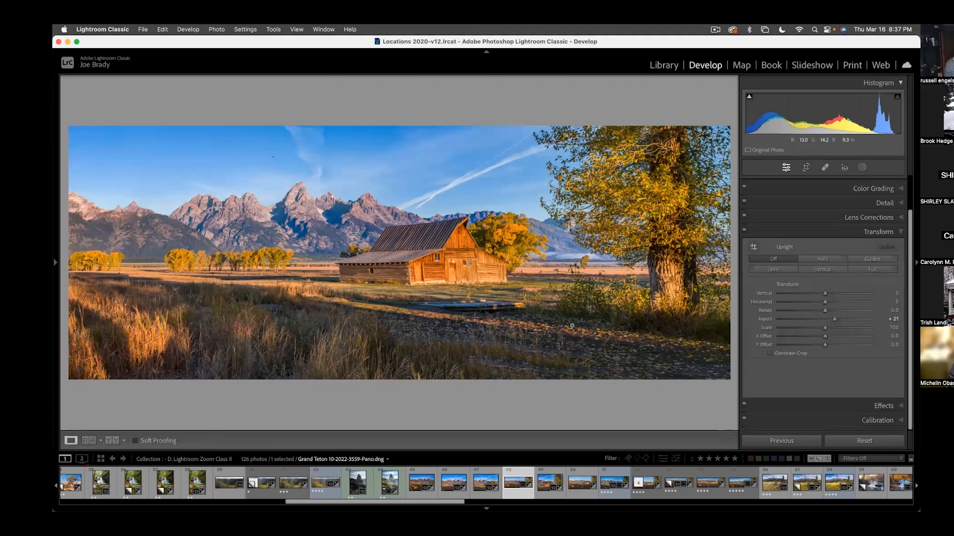
- Examine the finished panorama in full screen and zoomed in around the barn, then return to the fitted Develop view
key("super+Return")
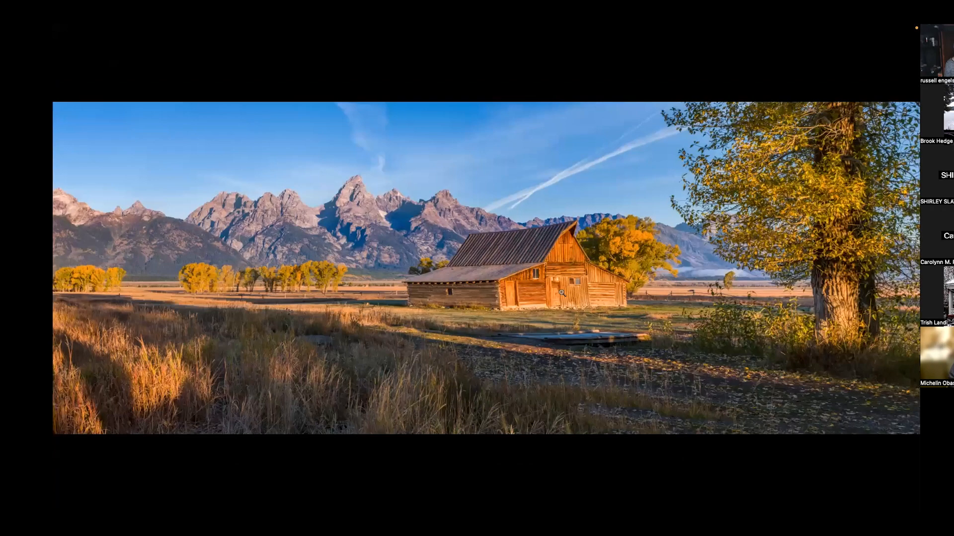
left_click(516, 308)
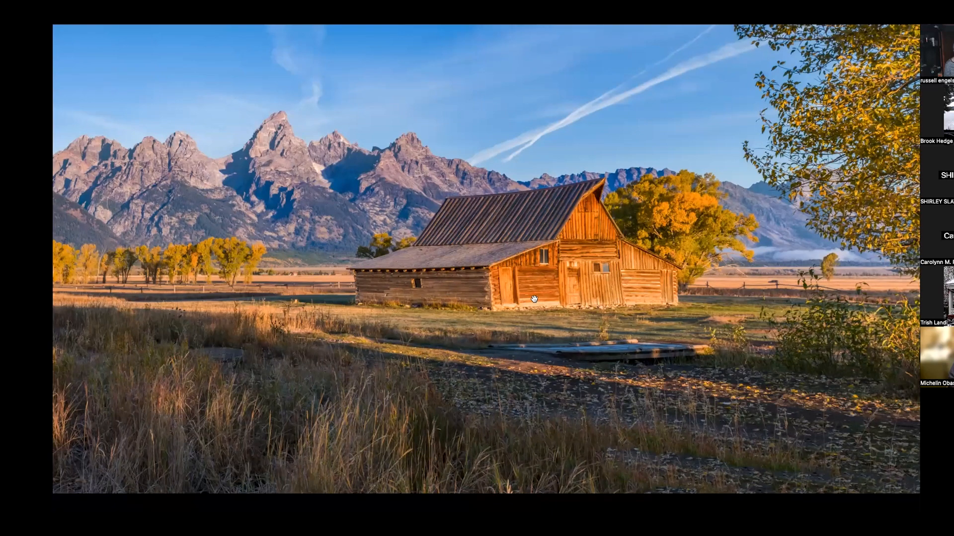
key("f")
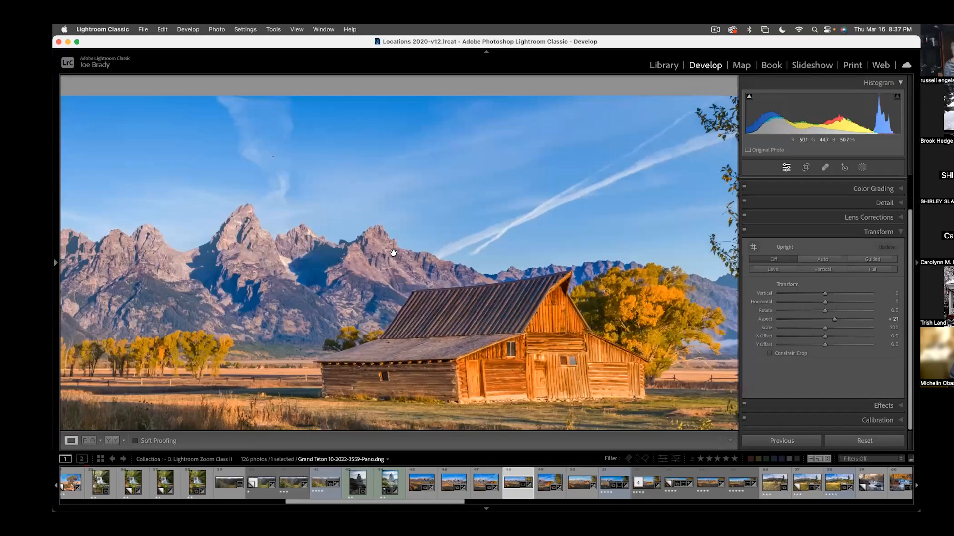
left_click(394, 254)
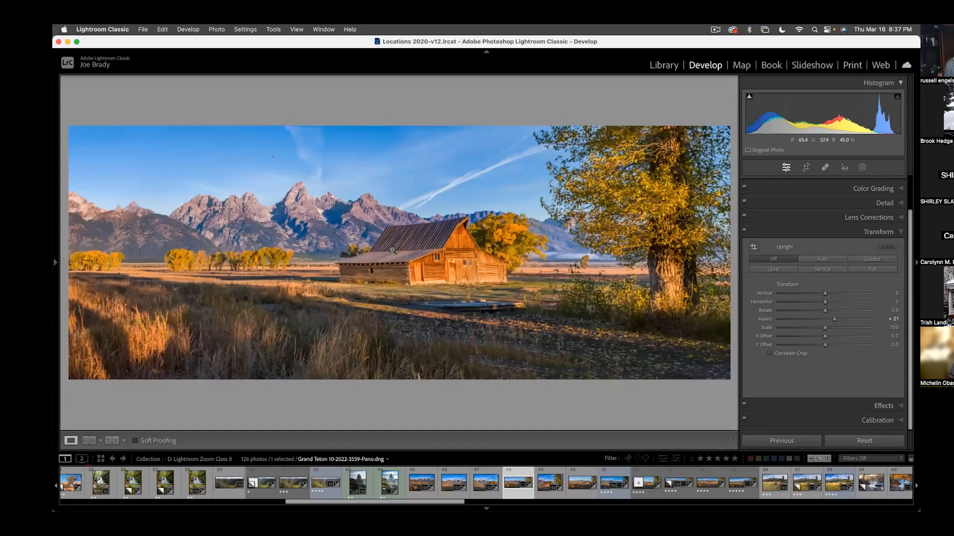
- Check the panorama's dimensions and camera settings in the info overlay, set its sharpening Masking to 68, and hide the overlay
key("i")
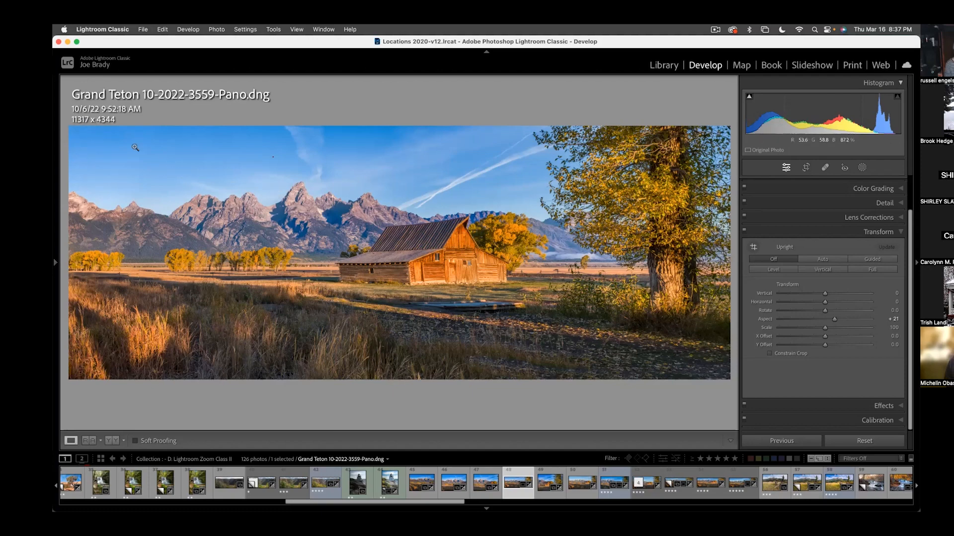
key("i")
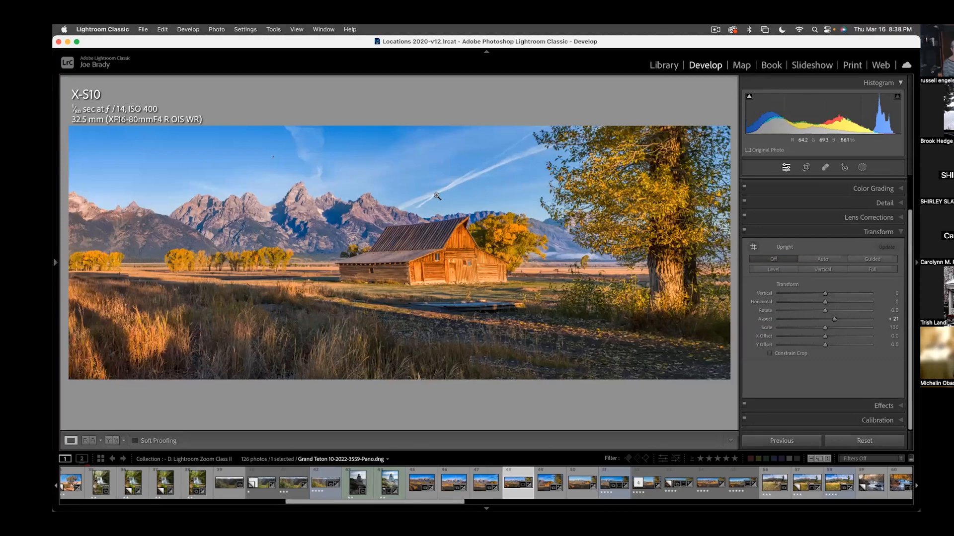
left_click(884, 204)
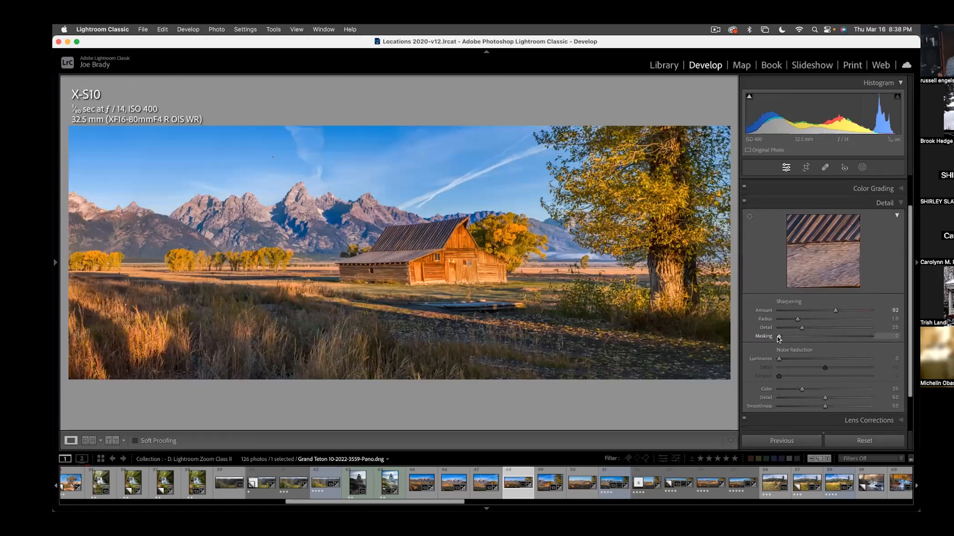
left_click_drag(778, 338, 841, 337)
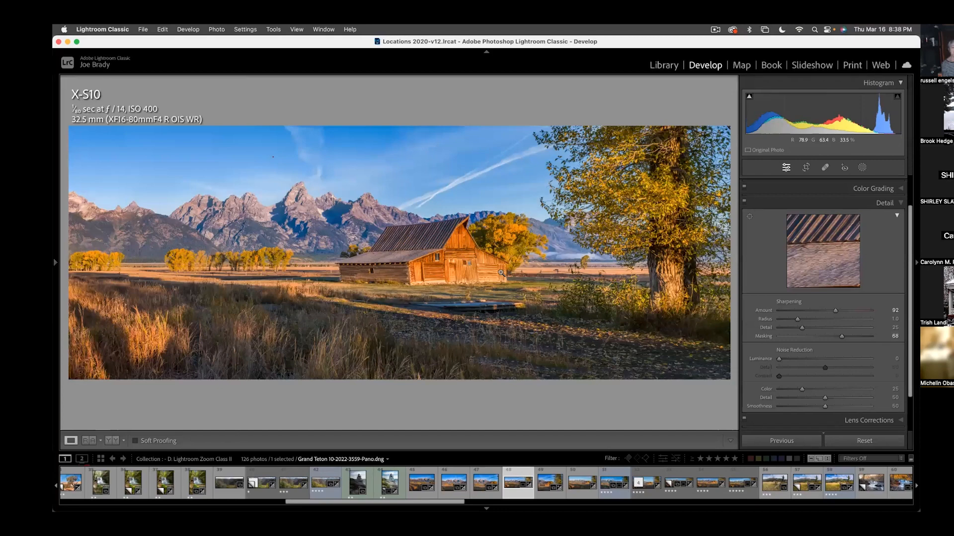
key("i")
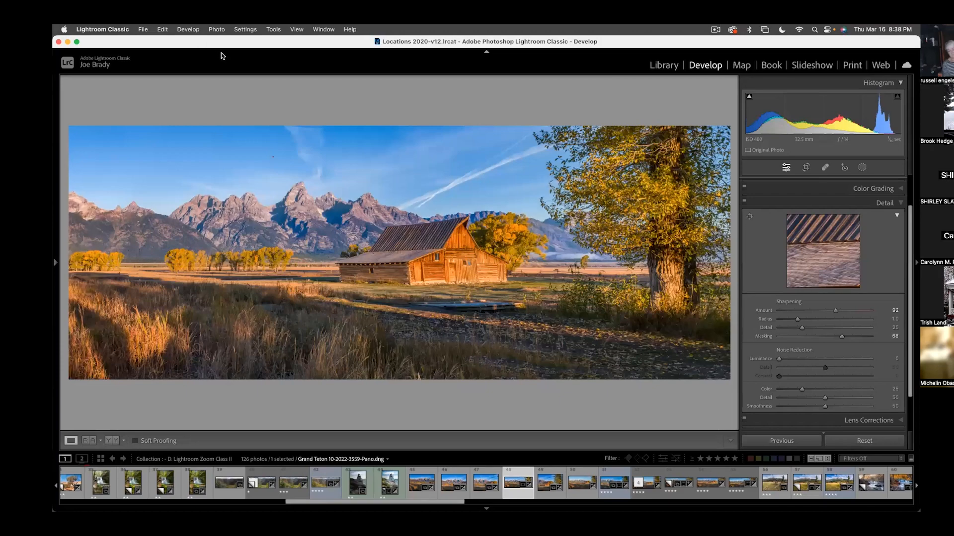
- Open a copy of the panorama with Lightroom adjustments in Viveza 3 and skip the offered Nik Collection update
left_click(216, 29)
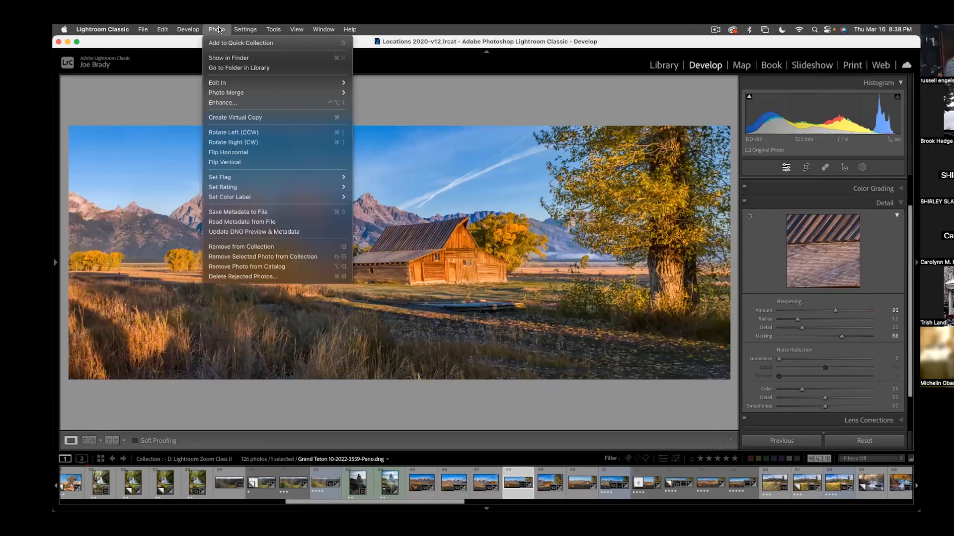
mouse_move(226, 82)
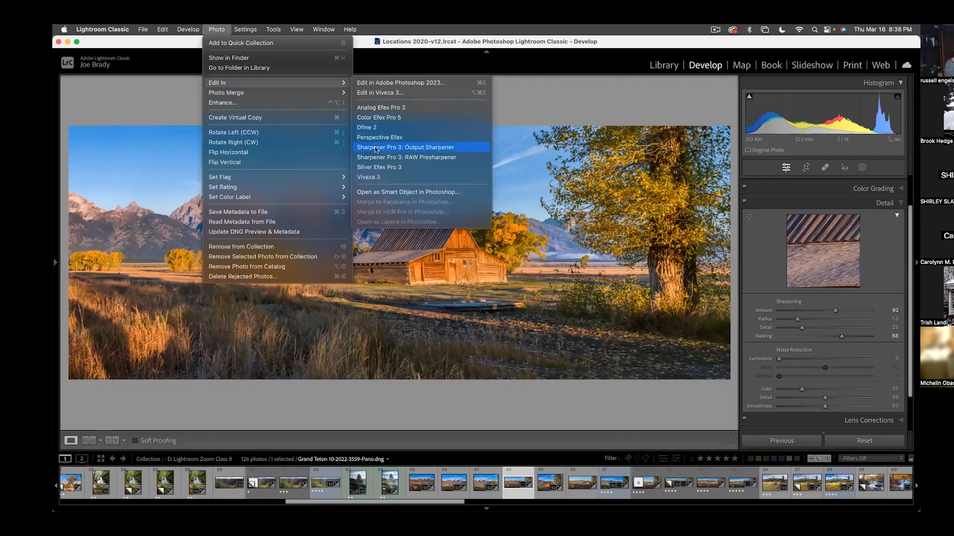
left_click(378, 176)
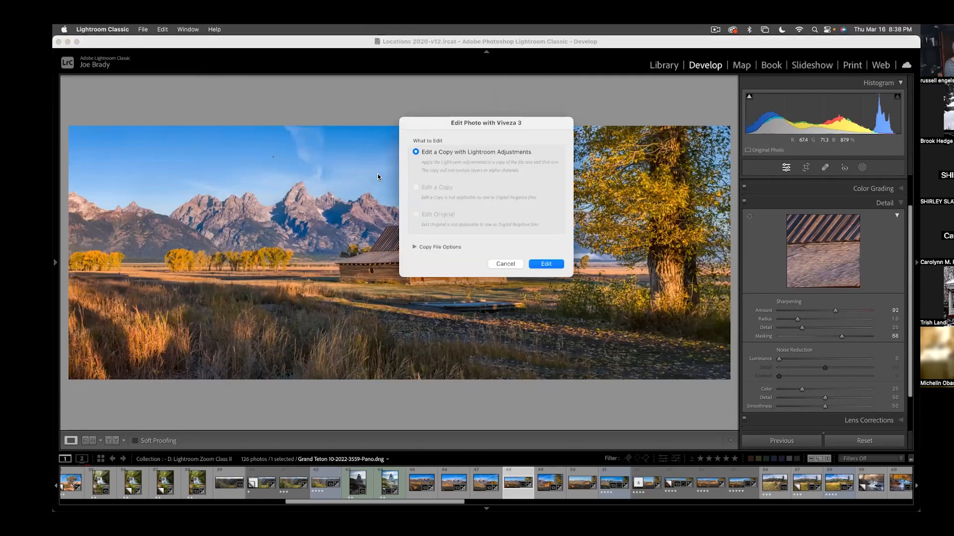
key("Return")
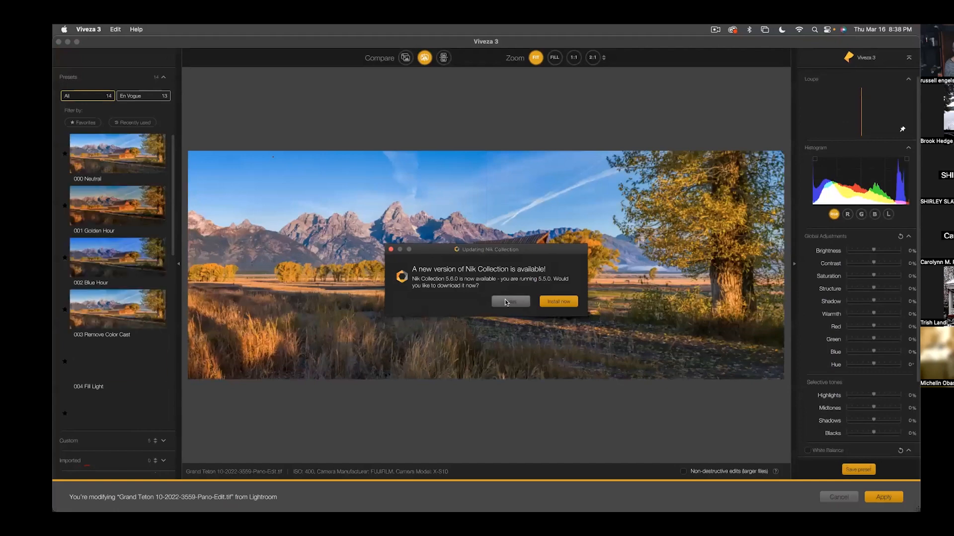
left_click(509, 302)
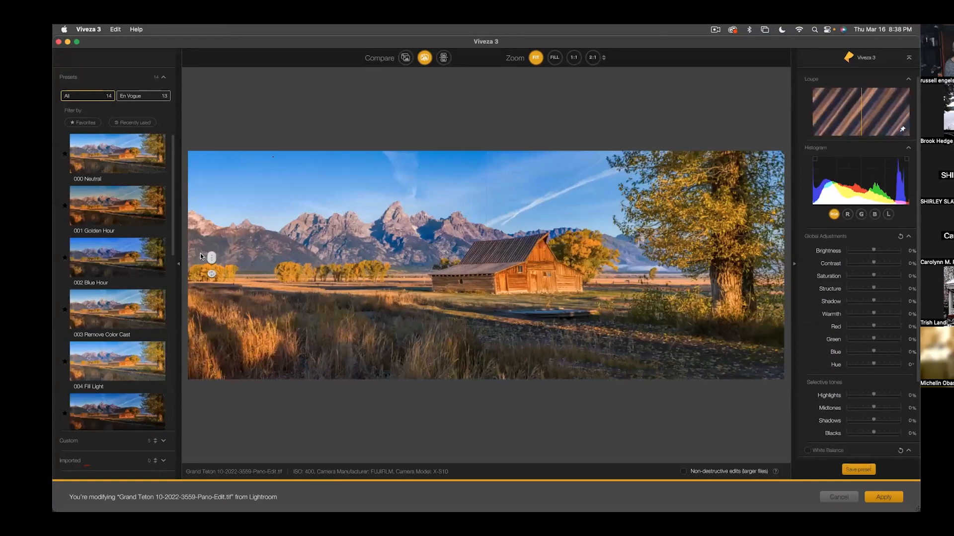
- Set the global Structure to 36%, compare it with the original, and apply it, then view the edited panorama in full screen
left_click(883, 289)
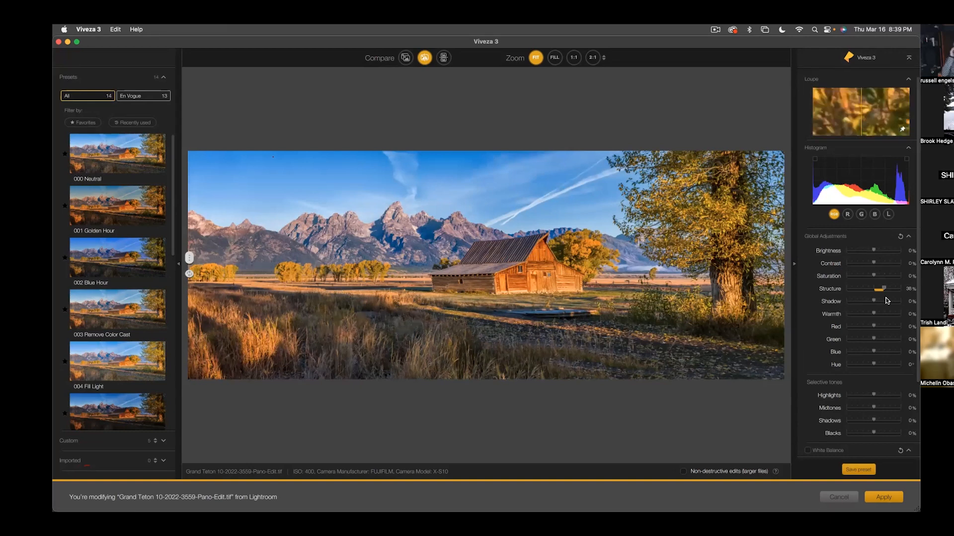
left_click_drag(189, 257, 616, 258)
left_click_drag(643, 286, 180, 235)
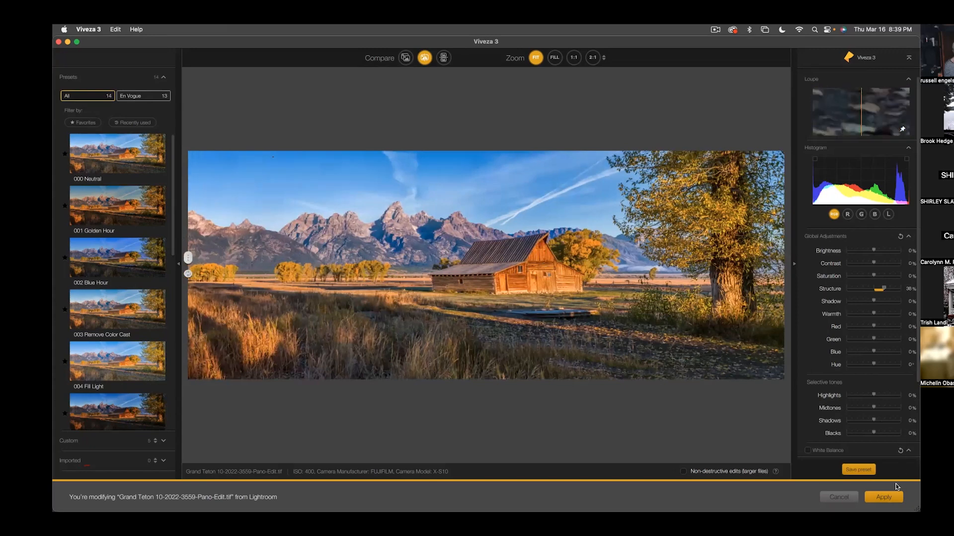
left_click(884, 497)
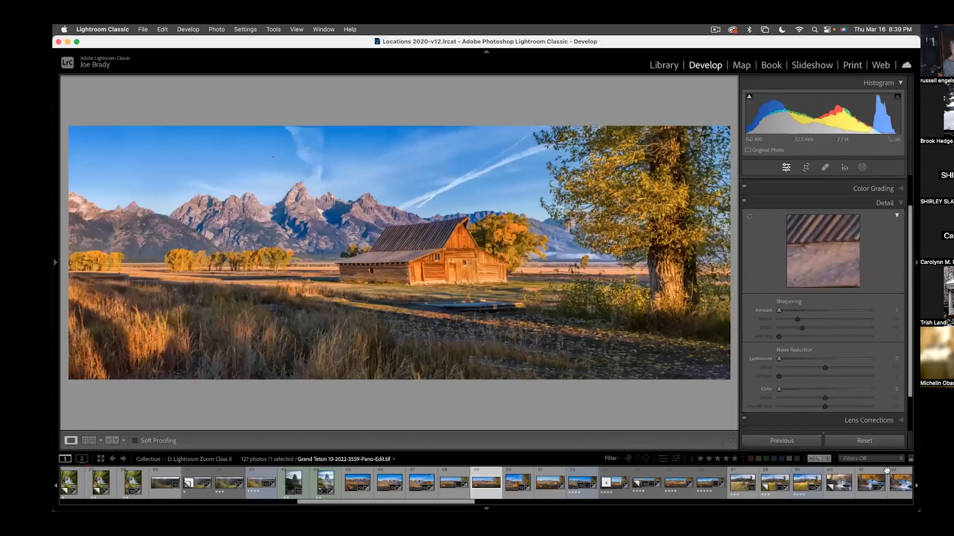
key("f")
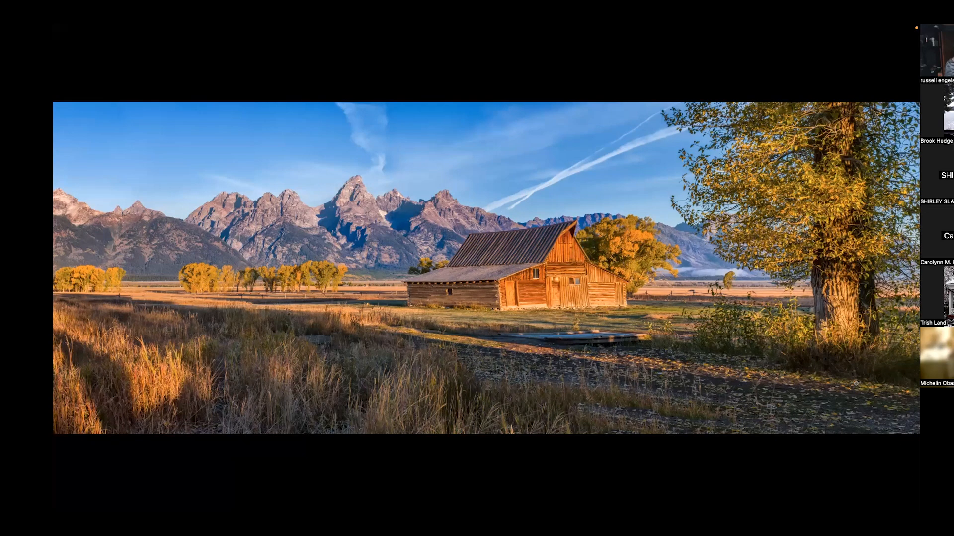
key("Escape")
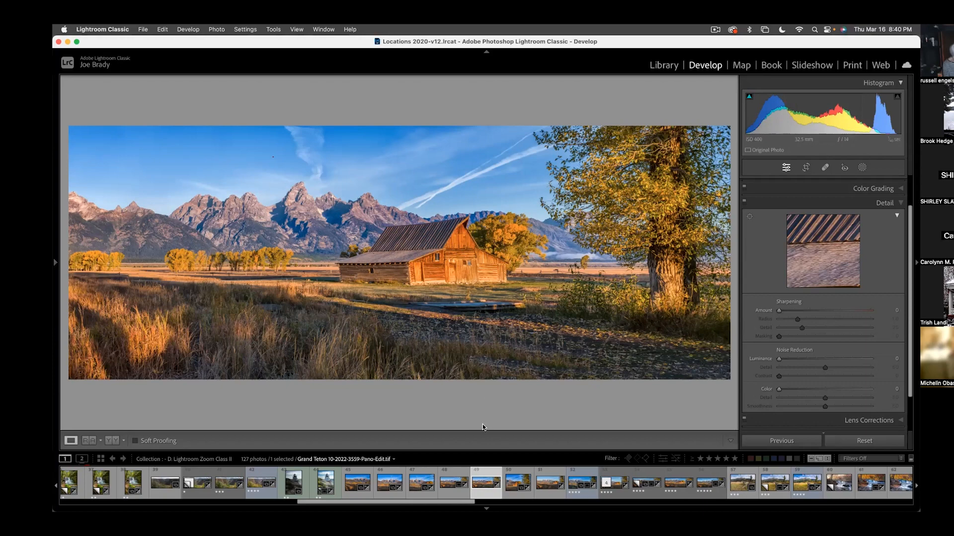
- Return to the Library grid and open the Portraits collection
key("g")
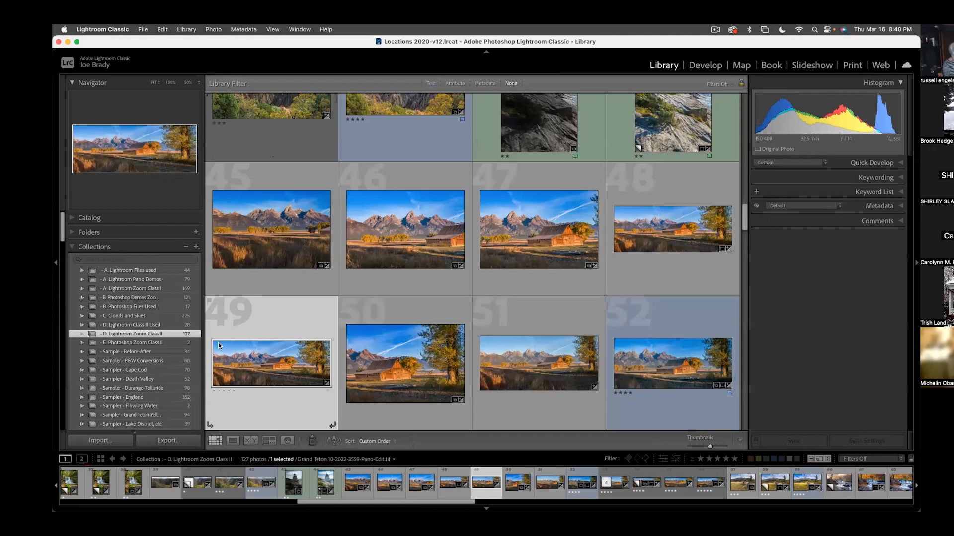
scroll(174, 351, "down", 5)
scroll(174, 351, "down", 10)
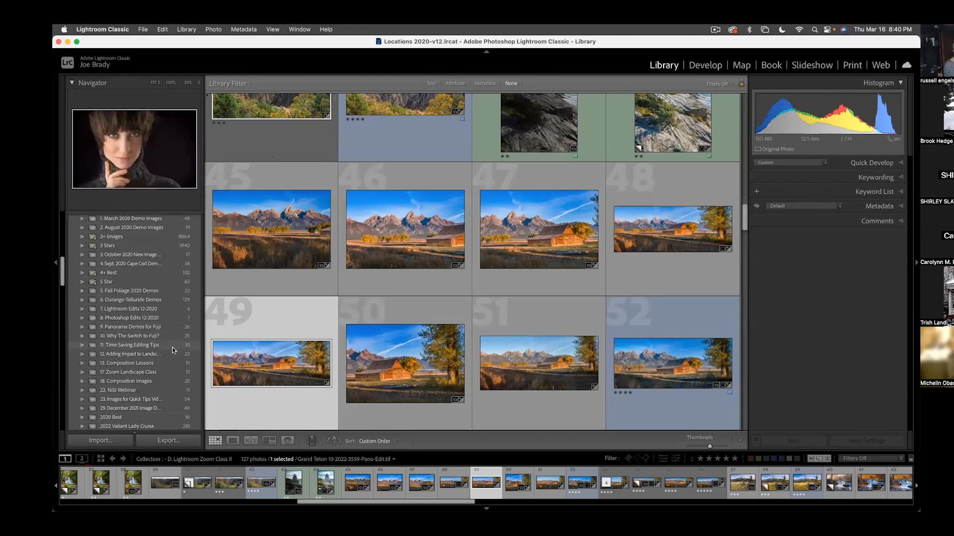
scroll(174, 351, "down", 15)
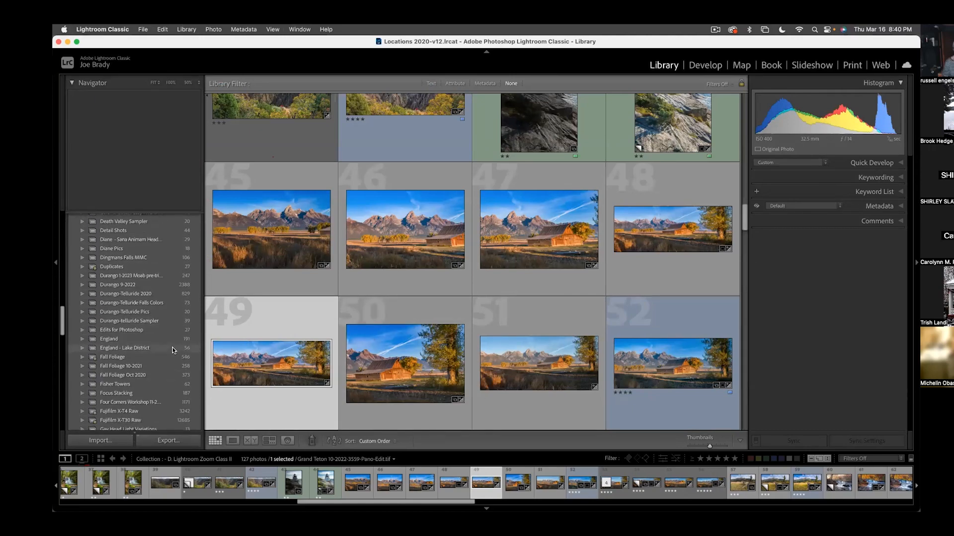
scroll(175, 351, "down", 15)
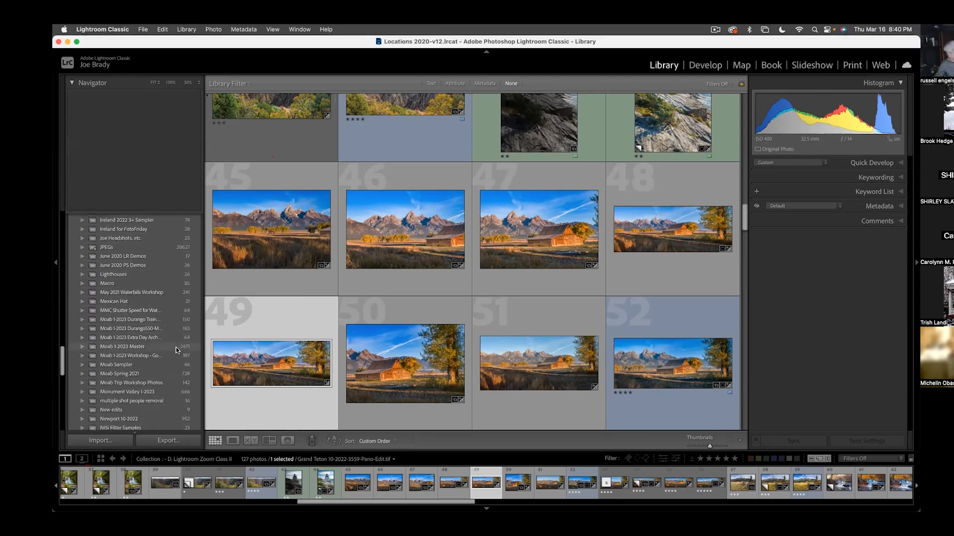
scroll(176, 351, "down", 15)
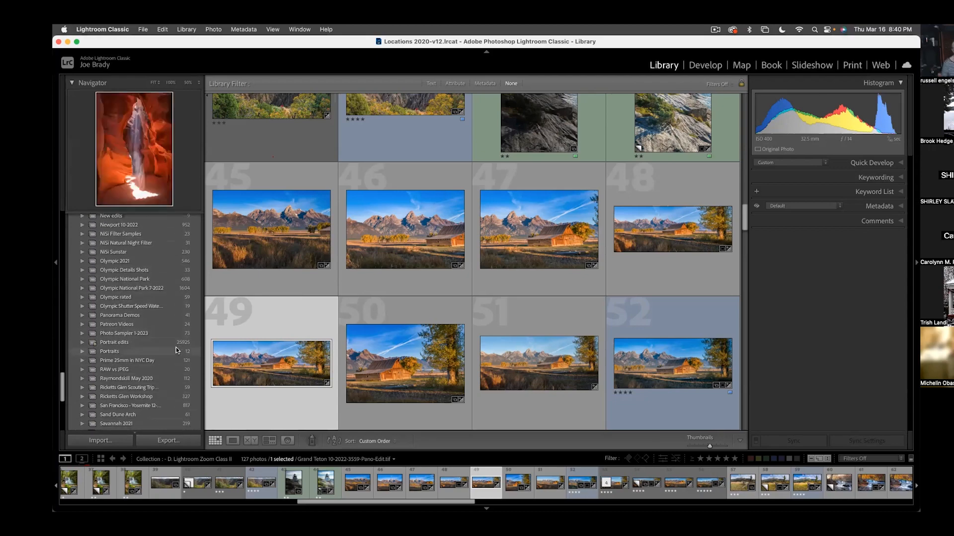
left_click(125, 333)
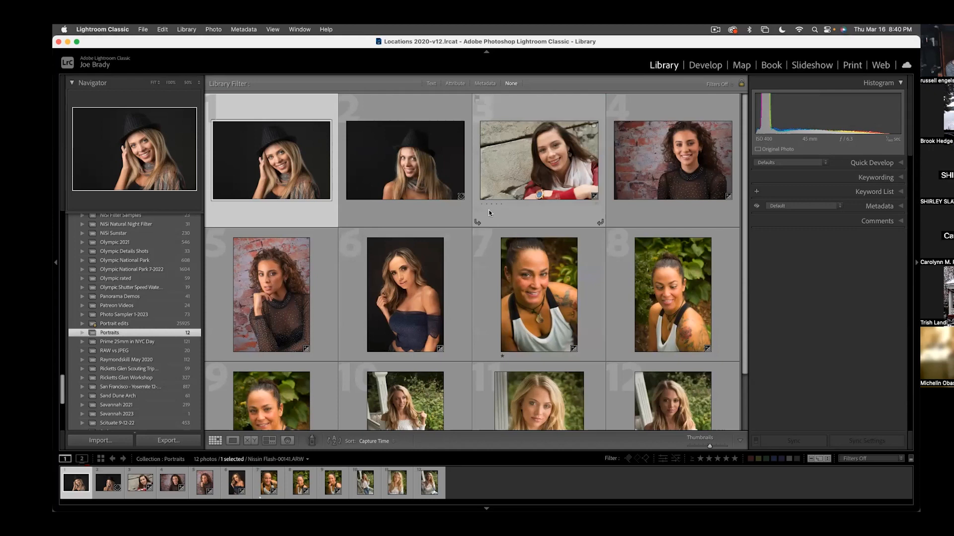
- Open the first portrait, the smiling woman in a black hat, in Develop with the Basic adjustments expanded
double_click(287, 177)
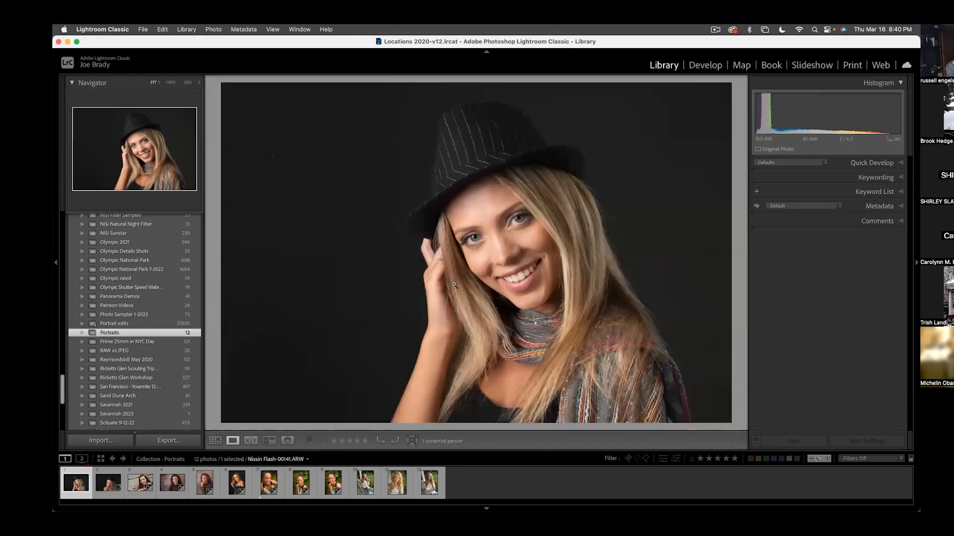
left_click(705, 65)
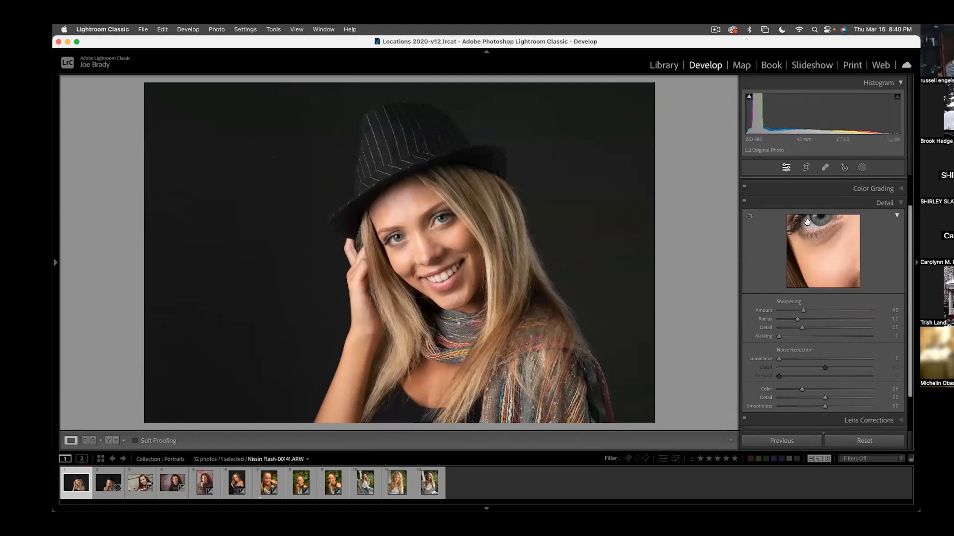
scroll(909, 185, "up", 3)
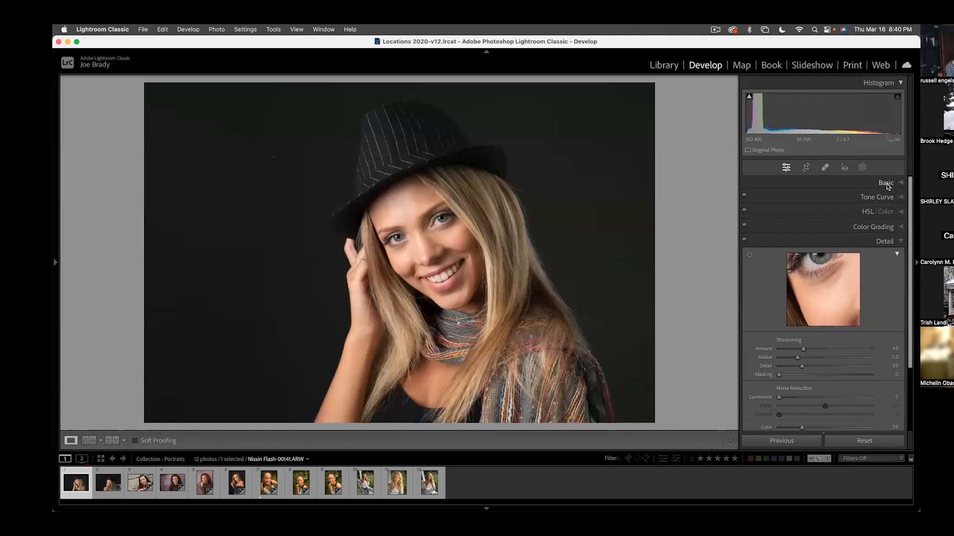
left_click(886, 183)
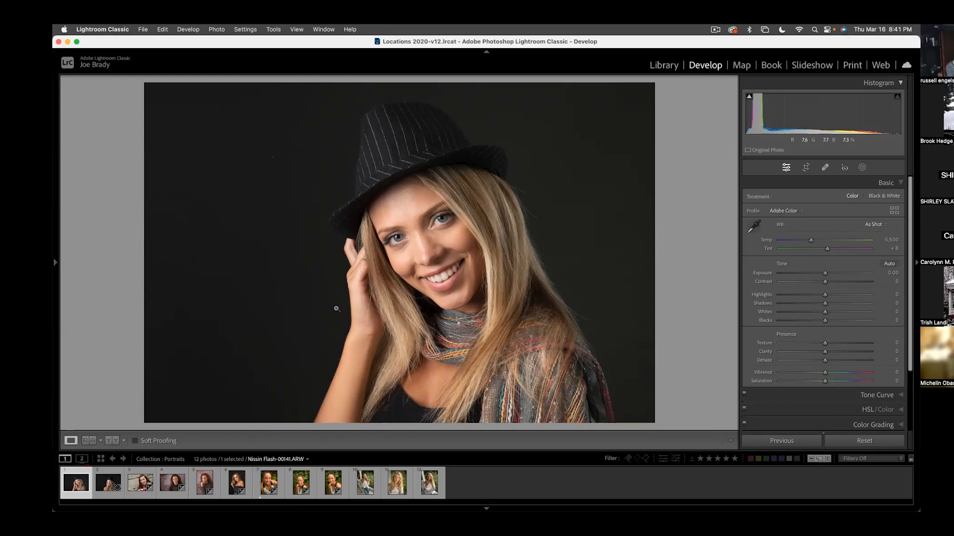
- Examine the portraits in the collection one by one, checking the faces up close to find a retouching candidate
left_click(443, 221)
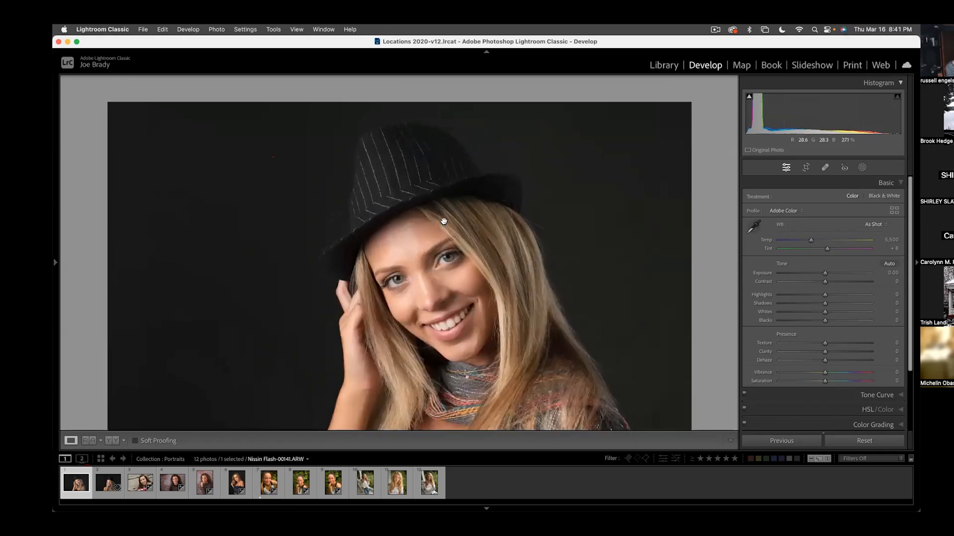
left_click(342, 283)
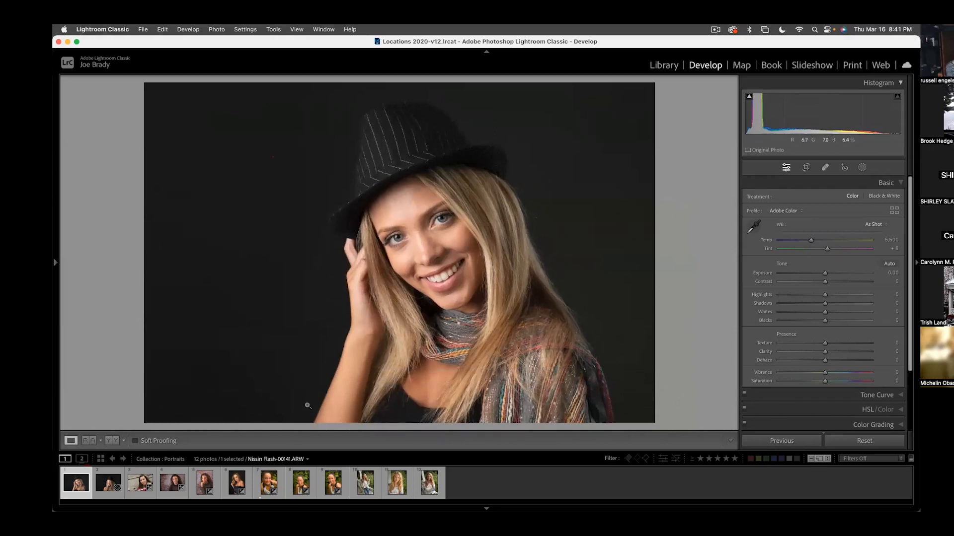
left_click(143, 481)
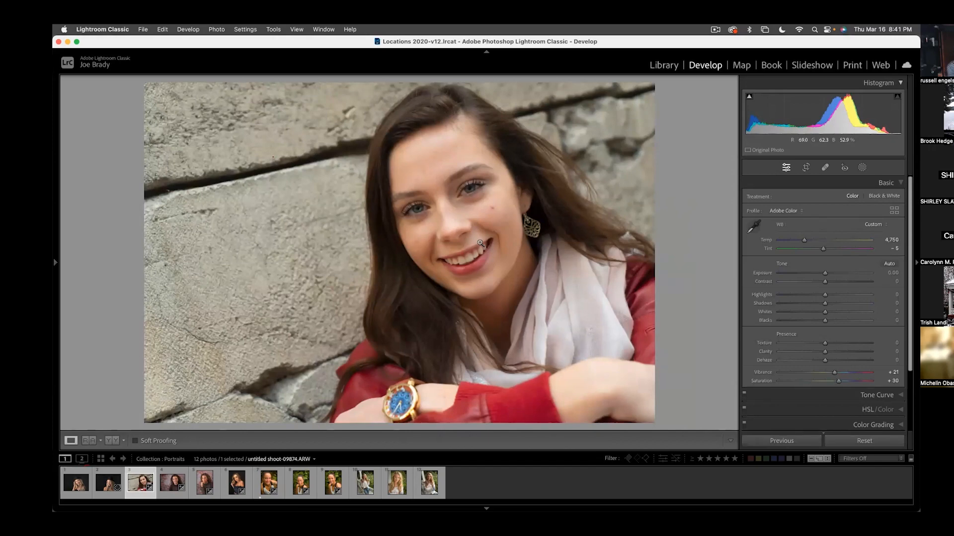
left_click(83, 486)
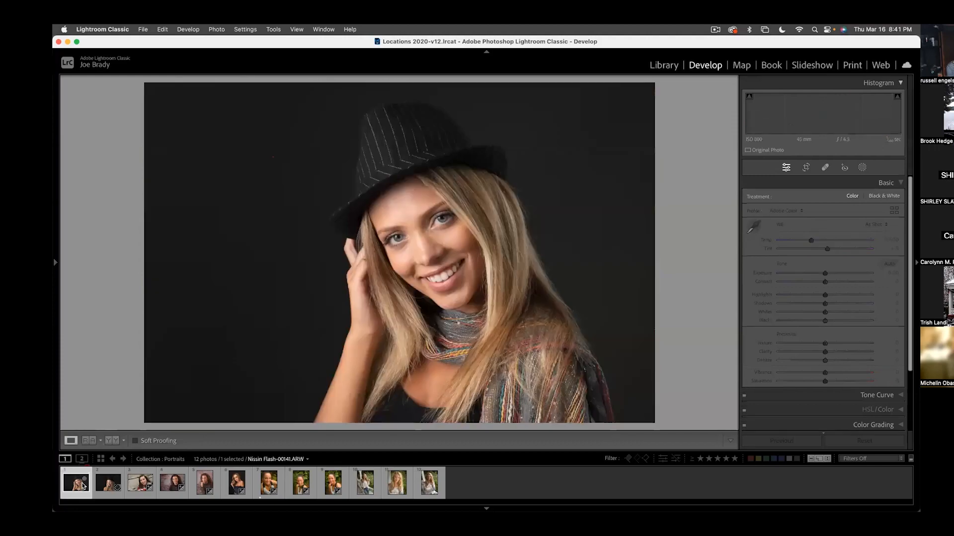
left_click(134, 493)
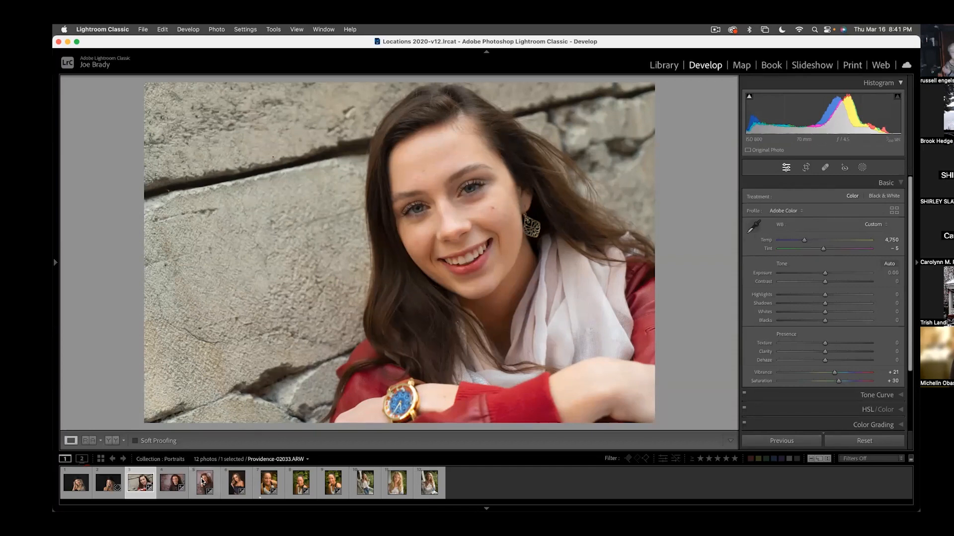
left_click(227, 487)
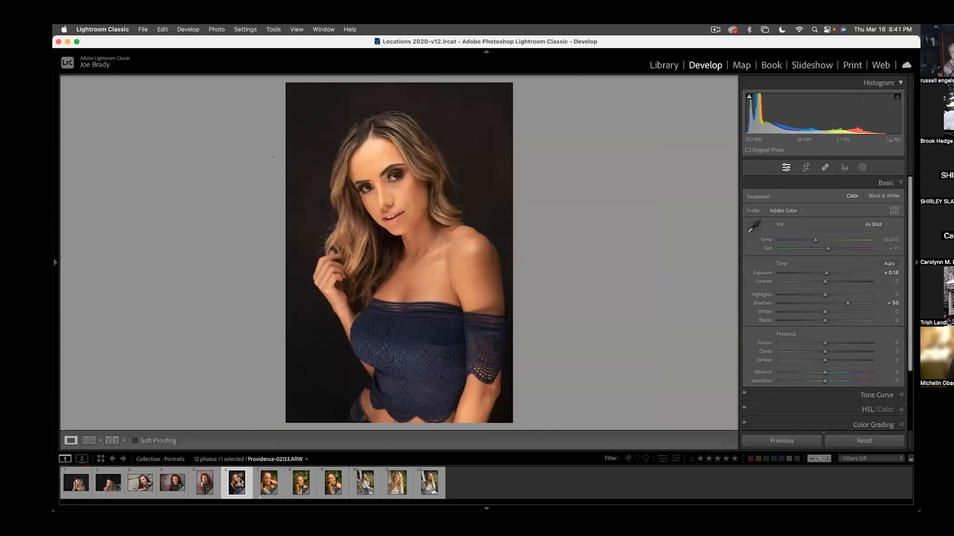
left_click(366, 190)
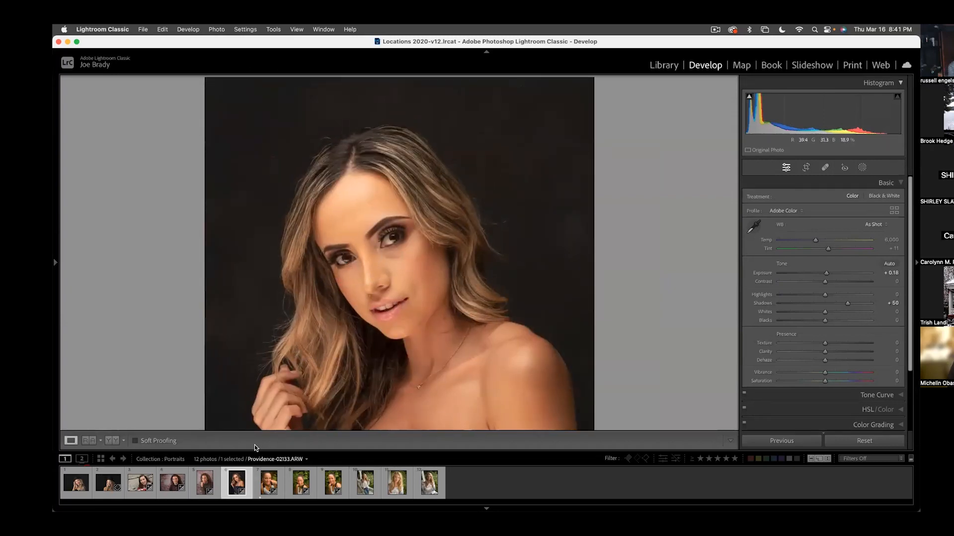
left_click(324, 338)
left_click(169, 483)
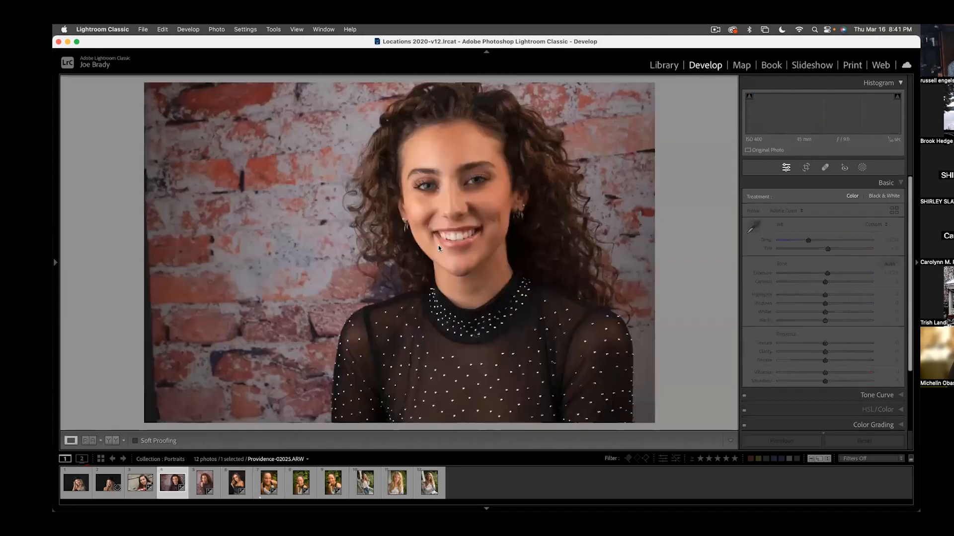
left_click(424, 177)
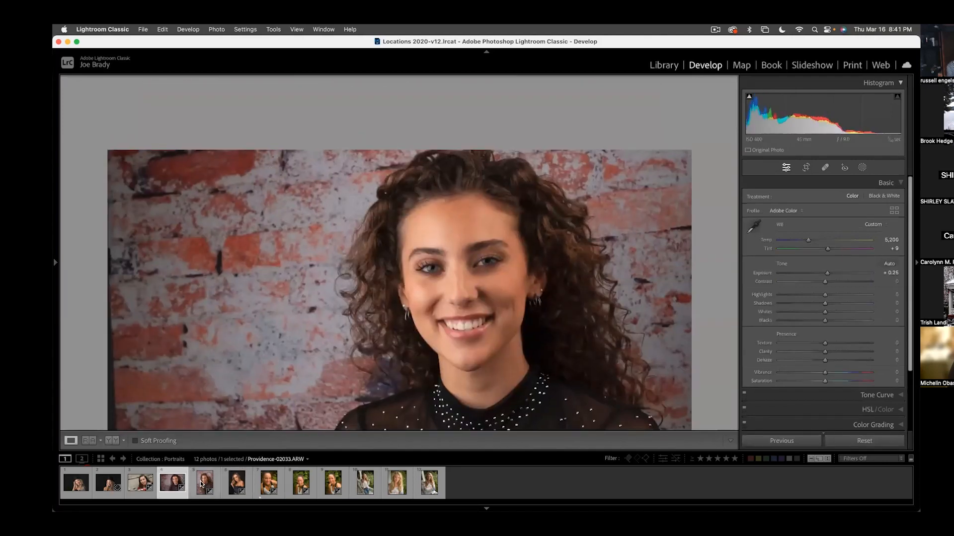
left_click(209, 481)
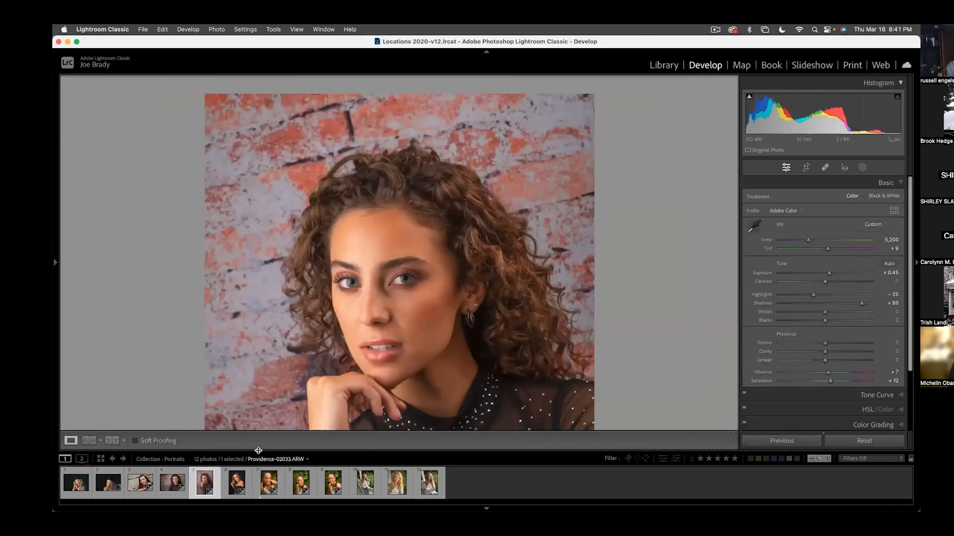
- Open the third portrait, the smiling woman in a white scarf beside the stone wall, and magnify her face
left_click(148, 480)
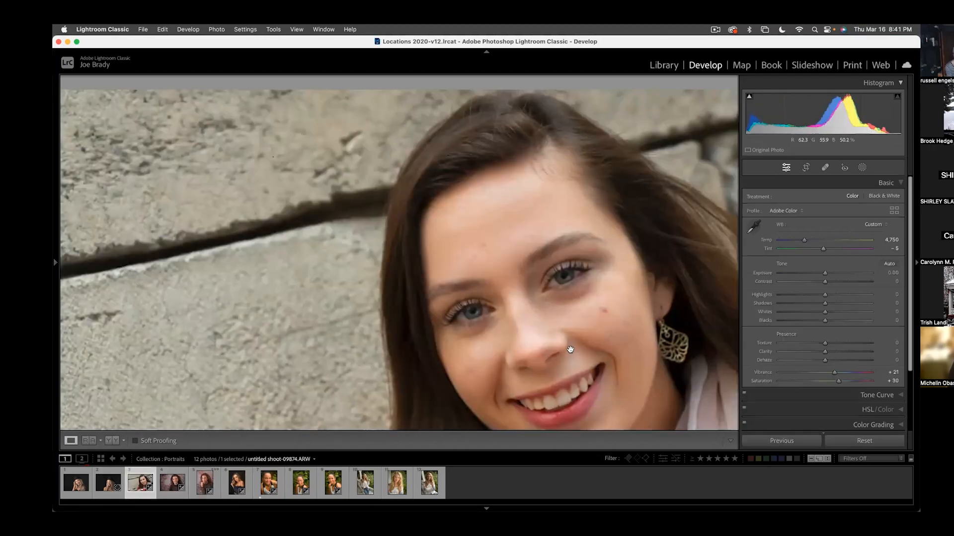
left_click(512, 304)
left_click_drag(511, 304, 445, 240)
left_click(445, 240)
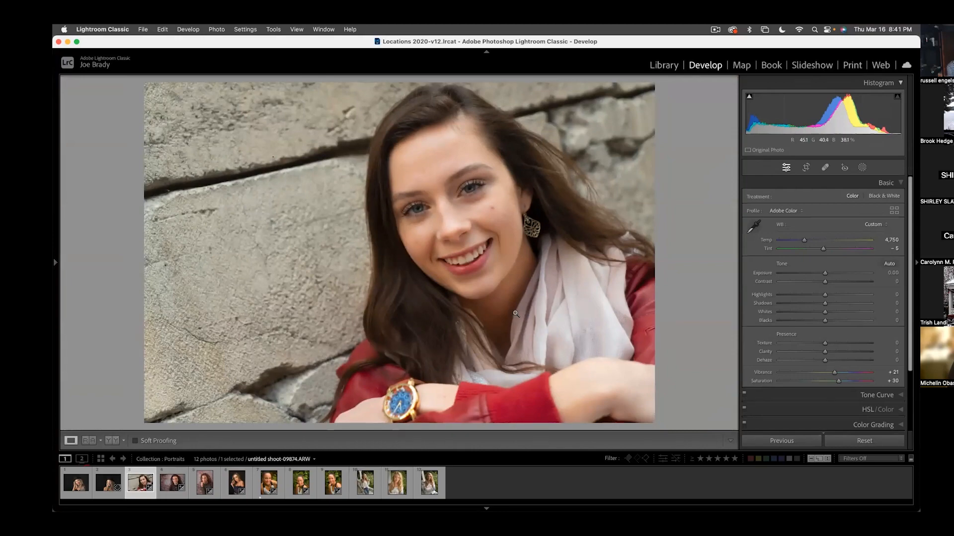
left_click(473, 246)
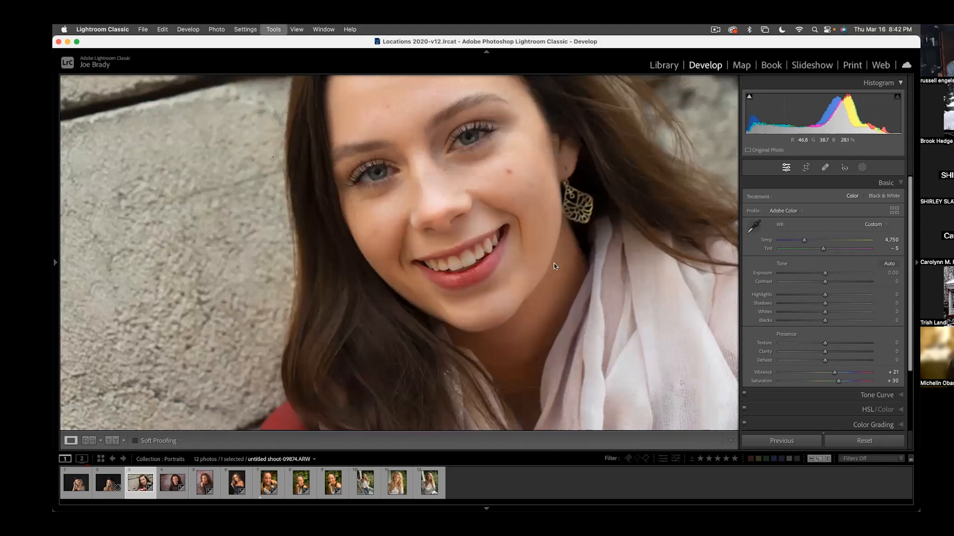
- Paint a new brush mask over the woman's teeth with a small Auto Mask brush and erase the spill around their edges
key("k")
key("bracketleft")
key("bracketleft")
key("bracketleft")
key("bracketleft")
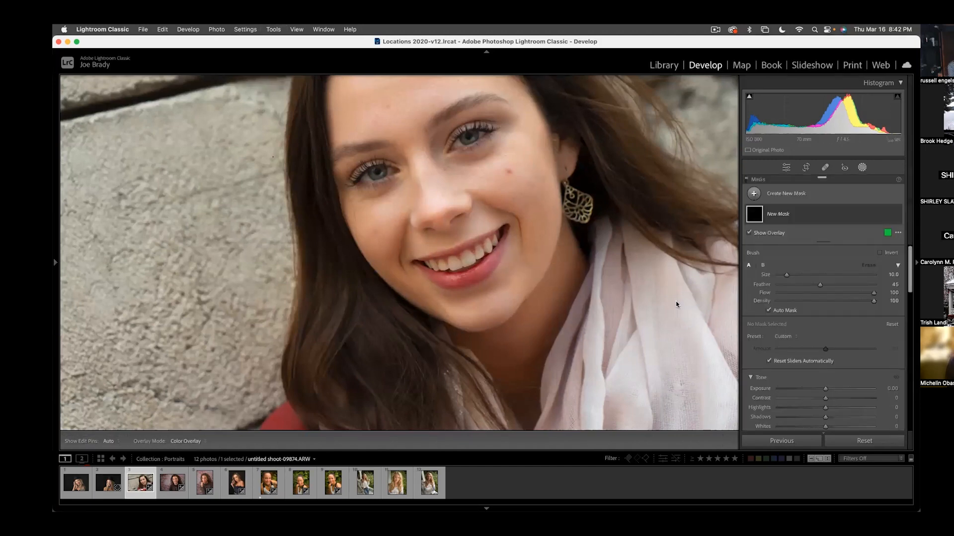
key("bracketleft")
key("bracketleft")
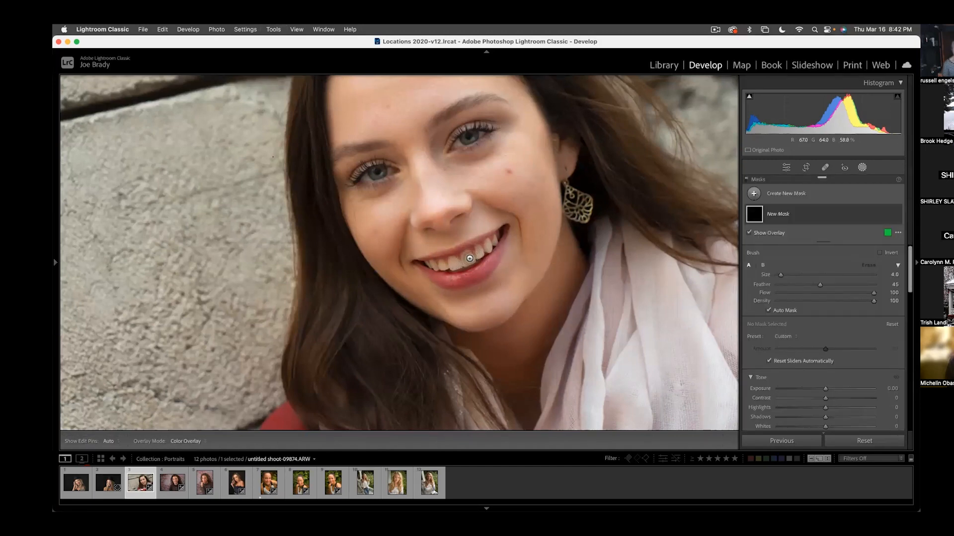
mouse_move(469, 259)
left_mouse_down()
mouse_move(496, 241)
mouse_move(459, 265)
mouse_move(452, 259)
mouse_move(467, 263)
mouse_move(431, 265)
left_mouse_up()
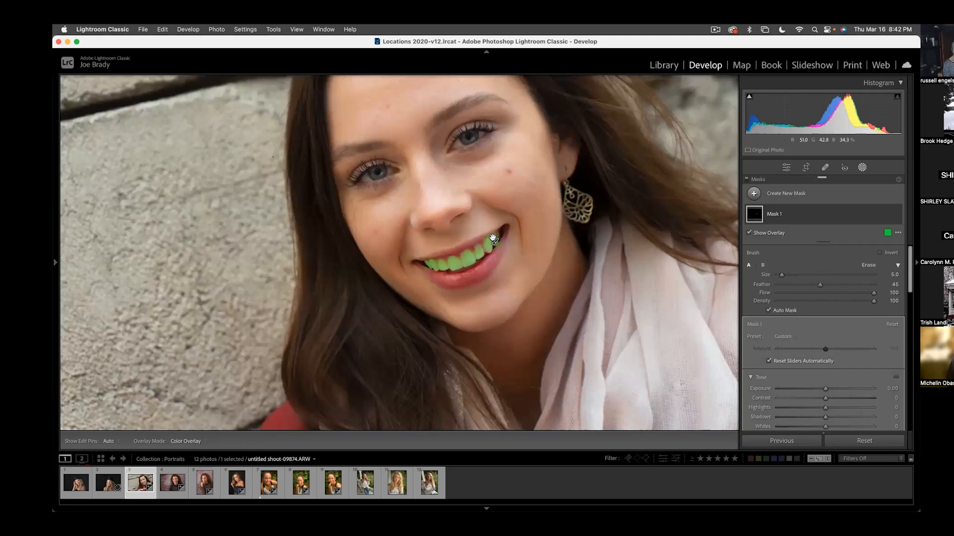
key("alt")
mouse_move(489, 236)
left_mouse_down()
mouse_move(459, 245)
mouse_move(446, 263)
mouse_move(453, 251)
mouse_move(462, 256)
left_mouse_up()
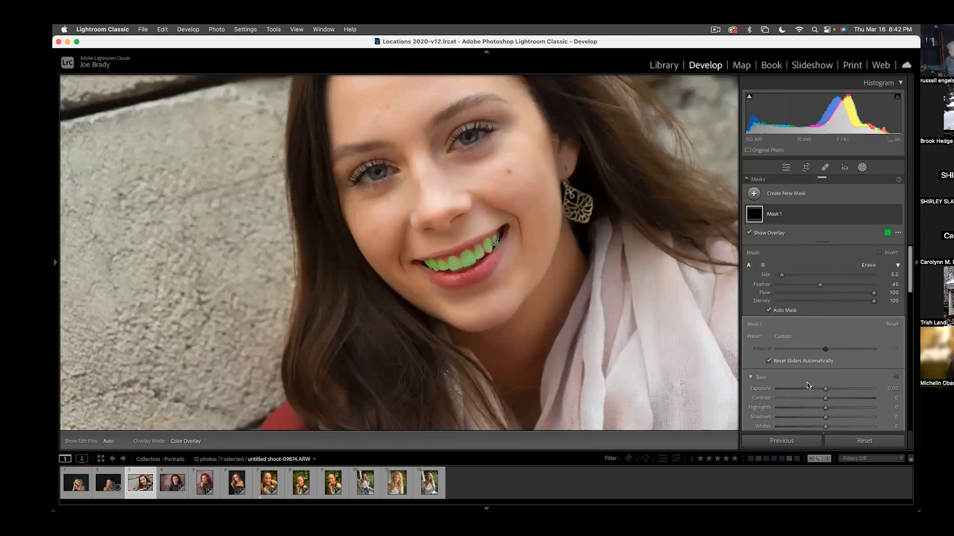
- Whiten the masked teeth with Exposure 0.37, Temp -10 and Saturation -13, with the mask overlay hidden
mouse_move(826, 391)
left_mouse_down()
mouse_move(847, 387)
mouse_move(829, 390)
left_mouse_up()
key("o")
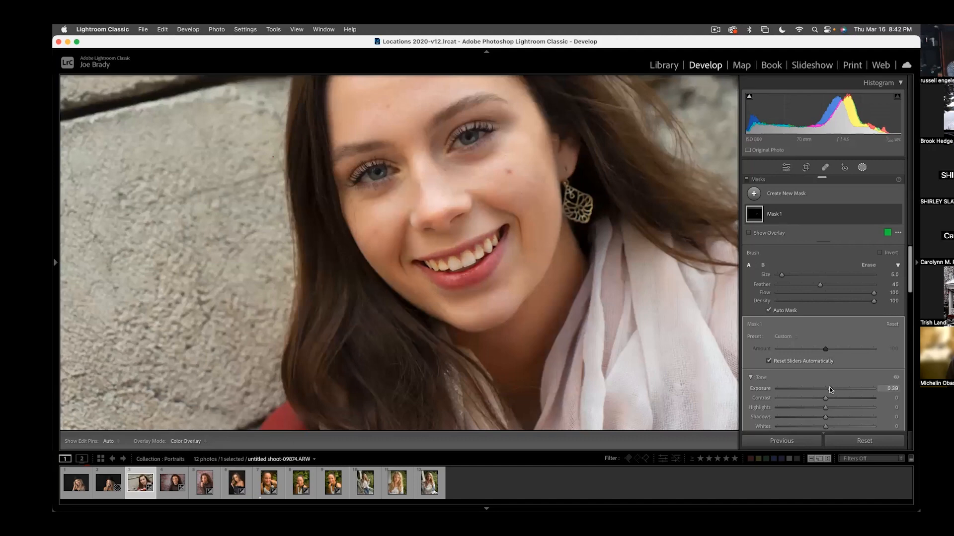
left_click_drag(828, 390, 829, 389)
left_click_drag(828, 385, 829, 385)
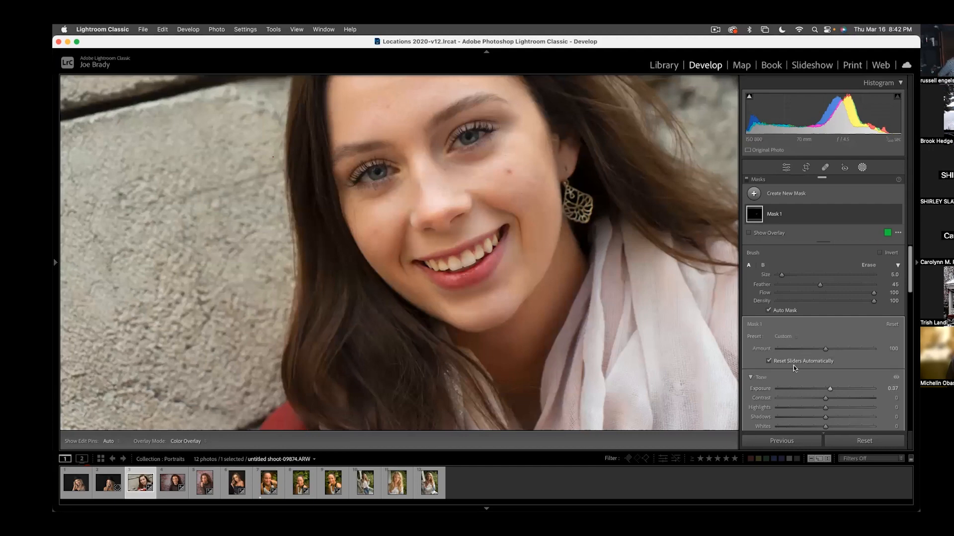
scroll(794, 365, "down", 3)
scroll(794, 365, "down", 5)
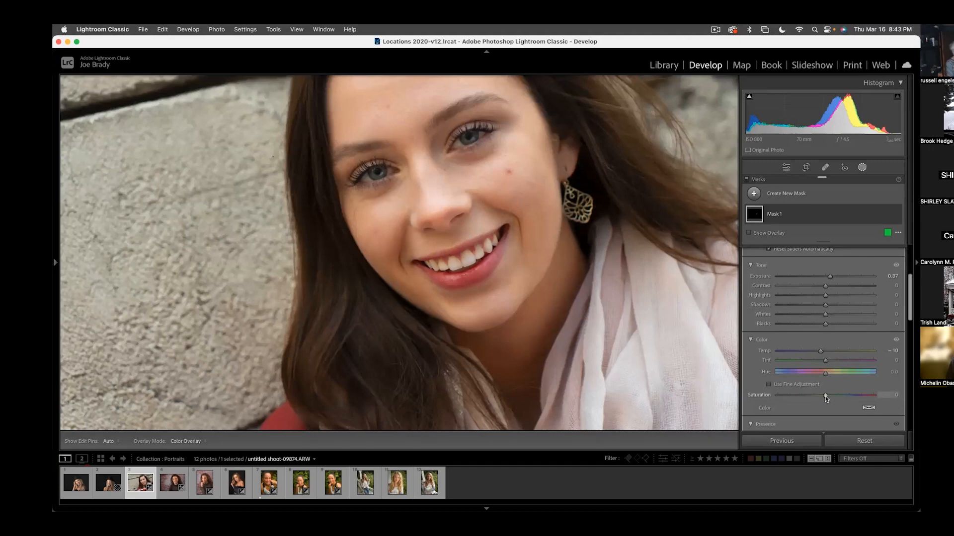
left_click_drag(821, 395, 820, 395)
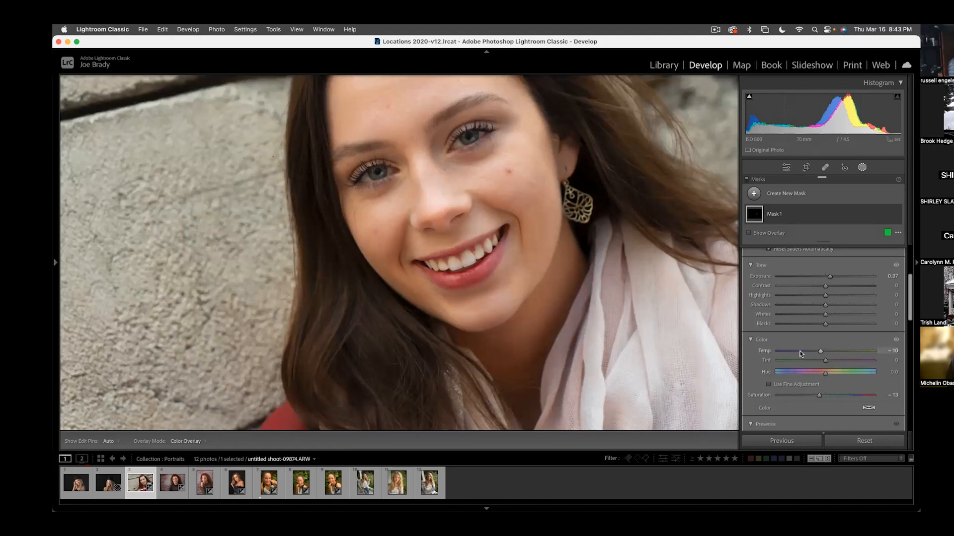
- Compare the whitened teeth with the original photo several times and close the masking tool
key("backslash")
key("backslash")
key("backslash")
key("backslash")
key("backslash")
key("backslash")
key("shift+w")
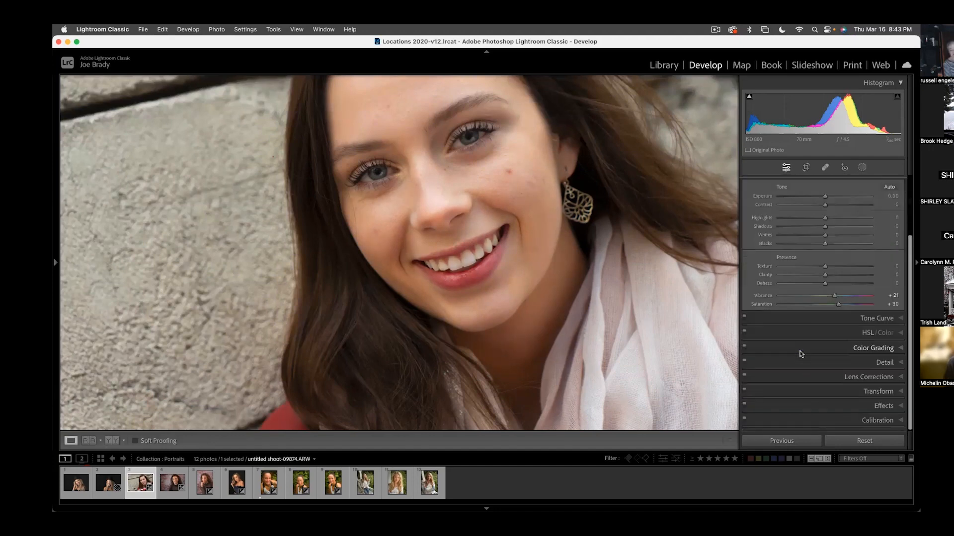
key("backslash")
key("backslash")
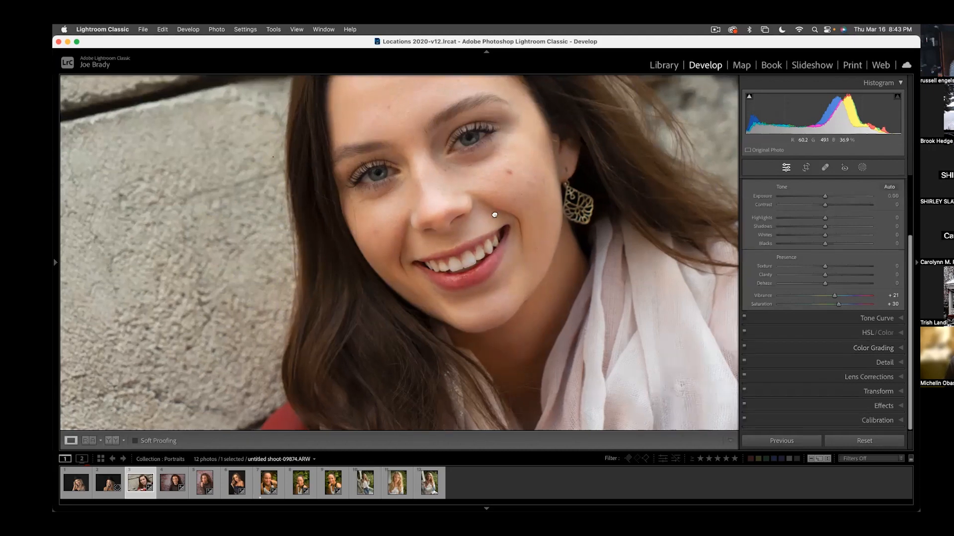
- Heal the blemishes on both cheeks using the Heal tool at size 66, feather 54 and opacity 100
left_click_drag(494, 215, 526, 270)
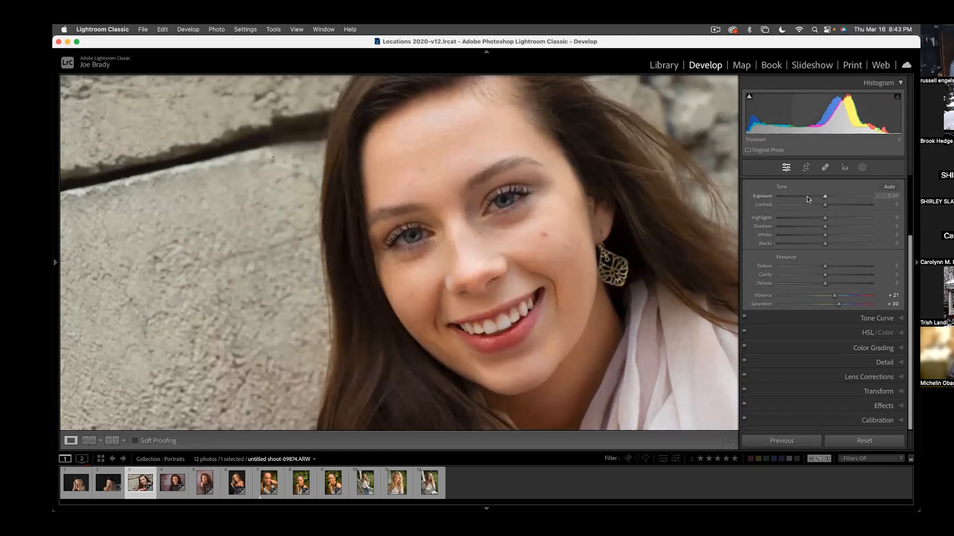
left_click(824, 167)
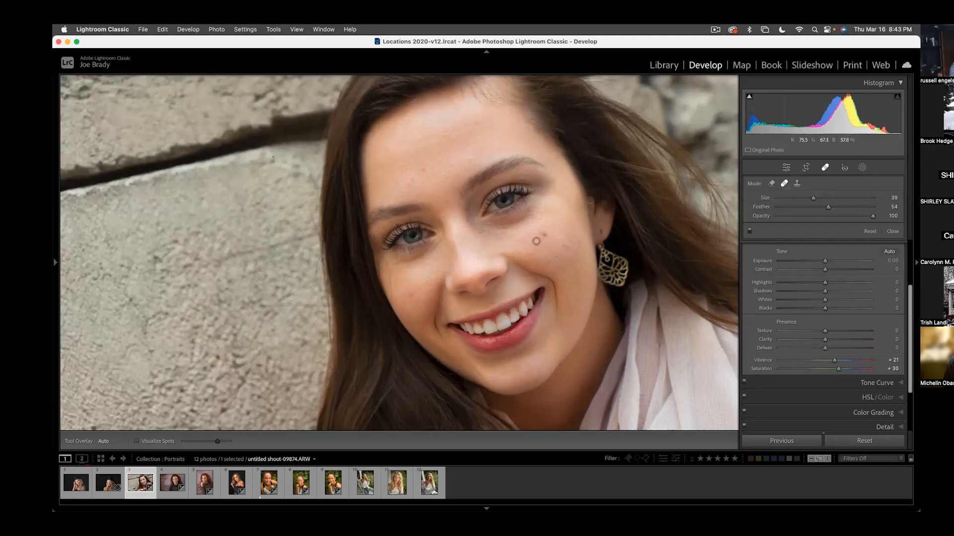
scroll(536, 241, "up", 3)
scroll(539, 238, "up", 3)
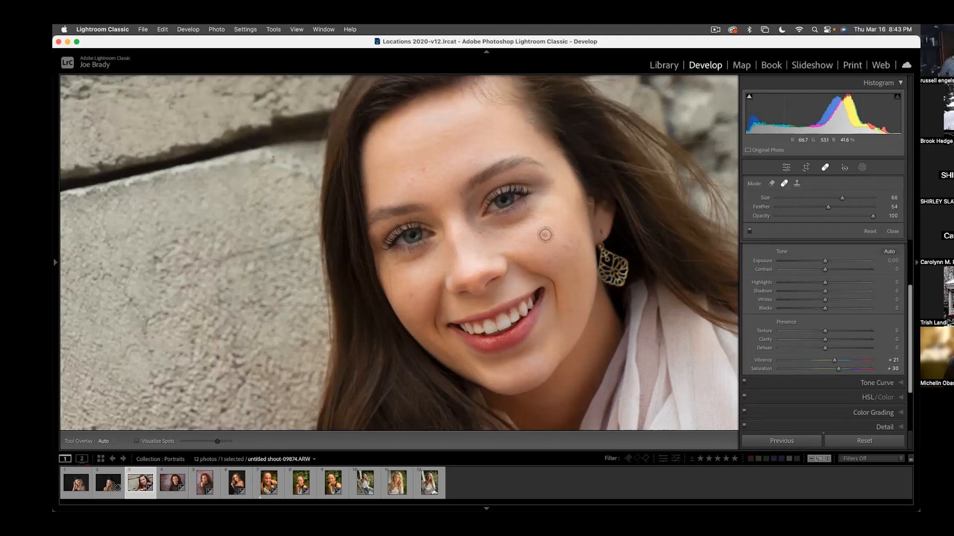
left_click(544, 235)
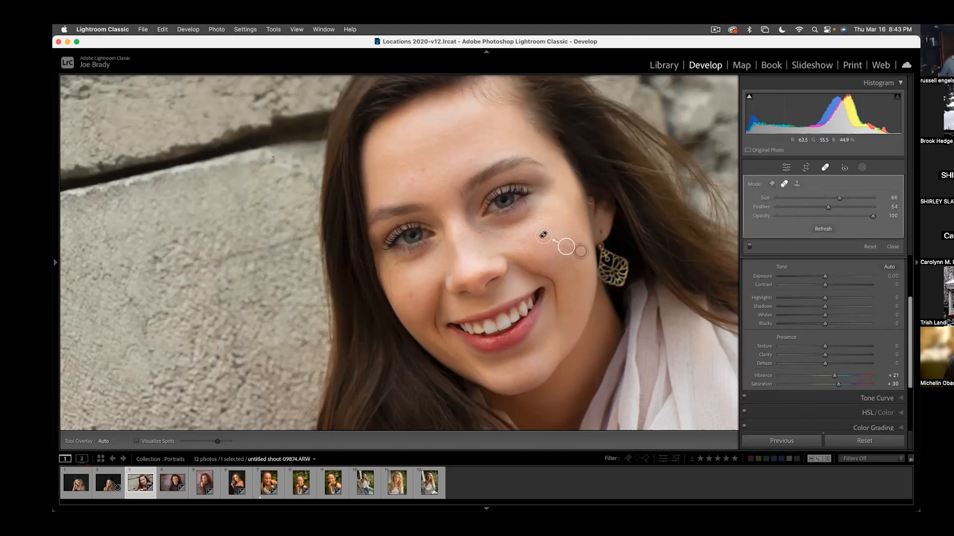
left_click_drag(567, 248, 560, 227)
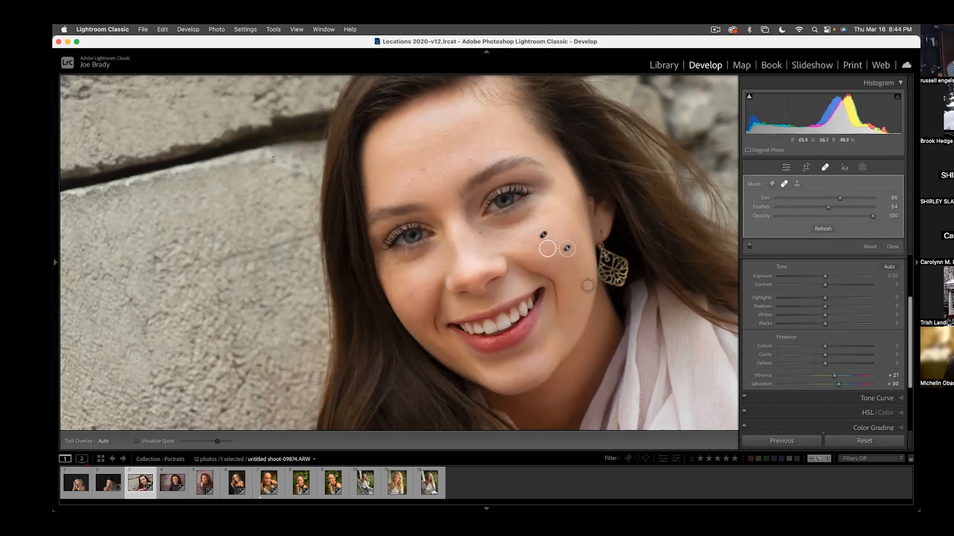
left_click(579, 247)
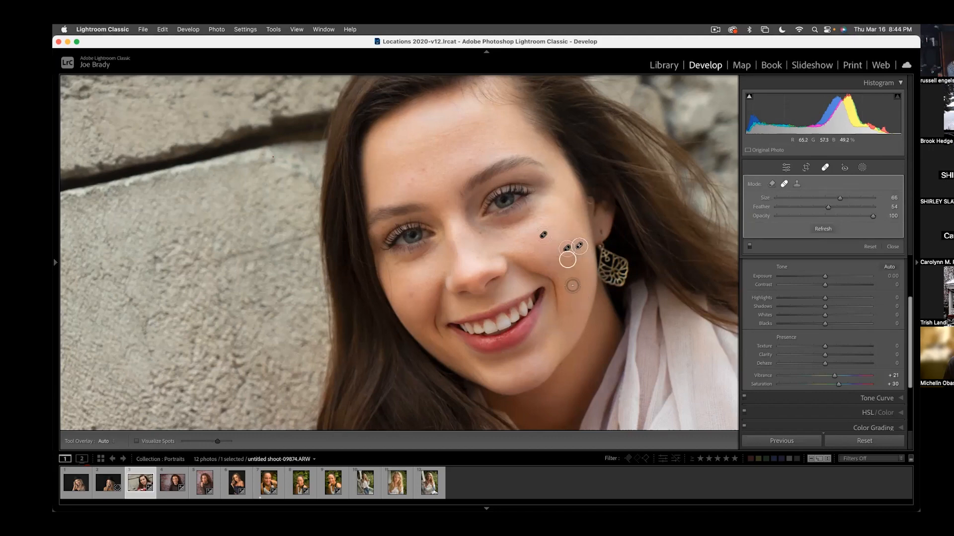
left_click(411, 294)
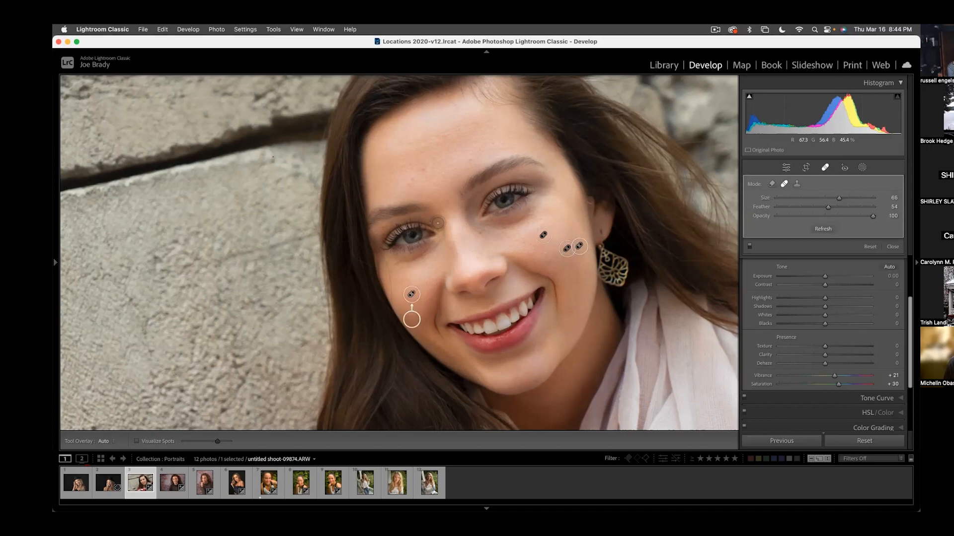
- Heal the three small blemishes on the forehead and close the healing tool
left_click(411, 179)
left_click(424, 170)
left_click(469, 158)
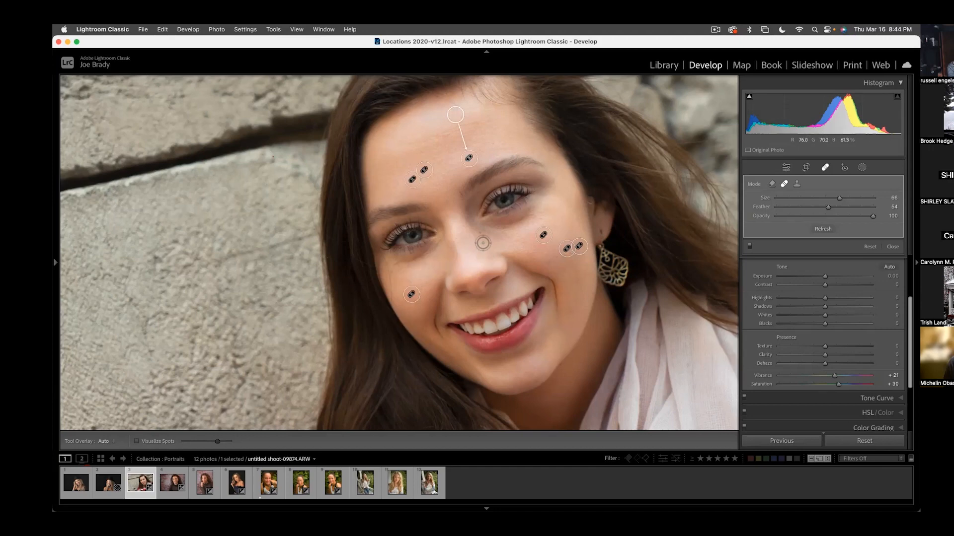
key("[")
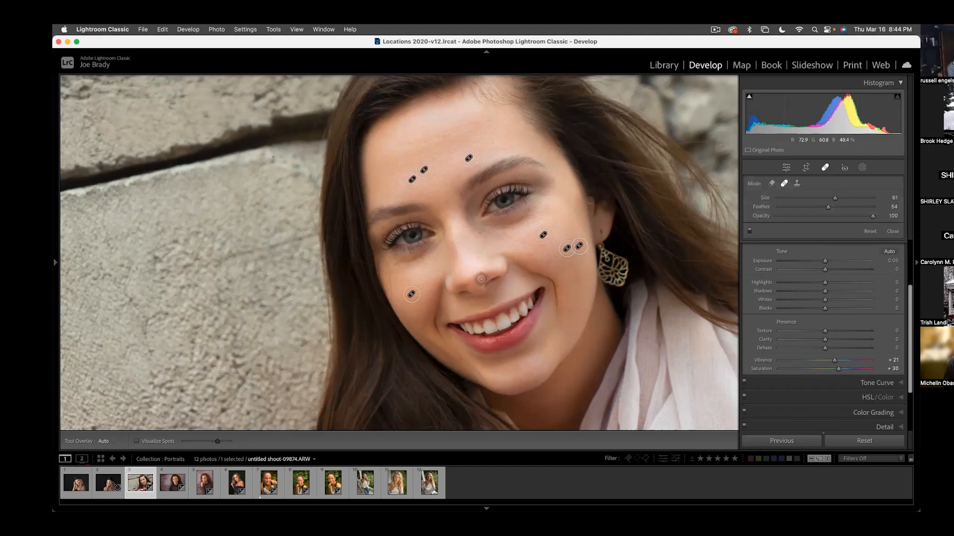
key("q")
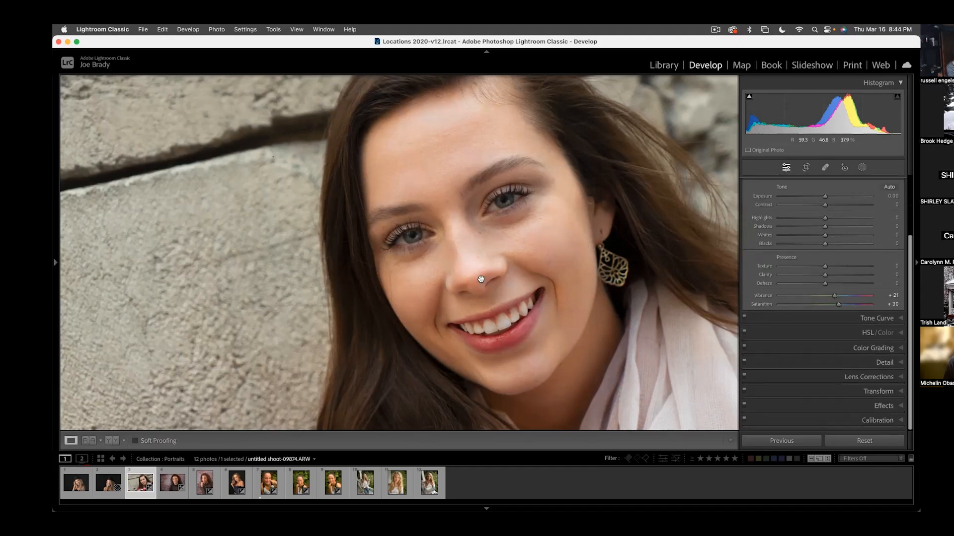
- Compare the retouched face with its before version several times, ending on the edited version
key("backslash")
key("backslash")
key("backslash")
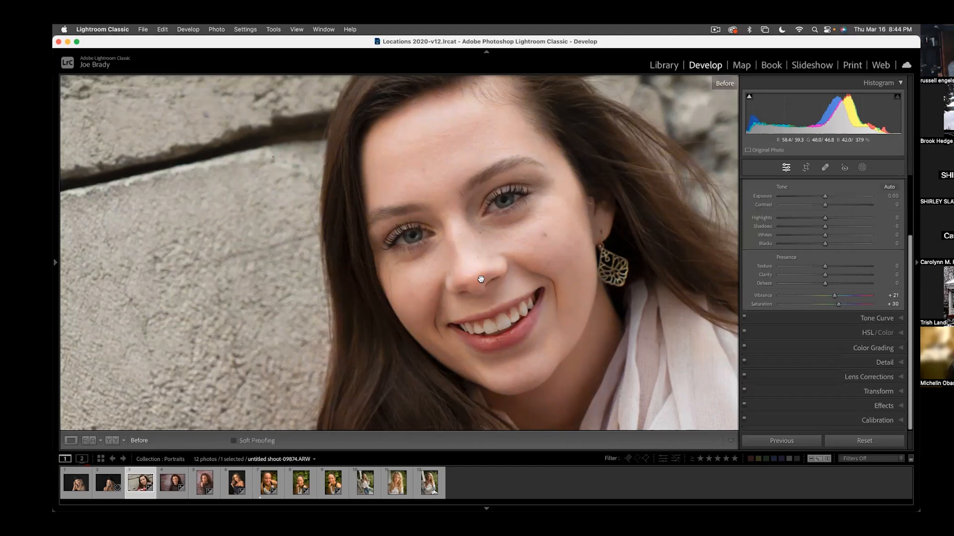
key("backslash")
key("backslash")
key("backslash")
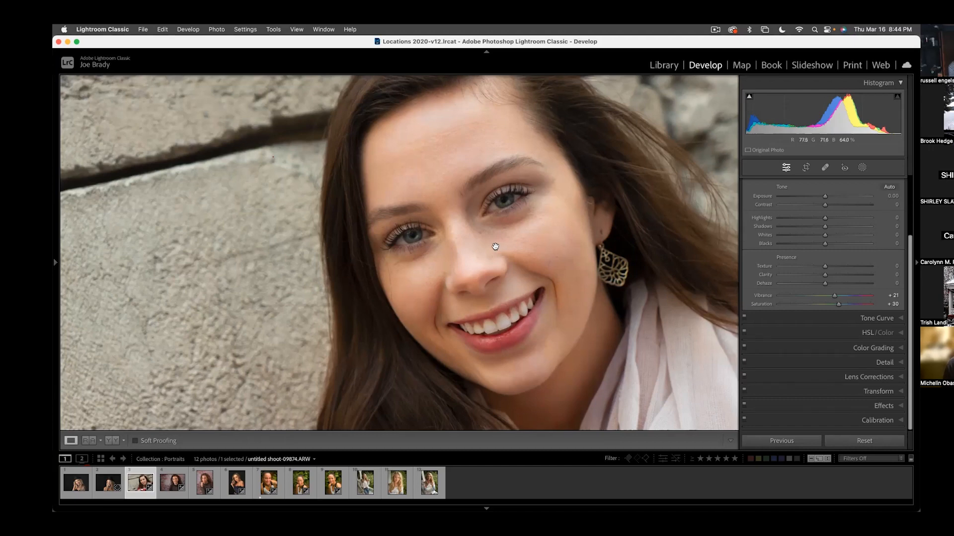
- Paint a new brush mask over both eyes and the surrounding skin with Auto Mask off, feather 45, flow 100 and density 100
key("k")
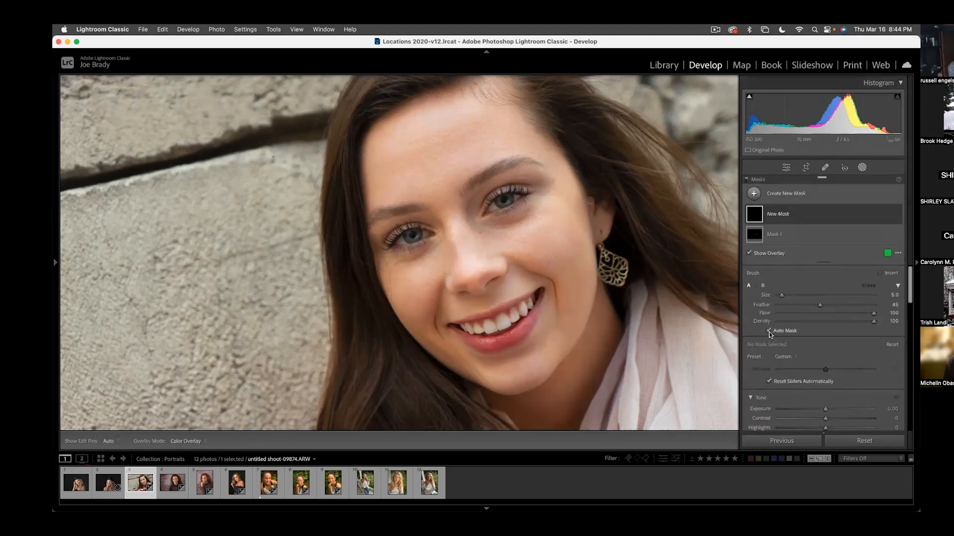
key("bracketright")
key("bracketright")
key("bracketright")
key("bracketright")
key("bracketright")
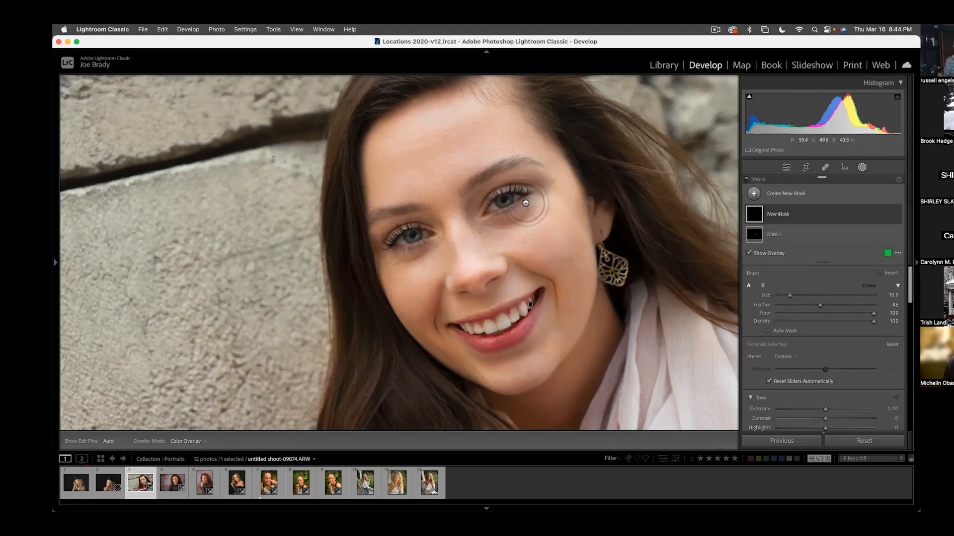
key("bracketleft")
key("bracketleft")
mouse_move(536, 188)
left_mouse_down()
mouse_move(509, 188)
mouse_move(517, 192)
mouse_move(472, 209)
mouse_move(477, 226)
mouse_move(518, 213)
mouse_move(493, 219)
left_mouse_up()
key("h")
mouse_move(434, 231)
left_mouse_down()
mouse_move(382, 239)
mouse_move(425, 256)
mouse_move(433, 248)
left_mouse_up()
key("h")
- Hide the mask overlay and brighten the eye areas with shadows 41 and exposure 0.19
scroll(832, 349, "down", 5)
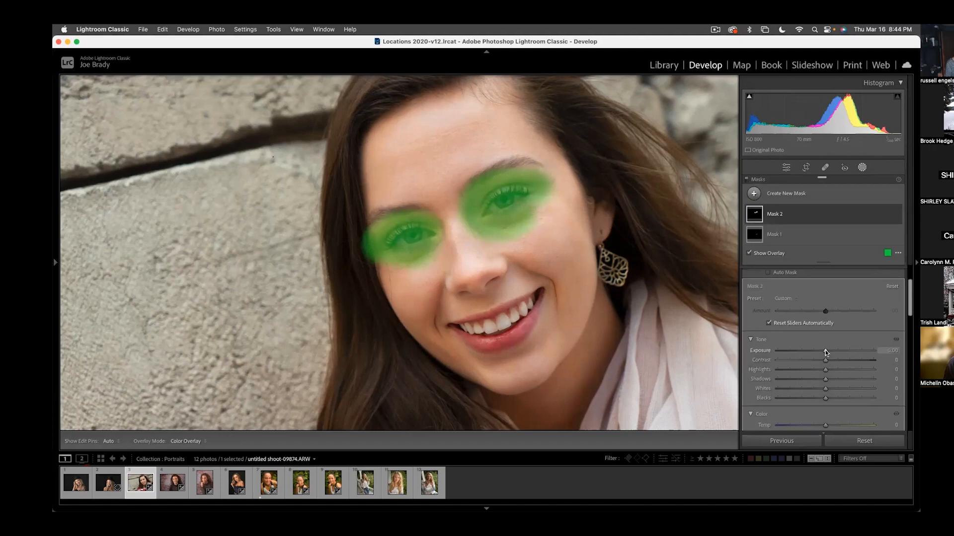
key("o")
left_click(844, 320)
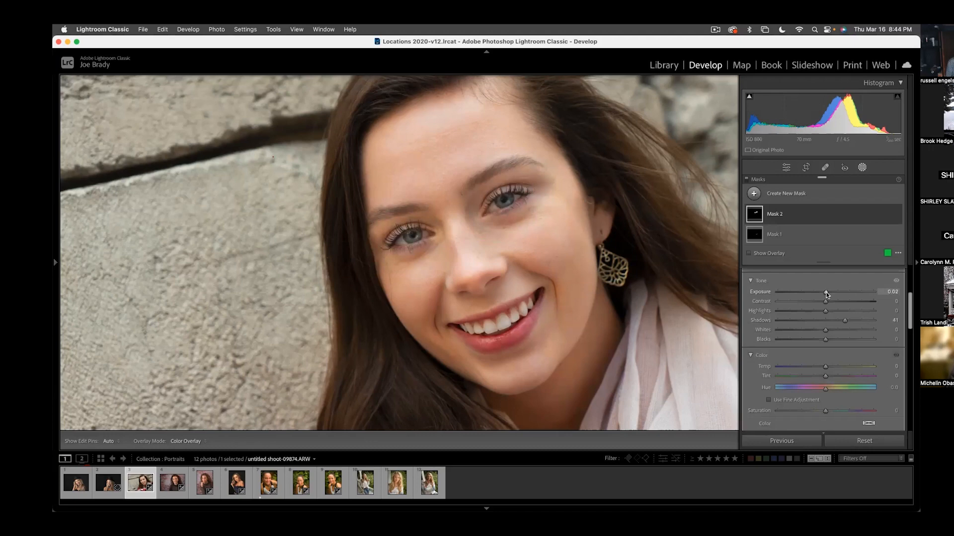
left_click_drag(827, 294, 828, 291)
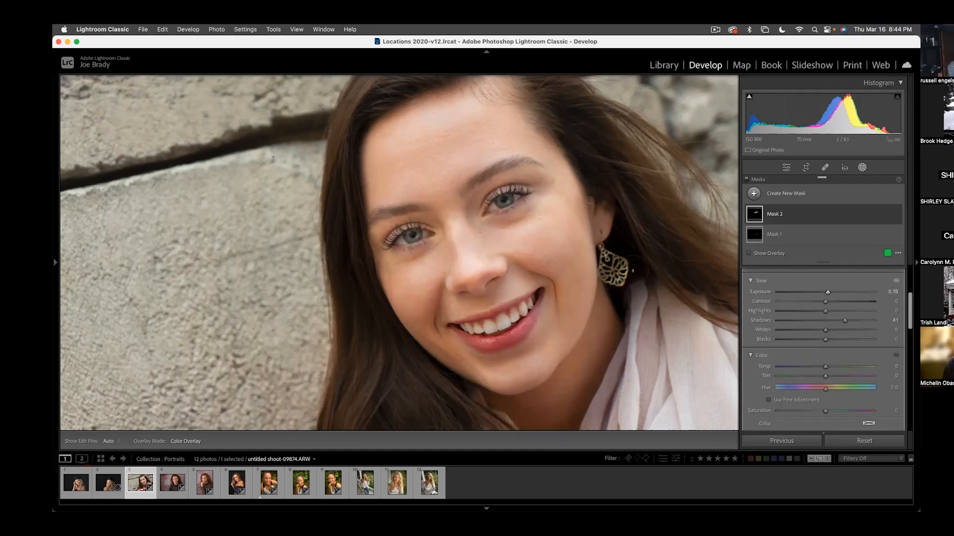
- Zoom in to 100% on the eyes and paint a new brush mask over the whites of both eyes
left_click(56, 263)
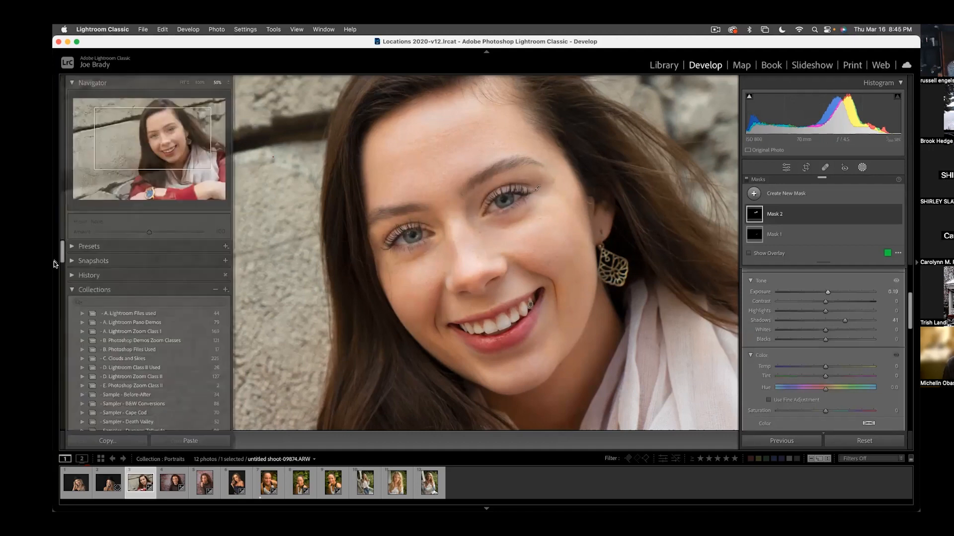
left_click(199, 82)
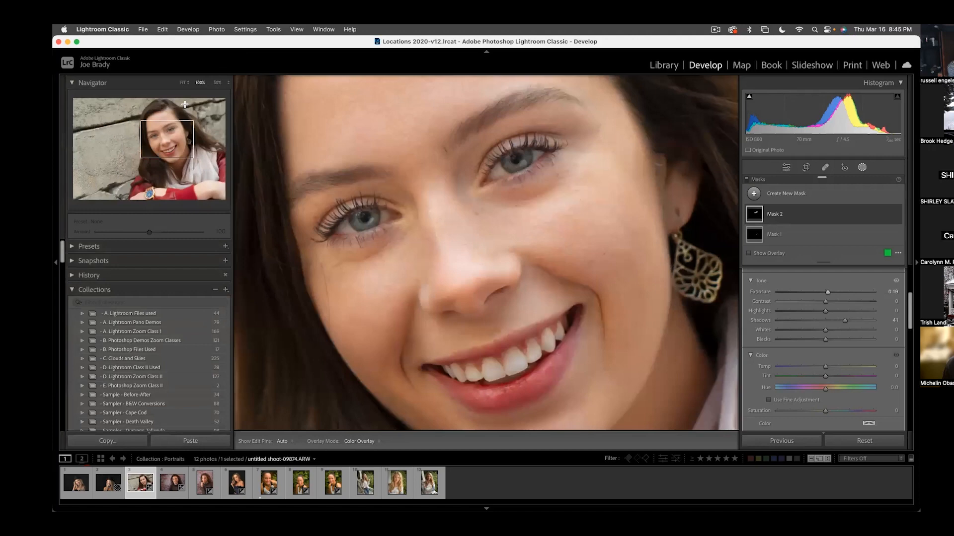
left_click_drag(174, 144, 164, 134)
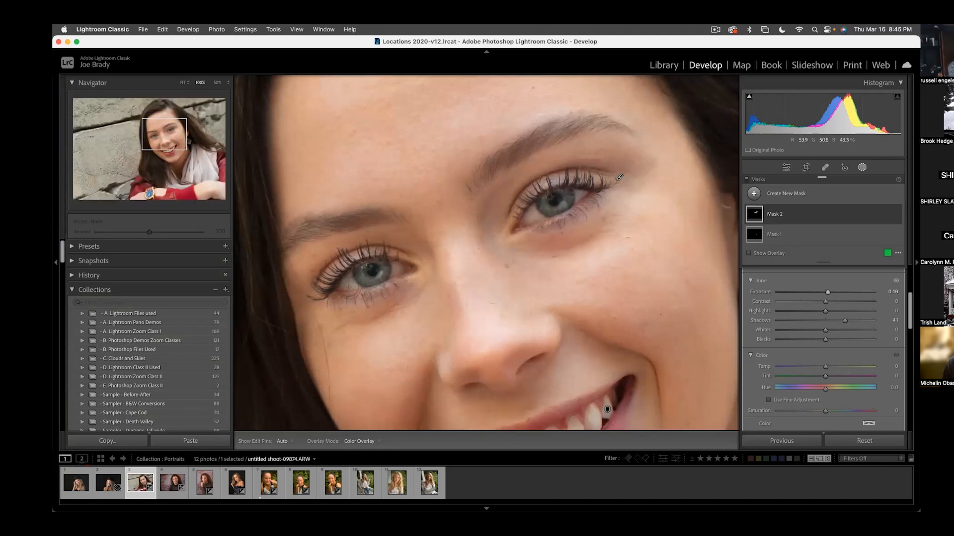
key("k")
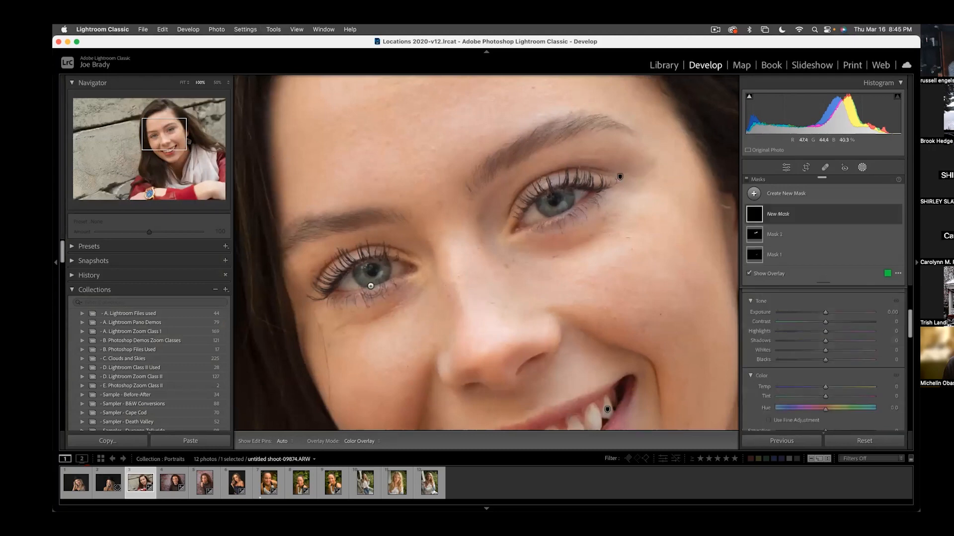
left_click_drag(350, 284, 412, 268)
left_click_drag(525, 231, 589, 191)
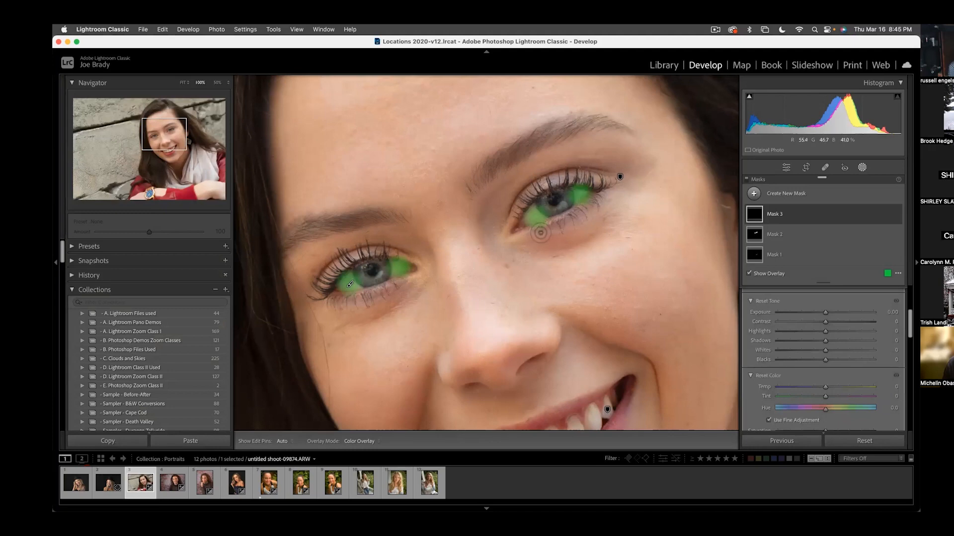
mouse_move(544, 229)
left_mouse_down()
mouse_move(536, 229)
mouse_move(555, 220)
left_mouse_up()
left_click_drag(600, 199, 591, 204)
key("h")
left_click_drag(412, 270, 408, 267)
- Set the eye-whites mask to exposure 0.35 and temperature -8
left_click_drag(825, 312, 830, 313)
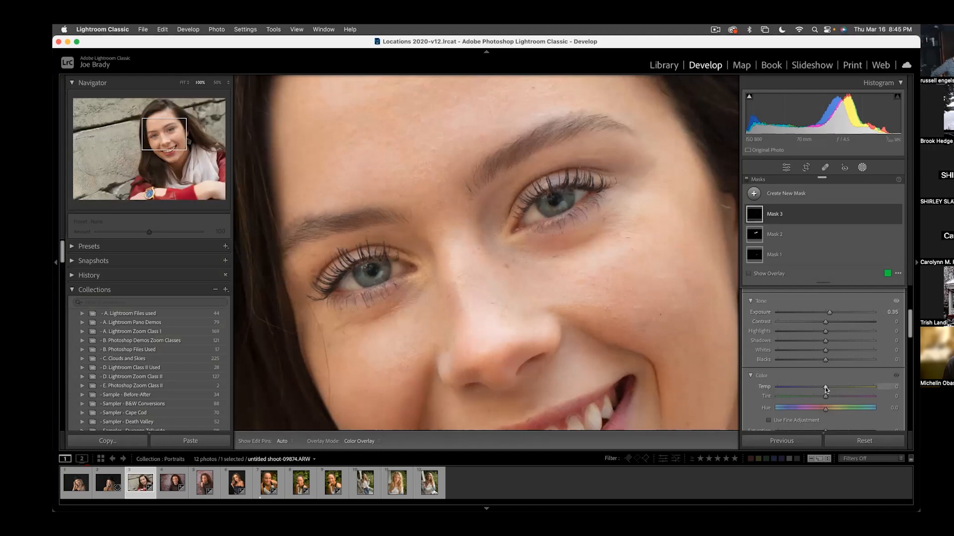
left_click_drag(824, 386, 822, 387)
left_click_drag(821, 386, 821, 387)
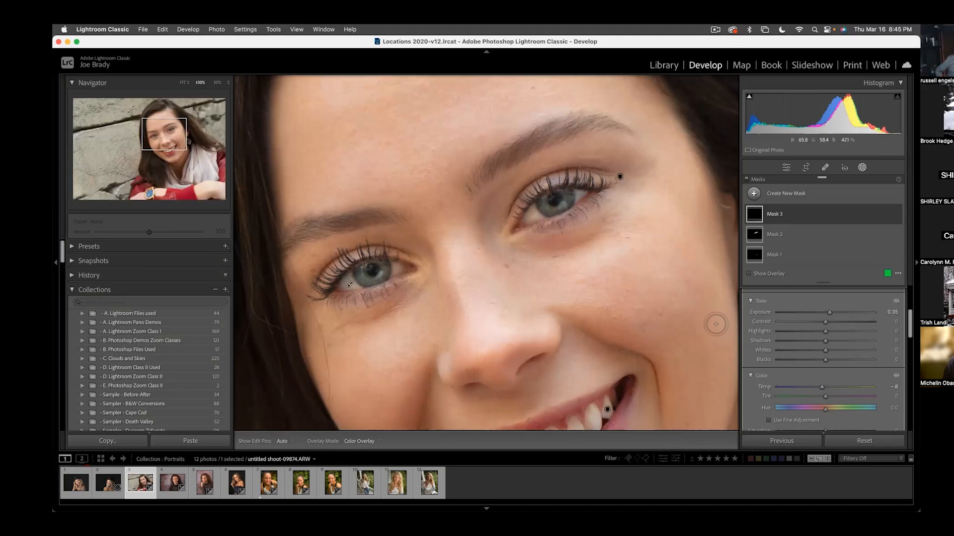
- Paint a new brush mask over the irises of both eyes with Auto Mask on
key("o")
key("k")
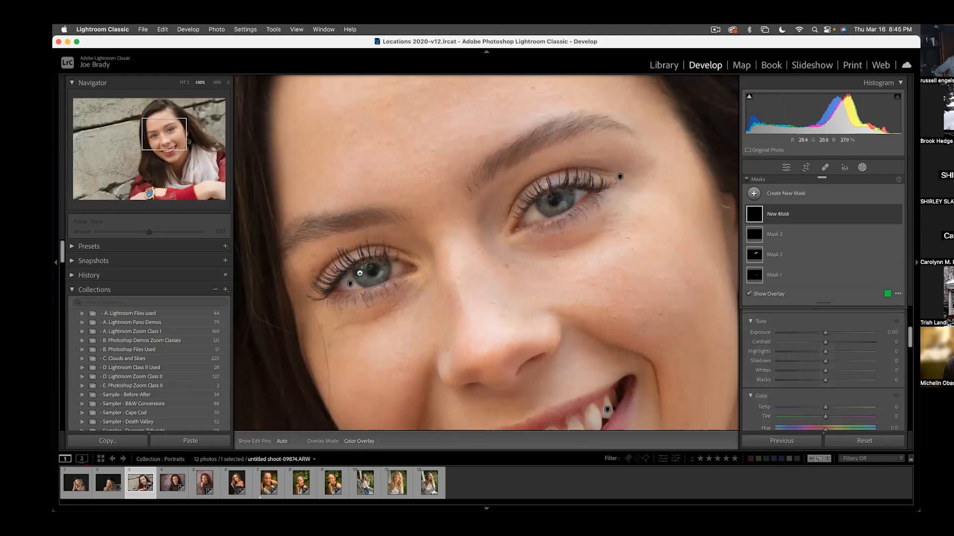
scroll(800, 348, "up", 5)
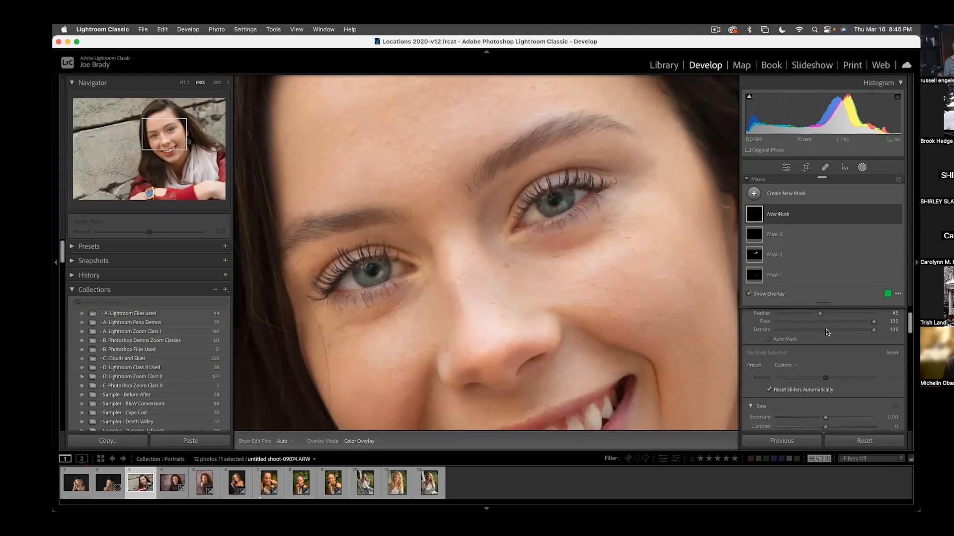
left_click(769, 347)
scroll(775, 348, "down", 1)
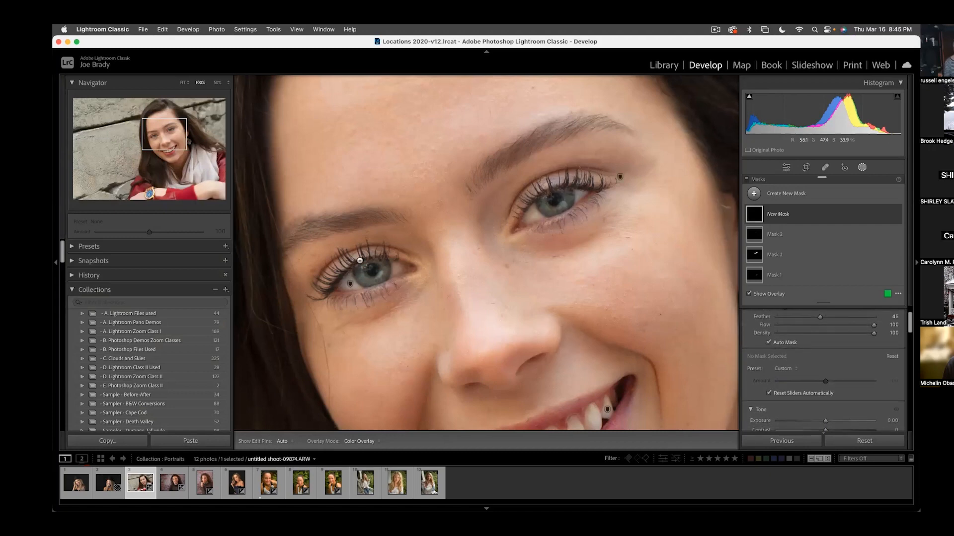
left_click_drag(358, 273, 386, 267)
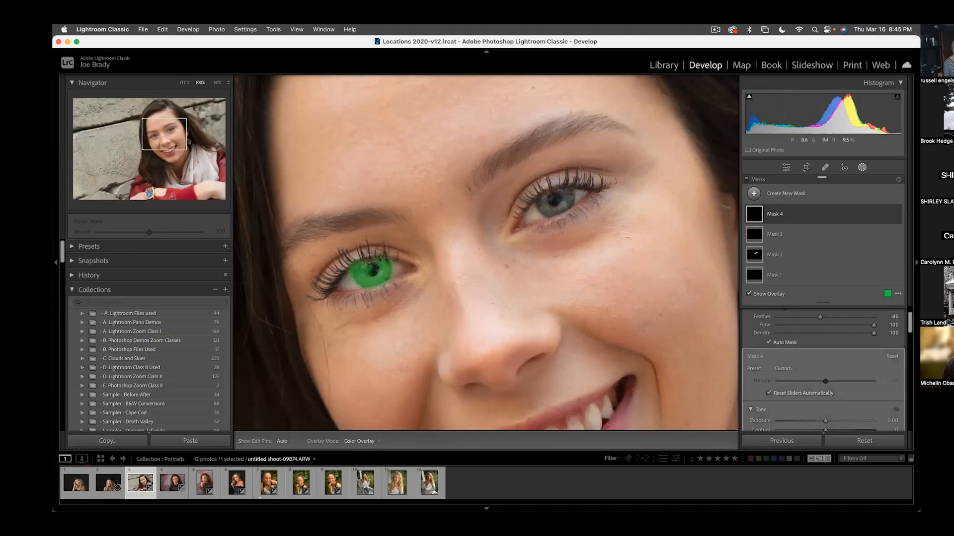
mouse_move(539, 201)
left_mouse_down()
mouse_move(552, 209)
mouse_move(567, 196)
mouse_move(559, 200)
left_mouse_up()
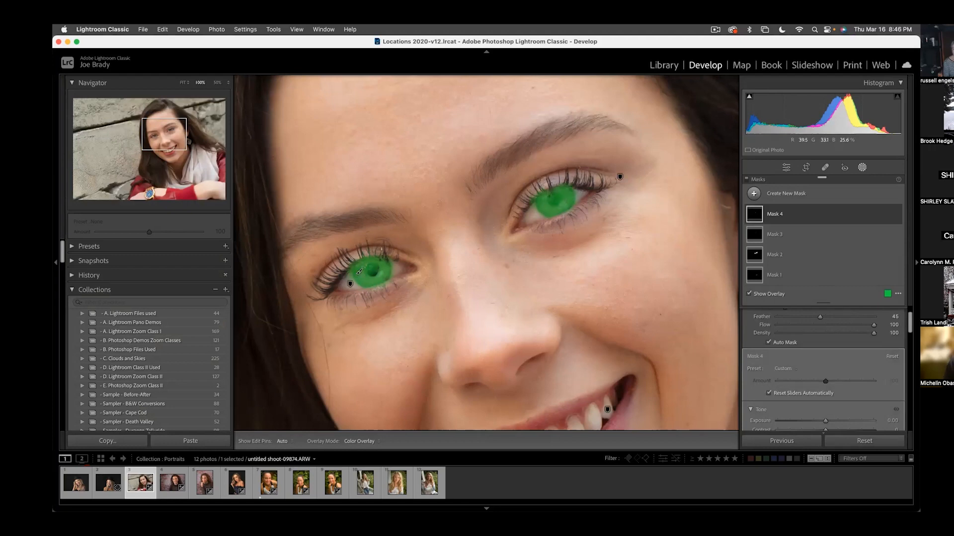
- Erase the pupils of both eyes from the iris mask
key("alt")
left_click_drag(361, 254, 349, 277)
key("h")
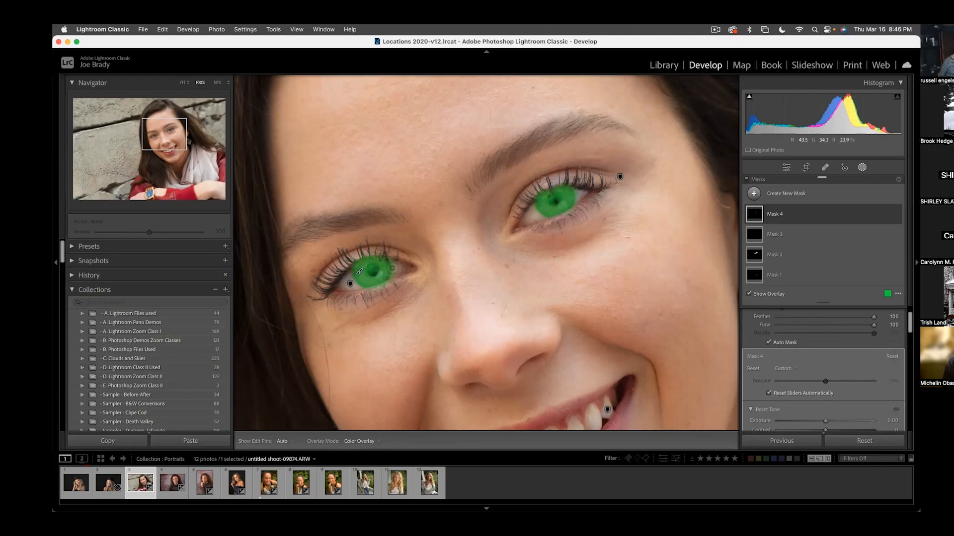
key("h")
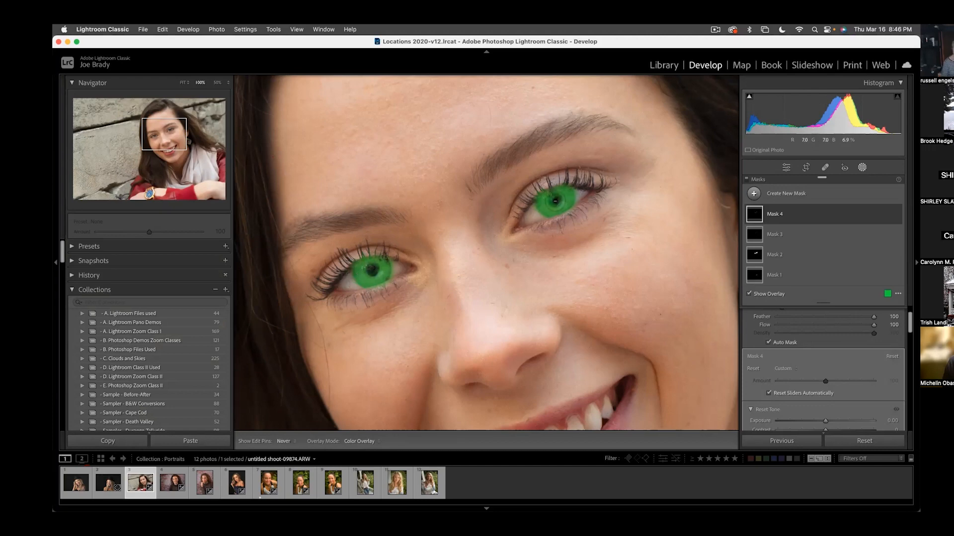
key("h")
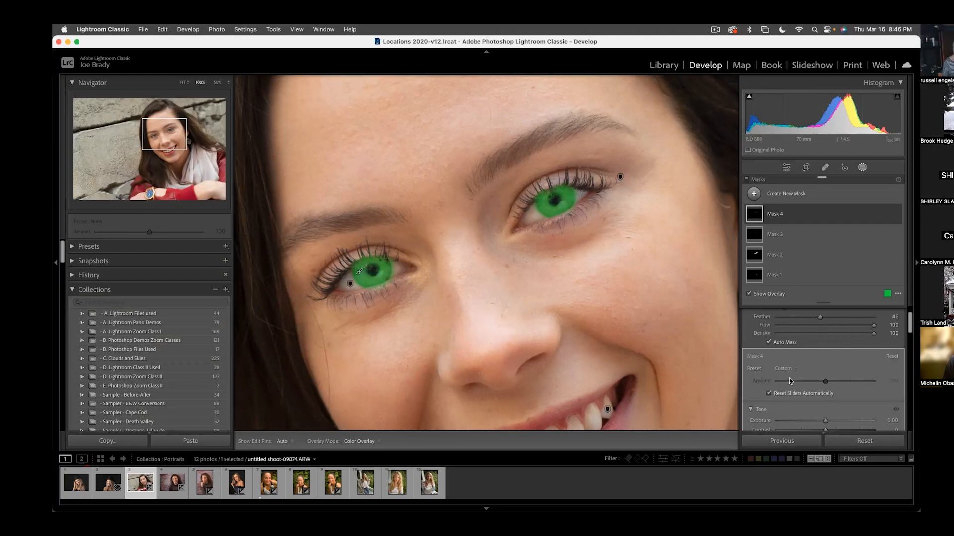
- Adjust the iris mask with exposure 0.34, saturation 34 and a slightly cooler temperature
scroll(791, 378, "down", 3)
left_click_drag(826, 363, 829, 363)
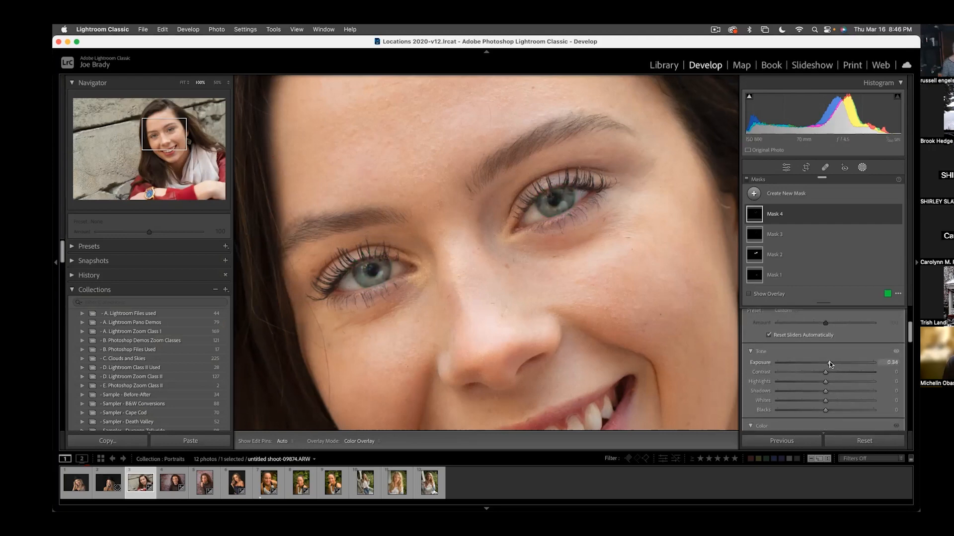
scroll(829, 368, "down", 3)
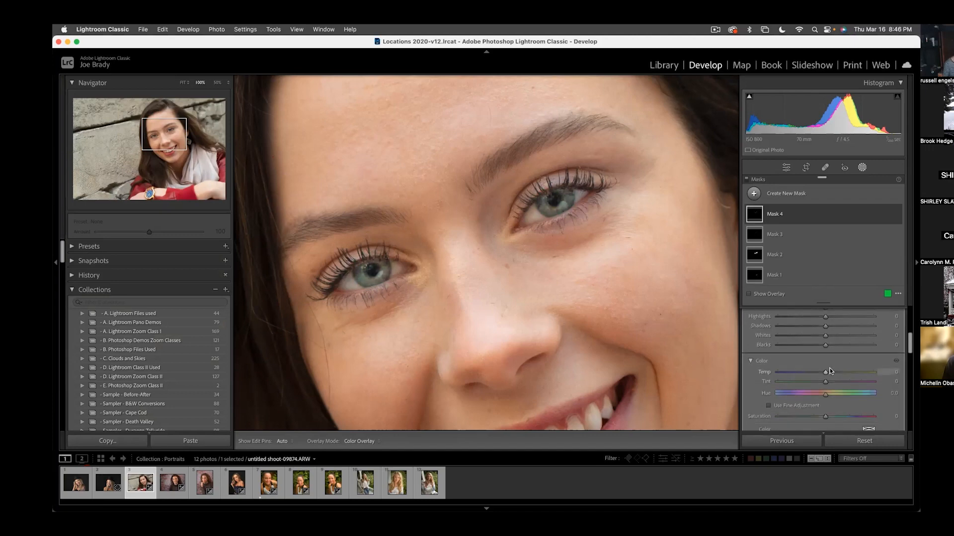
left_click(836, 416)
left_click(842, 416)
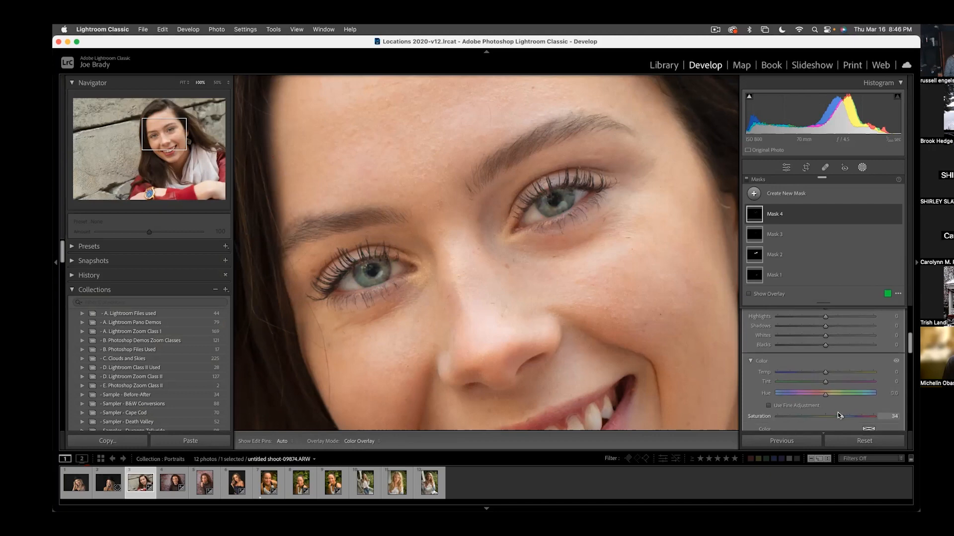
left_click(818, 372)
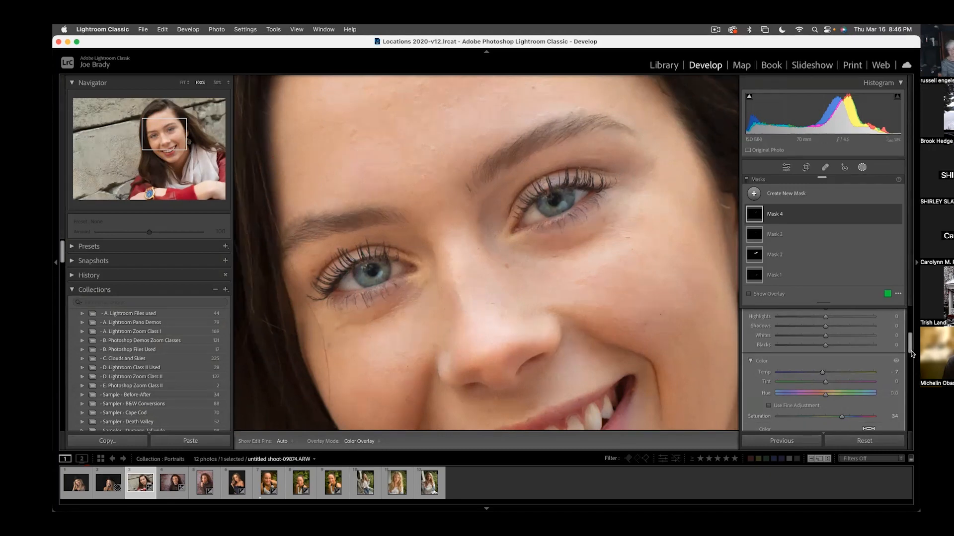
- Tint the iris mask with a pale blue of hue 241 and saturation 22, and close the color picker
left_click_drag(911, 351, 908, 359)
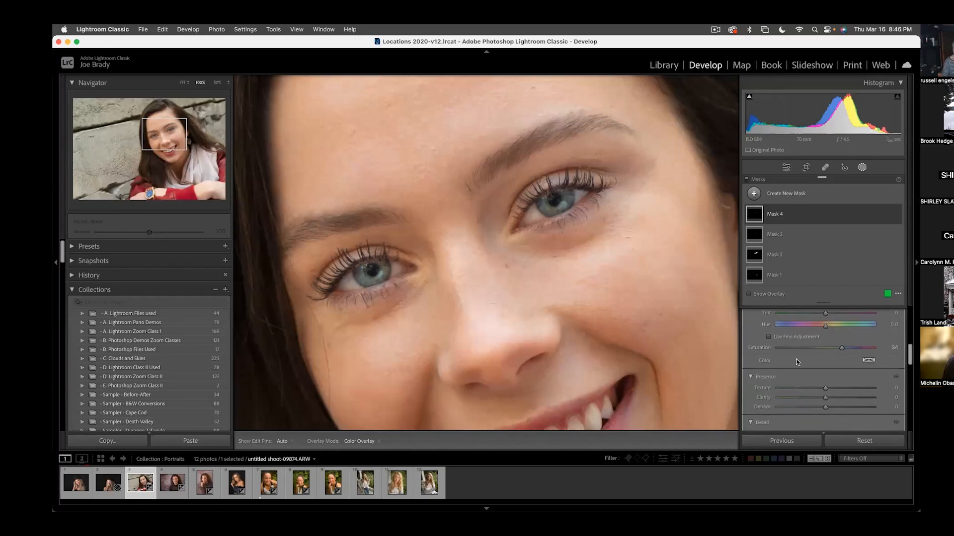
mouse_move(908, 351)
left_mouse_down()
mouse_move(908, 321)
mouse_move(908, 353)
left_mouse_up()
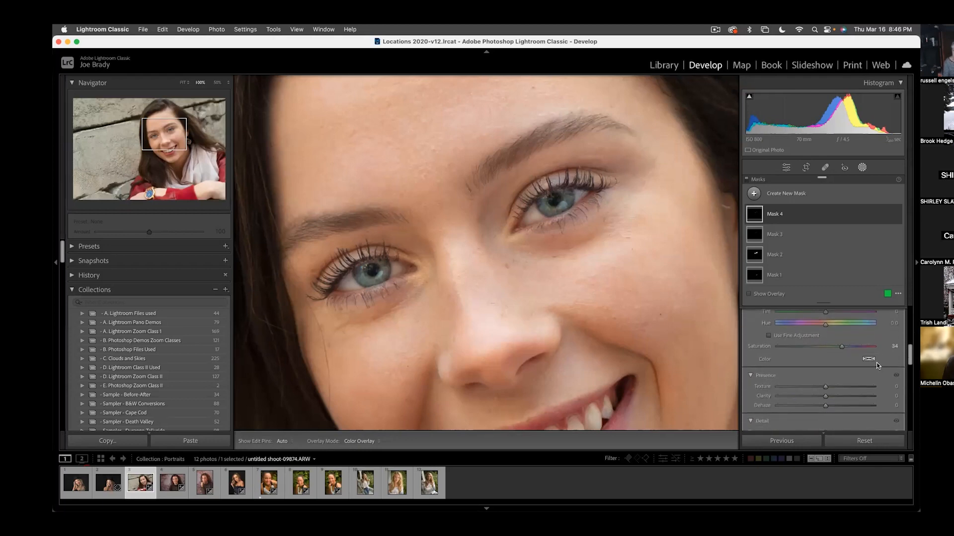
left_click(867, 359)
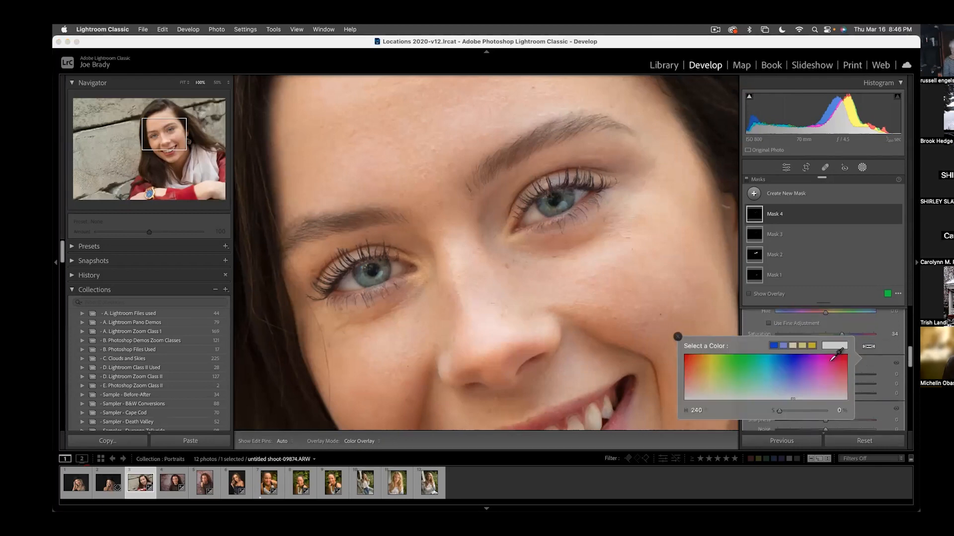
left_click(783, 361)
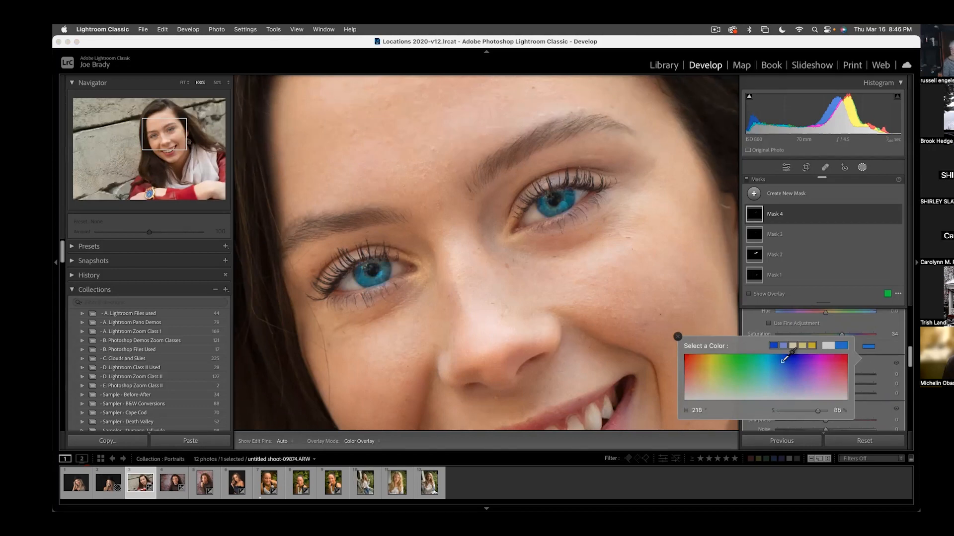
left_click(787, 360)
left_click(792, 363)
left_click(793, 358)
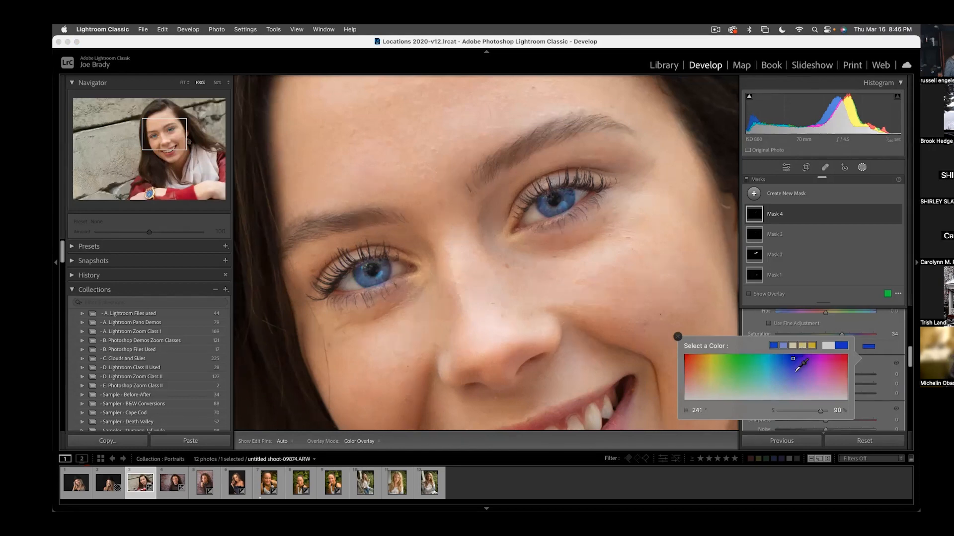
left_click_drag(819, 412, 789, 410)
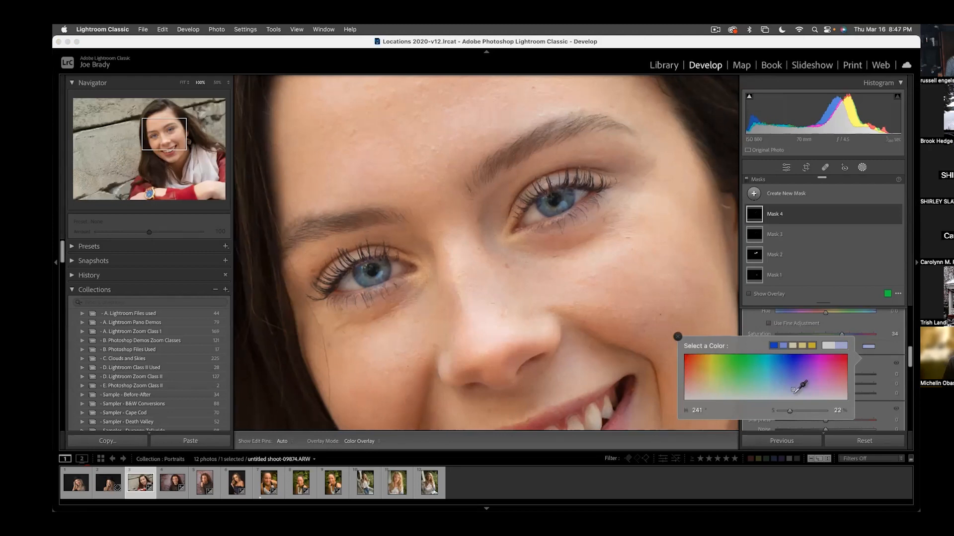
left_click(678, 338)
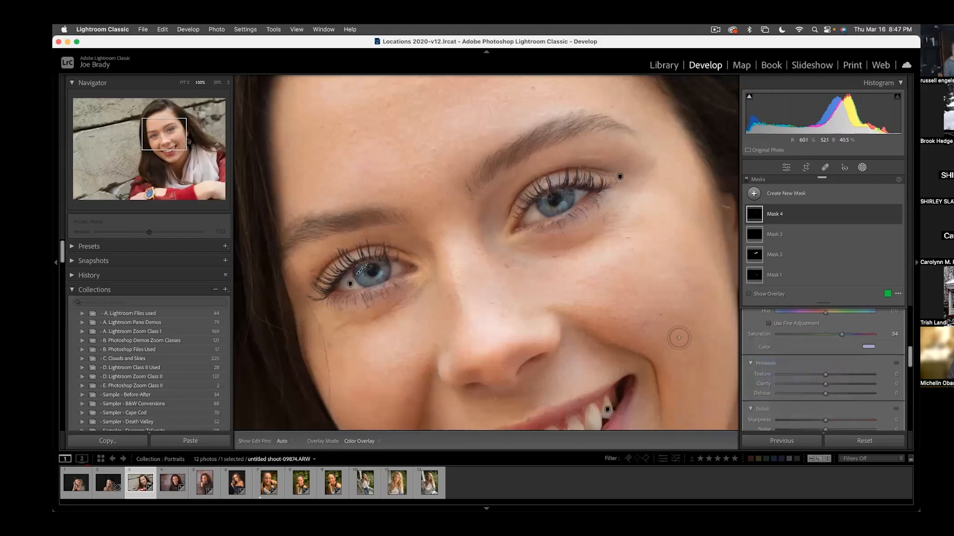
- Fit the whole photo in the view and close the masking tool to check the overall retouch
key("Escape")
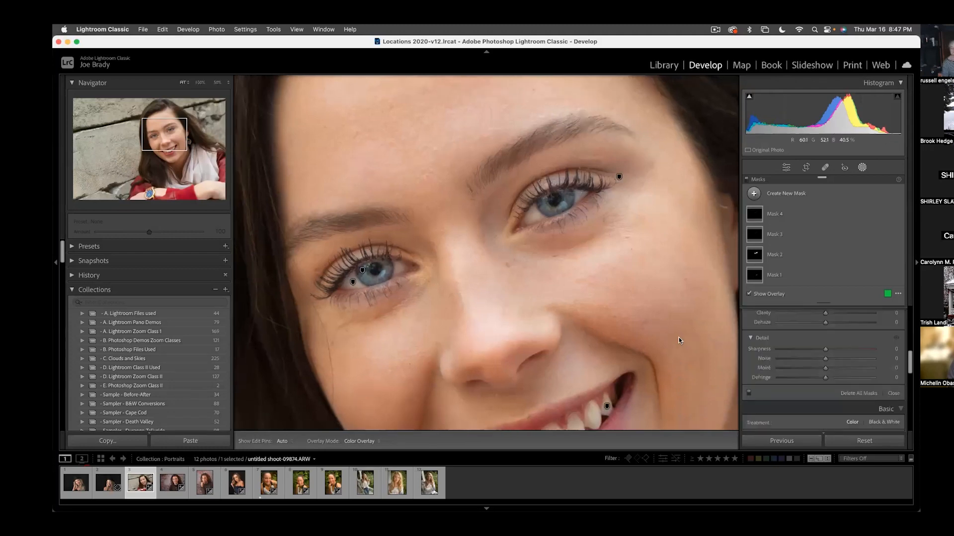
left_click(678, 337)
key("h")
key("shift+w")
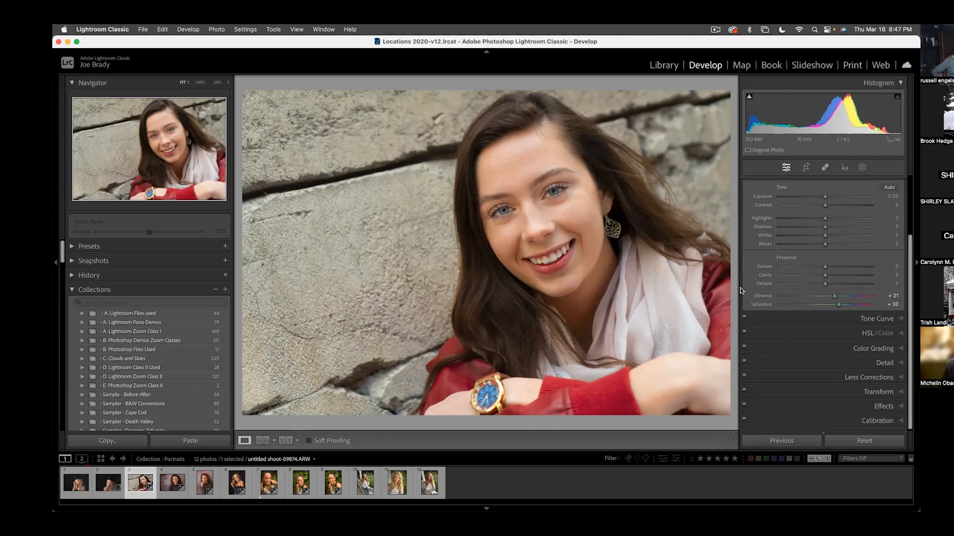
- Reopen the masks, select the teeth mask and lower its exposure to 0.20
left_click(861, 167)
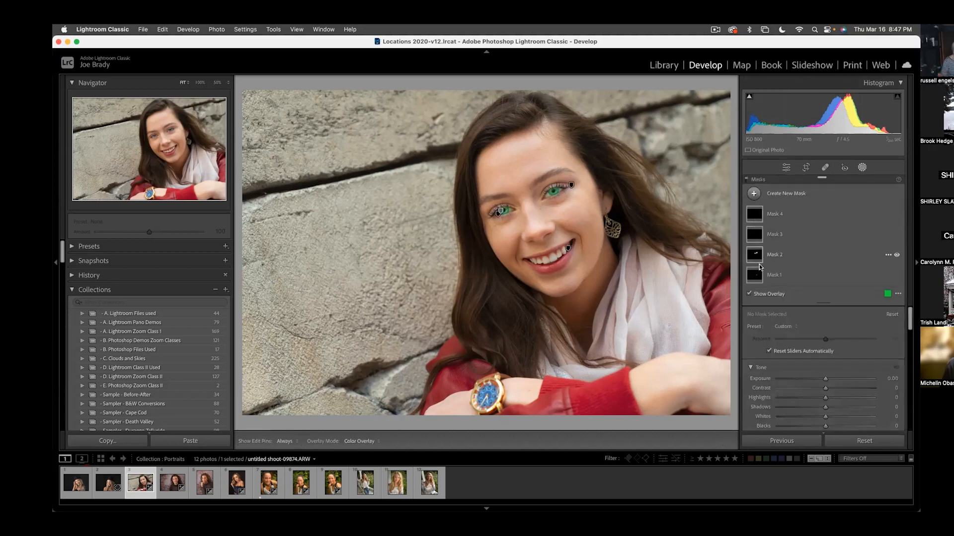
mouse_move(758, 275)
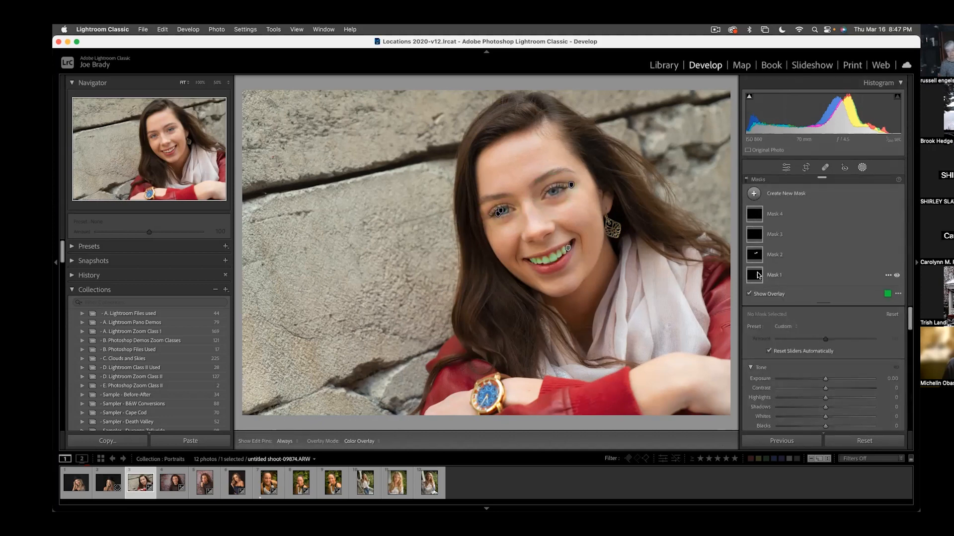
left_click(758, 275)
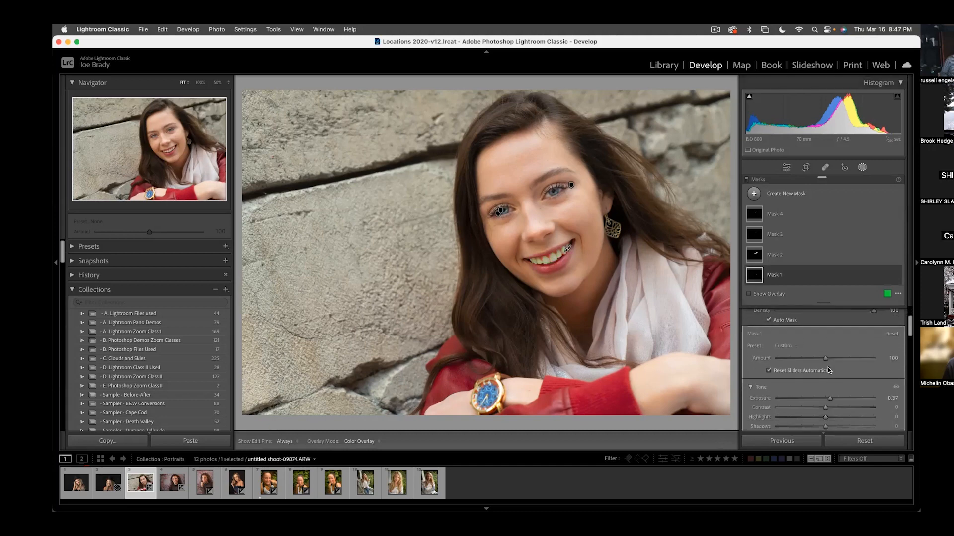
scroll(832, 374, "down", 2)
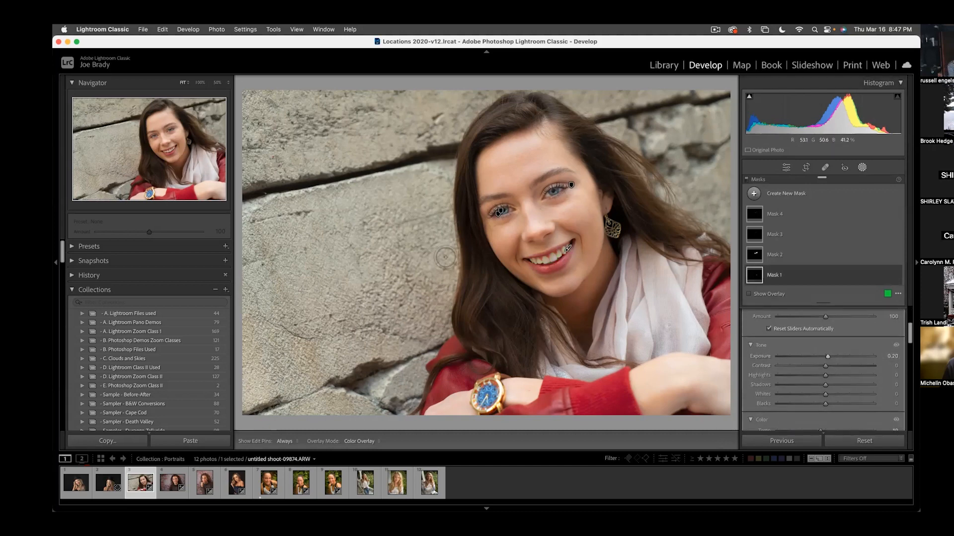
- Leave the teeth mask and paint a new brush mask over the face and neck skin, using brush size 18 on larger areas
key("Escape")
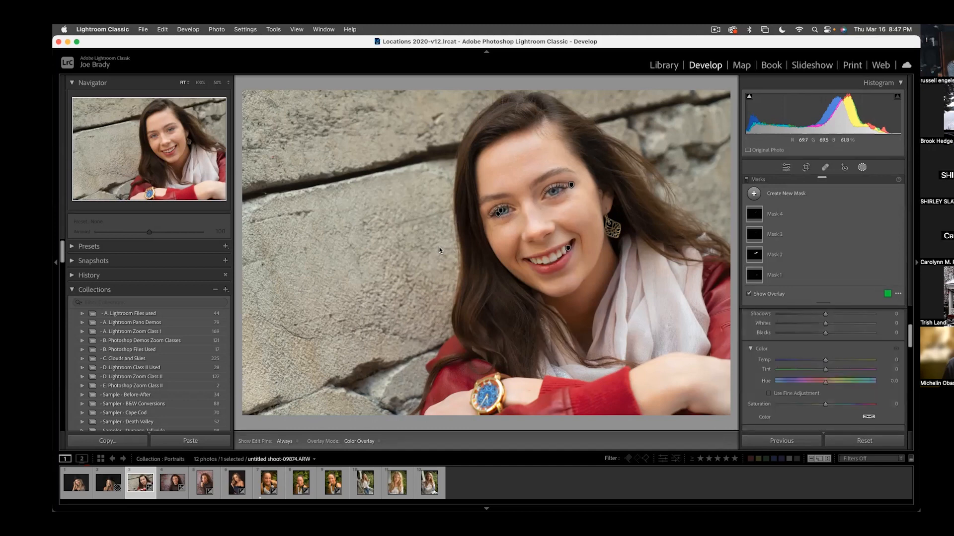
key("Escape")
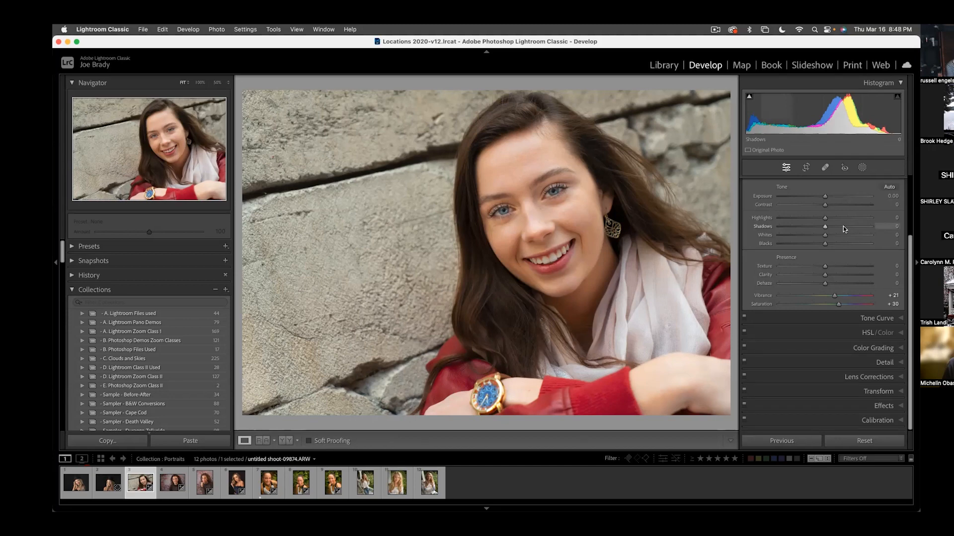
key("k")
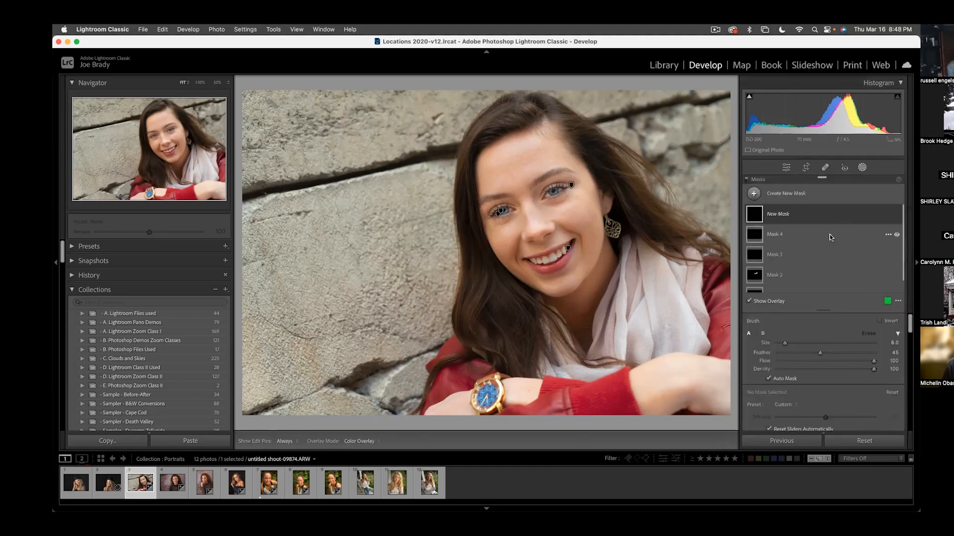
scroll(523, 170, "up", 5)
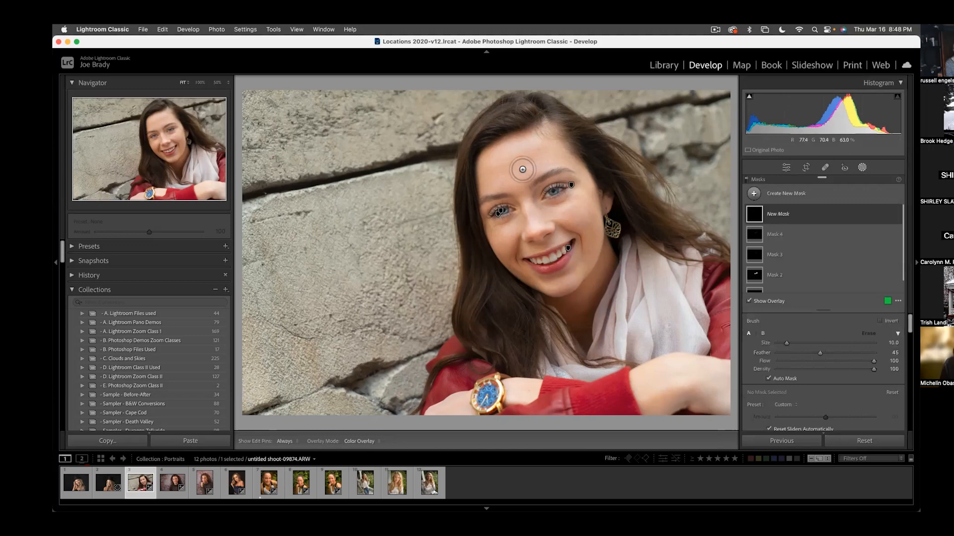
key("h")
mouse_move(502, 166)
left_mouse_down()
mouse_move(494, 166)
mouse_move(560, 164)
mouse_move(589, 211)
mouse_move(502, 243)
mouse_move(541, 274)
mouse_move(582, 266)
mouse_move(581, 229)
mouse_move(596, 253)
mouse_move(588, 226)
mouse_move(584, 318)
mouse_move(571, 332)
mouse_move(551, 308)
left_mouse_up()
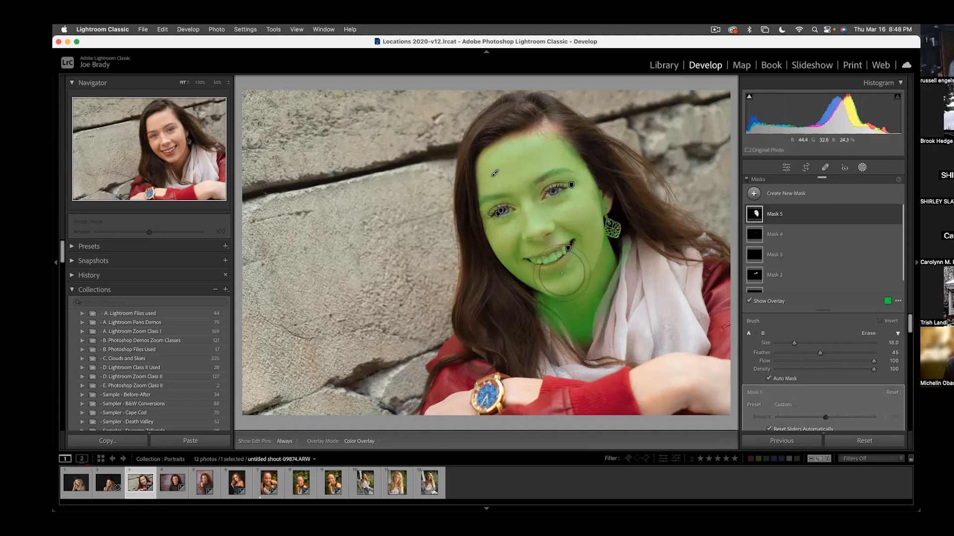
left_click_drag(541, 139, 546, 132)
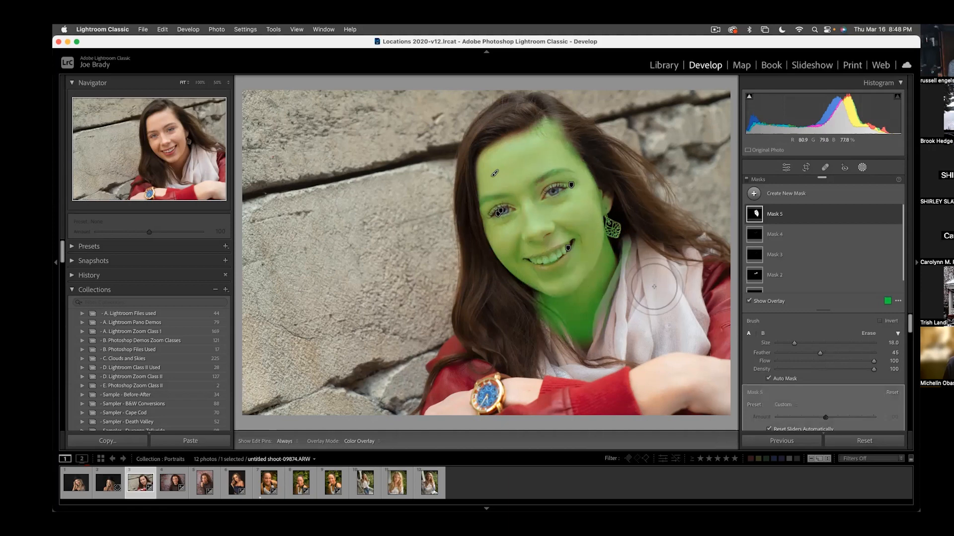
- Soften the skin by setting the face mask's texture to -27, and close the masking tool
scroll(859, 332, "down", 4)
scroll(861, 333, "down", 3)
scroll(861, 333, "down", 4)
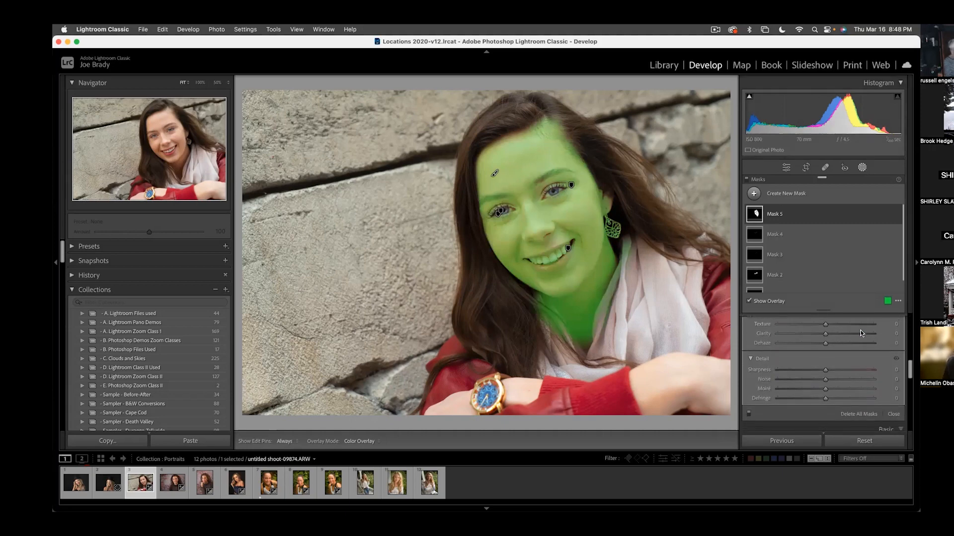
scroll(848, 334, "up", 2)
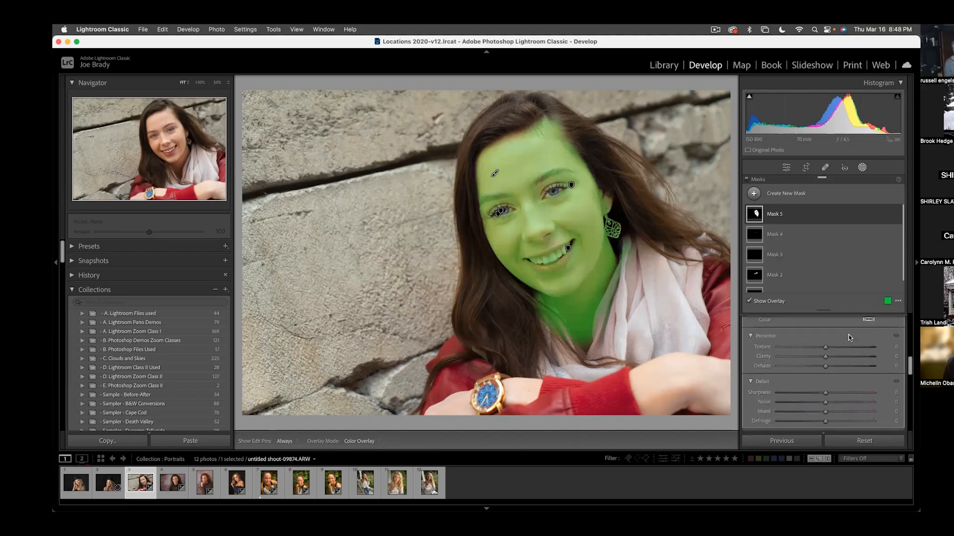
left_click(812, 349)
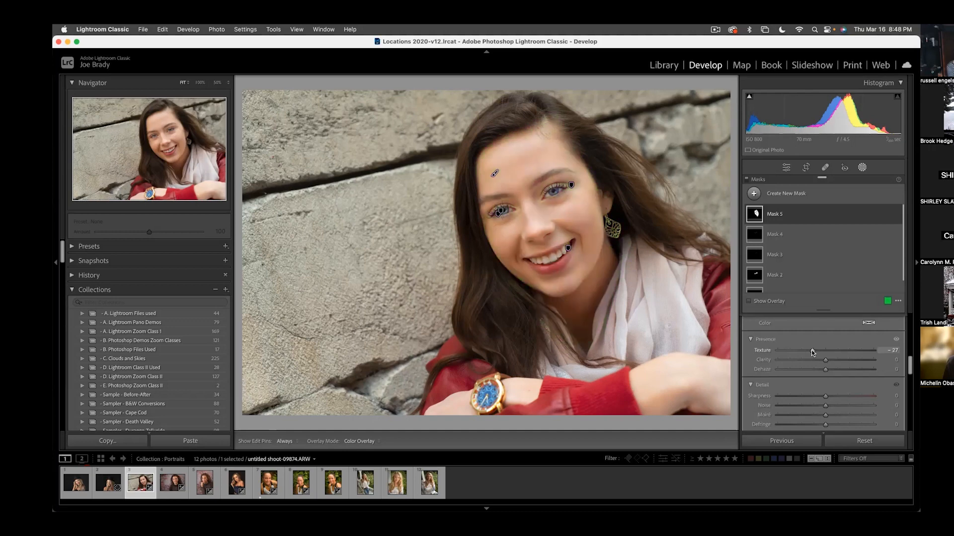
key("Escape")
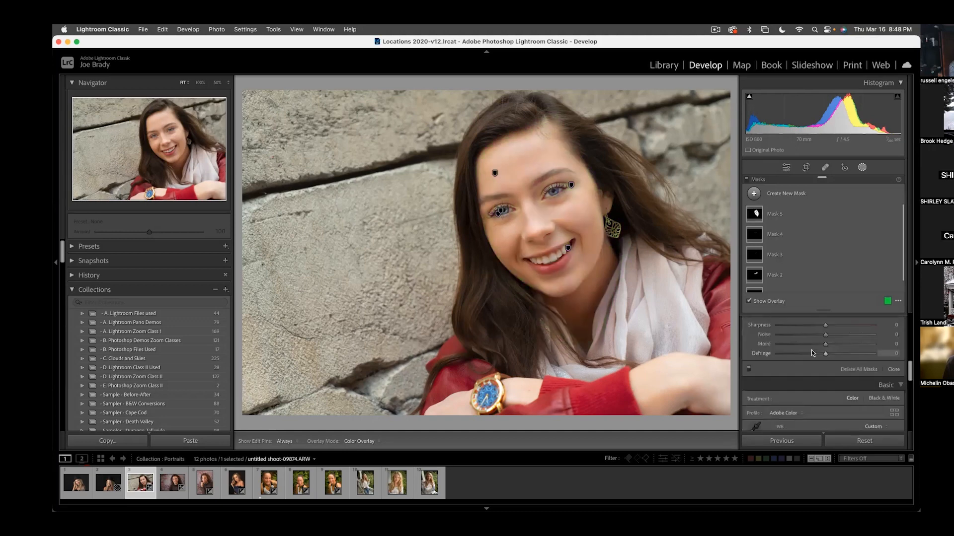
key("shift+w")
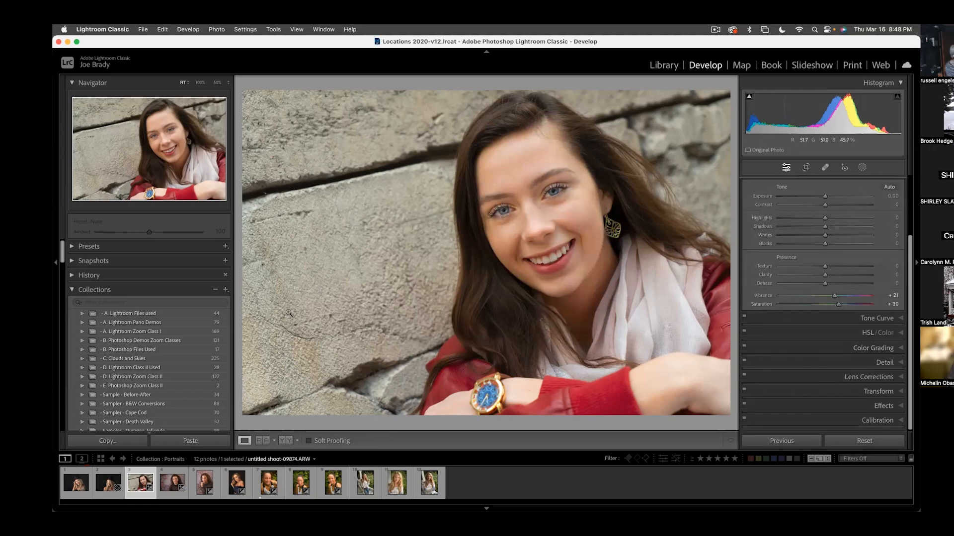
- Crop both sides of the photo to an upright custom format framed around the woman, and apply the crop
key("r")
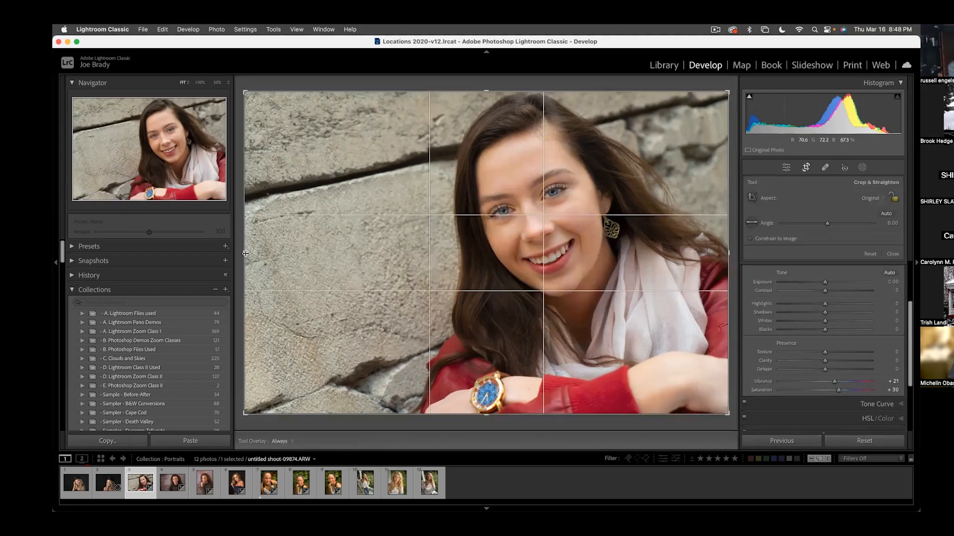
left_click_drag(244, 254, 330, 256)
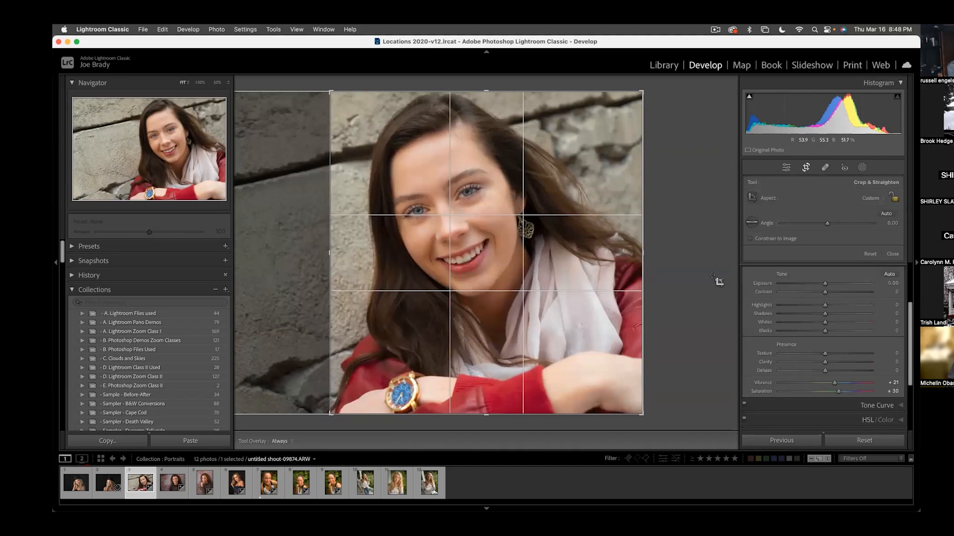
left_click_drag(641, 253, 607, 255)
left_click_drag(563, 338, 558, 338)
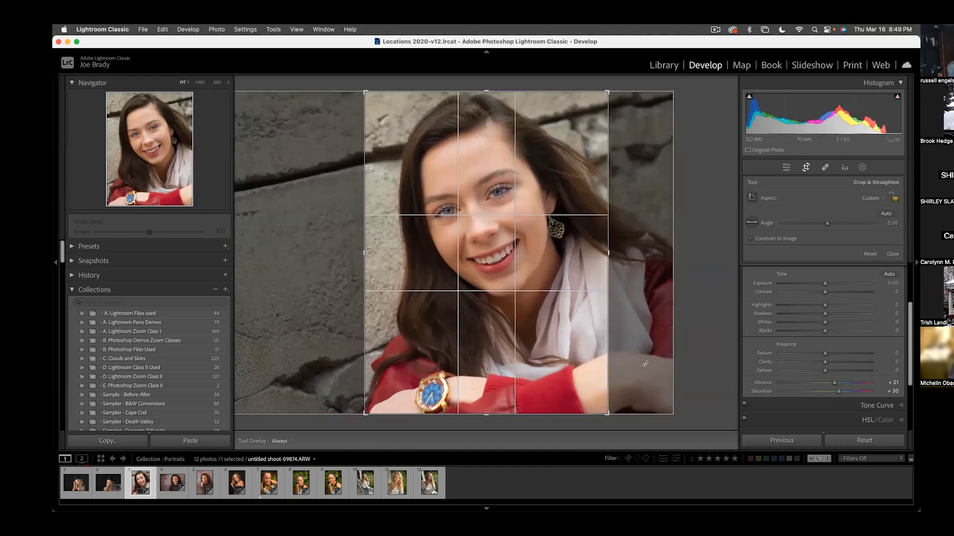
key("Return")
- Add a post-crop vignette with amount -10 and fine-tune the photo's white balance temperature
left_click(884, 406)
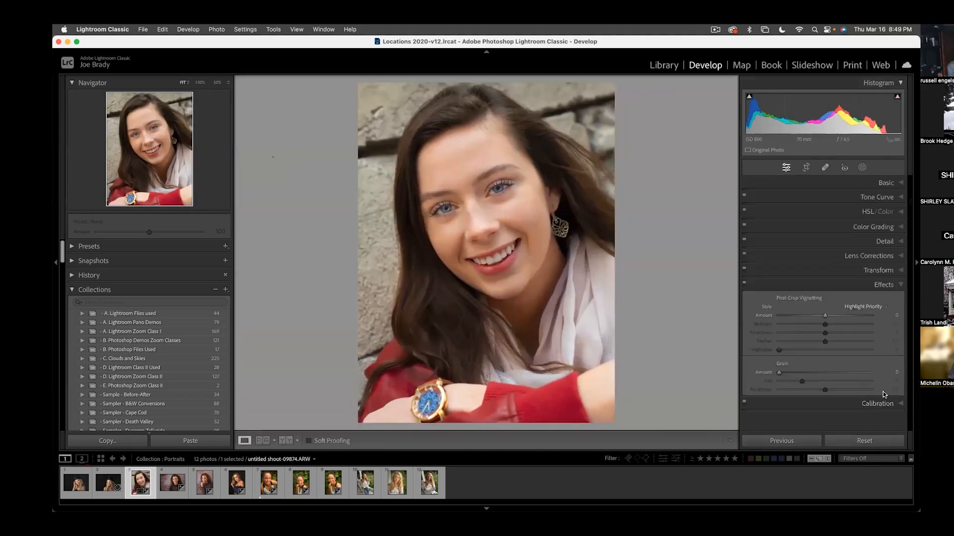
left_click_drag(825, 316, 820, 316)
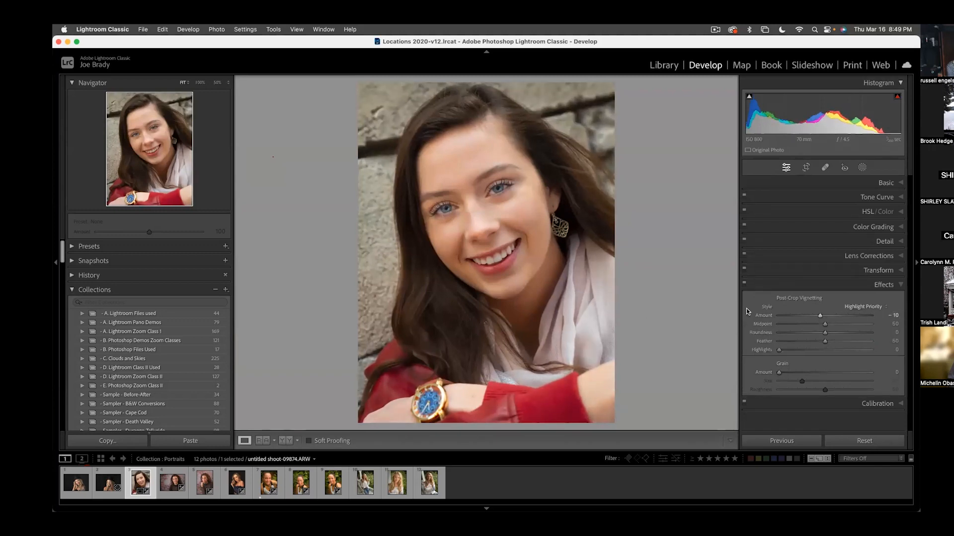
left_click(884, 182)
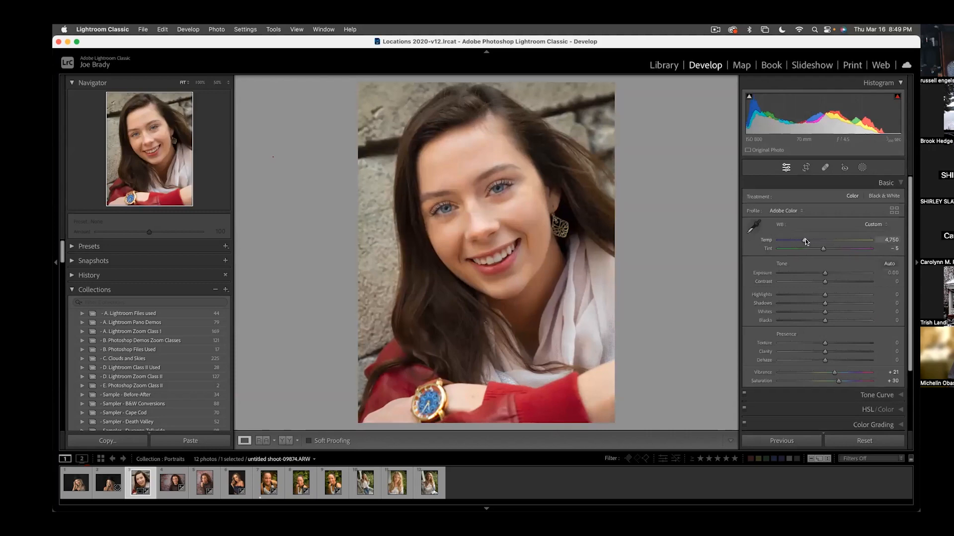
left_click_drag(806, 242, 805, 242)
- Create a new brush mask and paint it over the hair on both sides of the face
key("k")
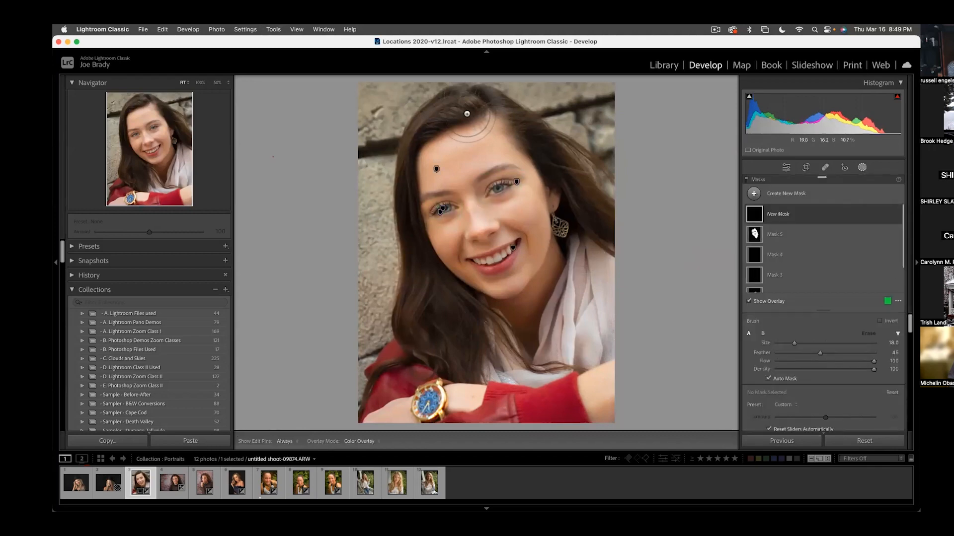
mouse_move(463, 108)
left_mouse_down()
mouse_move(479, 124)
mouse_move(418, 107)
mouse_move(437, 144)
mouse_move(403, 213)
mouse_move(418, 308)
mouse_move(440, 350)
mouse_move(468, 366)
mouse_move(479, 310)
mouse_move(433, 268)
left_mouse_up()
left_click_drag(507, 107, 631, 241)
key("h")
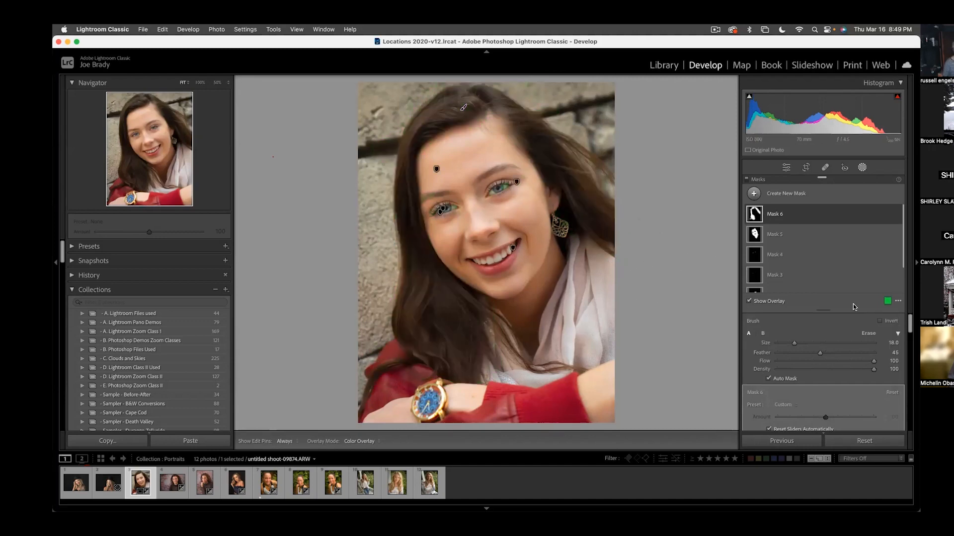
- Set the hair mask's clarity to 41 and its texture to 16
left_click(763, 218)
scroll(828, 330, "down", 10)
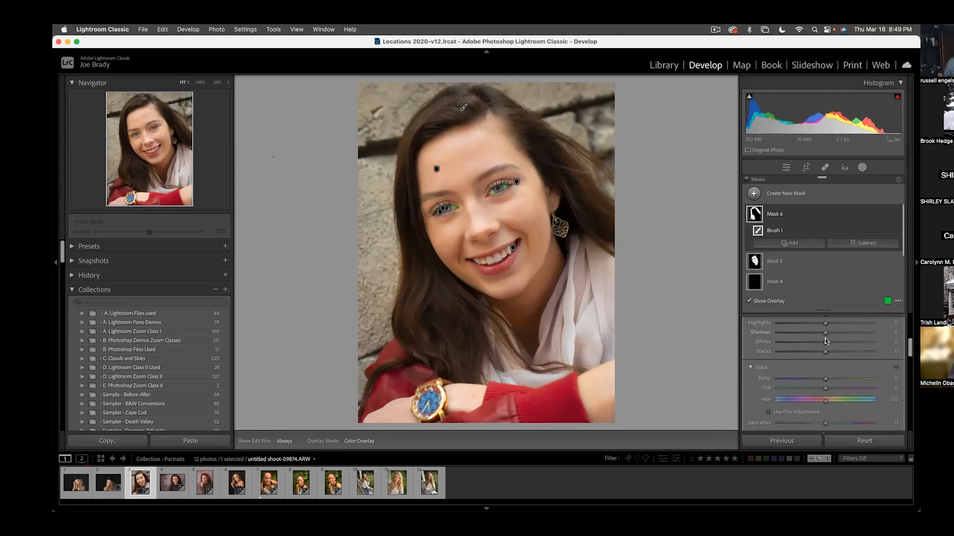
scroll(825, 344, "down", 3)
left_click_drag(825, 345, 845, 344)
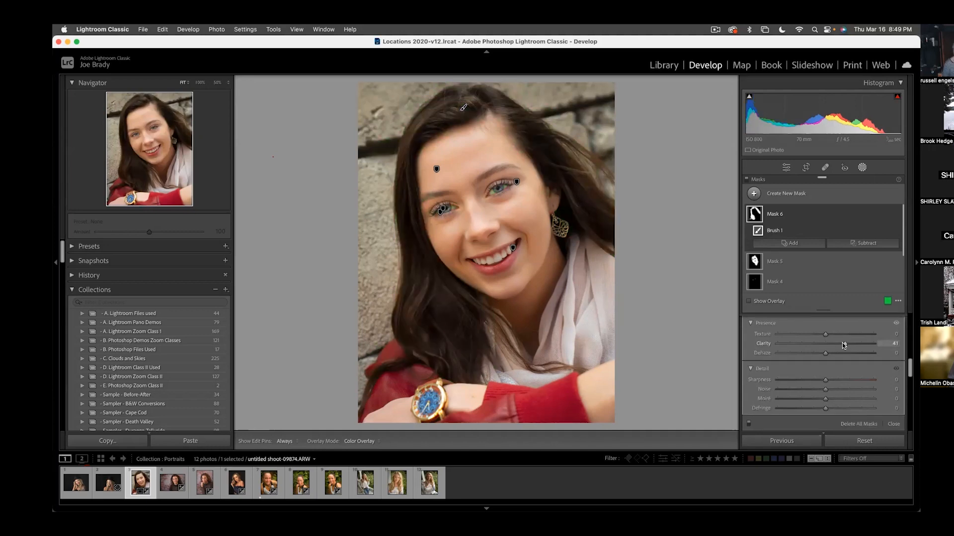
scroll(833, 339, "up", 2)
left_click(832, 346)
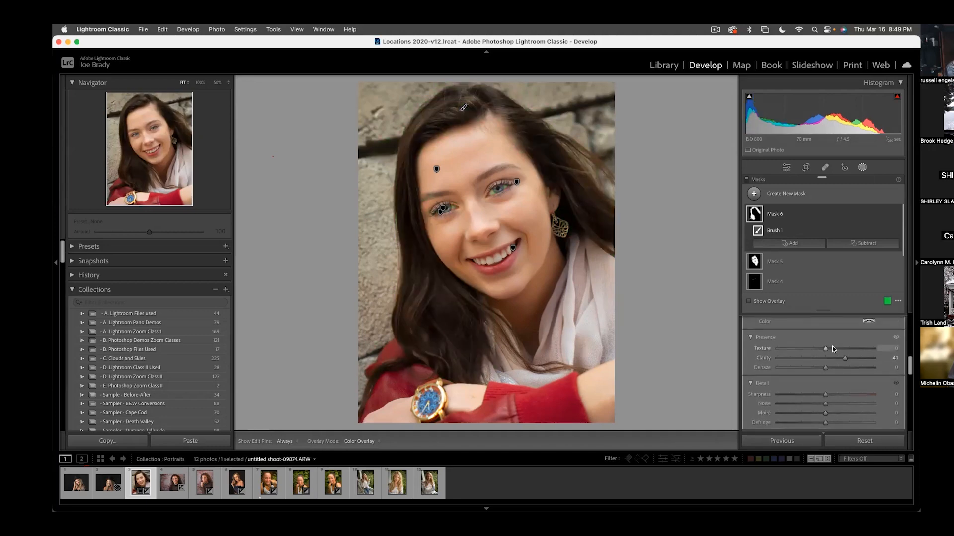
- Brighten and enrich the hair mask with exposure 0.64, shadows 14 and saturation 17
scroll(833, 342, "up", 5)
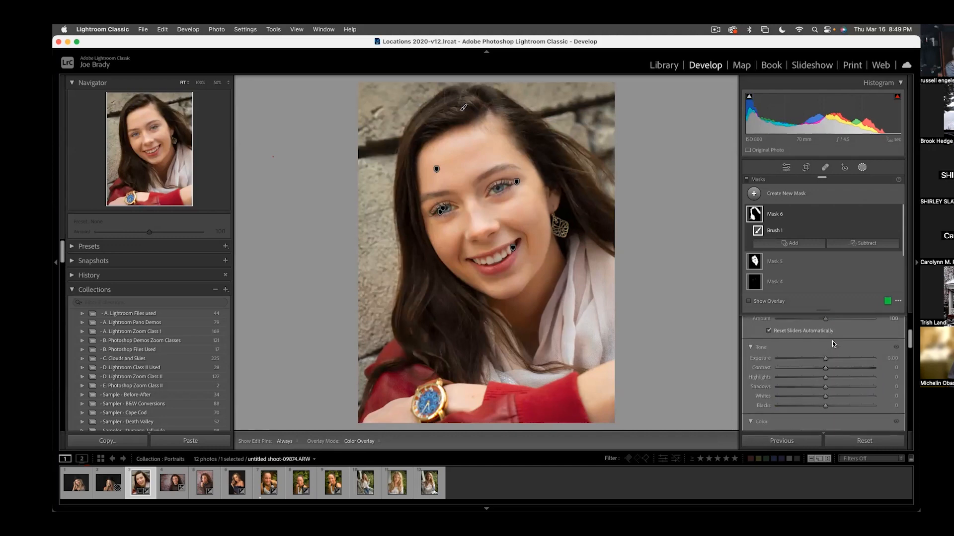
left_click_drag(826, 359, 834, 359)
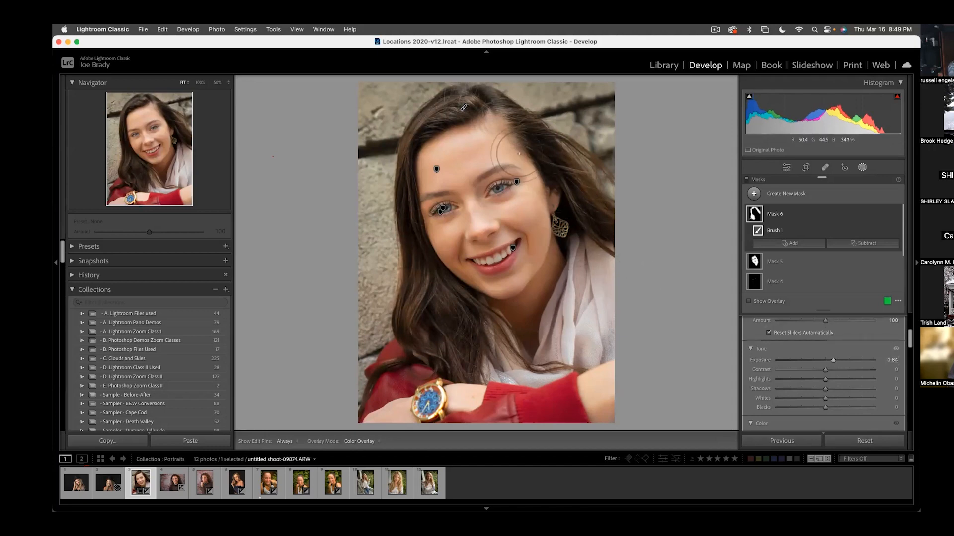
left_click_drag(826, 389, 832, 391)
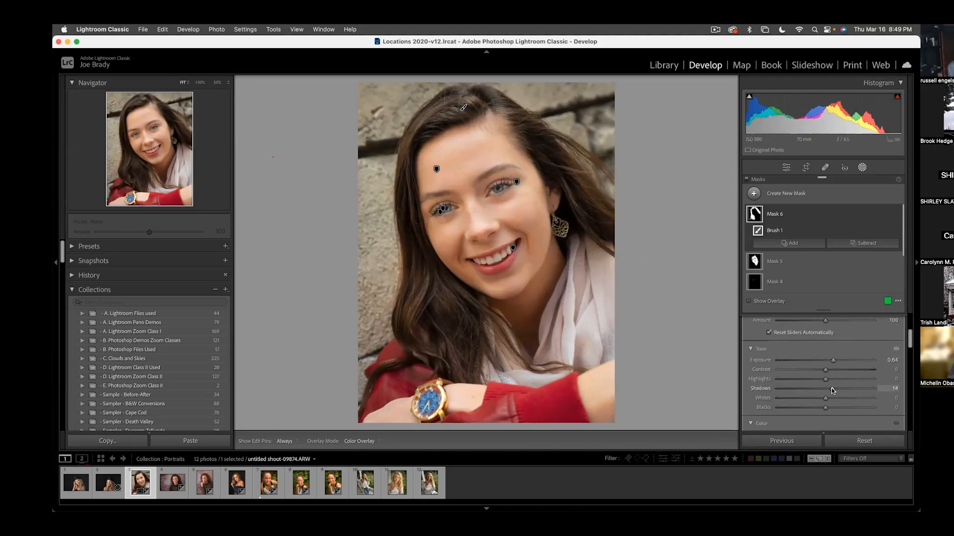
scroll(835, 389, "down", 5)
scroll(845, 388, "down", 1)
left_click_drag(826, 358, 833, 360)
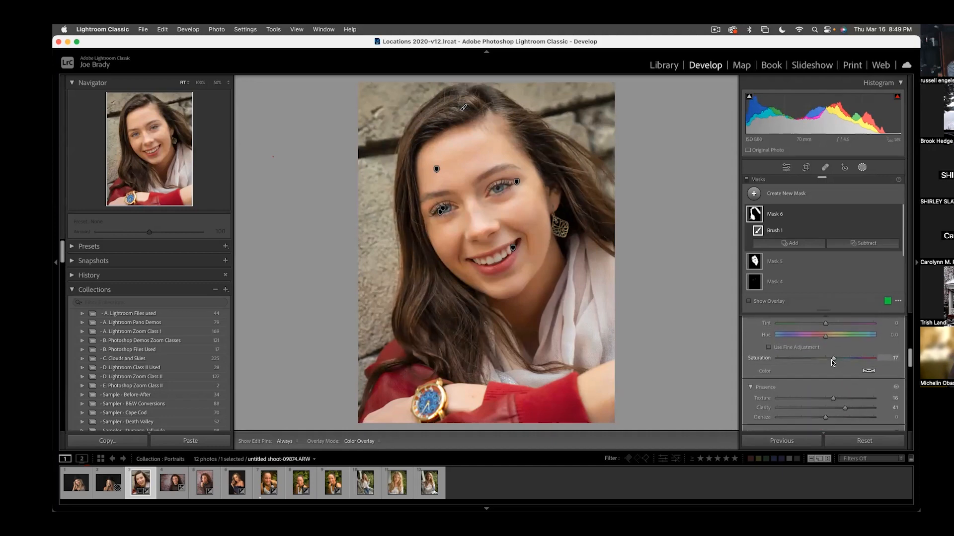
- Select the face skin mask and set its temperature to -3 and its tint to 7
scroll(833, 359, "down", 1)
scroll(833, 360, "down", 3)
left_click(756, 262)
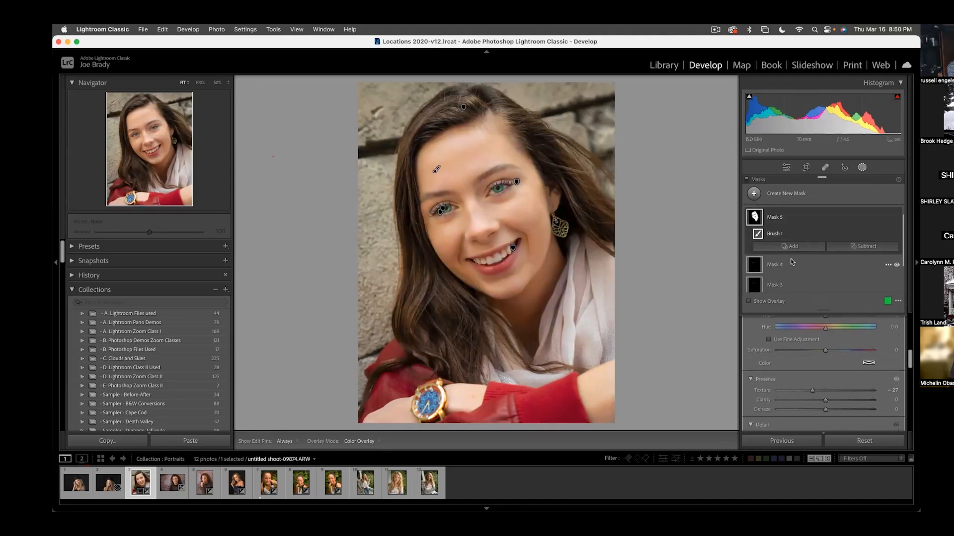
scroll(834, 360, "up", 5)
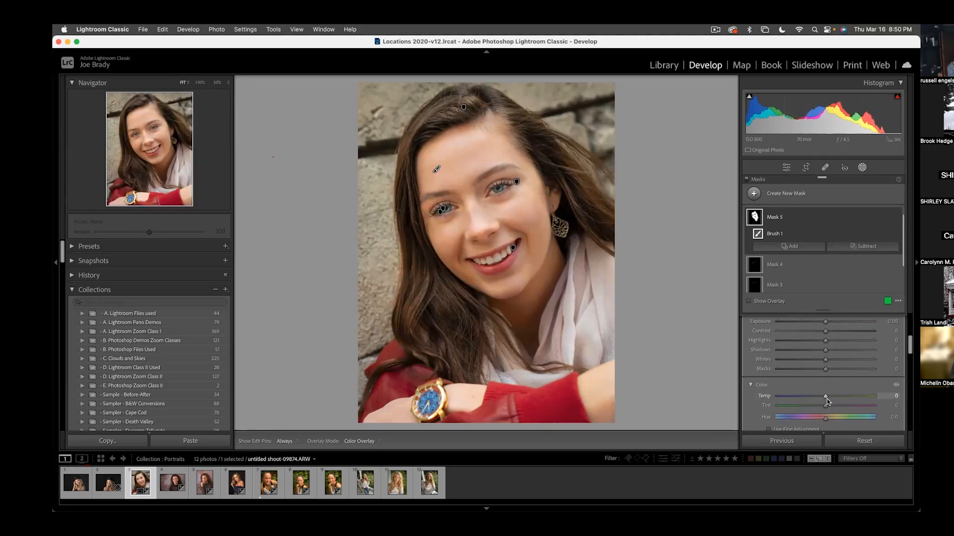
scroll(829, 405, "down", 2)
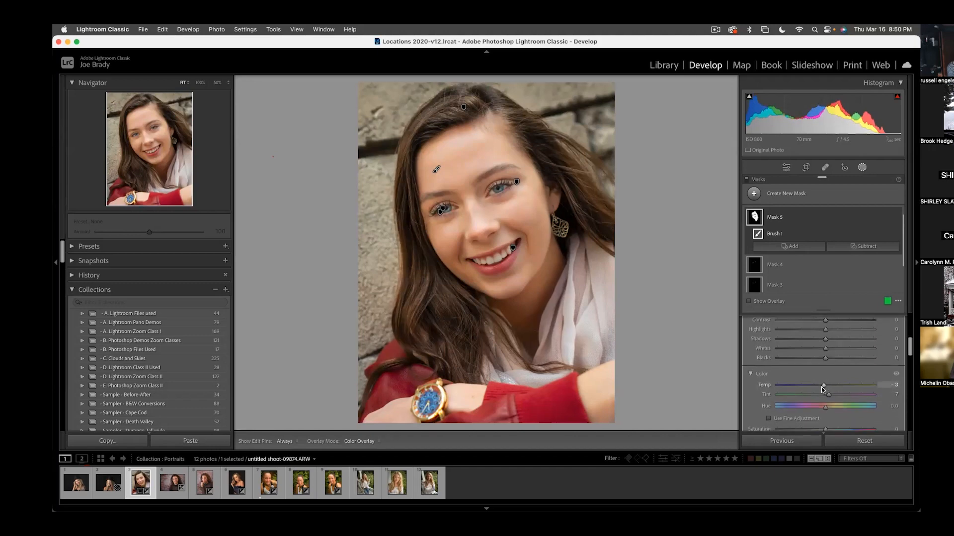
- Close the masking tool and compare the retouched portrait with its before version
key("Escape")
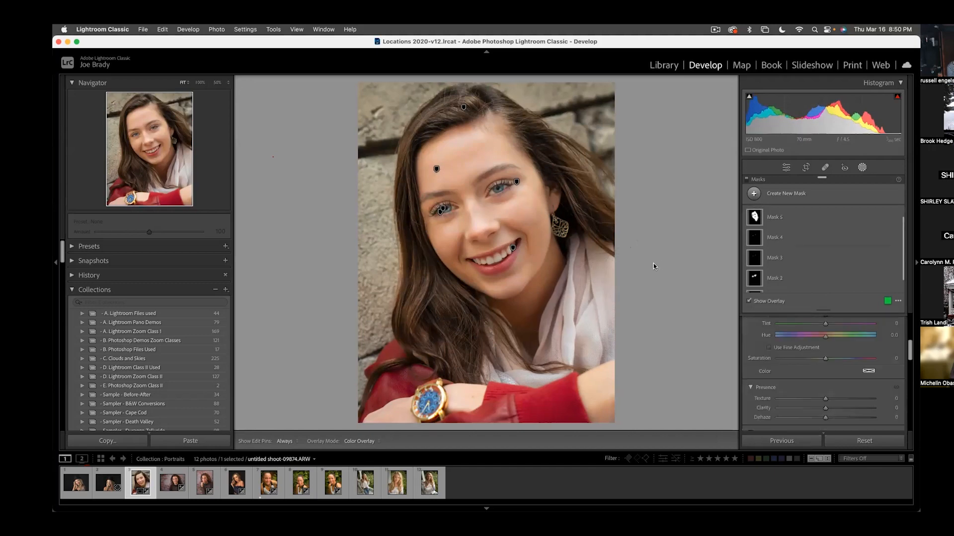
key("shift+w")
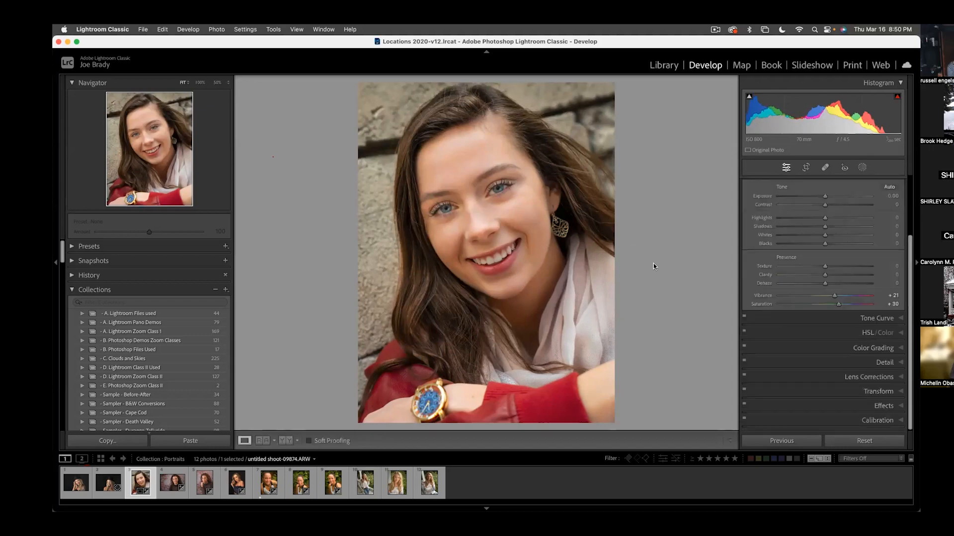
key("backslash")
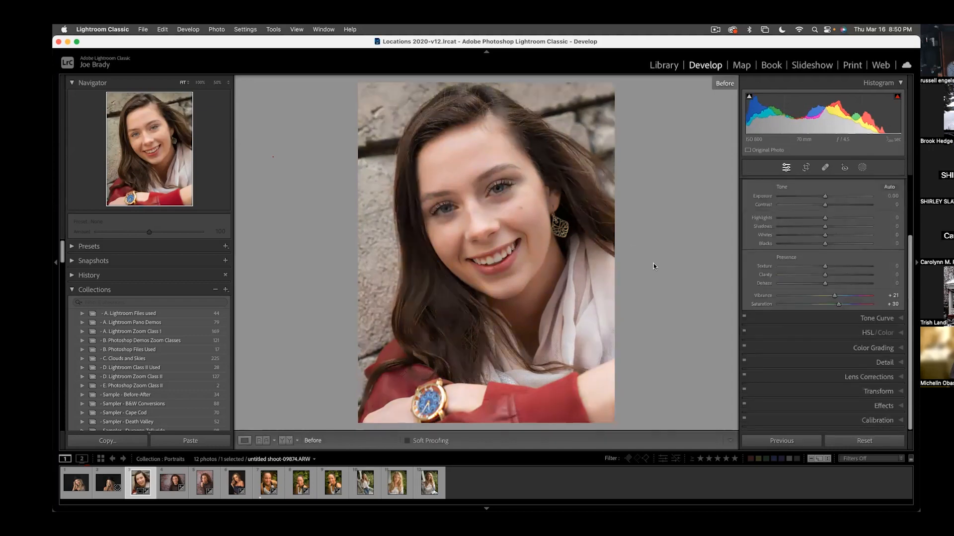
key("backslash")
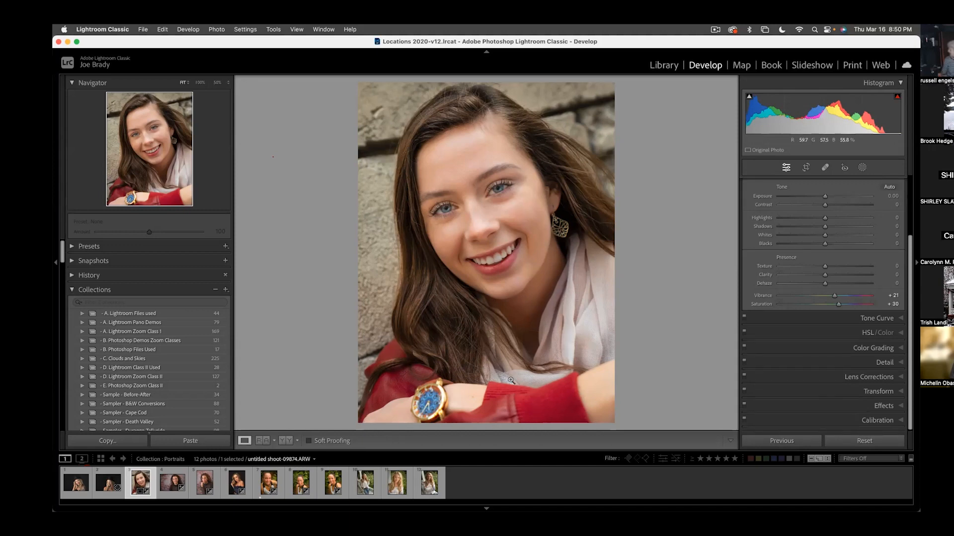
- Add a linear gradient mask rising from the bottom over the arms and scarf, and lower its highlights to about -33
key("m")
left_click_drag(496, 385, 490, 319)
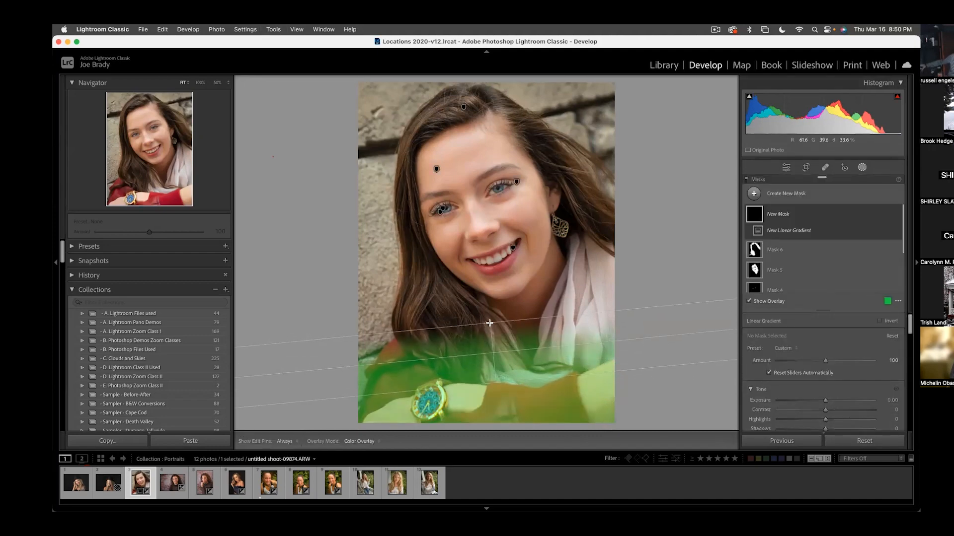
scroll(823, 397, "down", 3)
left_click_drag(826, 347, 807, 347)
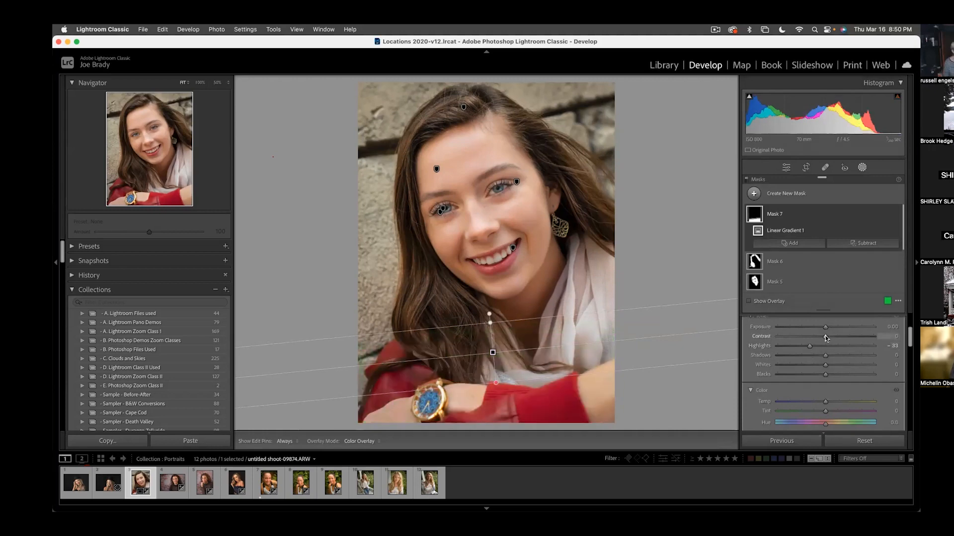
- Lower the bottom gradient mask's exposure to -0.11, close the masking tool and compare the portrait with its before version
left_click_drag(825, 330, 823, 330)
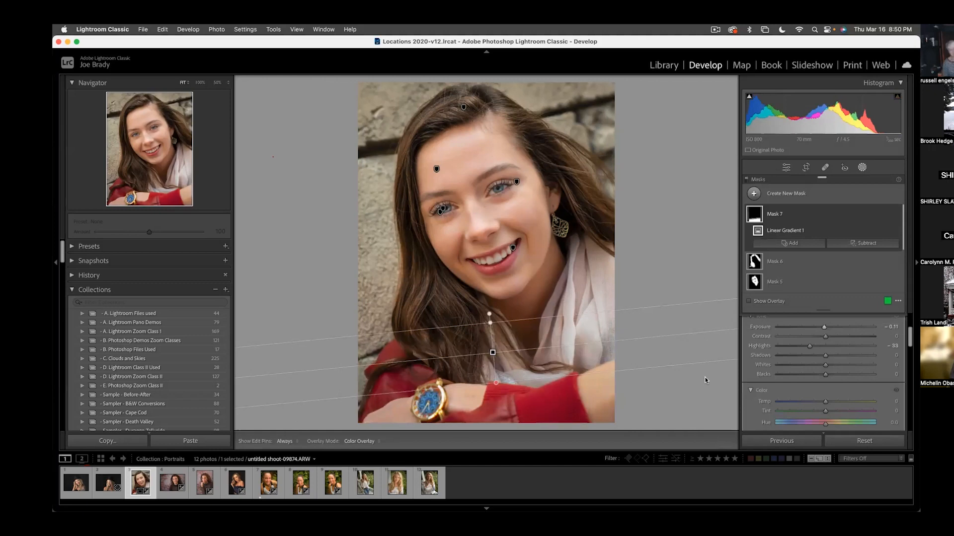
key("shift+w")
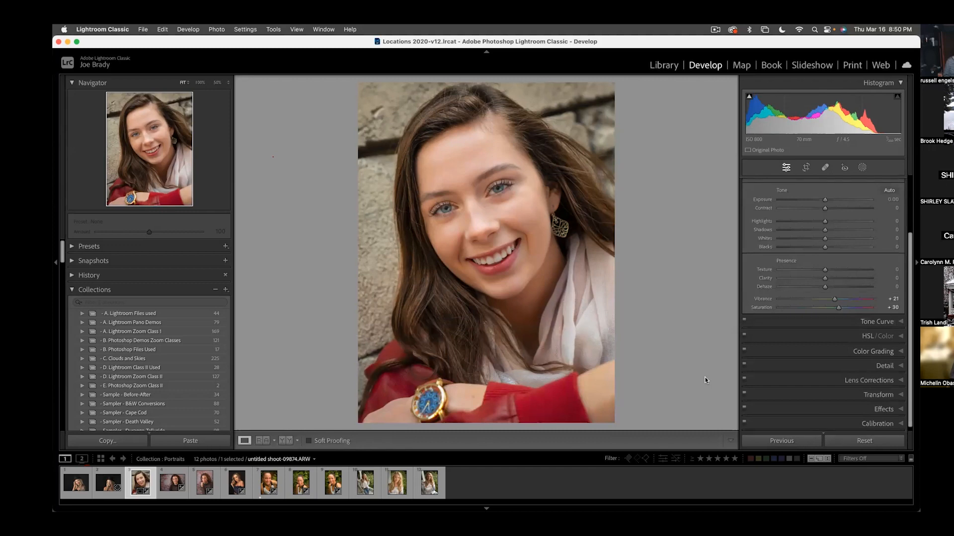
key("backslash")
key("backslash")
- Open the D. Lightroom Zoom Class II collection in the library and view the unedited canyon photo full size
key("g")
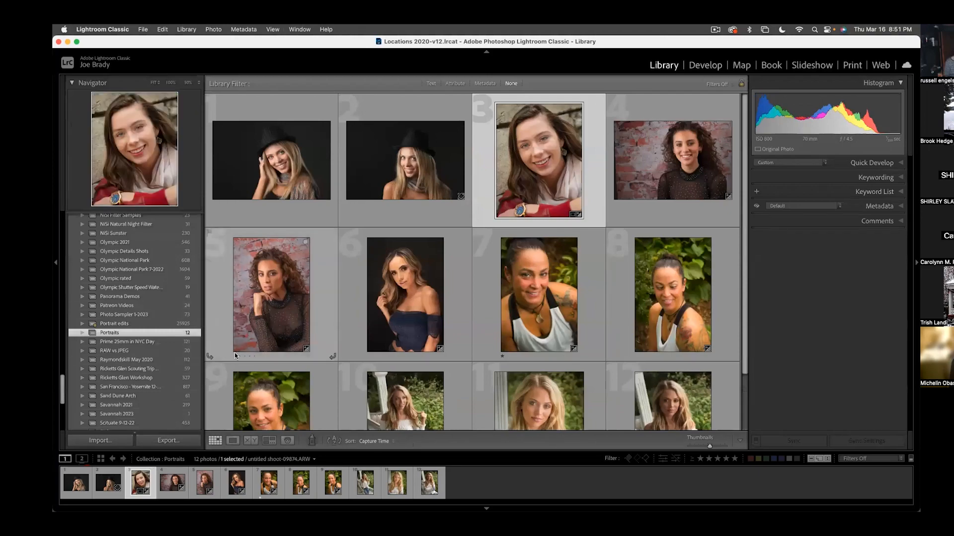
scroll(235, 353, "down", 2)
scroll(235, 350, "up", 2)
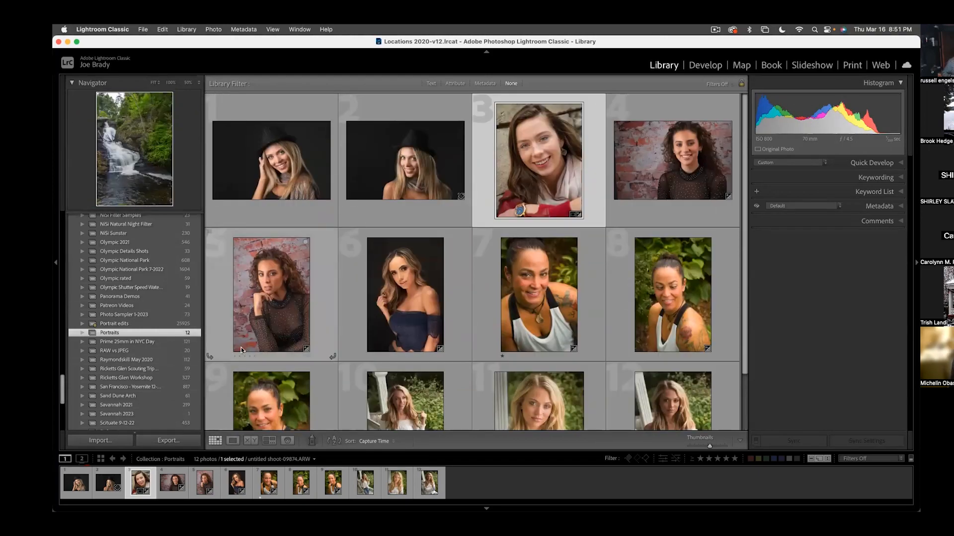
scroll(129, 318, "up", 5)
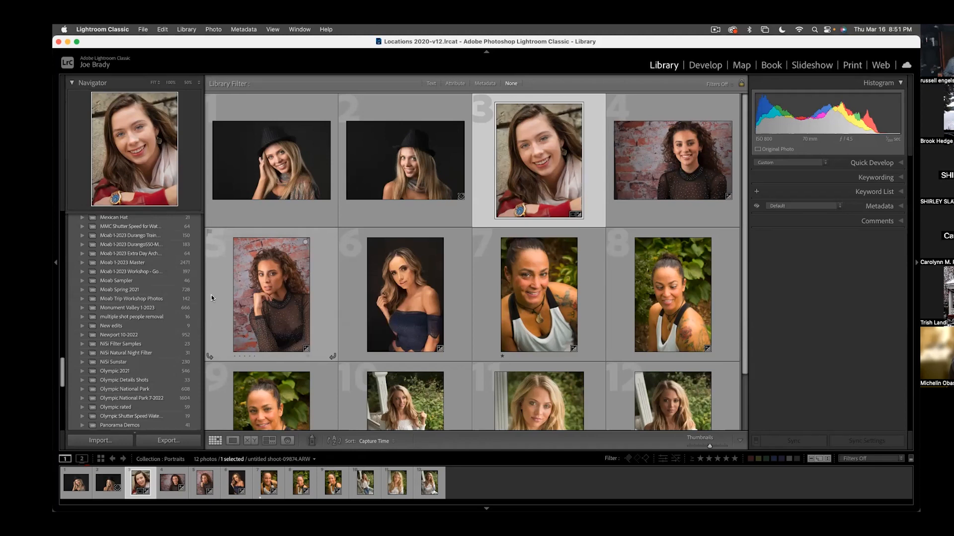
scroll(149, 298, "up", 6)
scroll(153, 296, "up", 15)
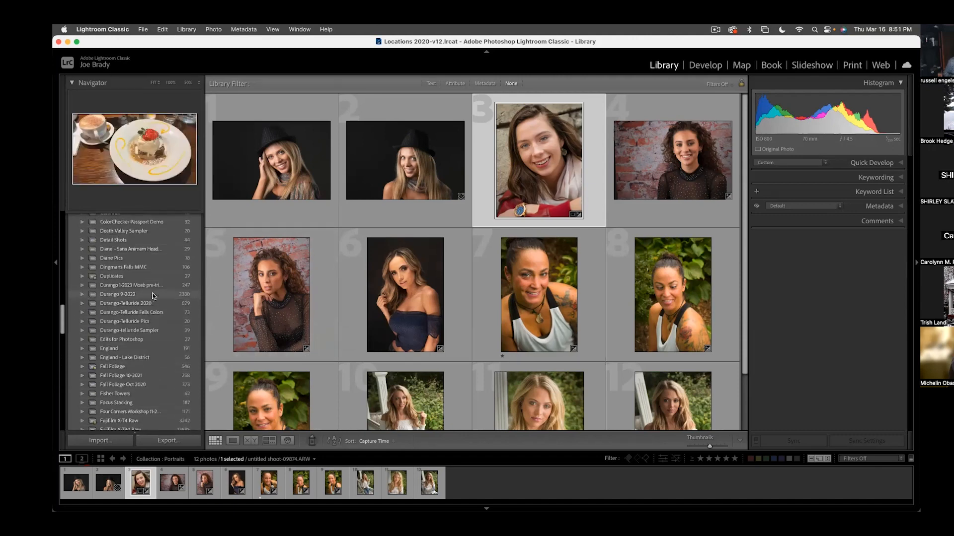
scroll(153, 296, "up", 10)
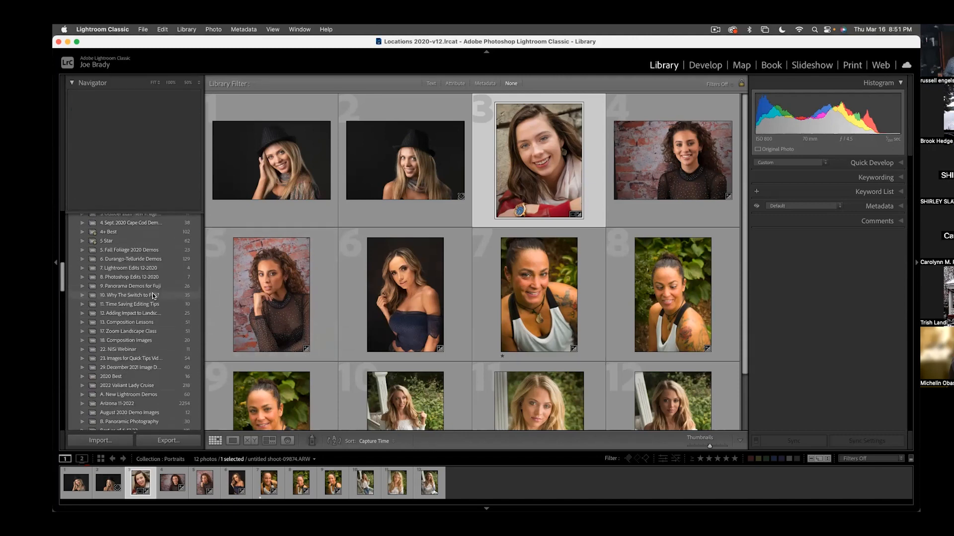
scroll(153, 297, "up", 8)
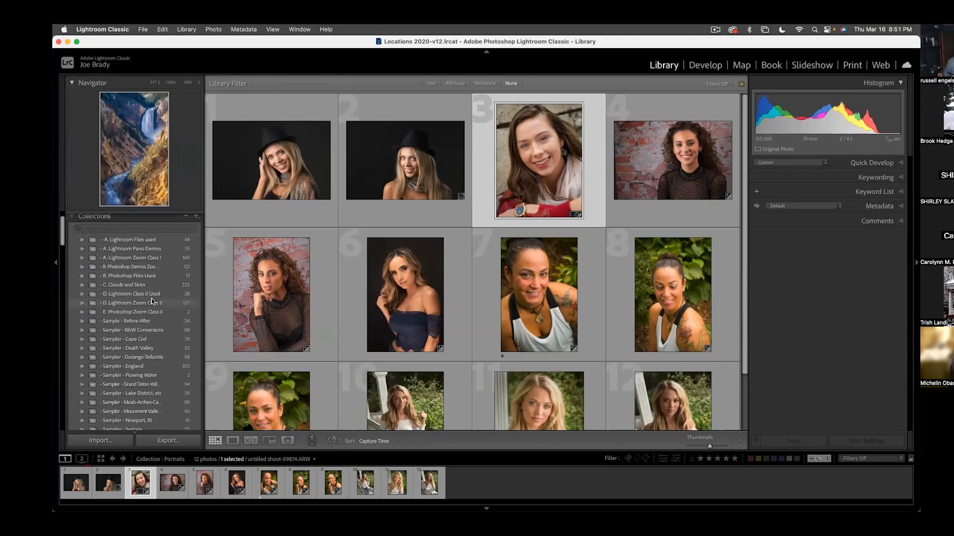
left_click(154, 302)
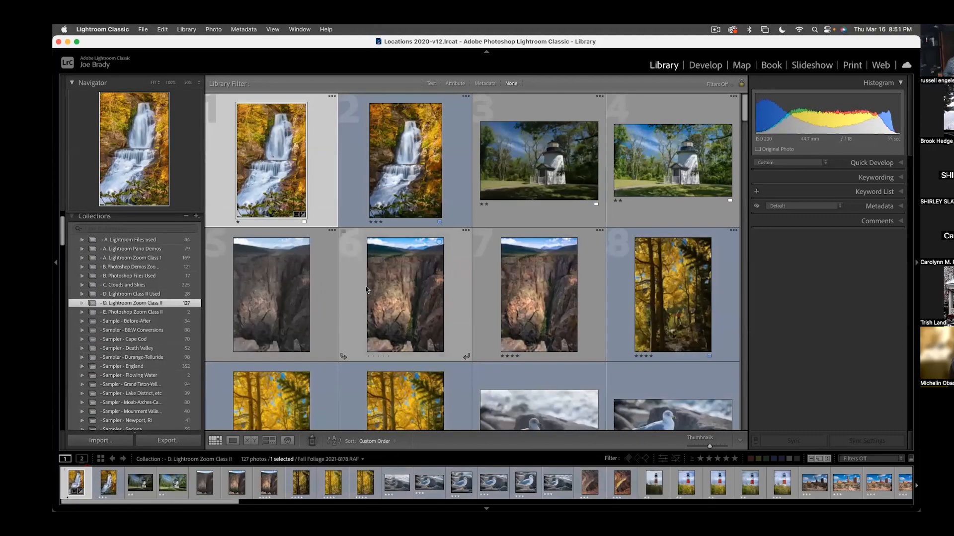
double_click(279, 292)
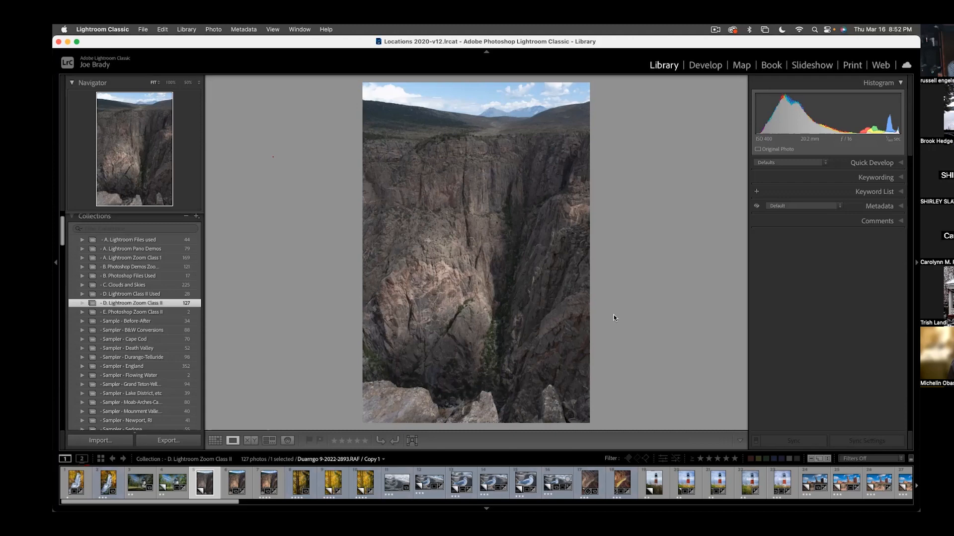
- Switch the canyon photo to Develop and set its shadows to 38, highlights to -81 and exposure to 0.60
left_click(705, 66)
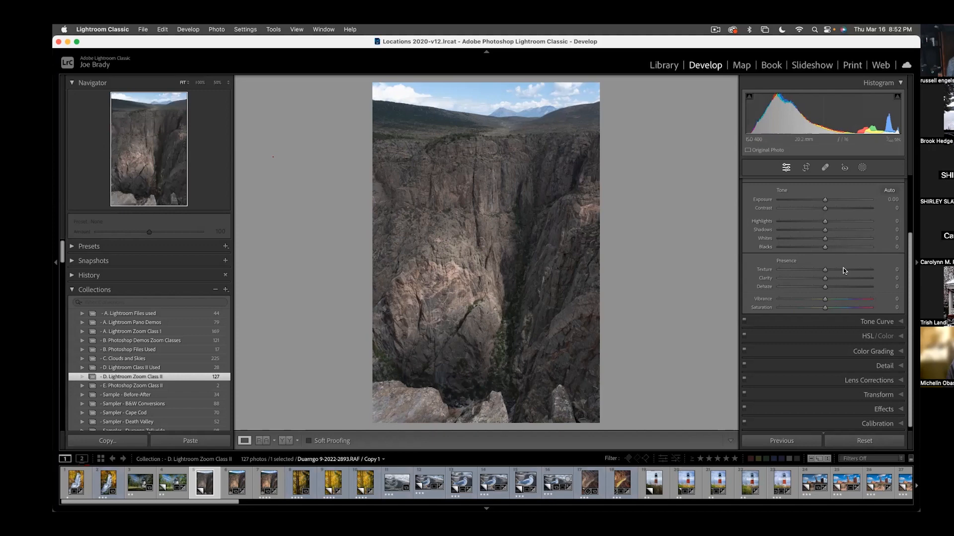
left_click(841, 230)
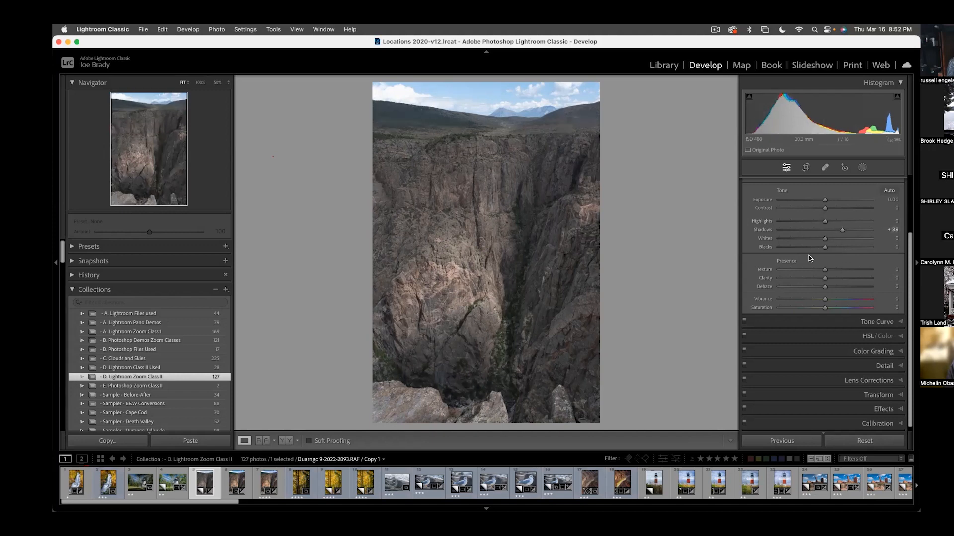
left_click_drag(791, 224, 830, 203)
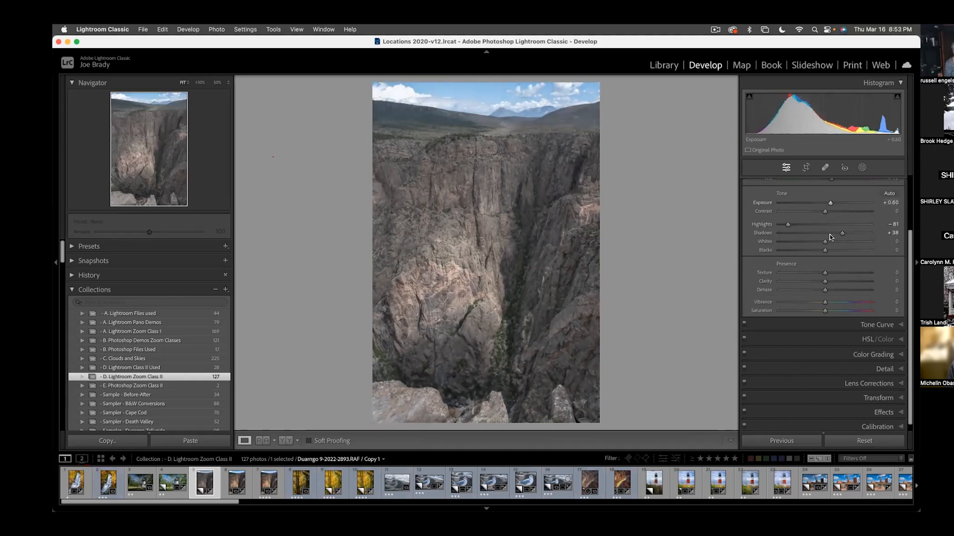
- Set the canyon photo's texture to 22, clarity to 19, dehaze to 12, vibrance to 21 and saturation to 39
left_click(833, 281)
left_click(835, 273)
left_click(830, 290)
left_click(831, 302)
left_click_drag(835, 312, 843, 311)
left_click(834, 302)
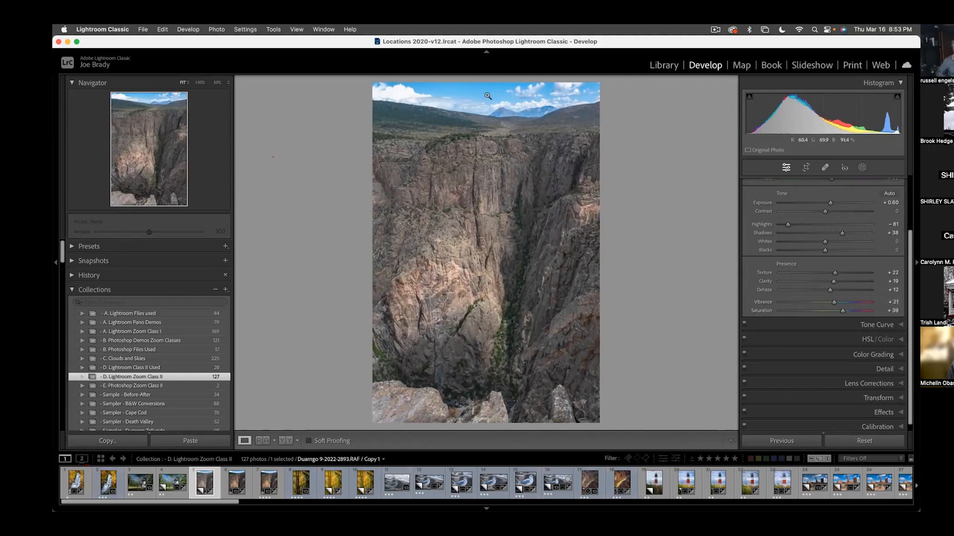
- Compare the Adobe Color and X-S10 Daylight shade profiles, apply the X-S10 profile and raise the contrast to 43
scroll(791, 214, "up", 3)
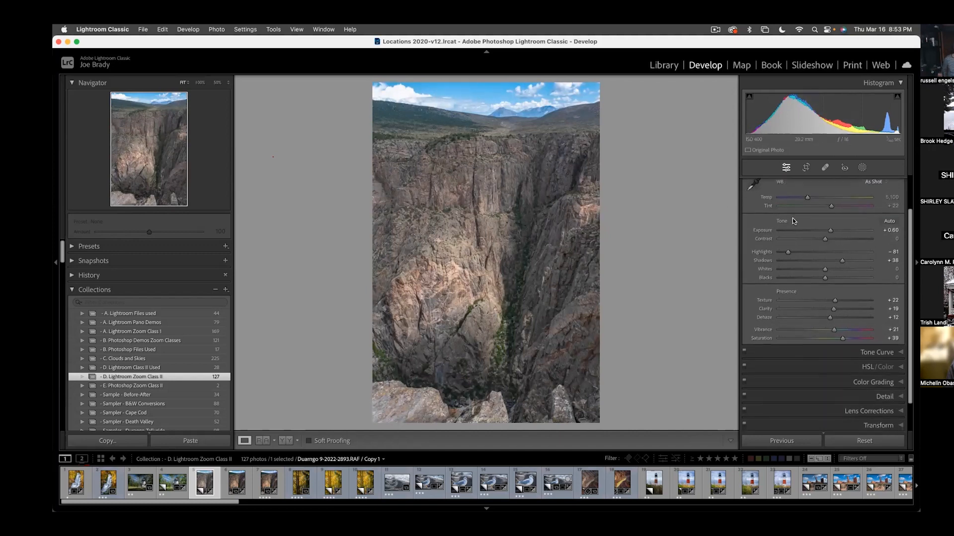
left_click(791, 218)
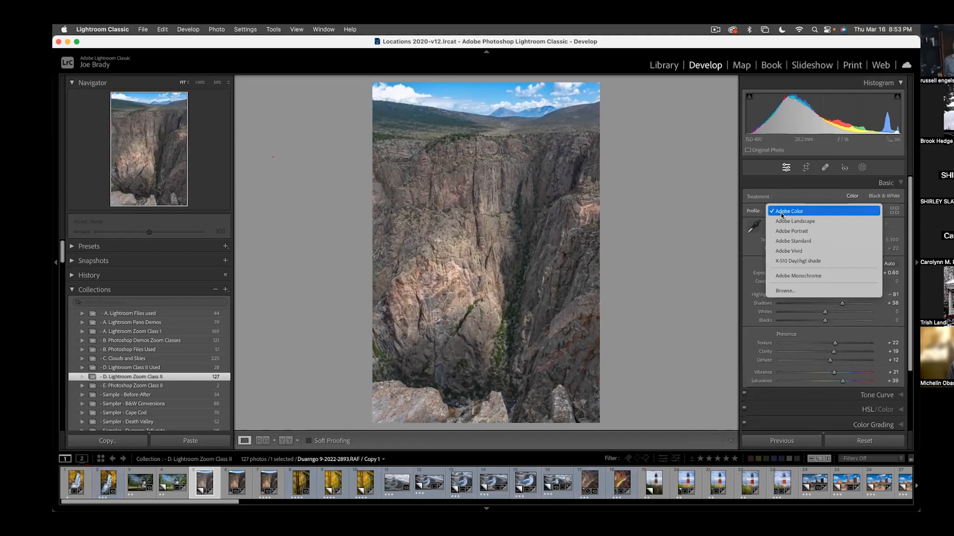
left_click(792, 260)
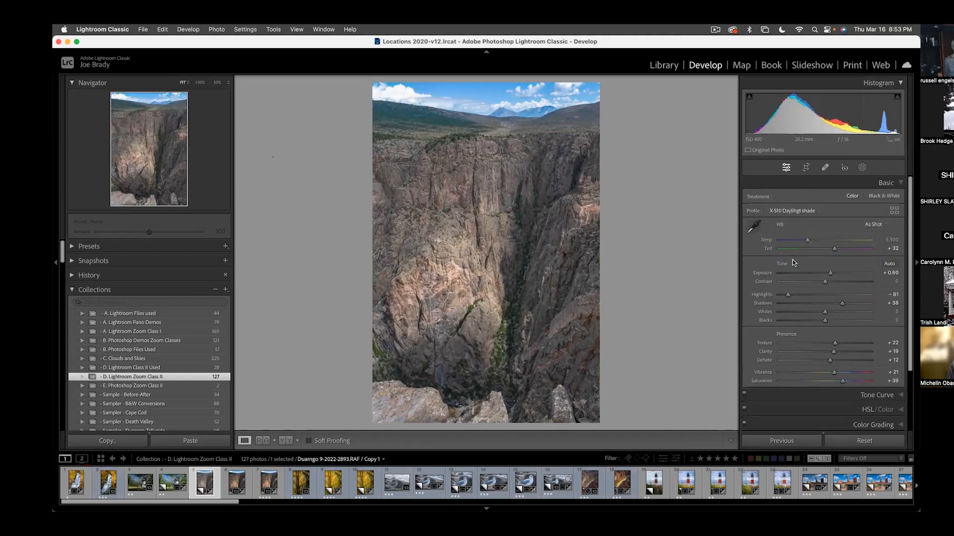
left_click(787, 210)
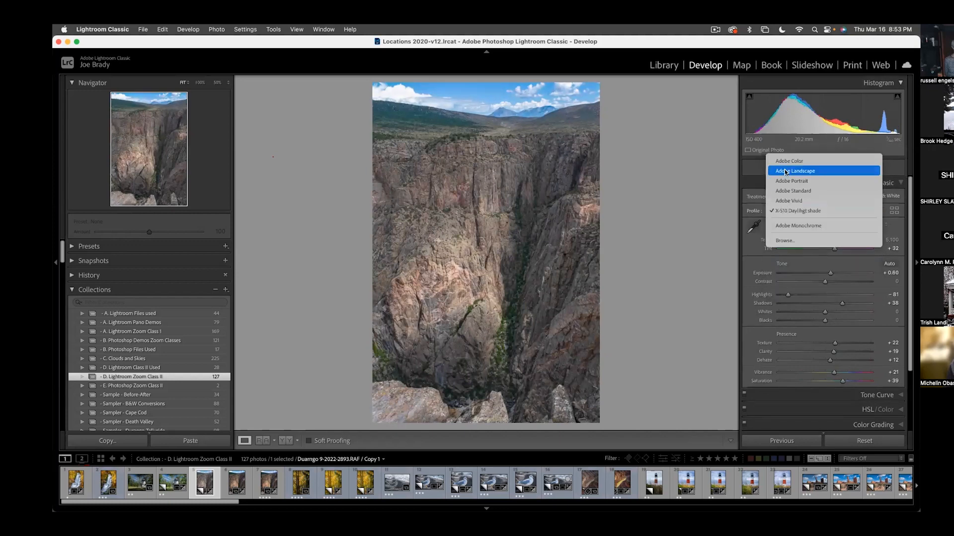
left_click(788, 161)
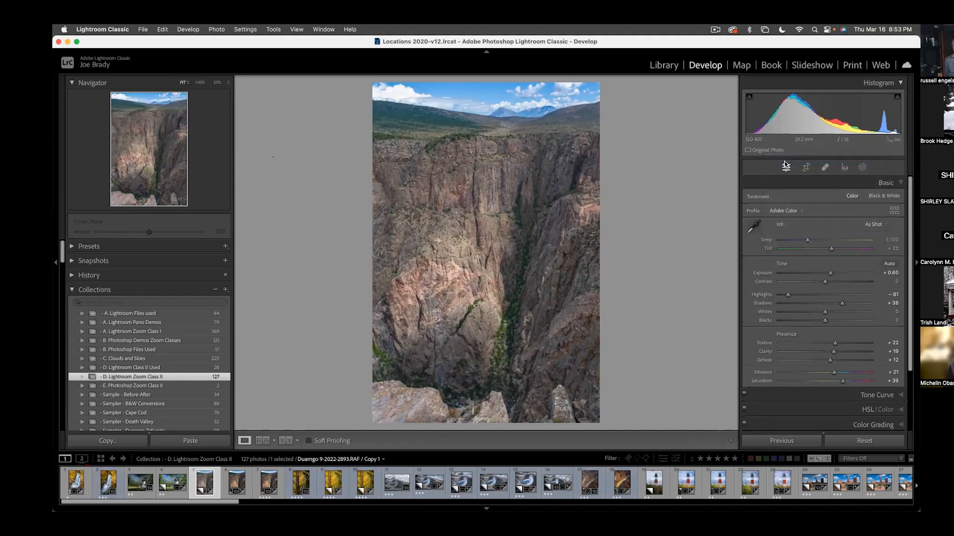
left_click(785, 211)
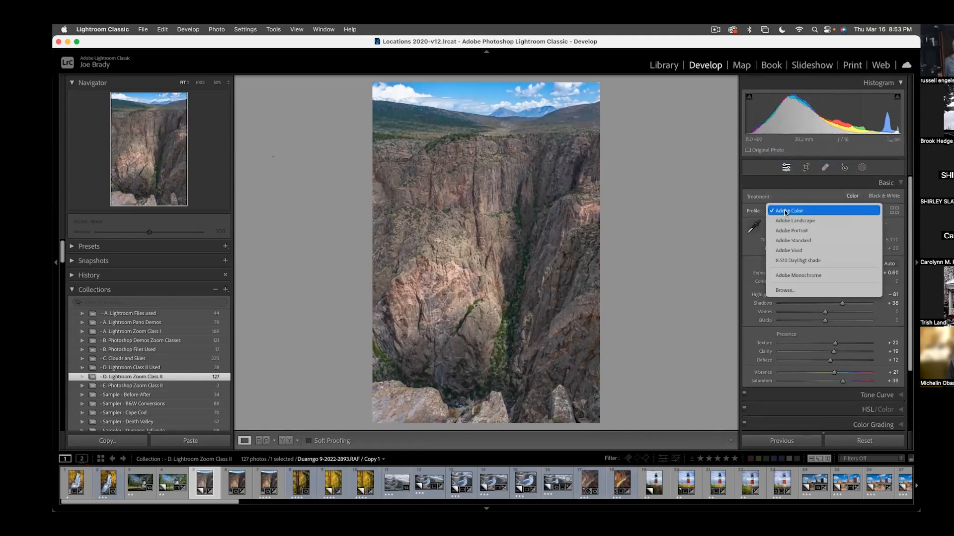
left_click(790, 262)
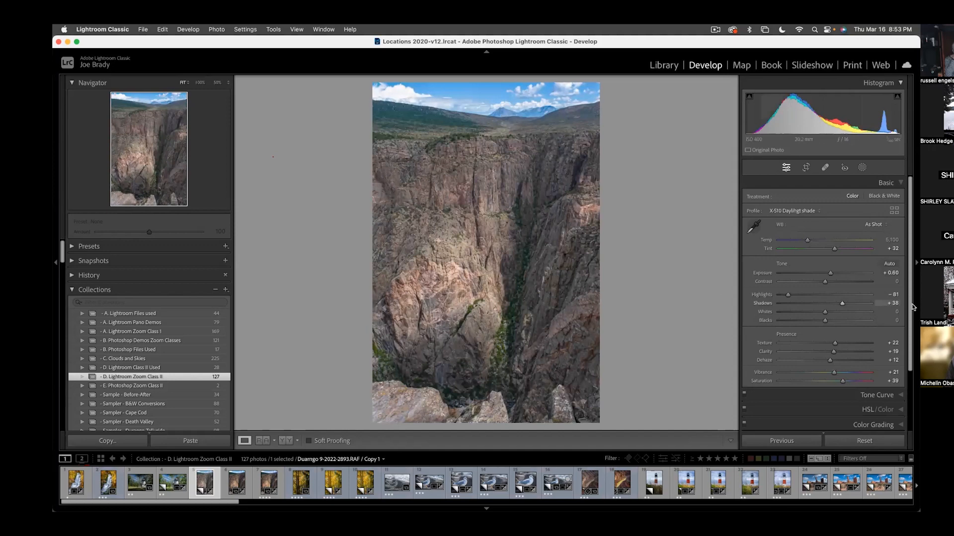
left_click_drag(837, 280, 847, 282)
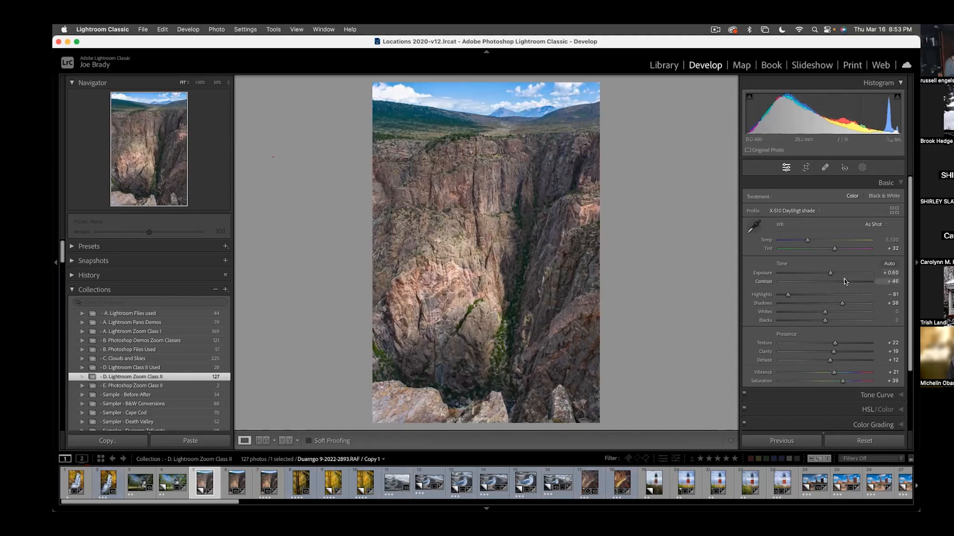
left_click(842, 280)
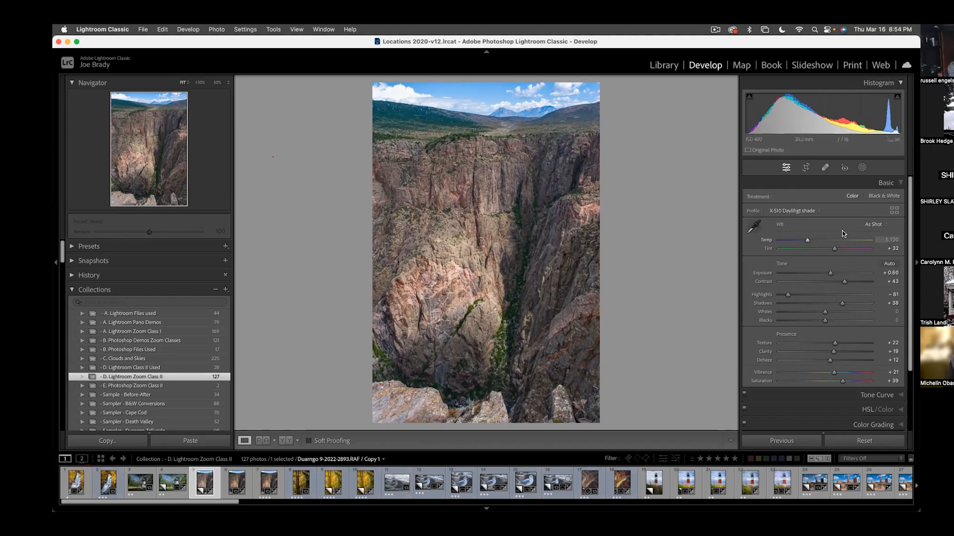
- Paint a brush mask over the sunlit rock face in the canyon's lower left, turning Auto Mask off while filling the middle
key("k")
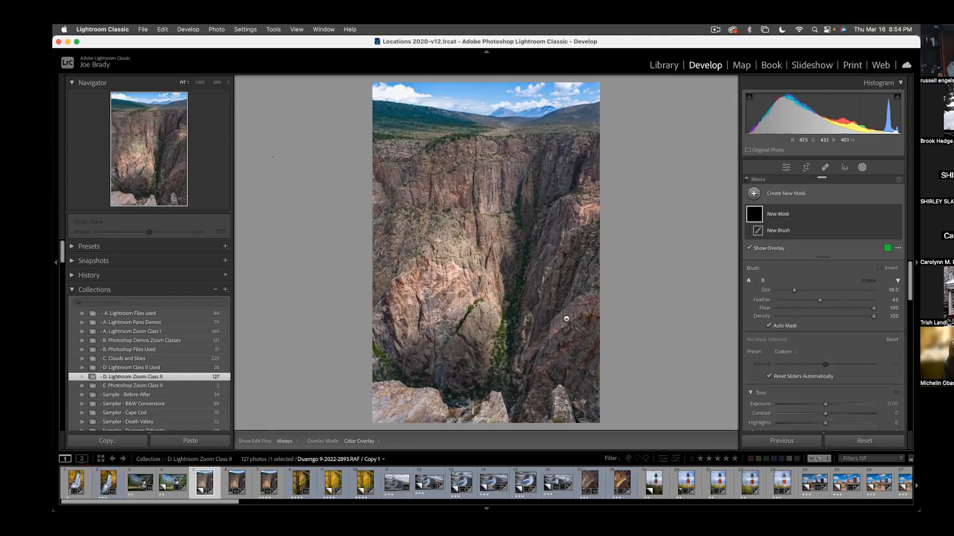
mouse_move(462, 218)
left_mouse_down()
mouse_move(432, 278)
mouse_move(386, 332)
left_mouse_up()
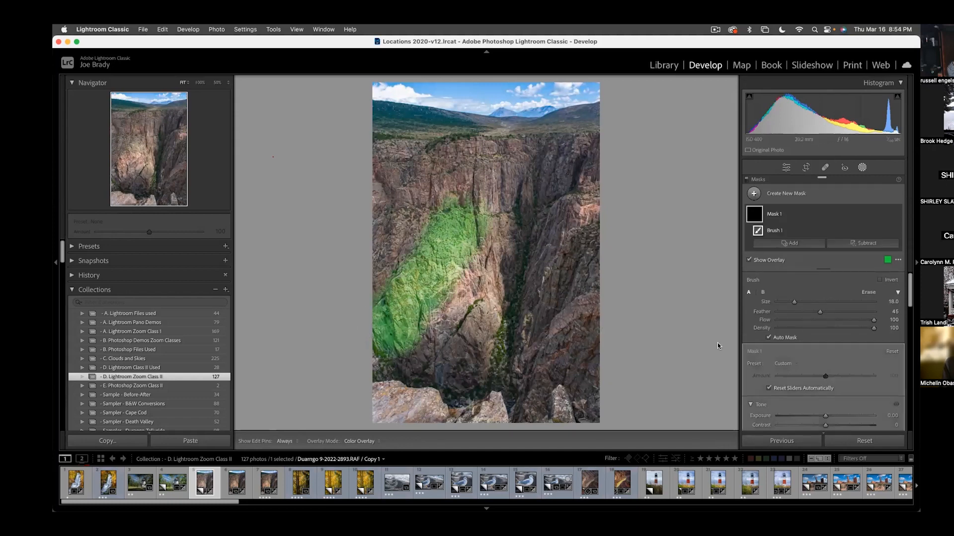
left_click(769, 337)
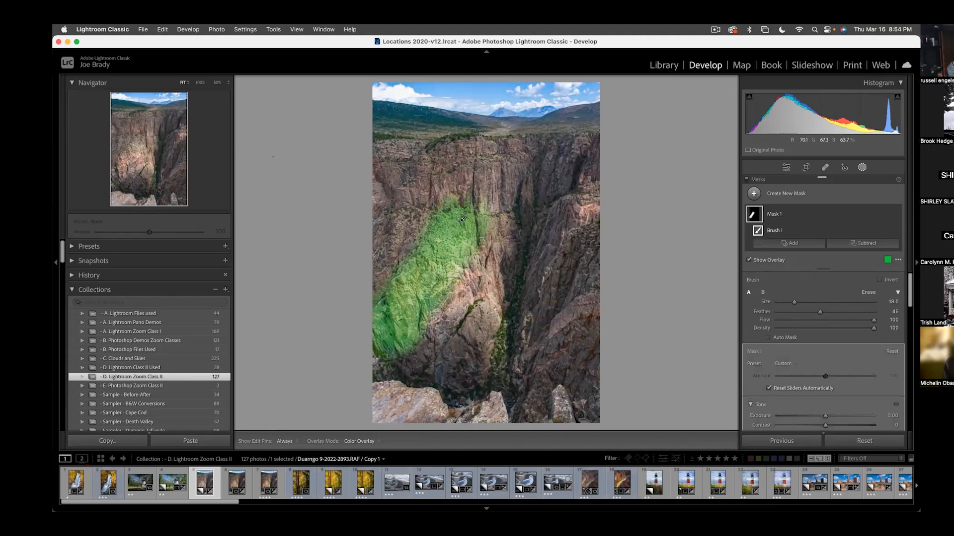
mouse_move(438, 313)
left_mouse_down()
mouse_move(471, 269)
mouse_move(471, 219)
mouse_move(465, 233)
left_mouse_up()
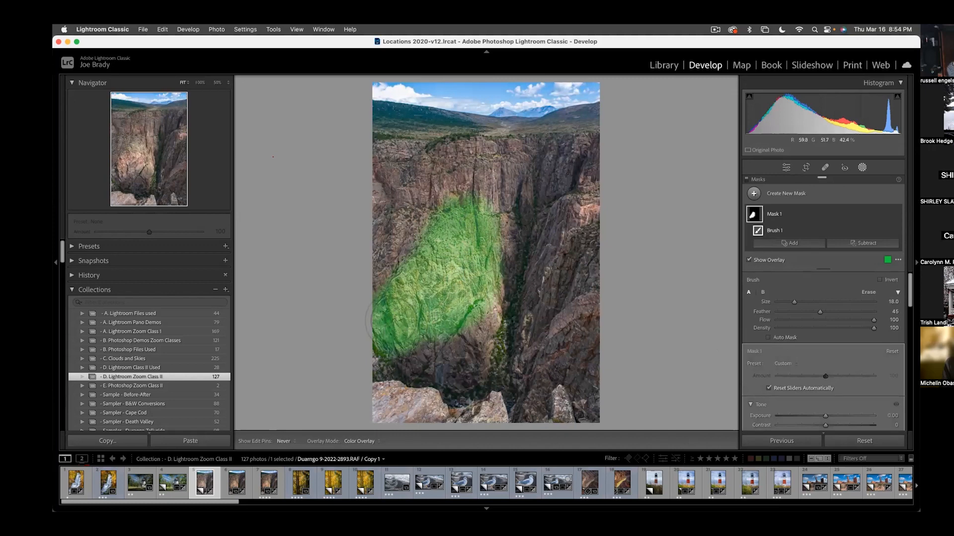
mouse_move(458, 244)
left_mouse_down()
mouse_move(453, 287)
mouse_move(475, 294)
left_mouse_up()
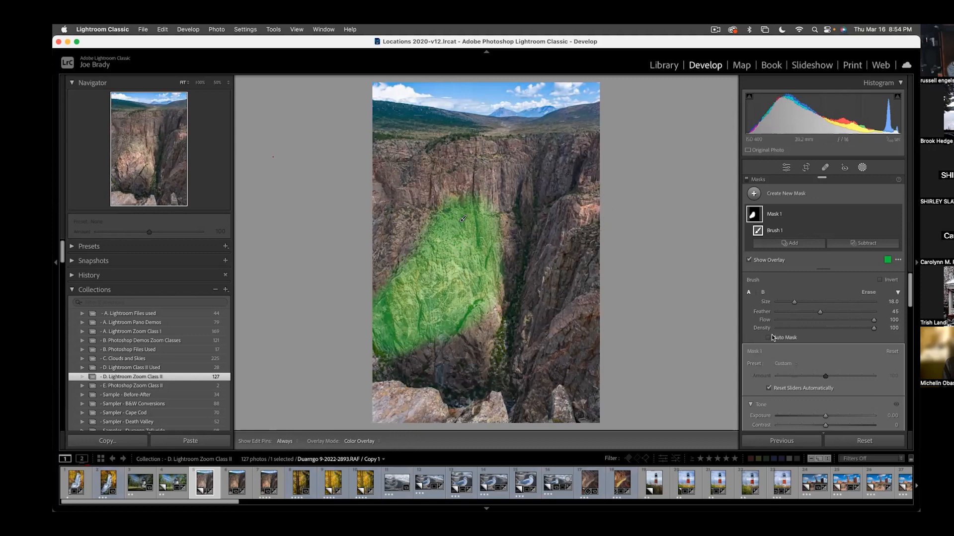
left_click_drag(500, 234, 486, 212)
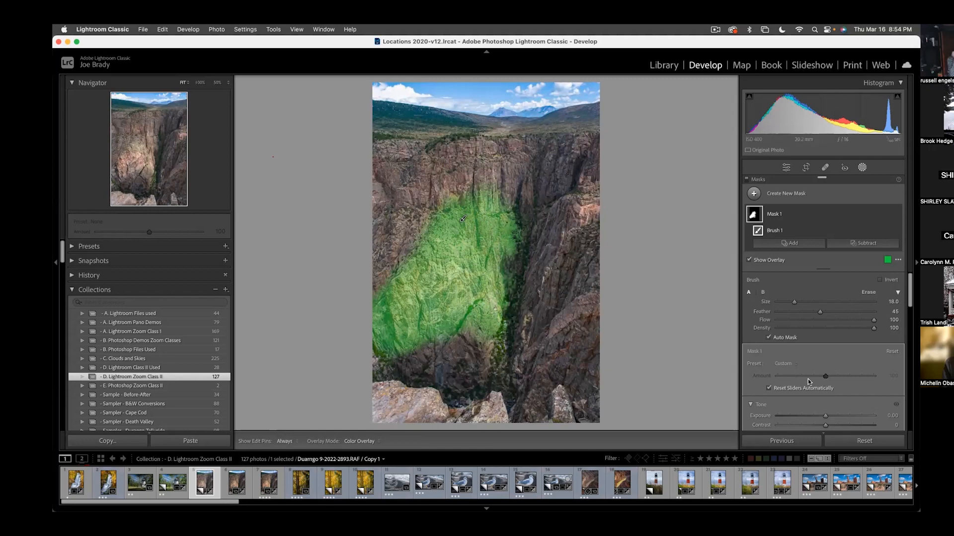
- Warm the masked rock face by setting the mask's temperature to 10 and tint to 3
scroll(809, 380, "down", 3)
scroll(809, 380, "down", 2)
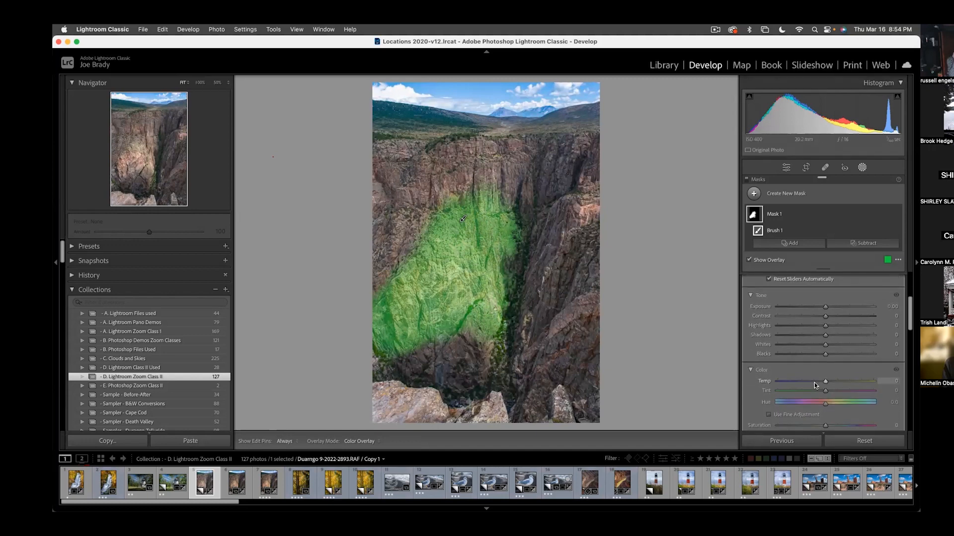
left_click_drag(826, 374, 833, 373)
mouse_move(832, 373)
left_mouse_down()
mouse_move(828, 382)
mouse_move(830, 360)
left_mouse_up()
scroll(827, 378, "down", 1)
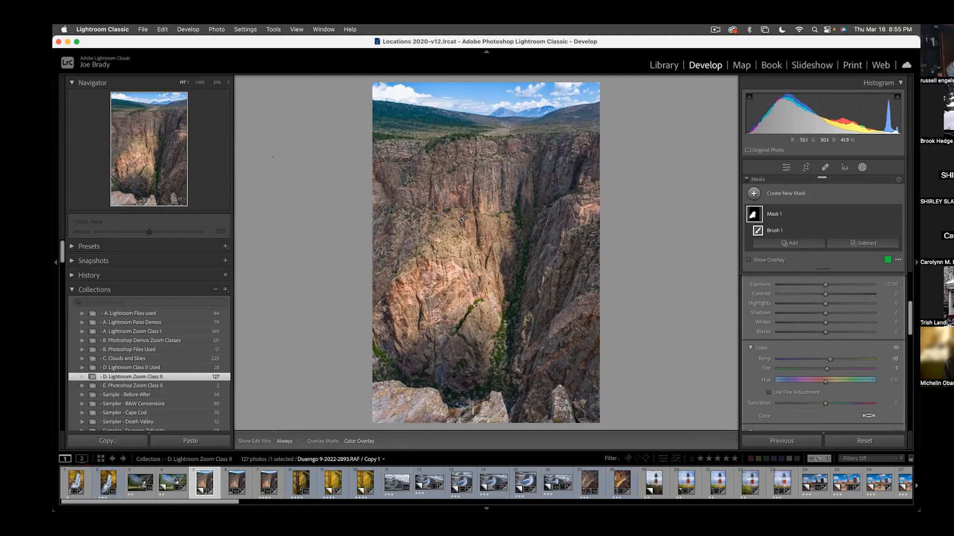
- Set the brush to size 21 and flow 69 and extend the warming mask over more of the cliff walls
scroll(842, 320, "up", 5)
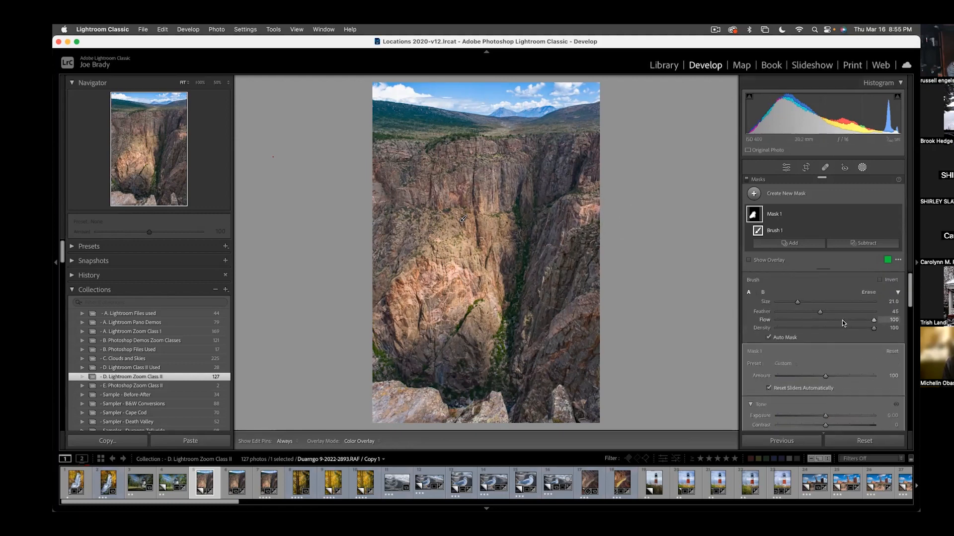
left_click(843, 319)
key("h")
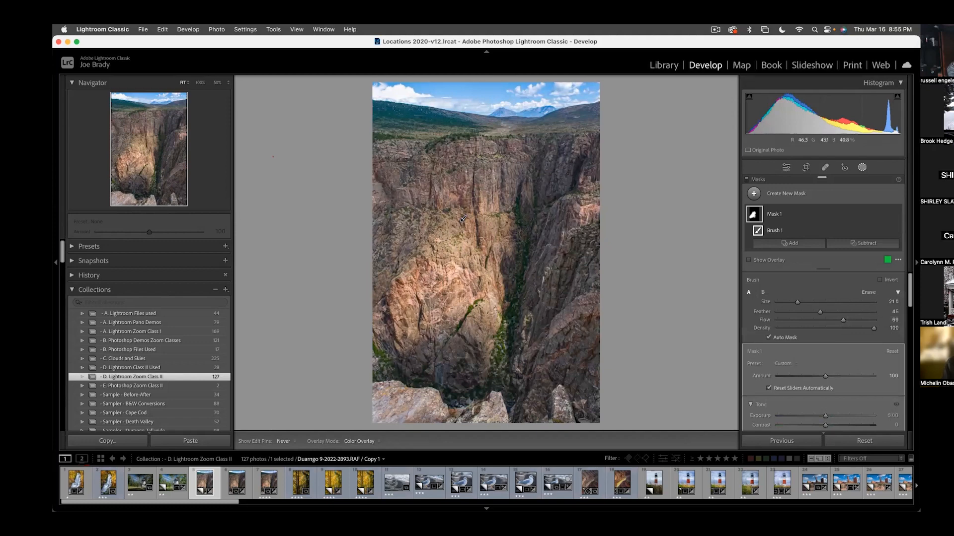
key("h")
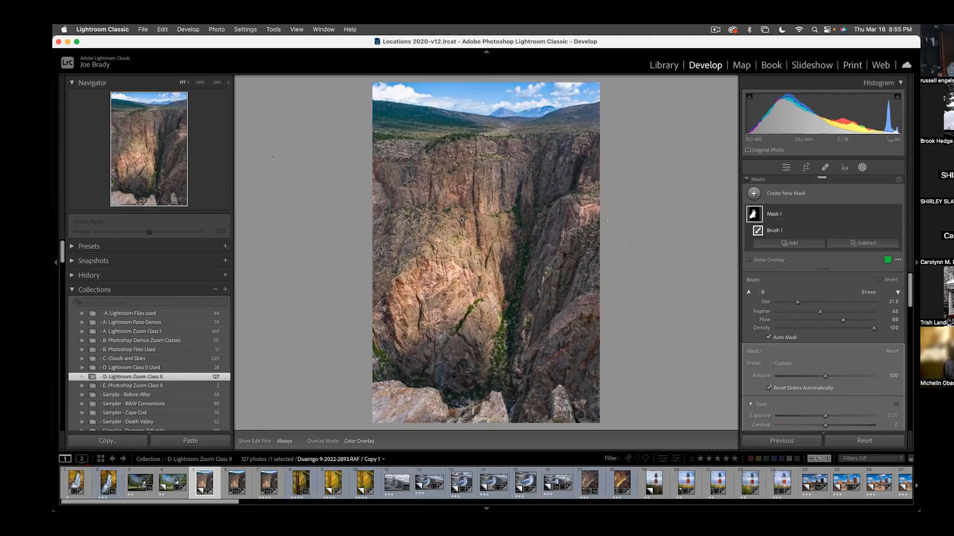
key("h")
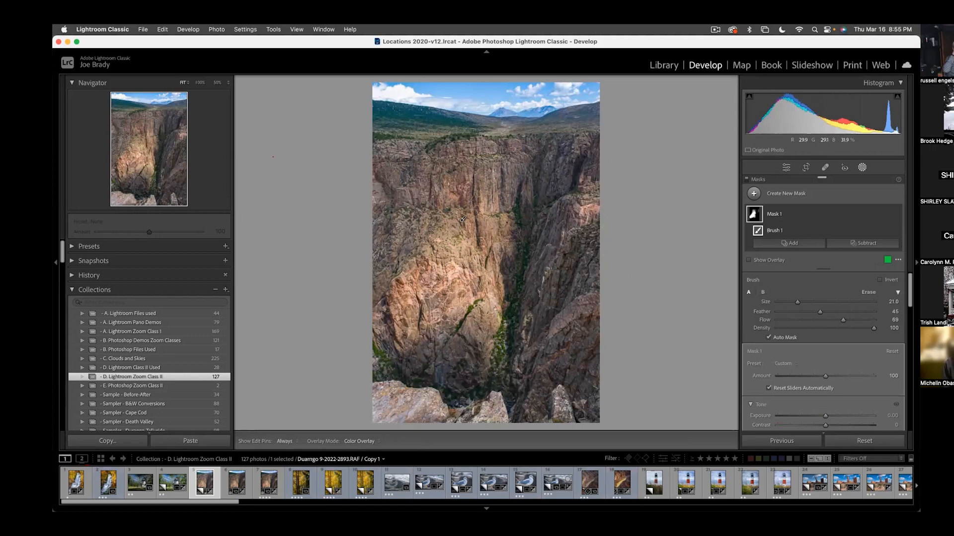
- Create a new brush mask and paint it across the green plateau and hills along the canyon rim
key("h")
key("k")
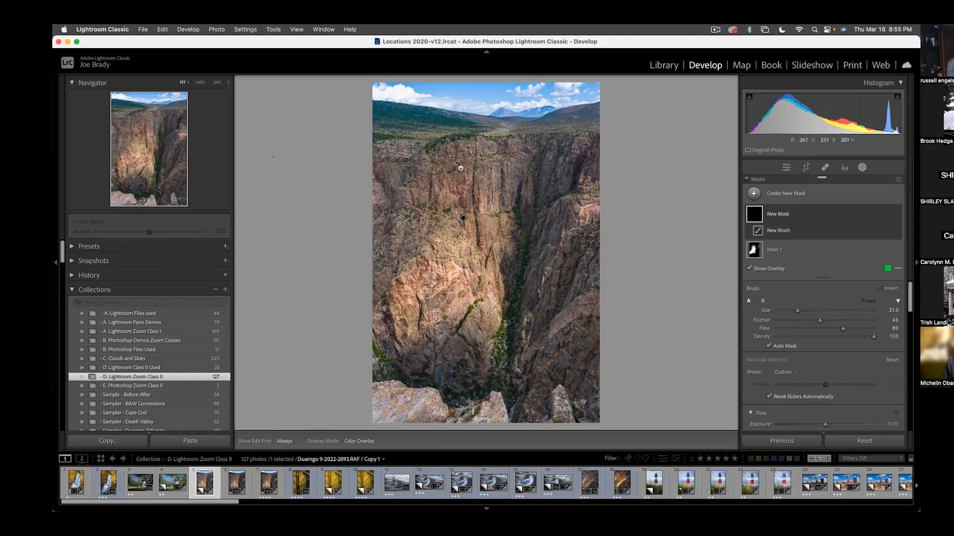
left_click_drag(388, 120, 591, 124)
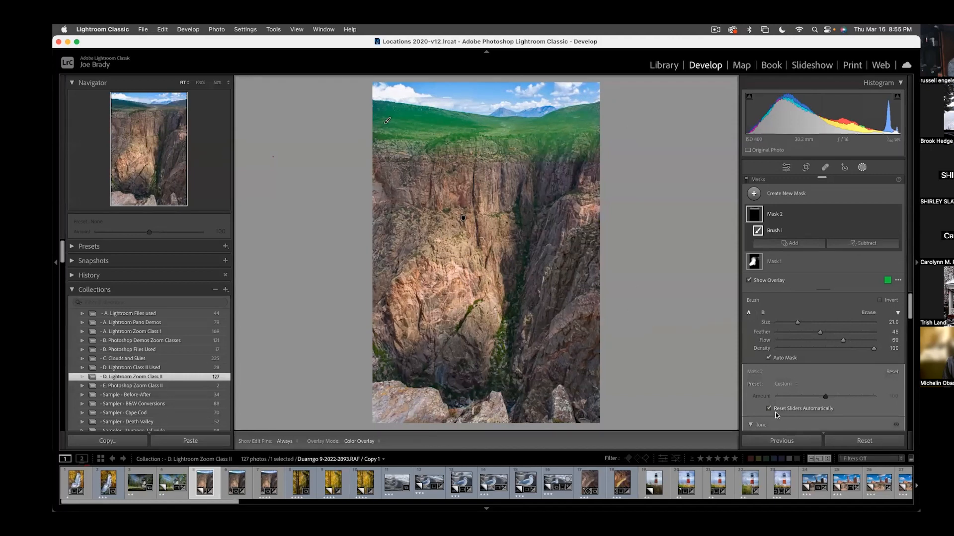
- Brighten the plateau mask's exposure, set its clarity to 16 and dehaze to 18
scroll(831, 366, "down", 4)
left_click_drag(827, 351, 837, 346)
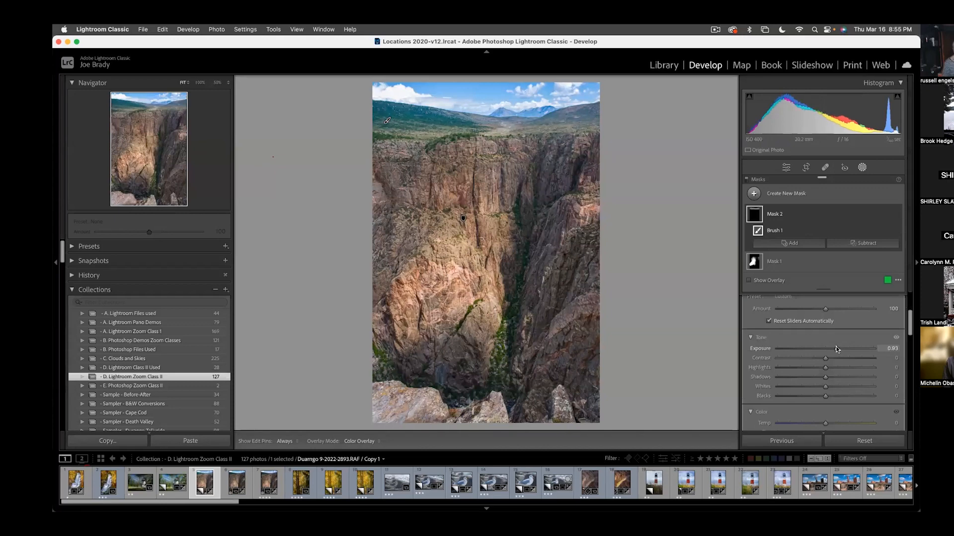
scroll(824, 374, "down", 5)
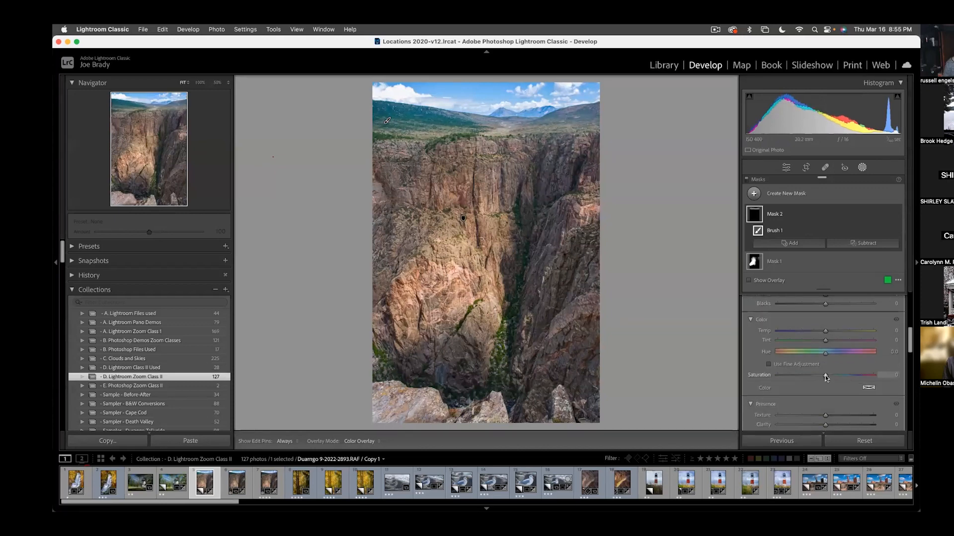
left_click_drag(829, 364, 832, 361)
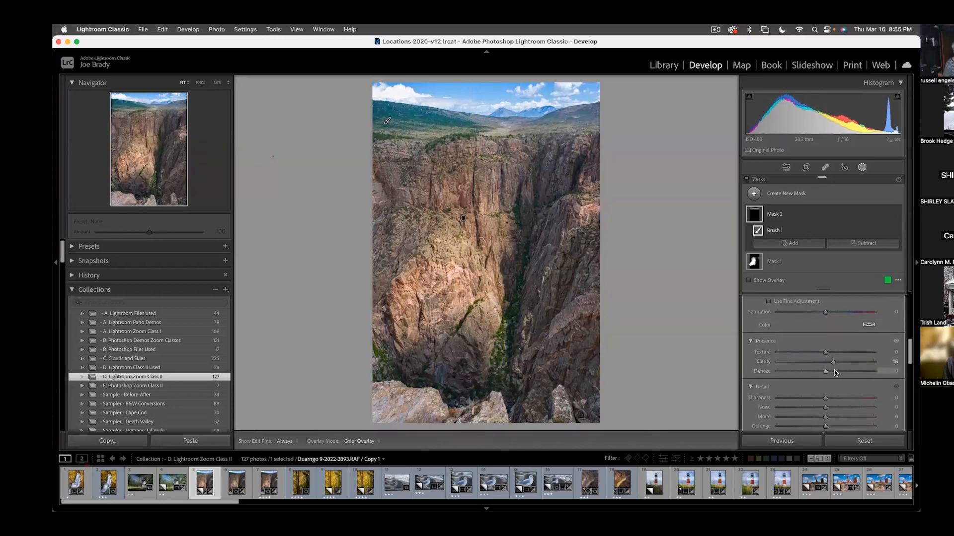
left_click(833, 371)
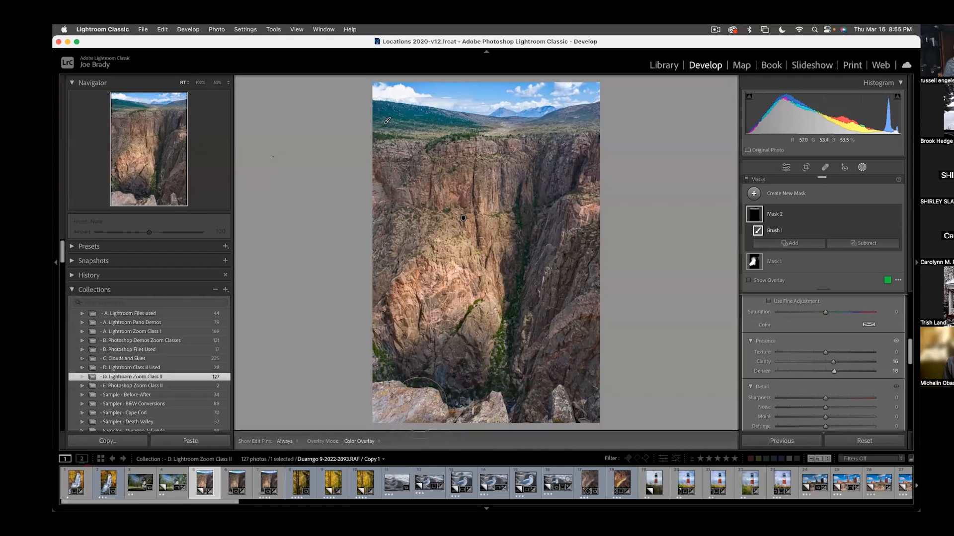
- Create another brush mask, raise the flow to 100 and paint over the foreground rocks at the photo's lower edge
key("k")
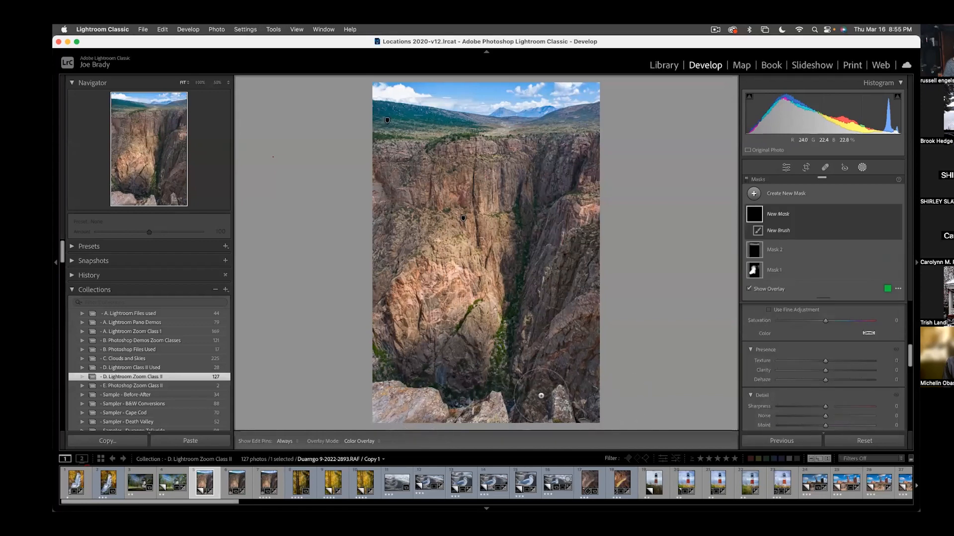
left_click_drag(416, 414, 392, 407)
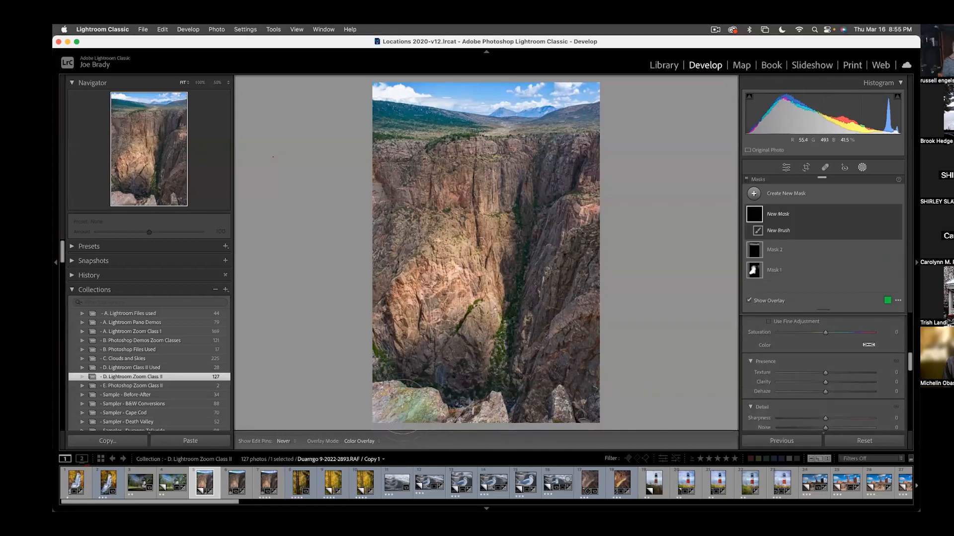
scroll(782, 332, "up", 5)
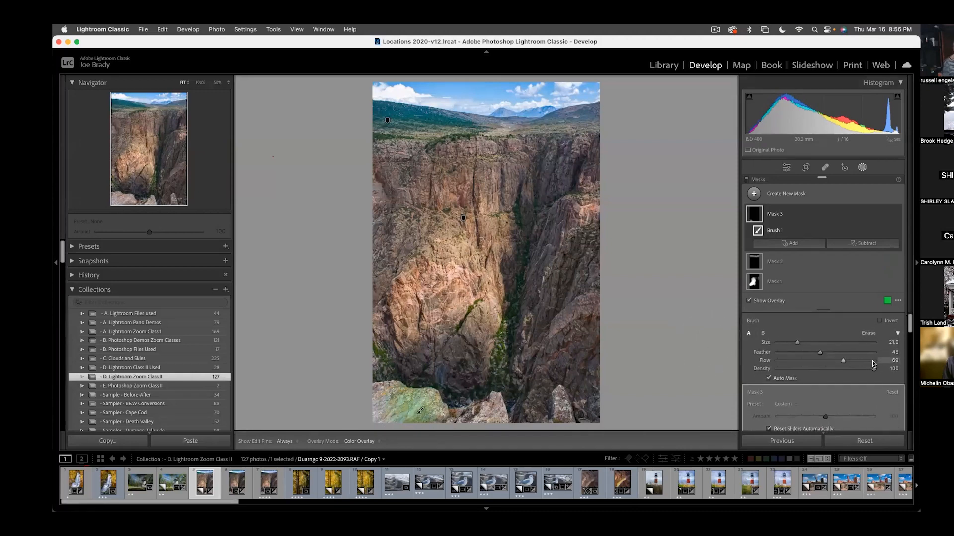
mouse_move(431, 410)
left_mouse_down()
mouse_move(391, 408)
mouse_move(479, 400)
mouse_move(530, 410)
mouse_move(581, 395)
mouse_move(514, 421)
mouse_move(378, 418)
mouse_move(383, 398)
mouse_move(401, 410)
left_mouse_up()
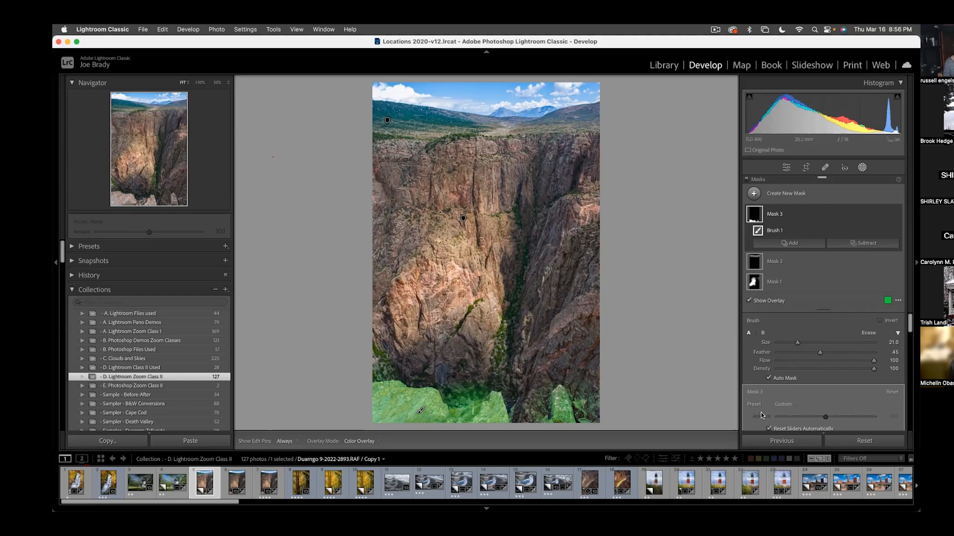
- Darken the foreground rocks by lowering their mask's exposure and leave masking
scroll(824, 395, "down", 5)
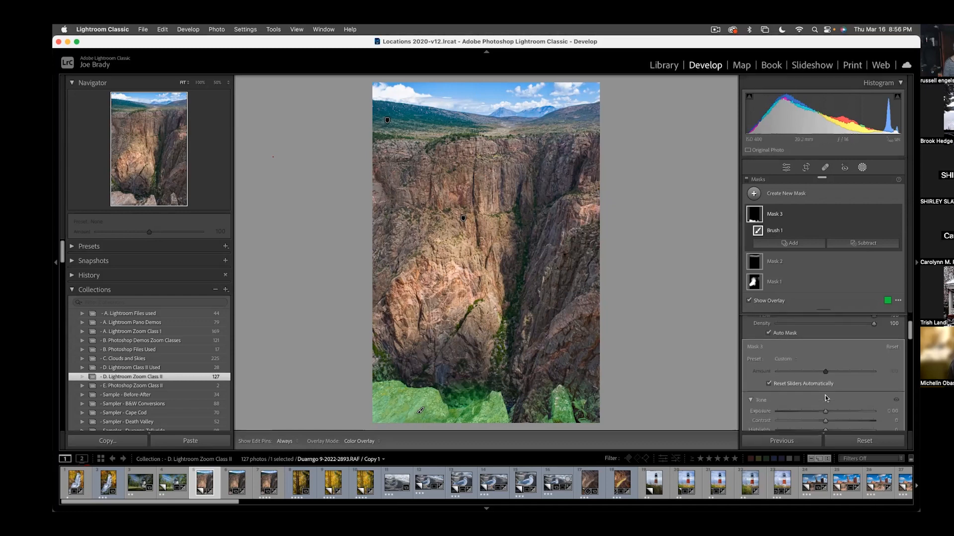
left_click(818, 343)
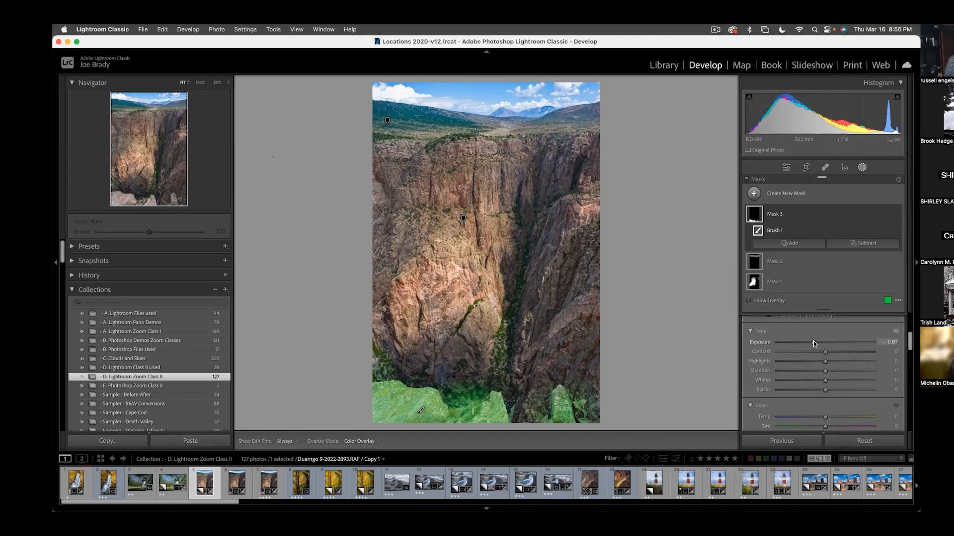
left_click_drag(818, 343, 818, 343)
scroll(798, 341, "down", 1)
left_click(664, 395)
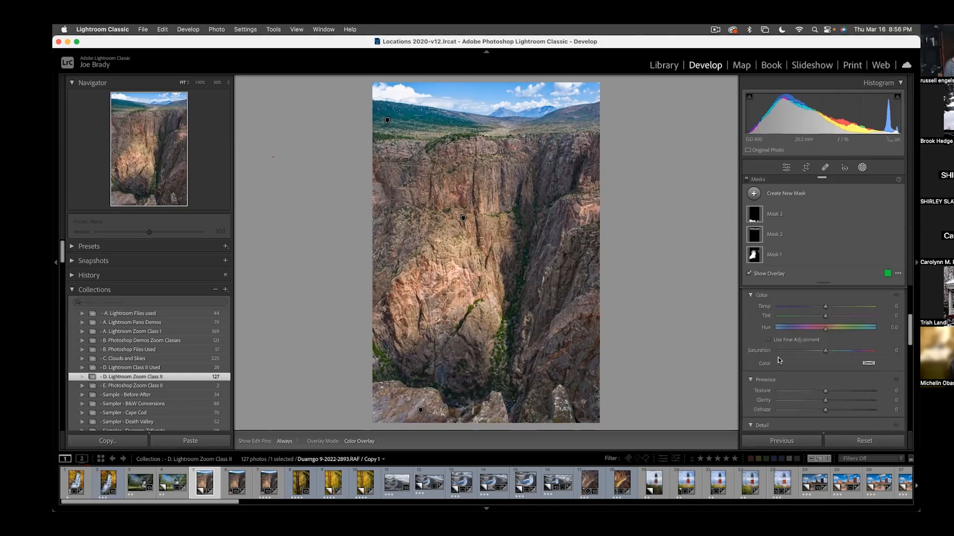
key("shift+w")
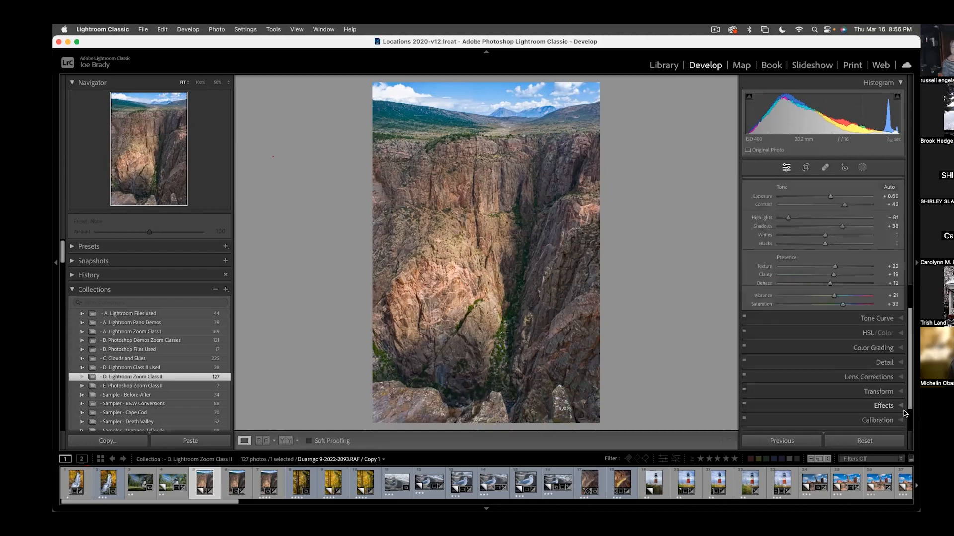
- Add a Highlight Priority post-crop vignette to the canyon photo with the amount at -14
left_click(884, 404)
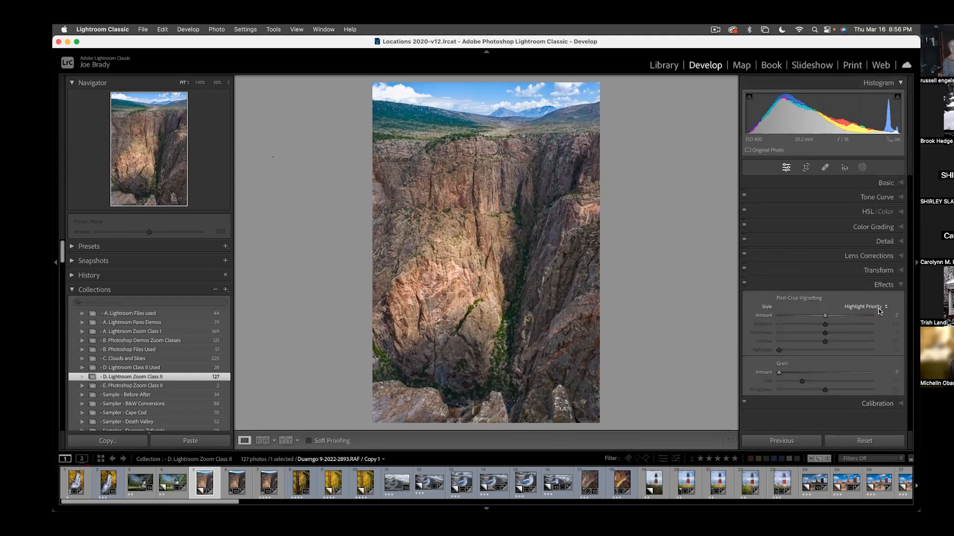
left_click_drag(824, 316, 818, 317)
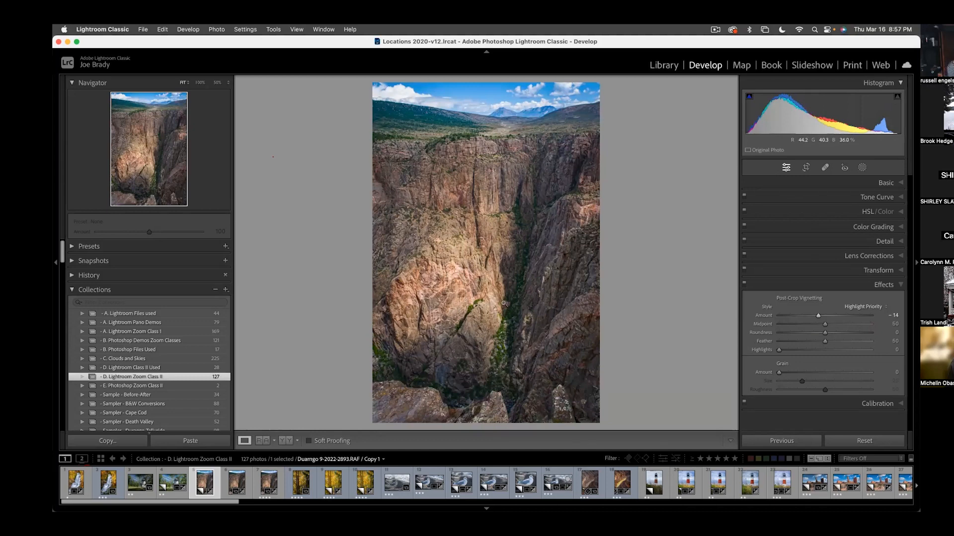
- Crop the canyon photo narrower by trimming both its right and left sides, keeping the full height
key("r")
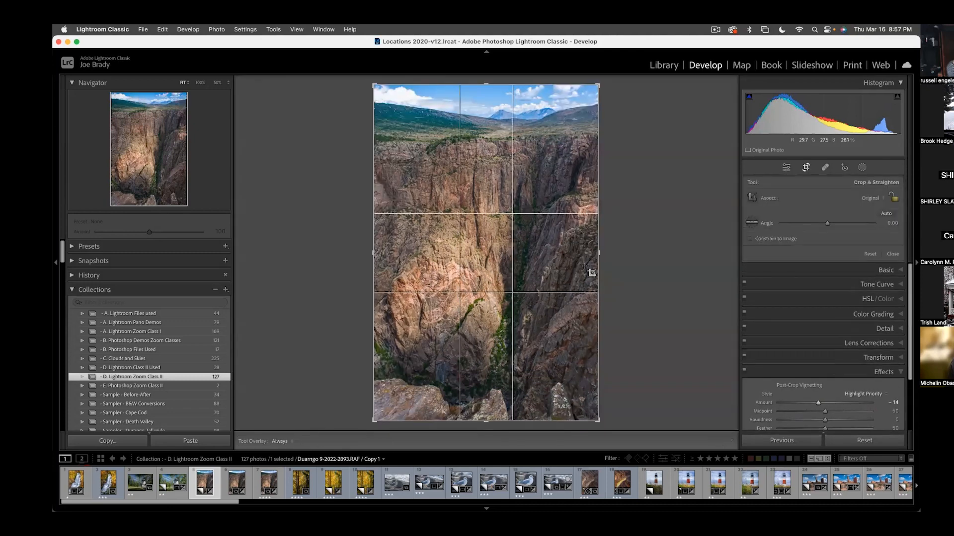
left_click_drag(597, 254, 585, 254)
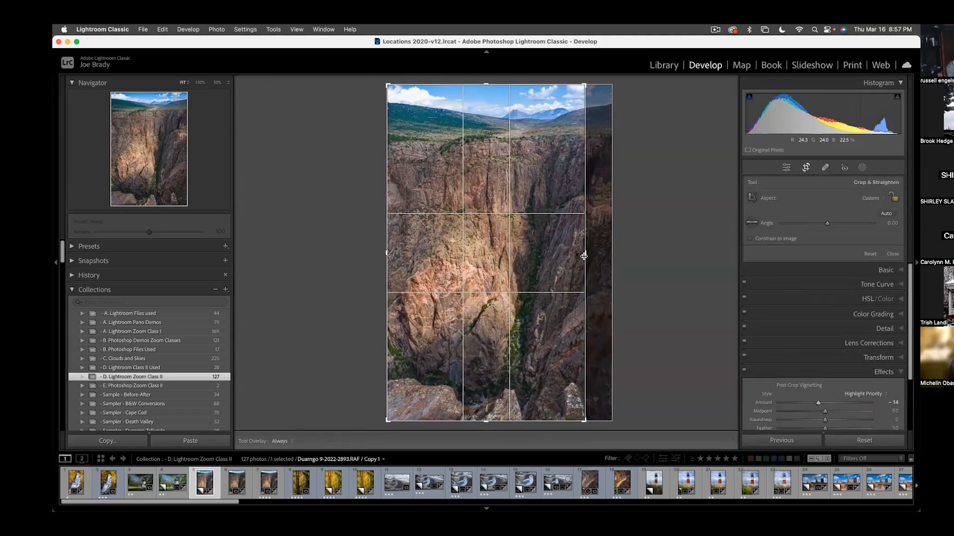
left_click_drag(388, 254, 398, 253)
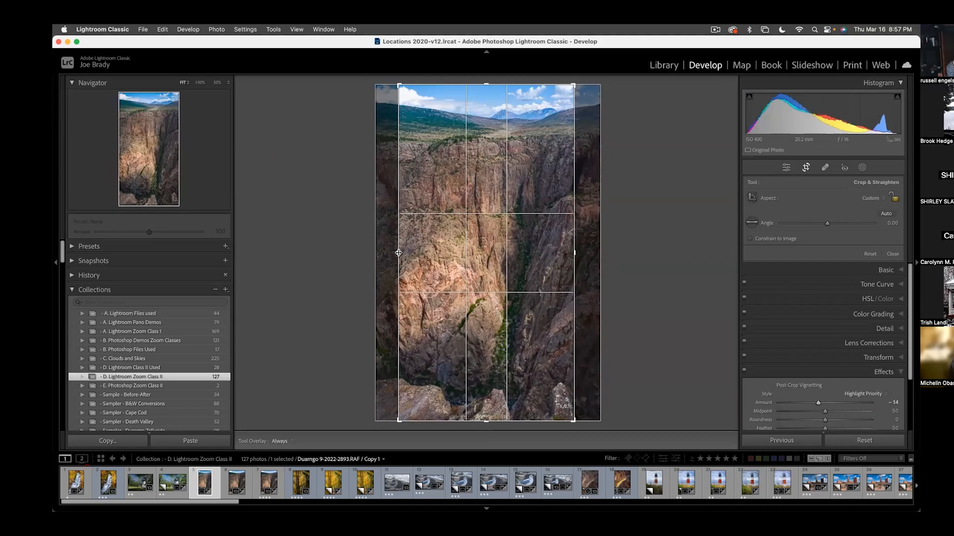
key("Return")
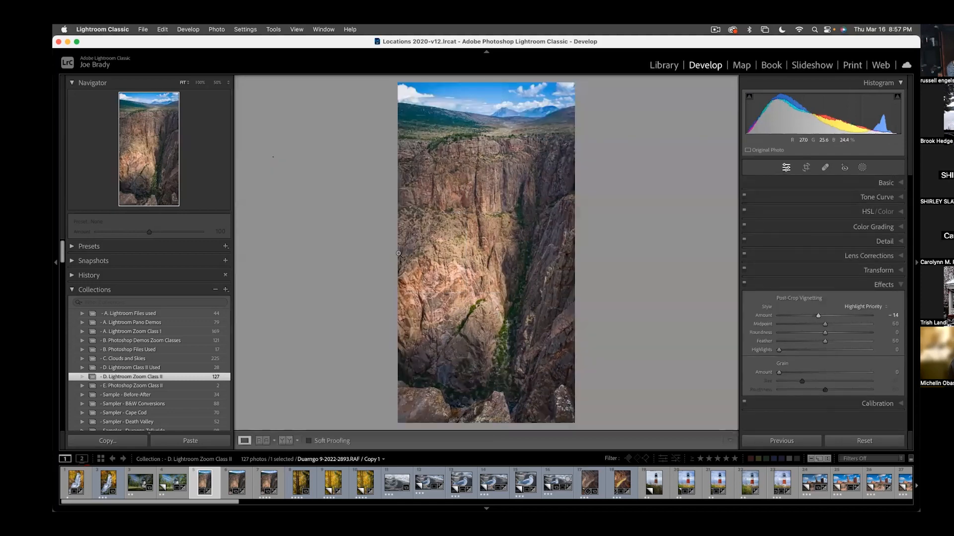
- Fine-tune the basic adjustments to exposure 0.80, contrast 45, blacks -4, vibrance 32 and saturation 44
left_click(883, 183)
mouse_move(830, 273)
left_mouse_down()
mouse_move(844, 276)
mouse_move(833, 273)
left_mouse_up()
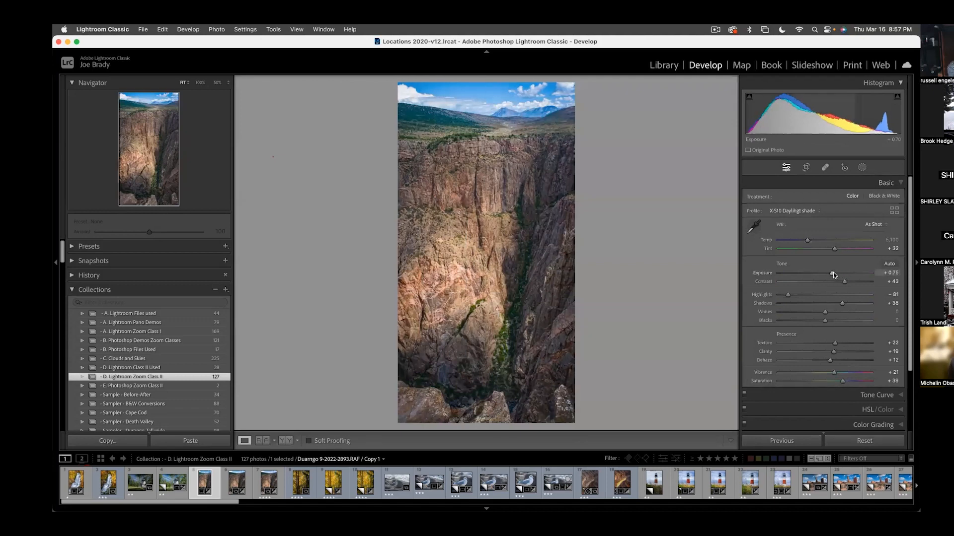
left_click_drag(844, 283, 847, 284)
left_click_drag(824, 321, 821, 321)
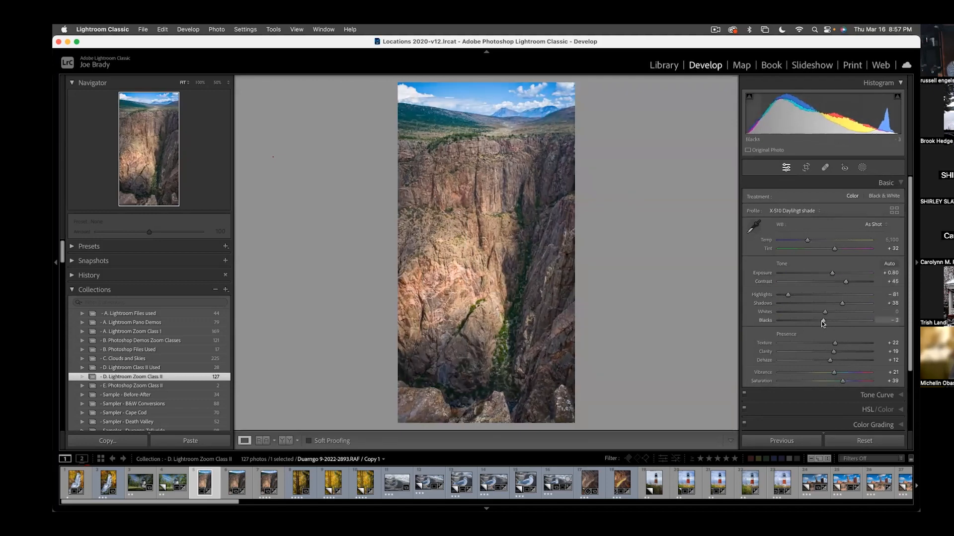
left_click(839, 371)
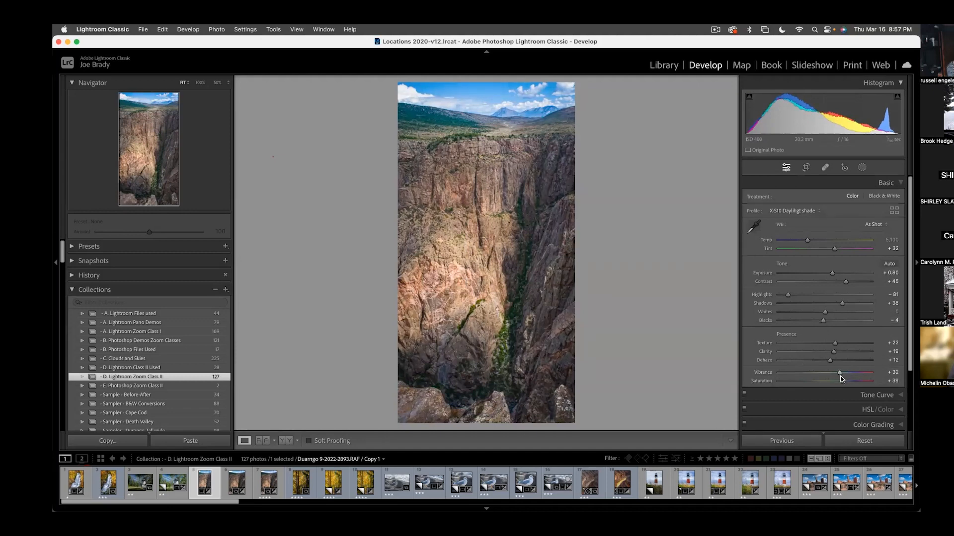
left_click_drag(842, 378, 844, 380)
- Create a virtual copy of the edited canyon photo, reset all edits on the first version and select both for comparison
key("super+apostrophe")
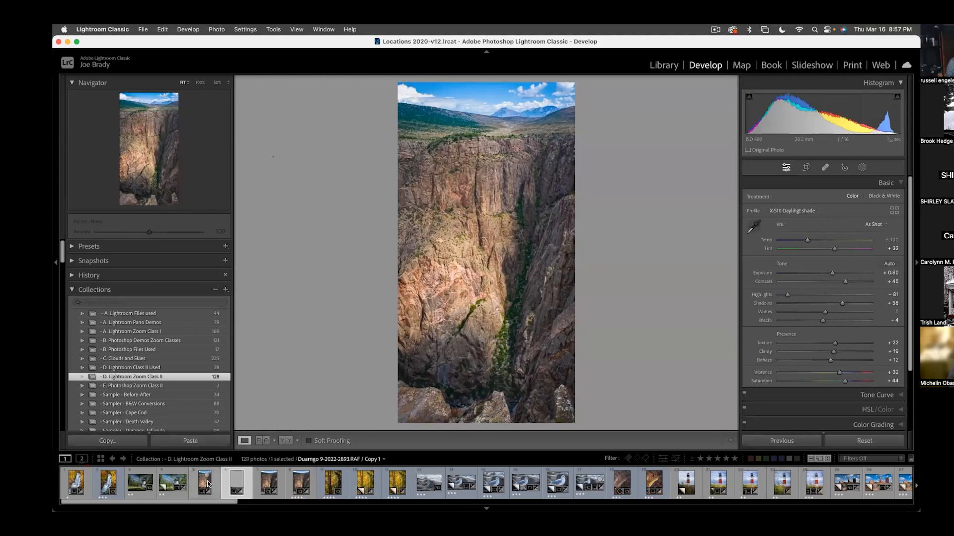
left_click(868, 440)
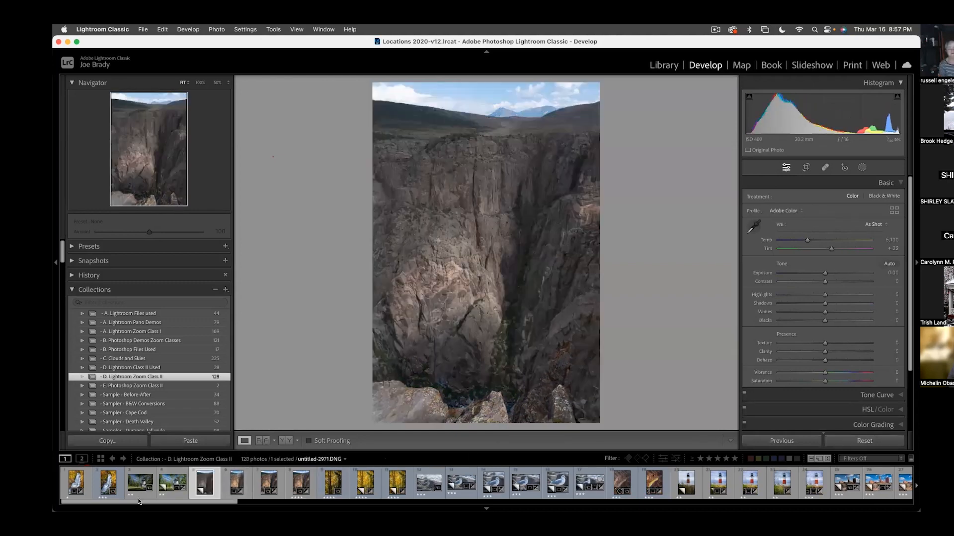
left_click(236, 483, "super")
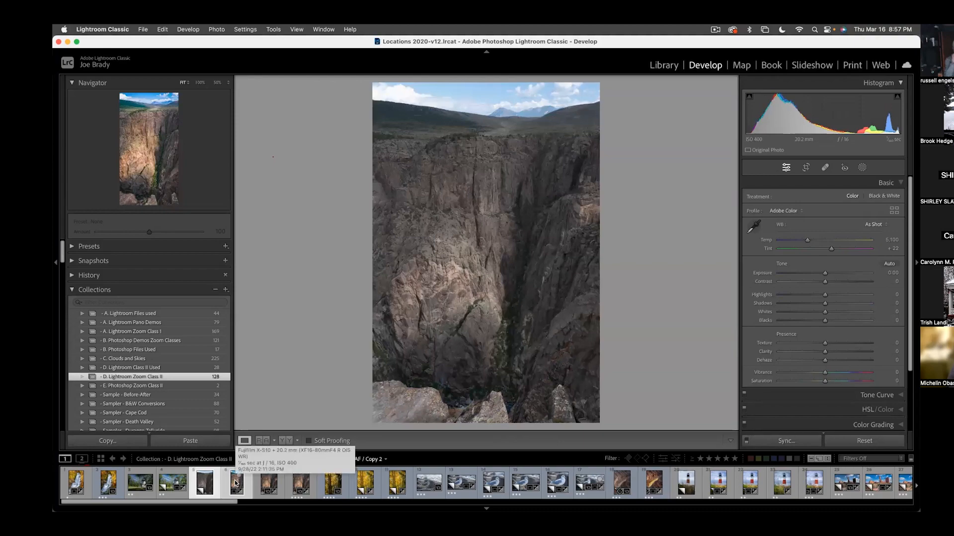
- Compare the unedited and edited canyon versions in full-screen preview
key("f")
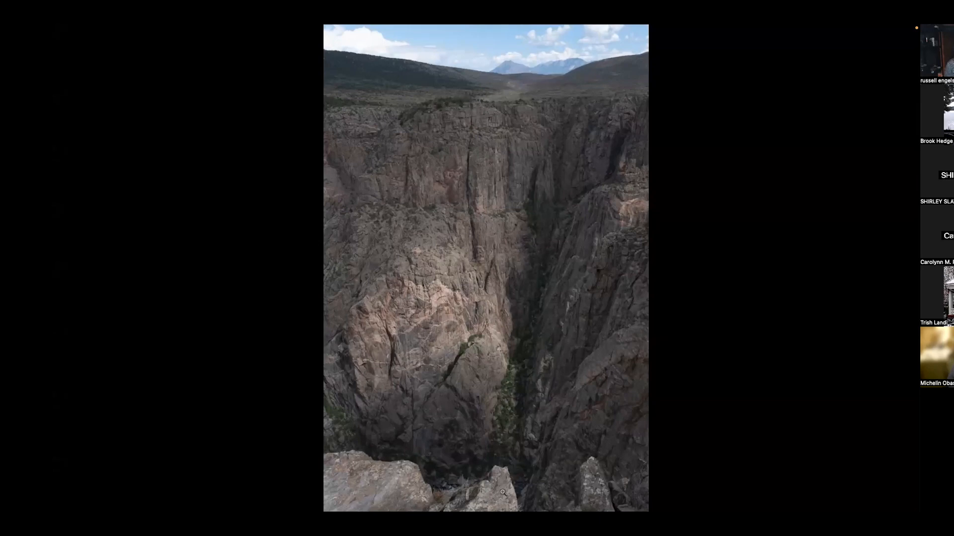
key("Right")
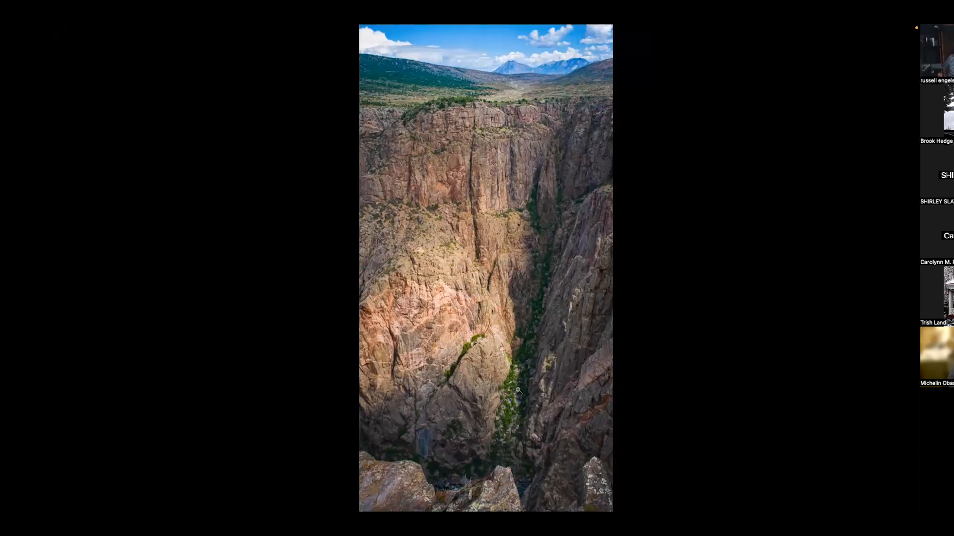
key("f")
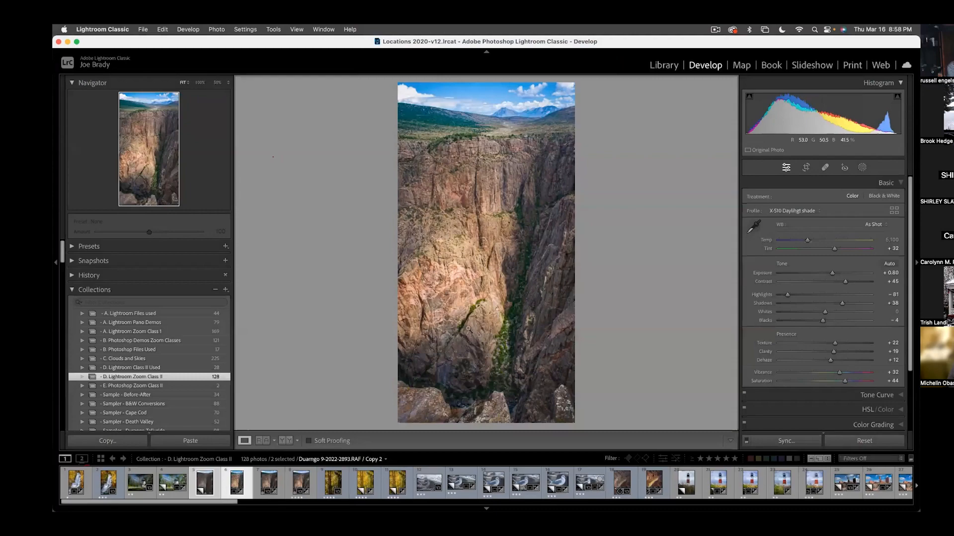
key("f")
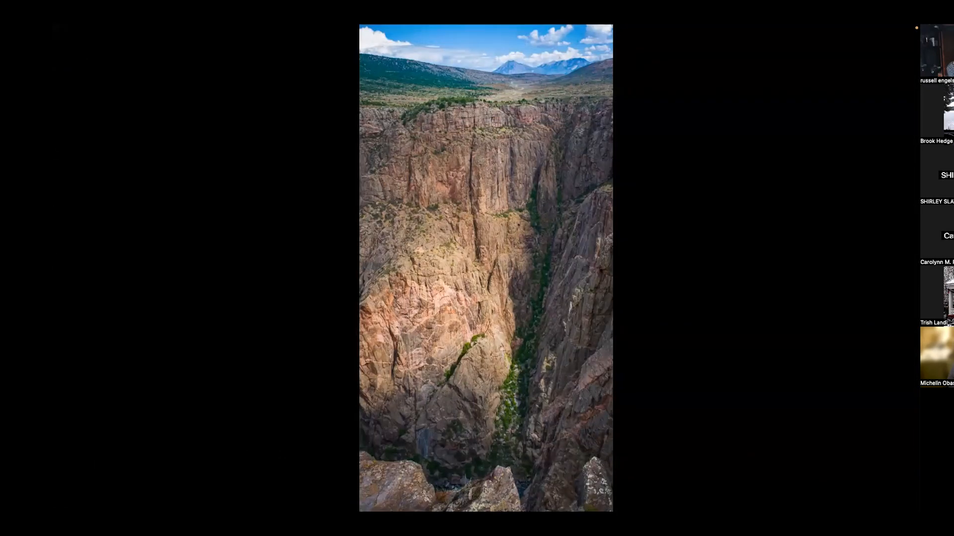
key("f")
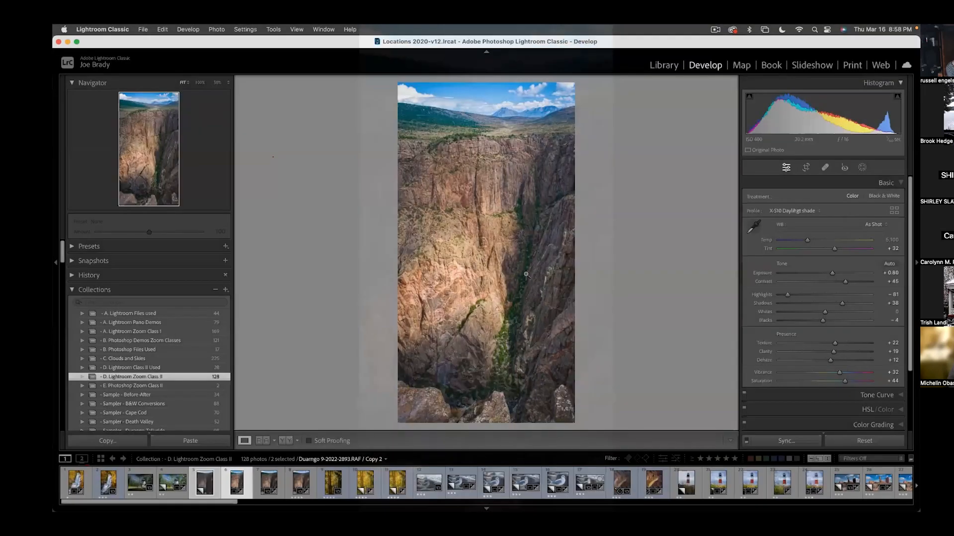
- Desaturate the sky's blues with aqua saturation at -34, and darken the rock with orange luminance -28 and yellow luminance -4
left_click(876, 409)
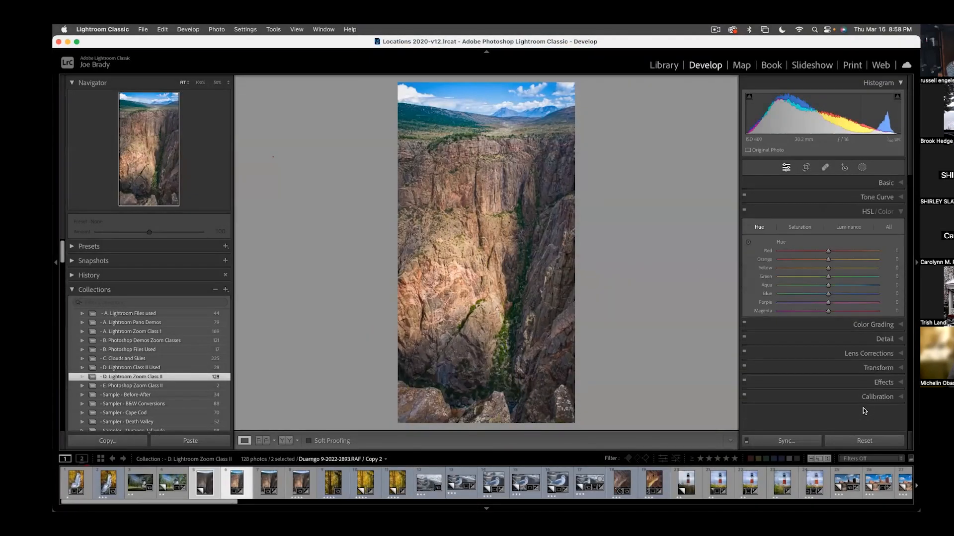
left_click(800, 230)
left_click(749, 242)
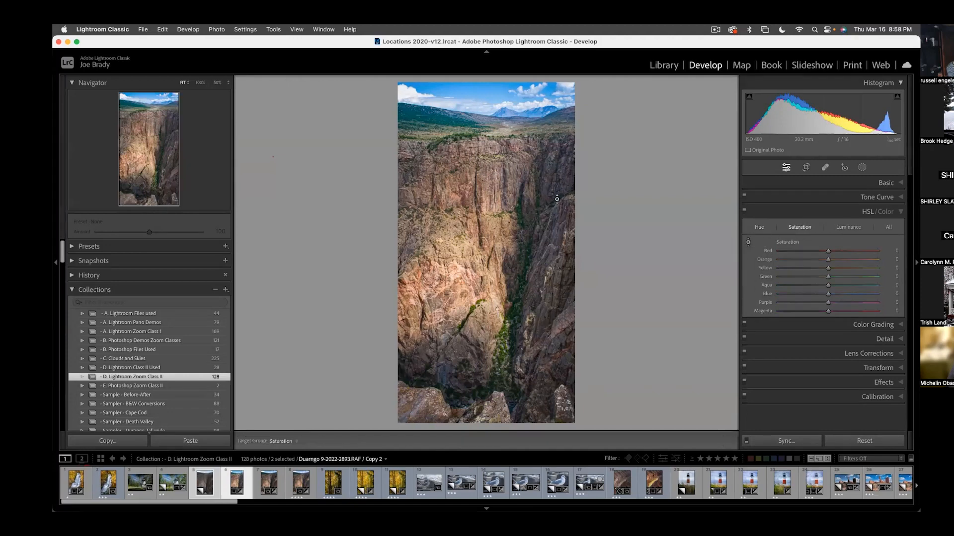
mouse_move(447, 115)
left_mouse_down()
mouse_move(447, 135)
mouse_move(458, 129)
left_mouse_up()
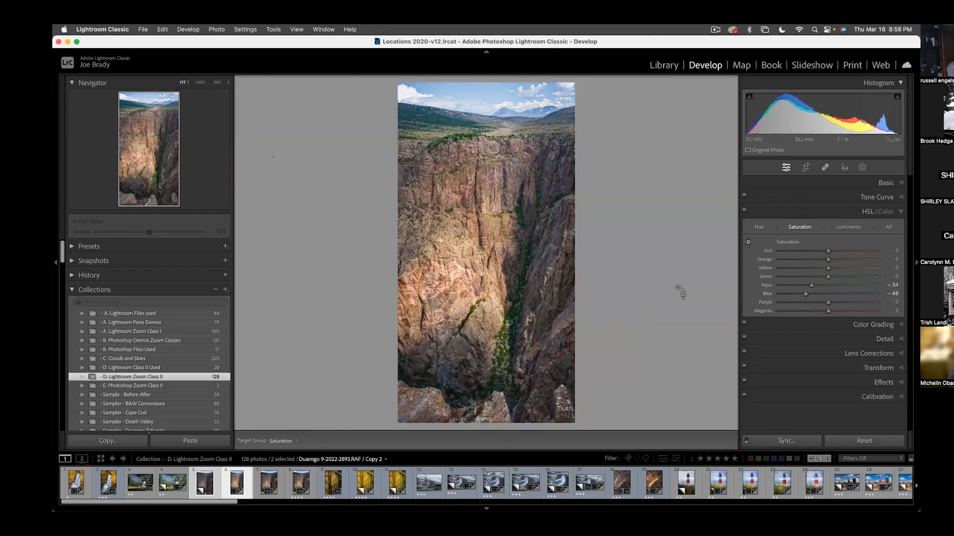
left_click(845, 229)
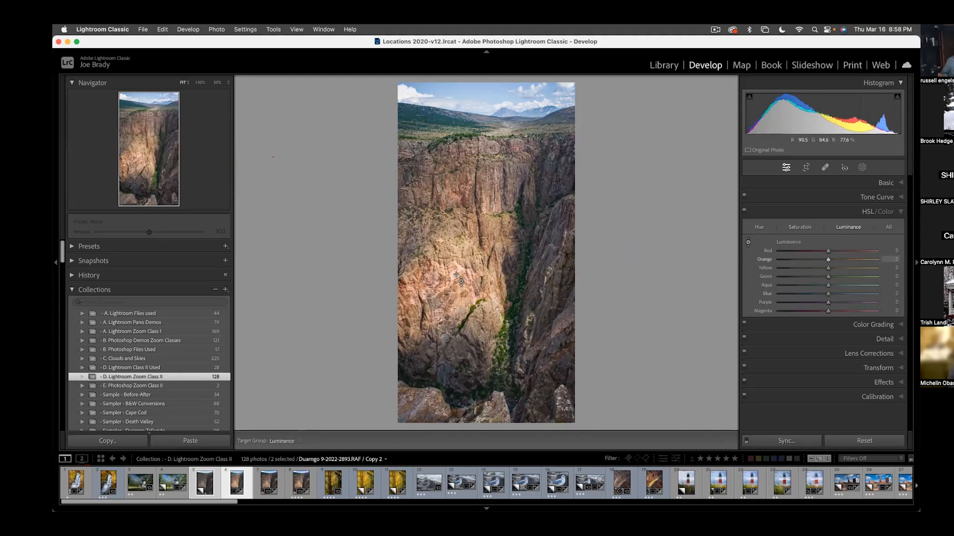
left_click_drag(456, 274, 457, 286)
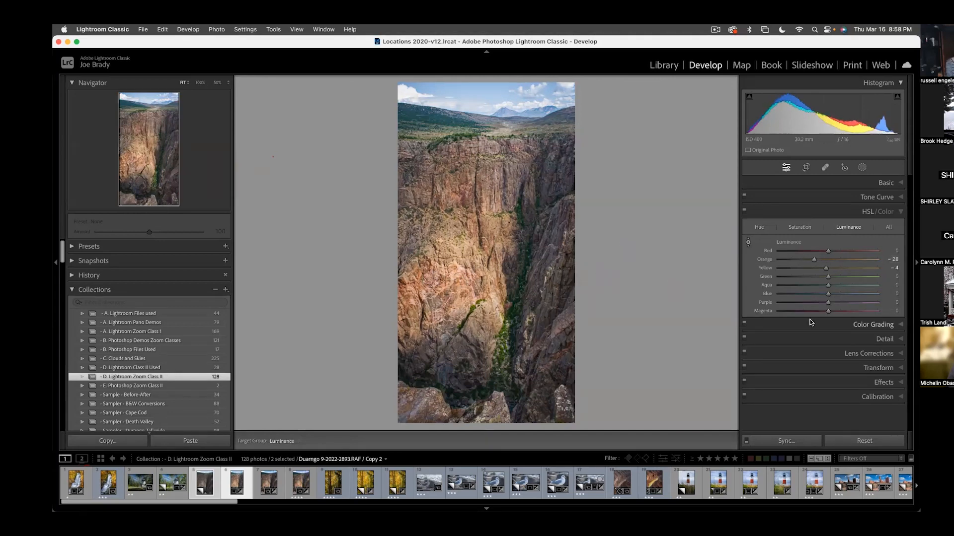
- Exaggerate the post-crop vignette to amount -100, and shape it with midpoint 45 and roundness -63
left_click(881, 382)
left_click_drag(818, 317, 818, 317)
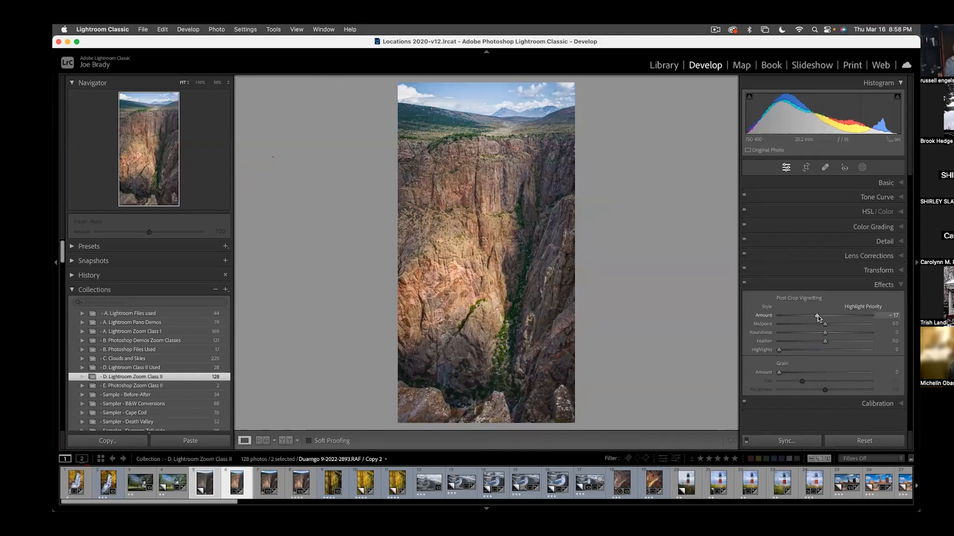
left_click_drag(818, 314, 731, 318)
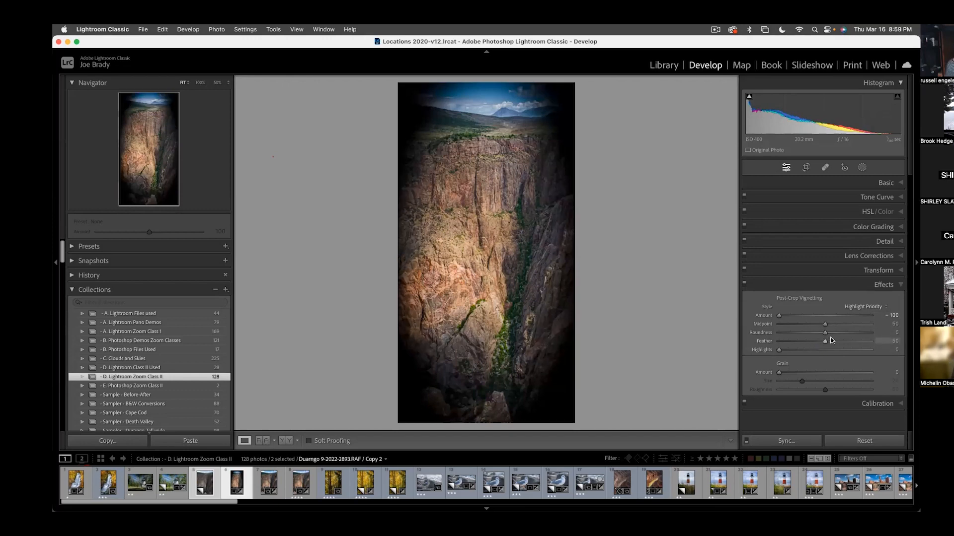
mouse_move(825, 326)
left_mouse_down()
mouse_move(771, 328)
mouse_move(877, 325)
mouse_move(785, 327)
mouse_move(820, 325)
left_mouse_up()
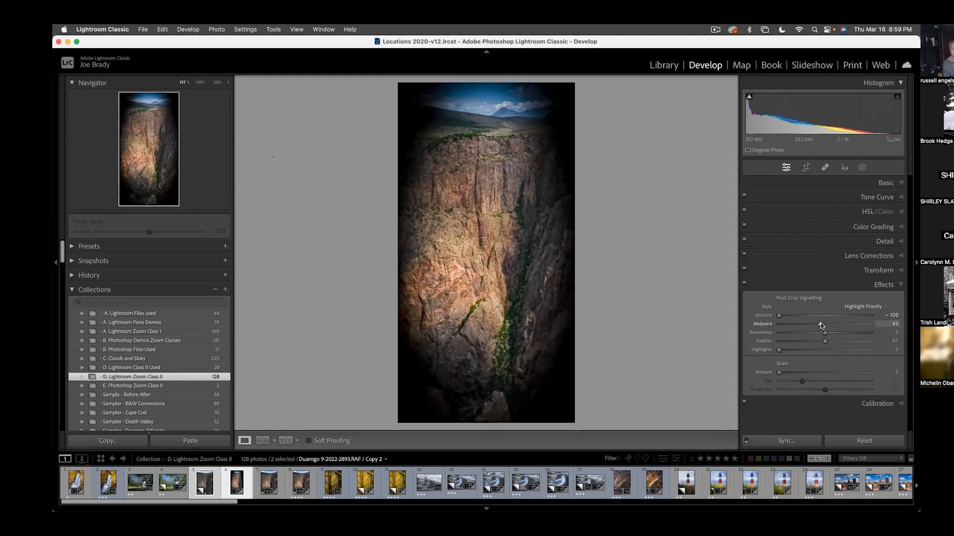
left_click_drag(826, 336, 822, 333)
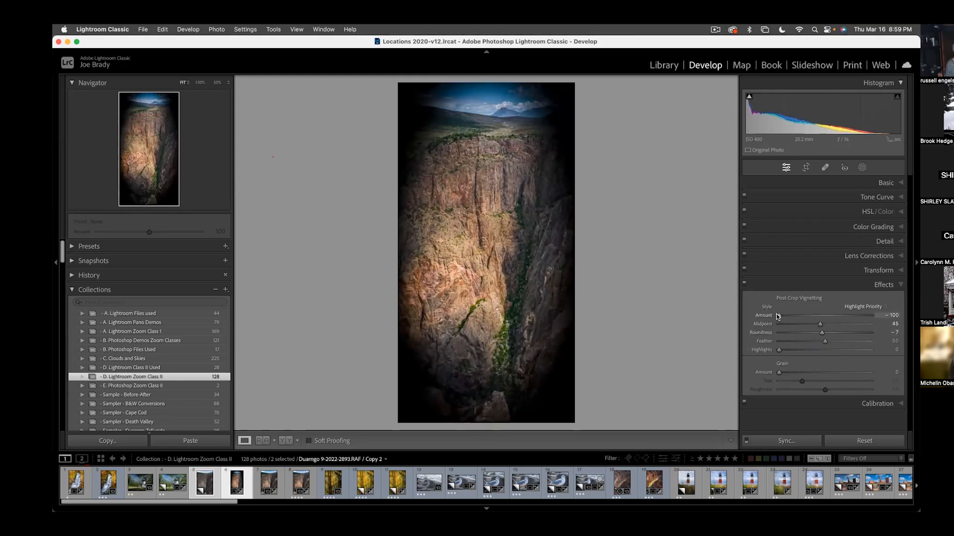
left_click_drag(821, 332, 761, 333)
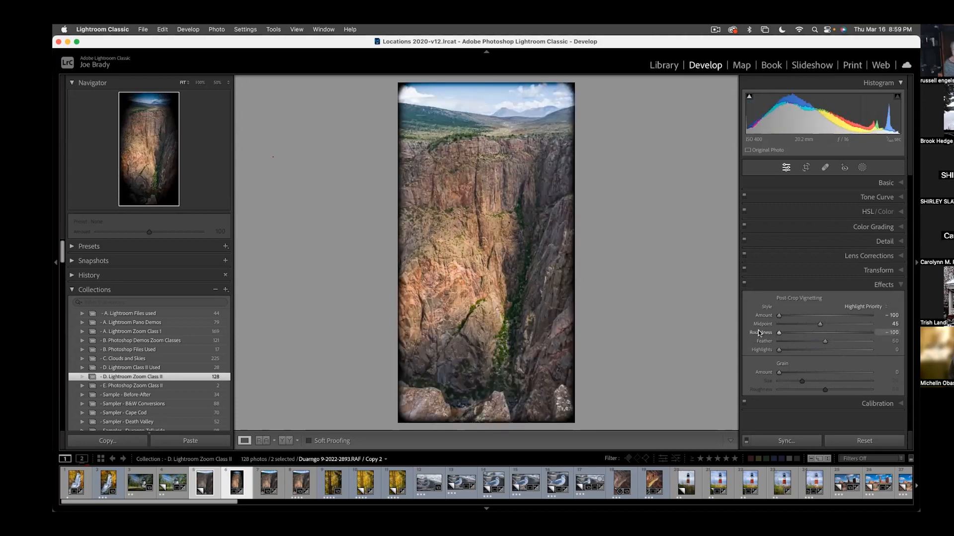
left_click_drag(759, 333, 796, 337)
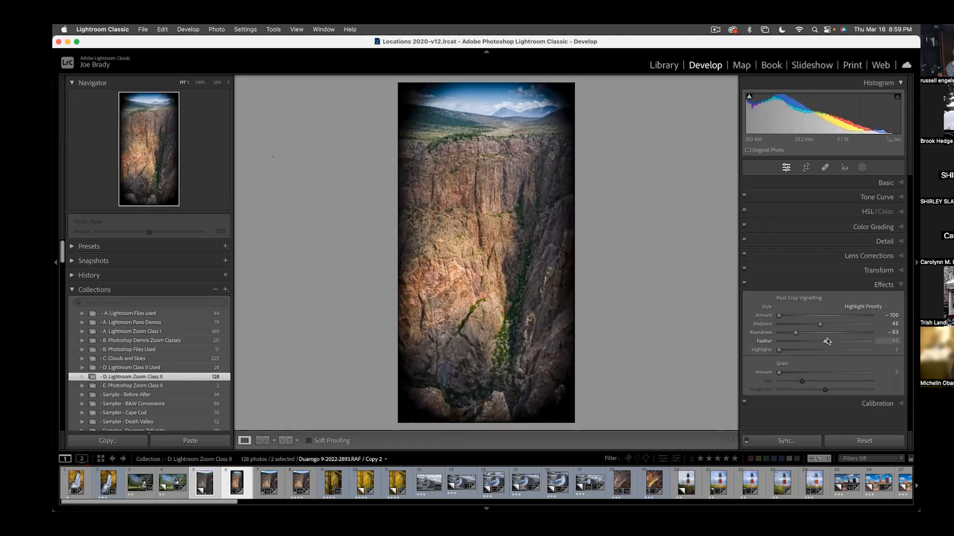
- Compare hard and soft vignette edges, set feather 60 and amount -22, and check the photo in full-screen preview
left_click_drag(825, 342, 737, 341)
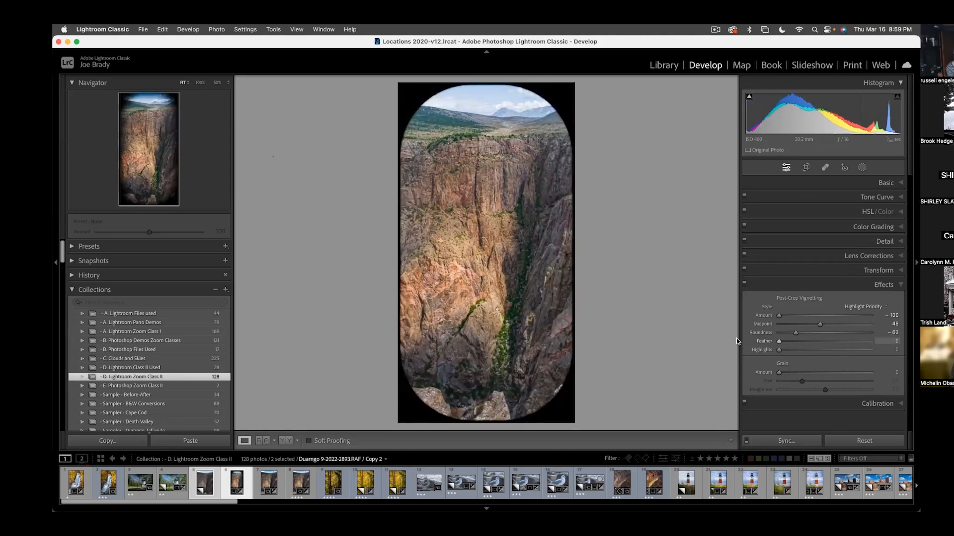
left_click_drag(736, 341, 876, 343)
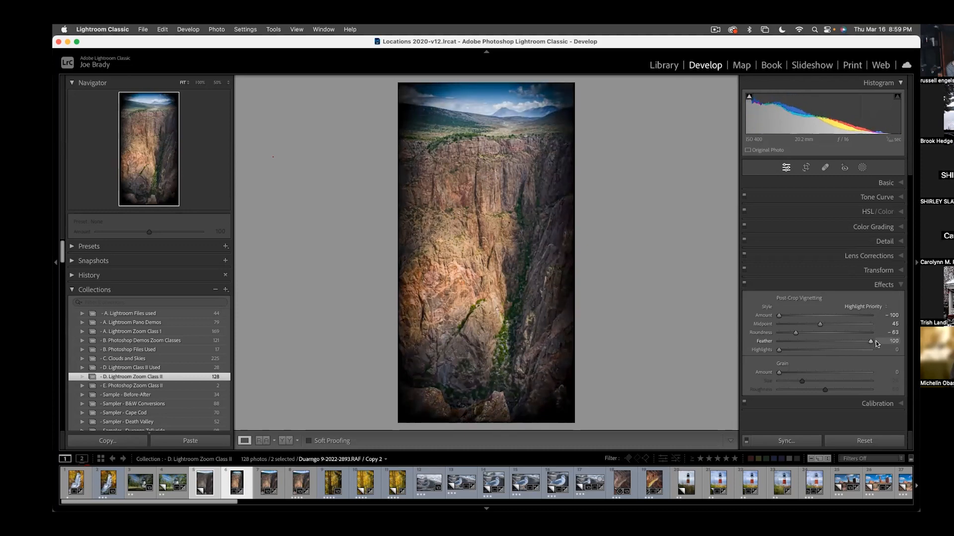
left_click_drag(876, 343, 833, 341)
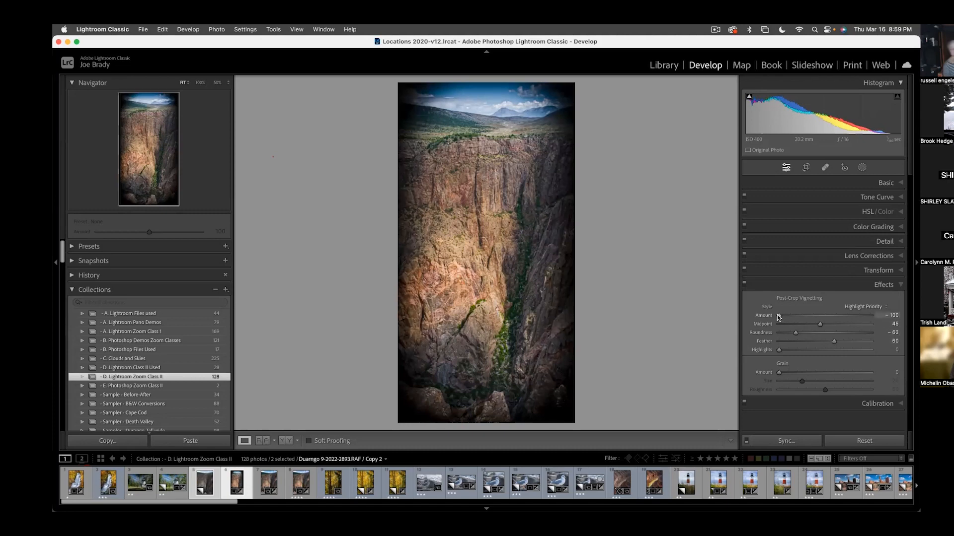
left_click_drag(777, 315, 813, 316)
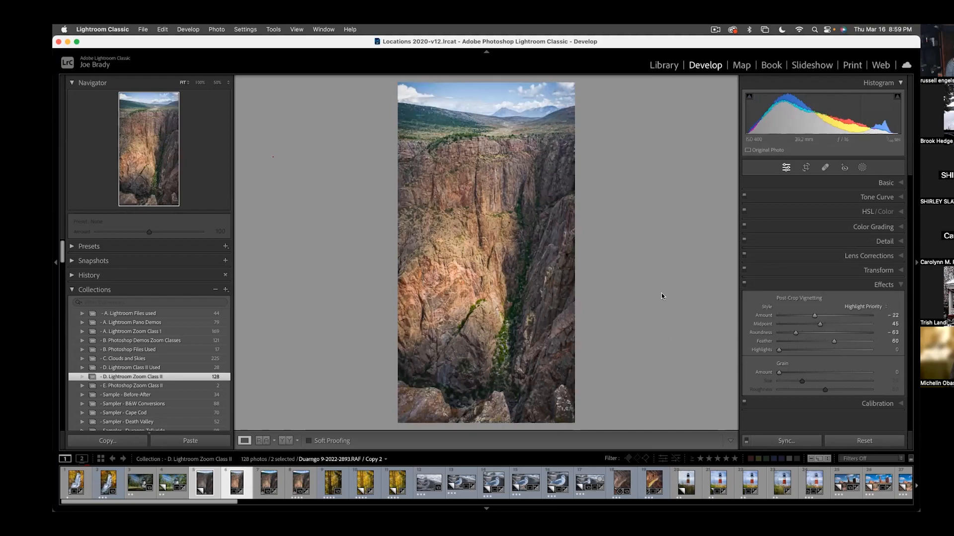
key("f")
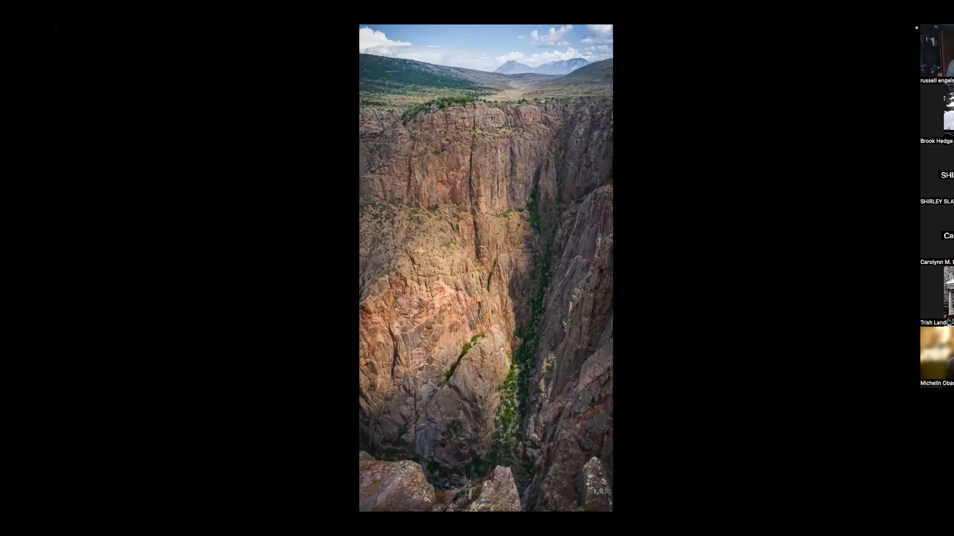
key("f")
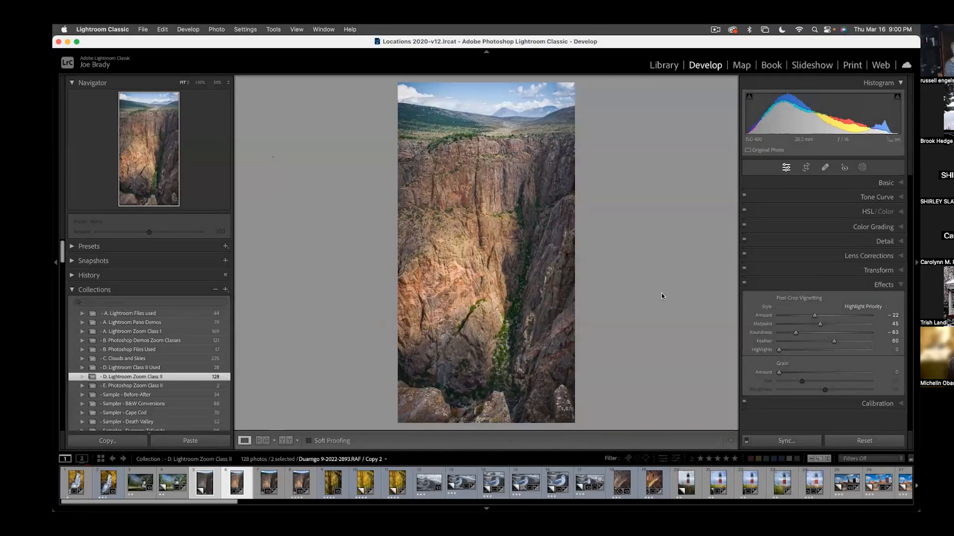
- Open a copy of the photo with Lightroom adjustments in Viveza 3 and set the global structure to 47%
left_click(222, 29)
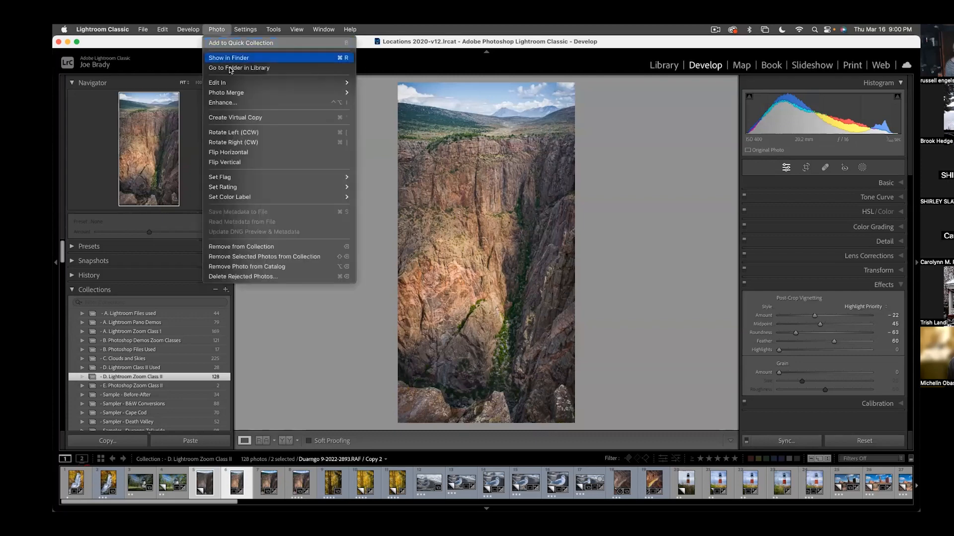
mouse_move(271, 96)
mouse_move(242, 84)
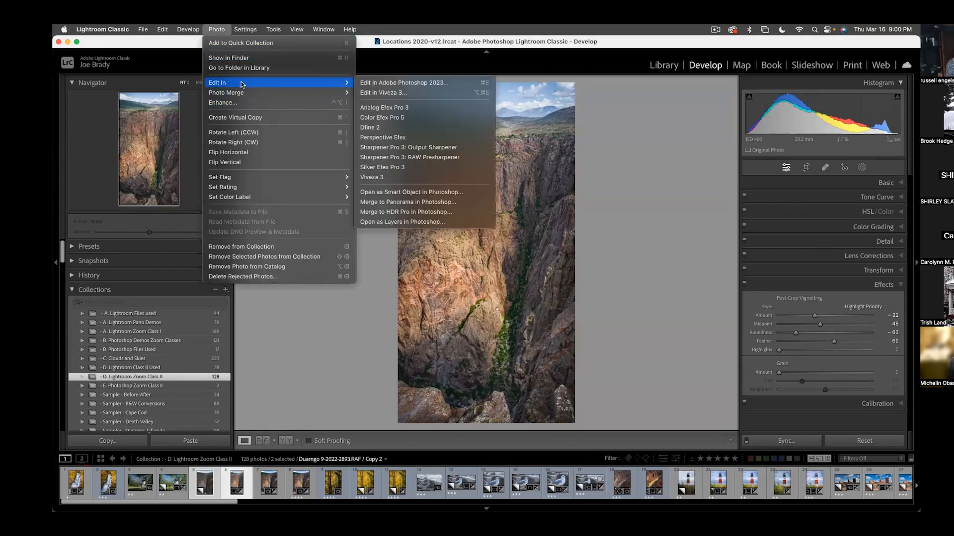
left_click(668, 221)
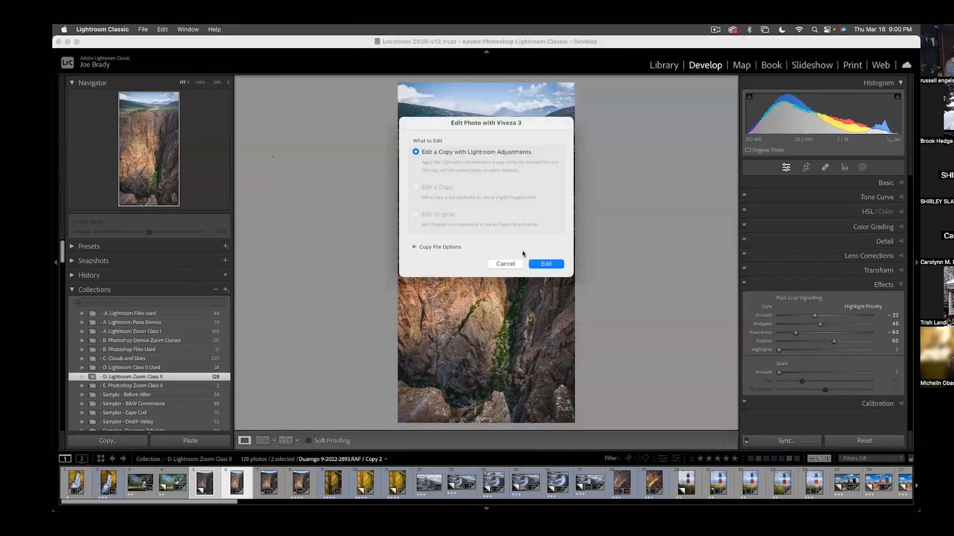
left_click(546, 265)
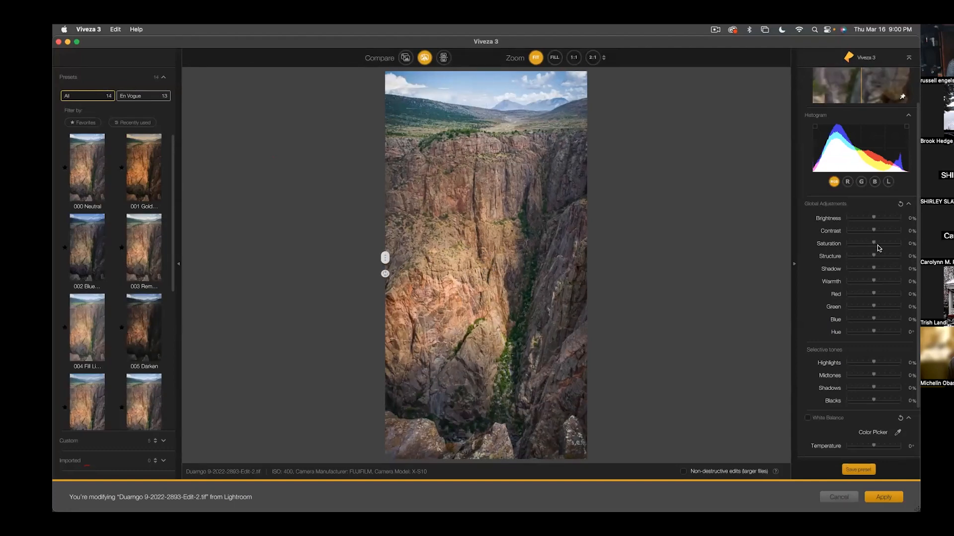
left_click_drag(883, 257, 886, 256)
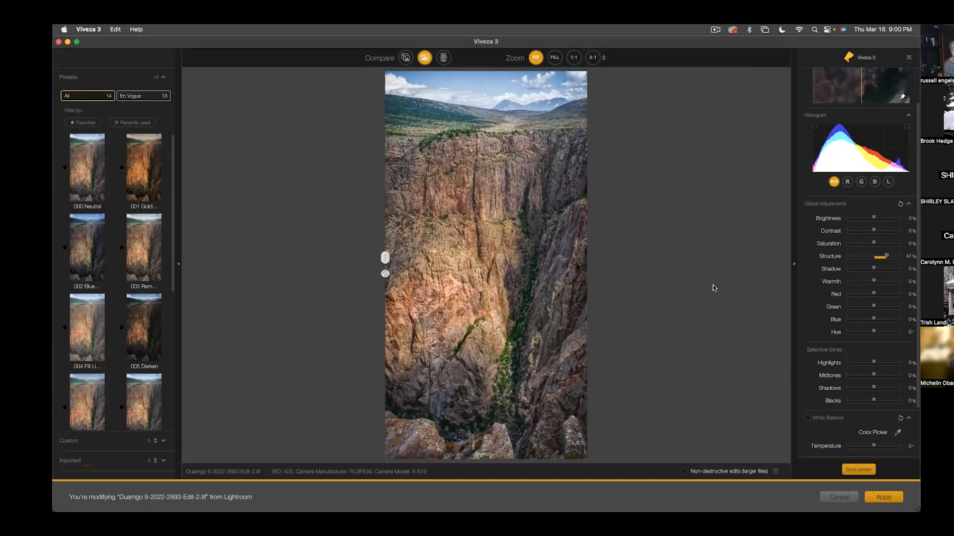
- Add a selective control point on the blue sky above the distant mountains
scroll(873, 399, "down", 3)
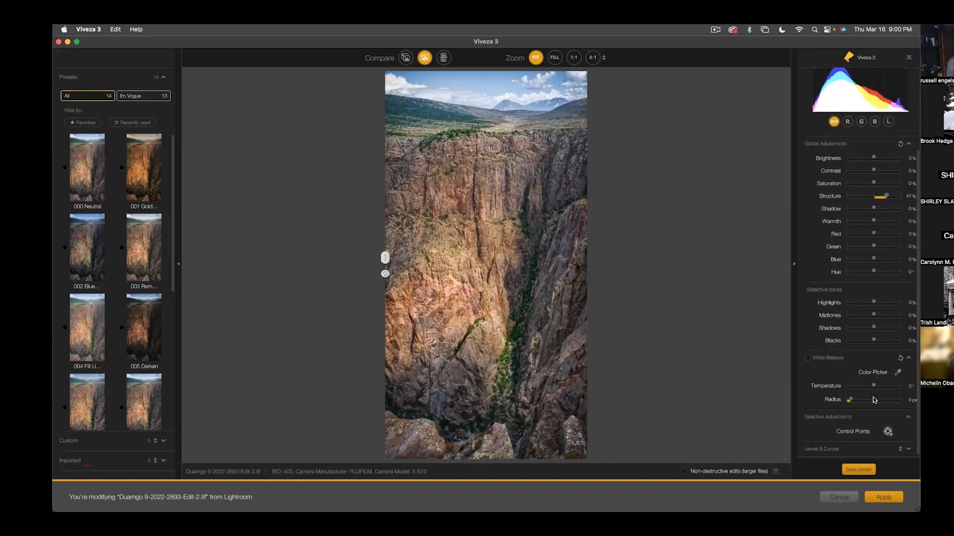
scroll(887, 426, "down", 2)
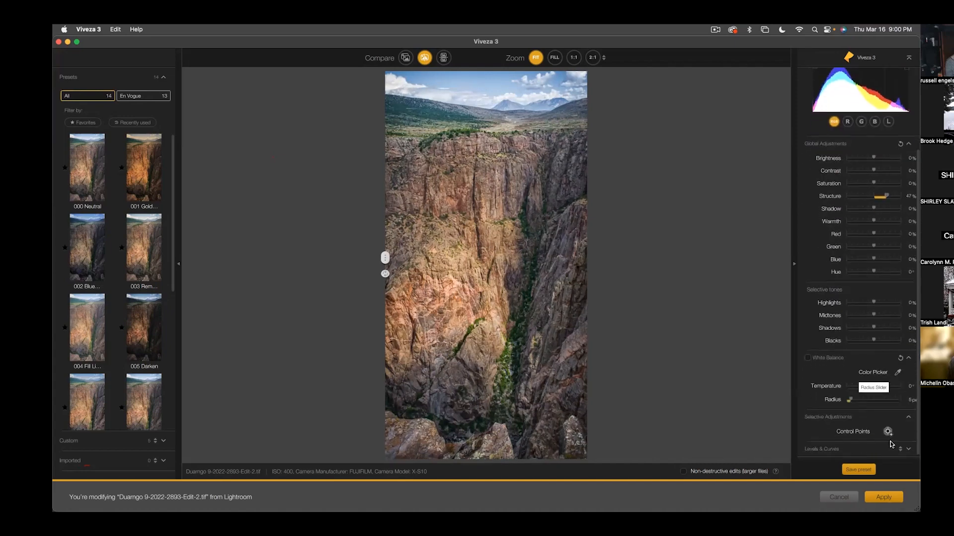
left_click(887, 431)
left_click(887, 432)
left_click(475, 87)
- Set the sky control point to saturation 43%, blue 25%, brightness -9% and warmth -19%, and enlarge its area of effect
scroll(843, 318, "down", 10)
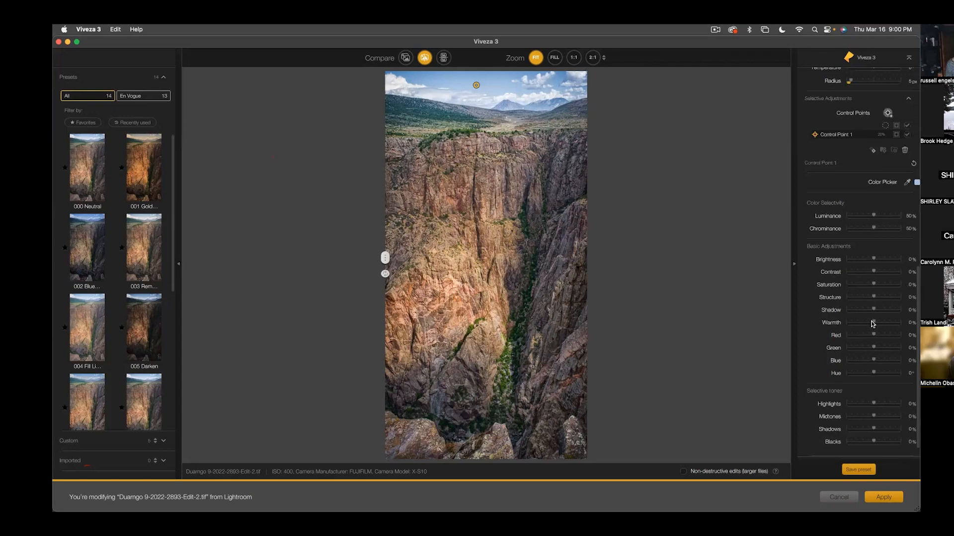
left_click_drag(875, 286, 886, 286)
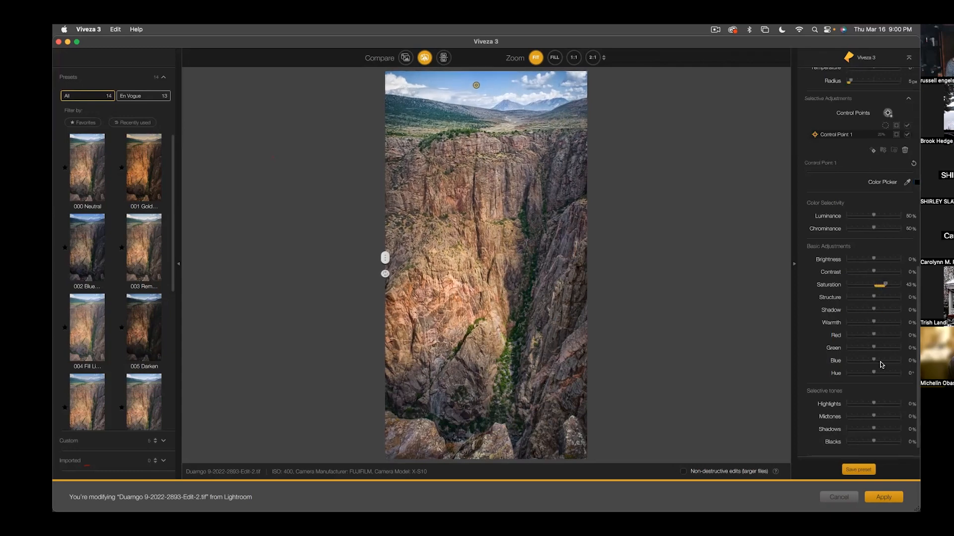
left_click_drag(874, 362, 880, 361)
left_click_drag(875, 260, 872, 259)
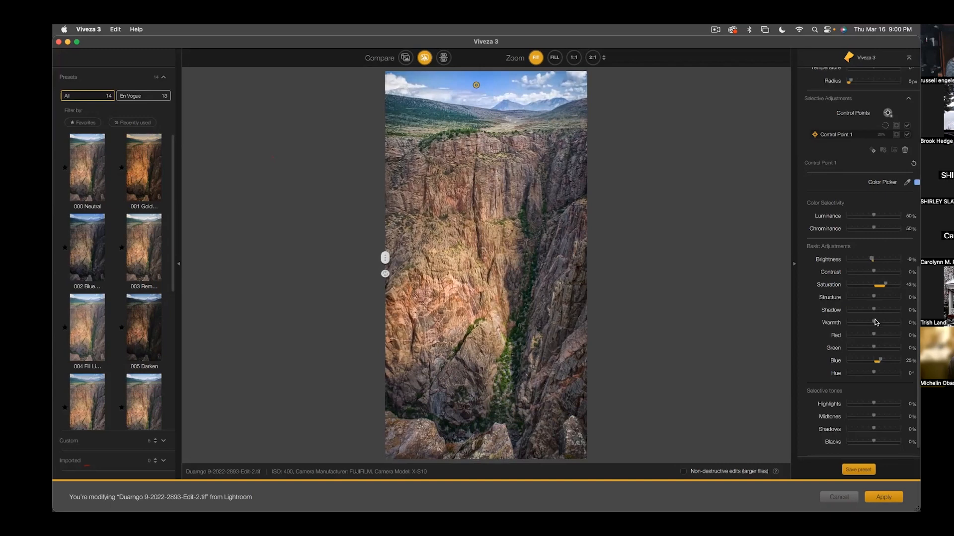
left_click_drag(875, 323, 869, 323)
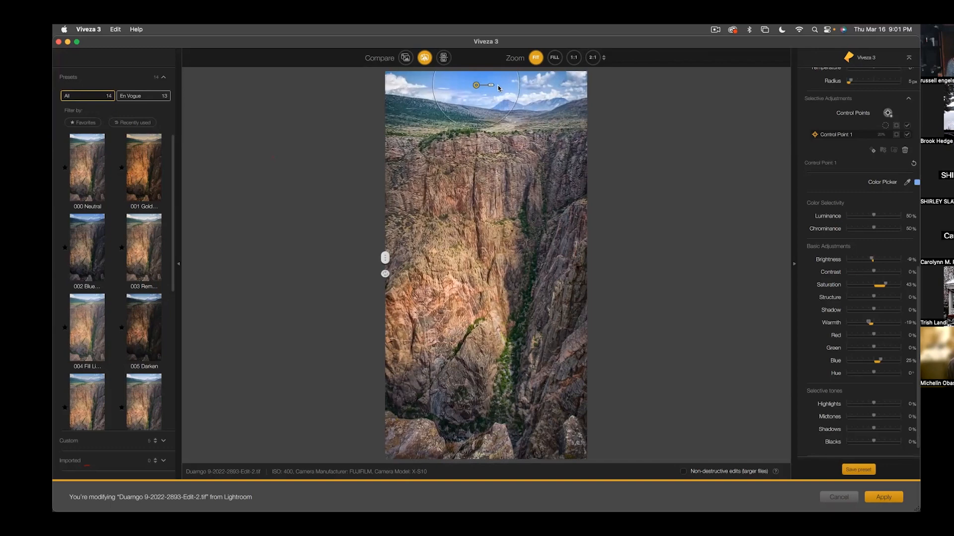
left_click_drag(492, 88, 498, 85)
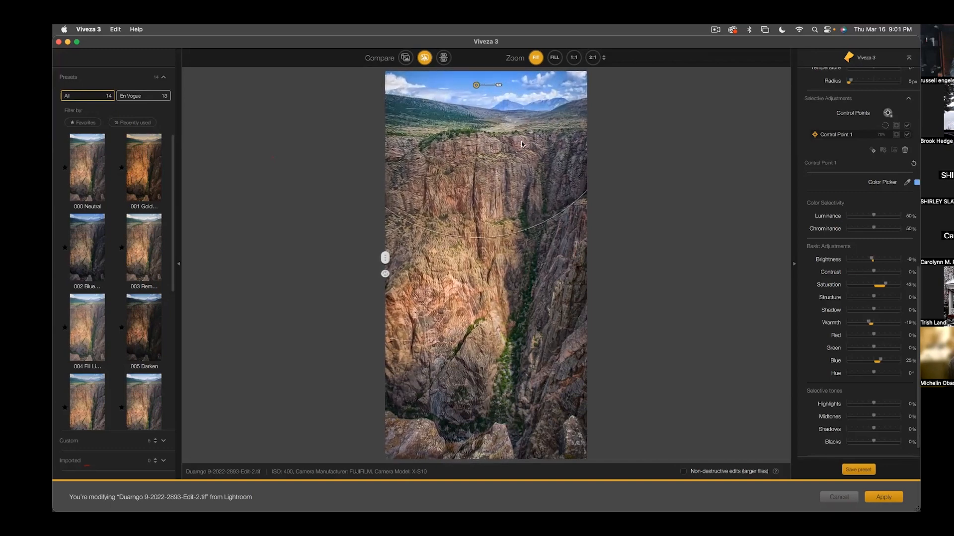
- Add a small control point on the distant mountains with structure 73% and brightness -26%
left_click(888, 113)
left_click(540, 105)
left_click_drag(555, 108, 552, 106)
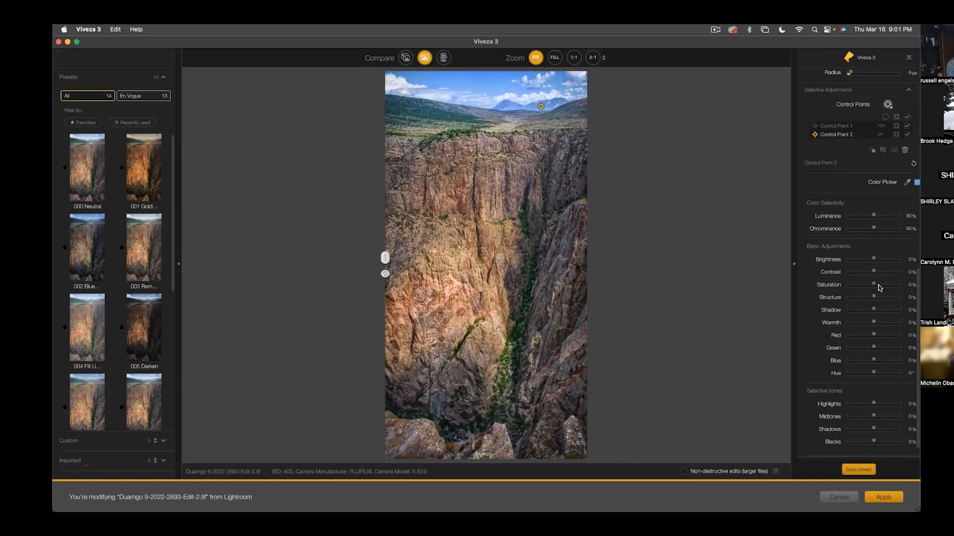
left_click(886, 298)
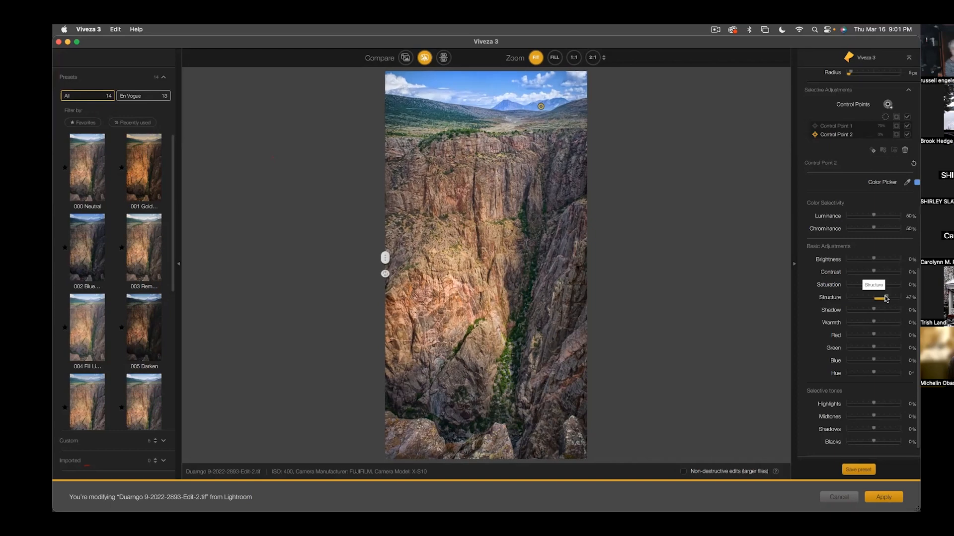
left_click(894, 298)
mouse_move(873, 258)
left_mouse_down()
mouse_move(855, 261)
mouse_move(867, 260)
left_mouse_up()
- Reposition the second control point slightly along the distant mountain ridge and fine-tune its area of effect
left_click_drag(542, 109, 546, 109)
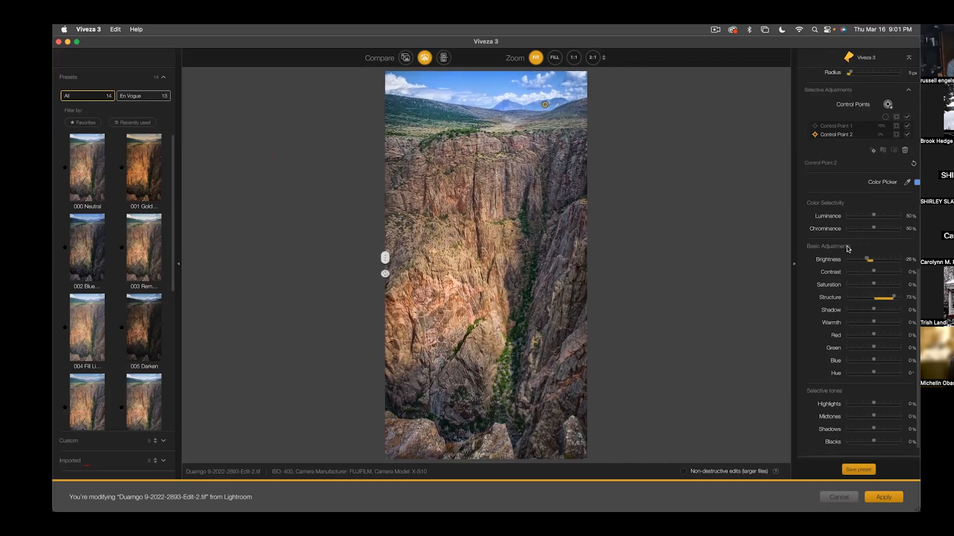
left_click(557, 107)
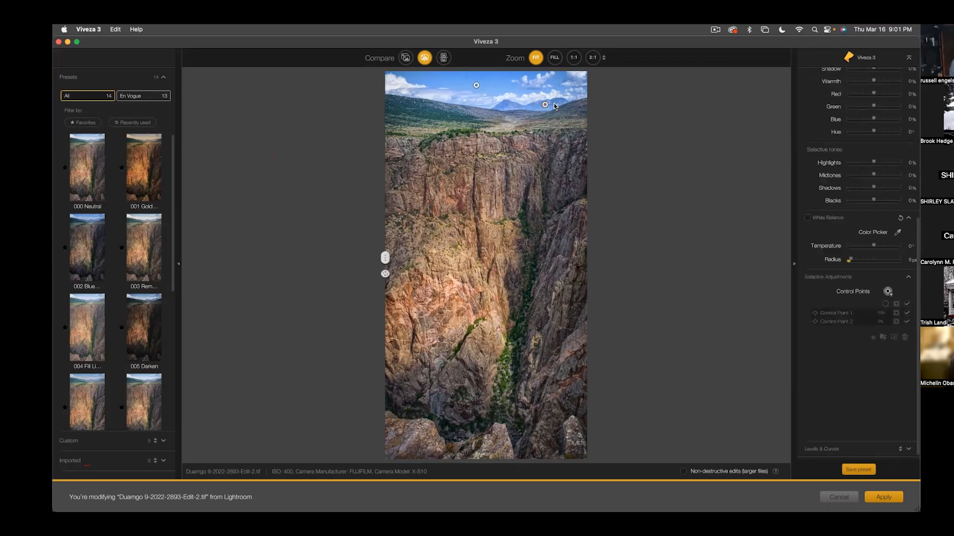
left_click_drag(545, 105, 547, 104)
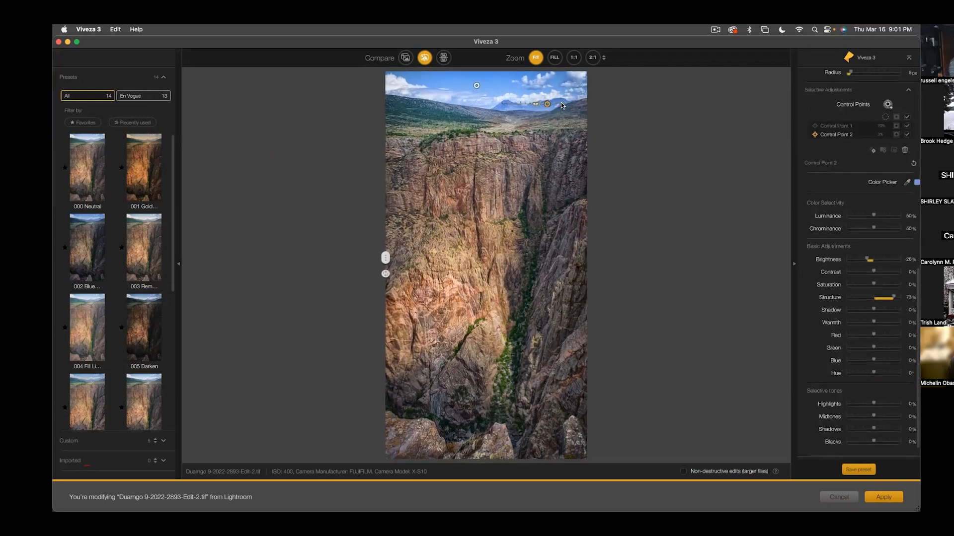
left_click_drag(535, 103, 534, 103)
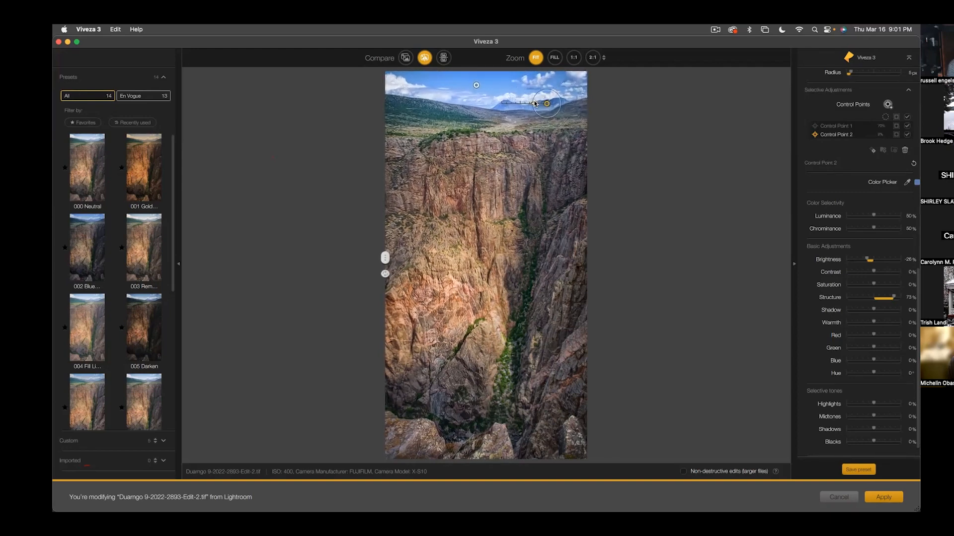
- Shift the distant-mountain control point slightly downward, duplicate it onto the left peak of the ridge, and compare before and after
left_click_drag(547, 105, 548, 110)
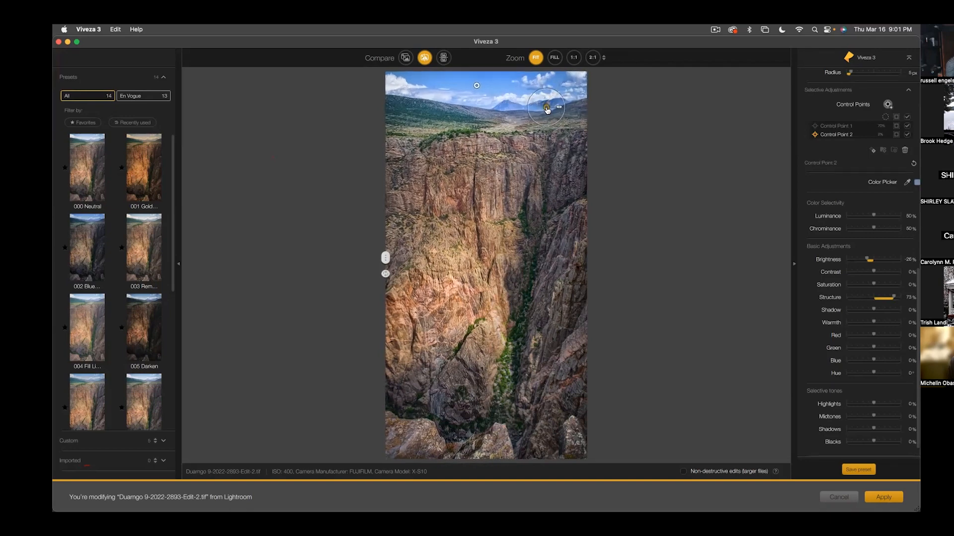
left_click_drag(547, 111, 510, 110)
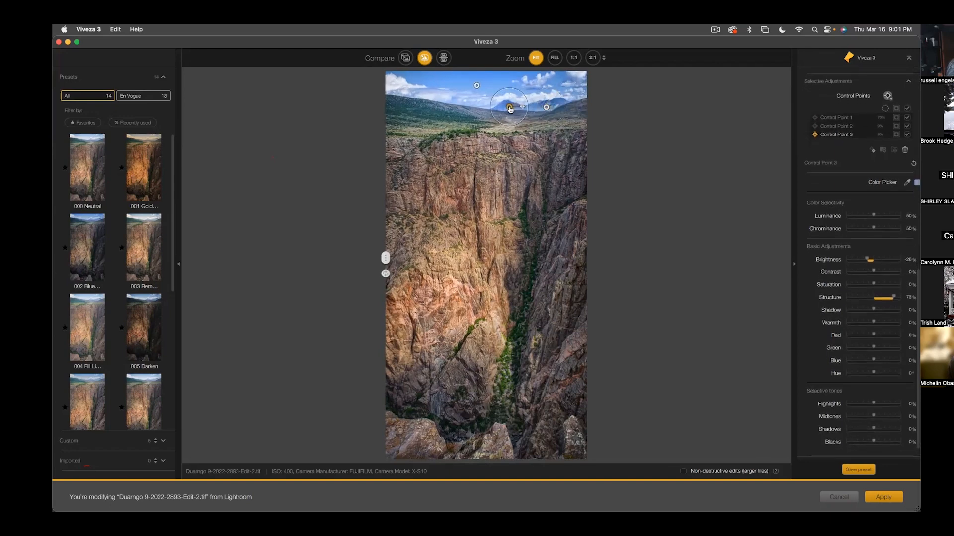
left_click(632, 165)
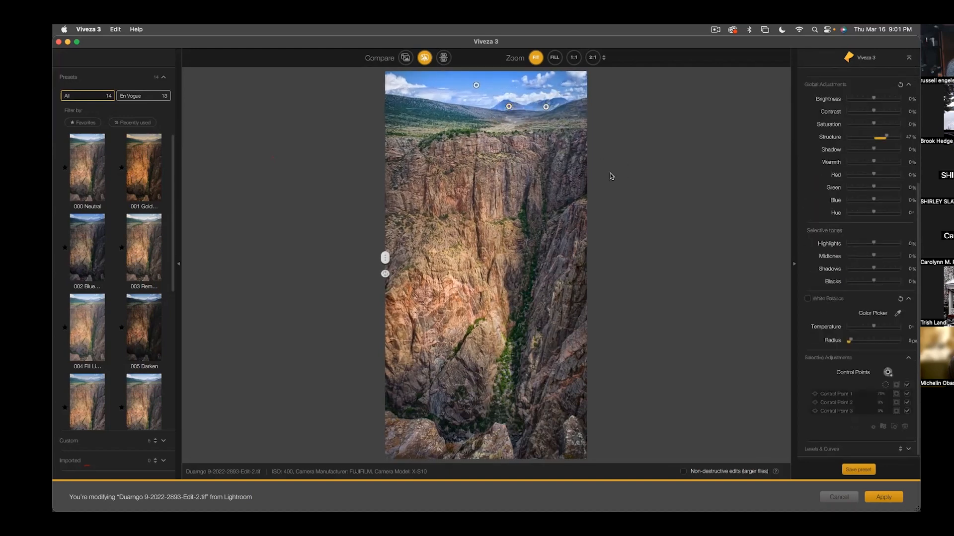
left_click_drag(389, 263, 324, 264)
- Add another duplicate control point between the two on the mountain ridge, check the before/after comparison, and apply the Viveza edits
left_click_drag(546, 107, 532, 108)
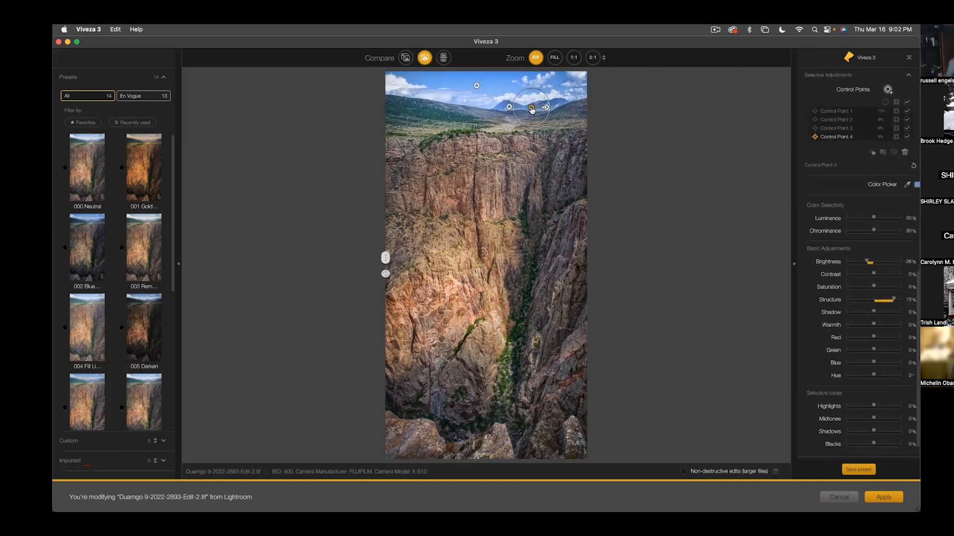
left_click(614, 145)
left_click_drag(385, 258, 351, 290)
left_click(880, 498)
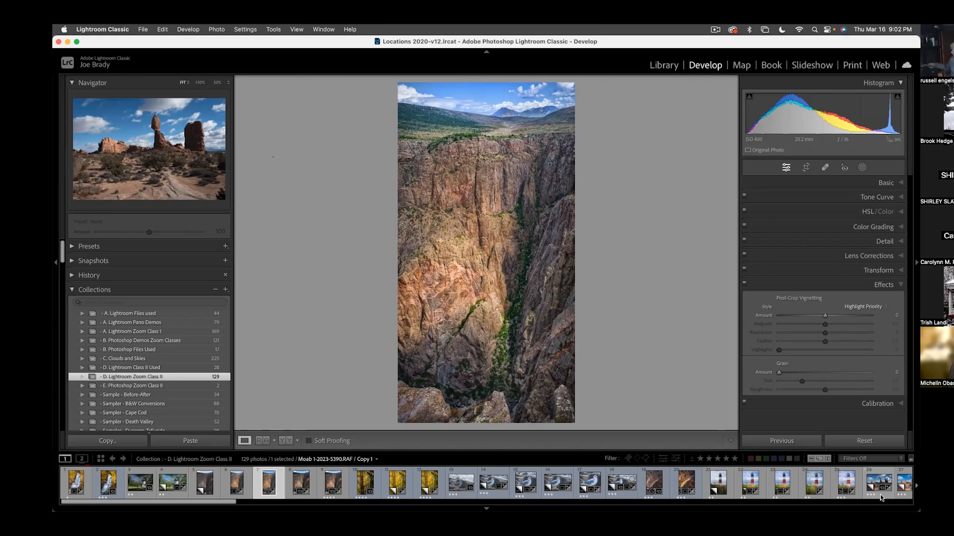
- Select the original canyon photo and its finished Edit-2 version in Lightroom Classic and compare them full screen
left_click(199, 484)
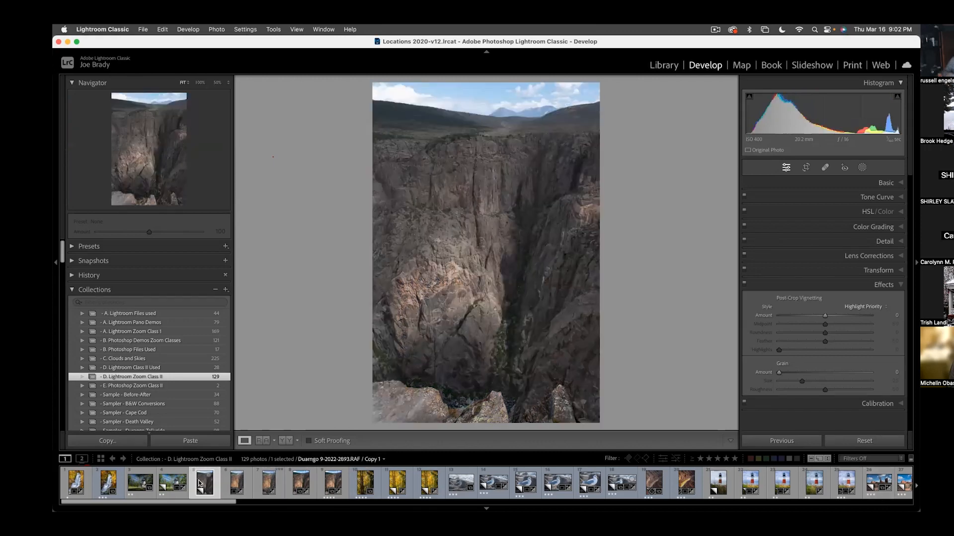
left_click(269, 483, "super")
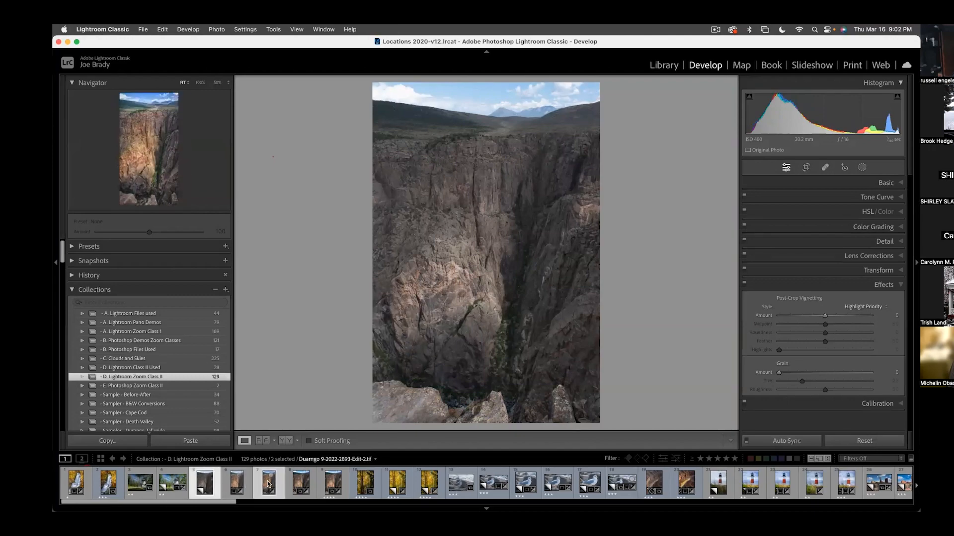
key("f")
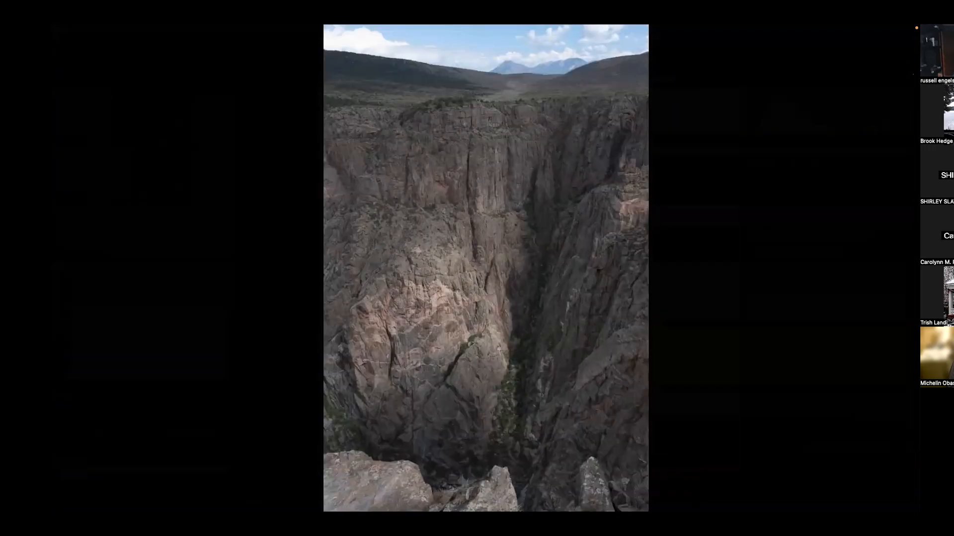
key("Right")
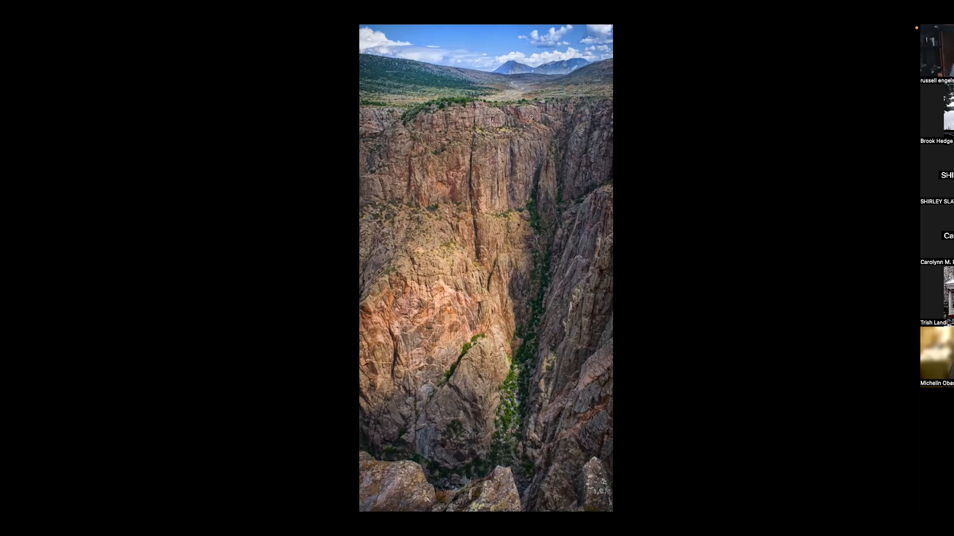
key("f")
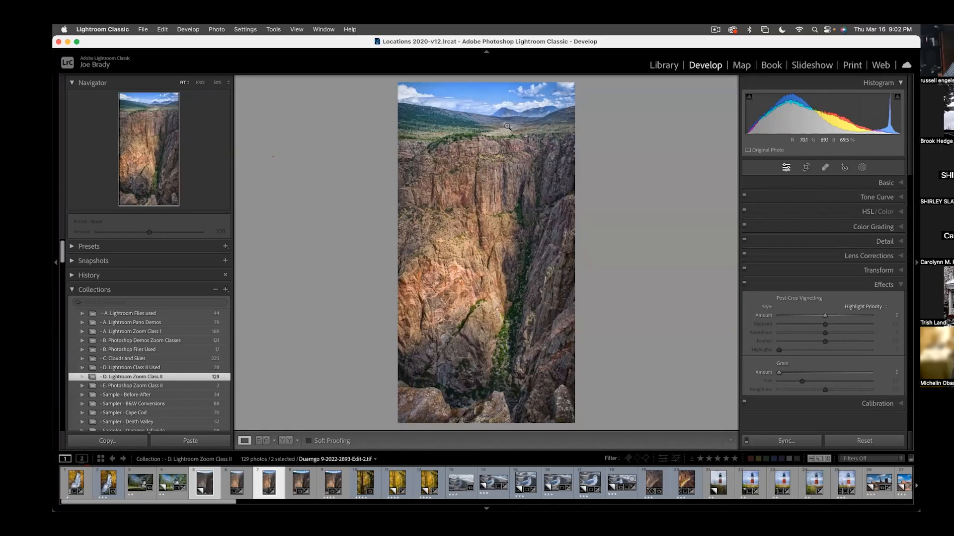
- Browse the collection grid with smaller thumbnails, select the two dark waterfall photos, and open Dingmans Falls MMC-9008.RAF in Develop
key("super+alt+1")
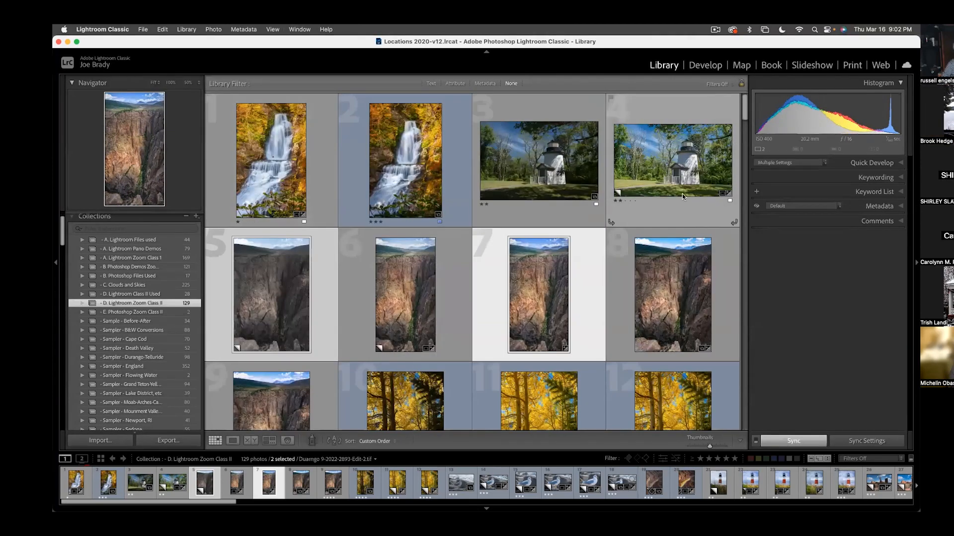
left_click_drag(709, 446, 698, 446)
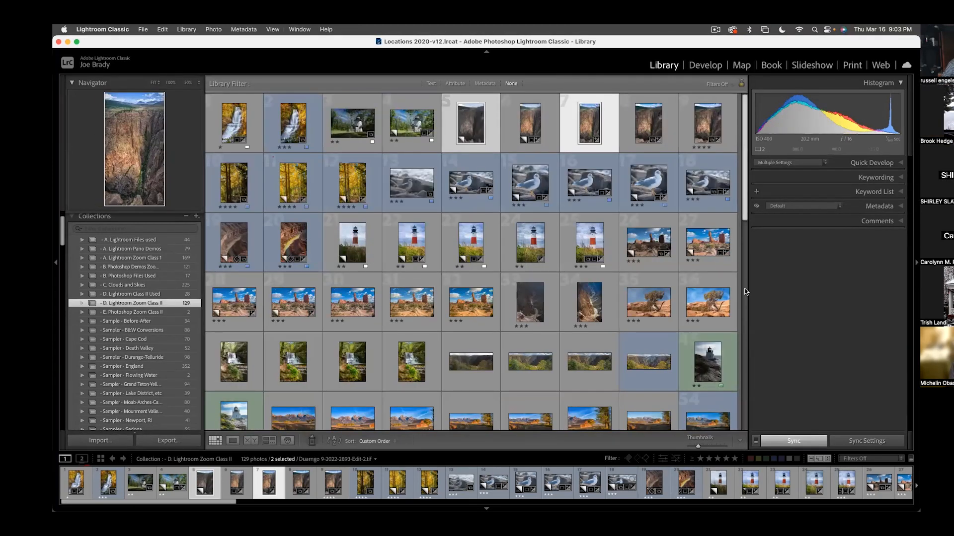
scroll(736, 284, "down", 5)
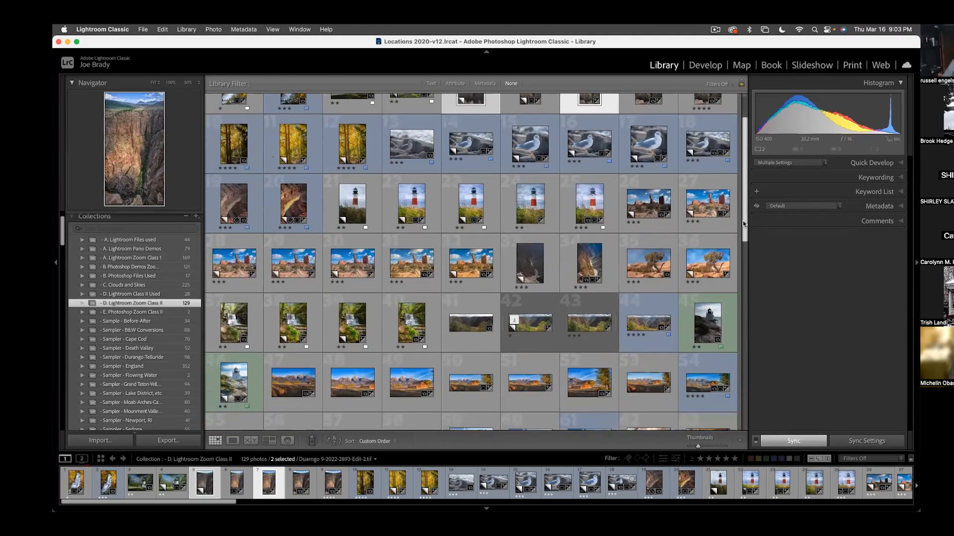
scroll(736, 311, "down", 2)
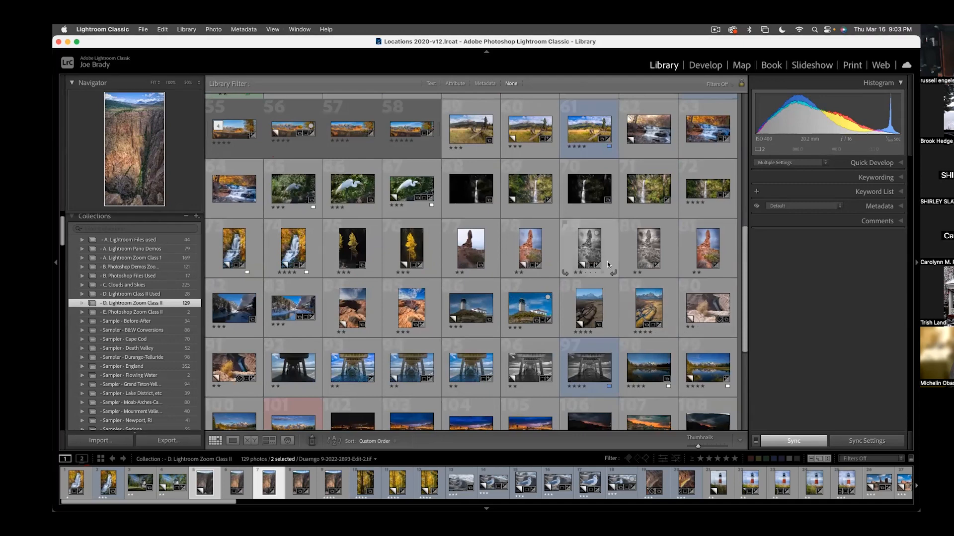
left_click(474, 192)
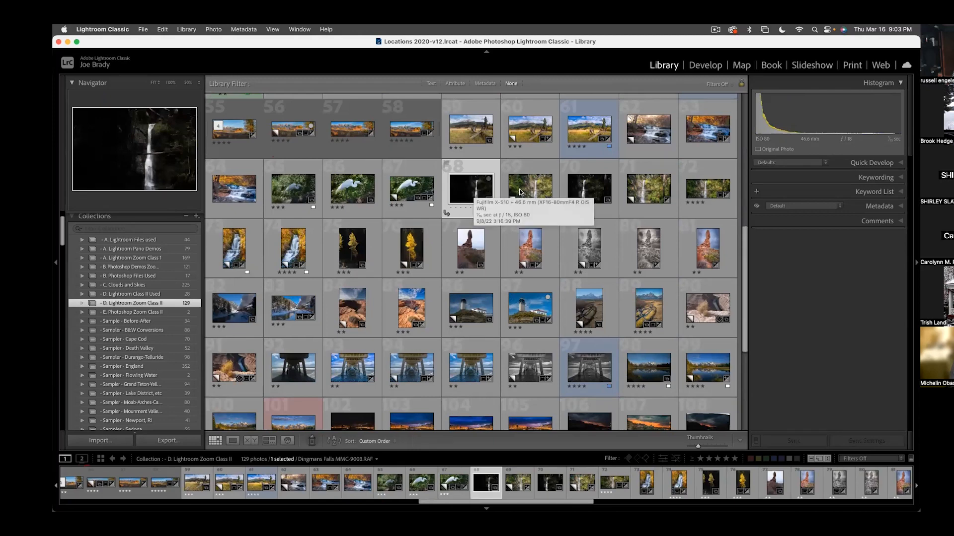
left_click(587, 194, "super")
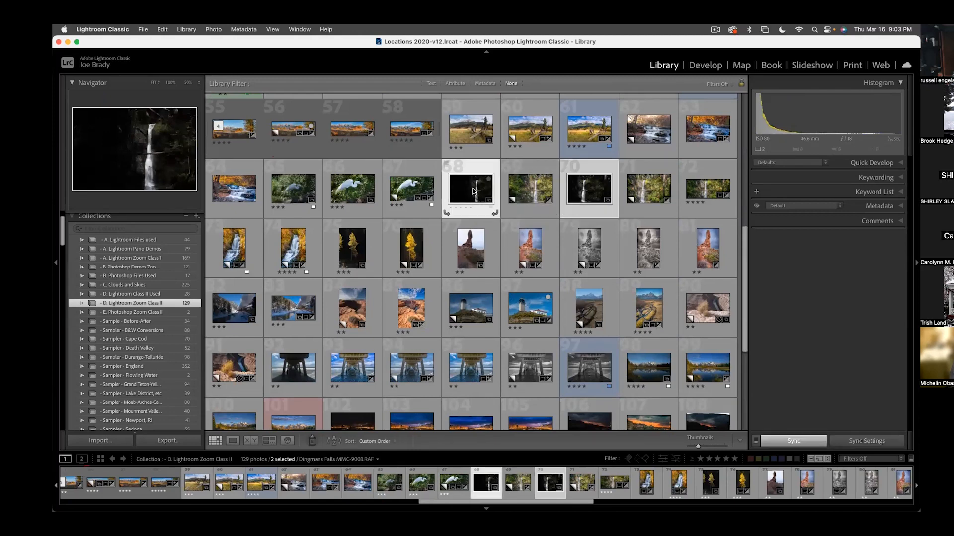
double_click(473, 189)
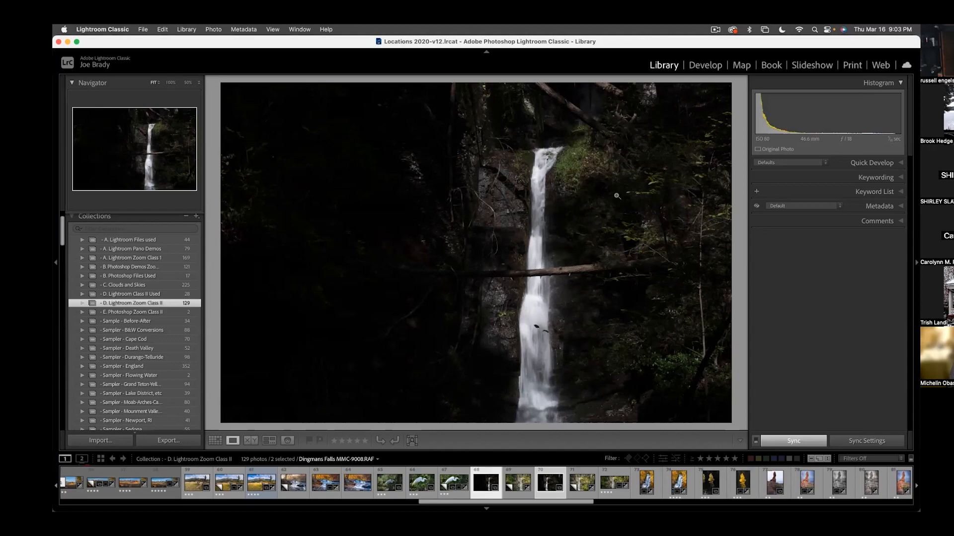
left_click(705, 65)
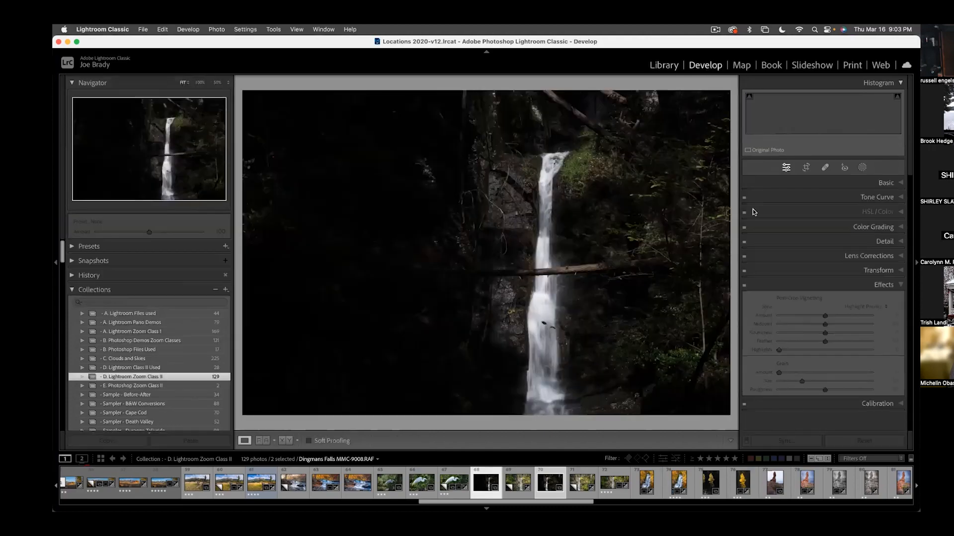
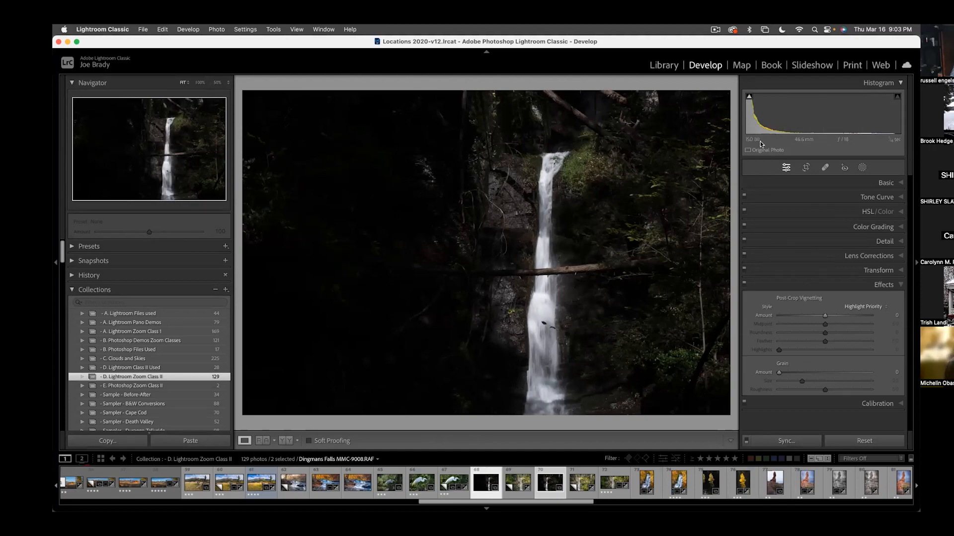
- Check the dark waterfall photo's shadow clipping, and set Highlights to -91, Shadows to +100 and Exposure to +3.60
left_click(750, 98)
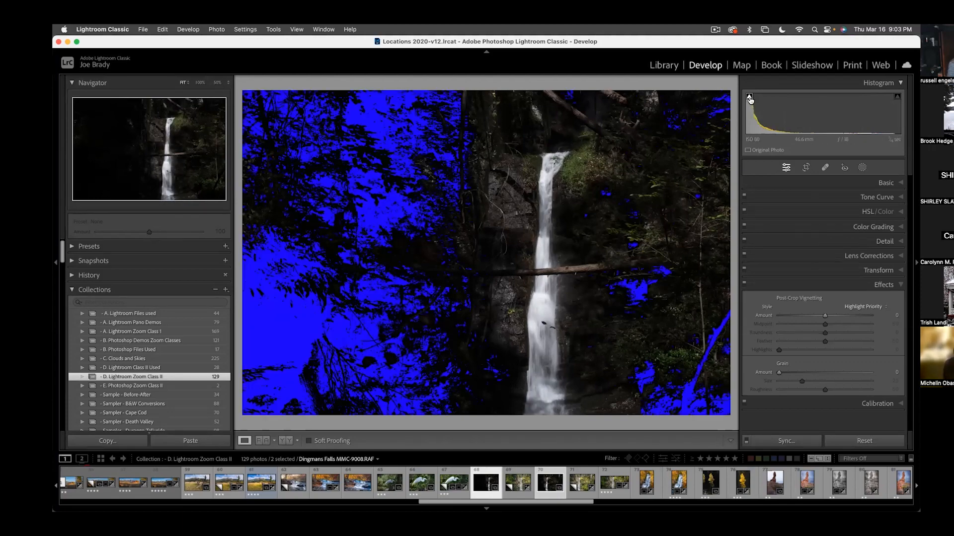
mouse_move(750, 98)
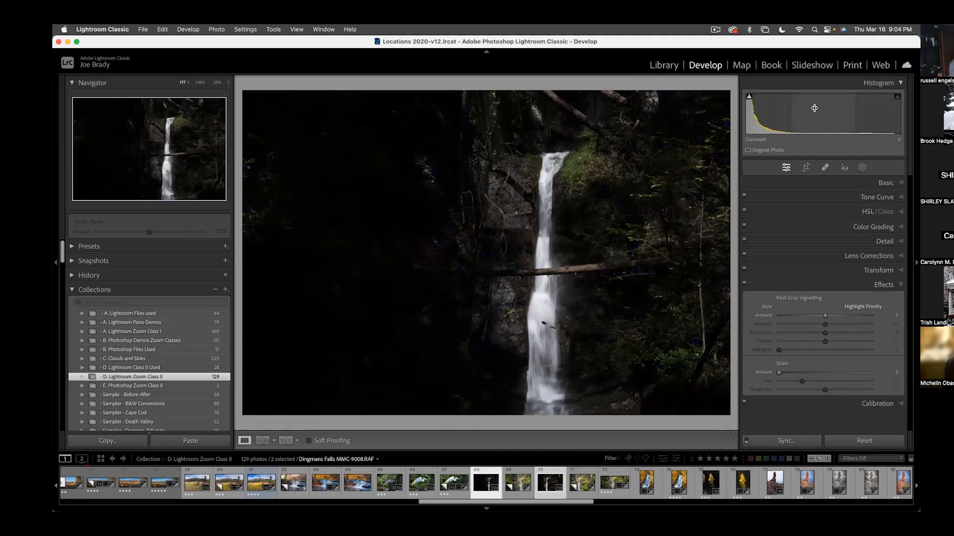
left_click(888, 183)
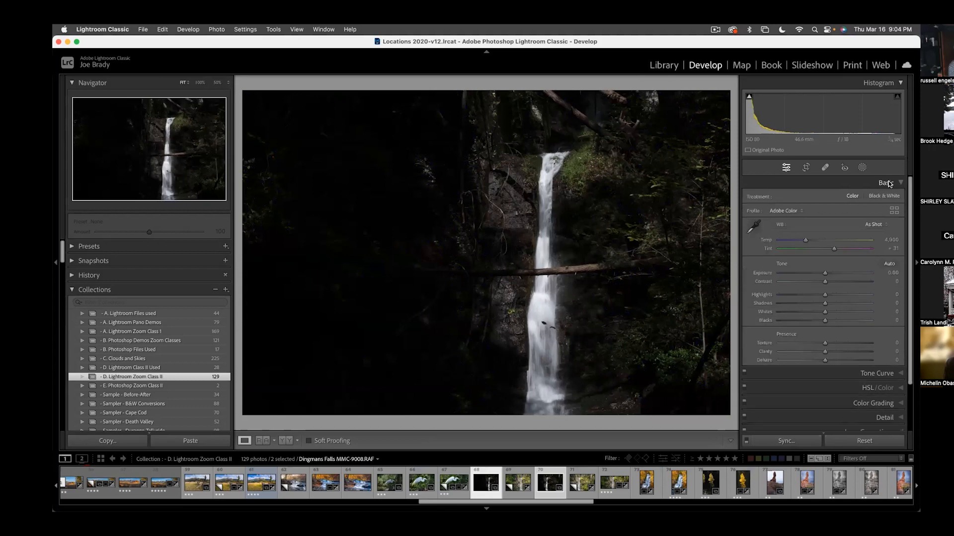
left_click_drag(825, 295, 794, 297)
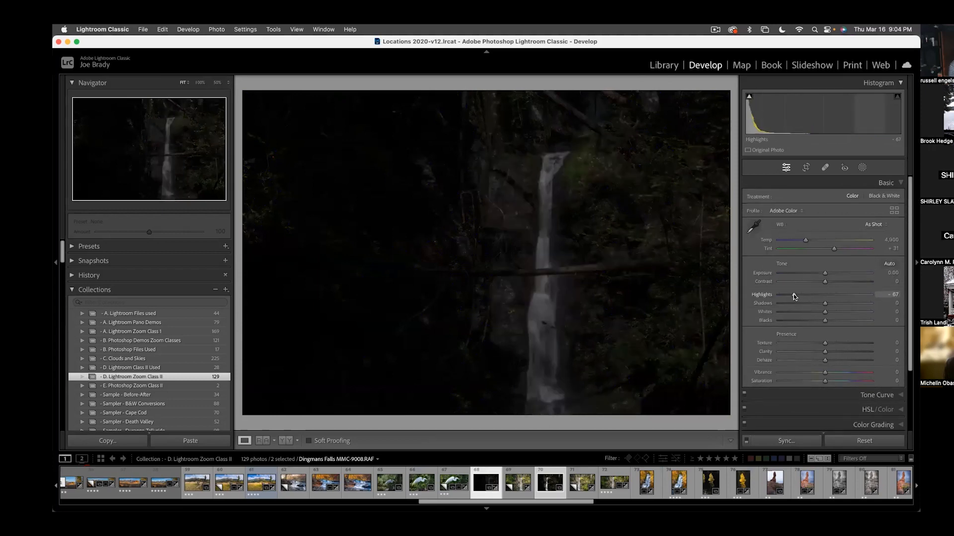
left_click_drag(825, 303, 873, 303)
left_click_drag(826, 273, 849, 272)
left_click_drag(794, 295, 783, 295)
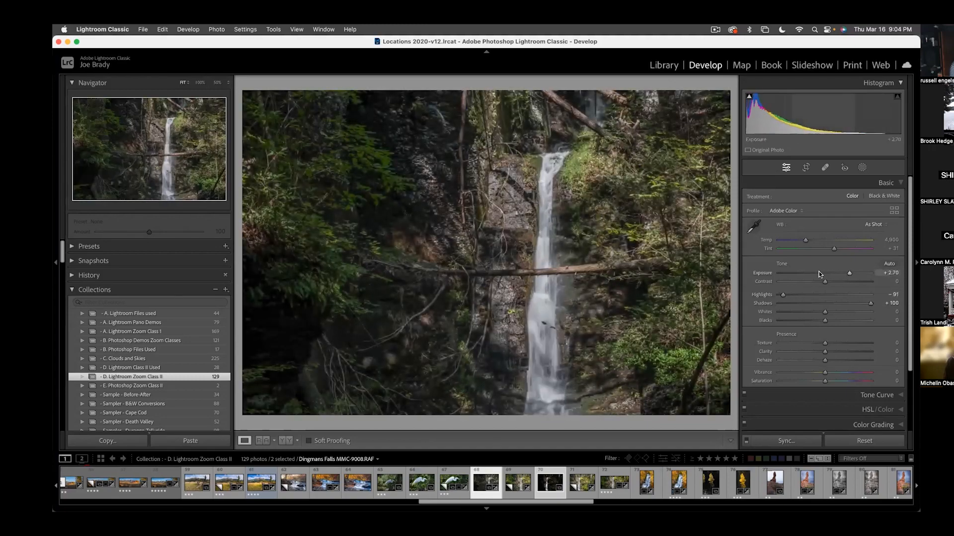
left_click_drag(849, 272, 857, 270)
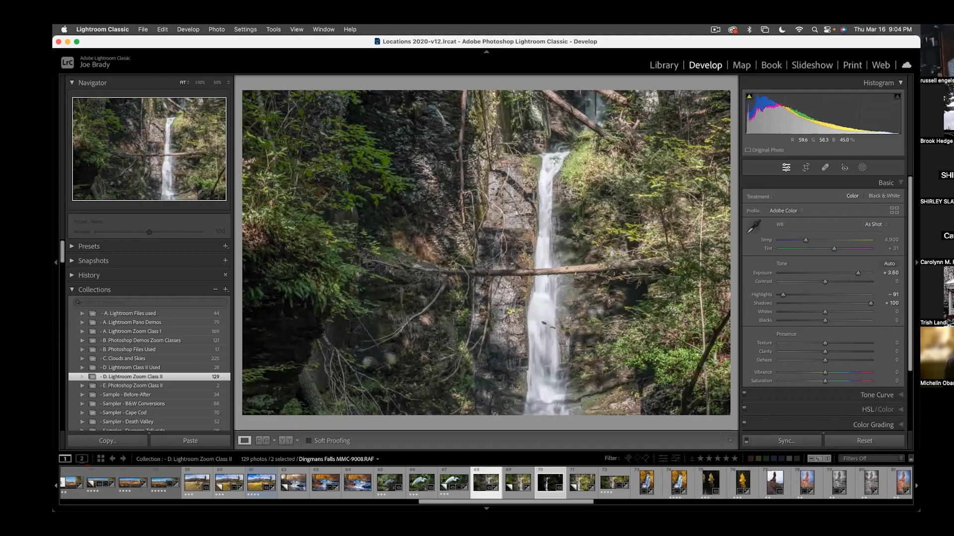
- Set the photo's Vibrance to +15, Saturation to +40, Clarity to +14, Tint to +36 and Temp to 4,975
left_click(836, 381)
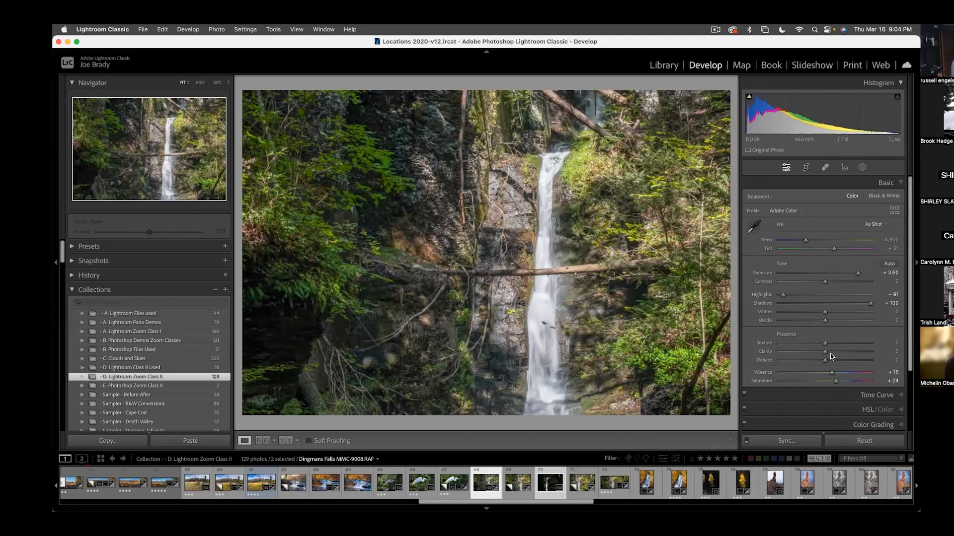
left_click(832, 352)
left_click_drag(834, 249, 835, 250)
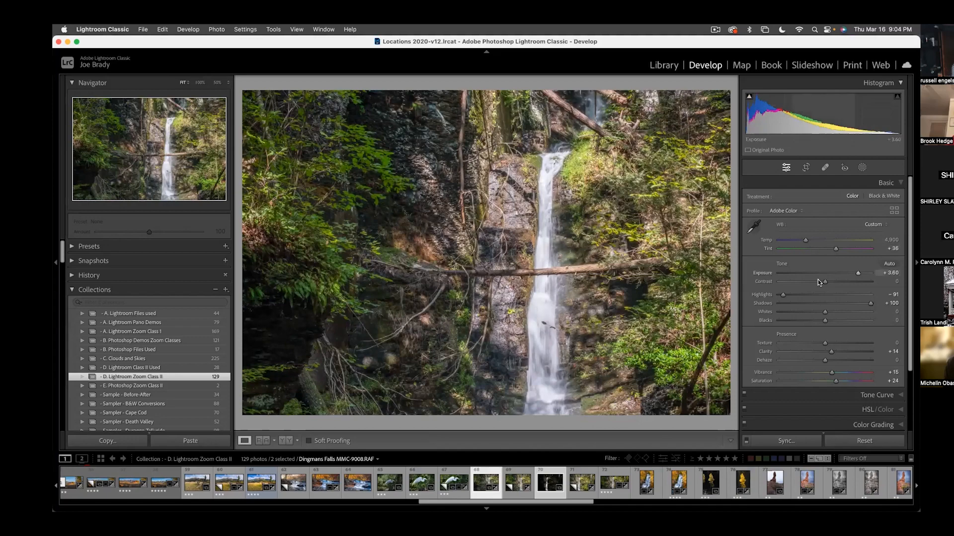
left_click_drag(805, 241, 807, 241)
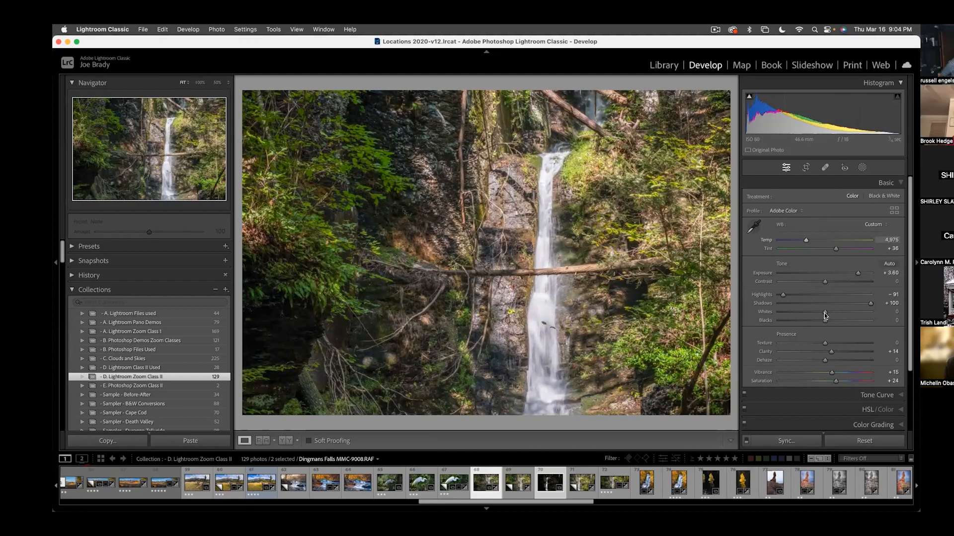
left_click(842, 379)
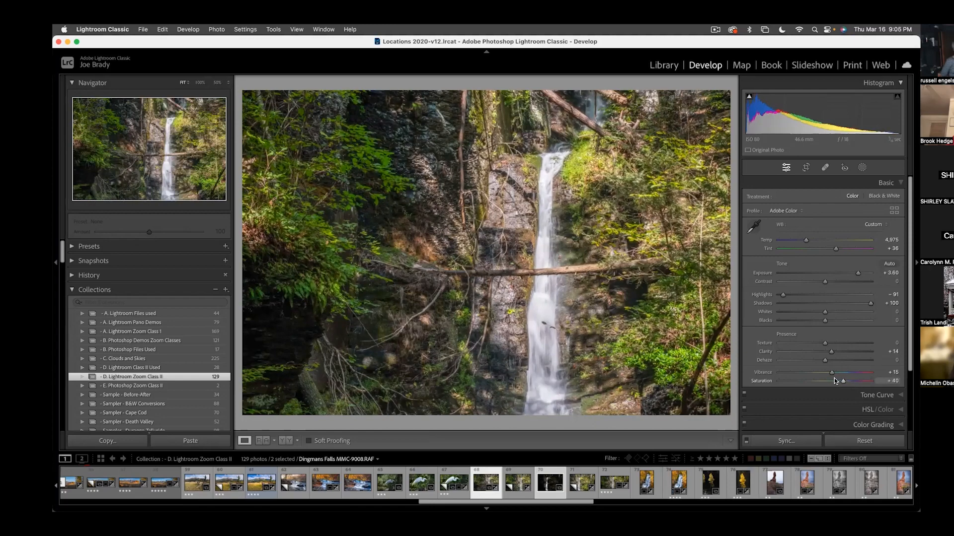
- Synchronize the edited waterfall photo's settings to Dingmans Falls MMC-9004.RAF and set that photo's Exposure to +3.00
left_click(553, 484)
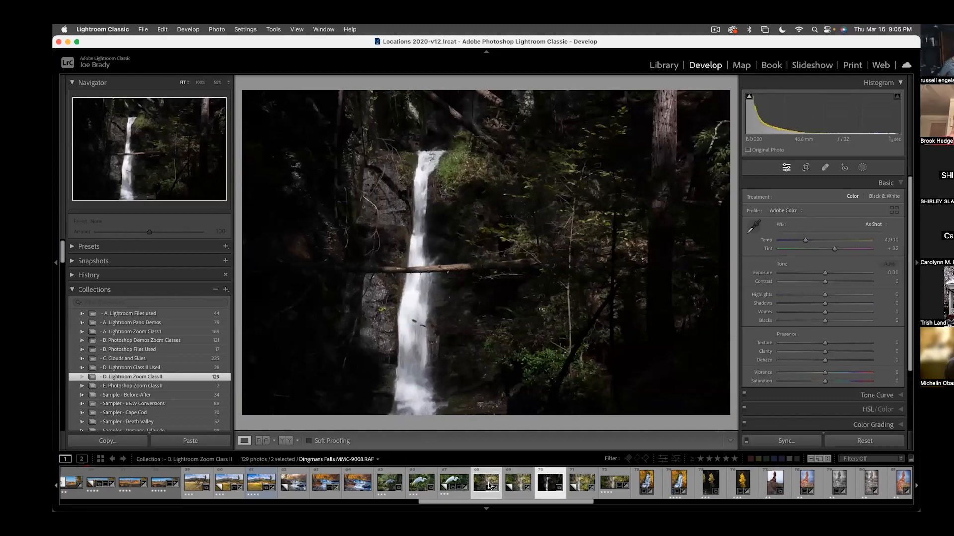
left_click(486, 483)
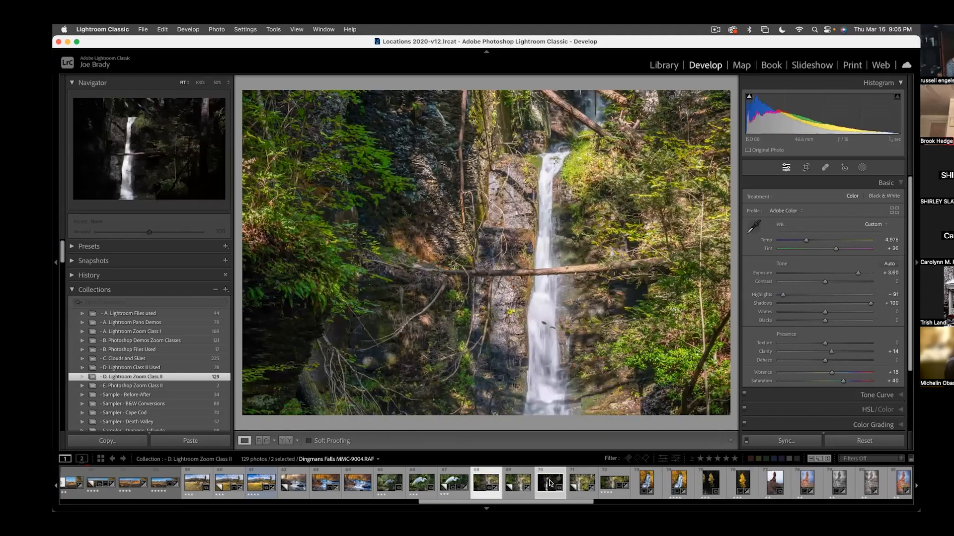
left_click(786, 441)
left_click(471, 287)
key("Right")
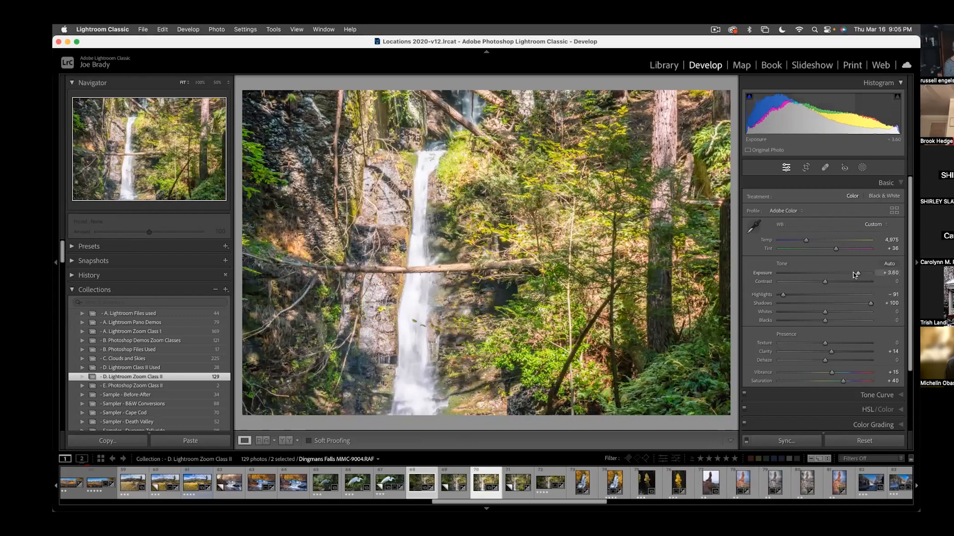
left_click_drag(857, 272, 853, 272)
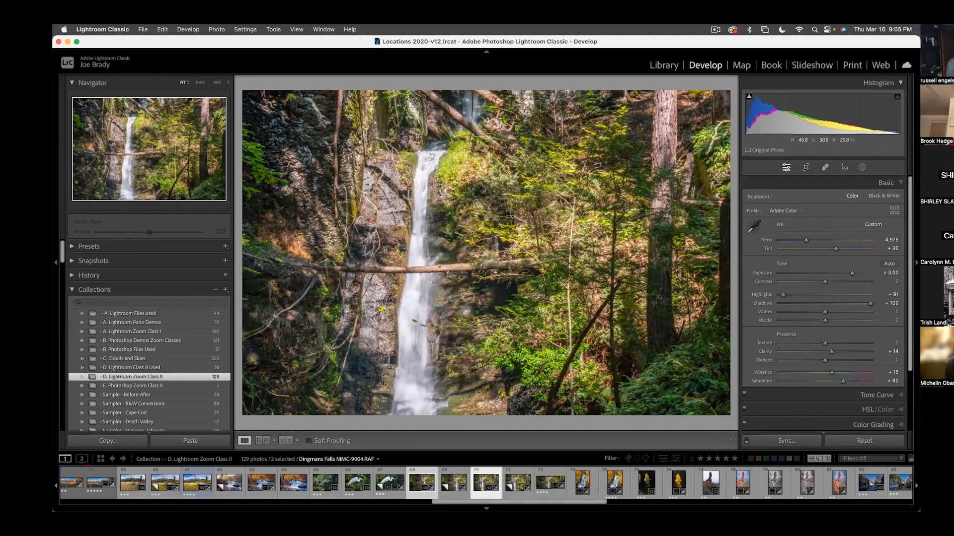
- Merge the two selected waterfall photos into a panorama with Auto Crop enabled
left_click(217, 29)
mouse_move(222, 94)
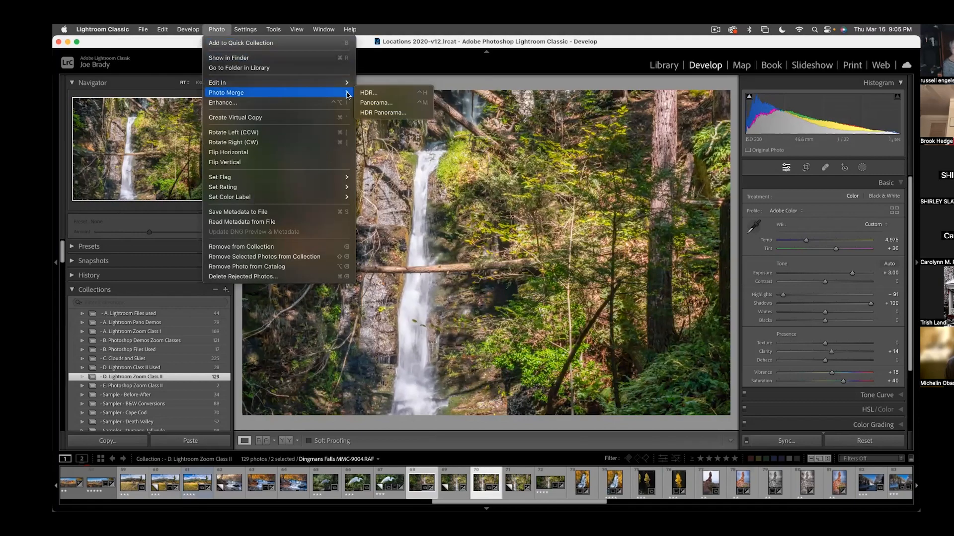
left_click(379, 105)
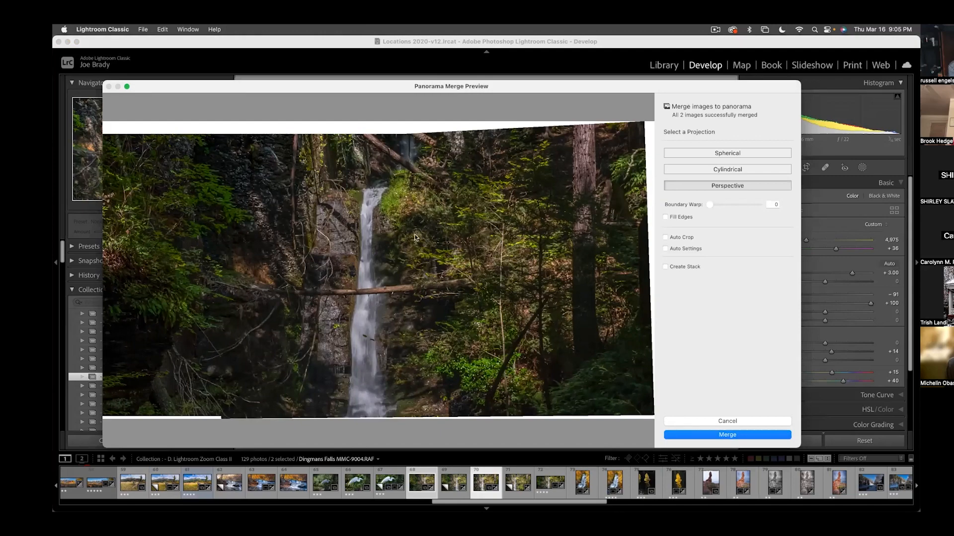
left_click(666, 238)
left_click(723, 435)
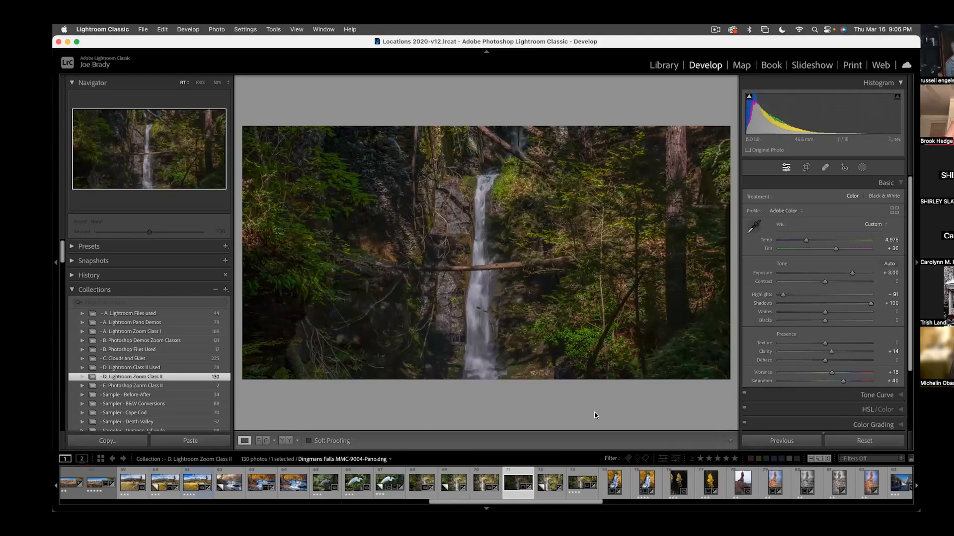
- Set the merged panorama's Exposure to +4.40 and crop it tighter along its top, left and bottom edges
left_click_drag(852, 273, 863, 271)
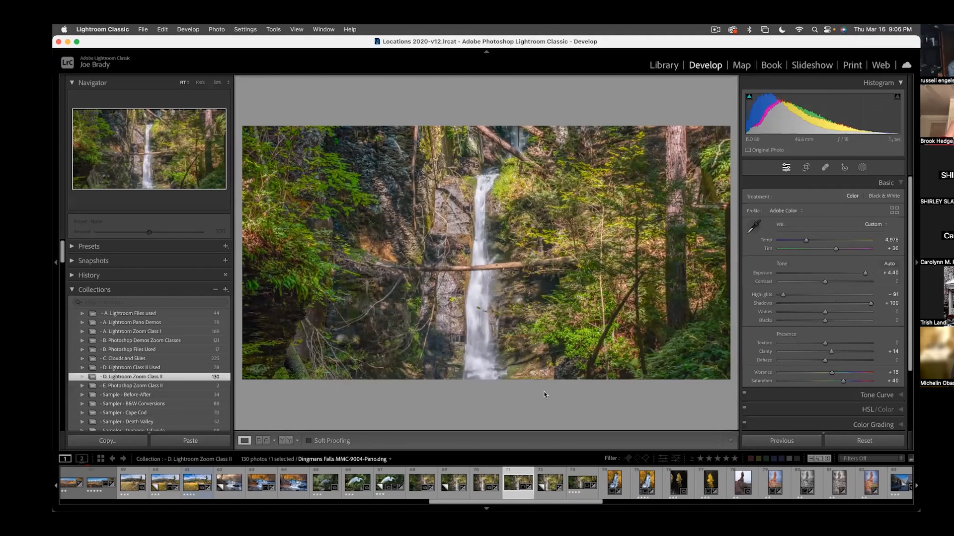
key("r")
left_click_drag(484, 127, 483, 141)
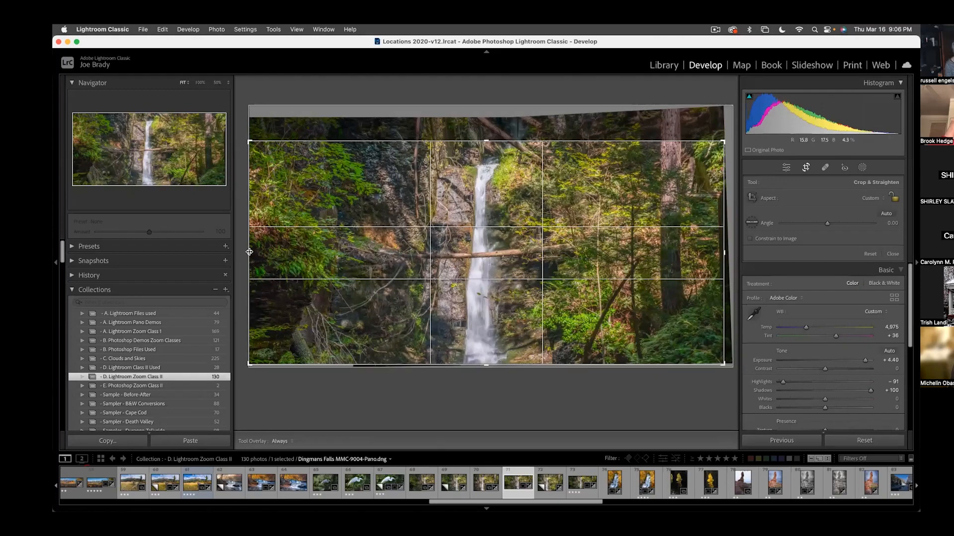
left_click_drag(249, 252, 277, 251)
left_click_drag(488, 367, 486, 362)
key("Return")
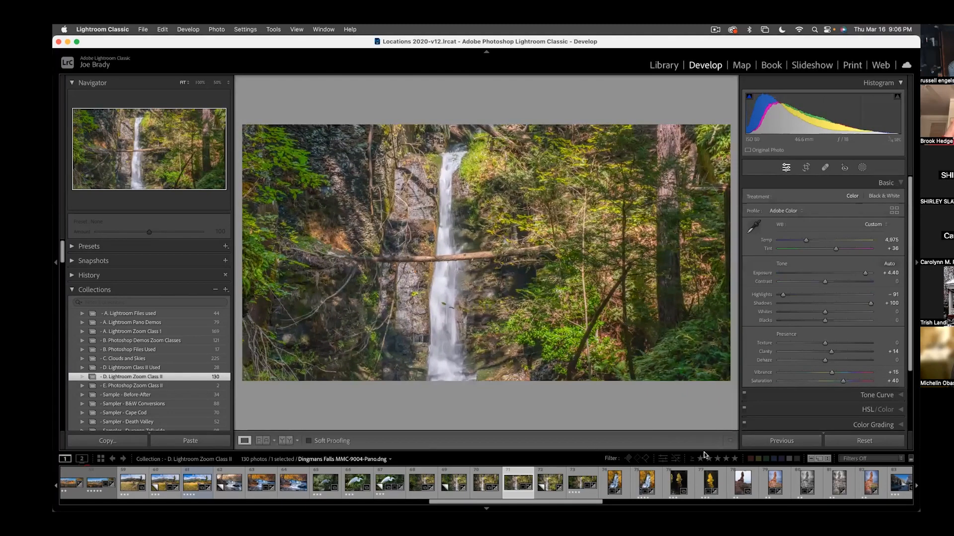
- Give the panorama a post-crop vignette Amount of -7, and sharpen it with Amount 114 and Masking 67
scroll(897, 414, "down", 5)
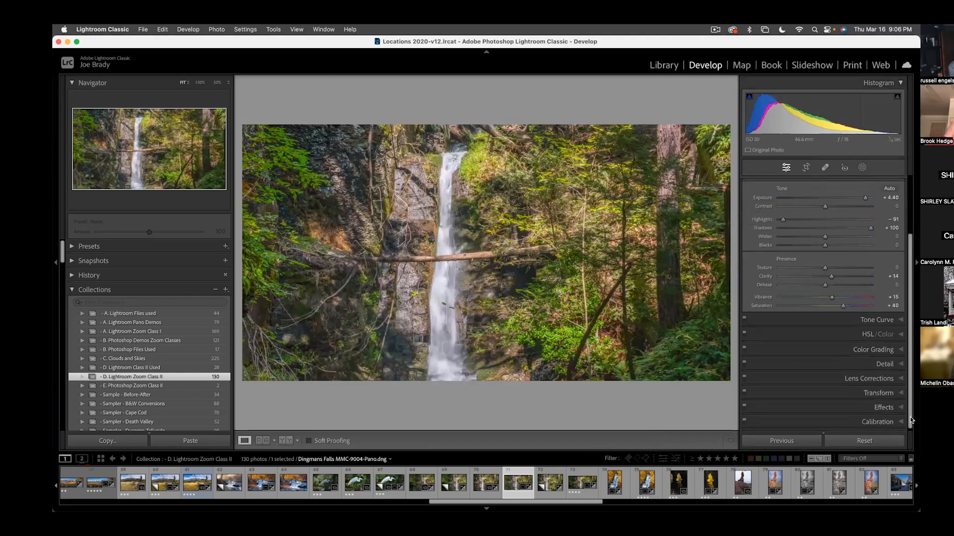
left_click(887, 406)
left_click_drag(825, 316, 821, 318)
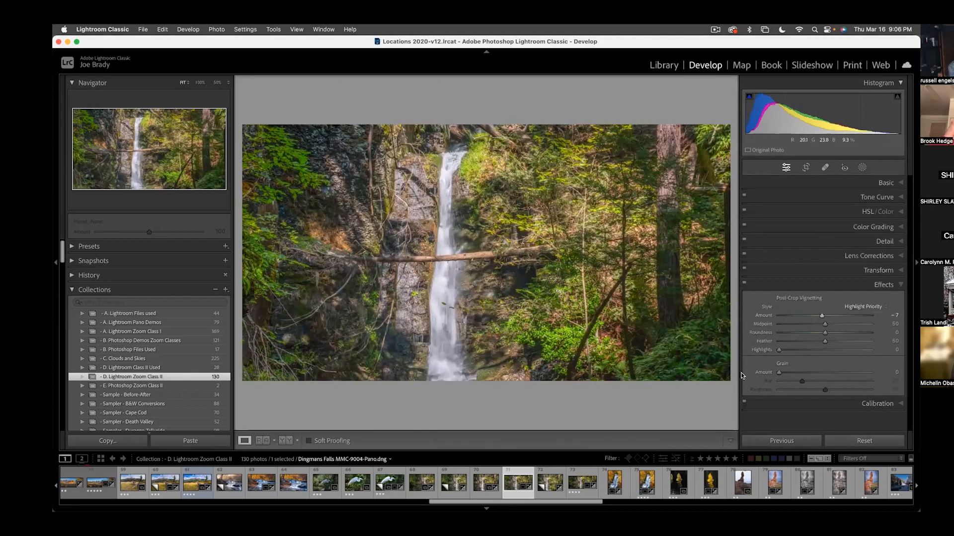
left_click(885, 242)
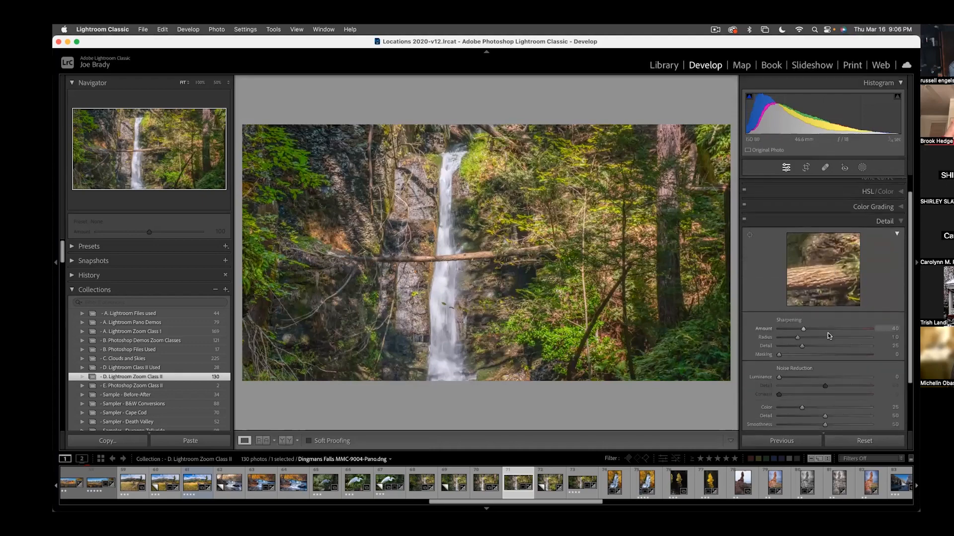
left_click_drag(840, 325, 848, 327)
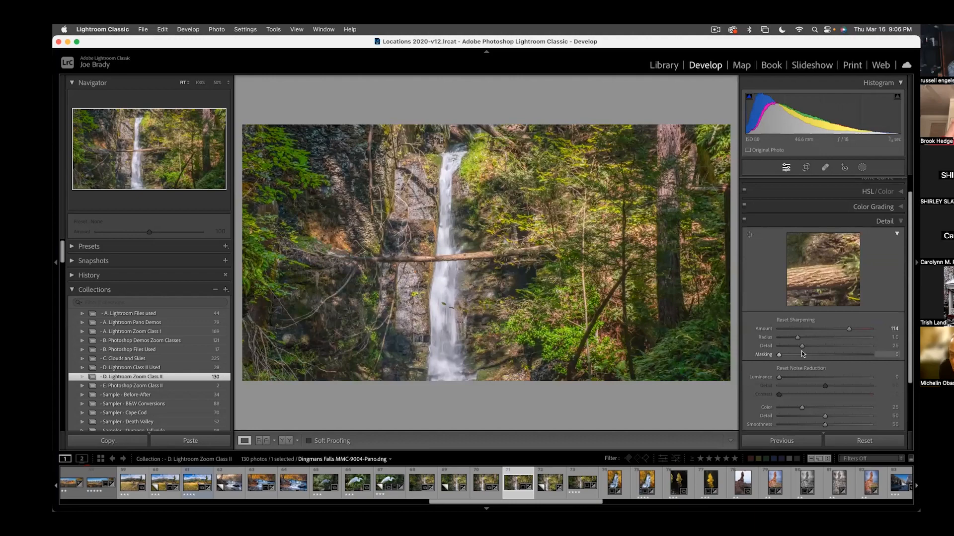
left_click_drag(778, 356, 838, 353)
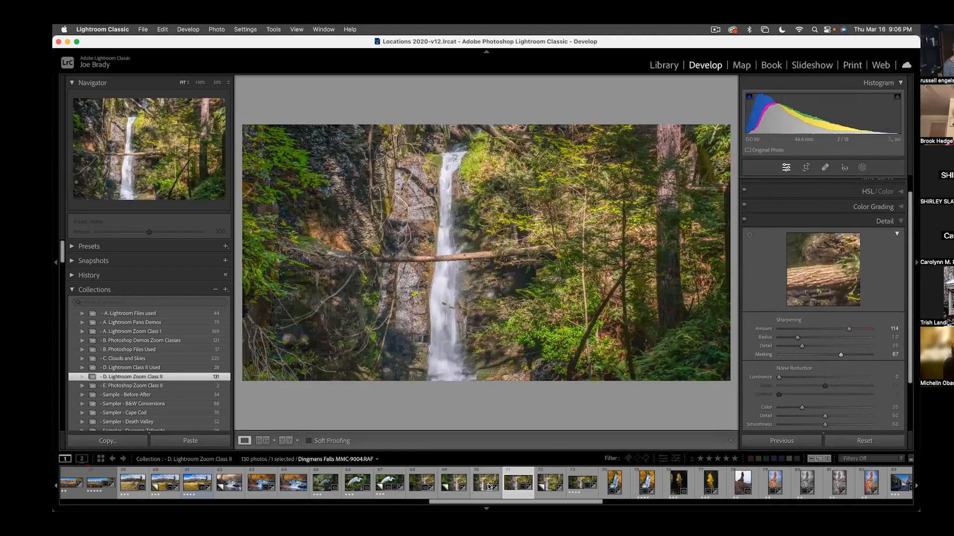
- Create a virtual copy of the panorama, reset the copy's edits, and select it together with the edited version
key("super+apostrophe")
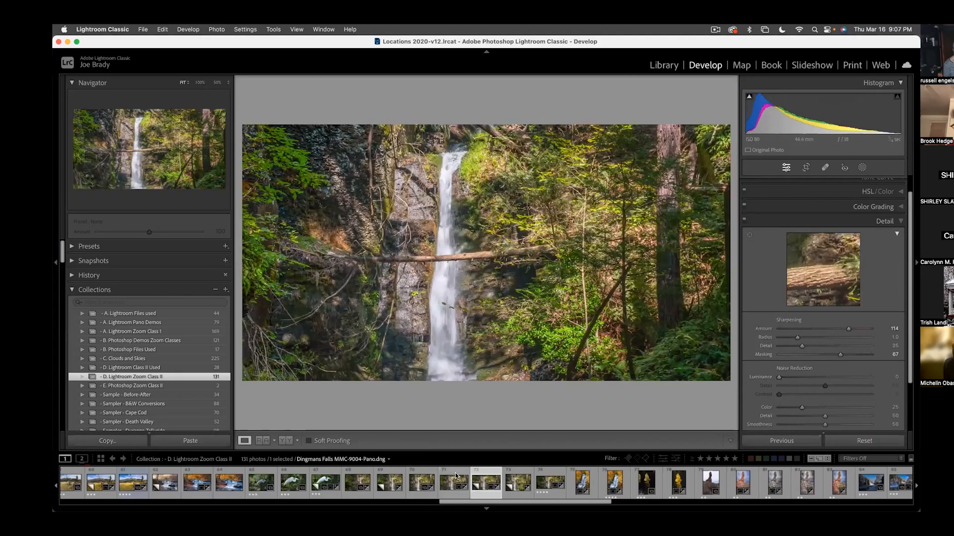
left_click(460, 477)
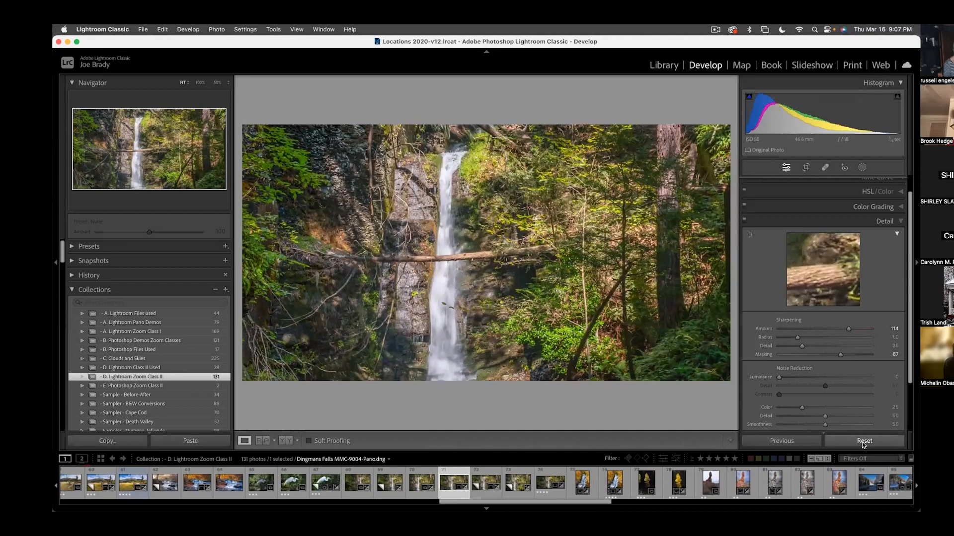
key("super+shift+r")
left_click(493, 477, "super")
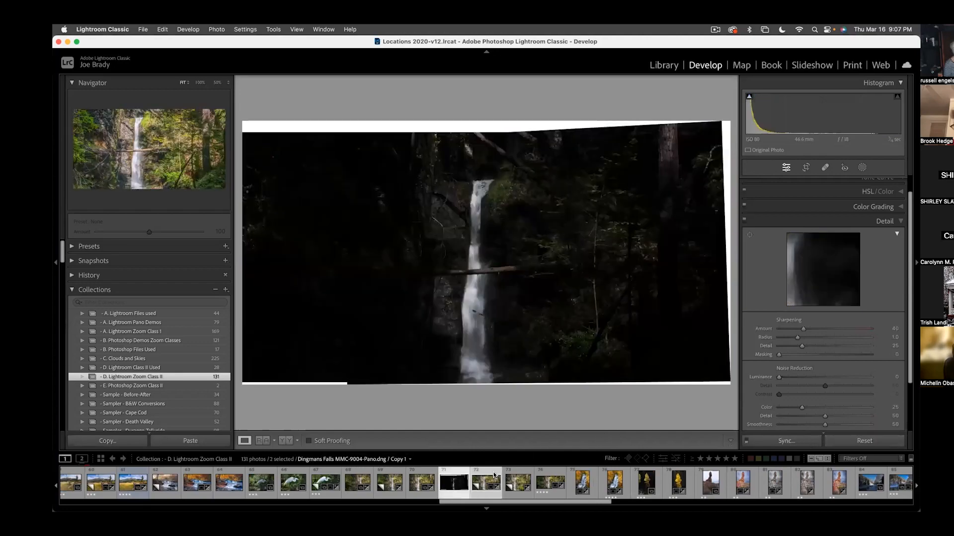
- Compare the unedited and edited panoramas in full-screen view
key("f")
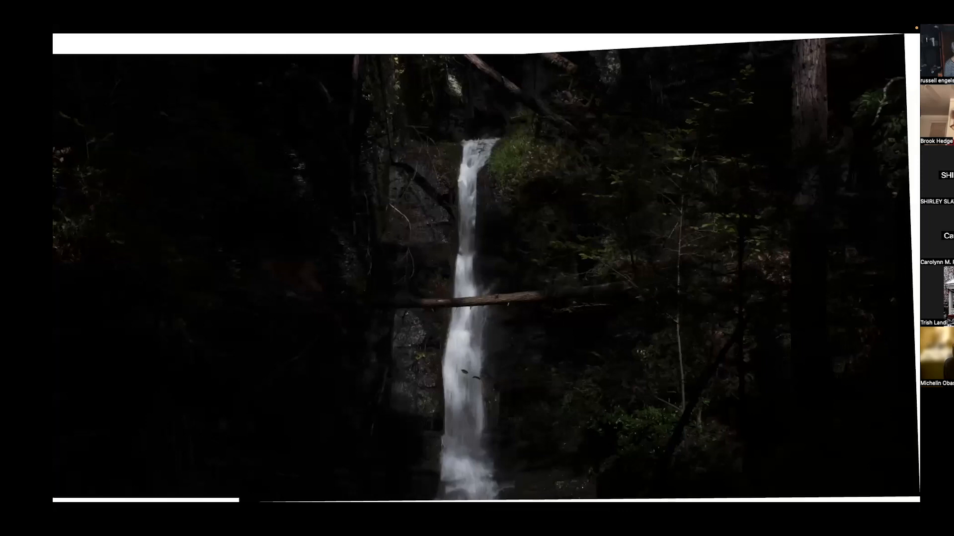
key("Right")
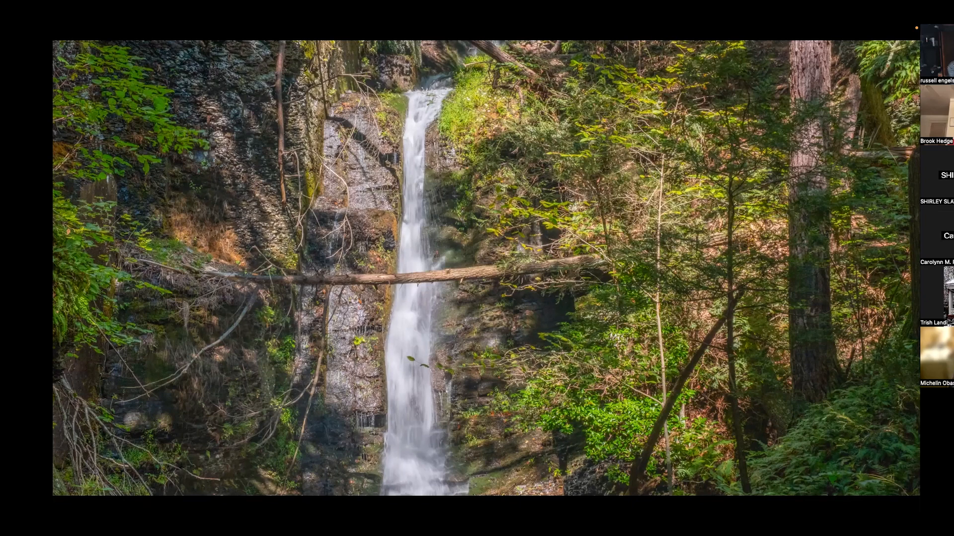
key("f")
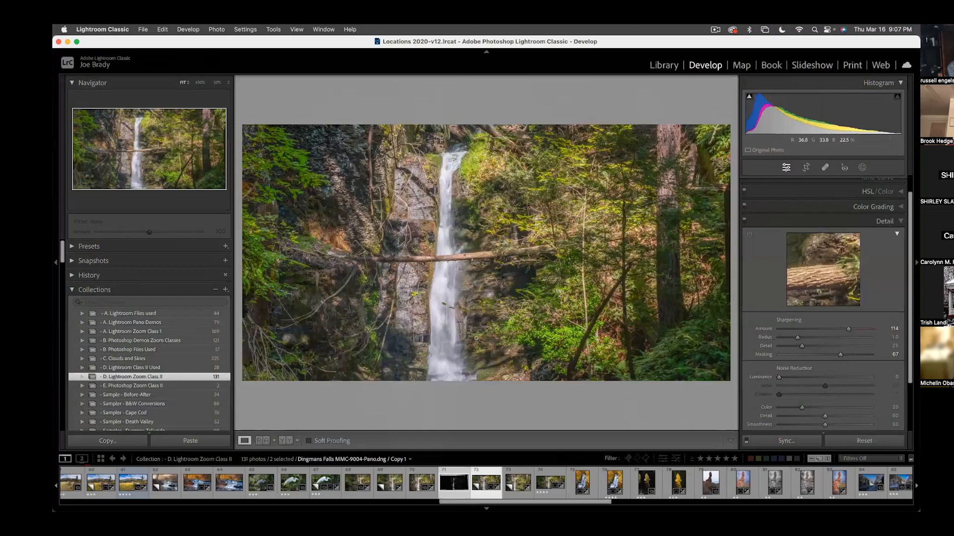
- Open the export settings for the two selected panorama versions and set the export destination to Hard Drive
left_click(145, 30)
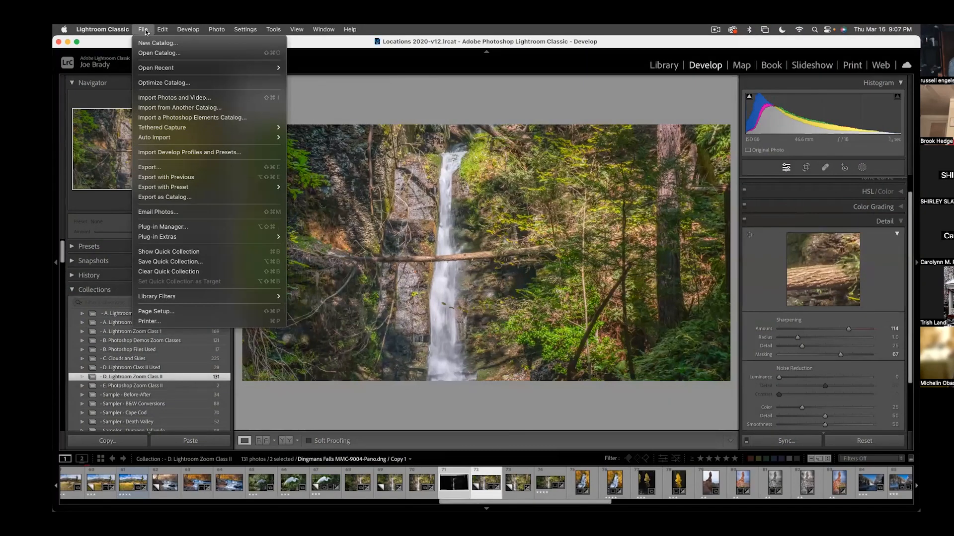
left_click(164, 167)
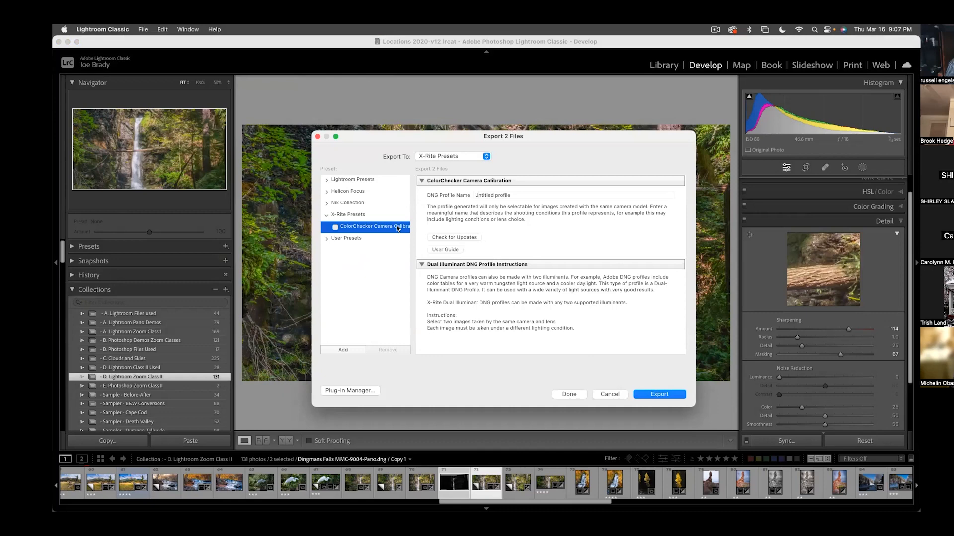
left_click(453, 157)
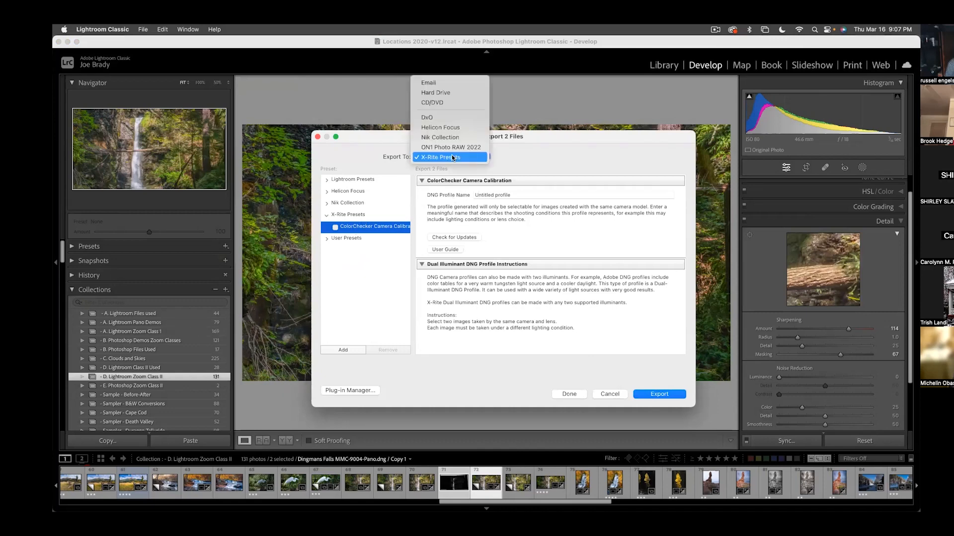
left_click(439, 92)
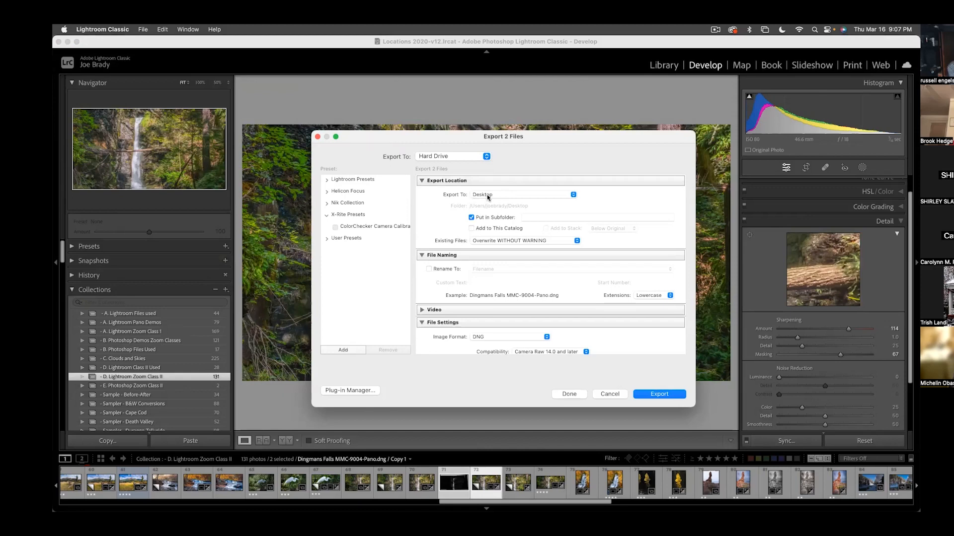
- Put the exports in a Desktop subfolder named "for the Lab" and set existing-file handling to Ask what to do
left_click(529, 216)
type("for the Lab")
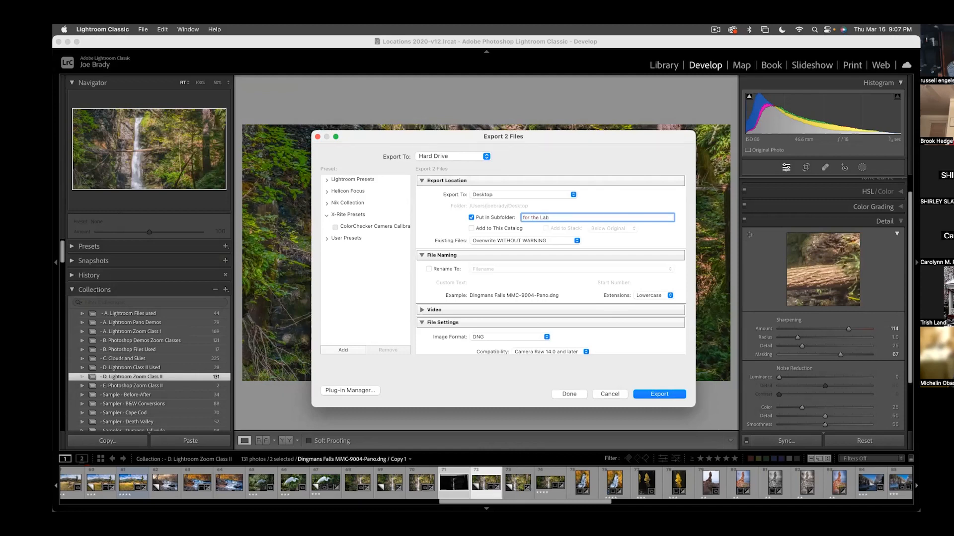
left_click(516, 243)
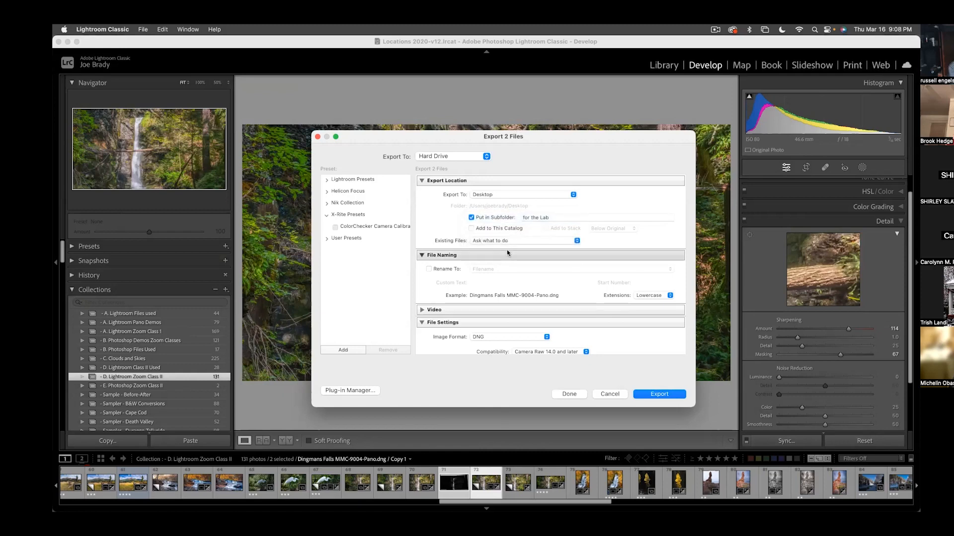
- Enable export renaming with the Custom Name - Original File Number template, using a copyright symbol and the photographer's full name as custom text
left_click(429, 269)
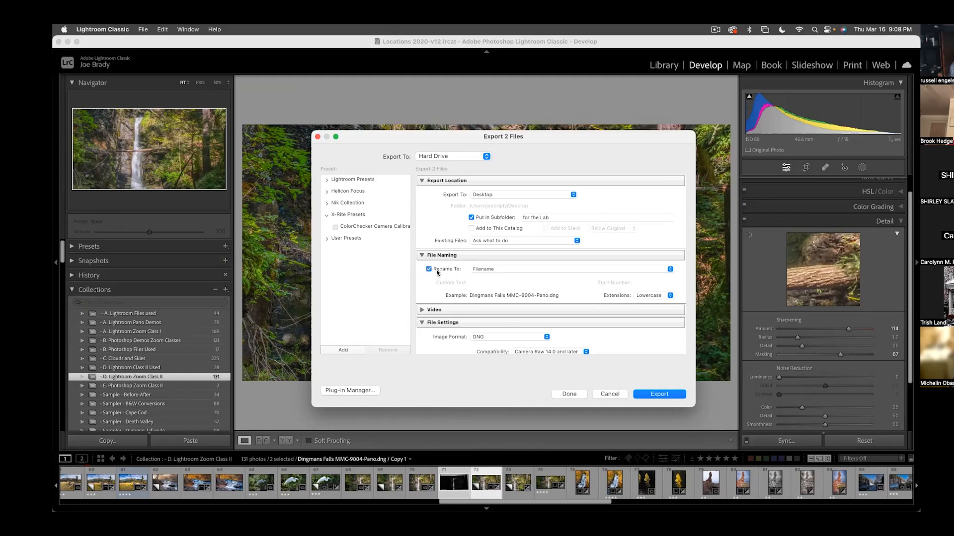
left_click(516, 269)
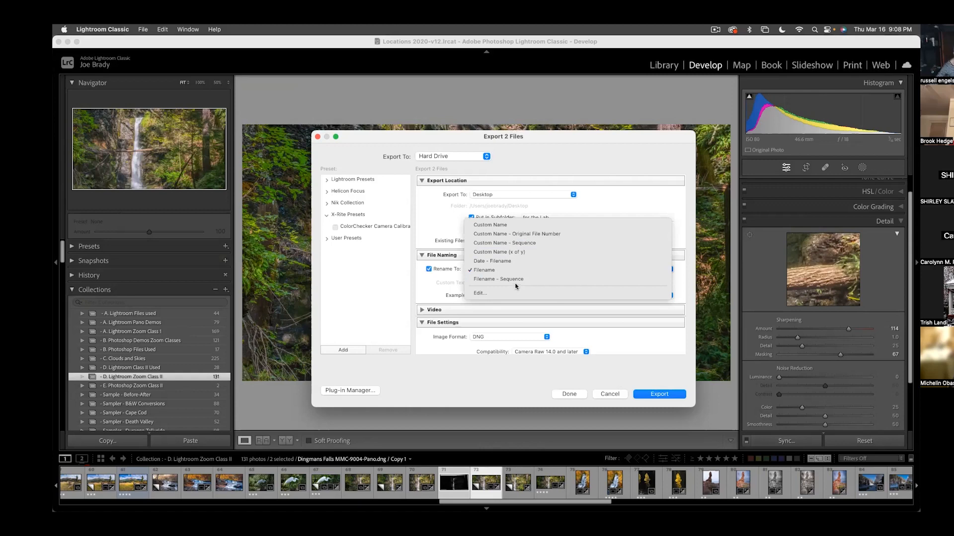
left_click(519, 235)
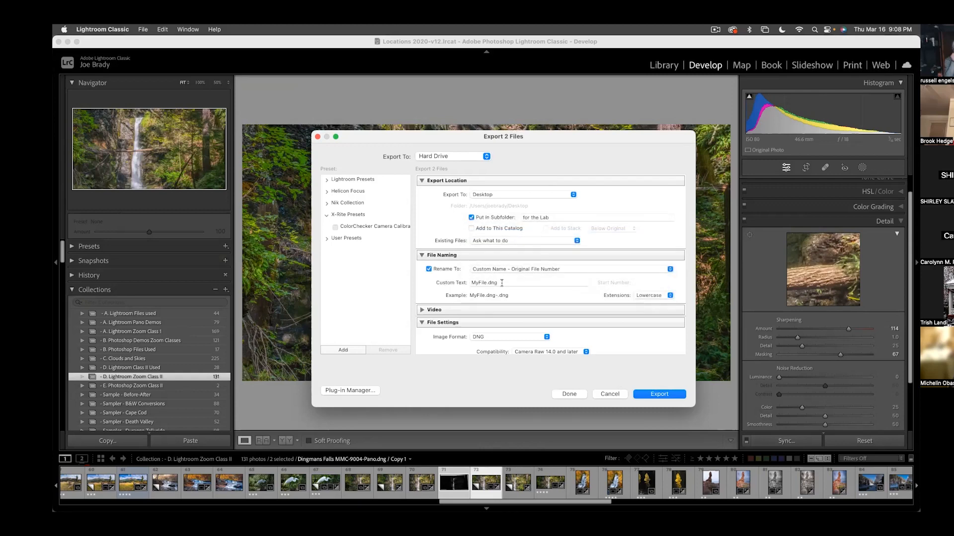
left_click_drag(500, 283, 449, 281)
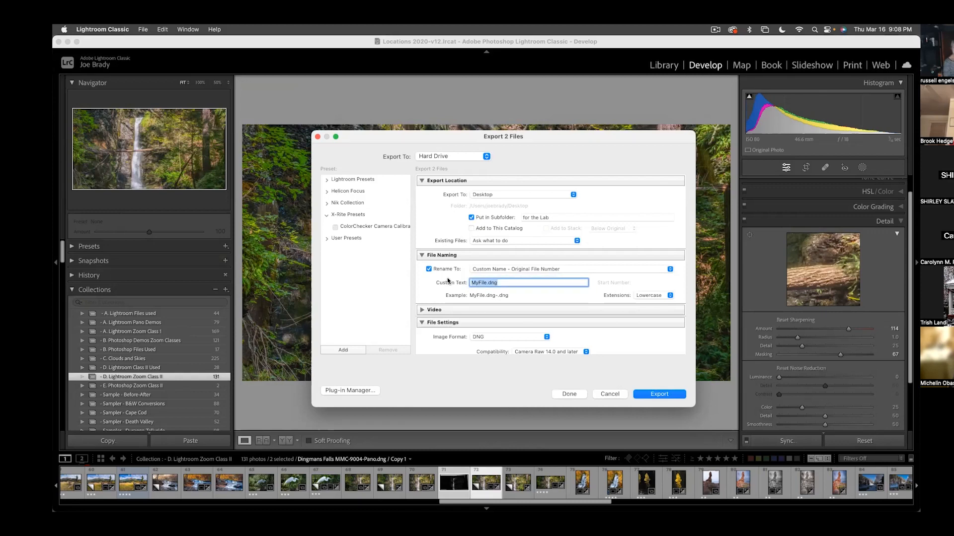
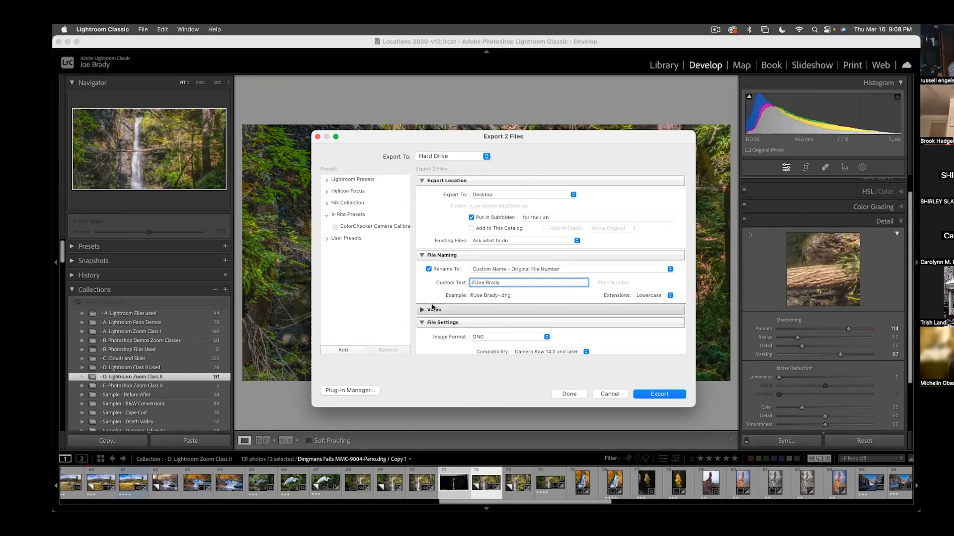
- Set the export image format to JPEG with the sRGB color space
scroll(423, 308, "down", 3)
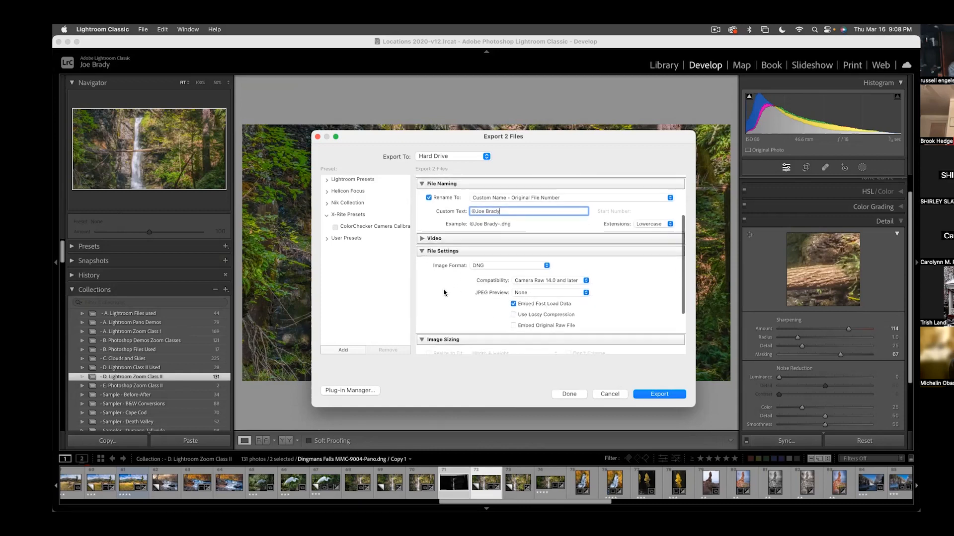
left_click(525, 267)
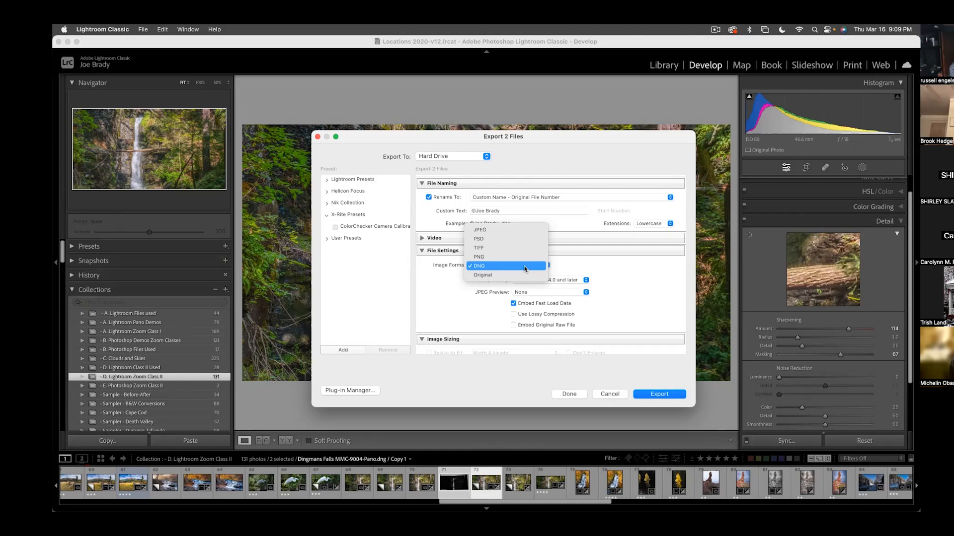
left_click(496, 229)
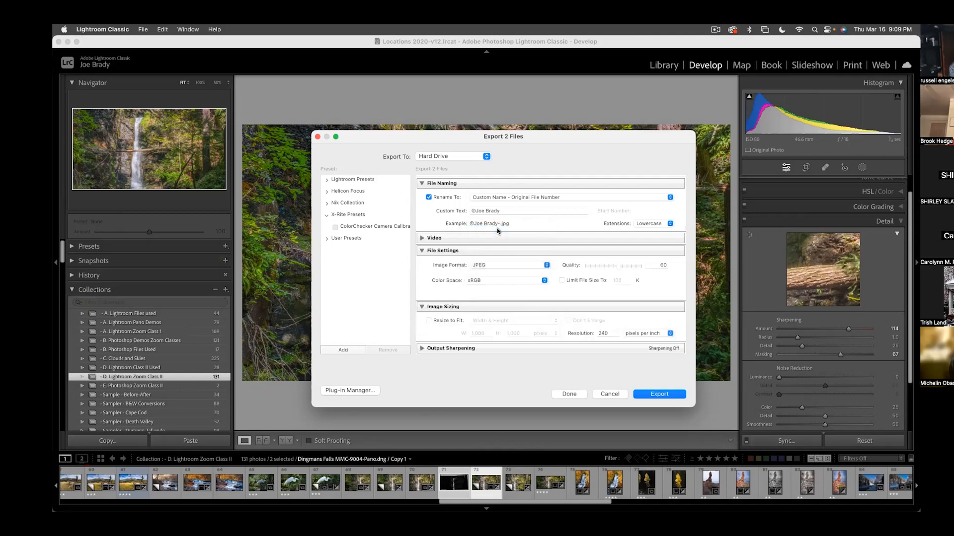
left_click(496, 282)
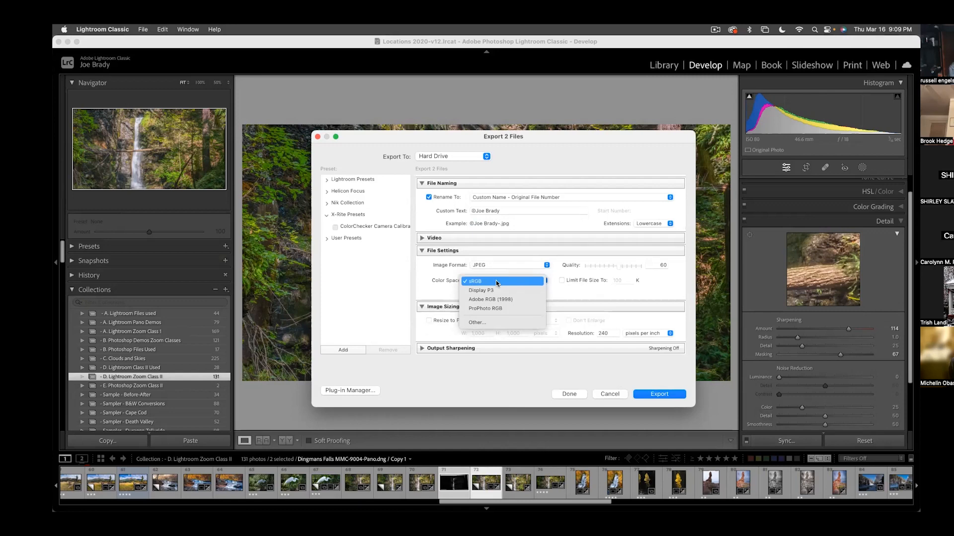
left_click(497, 283)
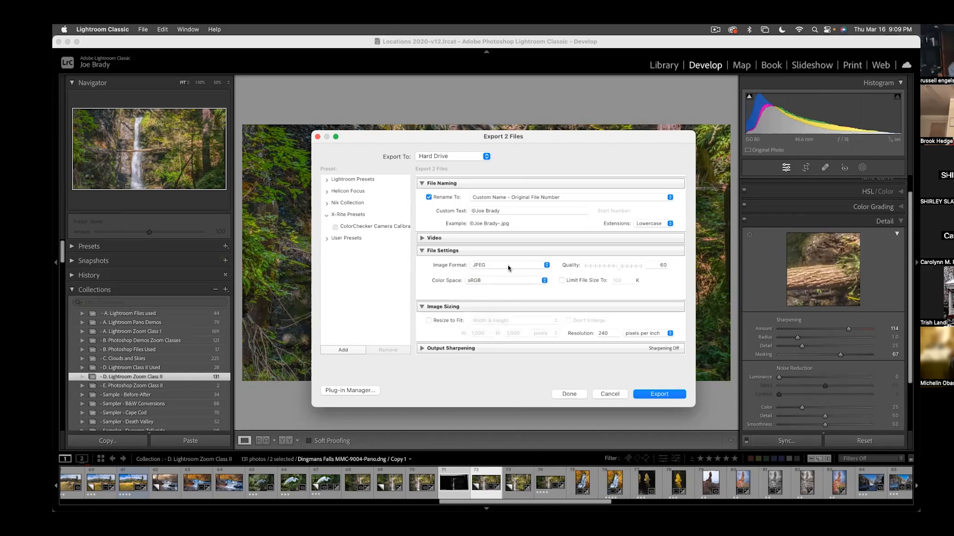
- Set the export image format to TIFF with the Adobe RGB (1998) color space
left_click(507, 268)
left_click(504, 283)
left_click(504, 283)
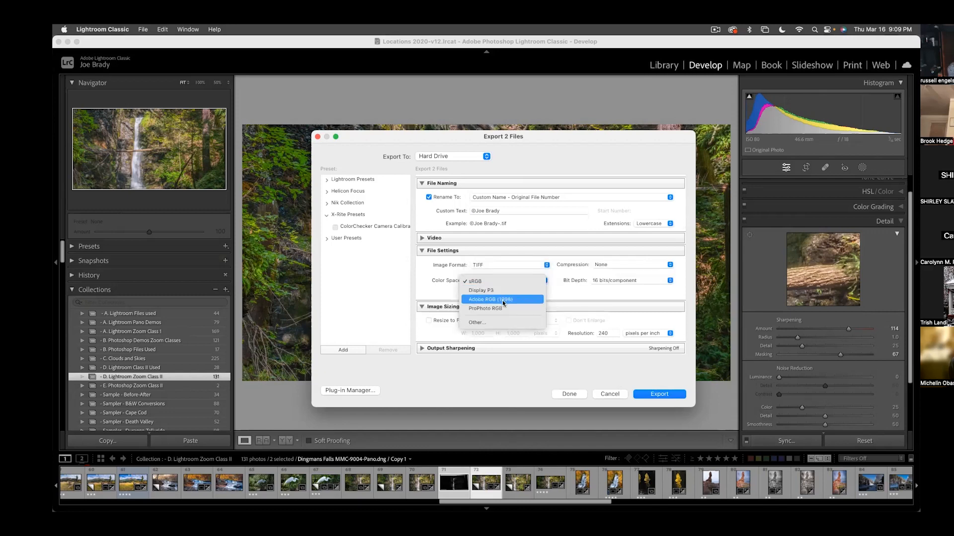
left_click(502, 300)
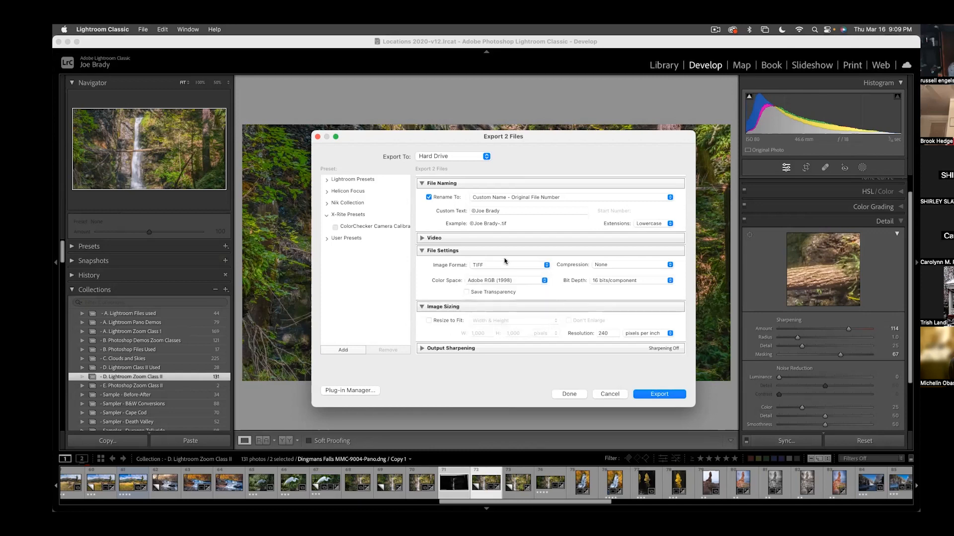
scroll(502, 300, "down", 1)
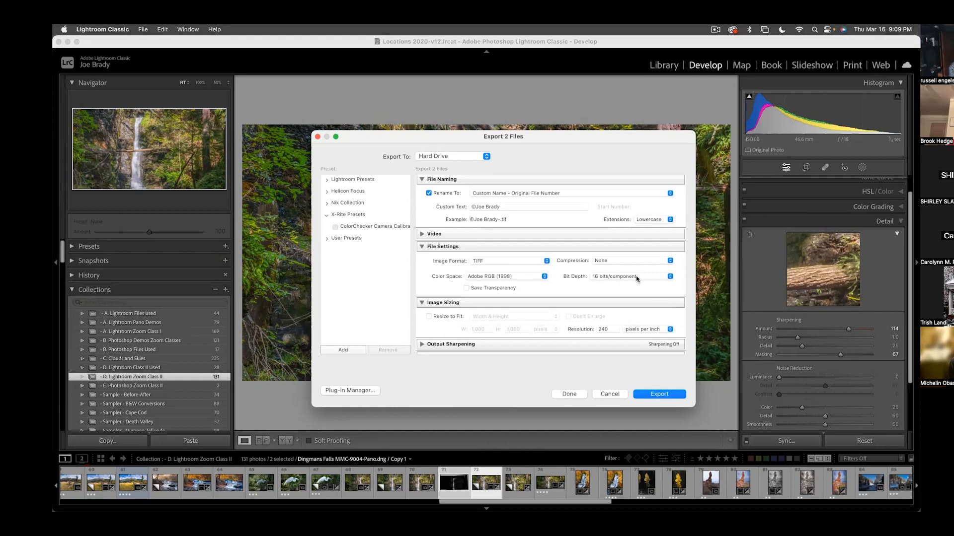
- Try the JPEG format at quality 100, and return the export image format to TIFF
left_click(501, 262)
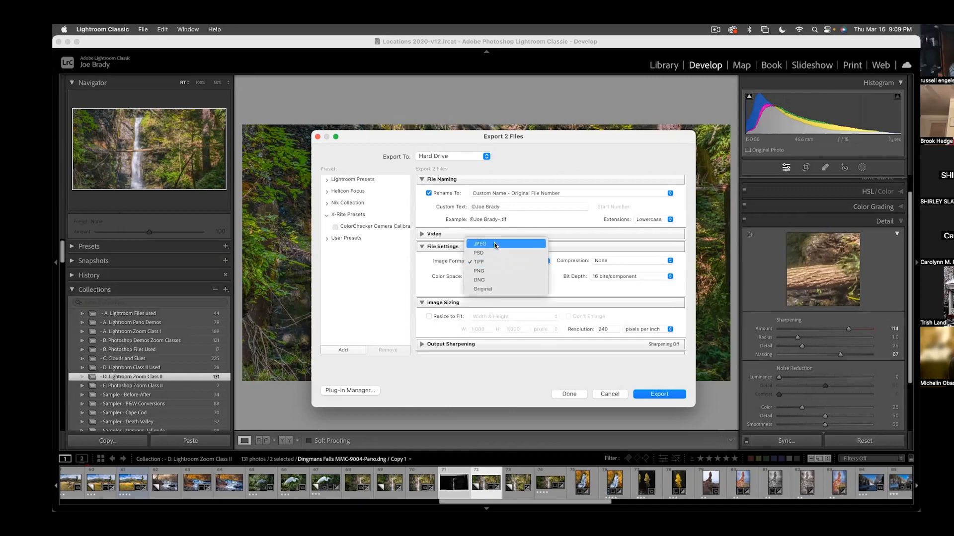
left_click(495, 245)
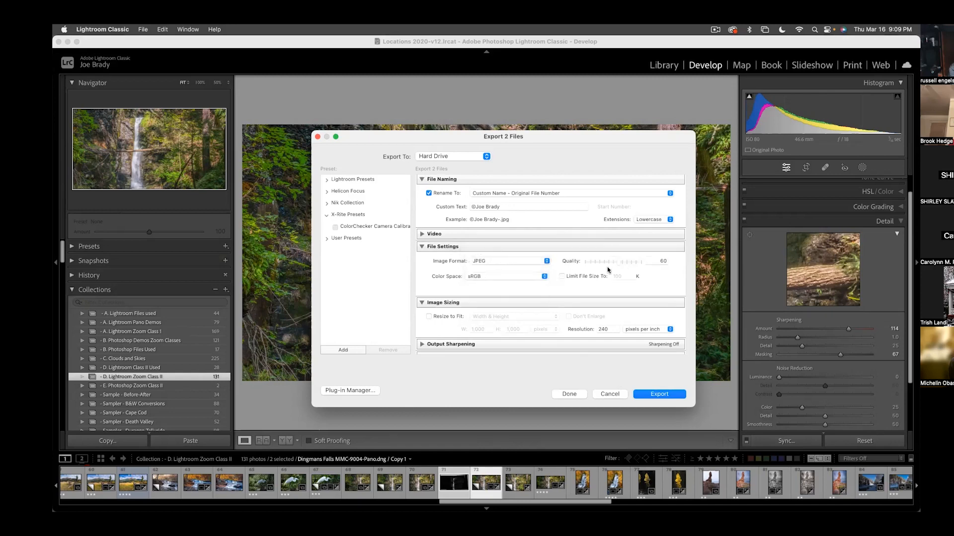
left_click_drag(618, 263, 691, 273)
left_click(511, 264)
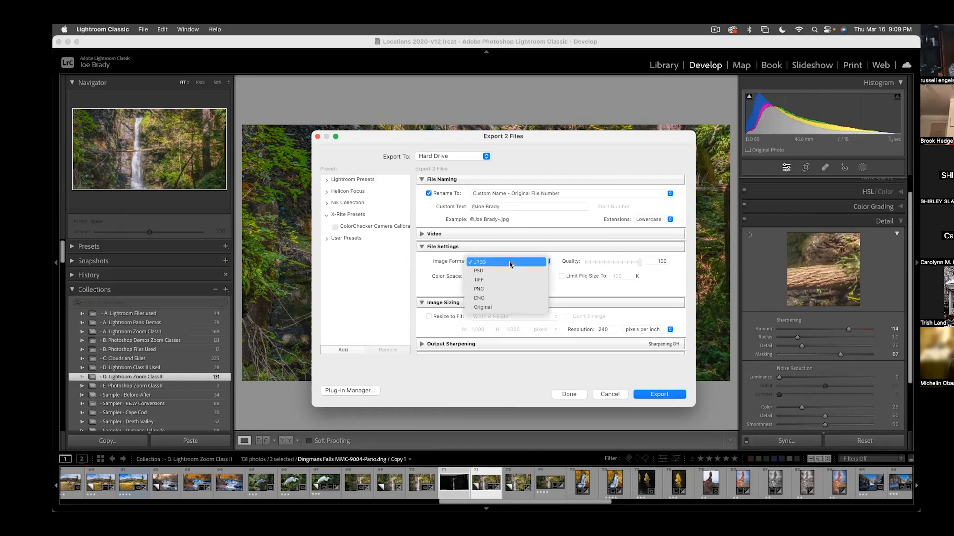
left_click(511, 280)
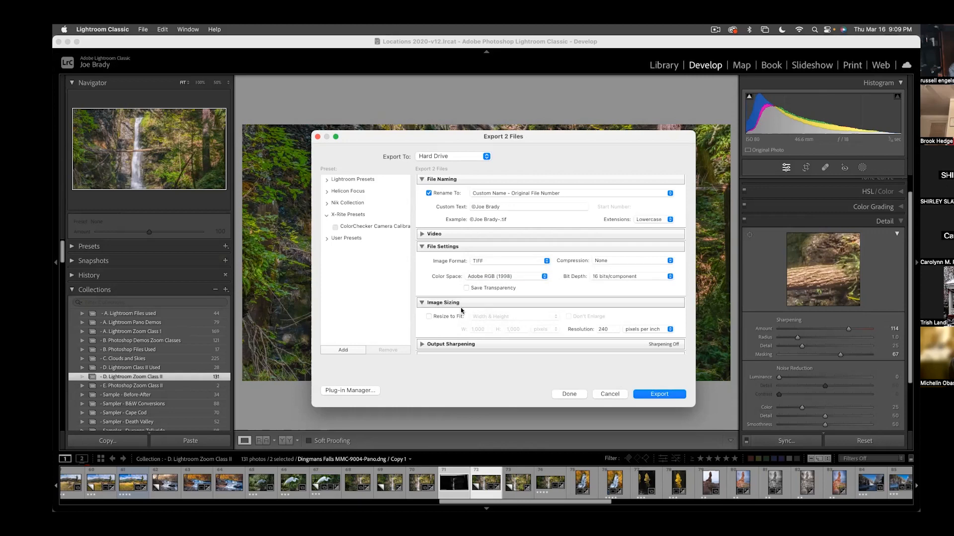
- Keep person and location info in the exported metadata by disabling both removal options
scroll(461, 311, "down", 2)
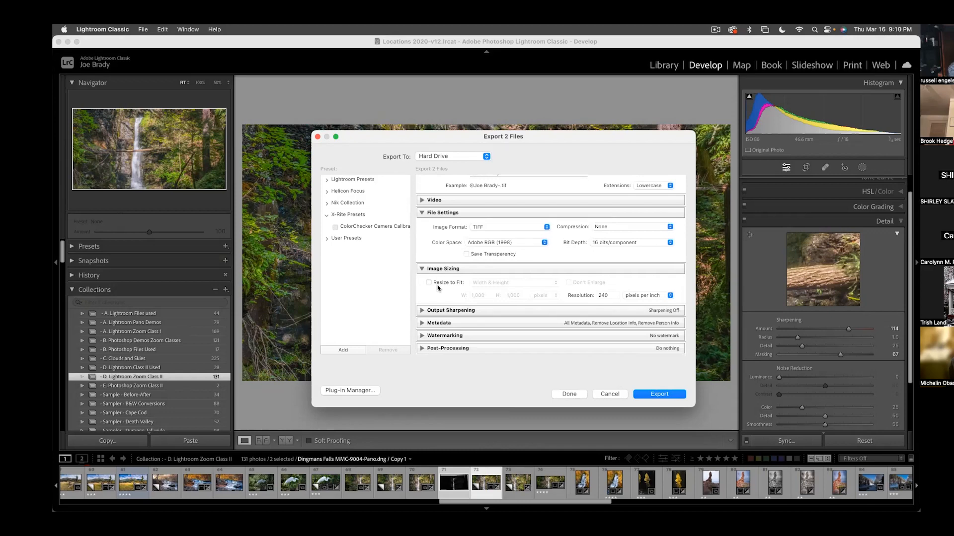
left_click(422, 323)
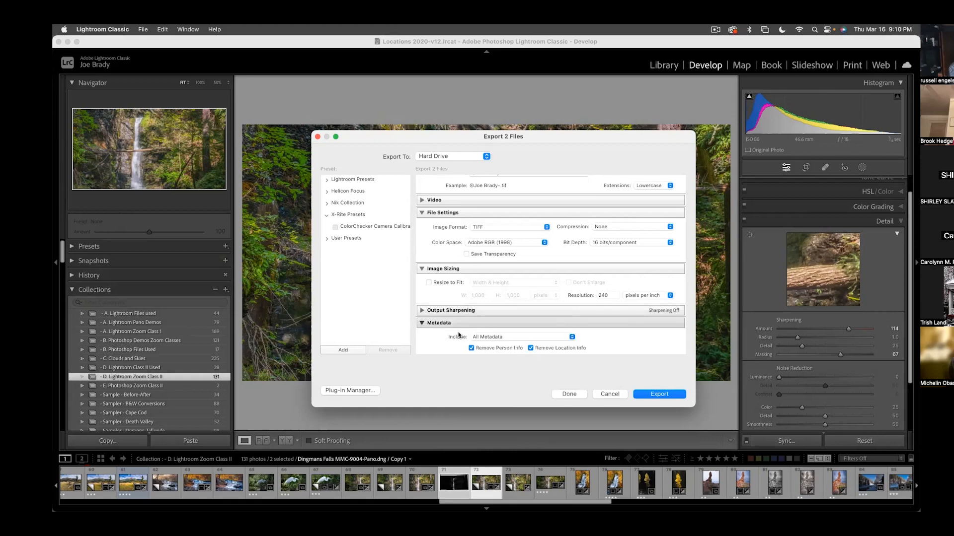
scroll(534, 341, "down", 2)
scroll(534, 341, "down", 2)
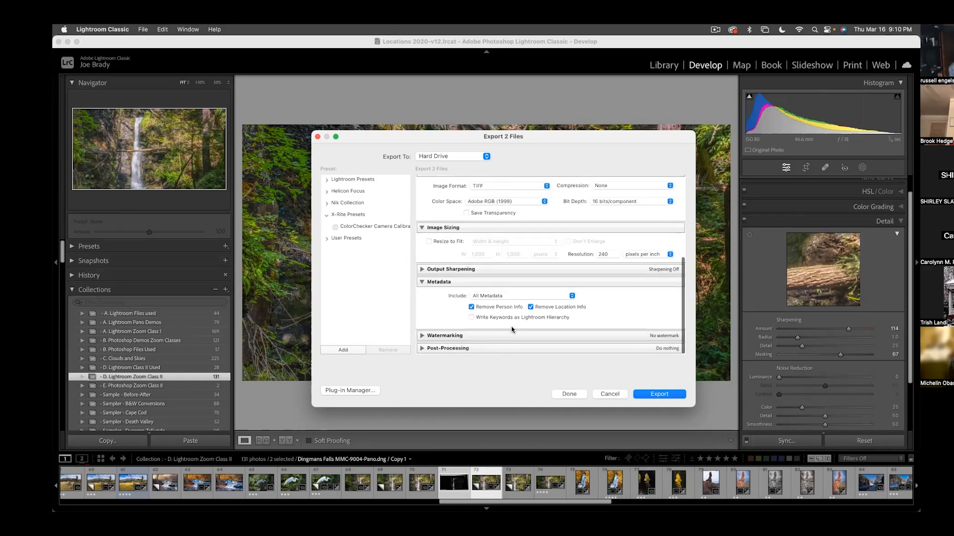
left_click(470, 307)
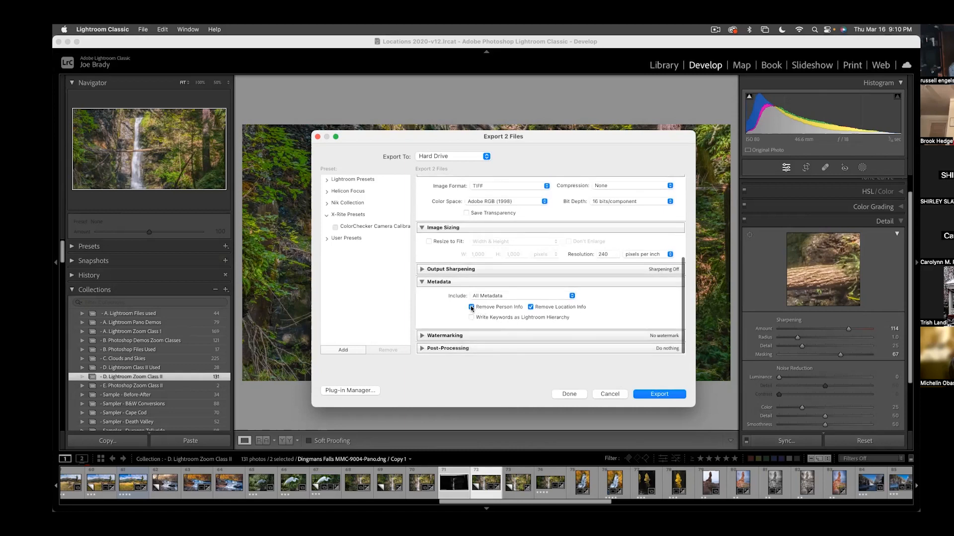
left_click(530, 306)
left_click(420, 282)
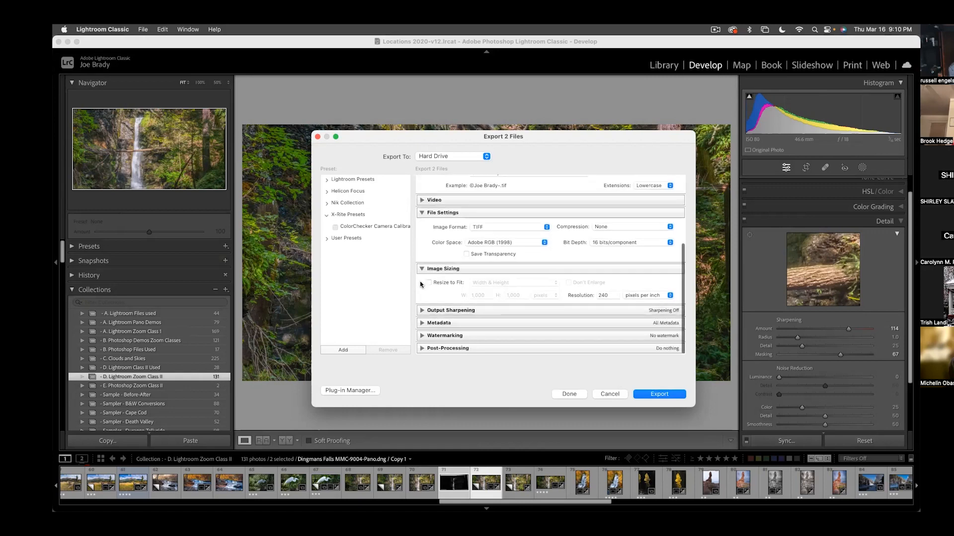
- Enable watermarking for the export and choose the saved 2023 photography copyright watermark in Trajan
left_click(509, 336)
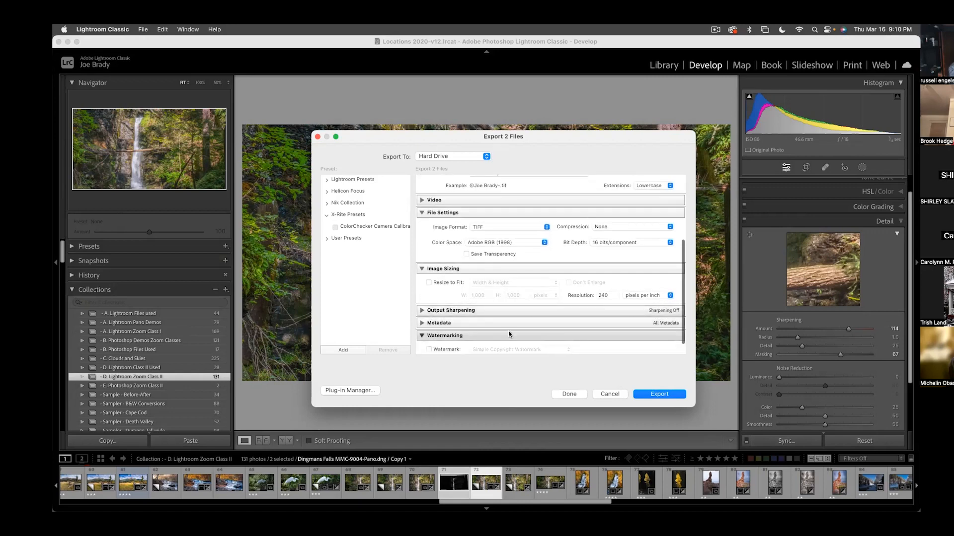
scroll(509, 334, "down", 2)
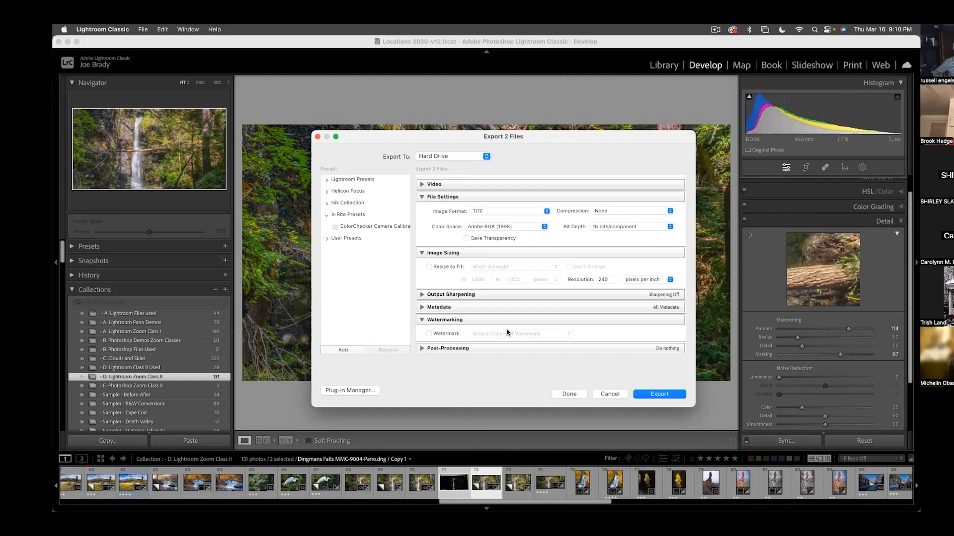
left_click(451, 334)
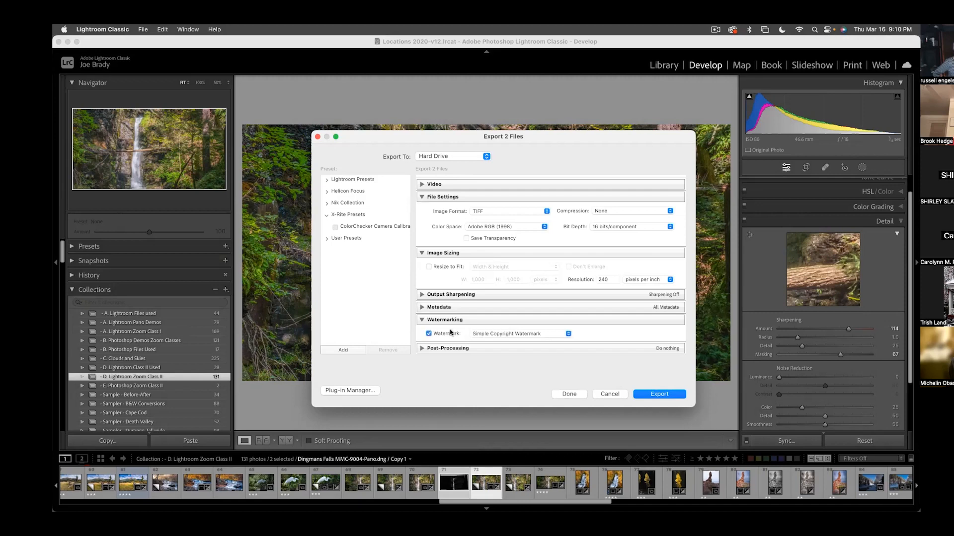
left_click(529, 334)
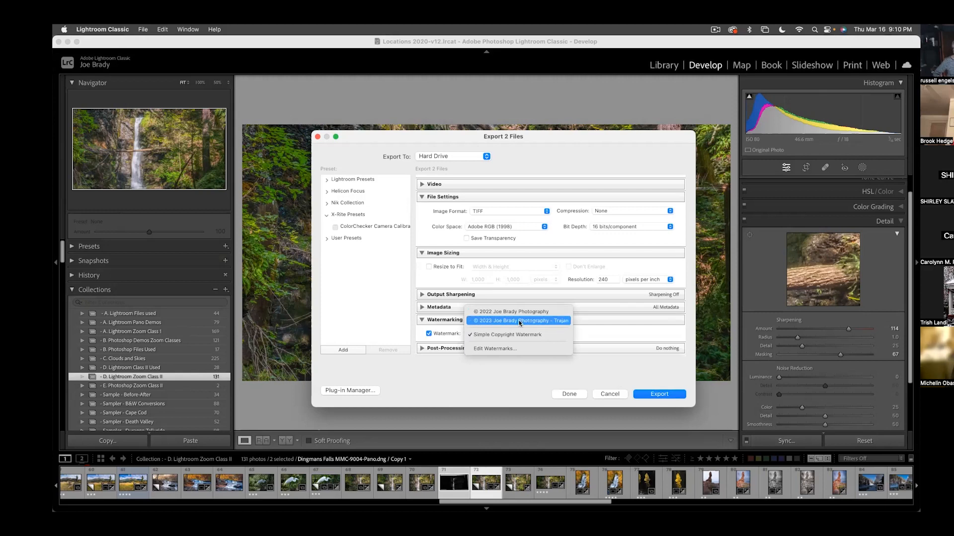
left_click(519, 322)
left_click_drag(550, 142, 556, 104)
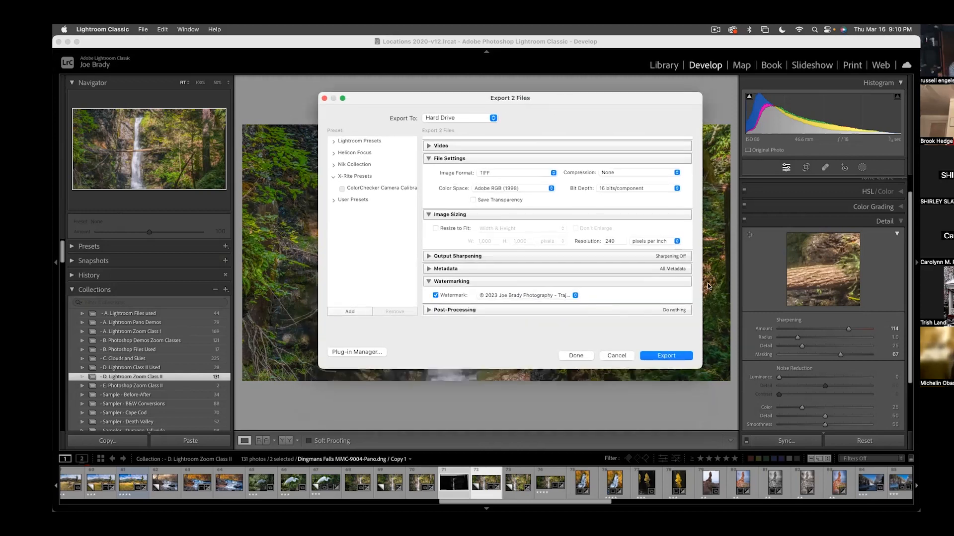
- Try the watermark at proportional size 17, anchored in the image's lower-left corner with a vertical inset of 3, and discard the edits
left_click(538, 296)
left_click(540, 323)
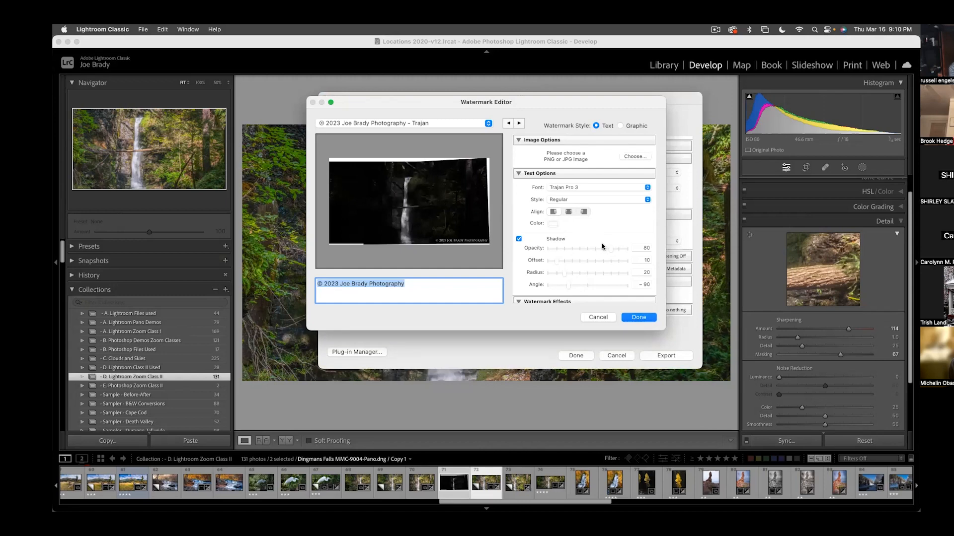
scroll(602, 246, "down", 3)
scroll(603, 246, "down", 5)
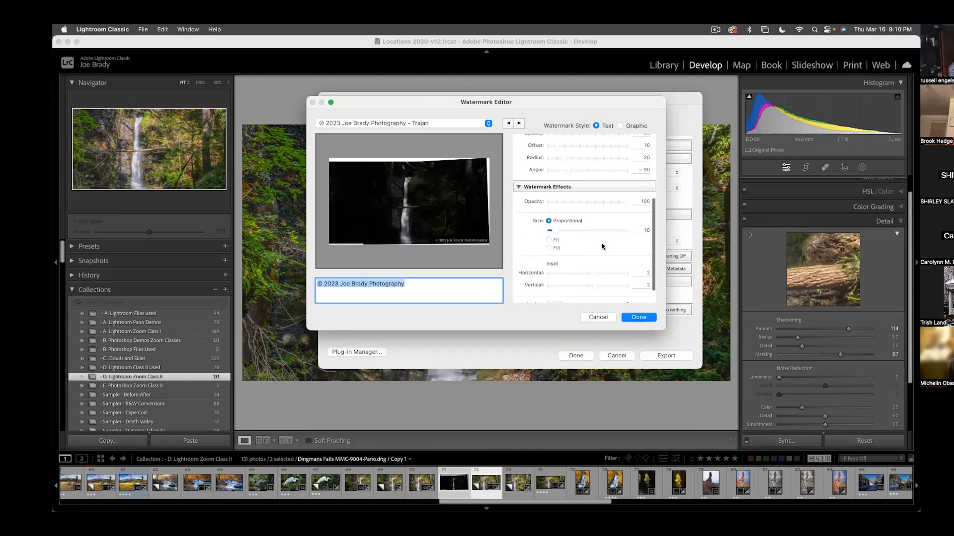
left_click_drag(559, 214, 561, 212)
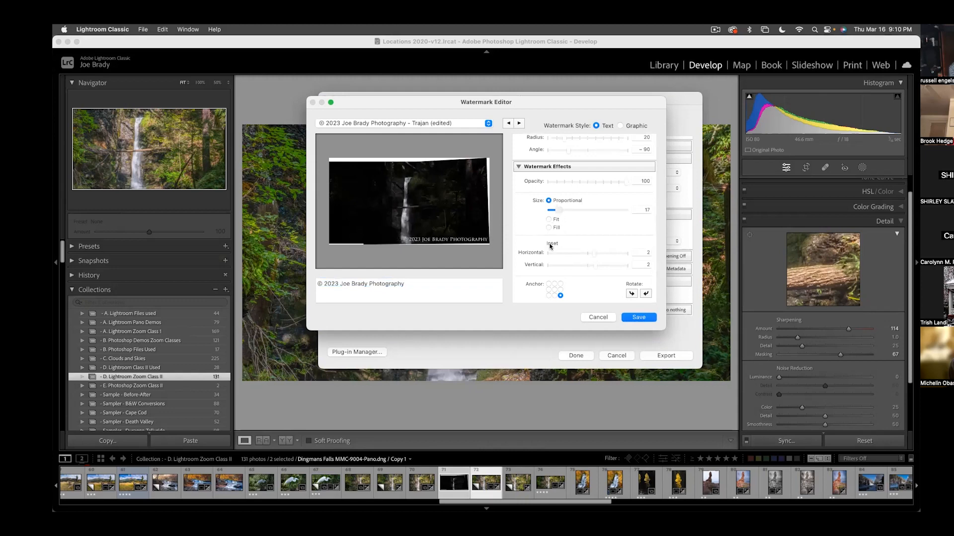
left_click(549, 295)
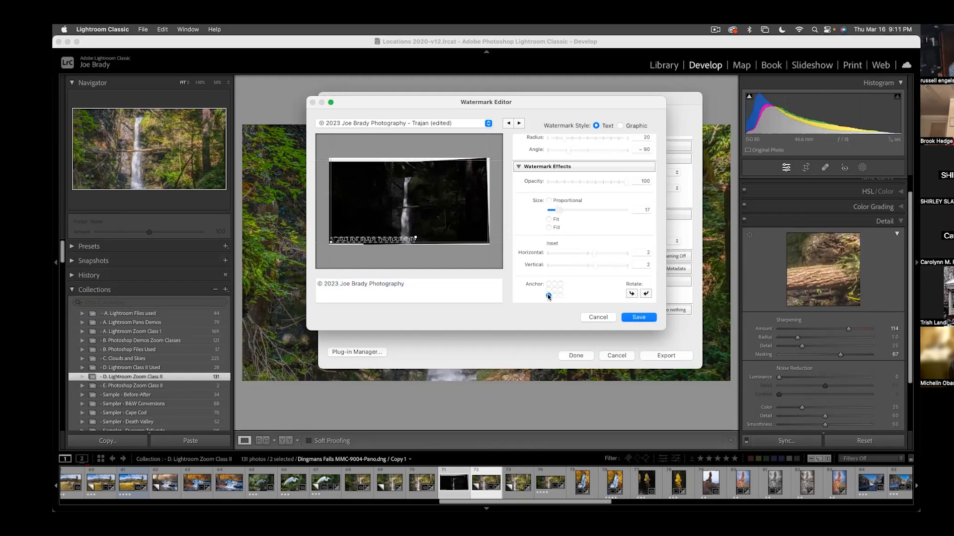
left_click_drag(594, 258, 597, 254)
left_click(596, 265)
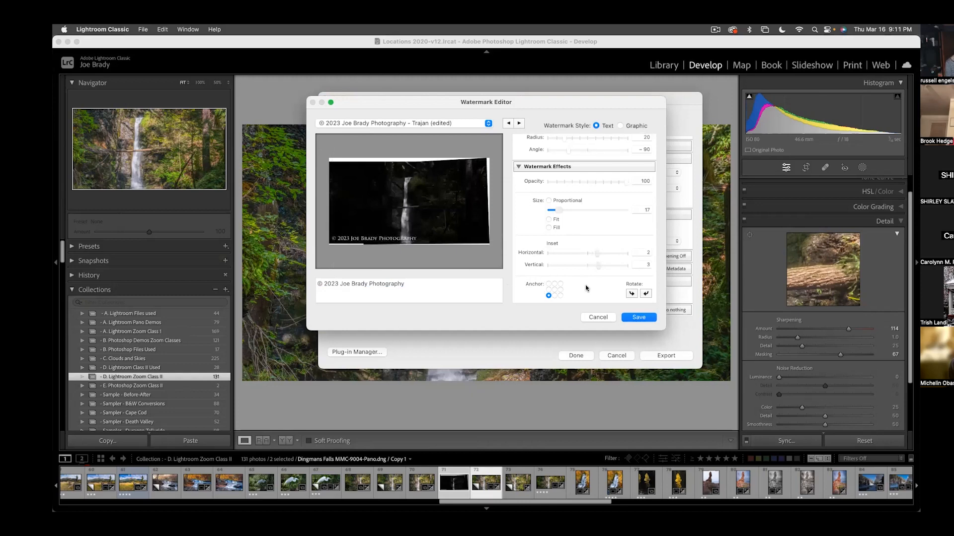
mouse_move(393, 235)
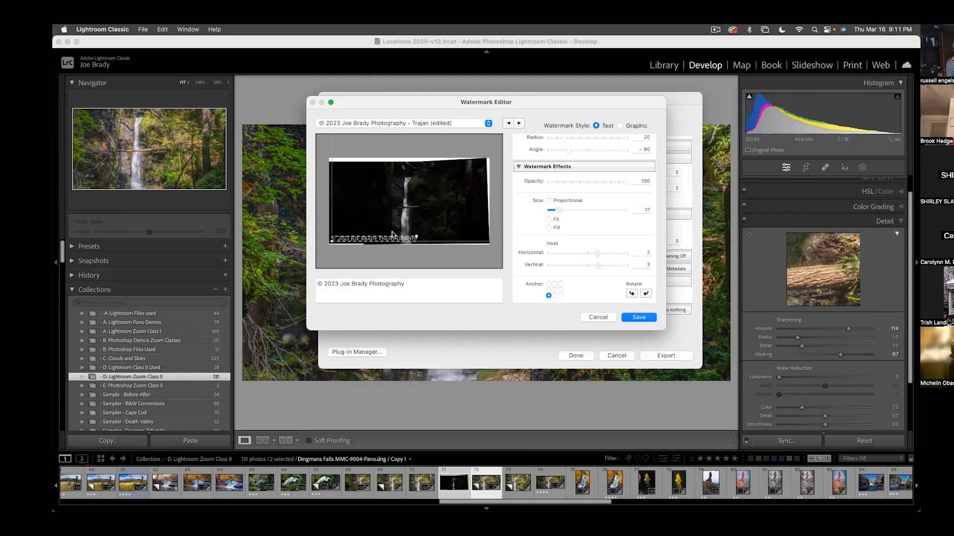
left_click(598, 318)
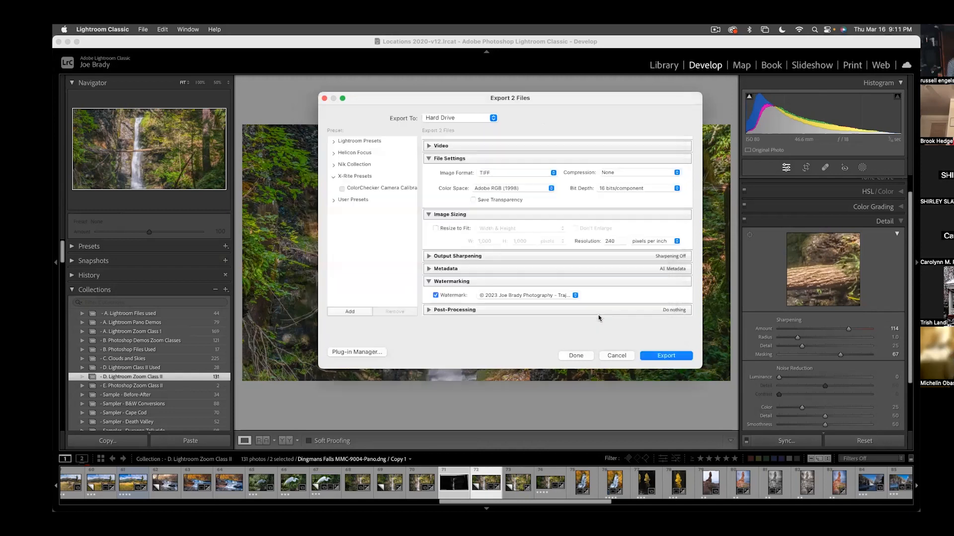
- Turn off watermarking for the export and keep the after-export action set to Do nothing
left_click(436, 295)
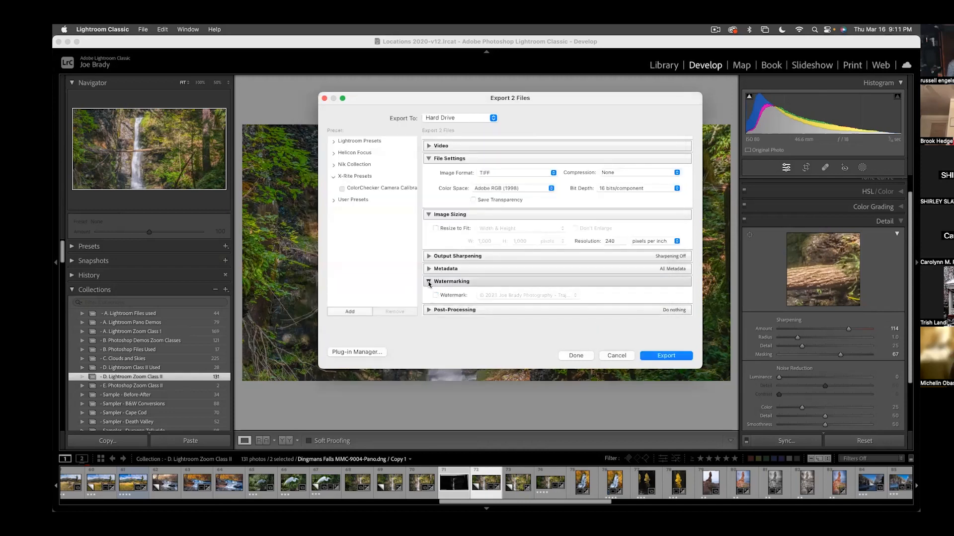
left_click(429, 281)
left_click(506, 308)
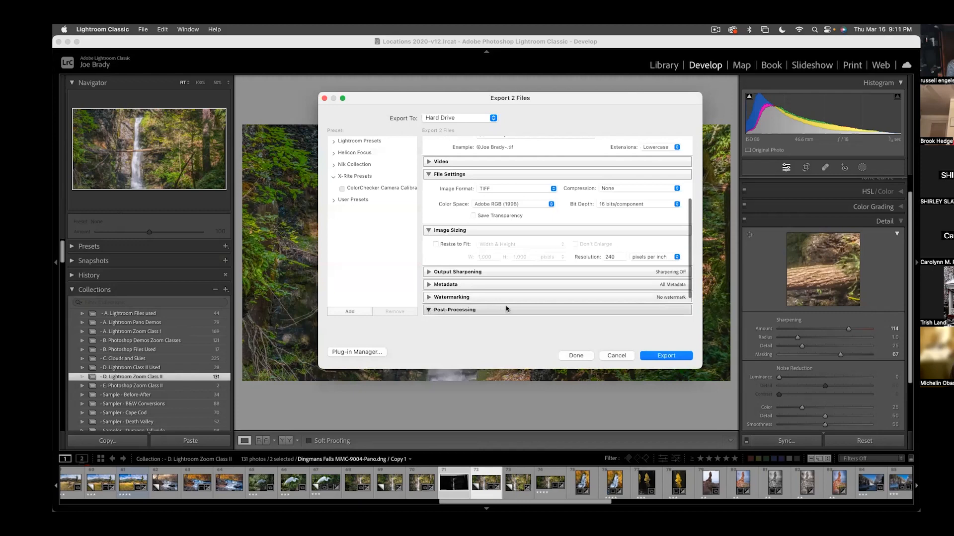
left_click(525, 295)
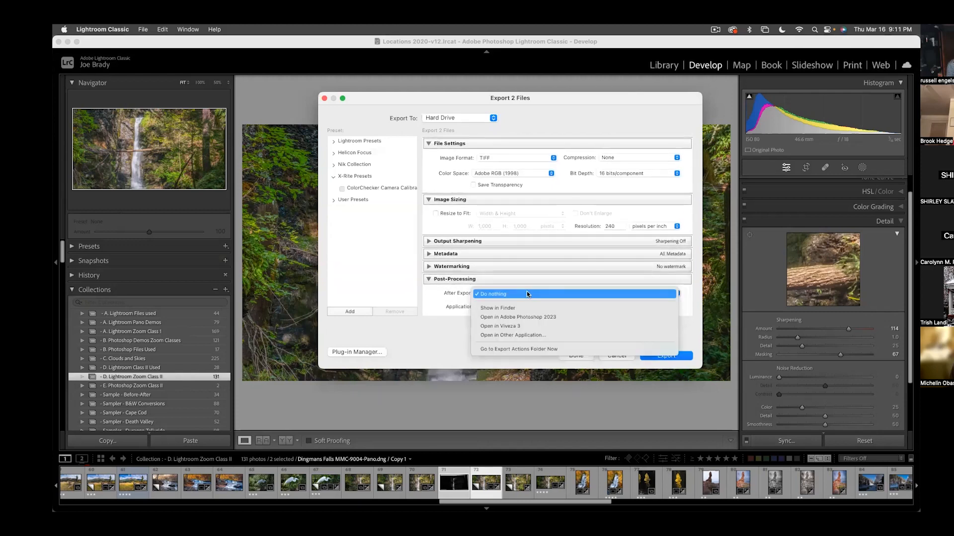
left_click(439, 296)
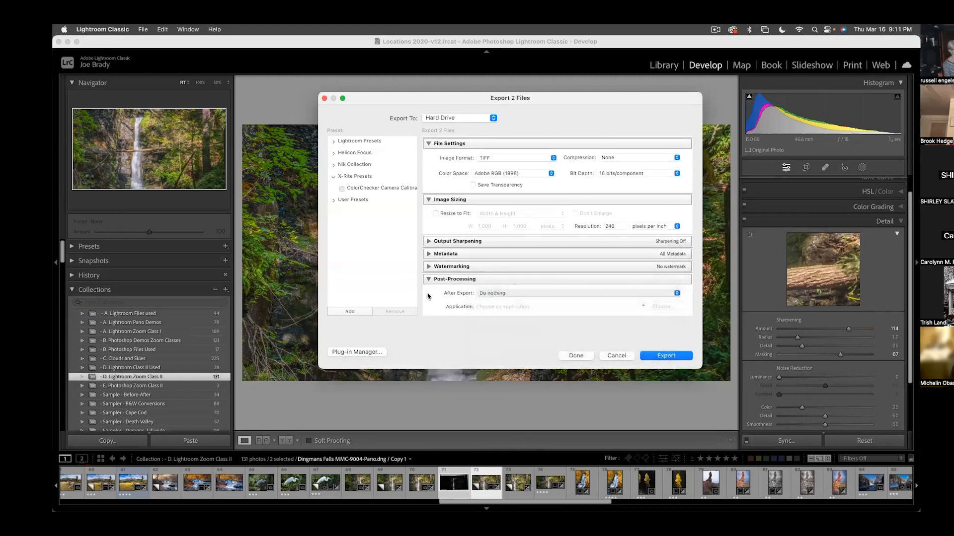
left_click(523, 295)
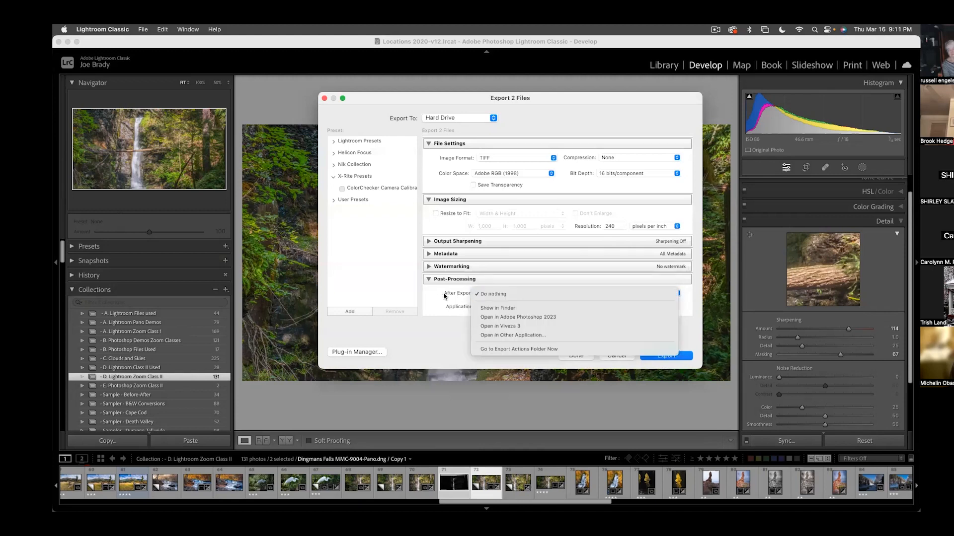
left_click(519, 296)
left_click(515, 297)
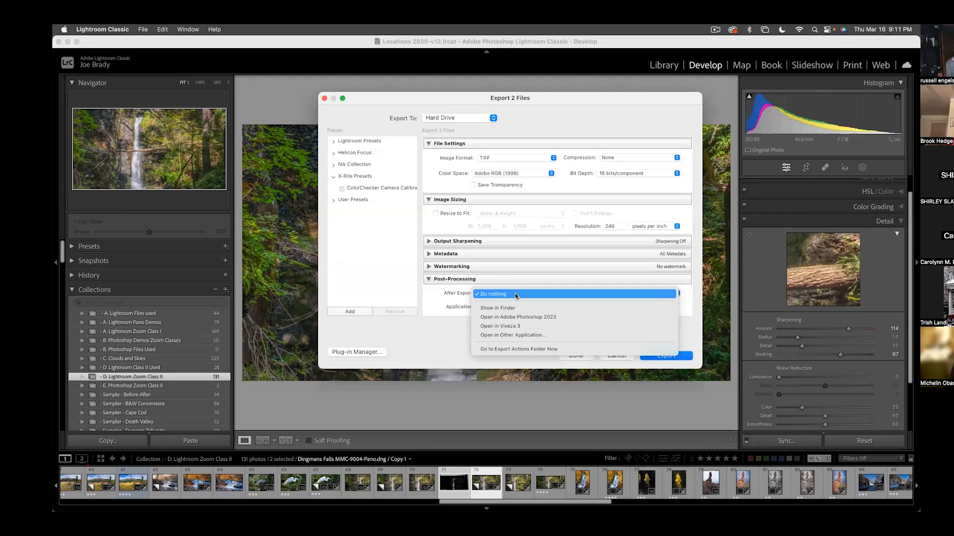
left_click(444, 300)
left_click(428, 280)
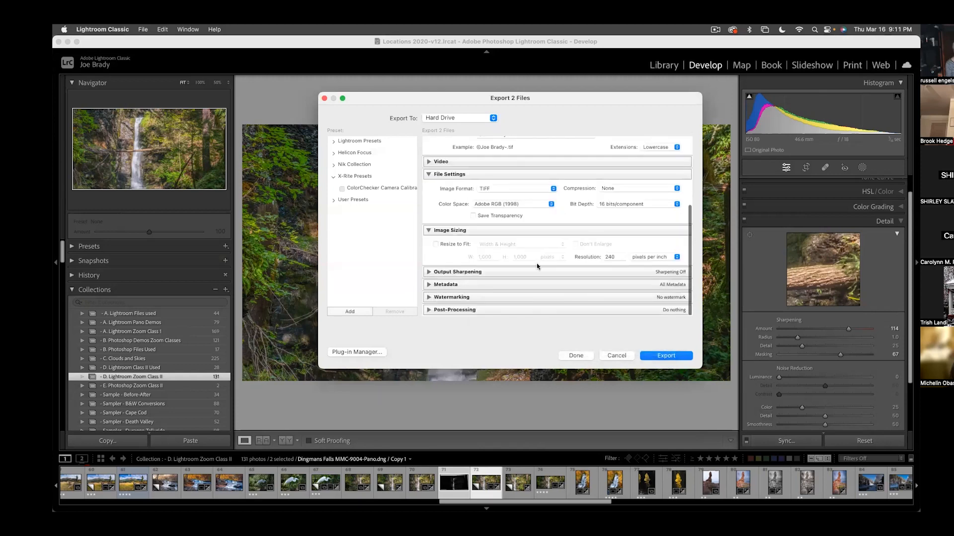
- Switch the export image format to JPEG, review the location and naming settings, and export both selected photos
left_click(499, 189)
left_click(496, 172)
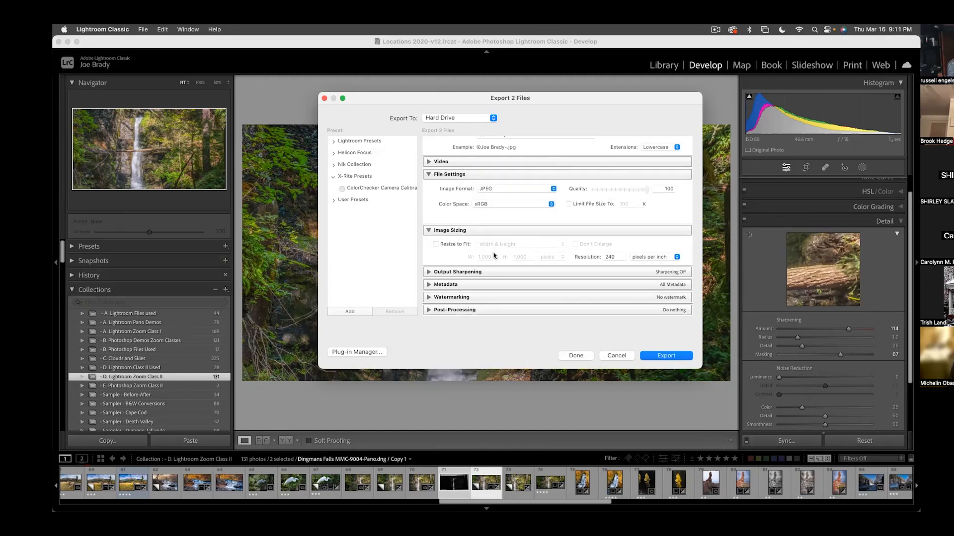
scroll(502, 228, "up", 5)
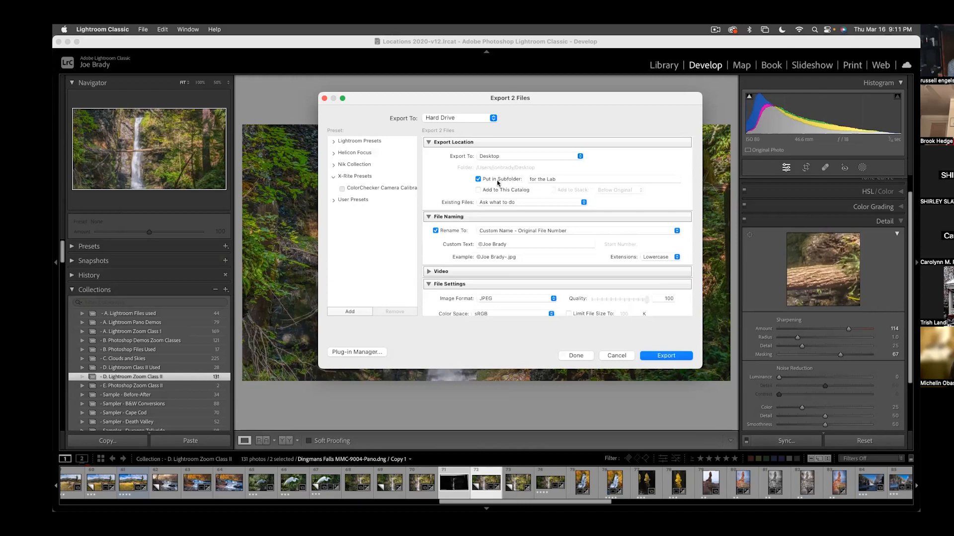
scroll(519, 267, "down", 1)
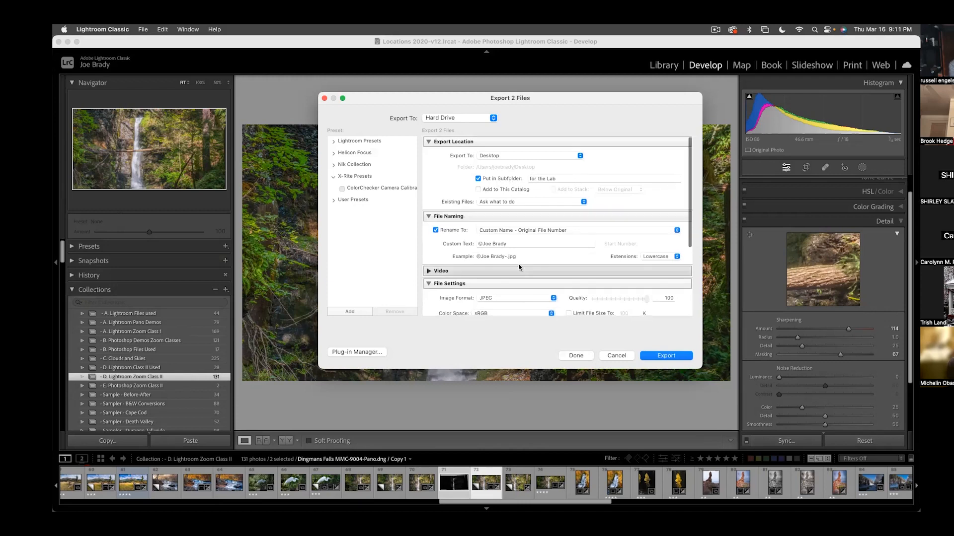
scroll(519, 267, "down", 5)
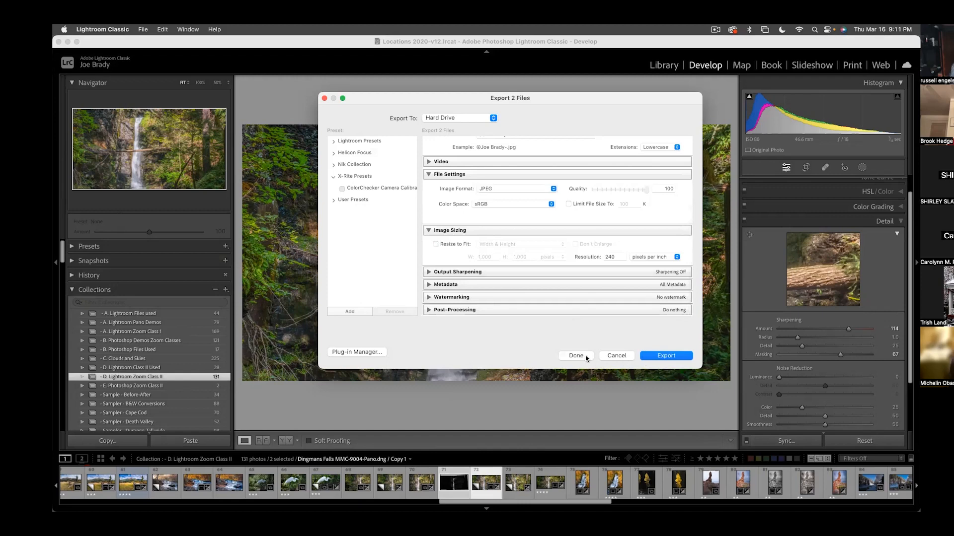
left_click(665, 355)
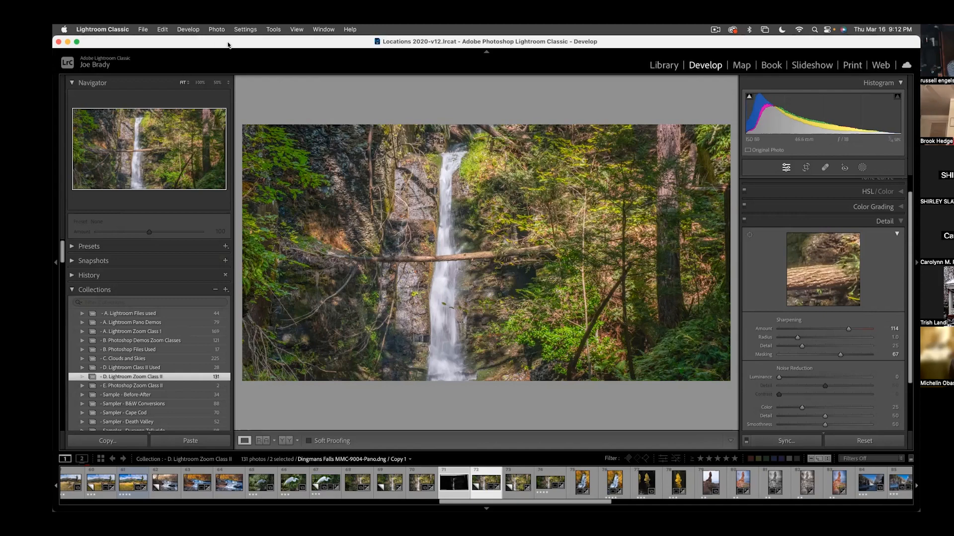
- Cycle through the panorama's info overlays to view its file and camera details, and hide the overlay
key("i")
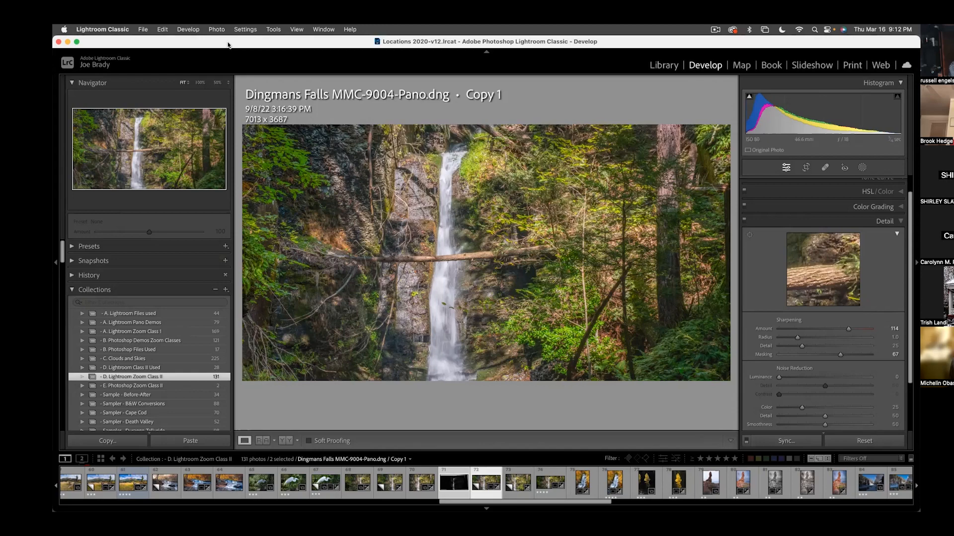
key("i")
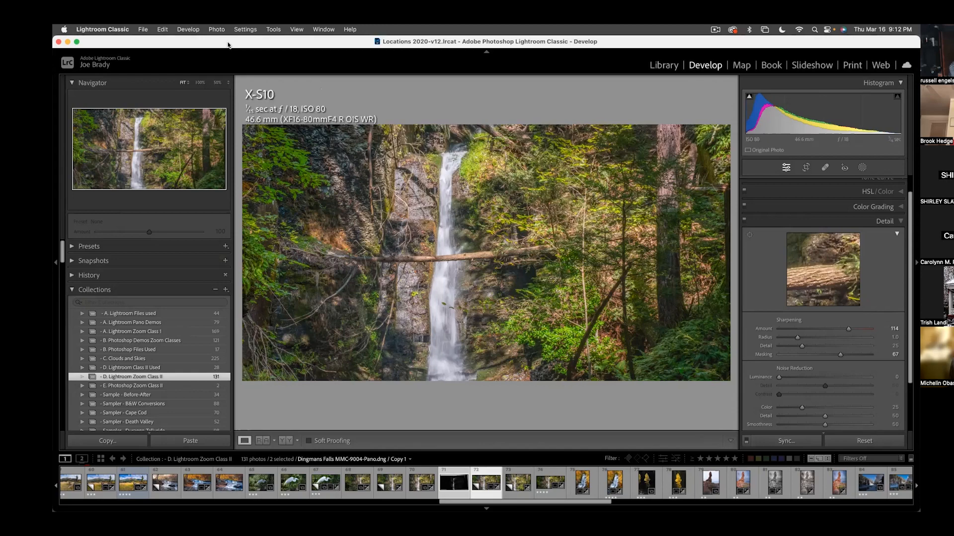
key("i")
key("i")
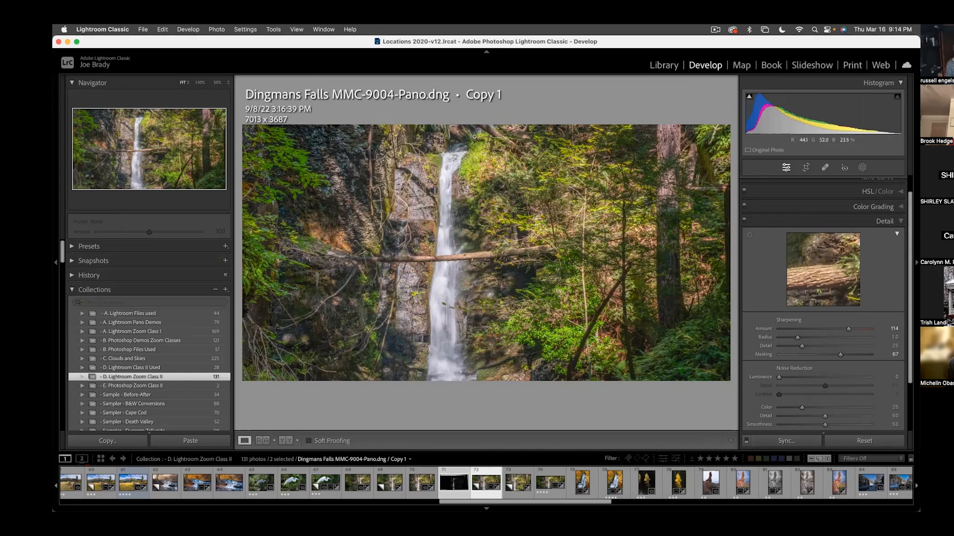
key("i")
key("i")
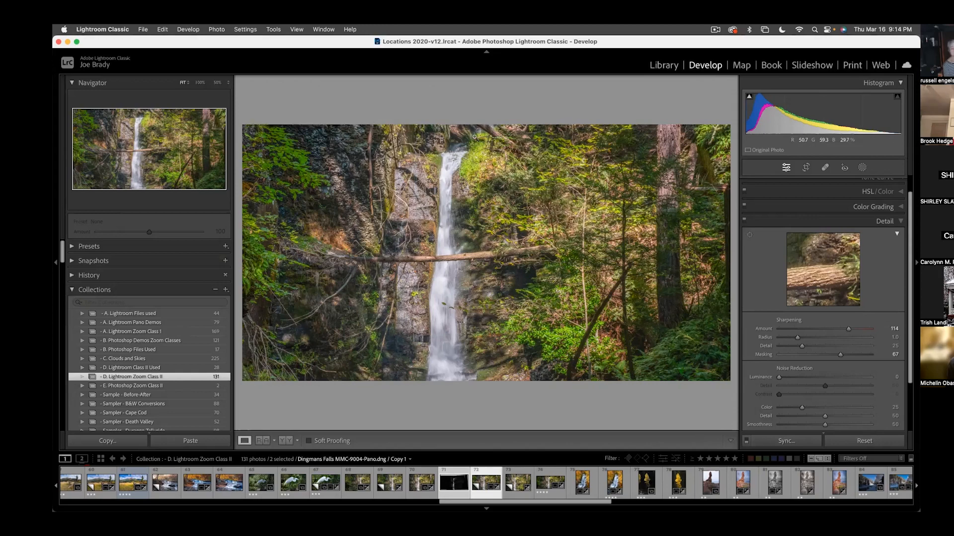
- Preview the panorama in soft proofing with the Adobe RGB (1998) profile, and turn soft proofing off
left_click(309, 441)
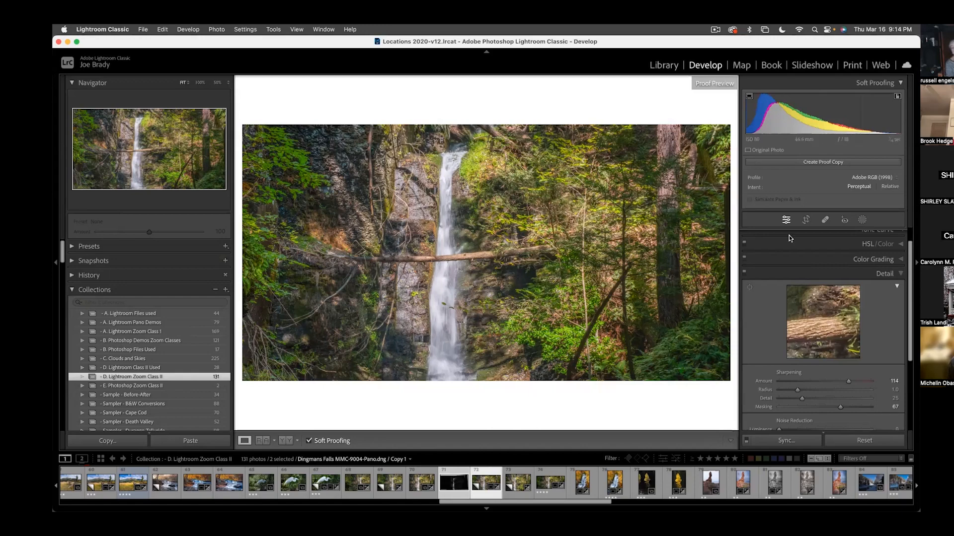
left_click(867, 178)
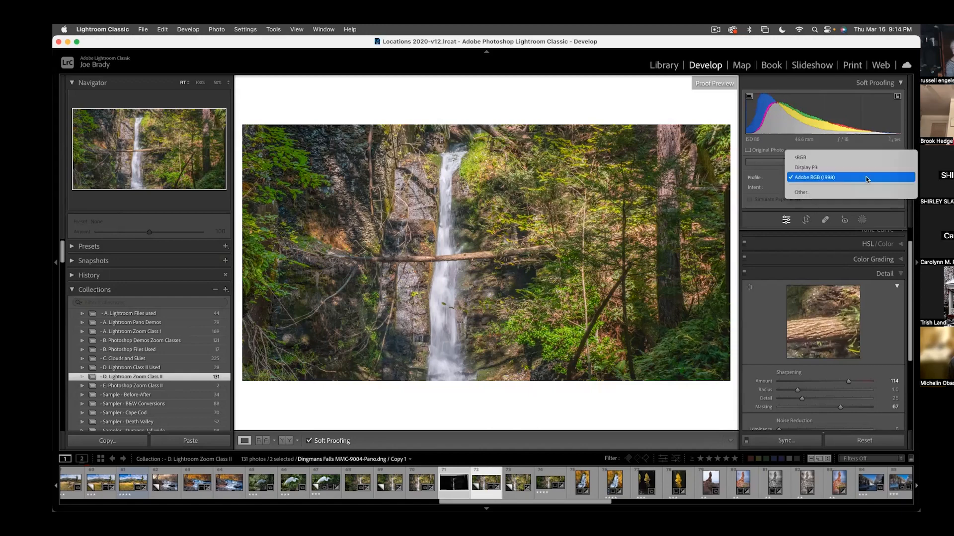
left_click(866, 177)
left_click(889, 187)
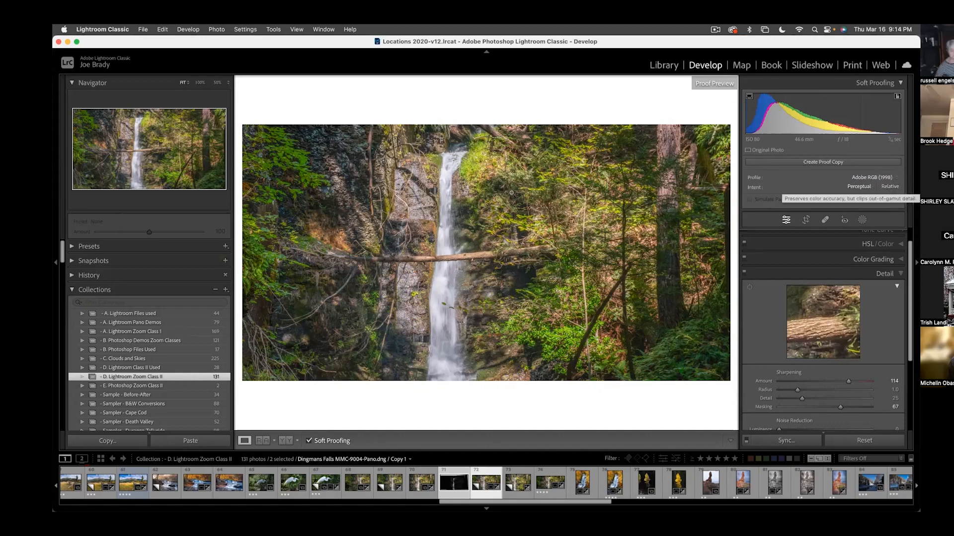
left_click(56, 263)
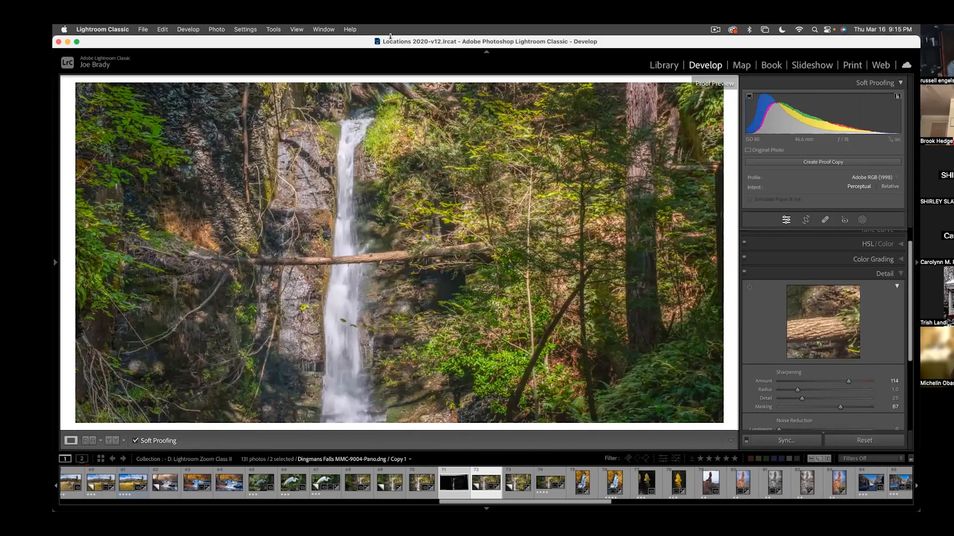
left_click(57, 262)
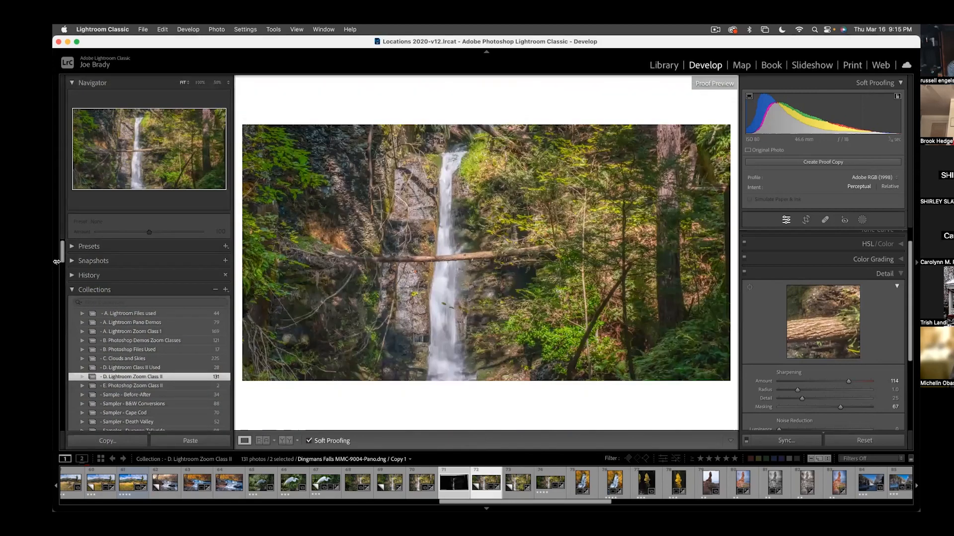
left_click(310, 441)
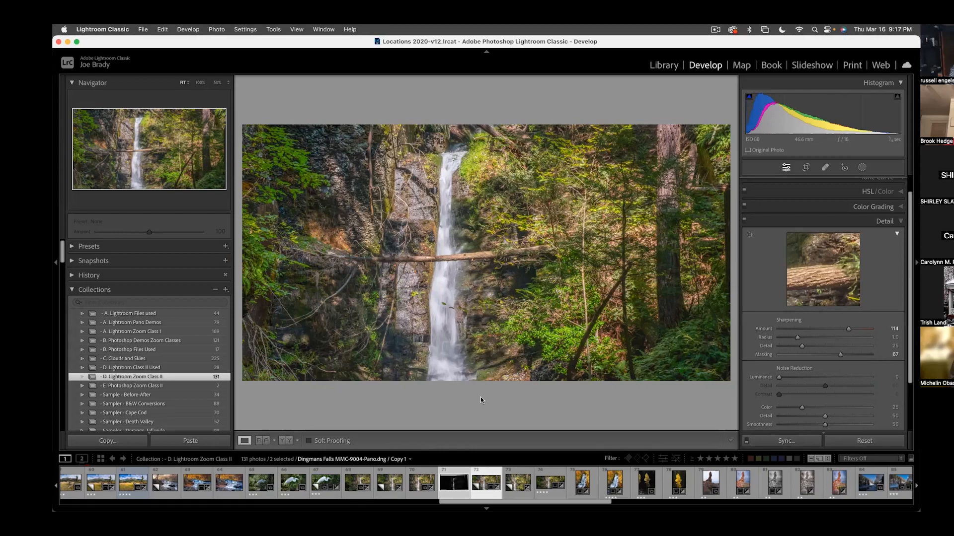
- Try the X-S10 Daylight shade profile on the waterfall panorama, and return it to Adobe Color
left_click(857, 222)
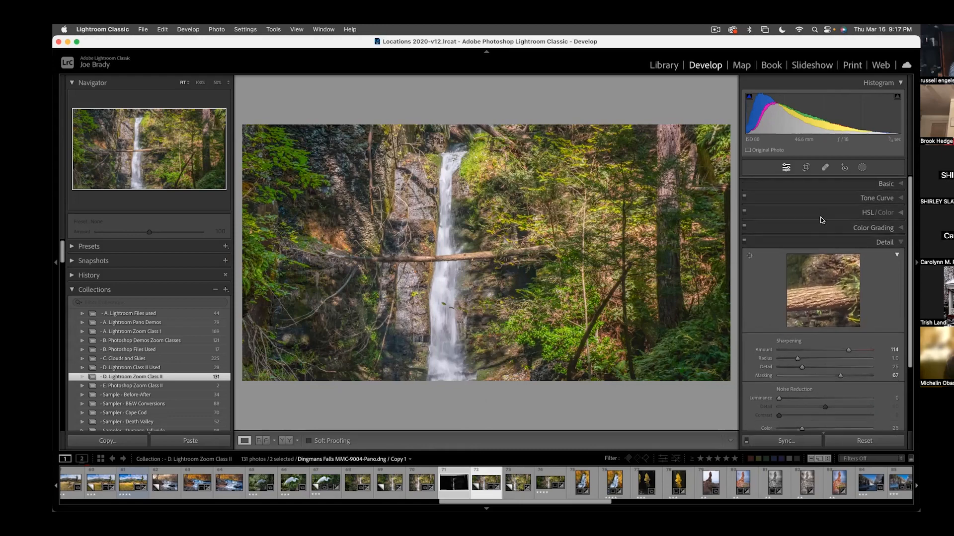
left_click(881, 184)
left_click(771, 214)
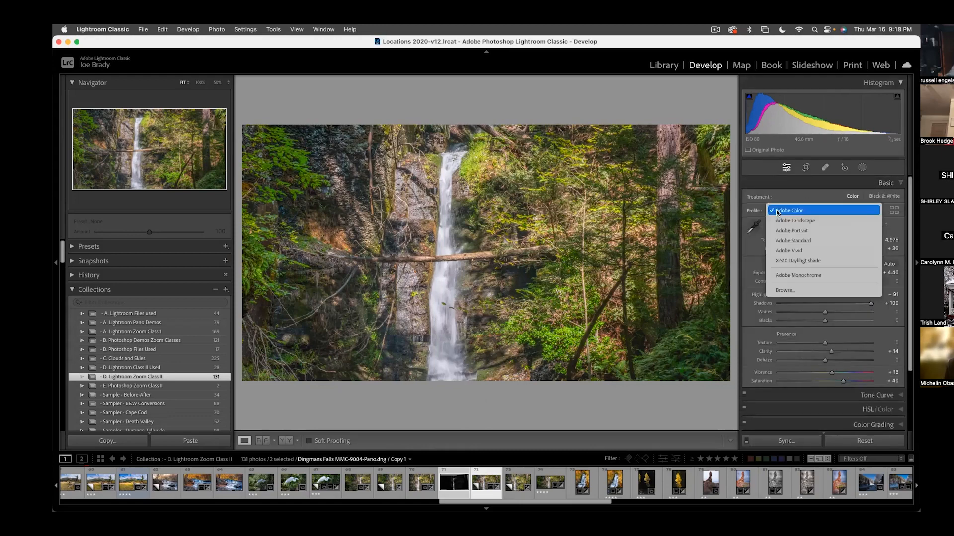
left_click(807, 262)
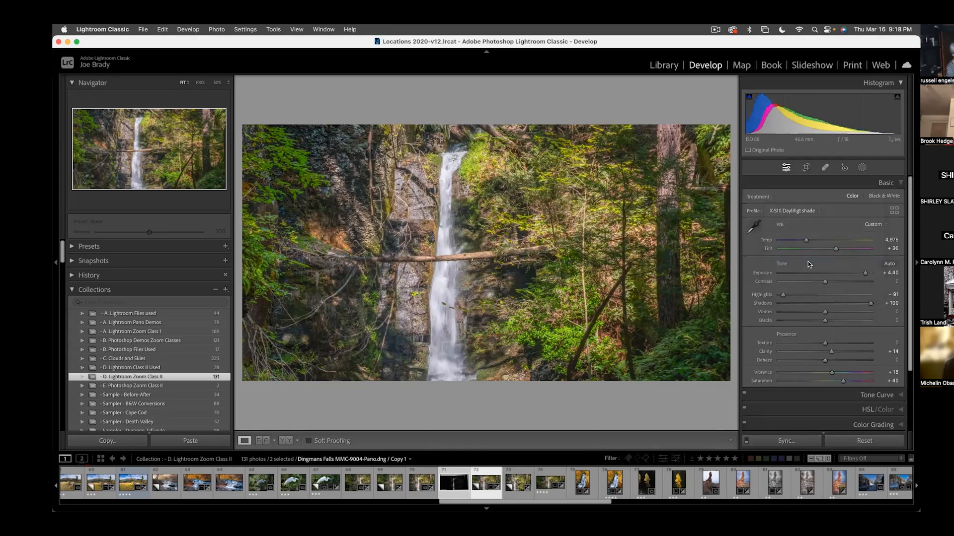
left_click(792, 211)
left_click(789, 161)
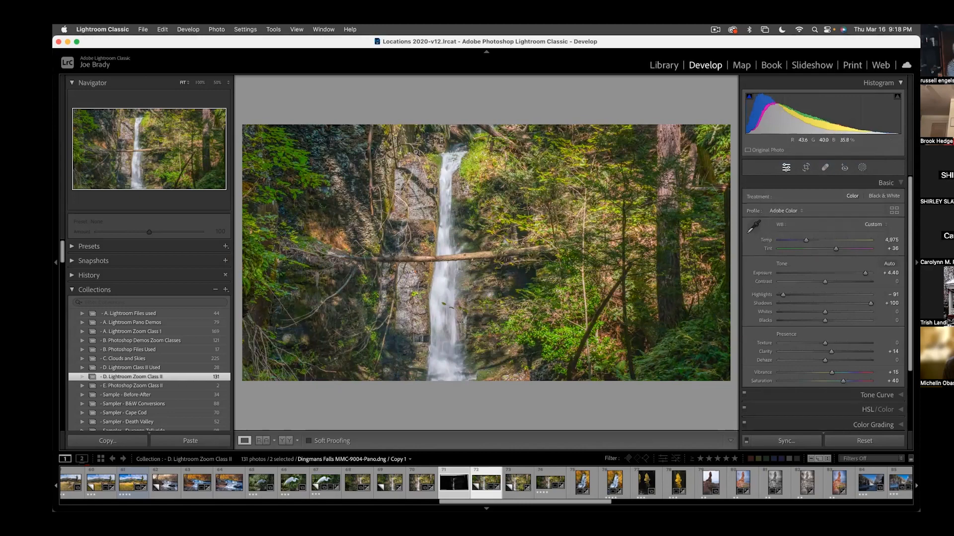
- Show the collection as a thumbnail grid and filter it by metadata to photos from the ILCE-7RM3 camera
left_click(659, 70)
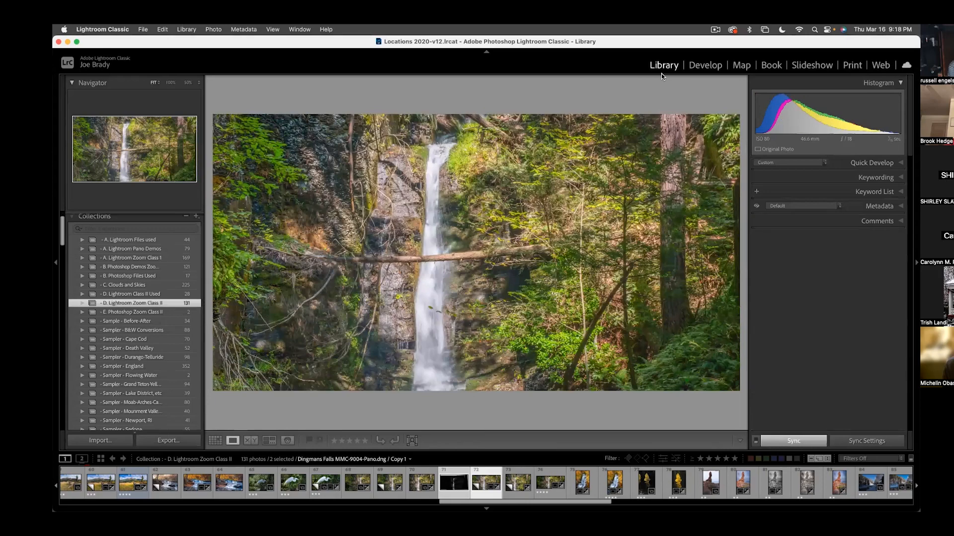
key("g")
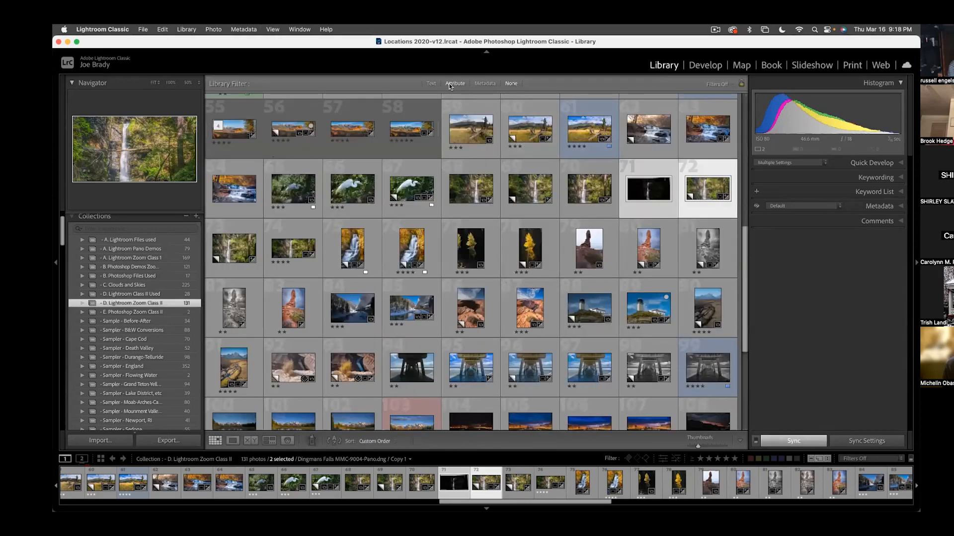
left_click(481, 83)
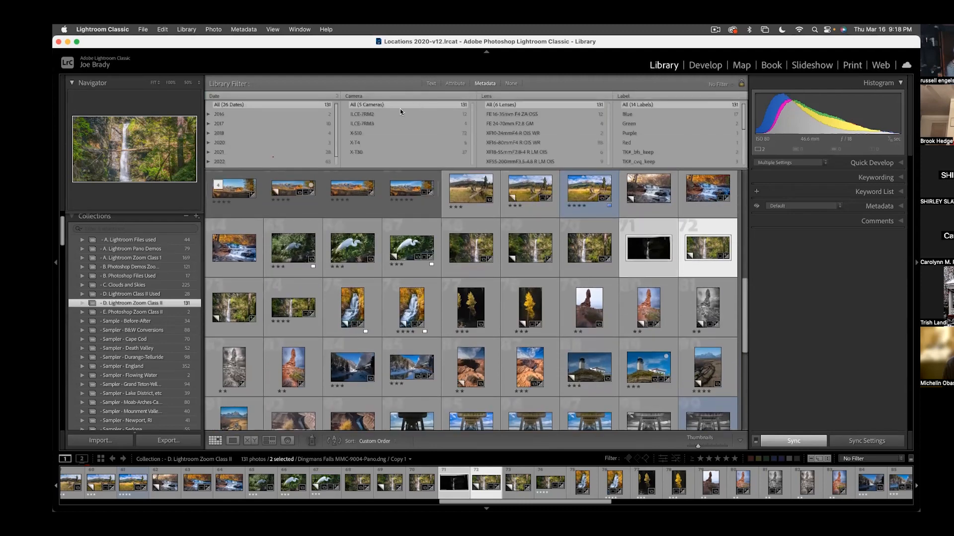
left_click(364, 124)
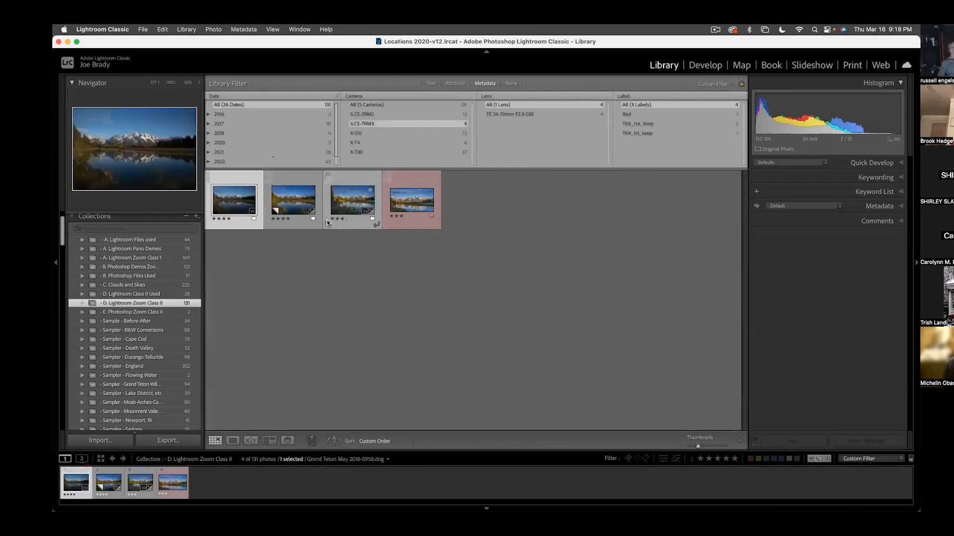
- Open the photo Grand Teton May 2018-0937.dng for developing and review the profiles available for it
double_click(400, 205)
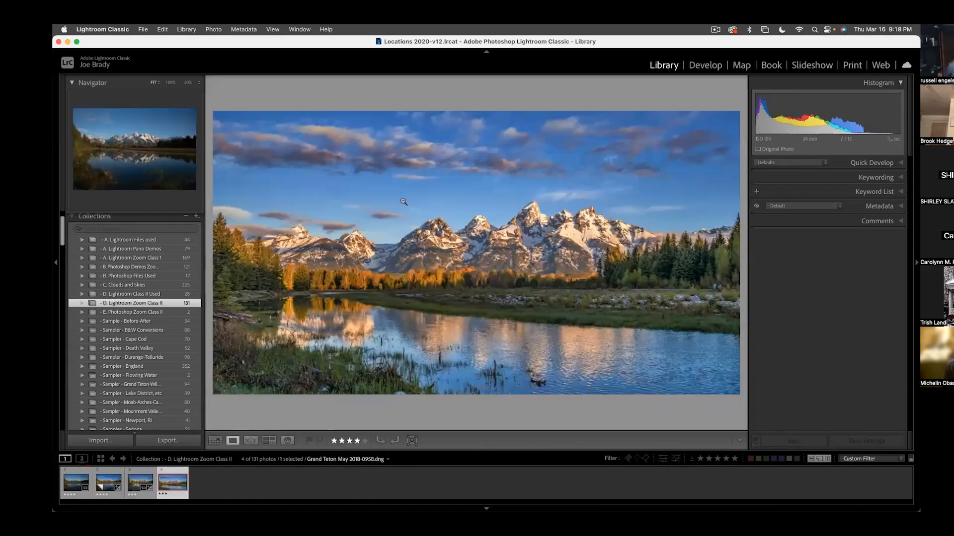
left_click(139, 490)
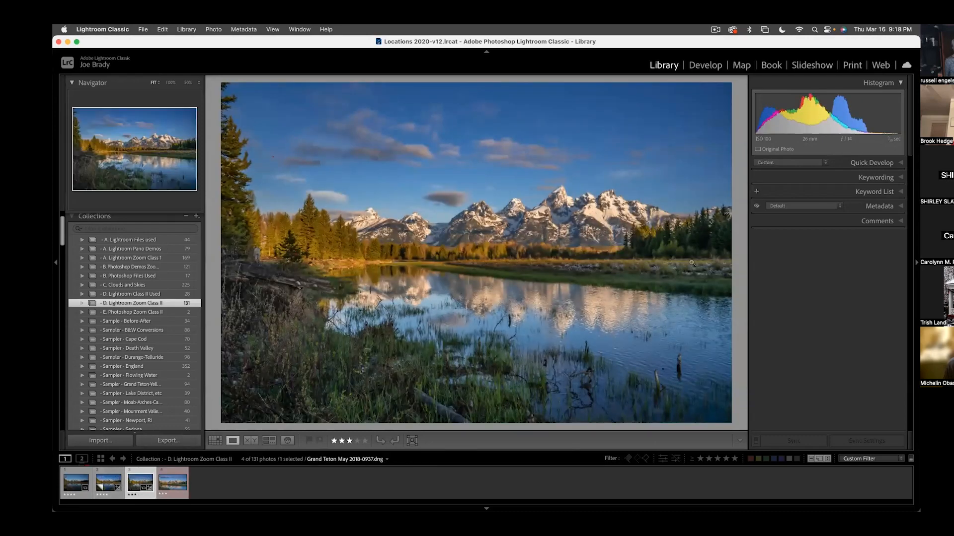
left_click(708, 66)
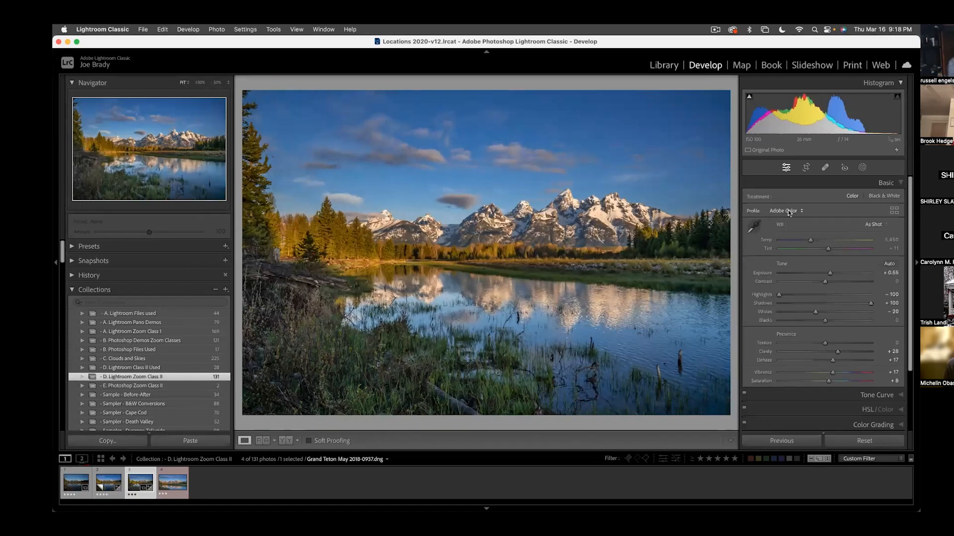
left_click(788, 210)
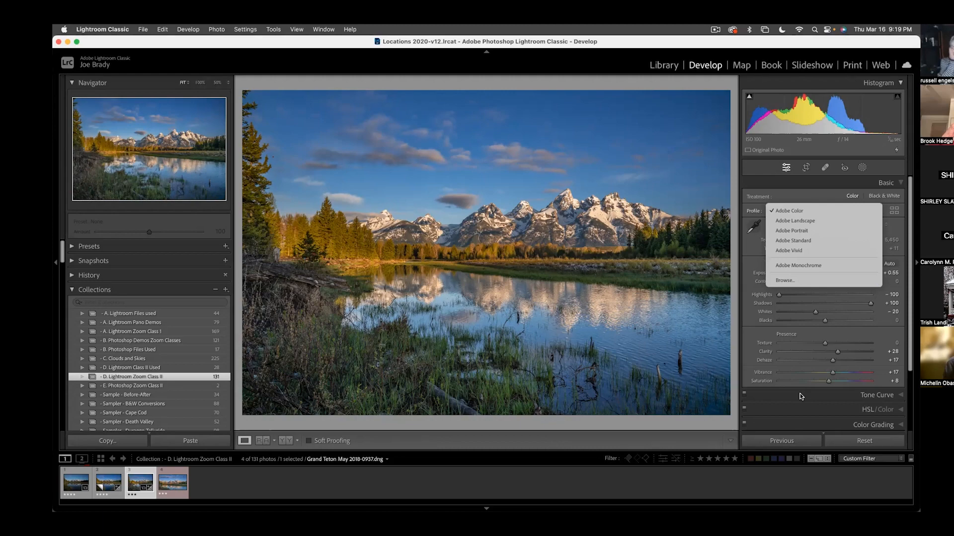
left_click(631, 480)
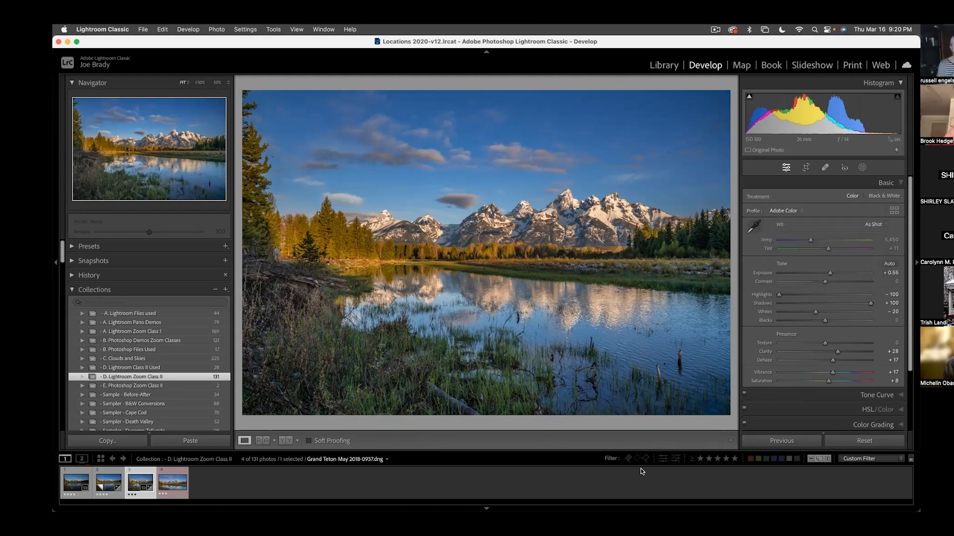